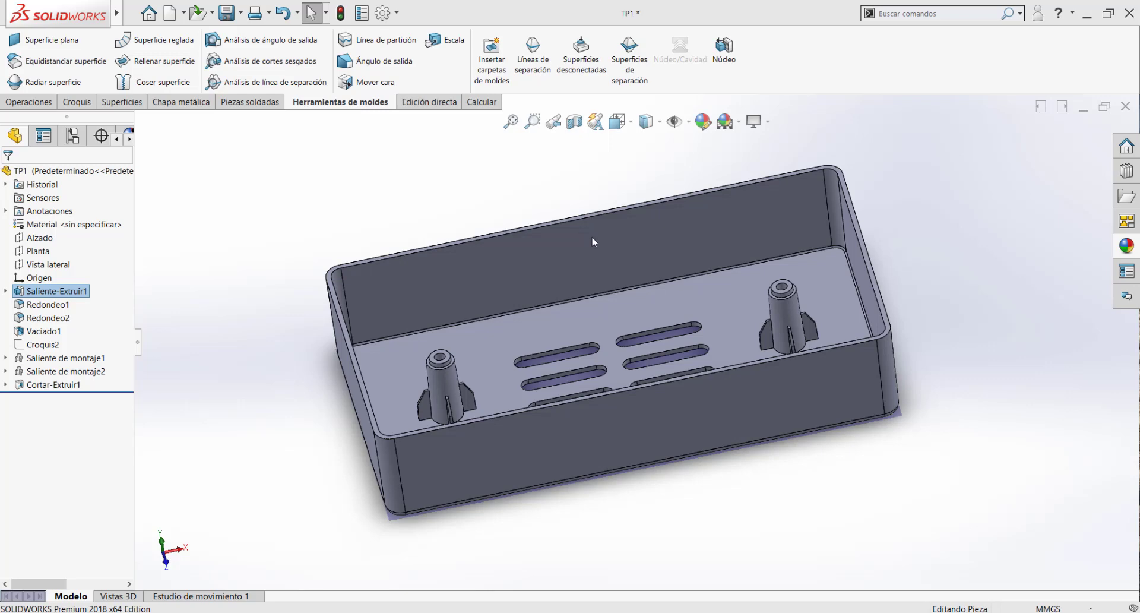
Examine the tray's interior, its two mounting bosses and the ventilation slots from different angles and distances.
middle_drag(601, 329, 614, 355)
scroll(673, 349, up, 3)
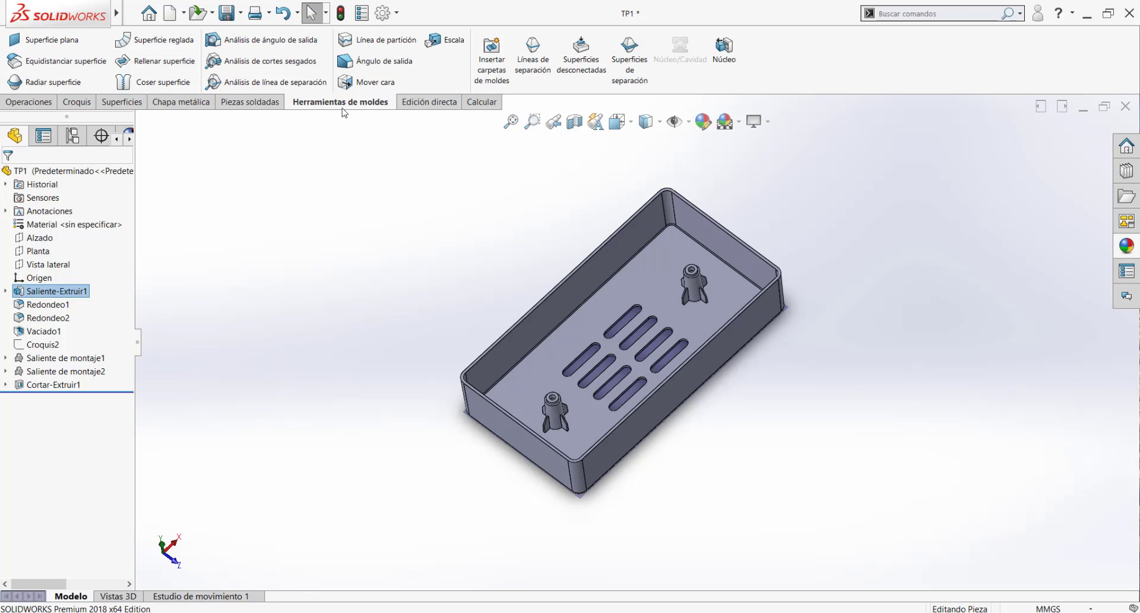
scroll(634, 309, up, 1)
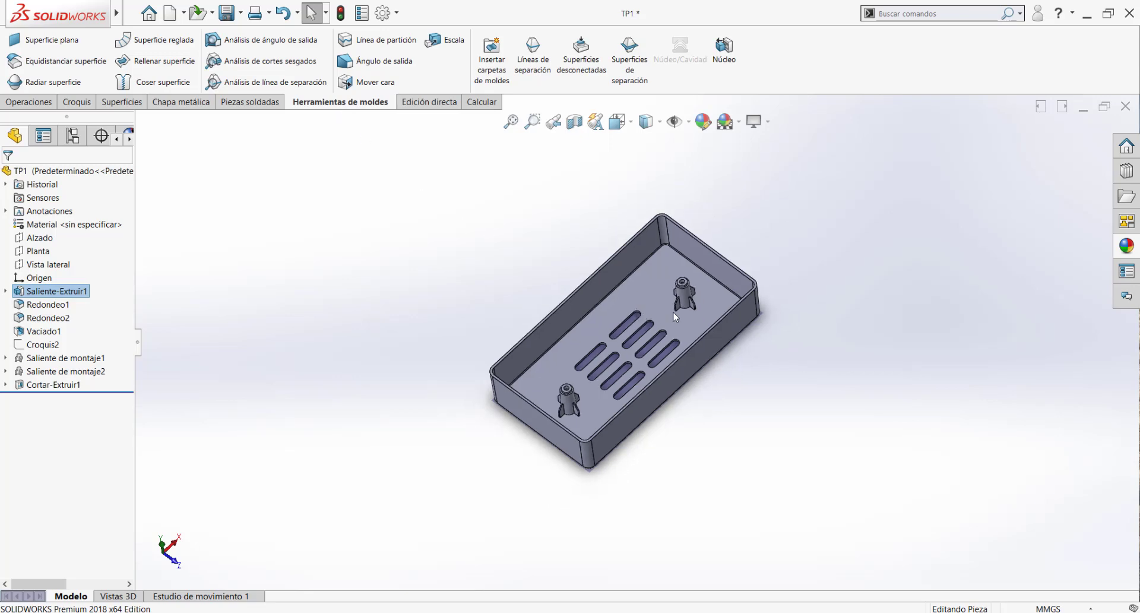
scroll(675, 314, down, 2)
scroll(685, 329, down, 2)
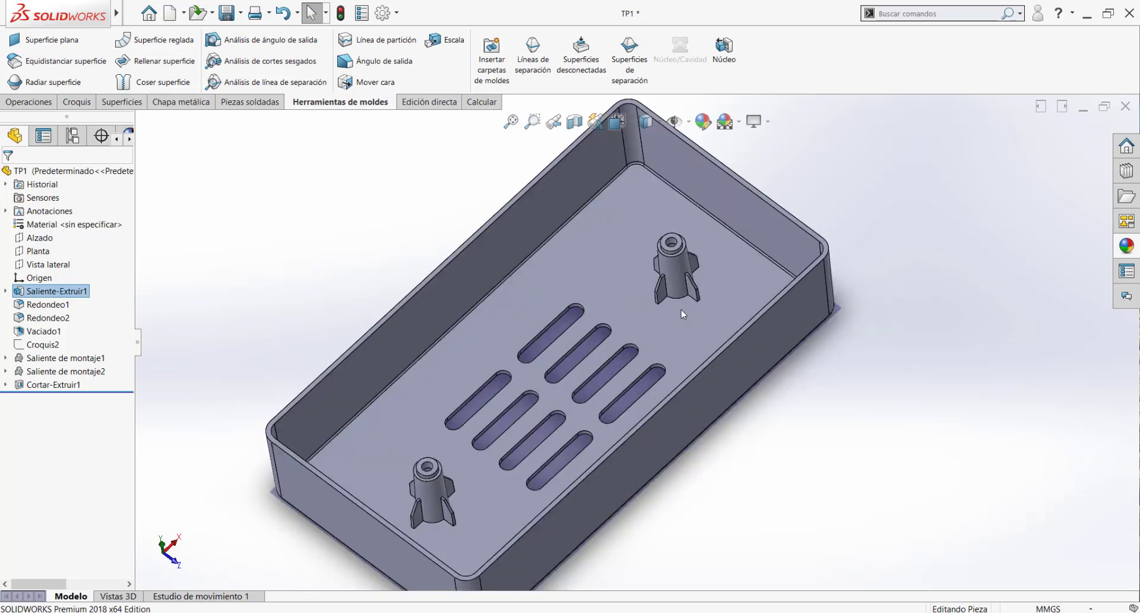
scroll(685, 311, up, 3)
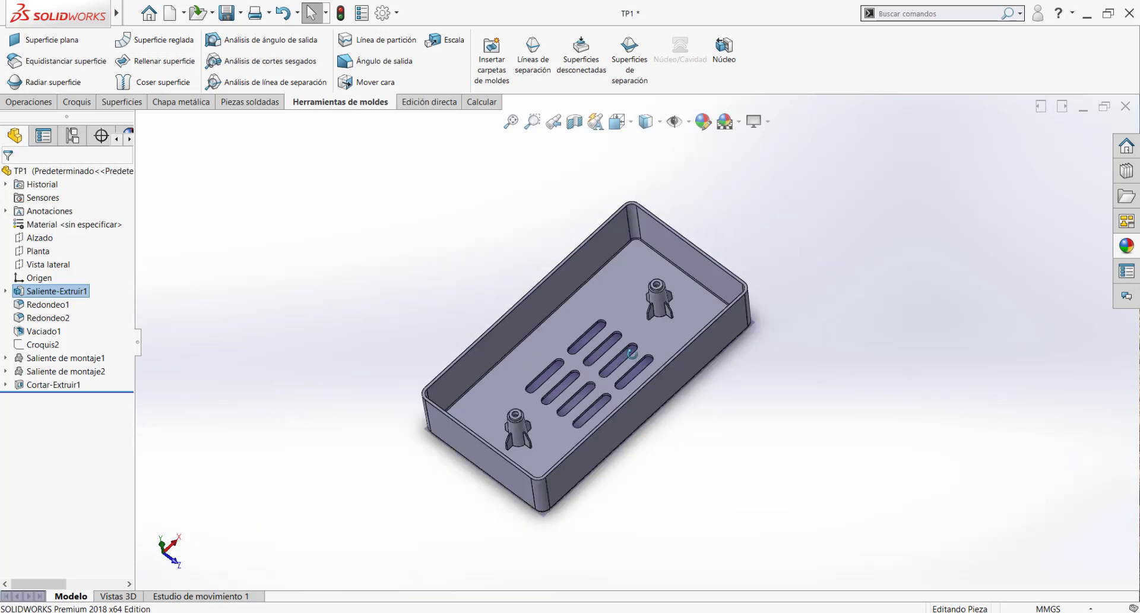
mouse_move(647, 375)
middle_down()
mouse_move(630, 355)
mouse_move(641, 380)
middle_up()
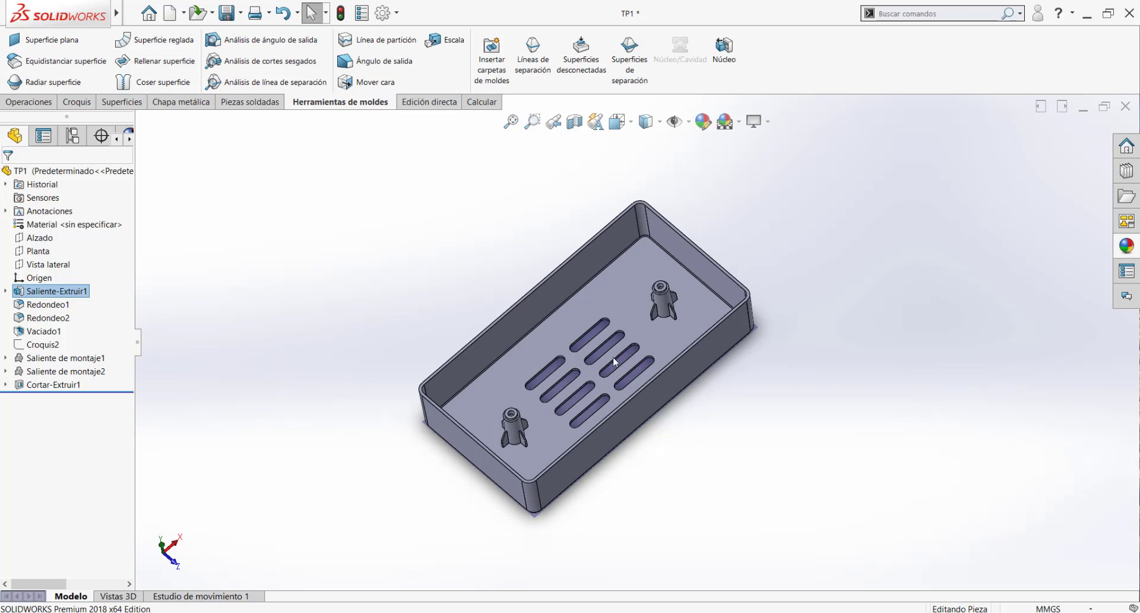
scroll(618, 364, up, 2)
scroll(543, 355, down, 5)
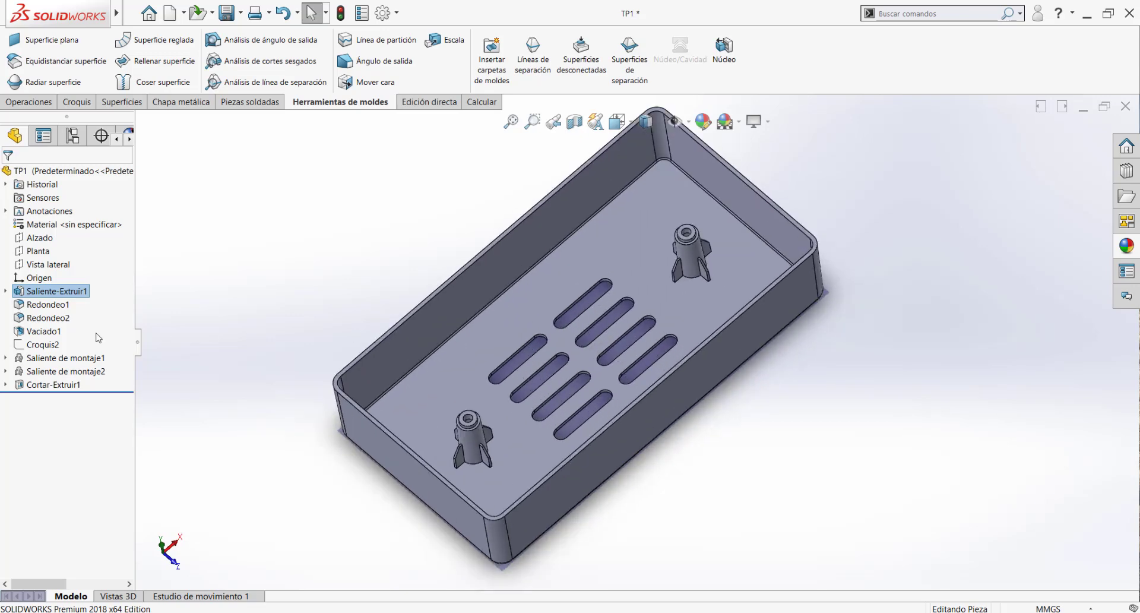
Hide the Herramientas de moldes command set, restore it and make it active with nothing selected.
right_click(315, 106)
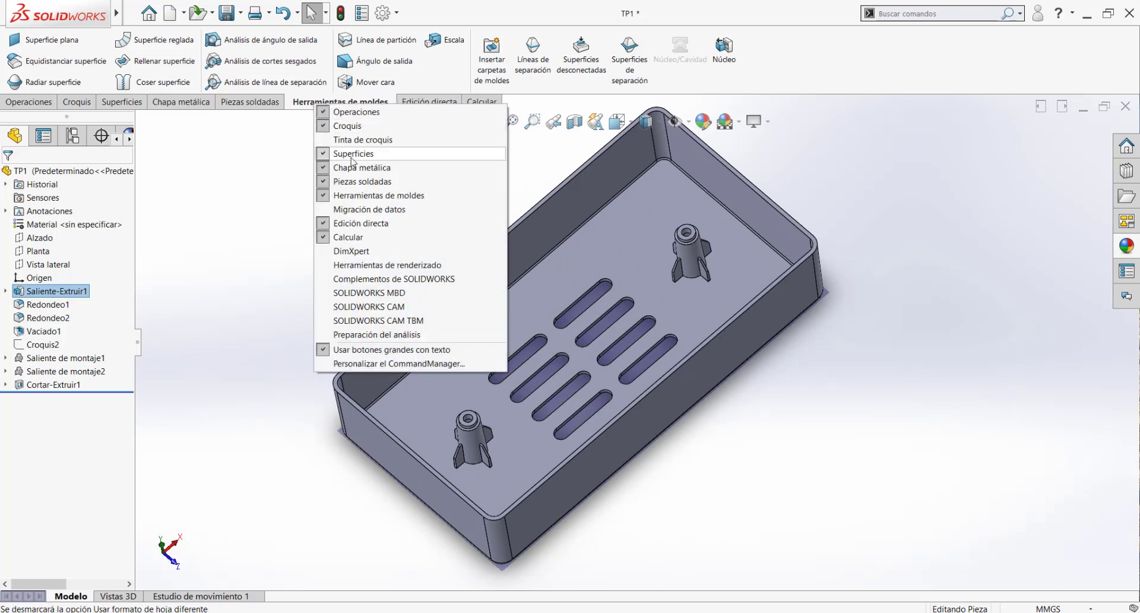
click(330, 196)
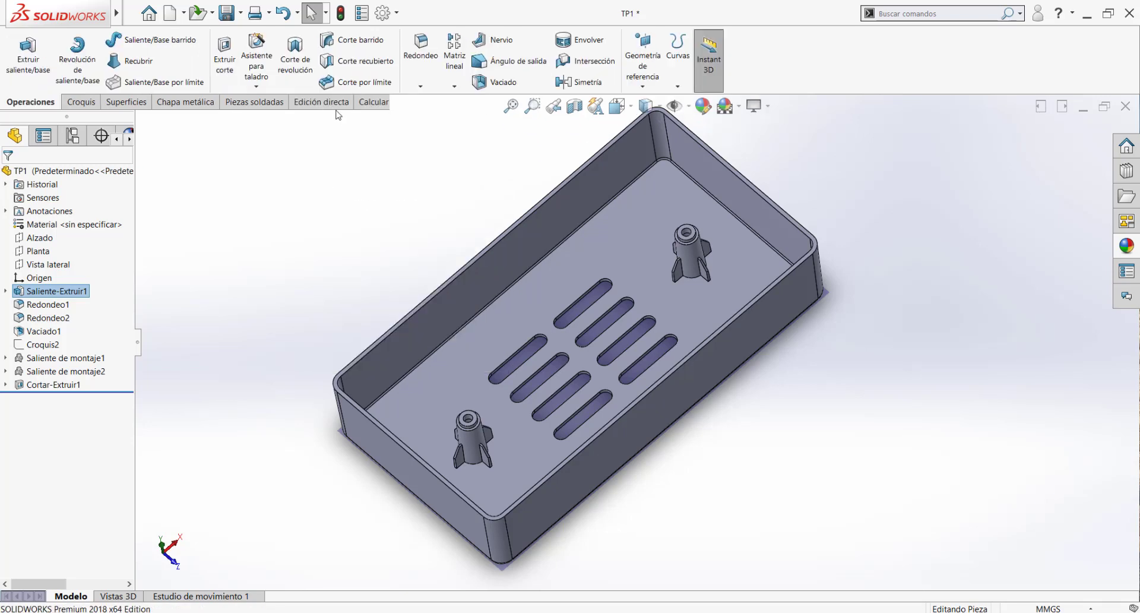
right_click(294, 105)
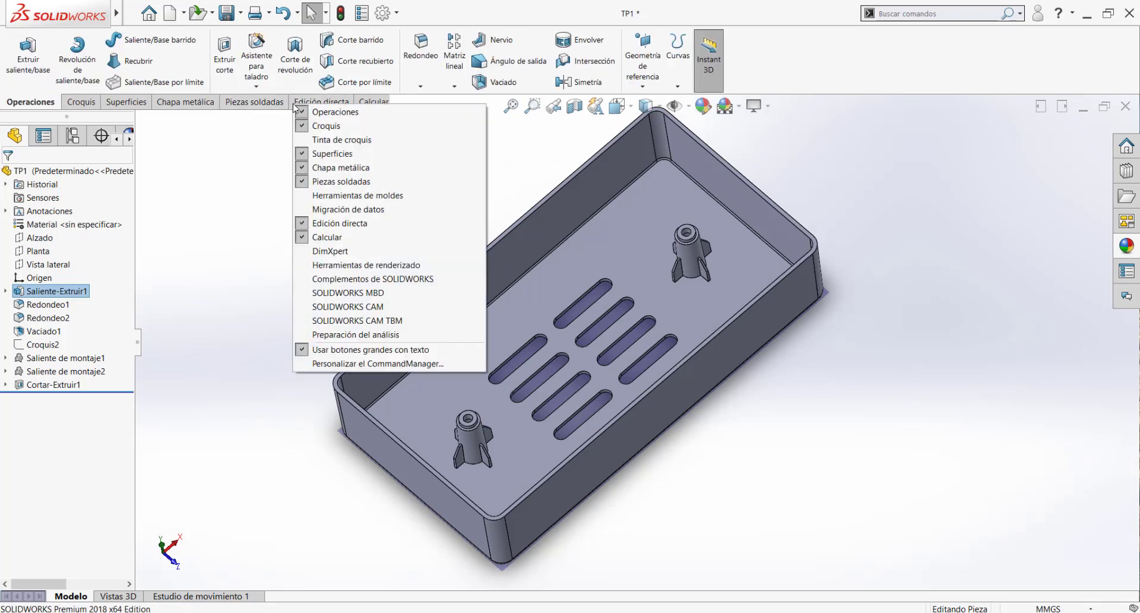
click(313, 196)
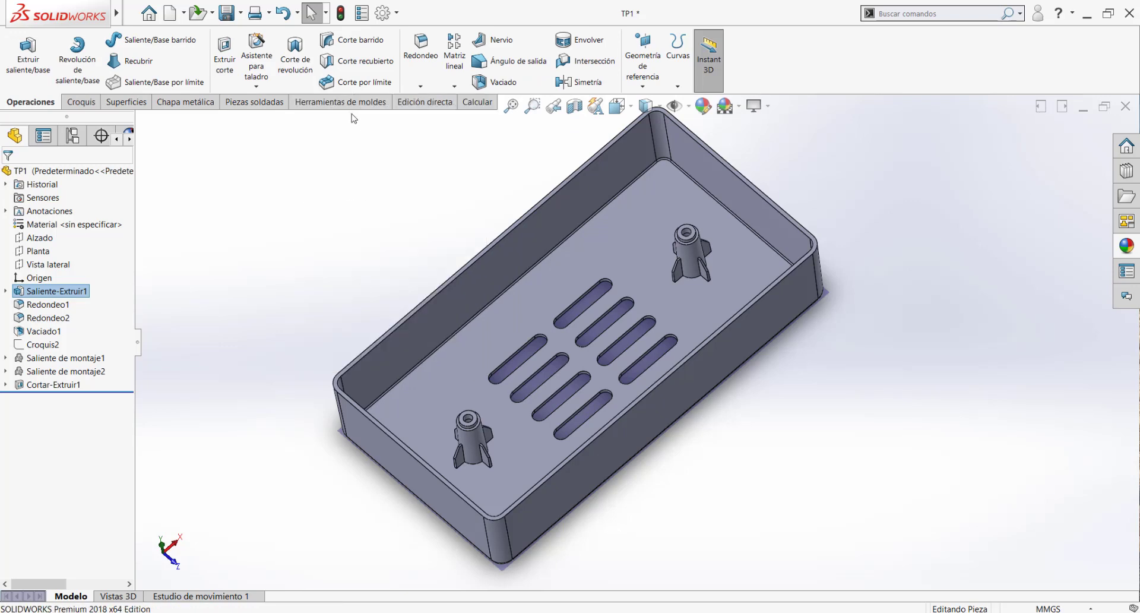
click(331, 107)
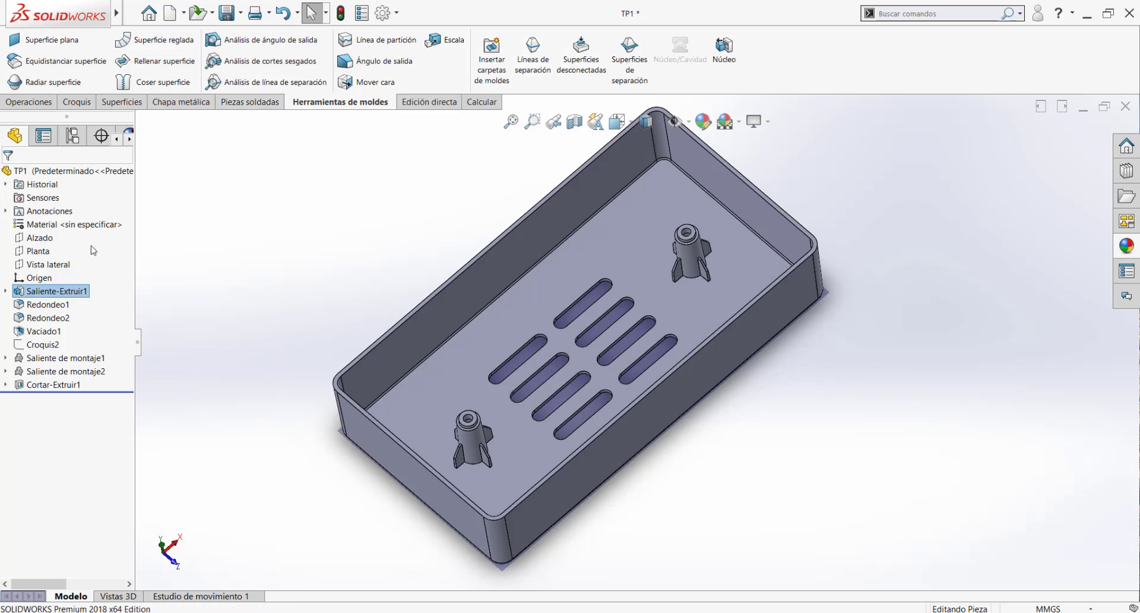
key(Escape)
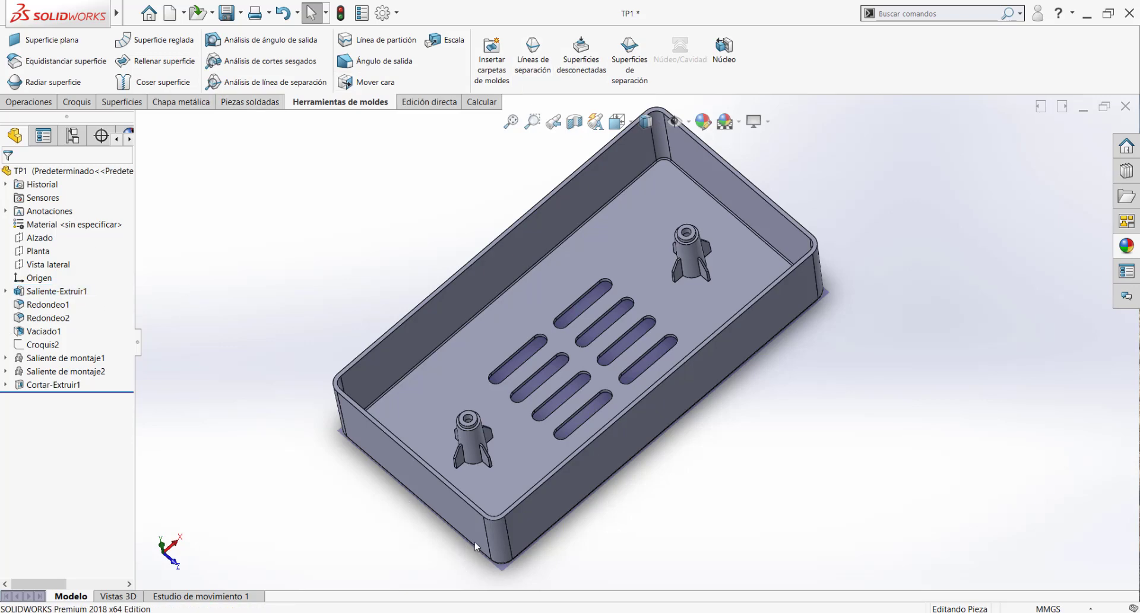
click(438, 42)
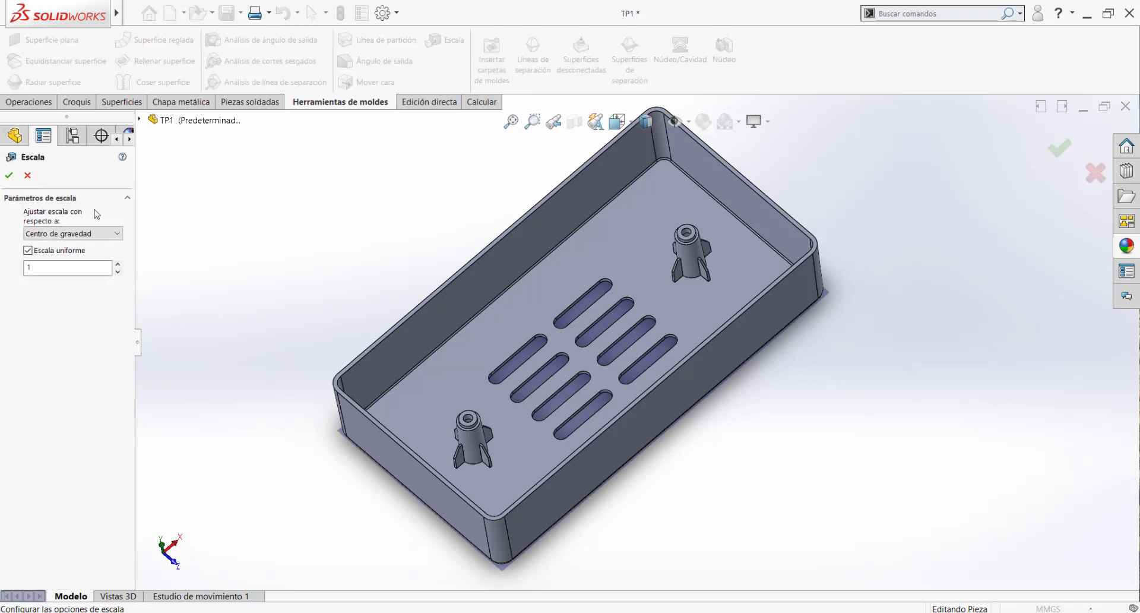
click(66, 268)
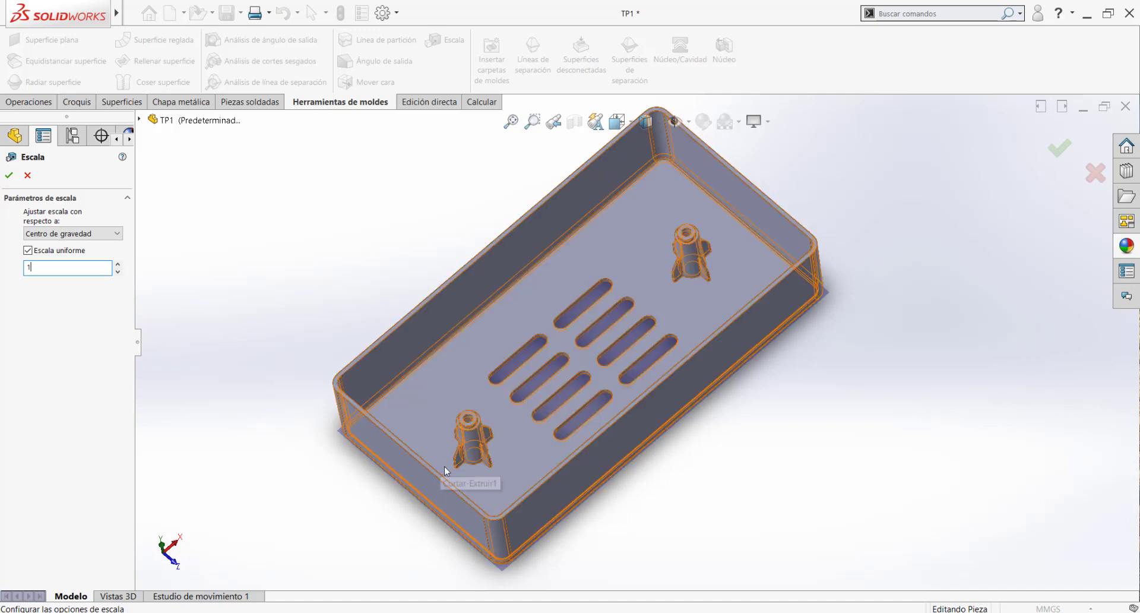
click(436, 430)
scroll(433, 427, up, 3)
click(27, 176)
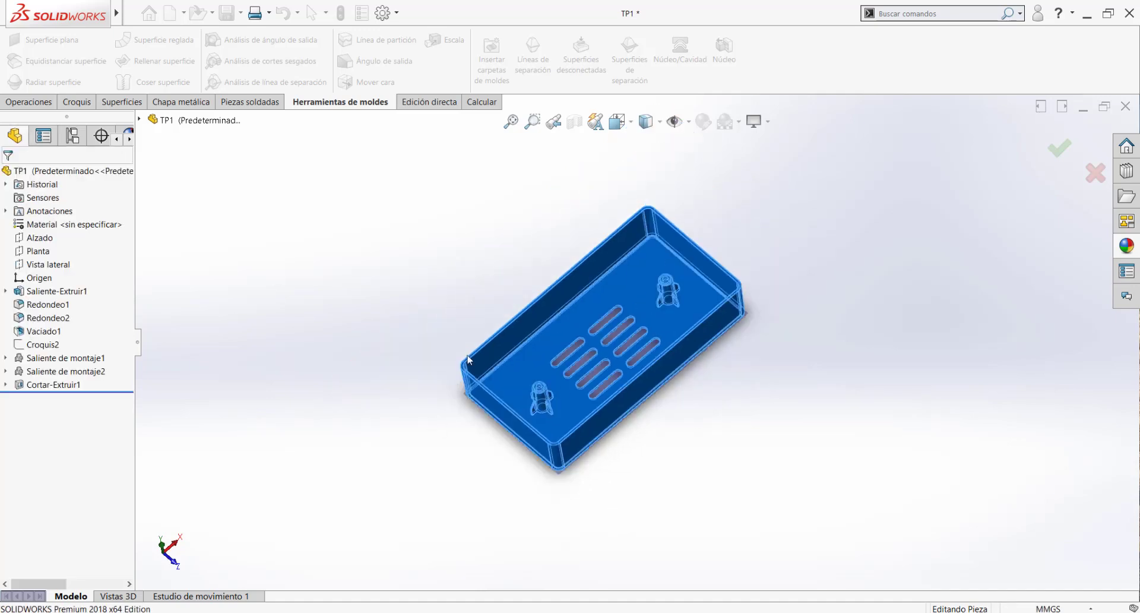
Show the base extrusion's dimensions on the tray and inspect its length, width and depth.
click(524, 348)
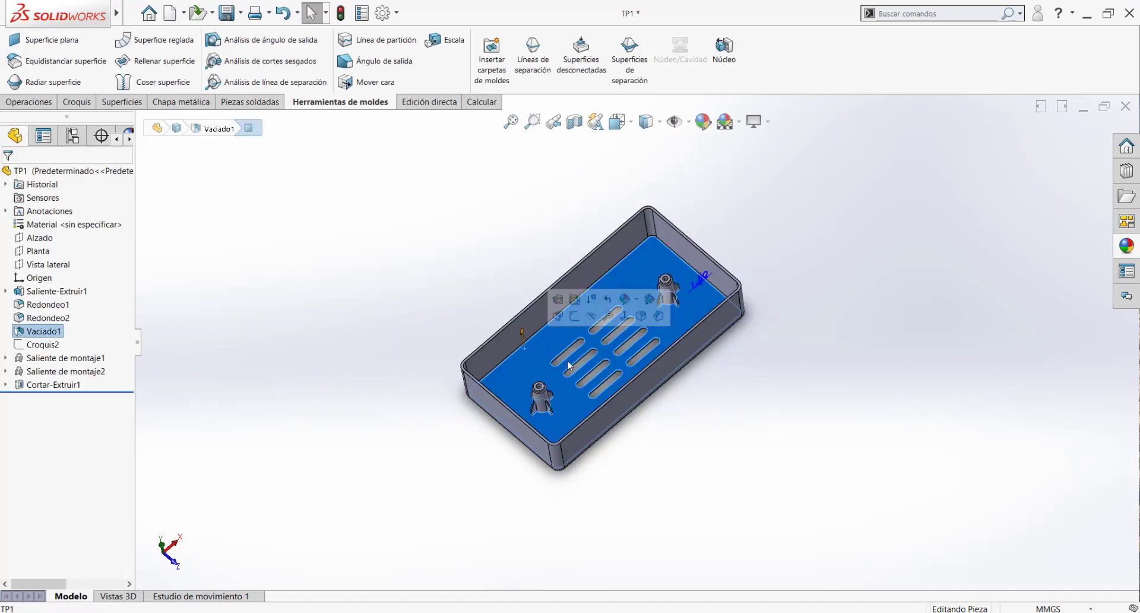
click(59, 290)
middle_drag(556, 374, 710, 440)
scroll(736, 401, down, 2)
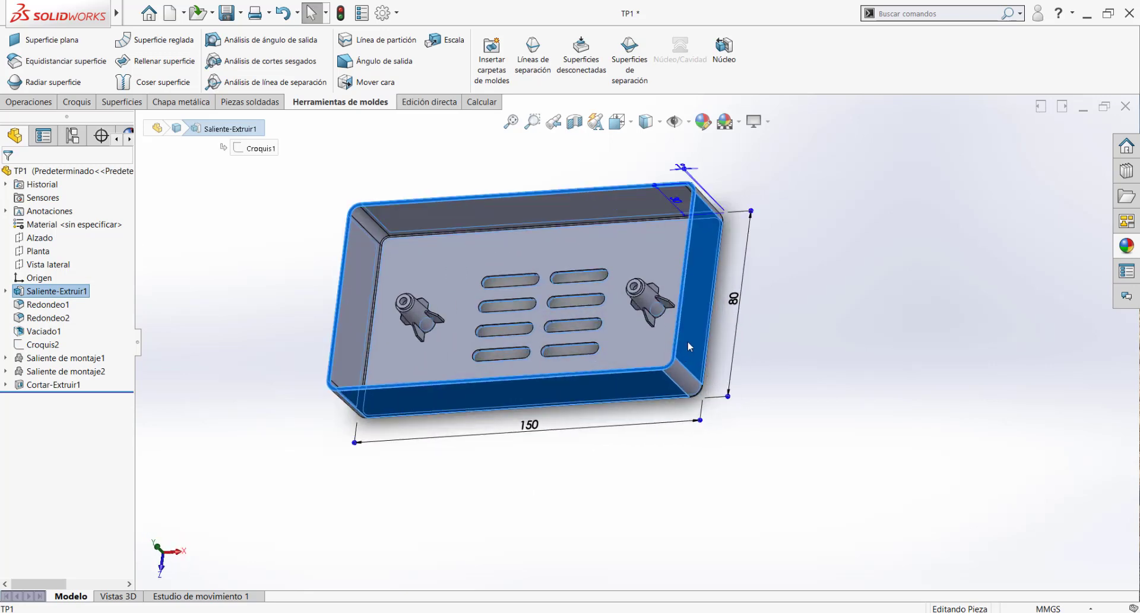
middle_drag(690, 328, 608, 355)
scroll(571, 313, down, 2)
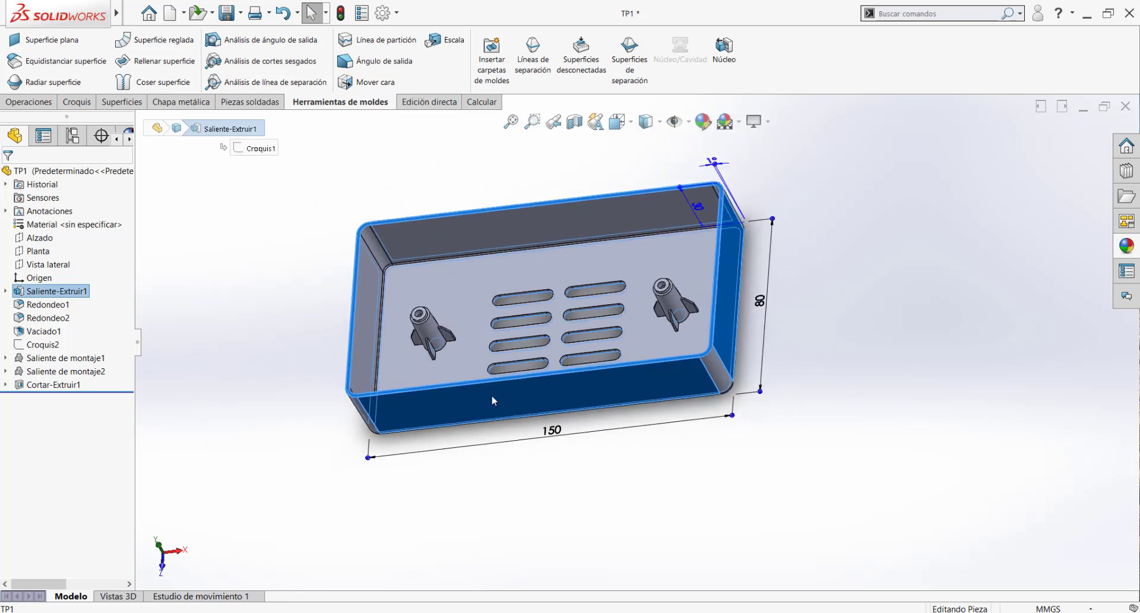
ctrl+middle_drag(546, 458, 616, 439)
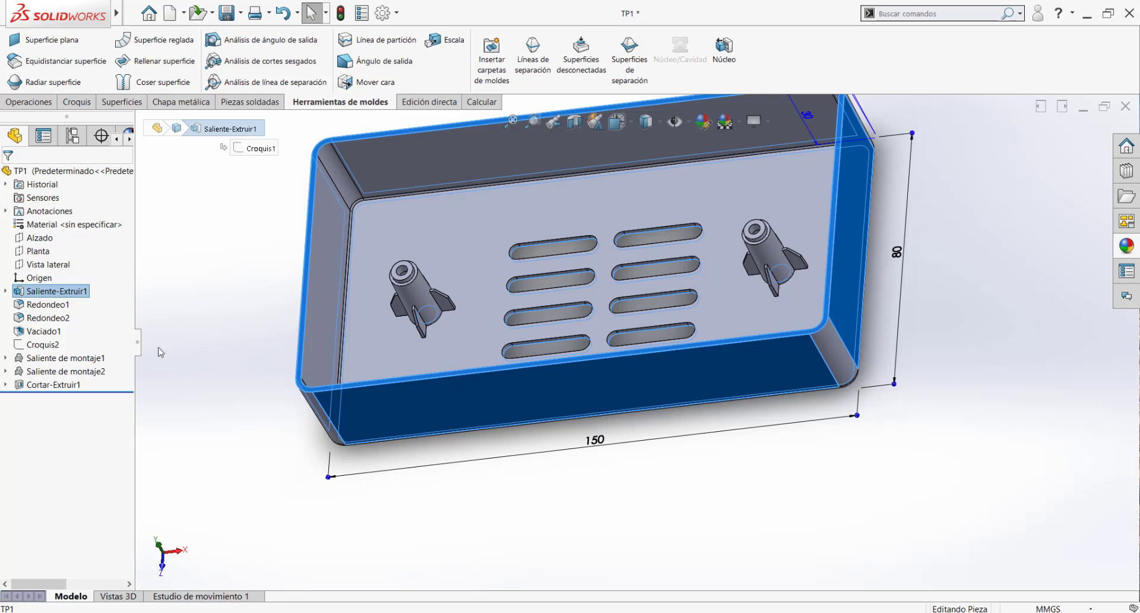
click(243, 369)
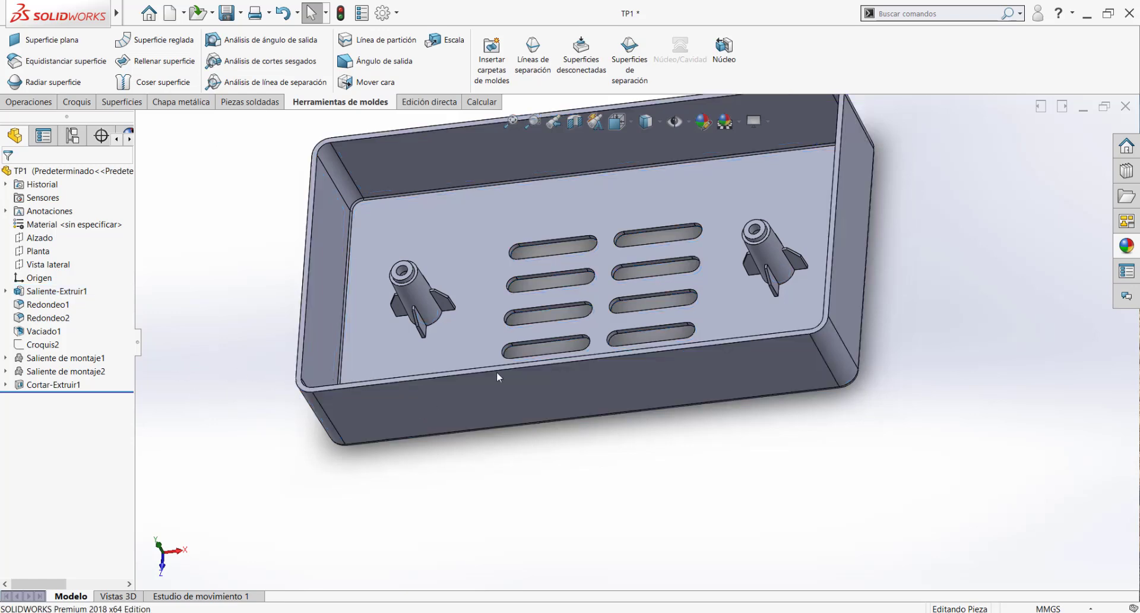
Start a uniform Scale of the tray and set the scale factor to 1.02.
scroll(516, 360, up, 3)
scroll(689, 275, down, 2)
scroll(699, 266, up, 2)
scroll(677, 211, down, 2)
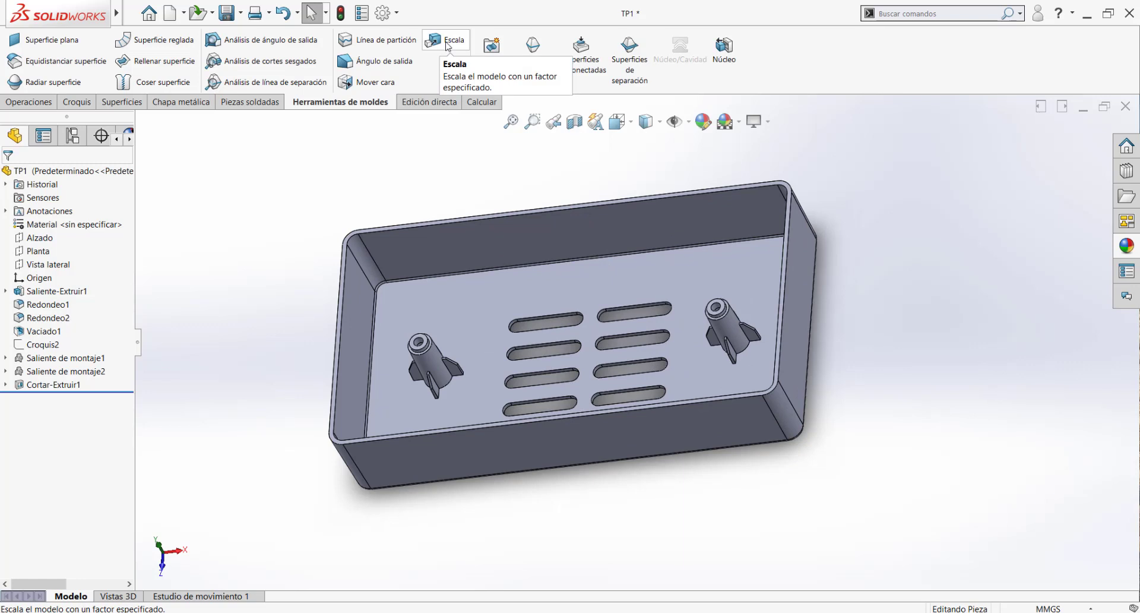
scroll(467, 244, down, 1)
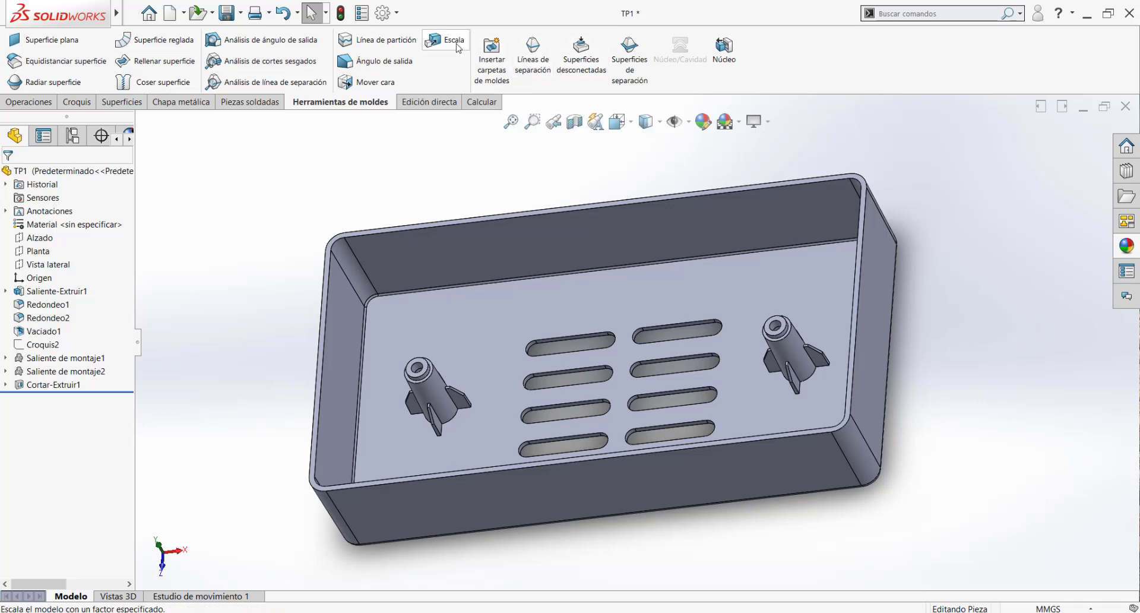
click(456, 46)
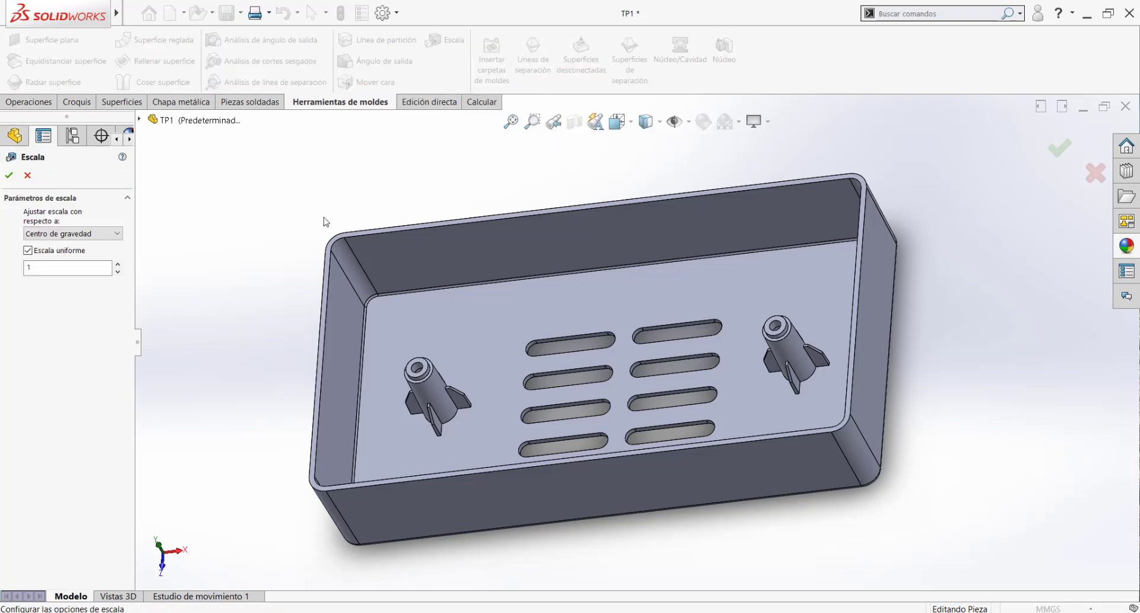
click(95, 267)
text(.)
text(2)
key(BackSpace)
key(BackSpace)
key(BackSpace)
text(2)
key(BackSpace)
text(1.02)
Set the scaling reference to Origen and apply the scale to the tray.
click(77, 234)
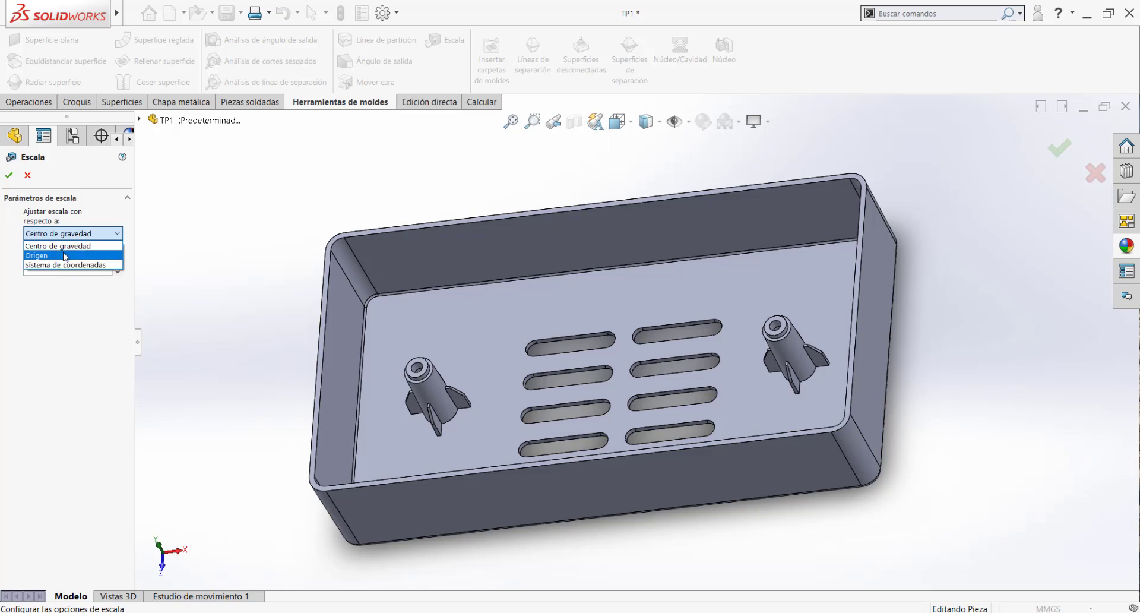
click(66, 255)
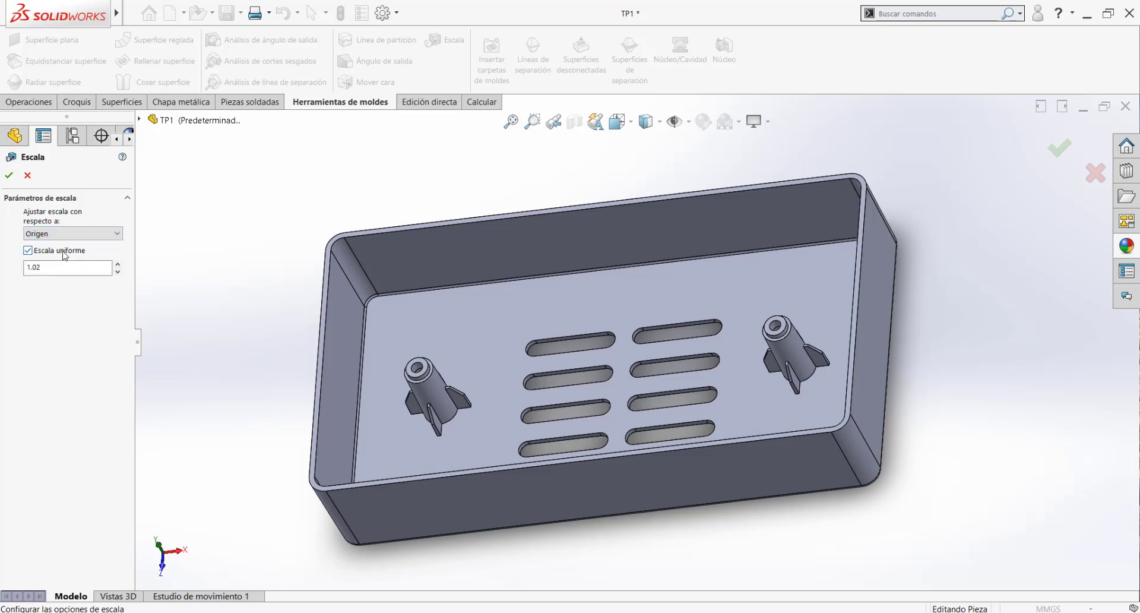
click(65, 238)
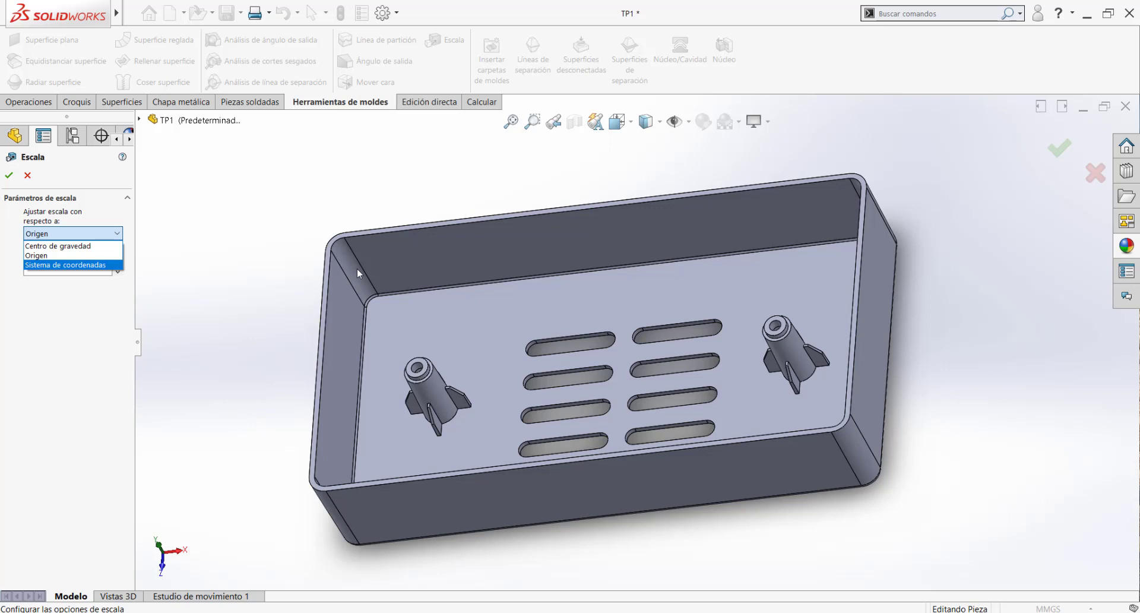
click(102, 255)
scroll(434, 434, up, 3)
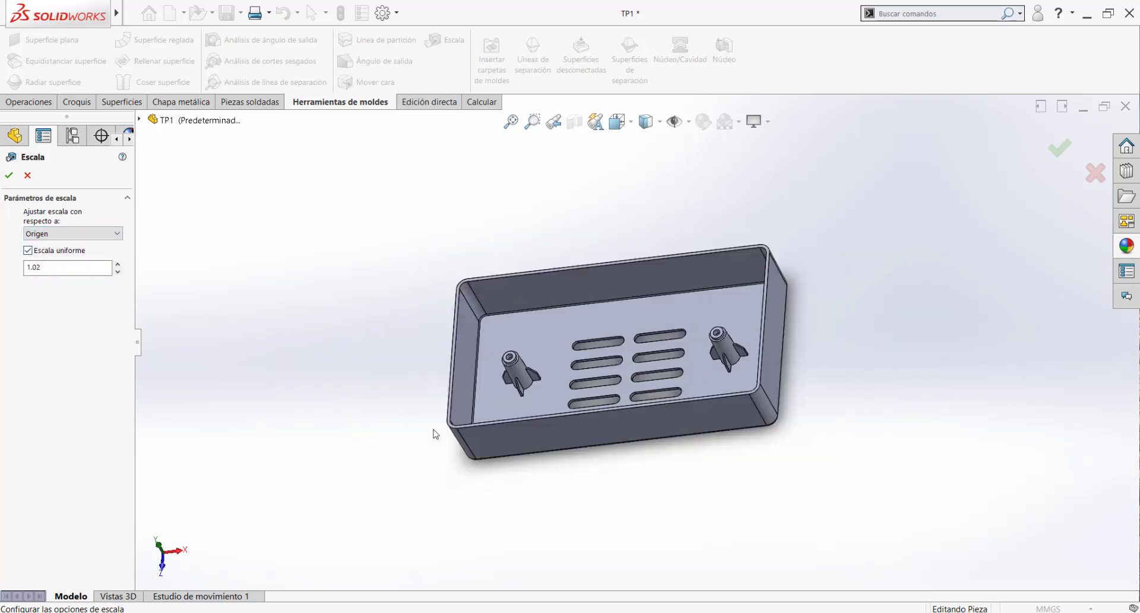
scroll(433, 429, up, 1)
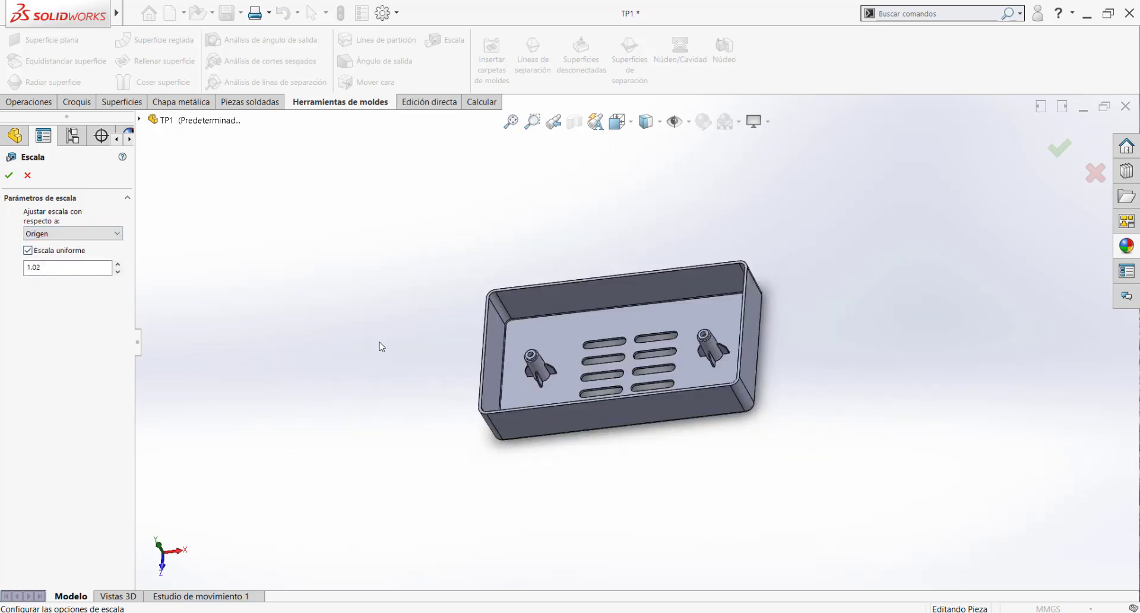
click(9, 175)
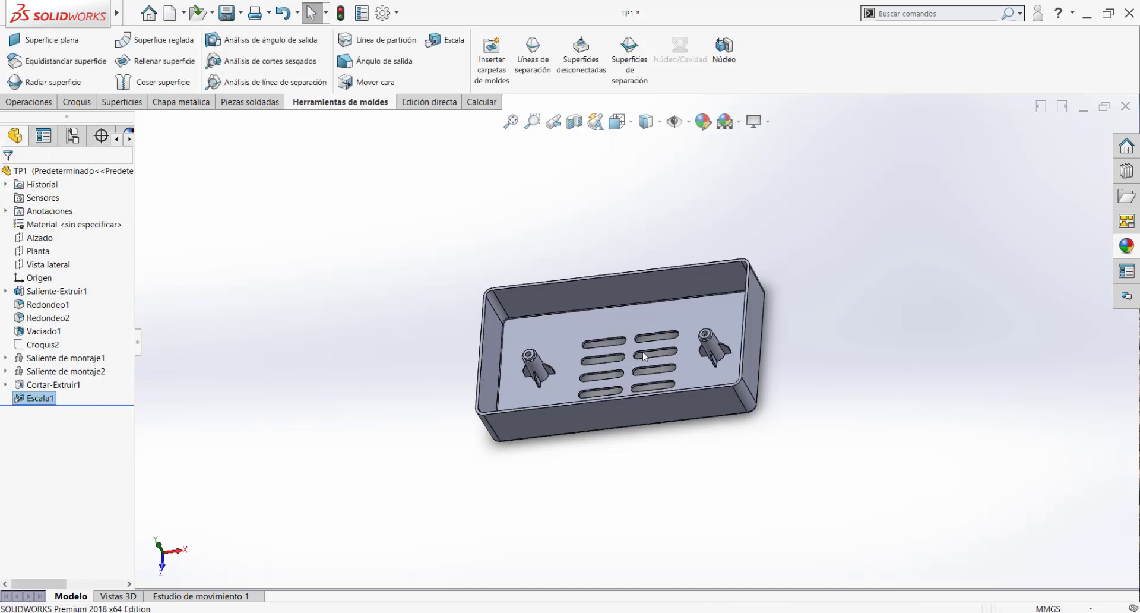
Check the origin's location and the base extrusion's dimensions on the scaled tray.
scroll(645, 356, down, 3)
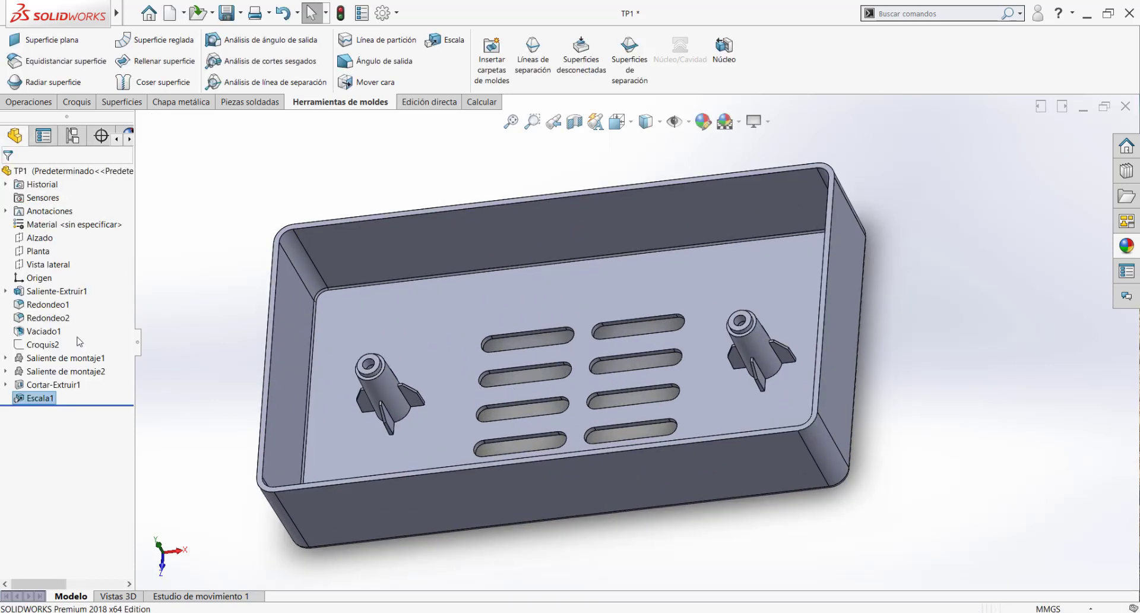
click(37, 277)
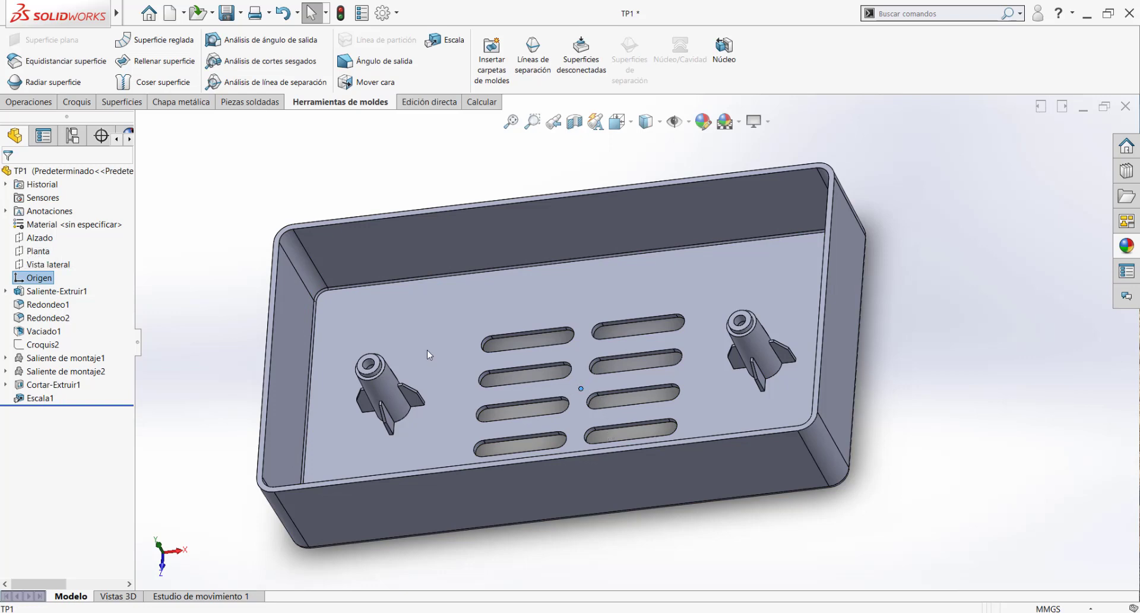
click(55, 293)
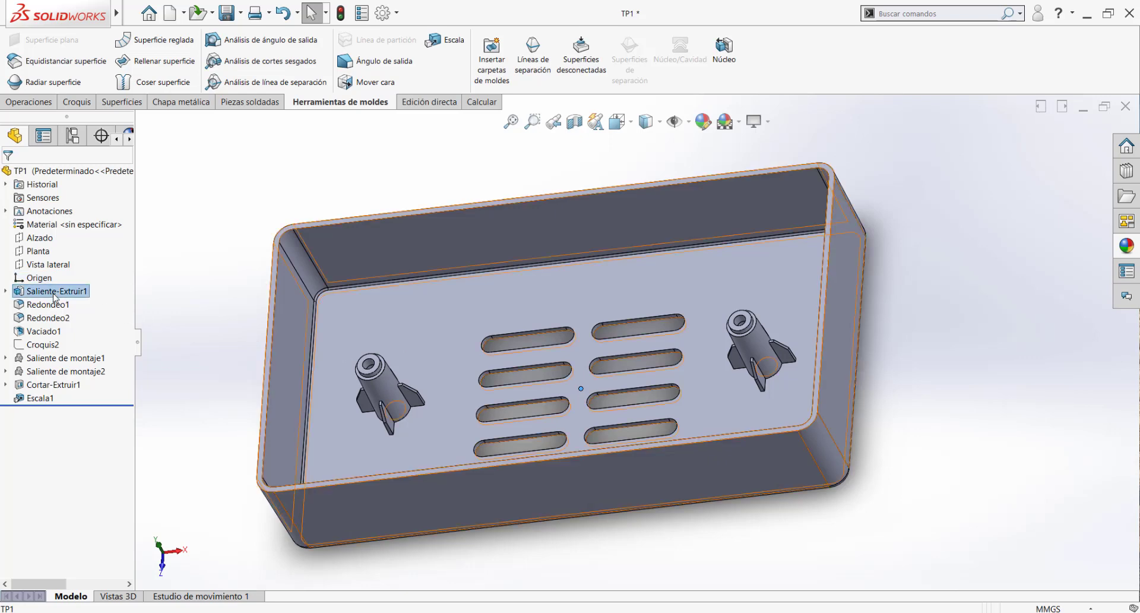
middle_drag(734, 437, 736, 469)
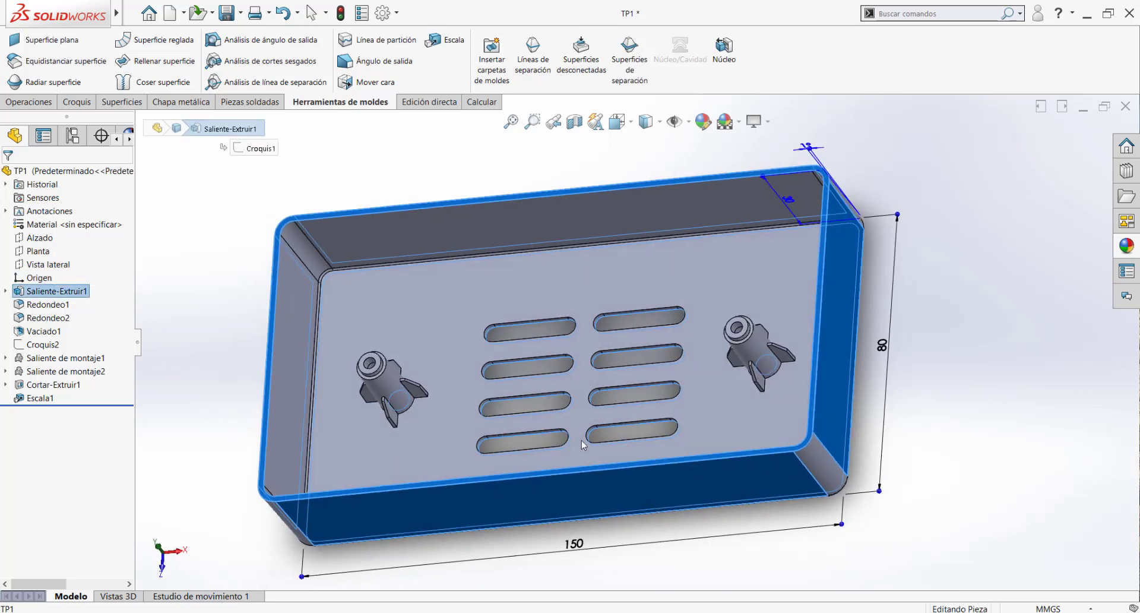
Reopen the Scale feature's definition to review its reference and factor, and accept it as is.
click(35, 398)
click(34, 361)
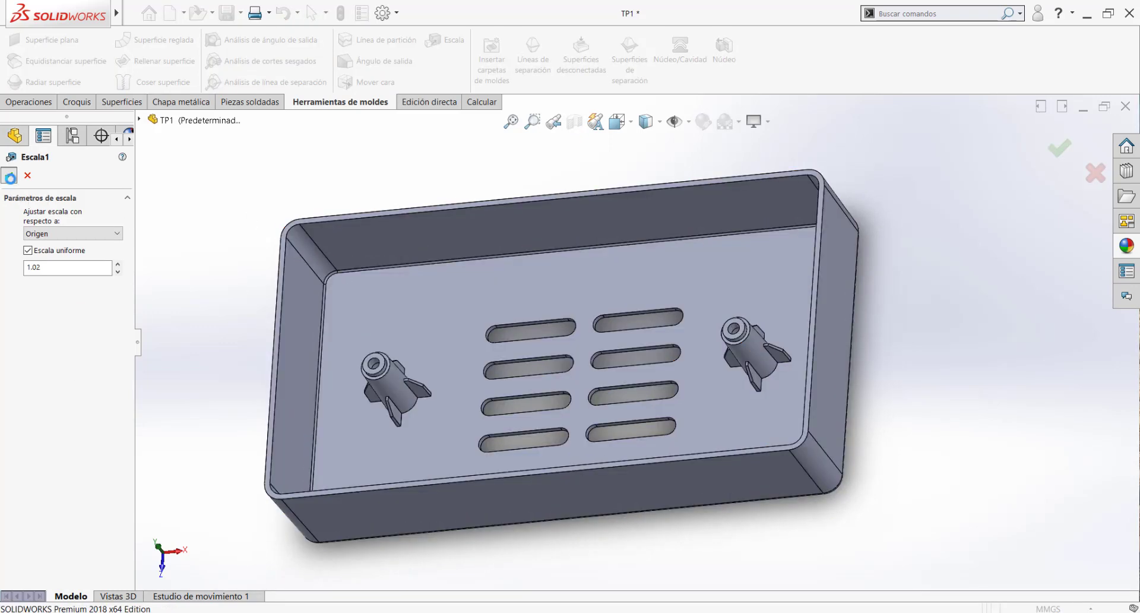
click(9, 175)
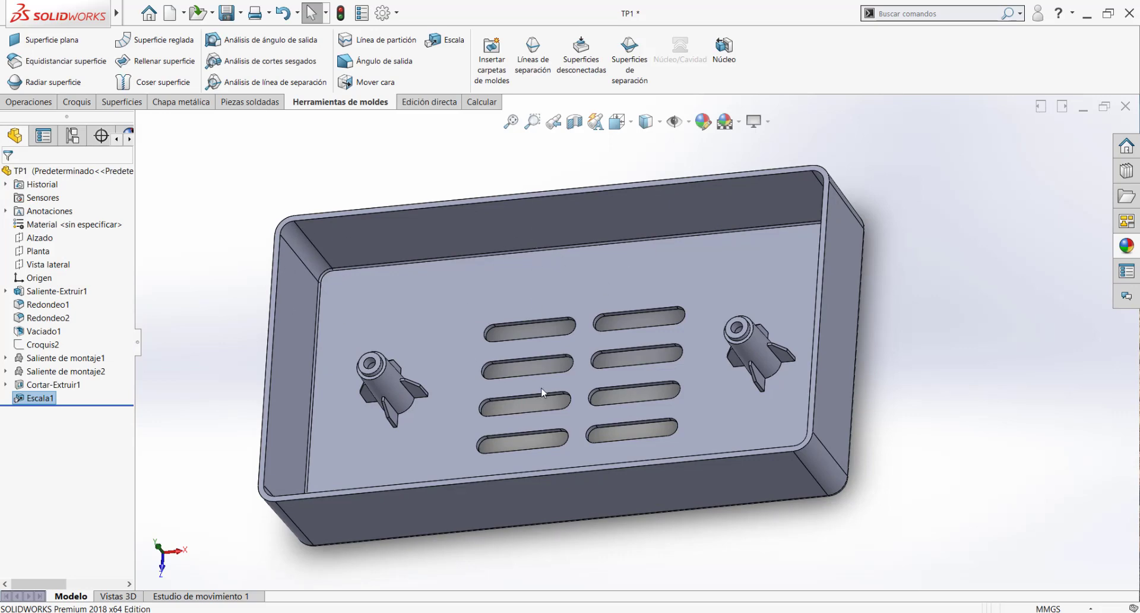
mouse_move(565, 401)
middle_down()
mouse_move(577, 333)
mouse_move(522, 303)
middle_up()
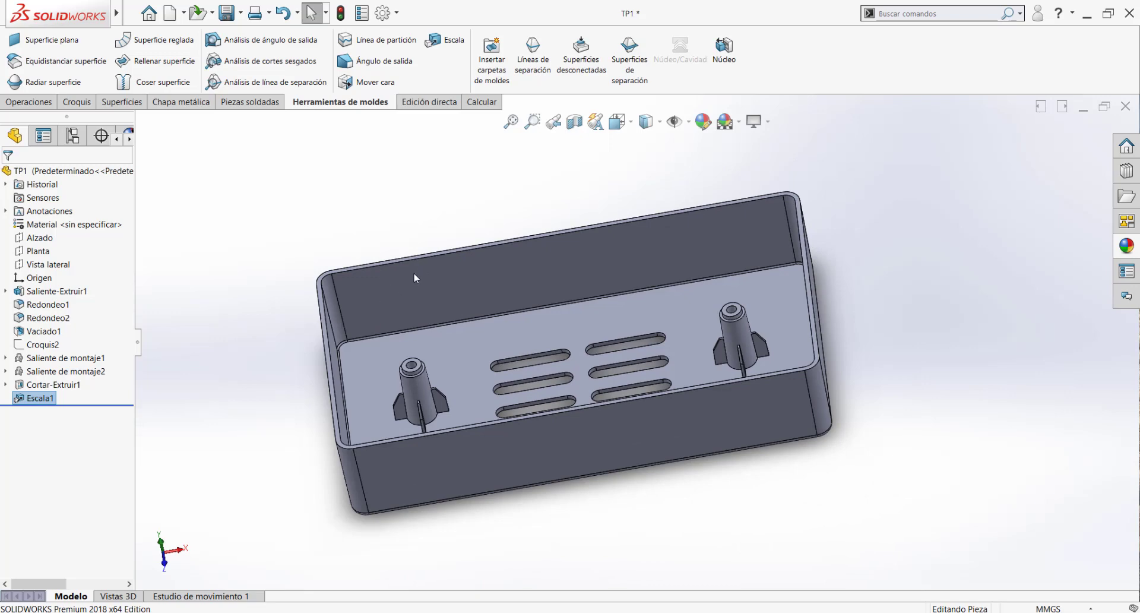
click(517, 440)
scroll(346, 313, down, 2)
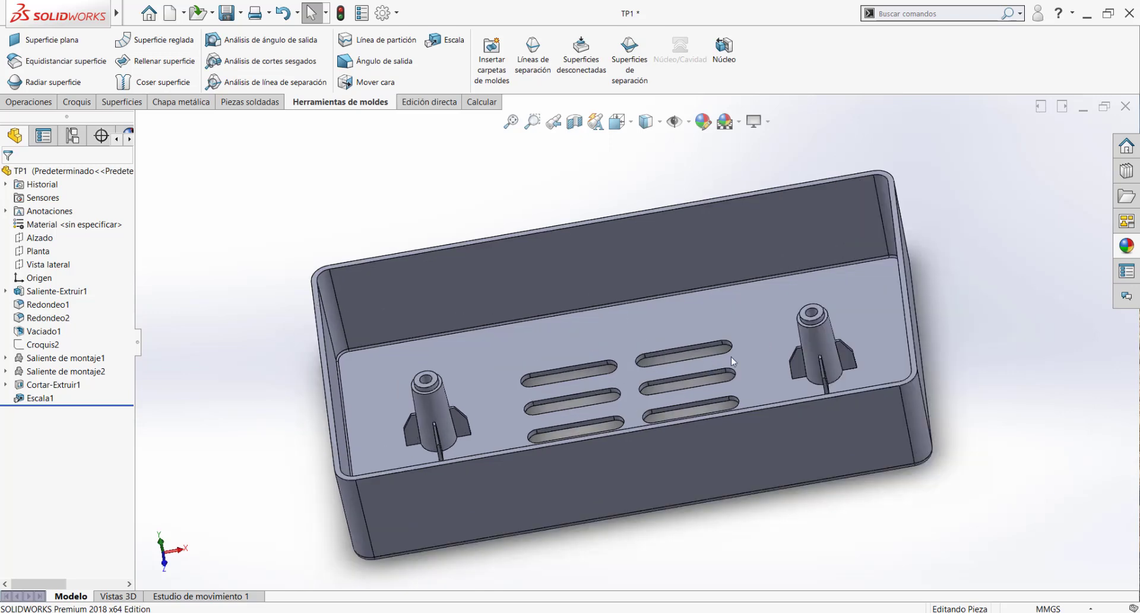
scroll(785, 350, up, 2)
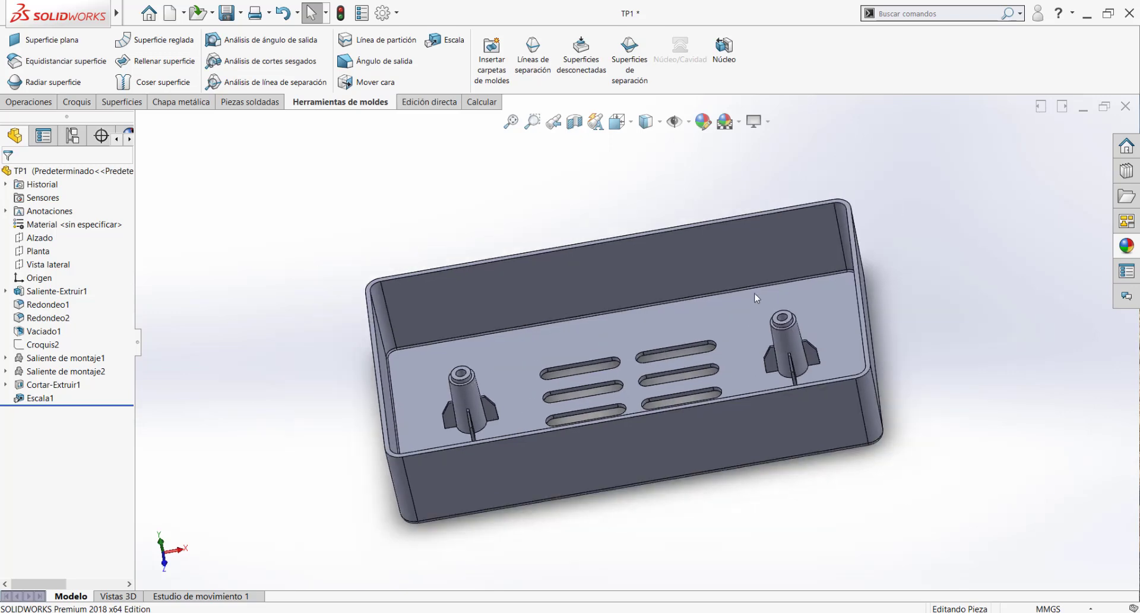
click(538, 51)
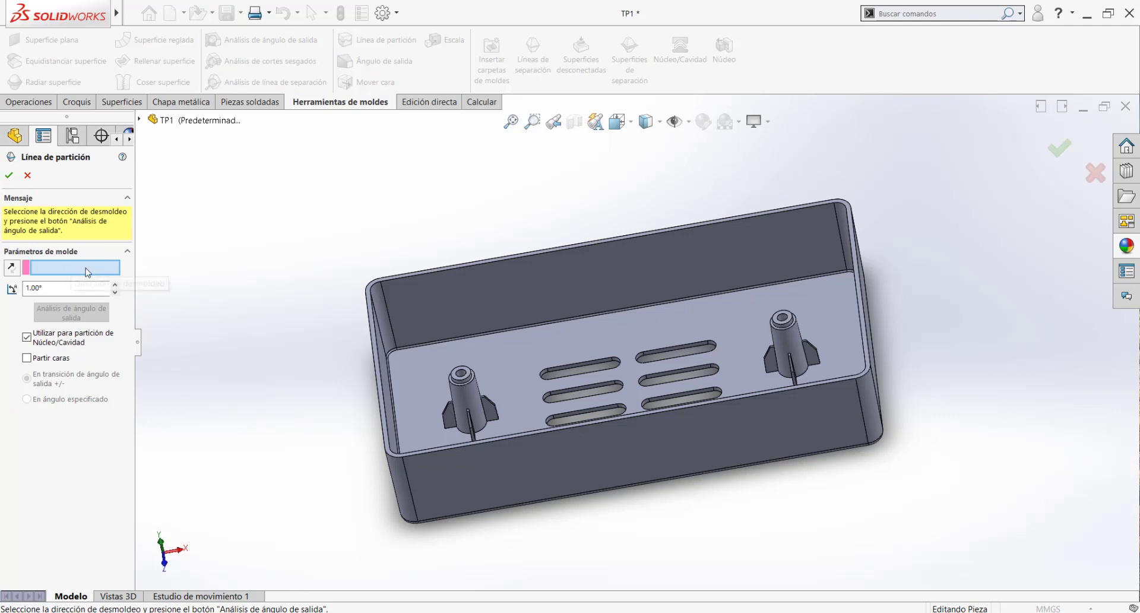
scroll(619, 321, up, 1)
scroll(778, 312, down, 1)
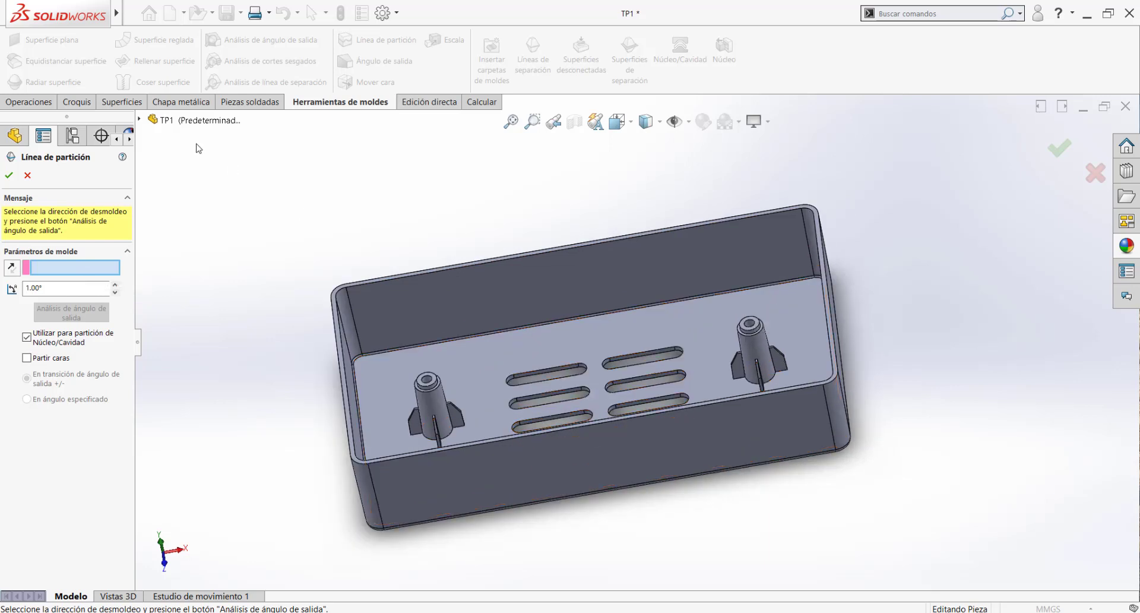
click(140, 121)
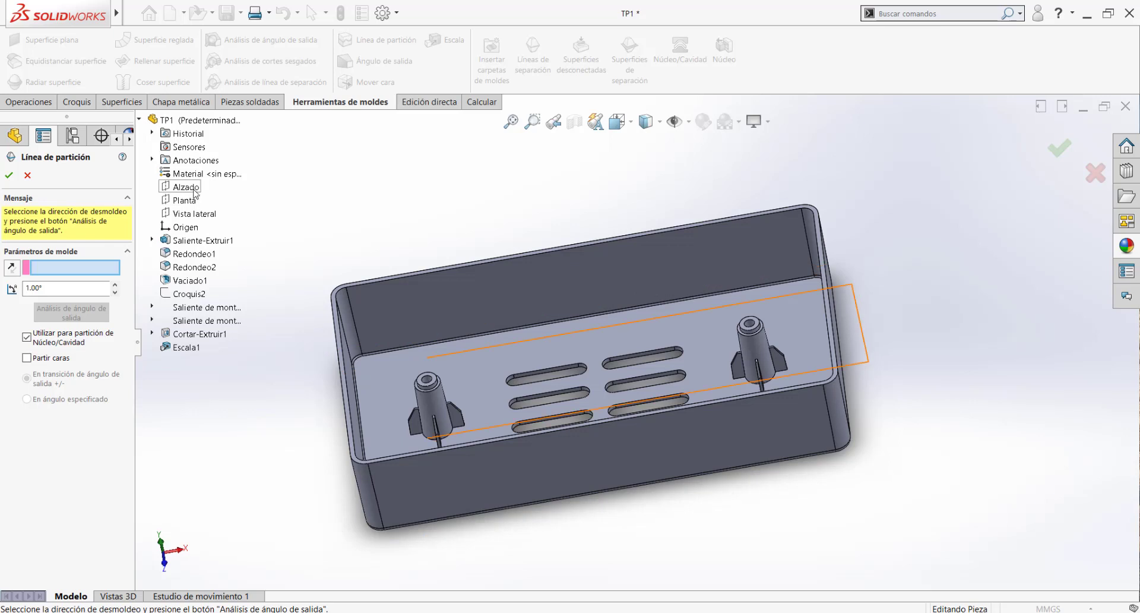
middle_drag(394, 325, 472, 228)
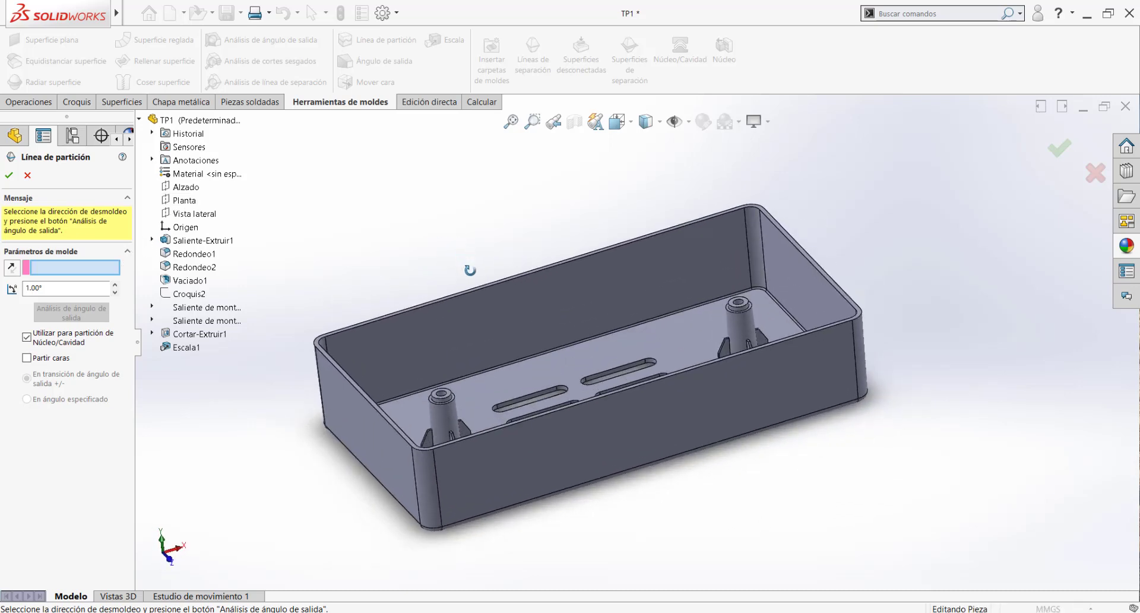
click(178, 201)
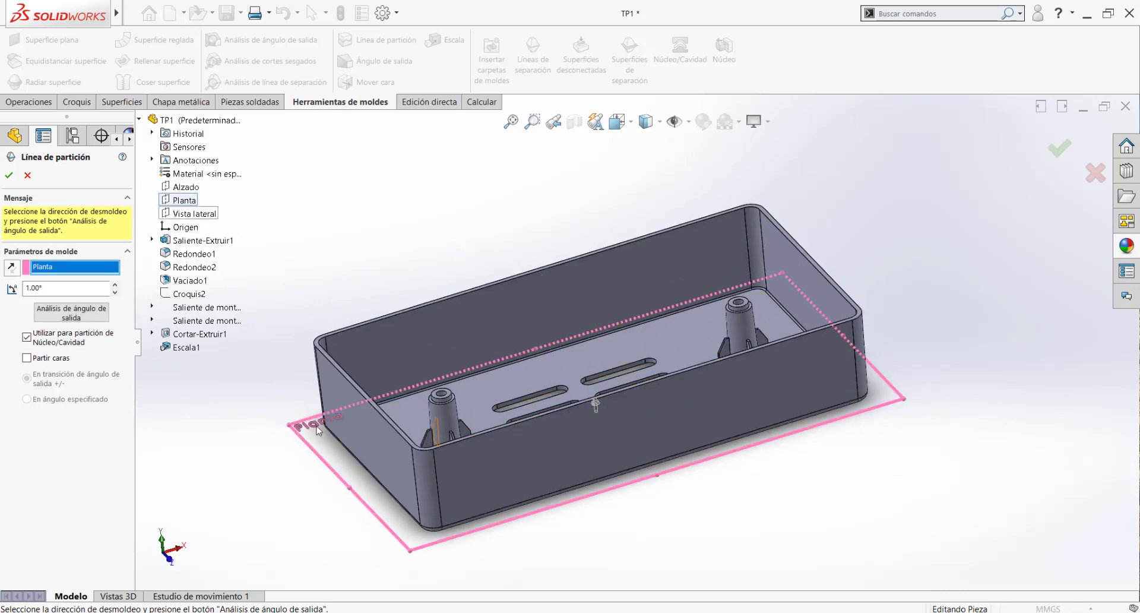
click(185, 214)
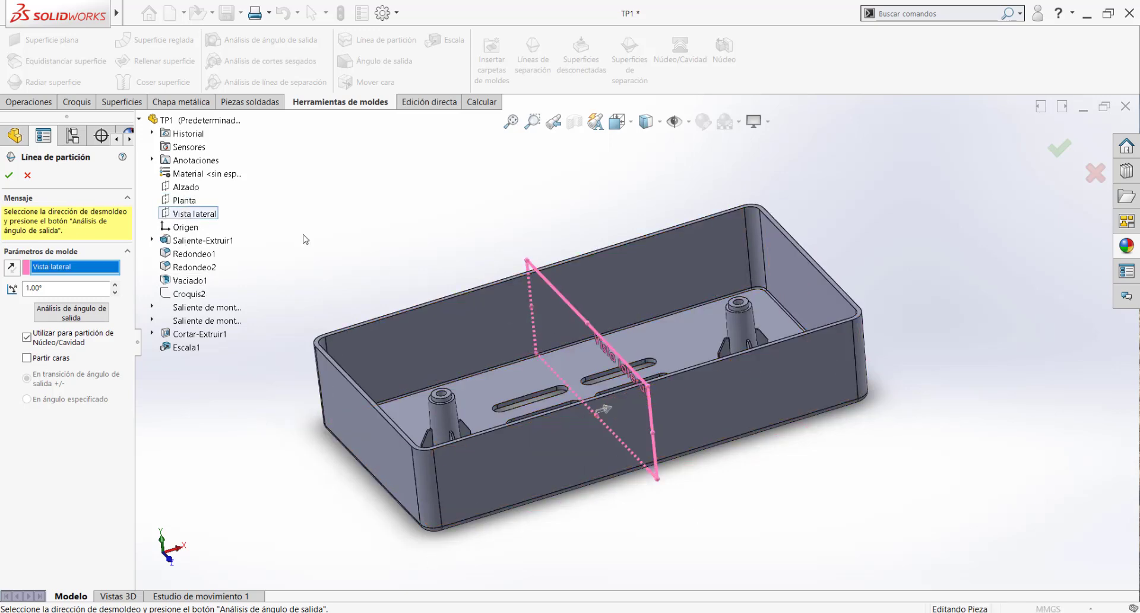
click(186, 186)
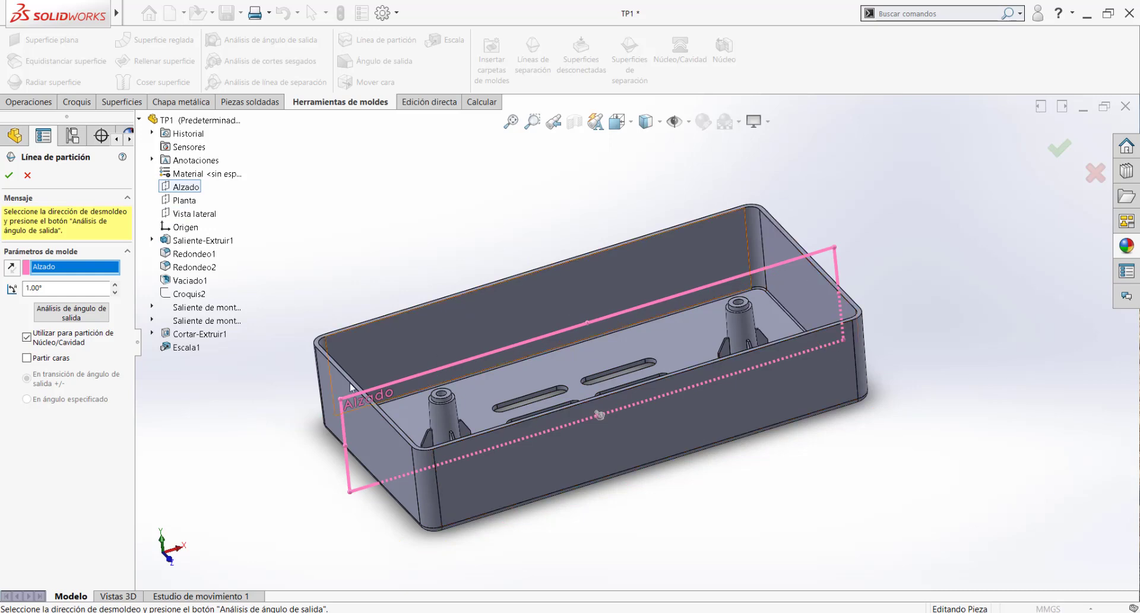
click(185, 200)
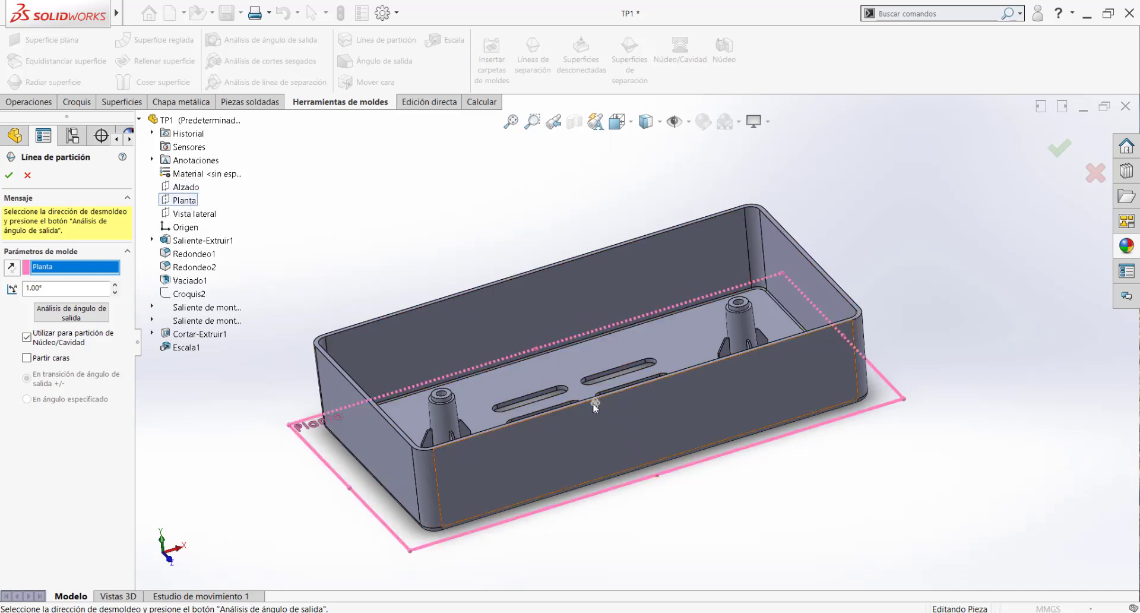
mouse_move(595, 410)
middle_down()
mouse_move(562, 323)
mouse_move(575, 420)
mouse_move(593, 419)
mouse_move(593, 339)
mouse_move(593, 405)
middle_up()
middle_drag(607, 313, 605, 300)
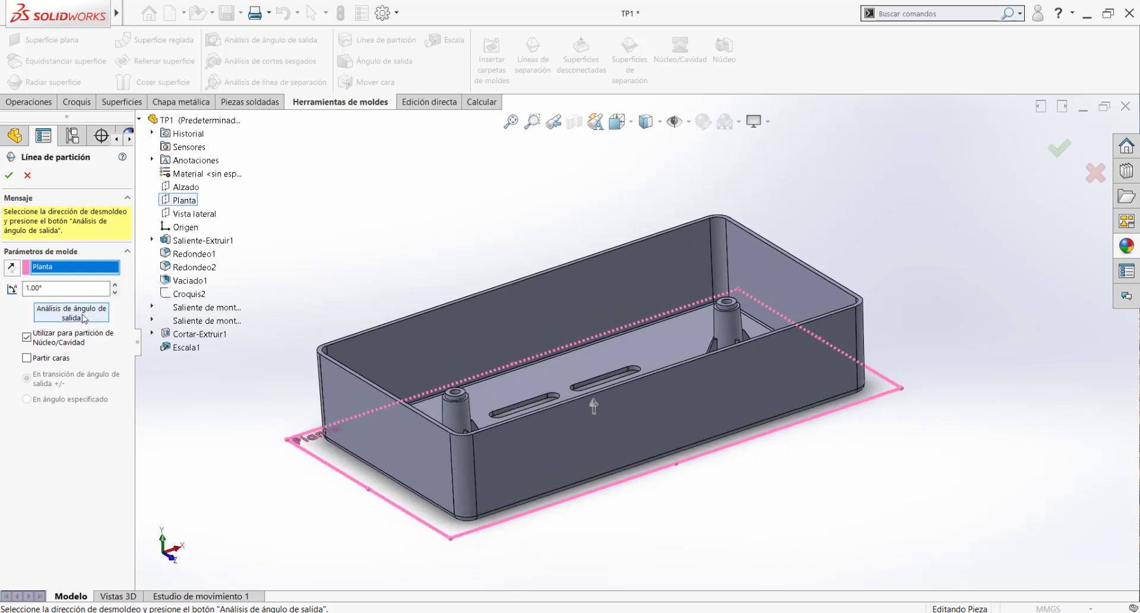
click(105, 289)
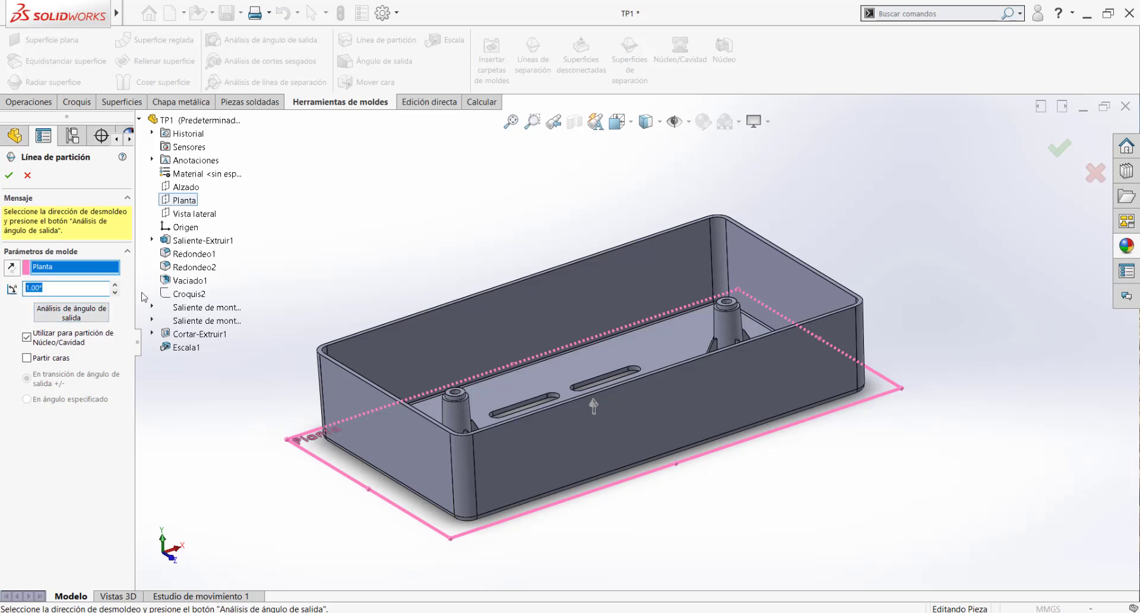
text(2)
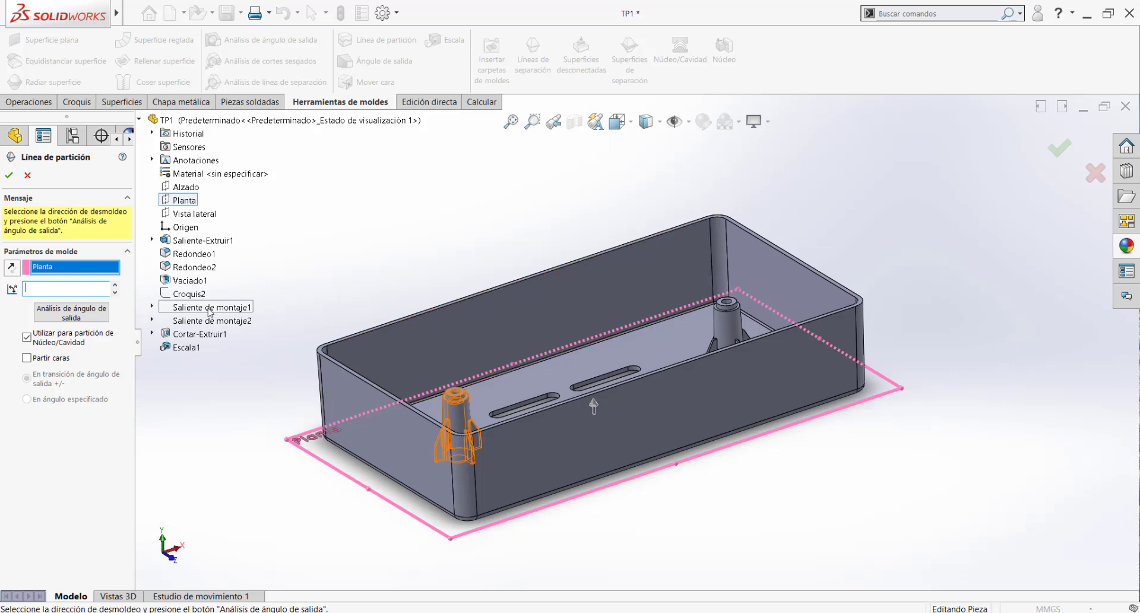
click(27, 175)
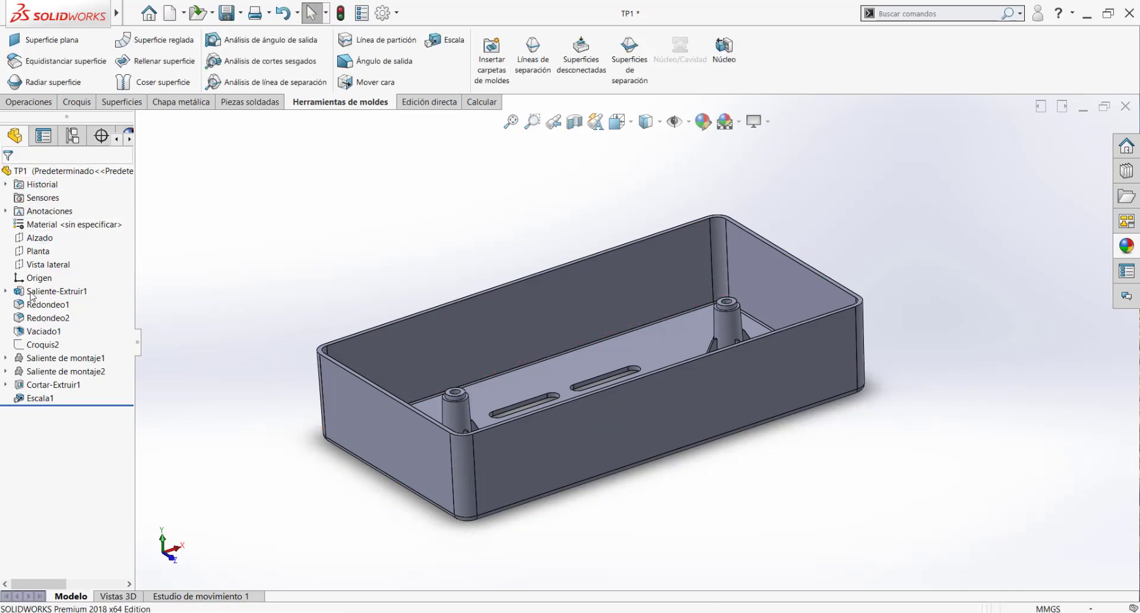
Review the base extrusion's sketch and its draft angle in the feature definition, and accept it as is.
click(60, 292)
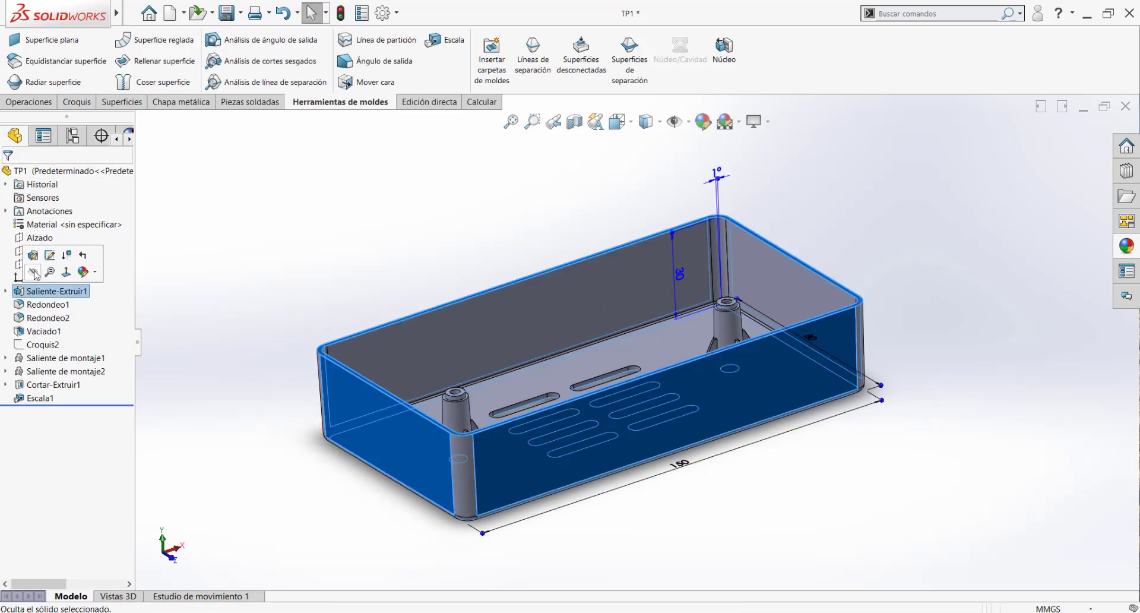
click(49, 255)
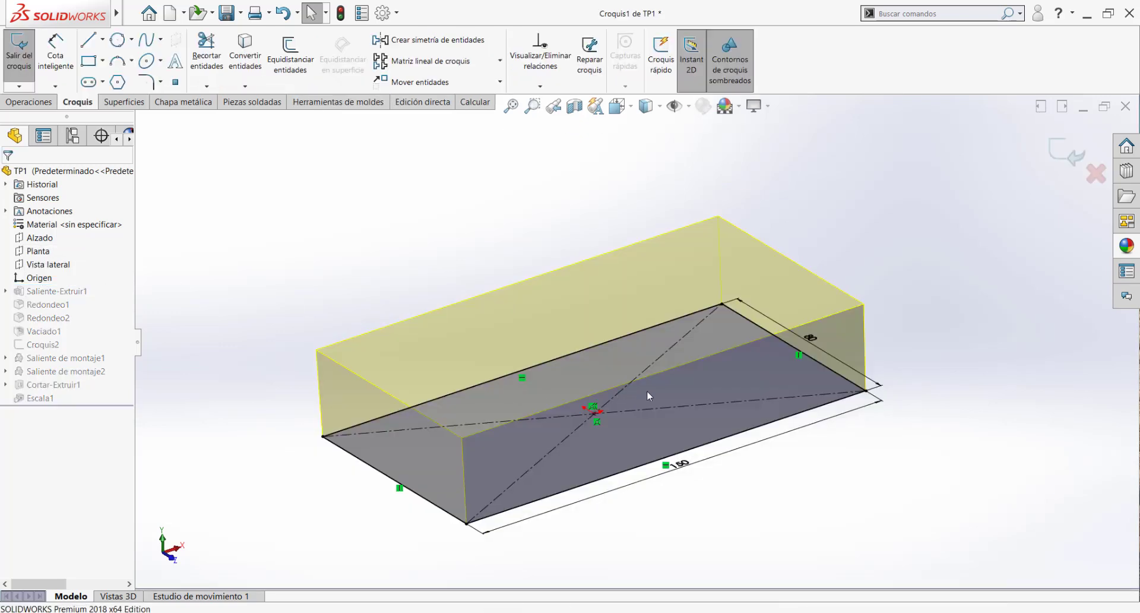
scroll(648, 392, up, 1)
middle_drag(666, 379, 672, 412)
scroll(682, 433, down, 1)
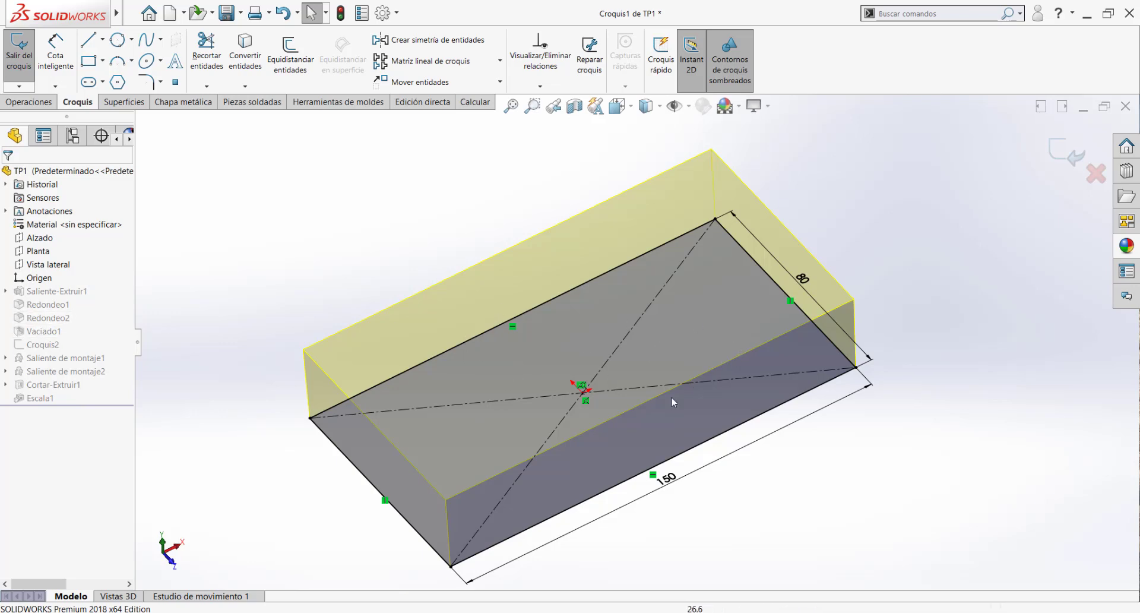
click(21, 292)
click(29, 261)
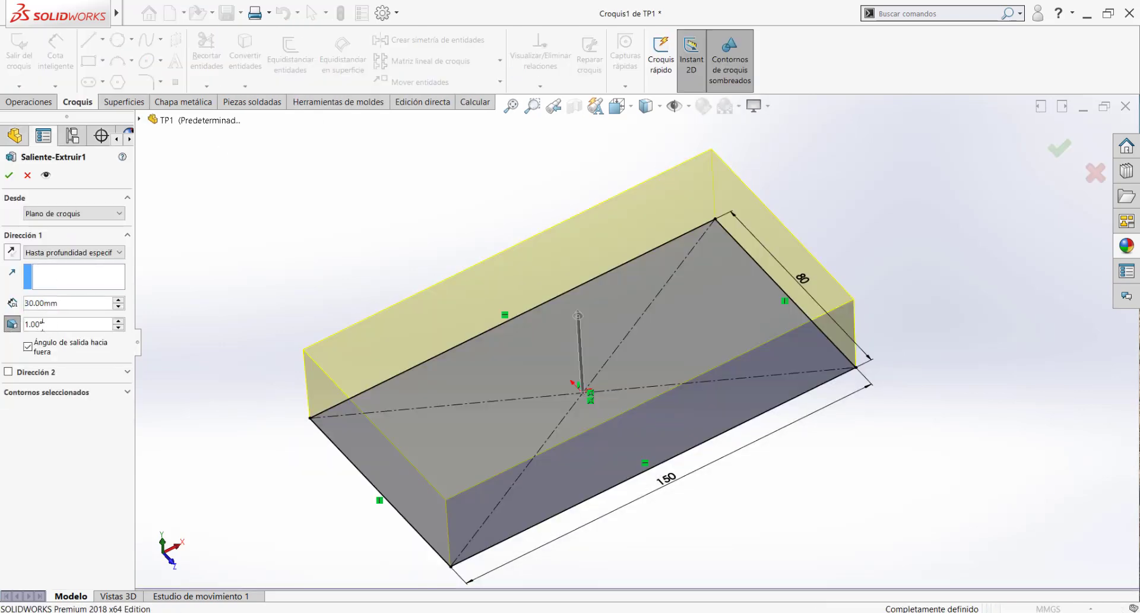
drag(51, 325, 15, 329)
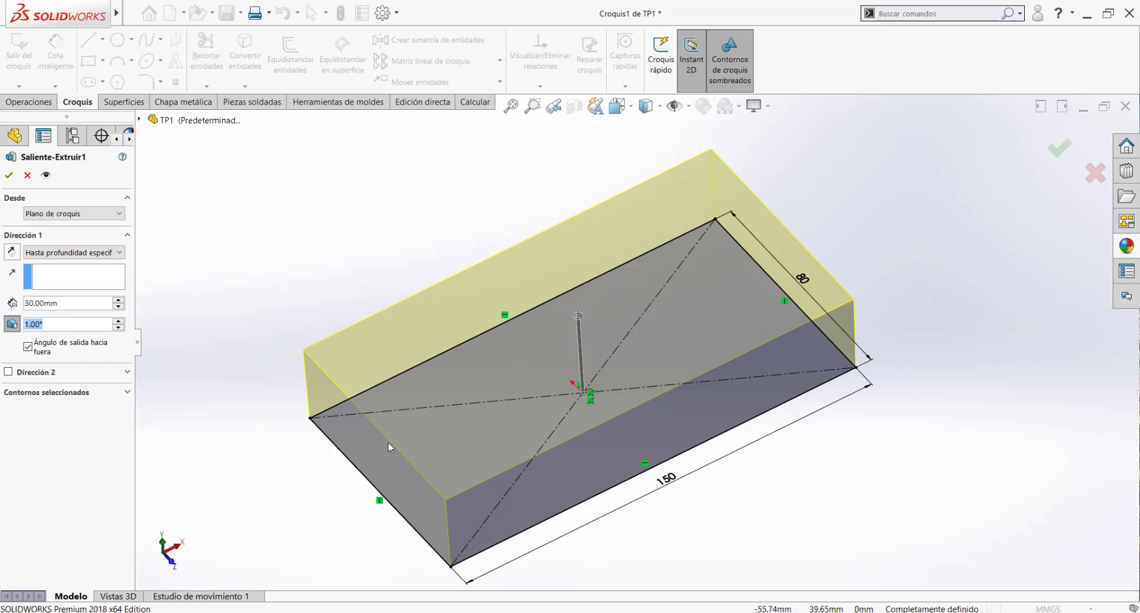
click(9, 175)
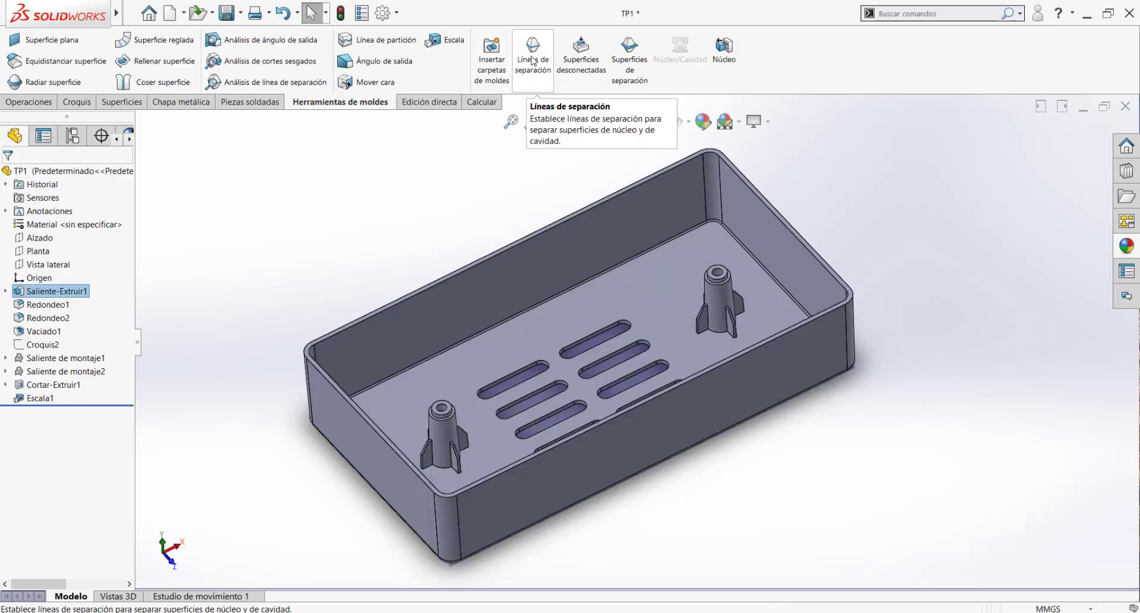
Start a Parting Line with the Planta plane as pull direction and a 1.00° draft angle, and run the draft analysis.
click(534, 61)
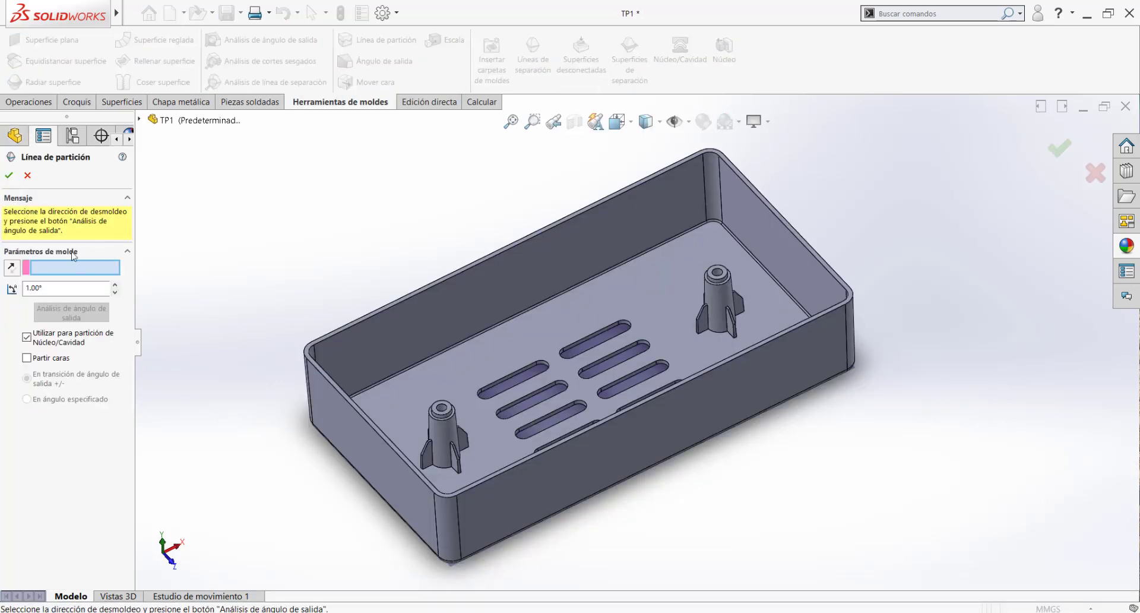
click(139, 119)
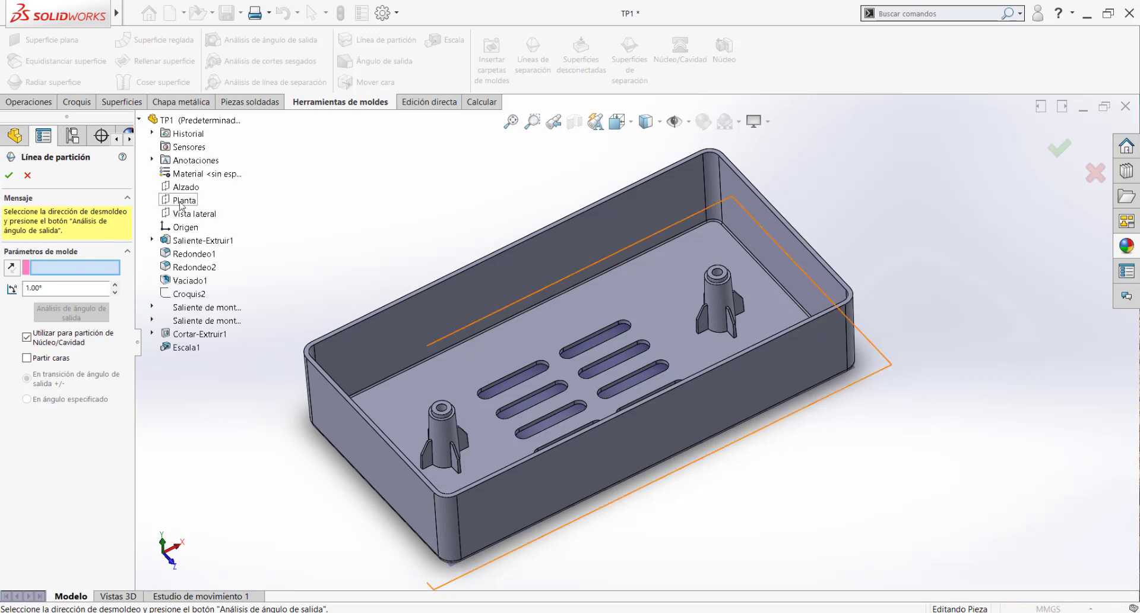
click(182, 201)
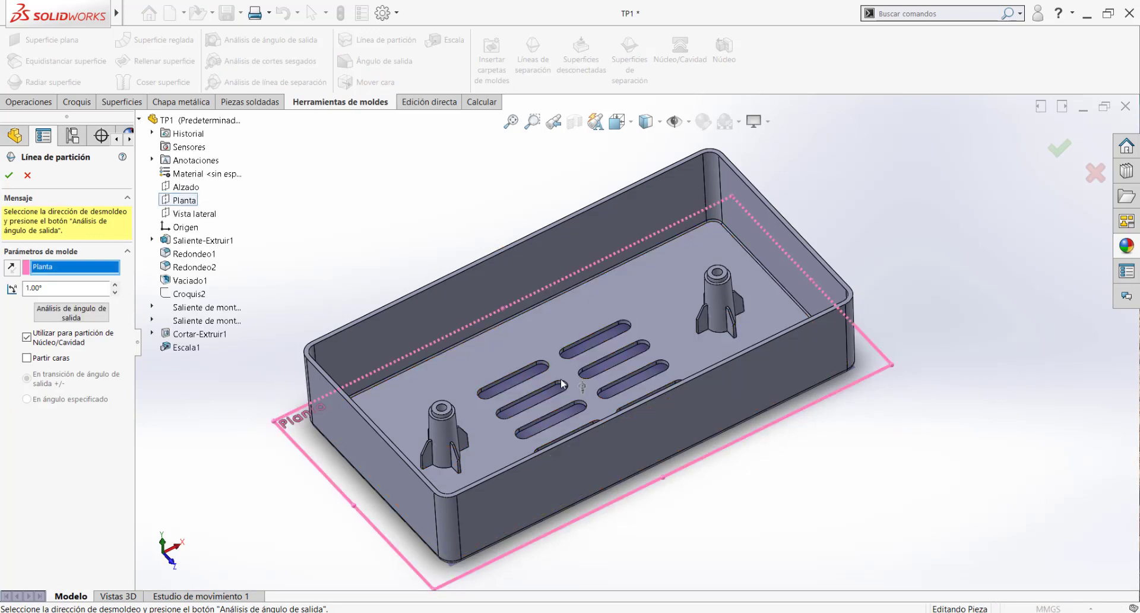
middle_drag(574, 355, 572, 336)
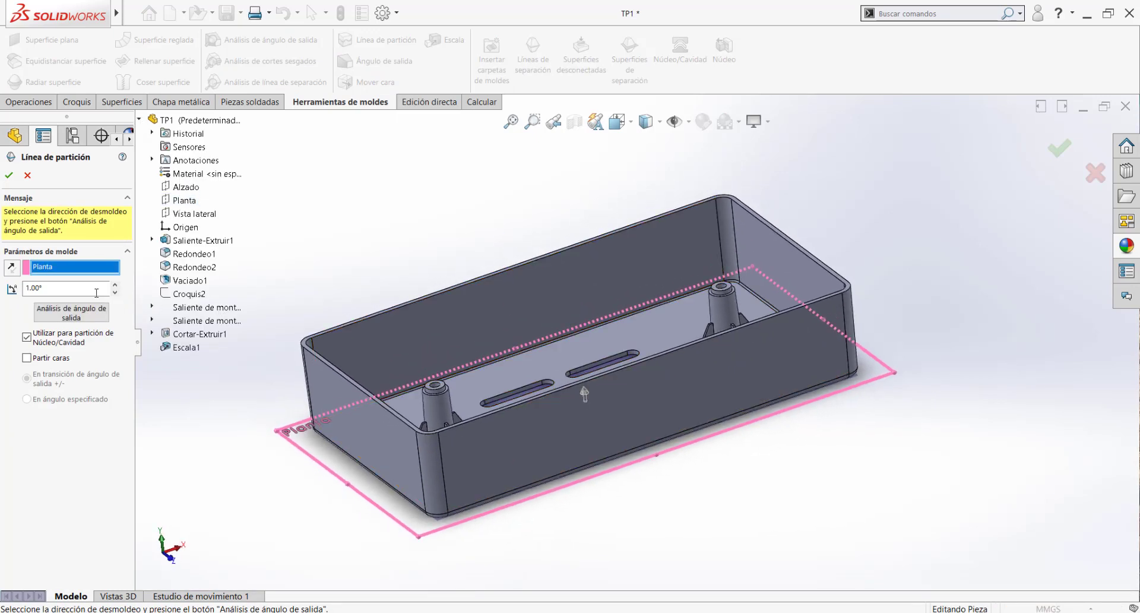
double_click(44, 291)
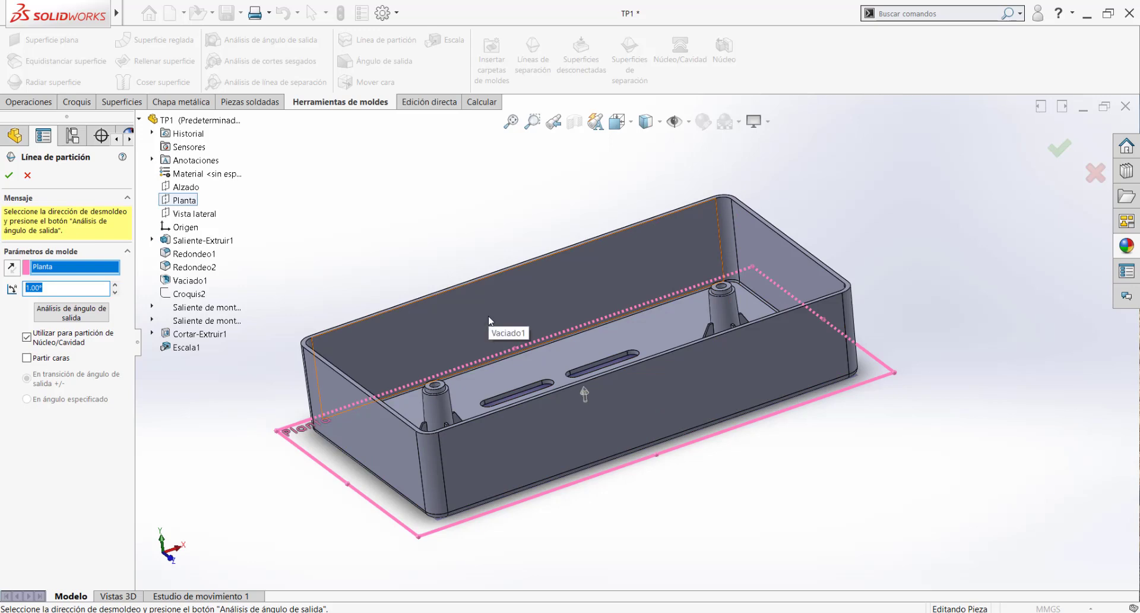
click(64, 289)
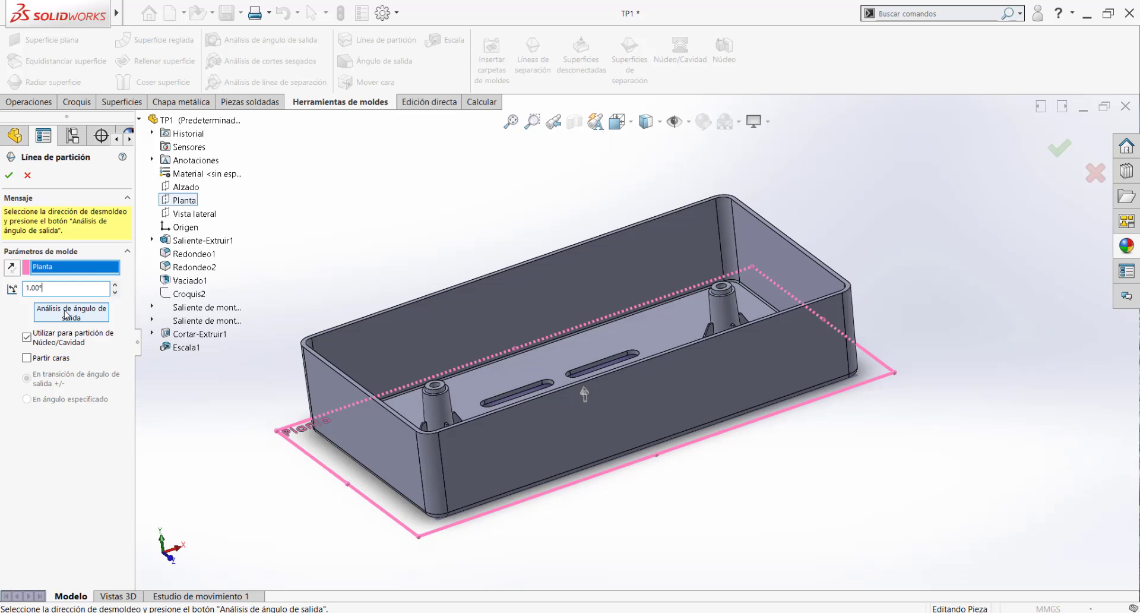
click(66, 313)
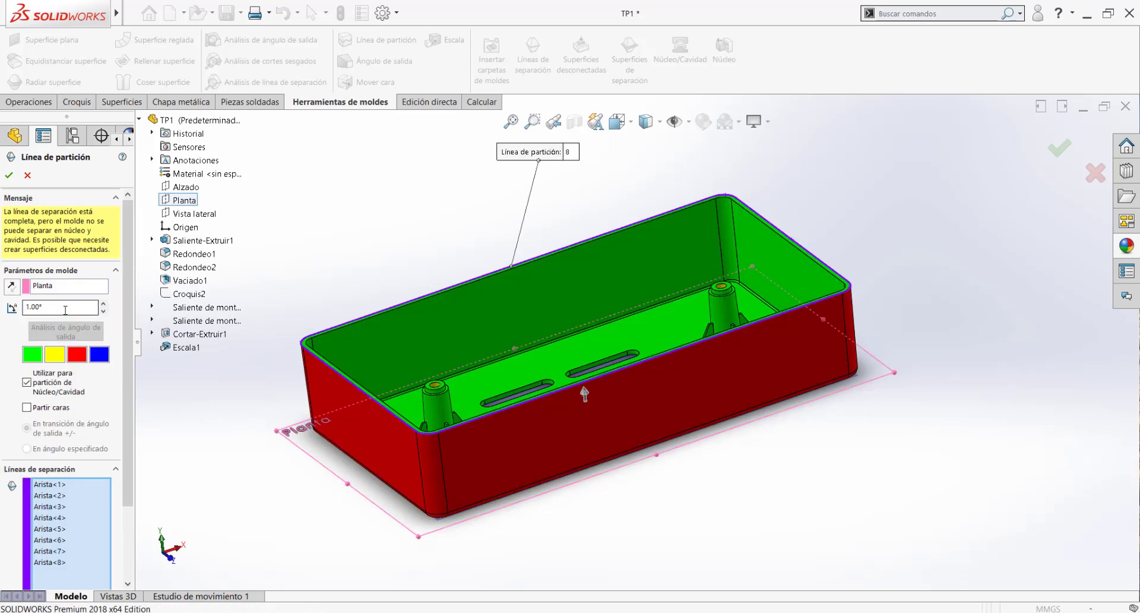
Examine the draft analysis colours on the tray's faces, the parting line edges around its rim and the remaining Parting Line options.
scroll(365, 385, down, 4)
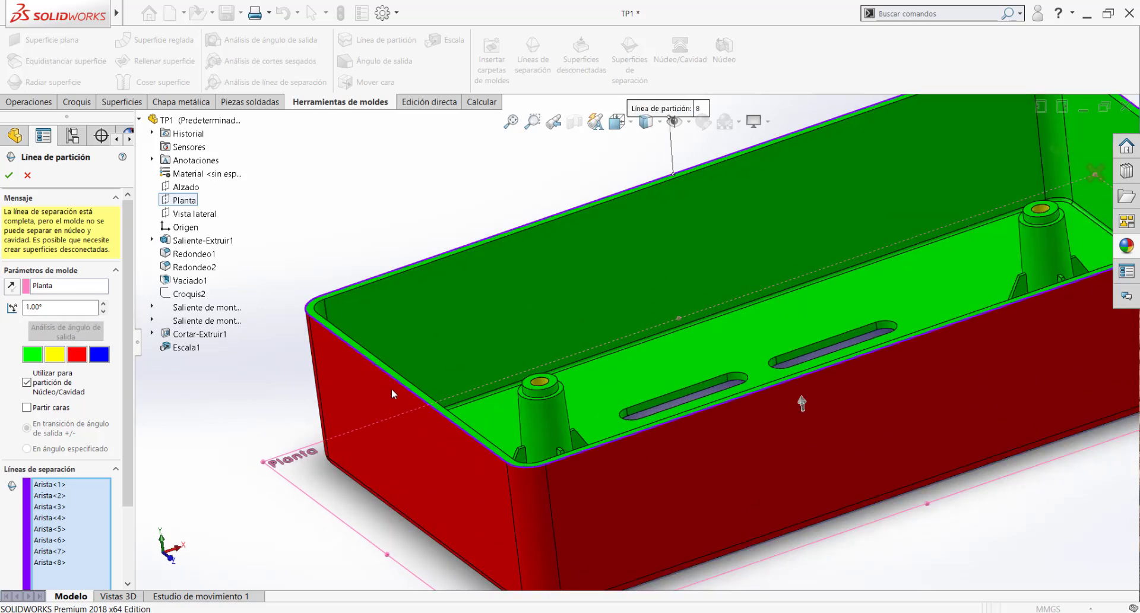
middle_drag(453, 412, 425, 424)
scroll(443, 439, down, 3)
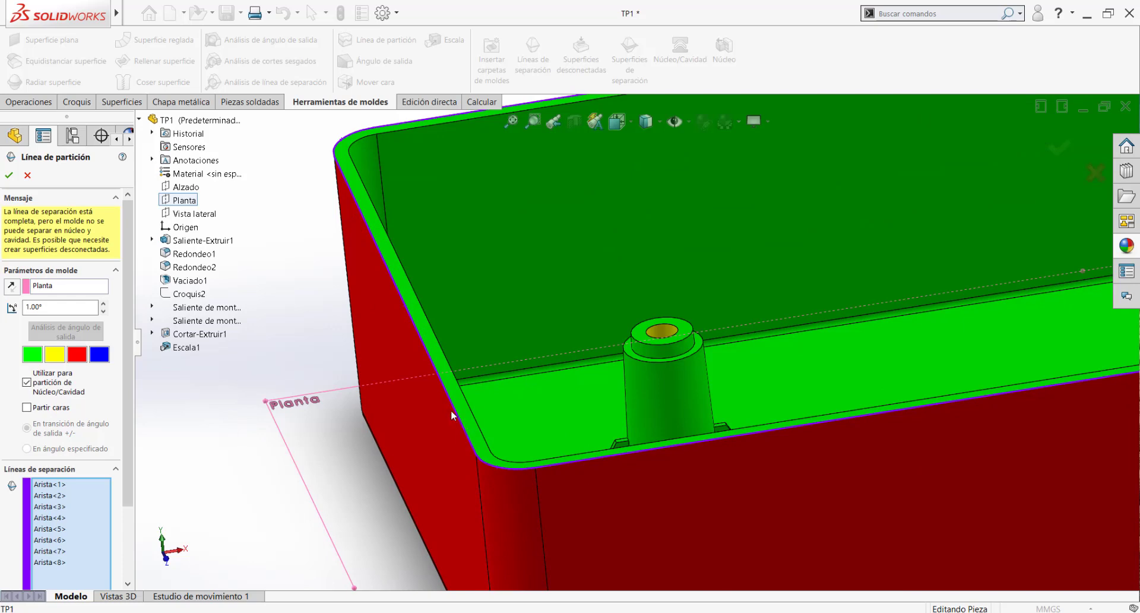
scroll(498, 394, up, 5)
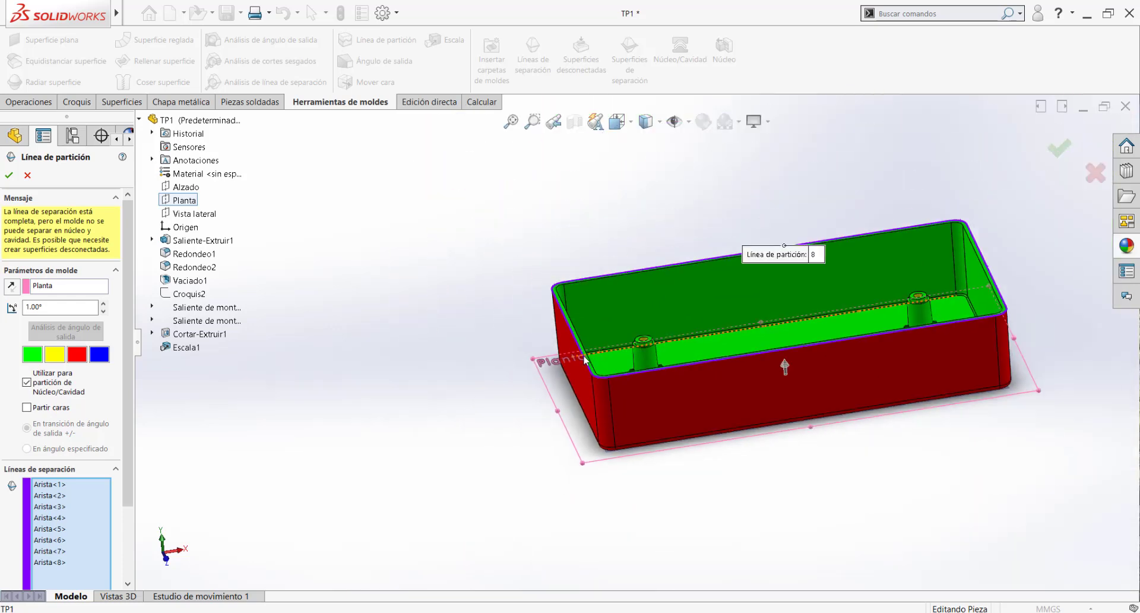
scroll(788, 279, down, 3)
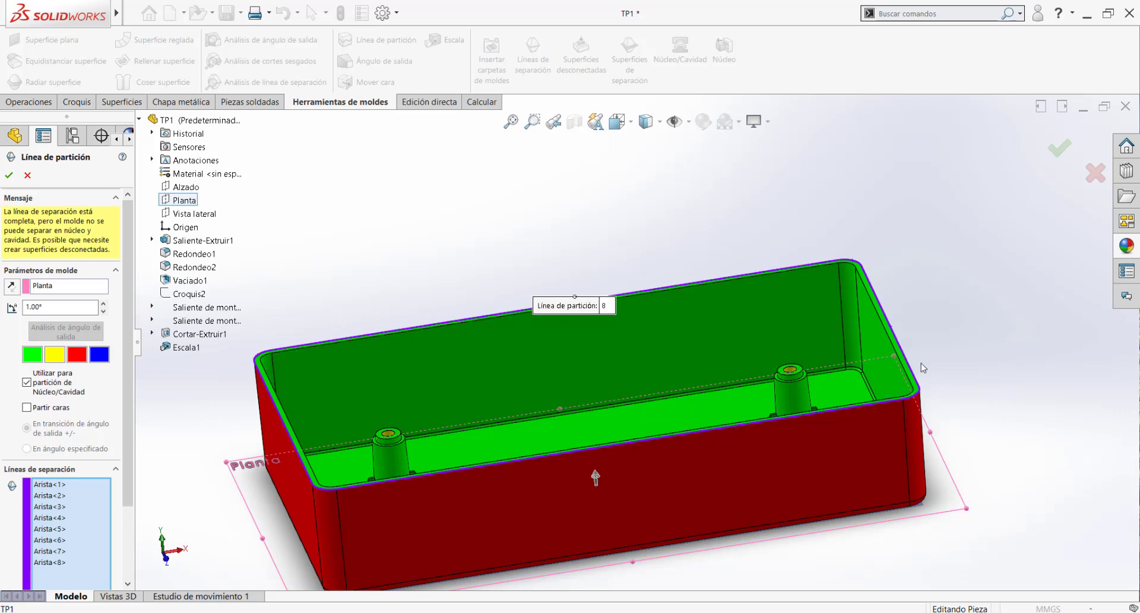
scroll(281, 460, down, 3)
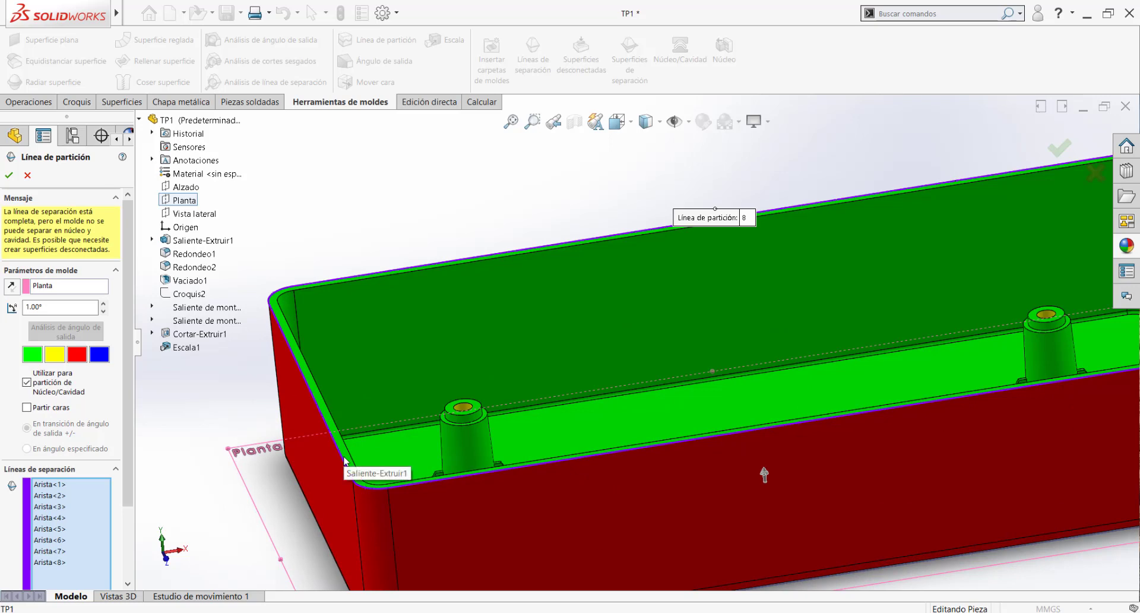
scroll(345, 460, up, 4)
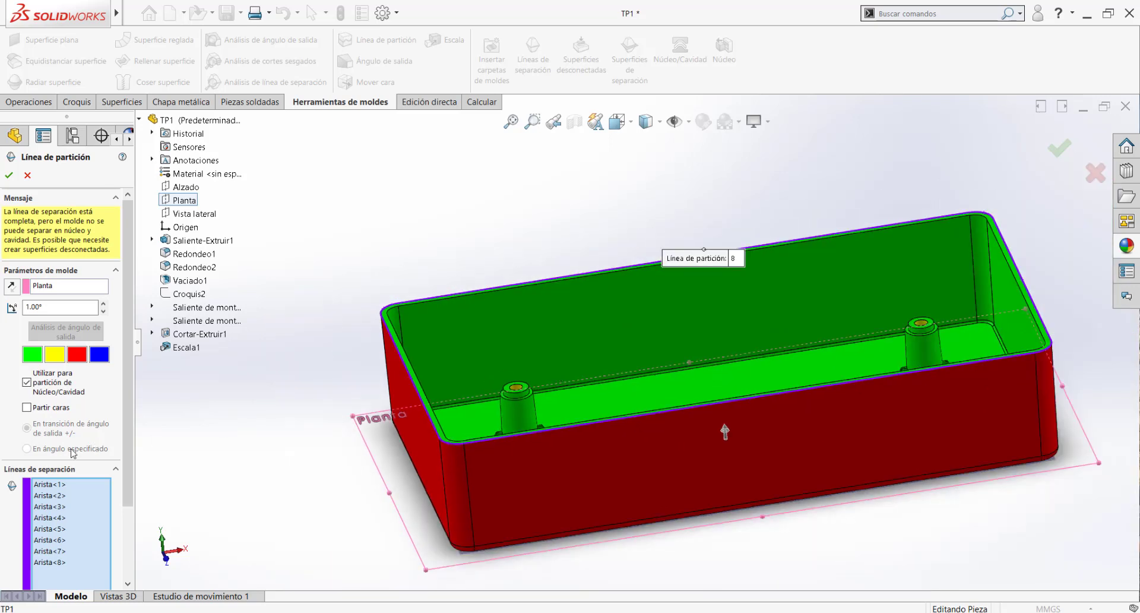
drag(130, 460, 131, 533)
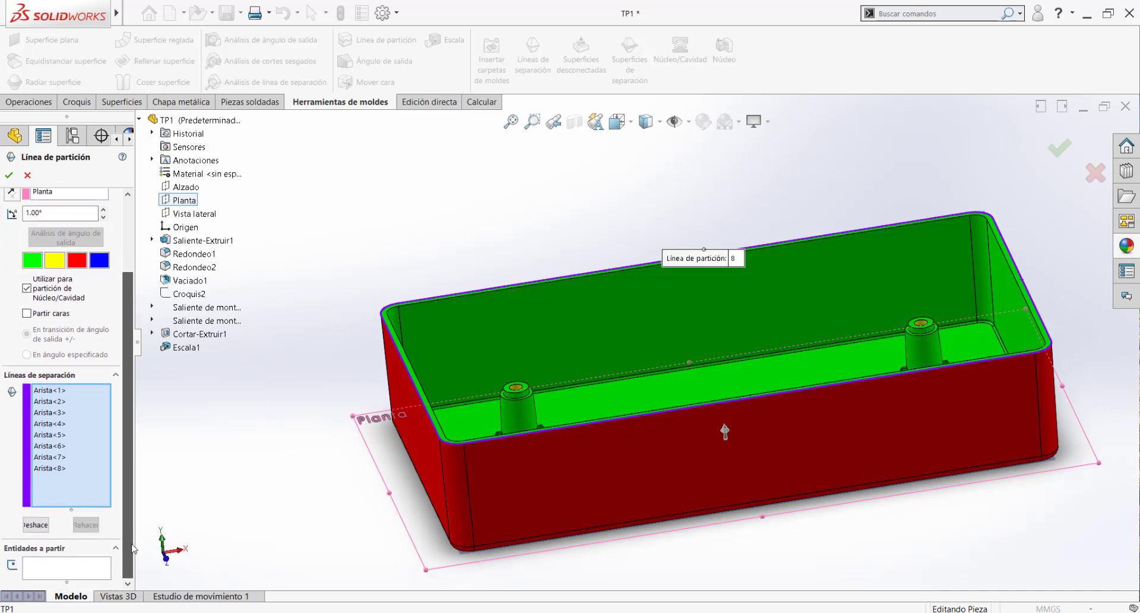
Check the parting line edges on the model one at a time, from Arista<1> to Arista<6>.
click(52, 390)
click(52, 401)
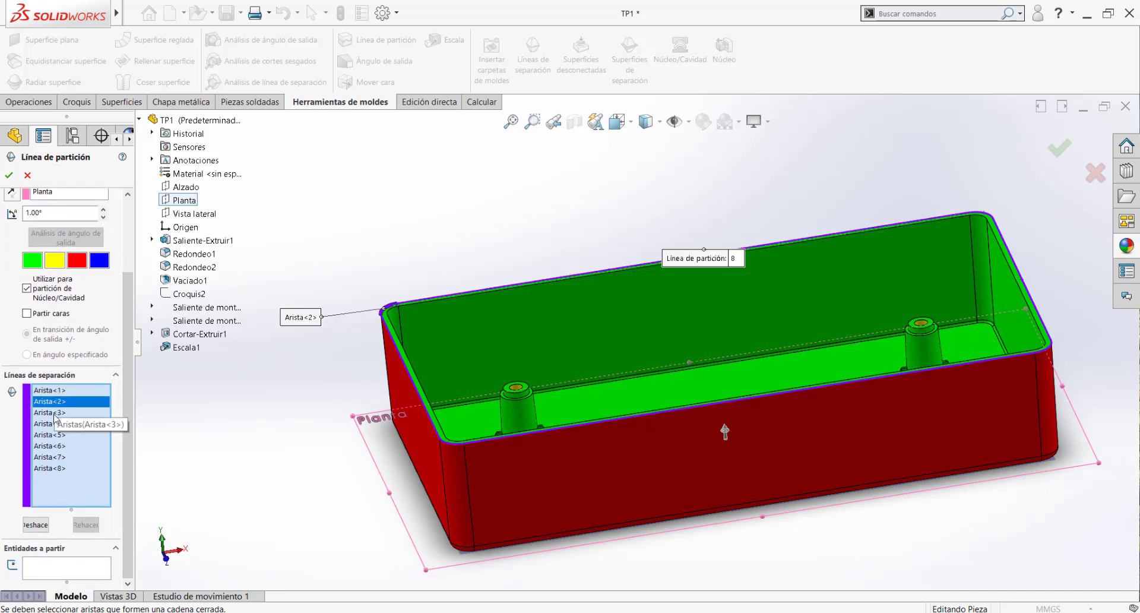
click(54, 414)
click(53, 424)
click(53, 434)
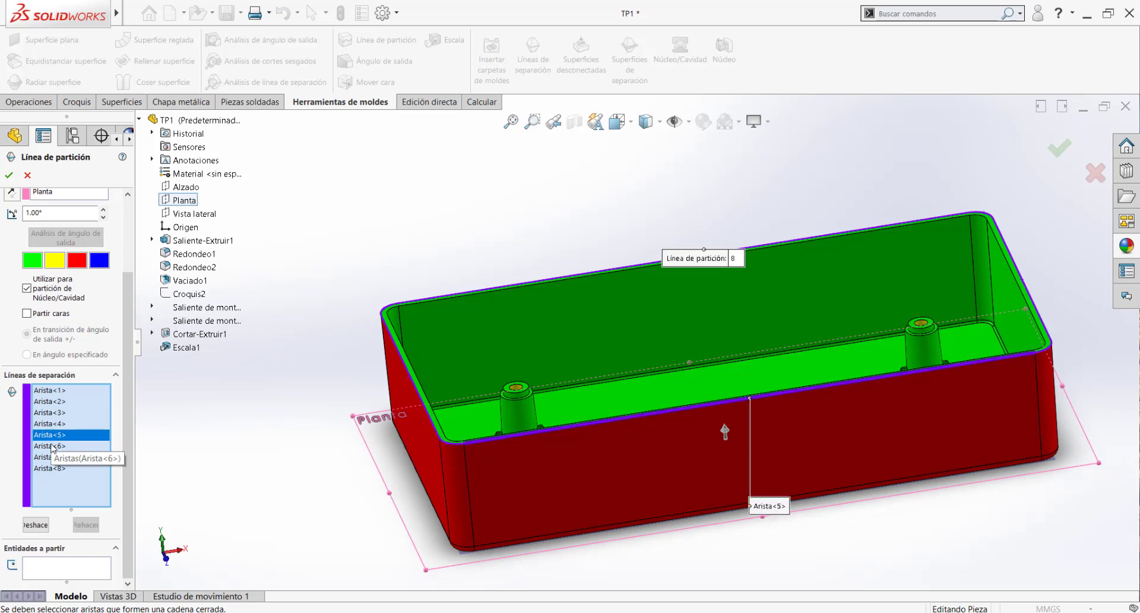
click(52, 446)
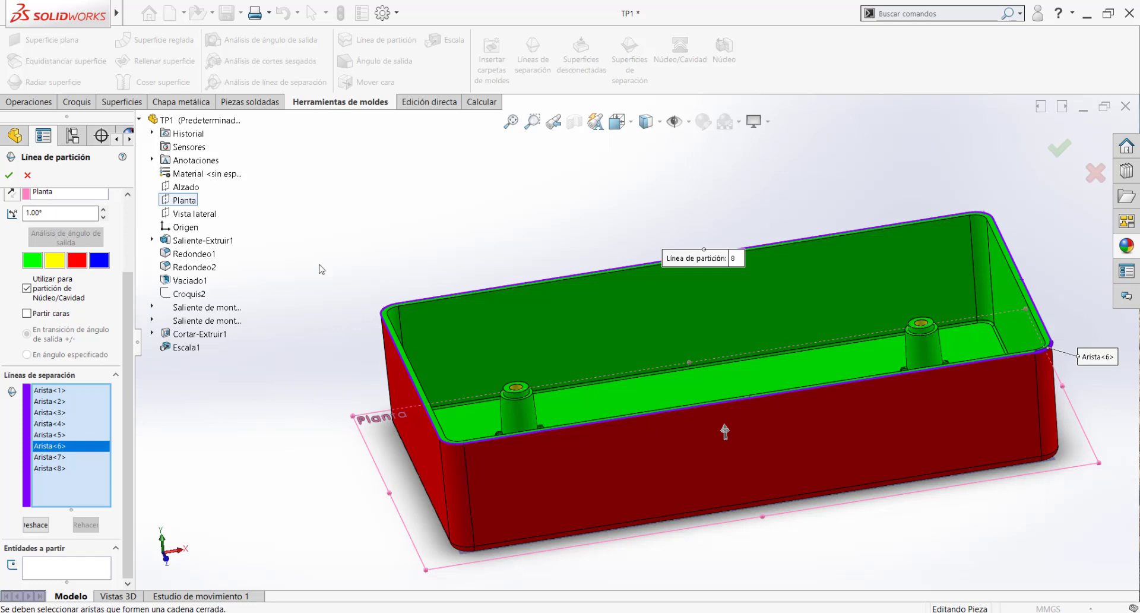
Examine the parting line along the outer rim edge of the tray's short side up close.
scroll(844, 359, up, 2)
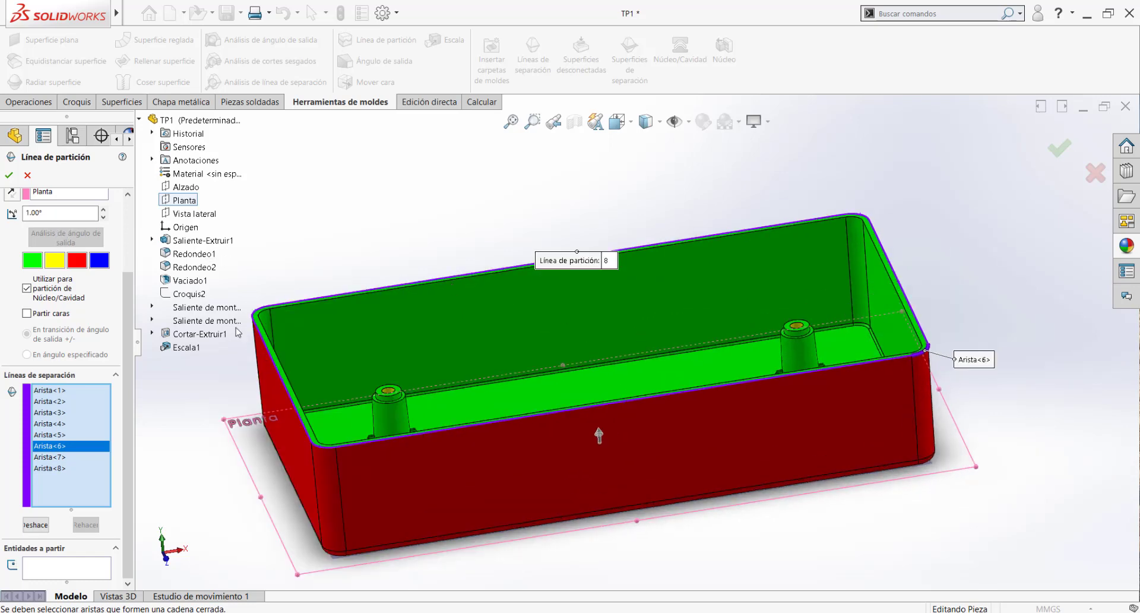
scroll(262, 379, down, 2)
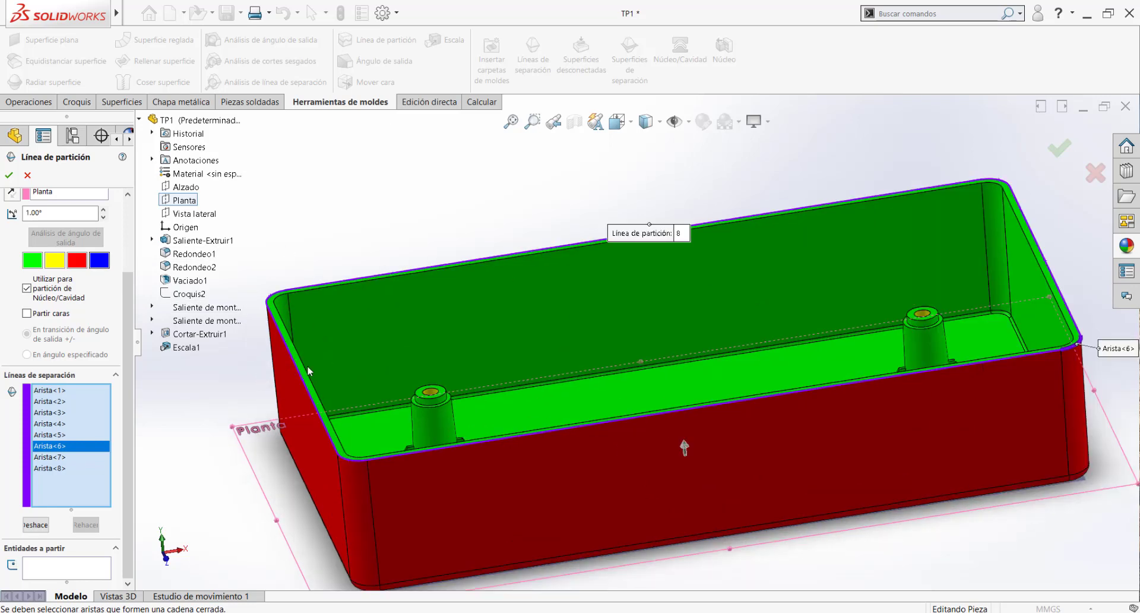
scroll(312, 365, up, 1)
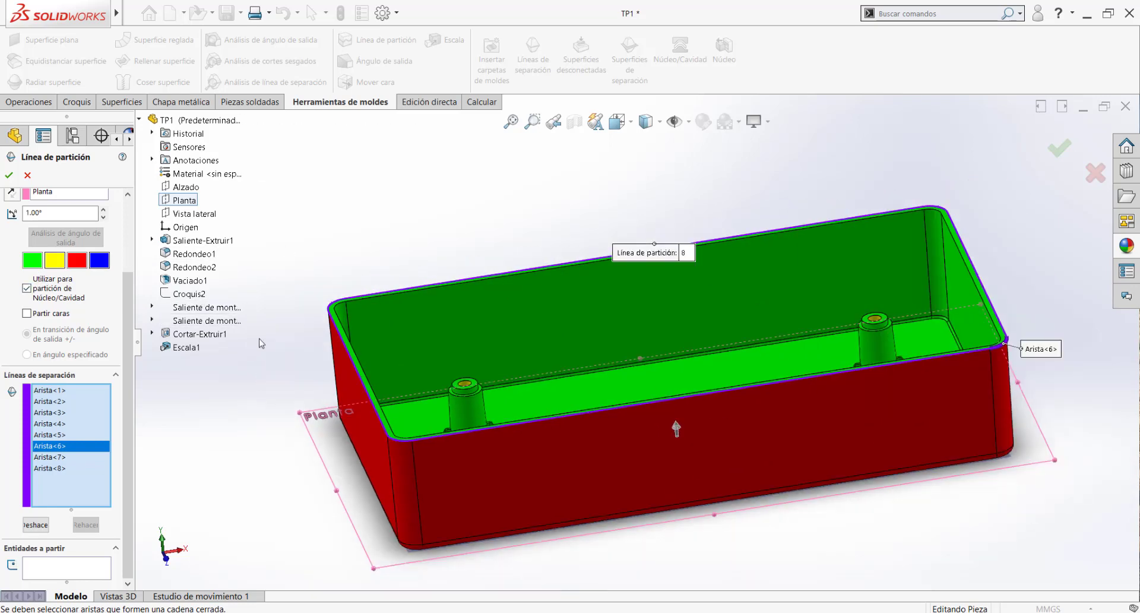
scroll(407, 379, down, 4)
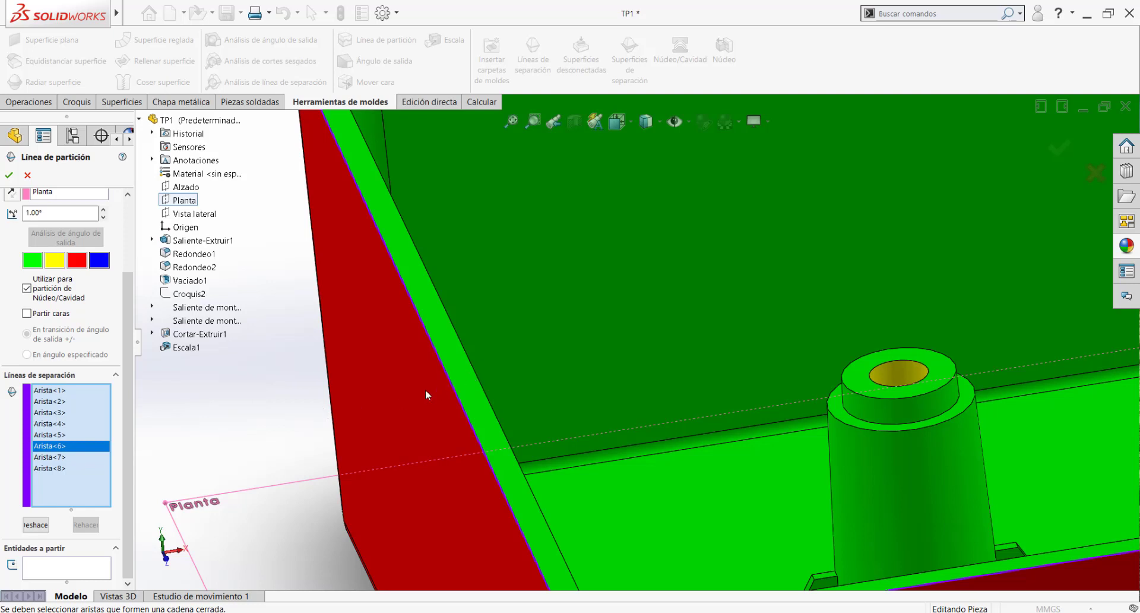
scroll(425, 392, up, 2)
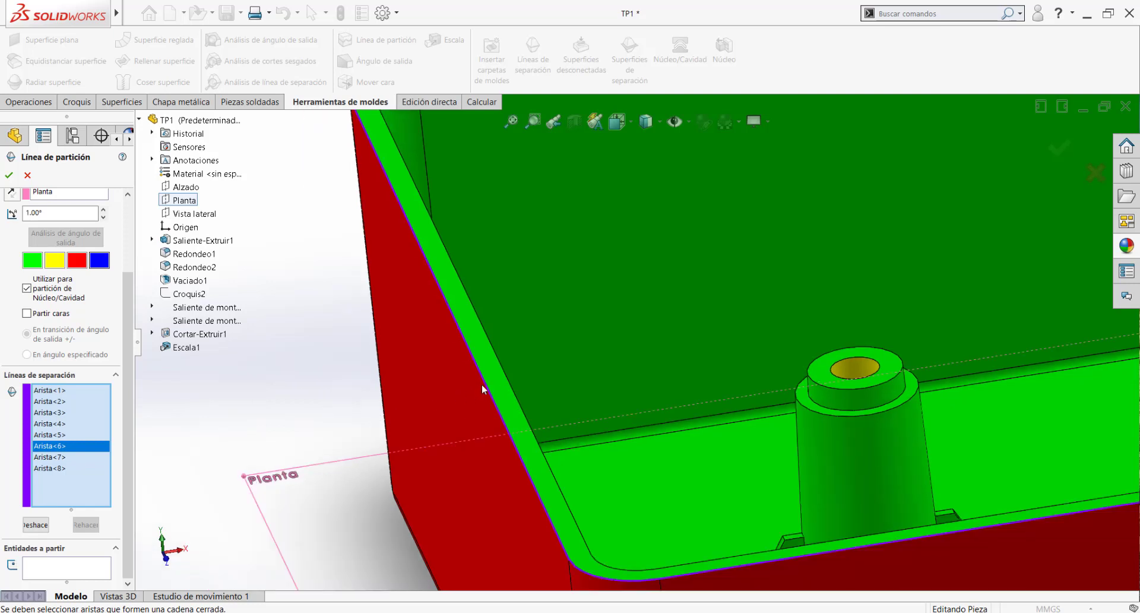
scroll(484, 382, up, 1)
scroll(514, 368, up, 2)
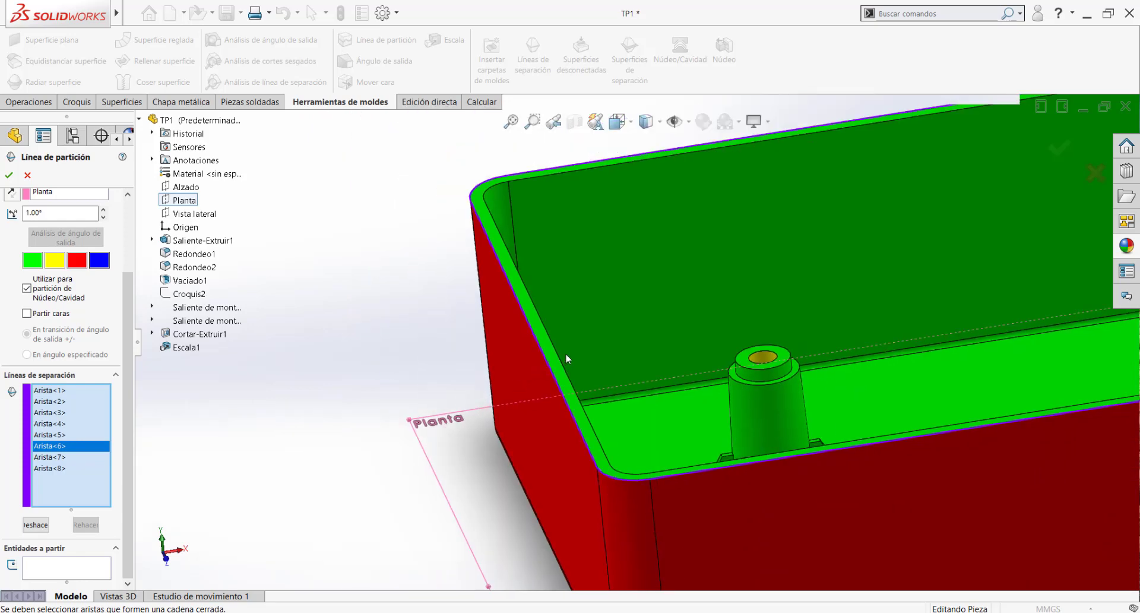
scroll(582, 357, up, 1)
scroll(572, 330, up, 1)
Inspect the parting line around the rim's rounded corner and the tray's interior with its slots and bosses.
middle_drag(572, 331, 712, 335)
scroll(536, 260, down, 2)
scroll(535, 261, down, 2)
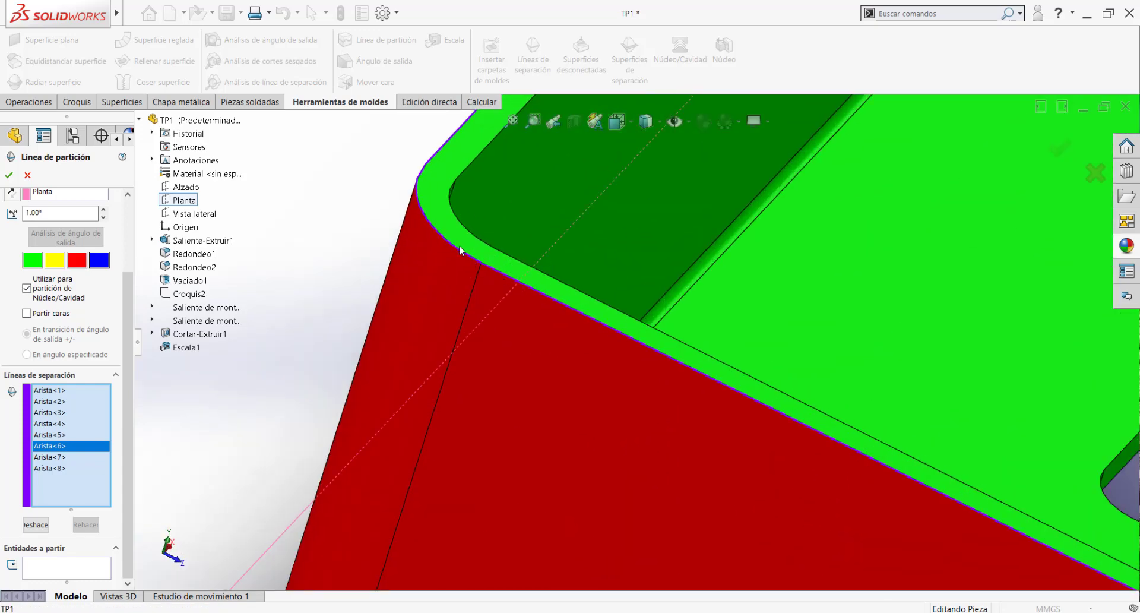
scroll(425, 218, up, 2)
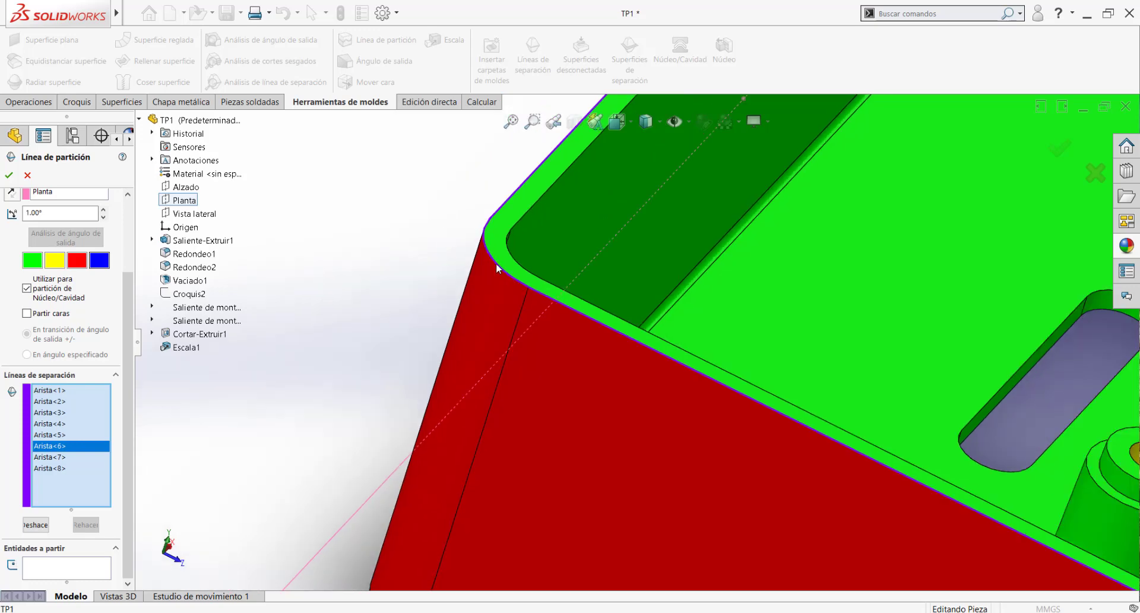
middle_drag(497, 263, 553, 297)
scroll(647, 333, up, 4)
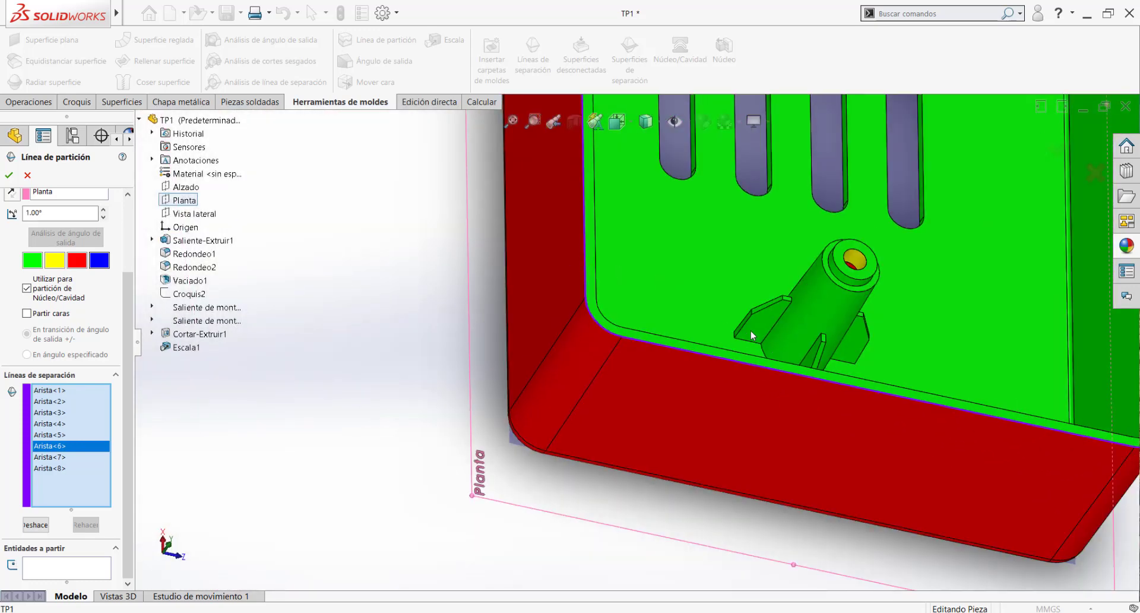
scroll(842, 374, up, 5)
middle_drag(863, 374, 746, 389)
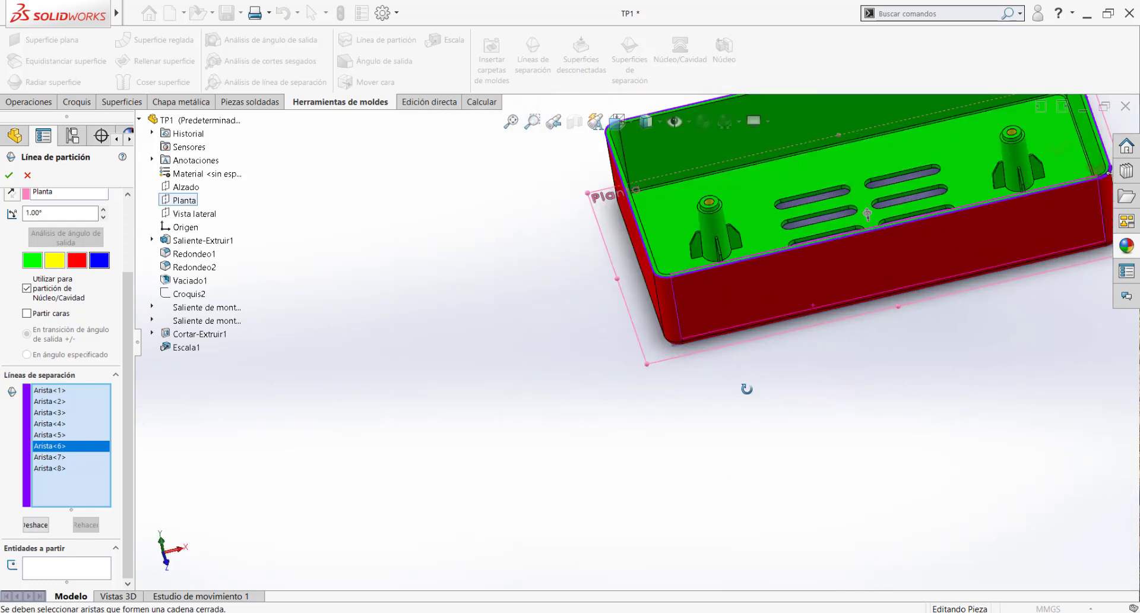
scroll(789, 247, up, 2)
scroll(759, 228, down, 5)
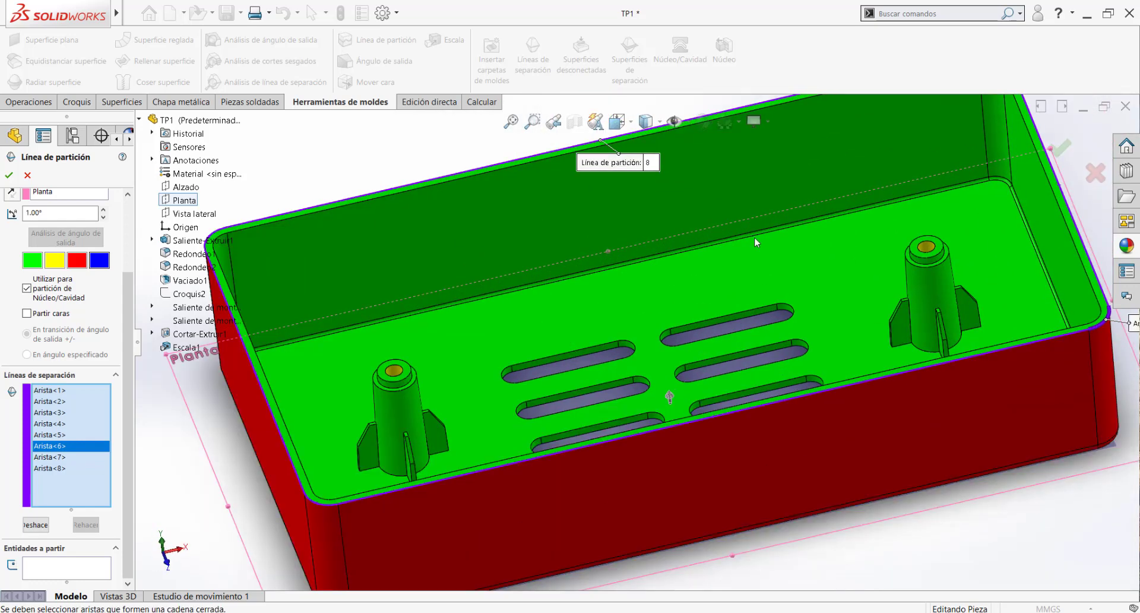
scroll(754, 236, up, 2)
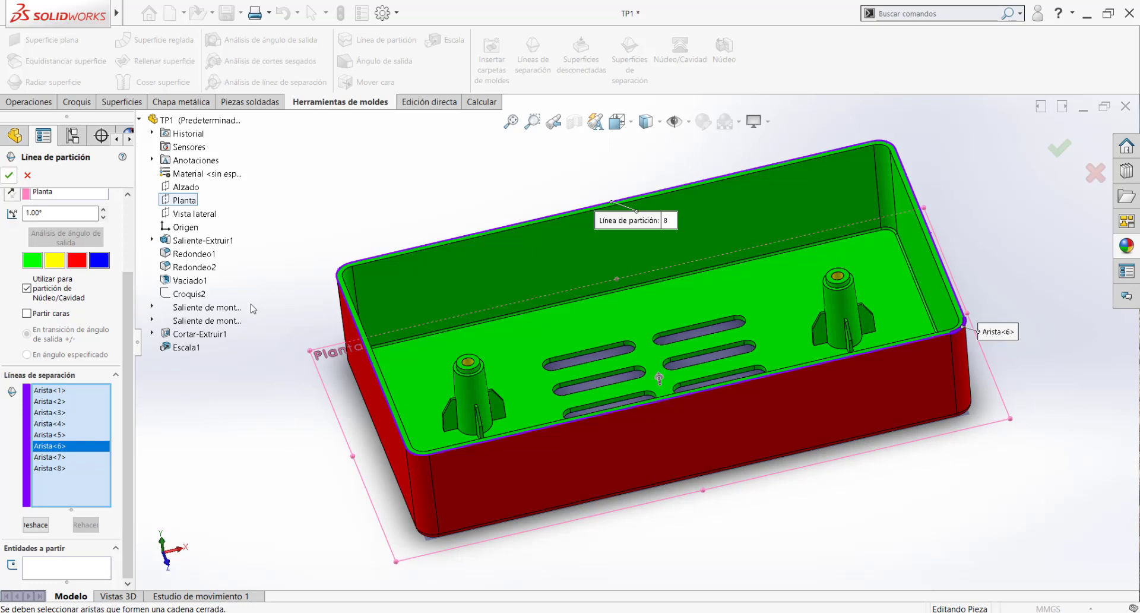
scroll(636, 344, up, 1)
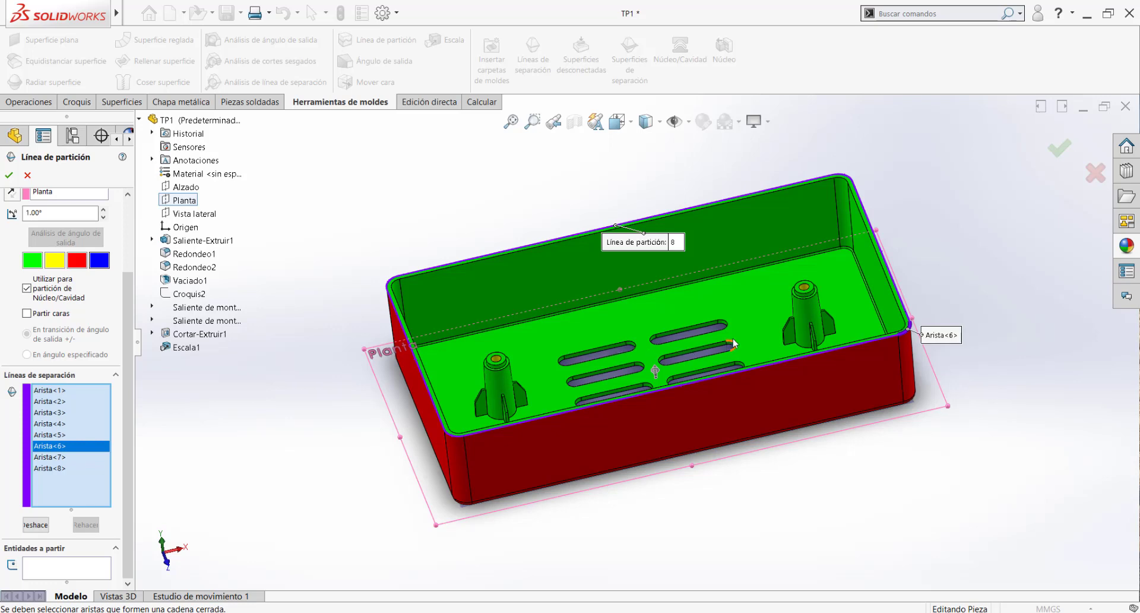
scroll(732, 338, down, 3)
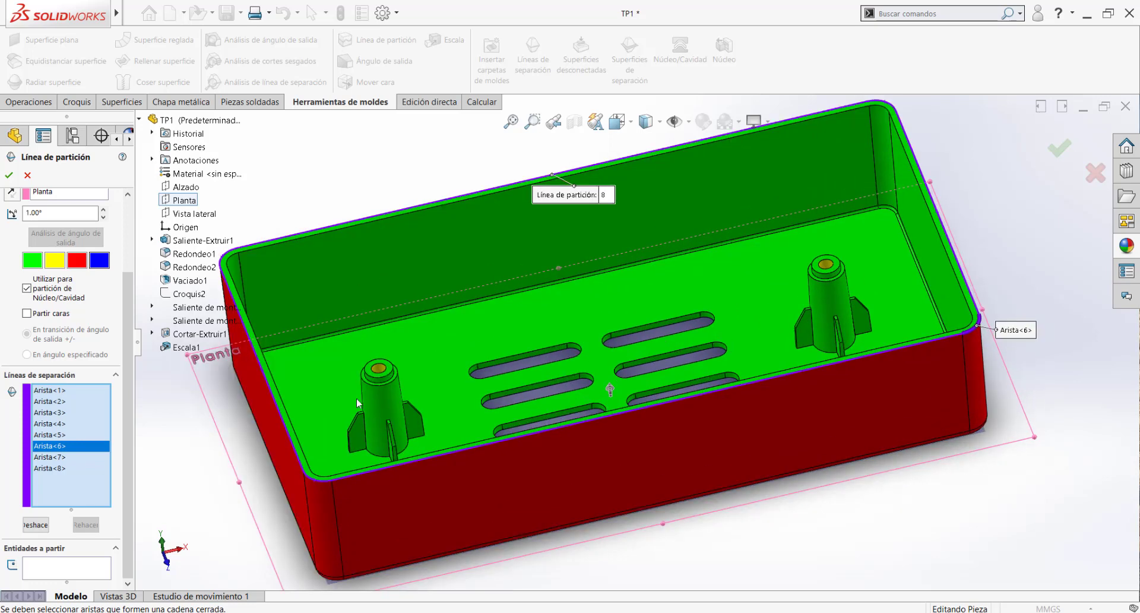
Remove all the edges, Arista<1> through Arista<8>, from the parting line selection.
click(68, 391)
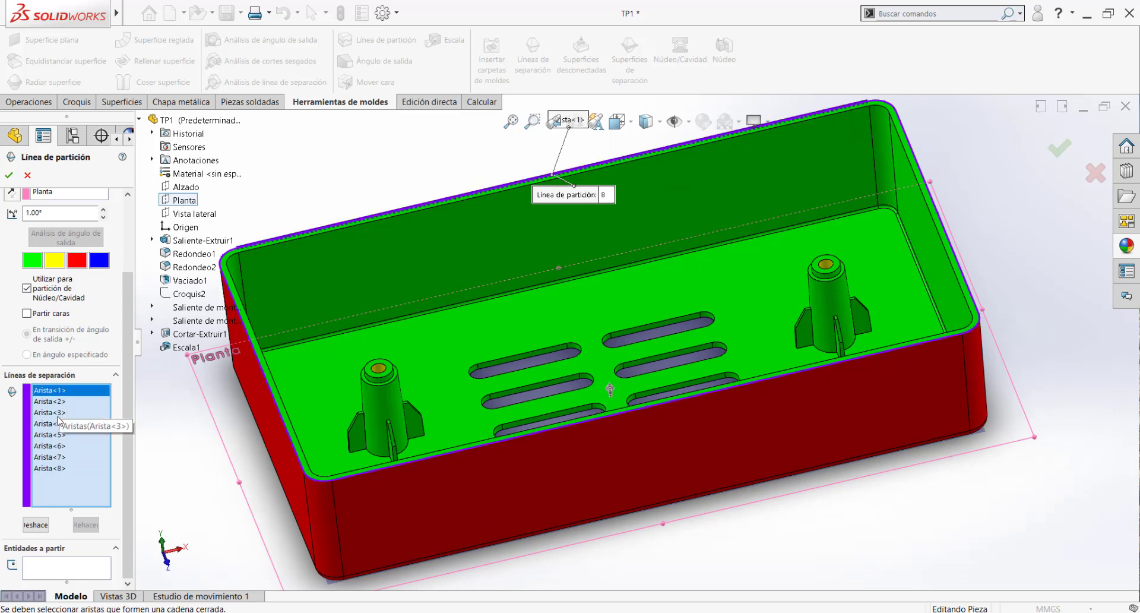
shift+click(45, 469)
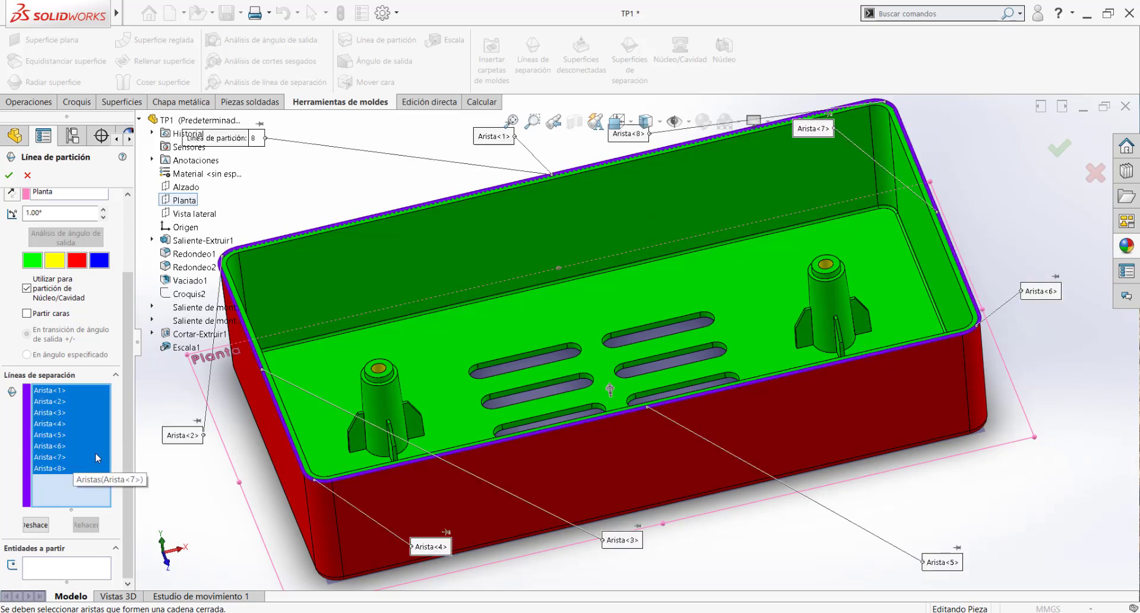
key(Delete)
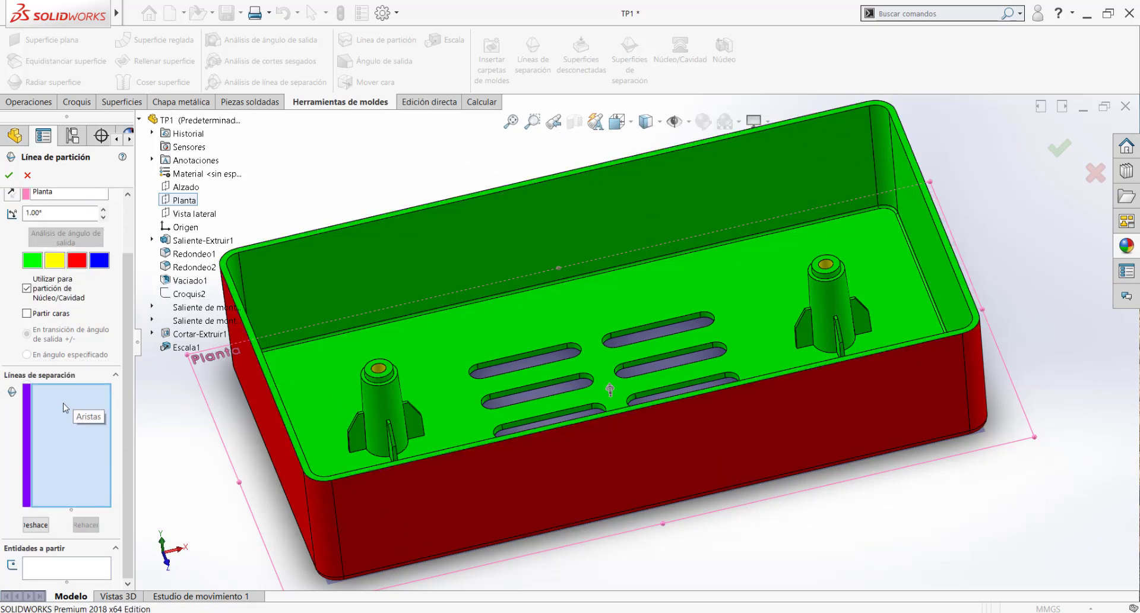
scroll(635, 363, up, 1)
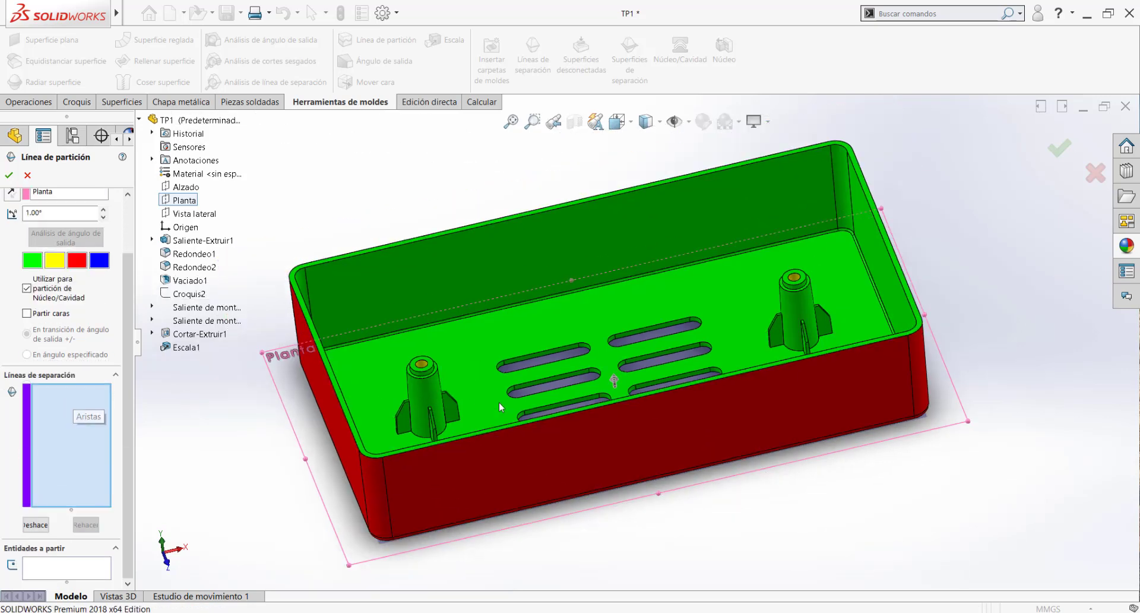
click(332, 379)
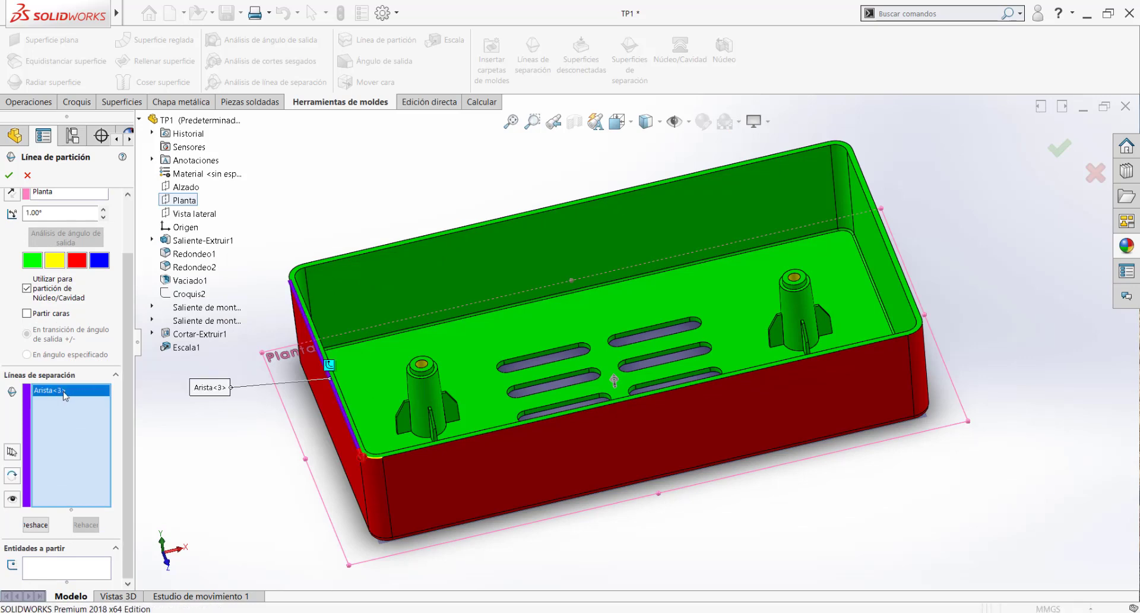
key(Delete)
Select the outer rim edge on the tray's short side beside the boss as the first parting line edge.
scroll(358, 387, up, 2)
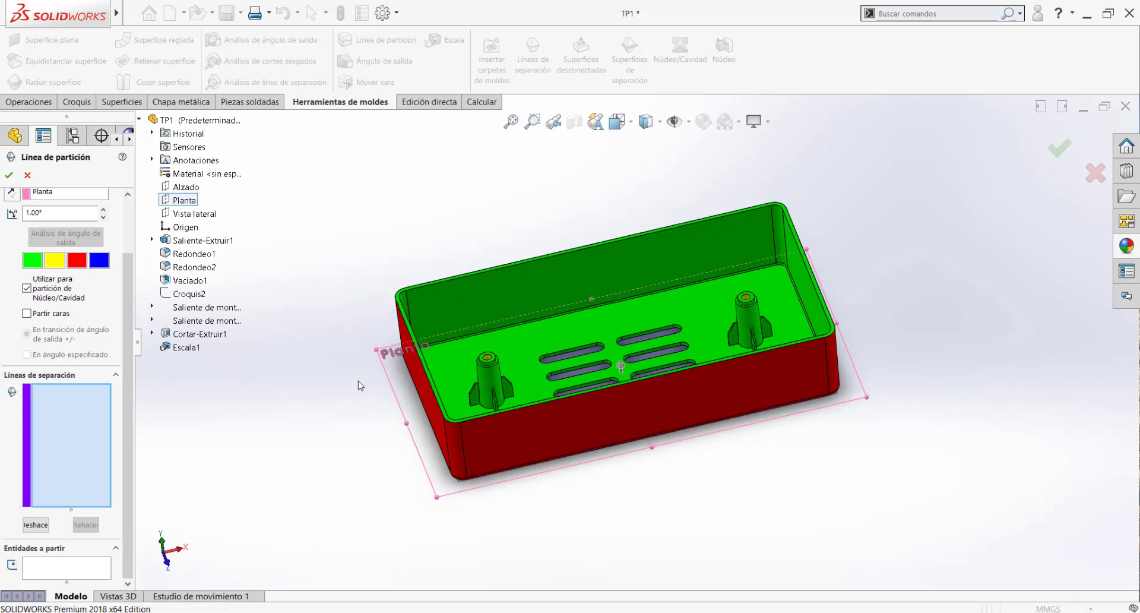
scroll(547, 323, down, 2)
scroll(805, 217, down, 3)
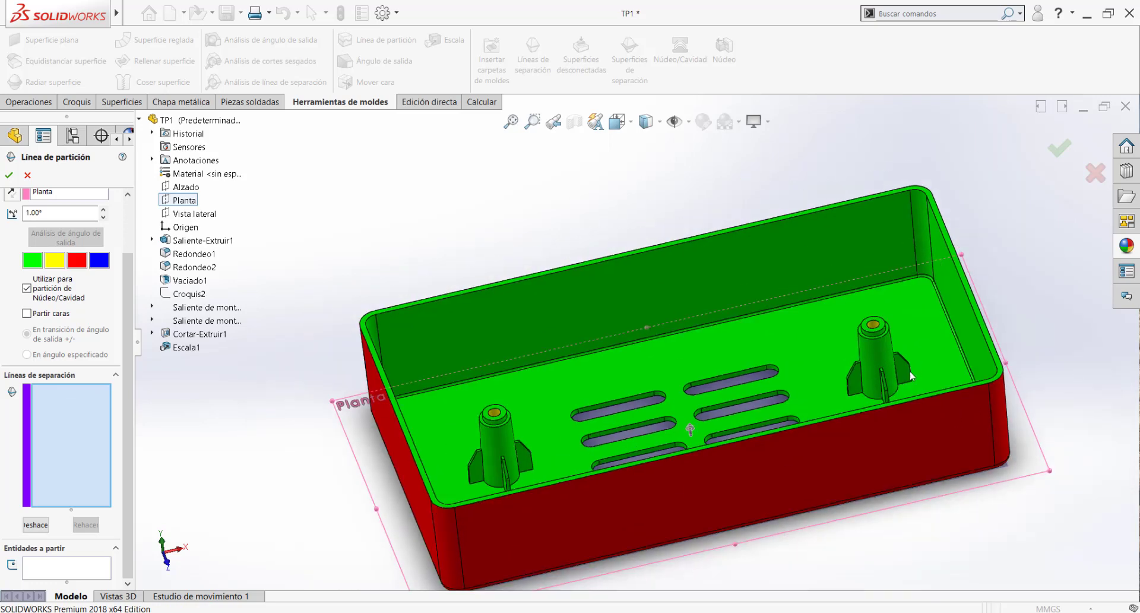
scroll(851, 407, up, 1)
ctrl+middle_drag(818, 404, 745, 383)
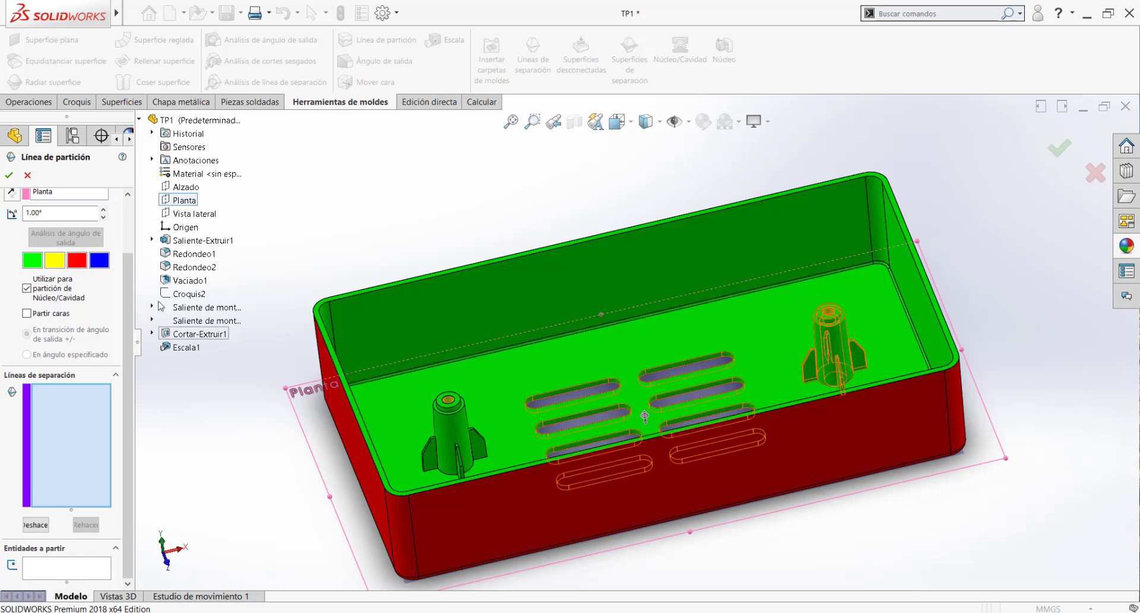
scroll(111, 298, up, 2)
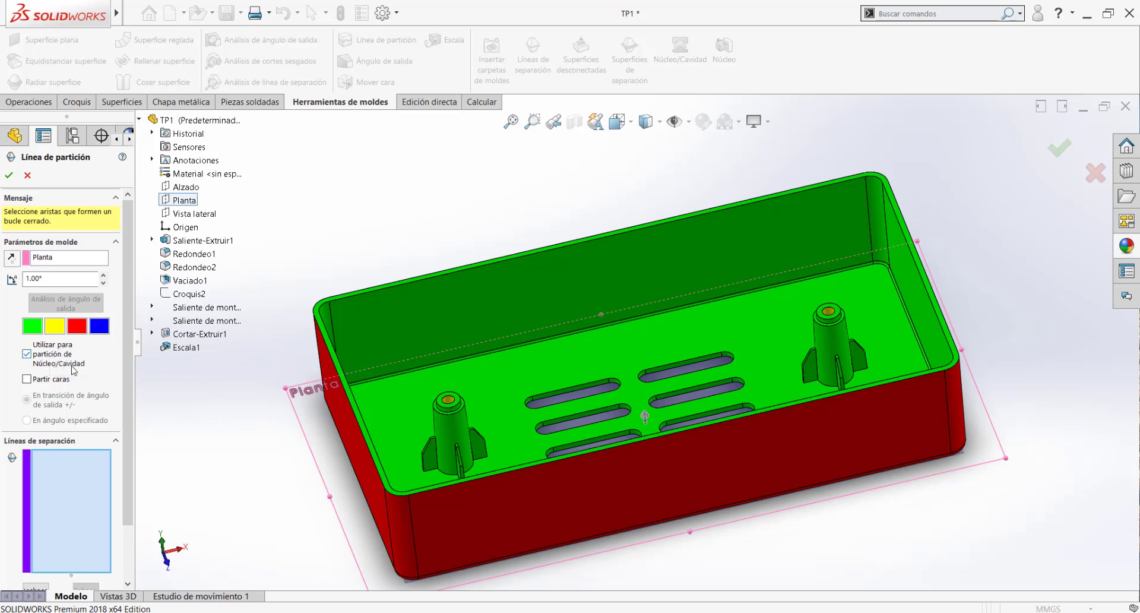
scroll(119, 402, down, 3)
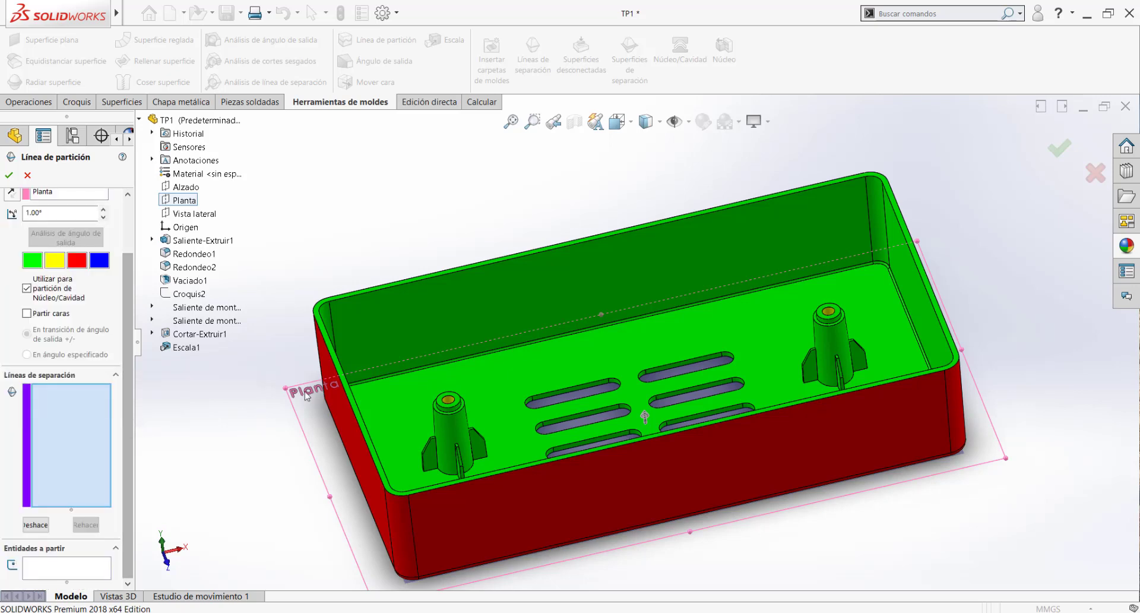
scroll(372, 418, down, 1)
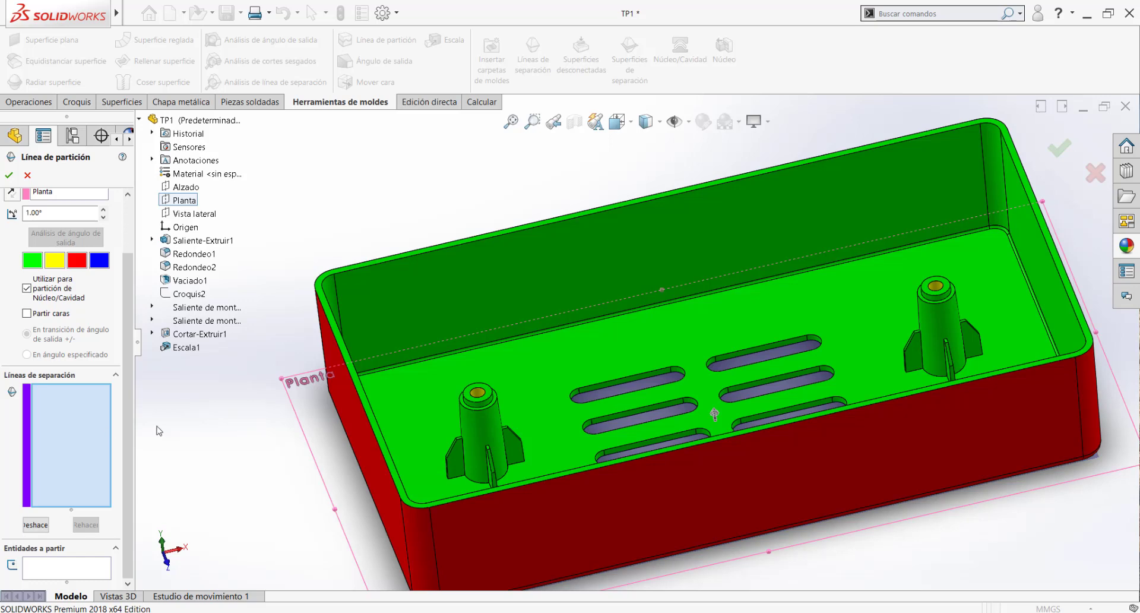
scroll(416, 448, down, 3)
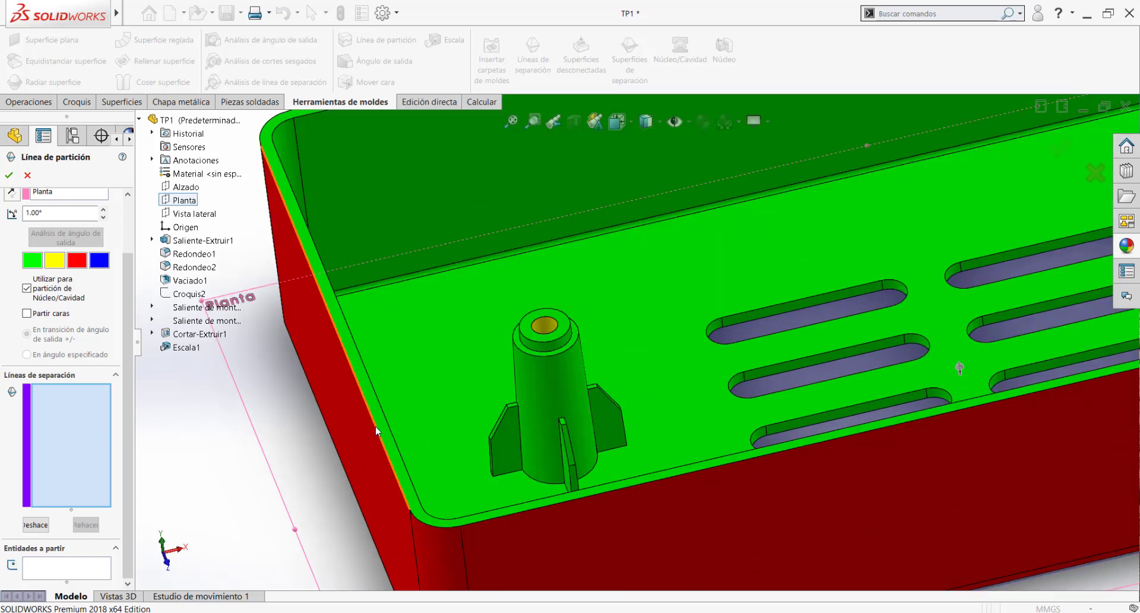
click(377, 430)
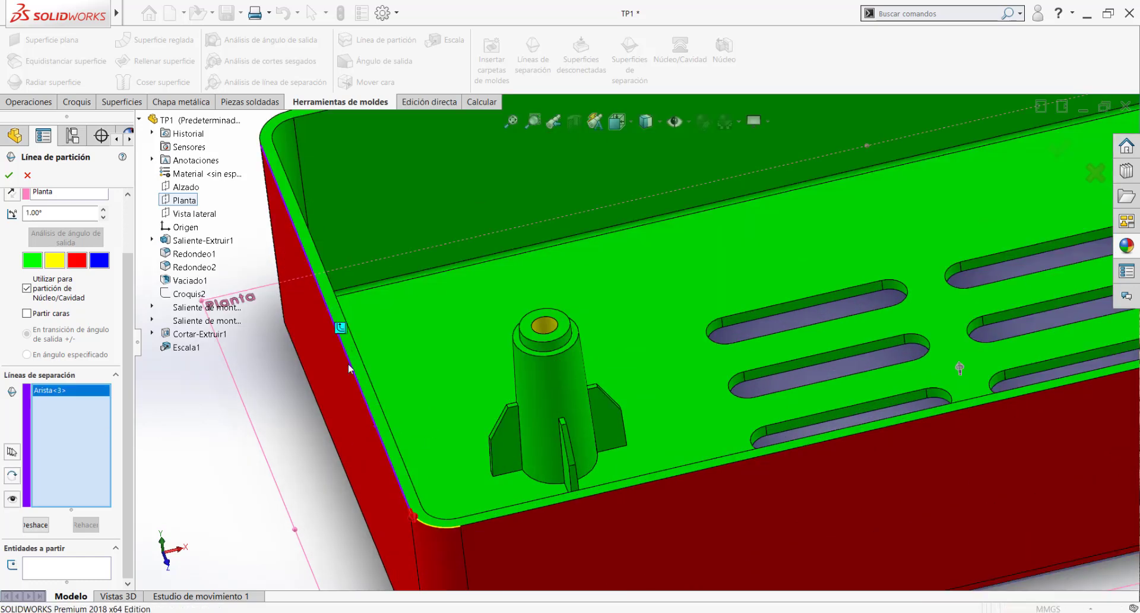
scroll(348, 359, down, 3)
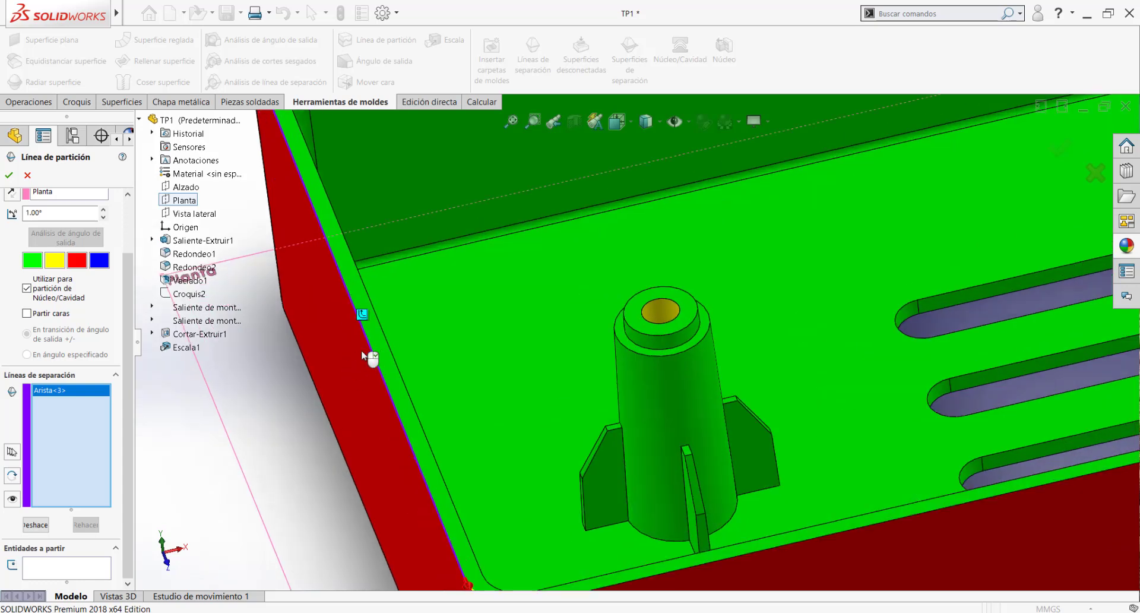
scroll(404, 362, up, 5)
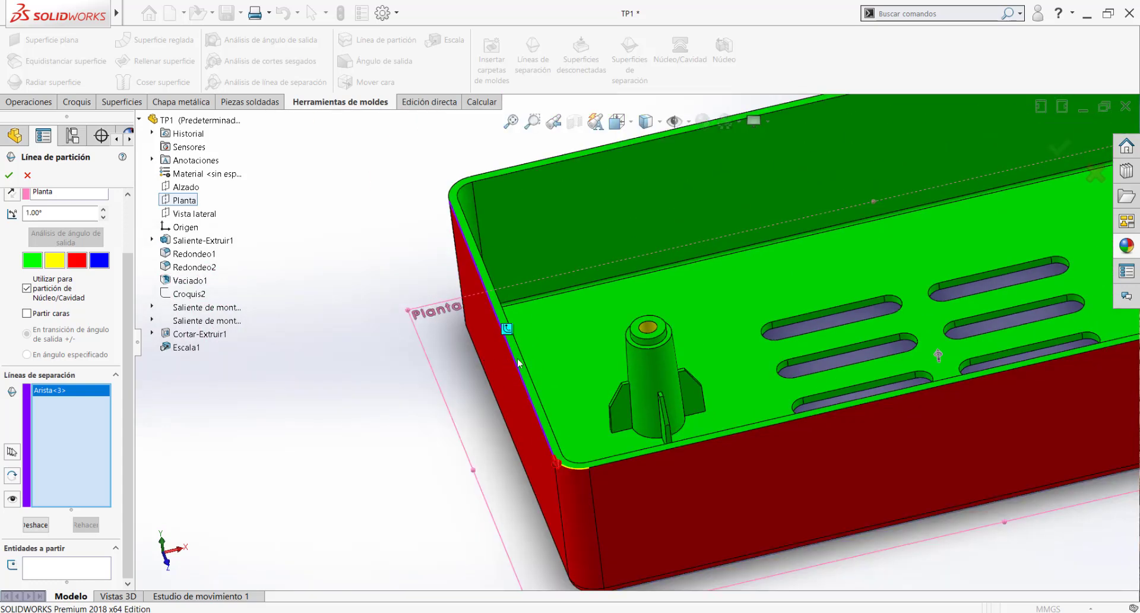
scroll(696, 360, up, 5)
scroll(714, 310, down, 3)
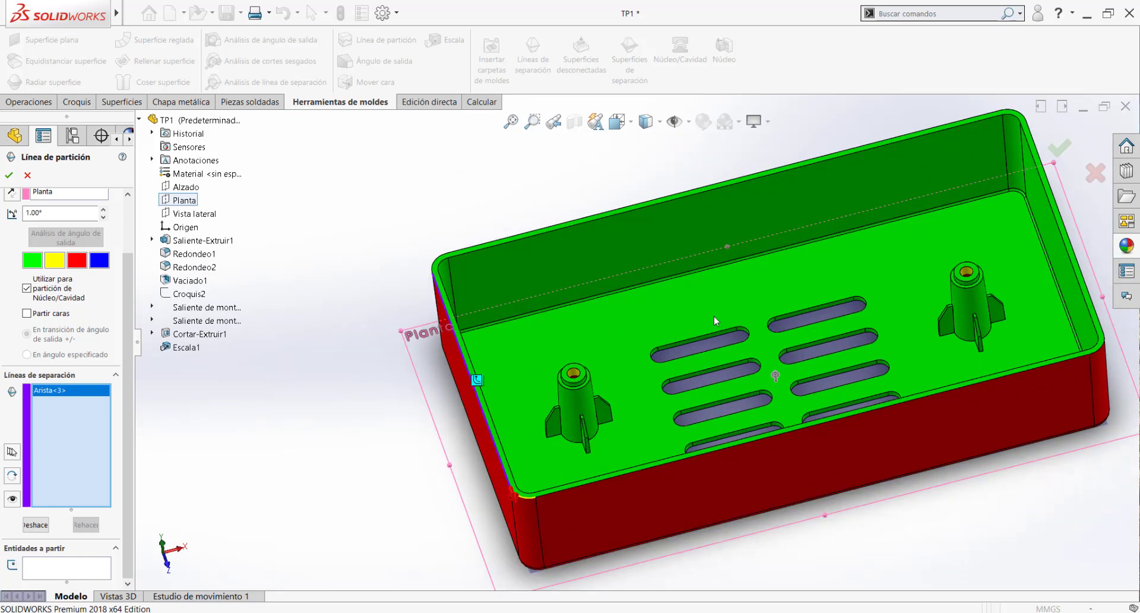
scroll(778, 378, down, 5)
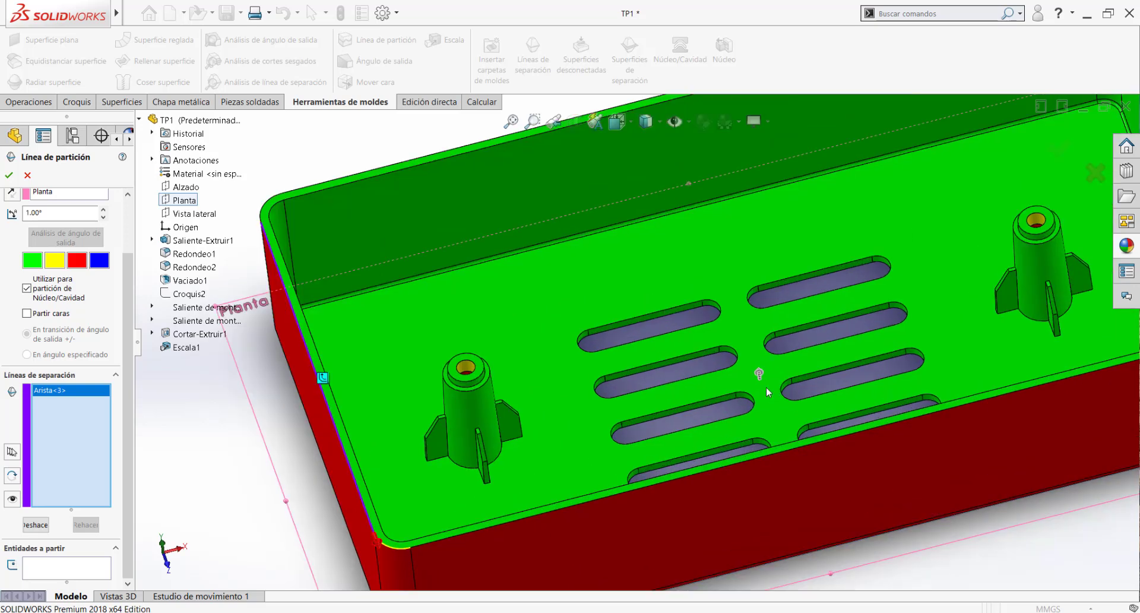
scroll(758, 380, up, 5)
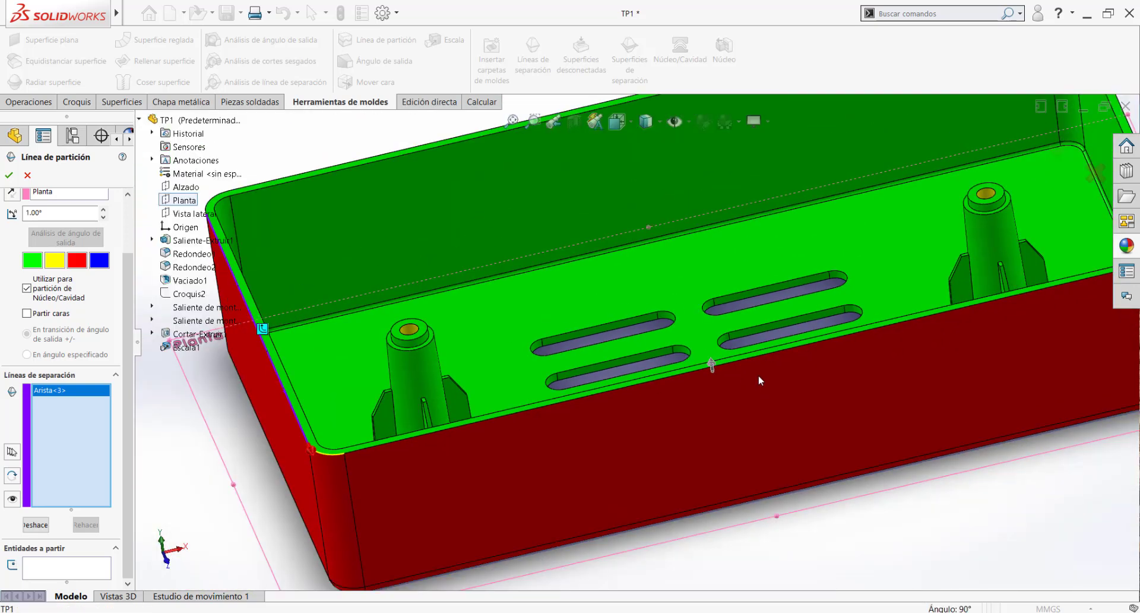
Reverse the pull direction relative to the Planta plane and rerun the draft analysis at 1.00°.
scroll(760, 386, down, 4)
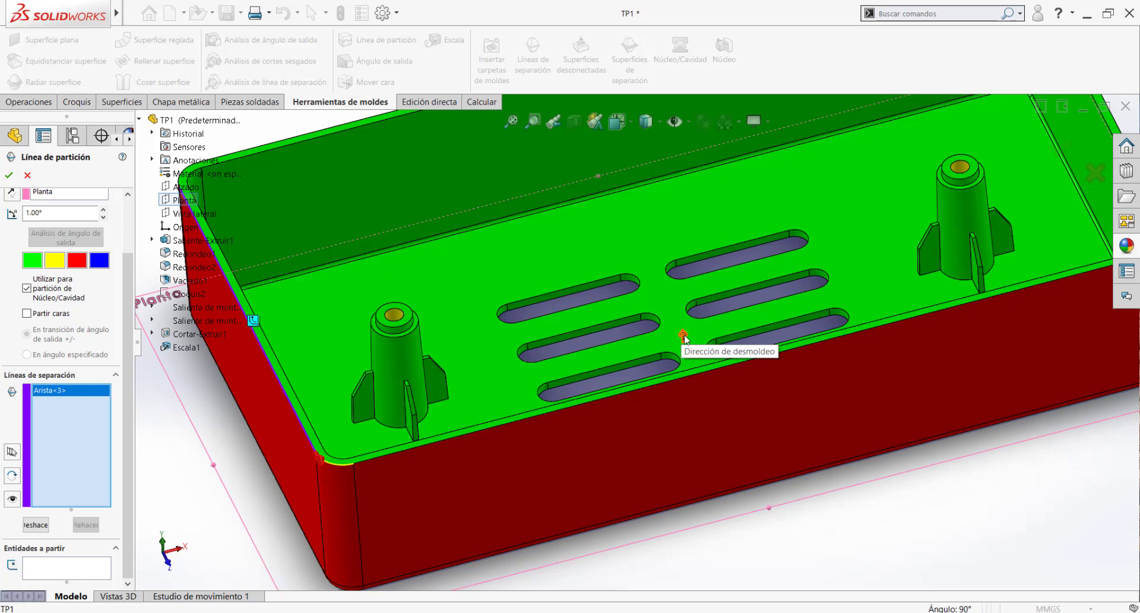
scroll(23, 208, up, 2)
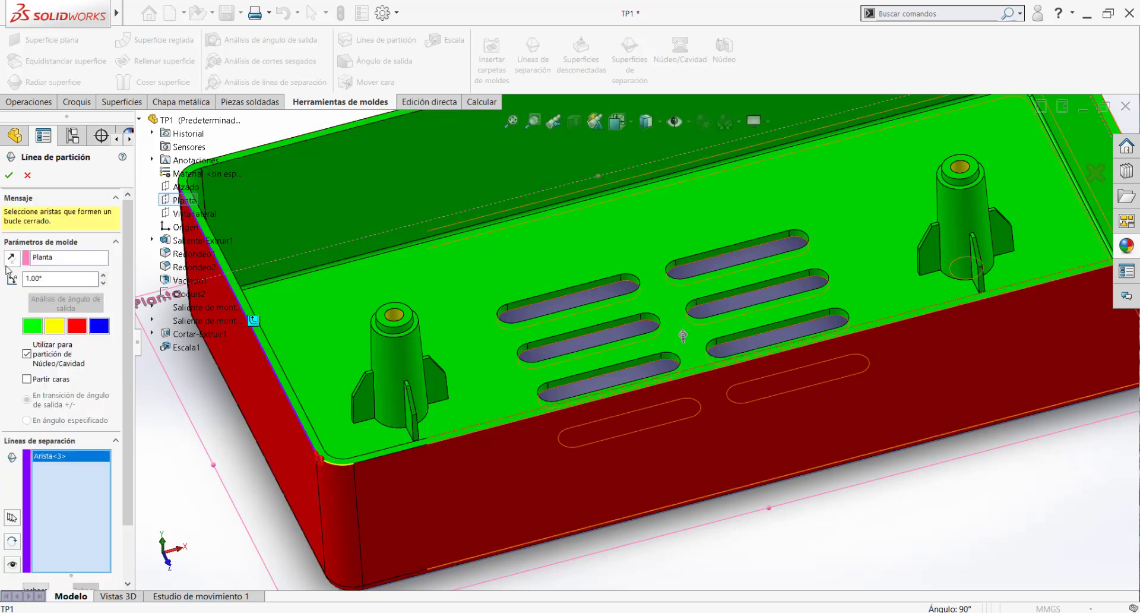
click(12, 257)
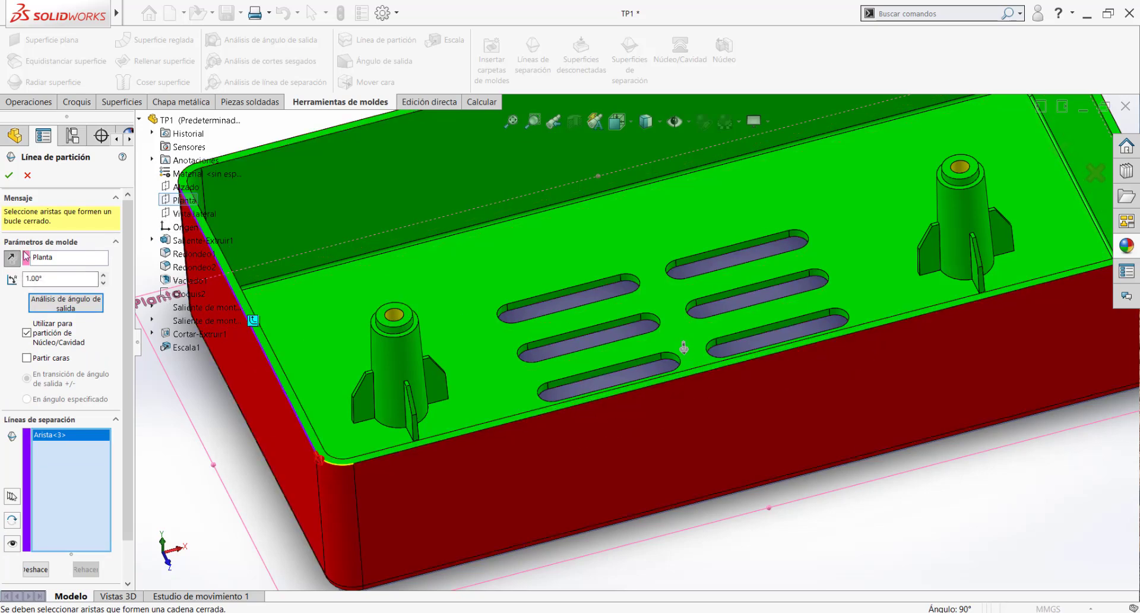
click(66, 307)
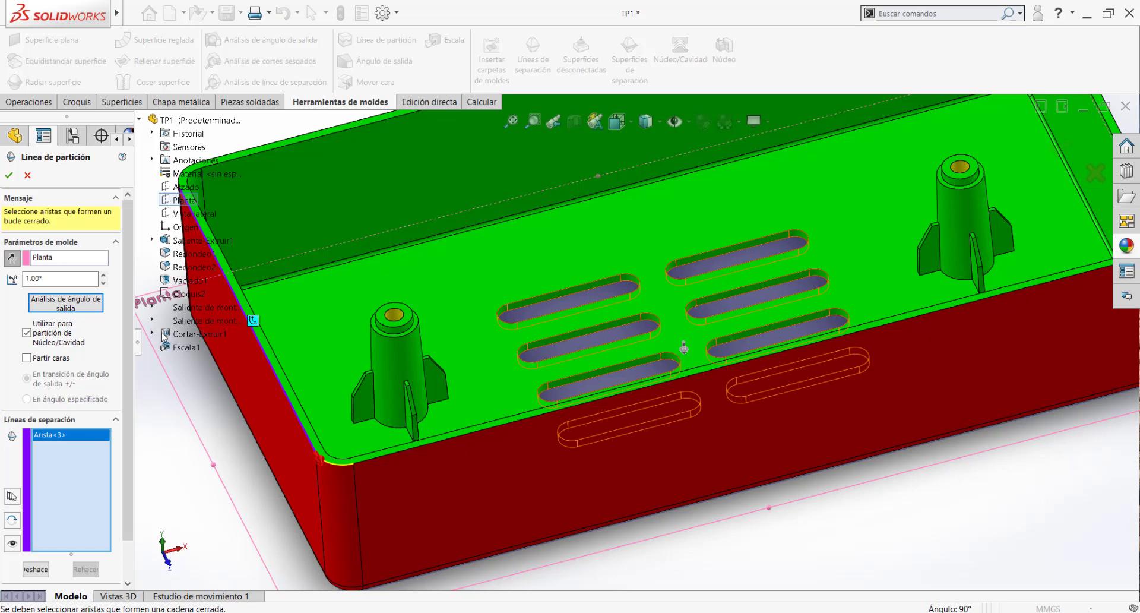
click(70, 309)
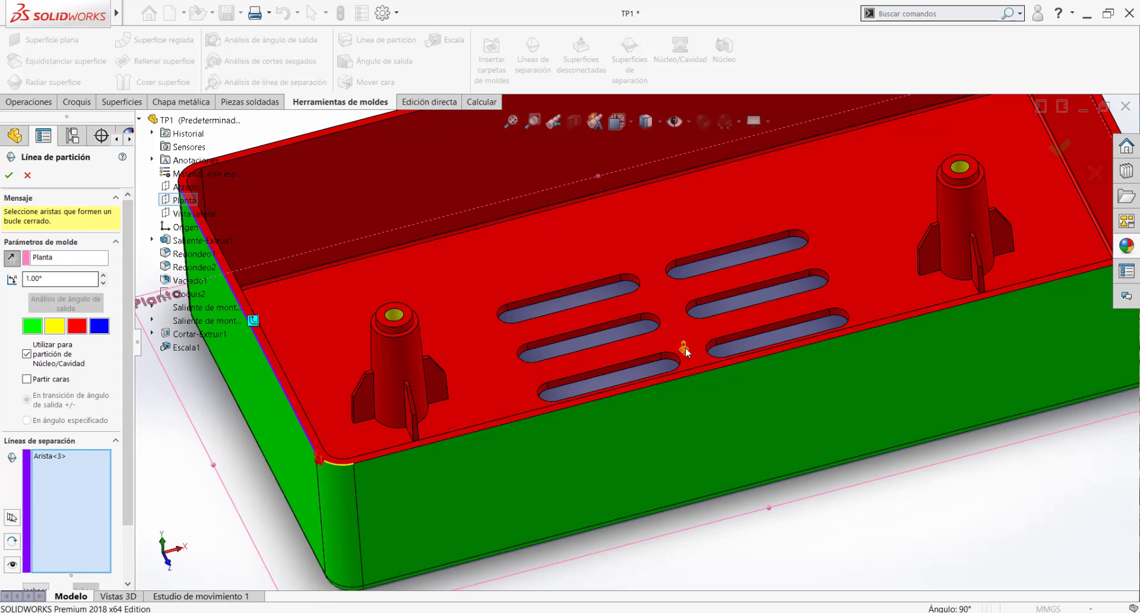
Examine the draft analysis colours on the tray's outer walls, slotted underside and interior.
scroll(684, 350, up, 1)
middle_drag(678, 372, 628, 264)
scroll(675, 380, up, 1)
scroll(664, 421, down, 2)
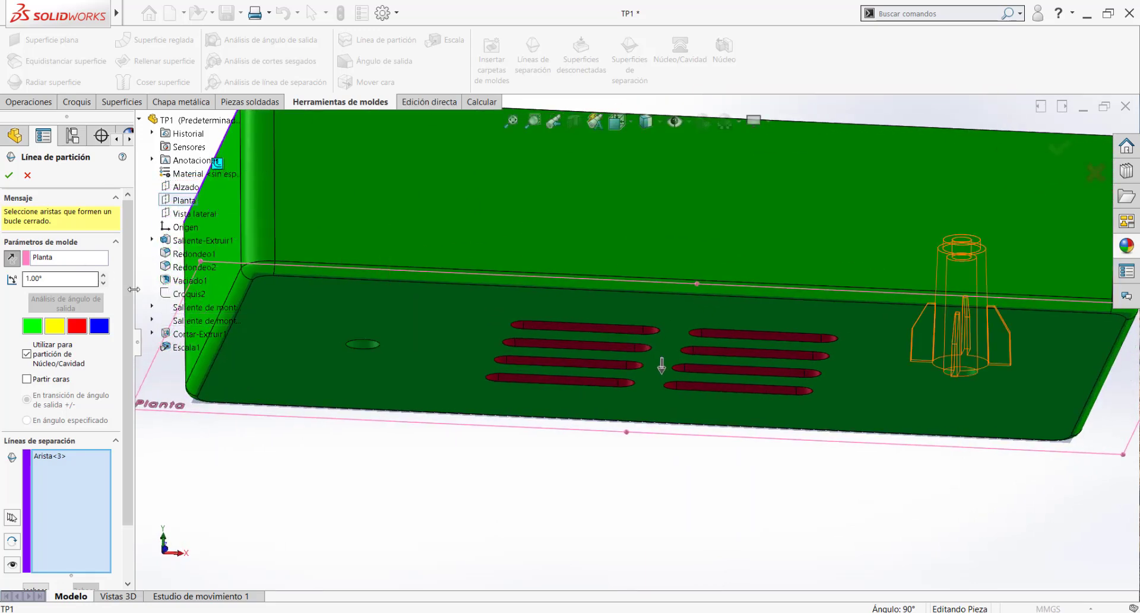
middle_drag(594, 308, 561, 433)
scroll(559, 433, up, 2)
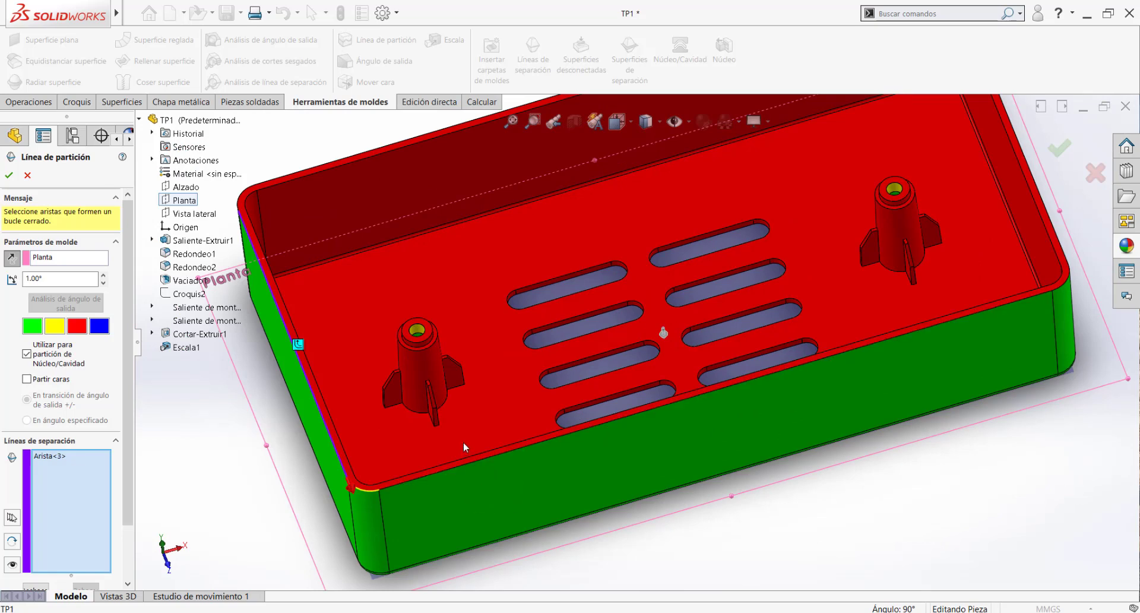
scroll(464, 443, up, 1)
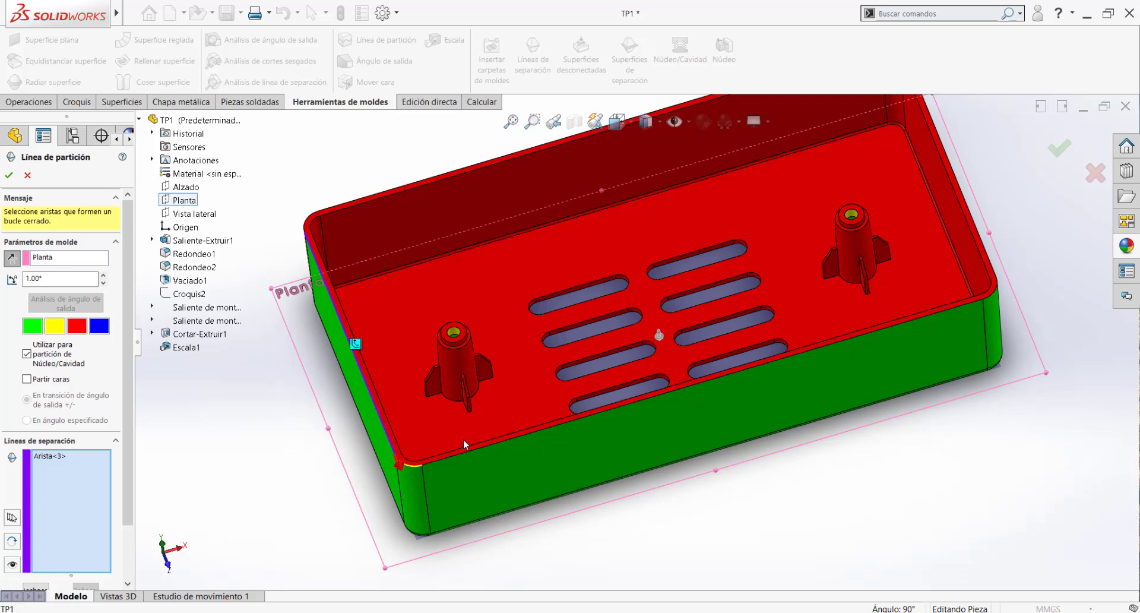
middle_drag(422, 426, 779, 415)
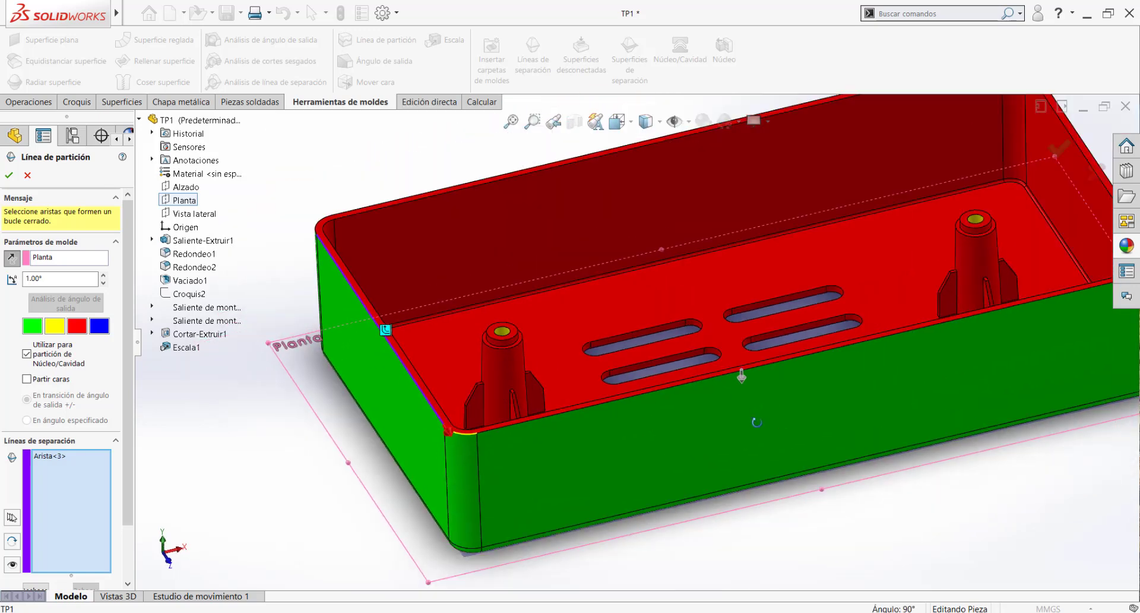
middle_drag(742, 376, 740, 377)
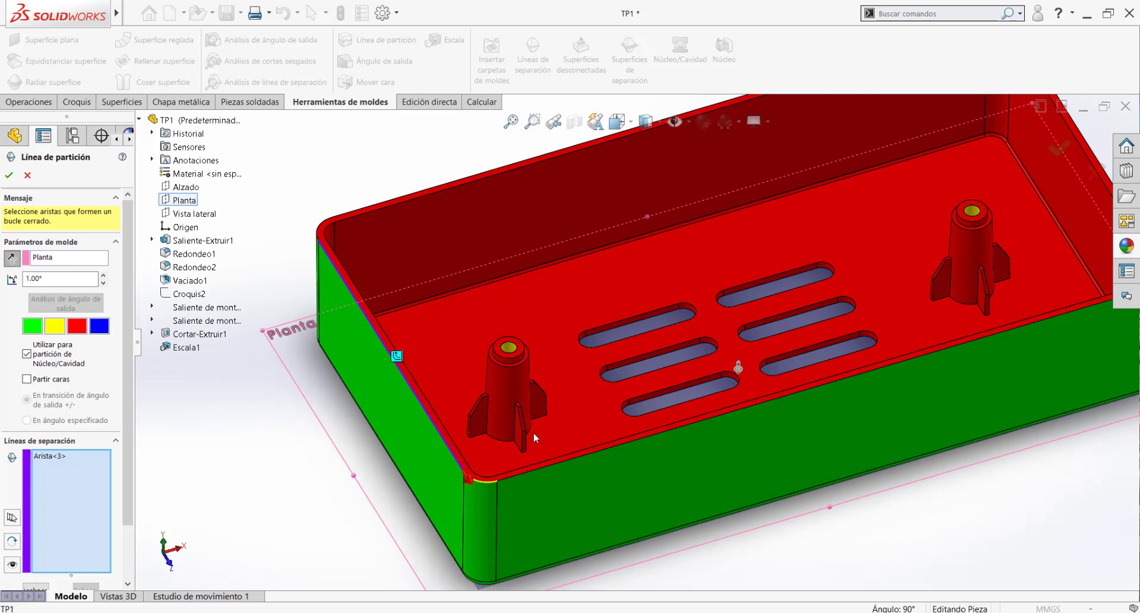
Inspect the draft colours at the rim's rounded corner and inside the nearby boss hole, including from above.
scroll(490, 454, down, 5)
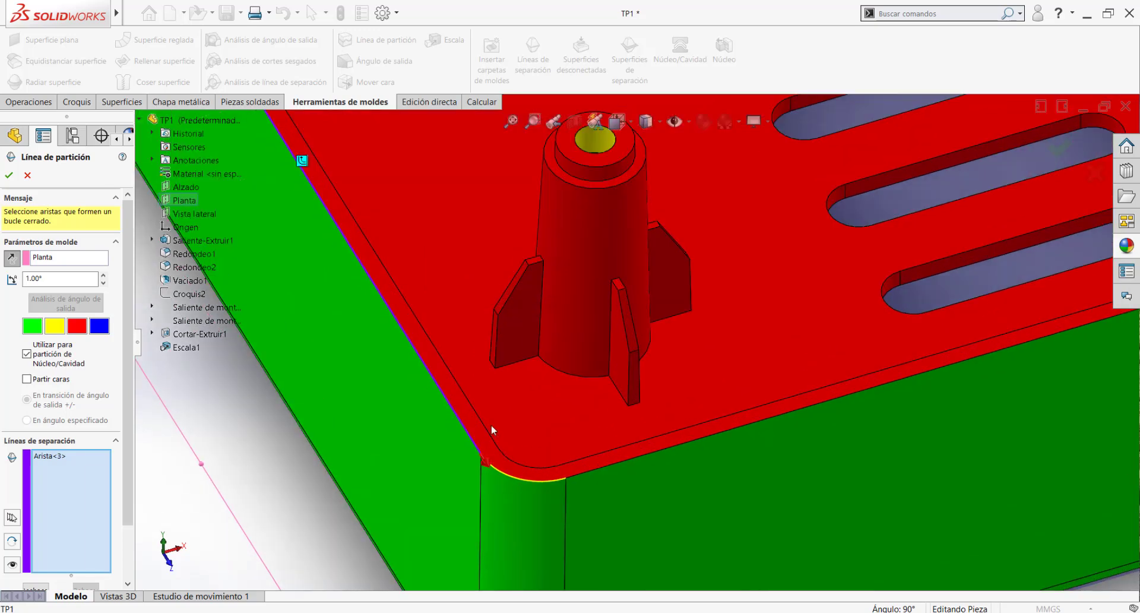
scroll(443, 375, up, 3)
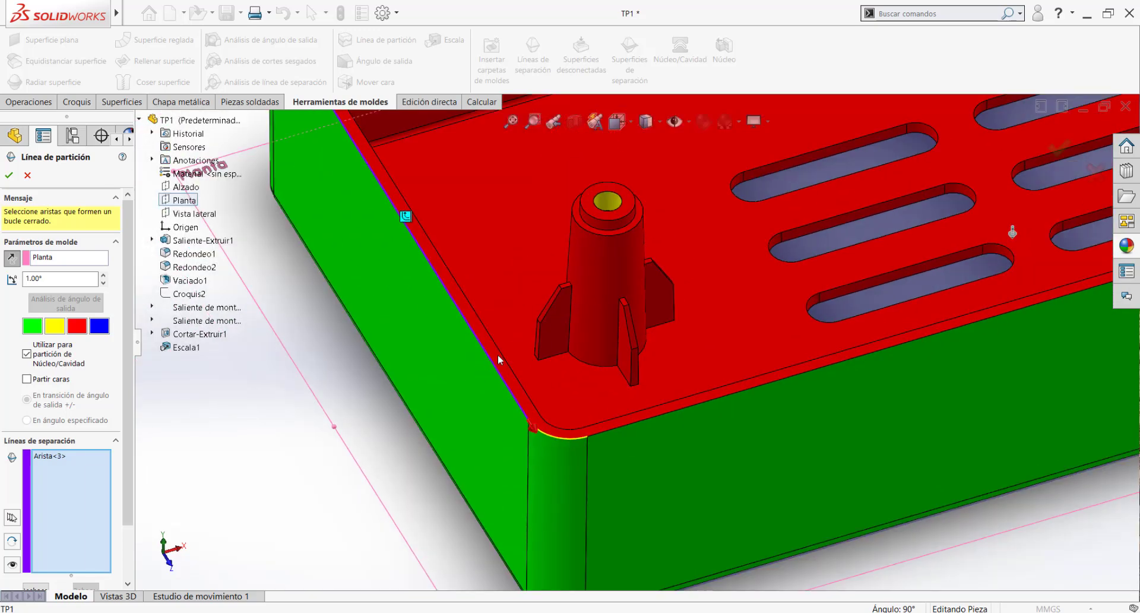
scroll(499, 362, up, 3)
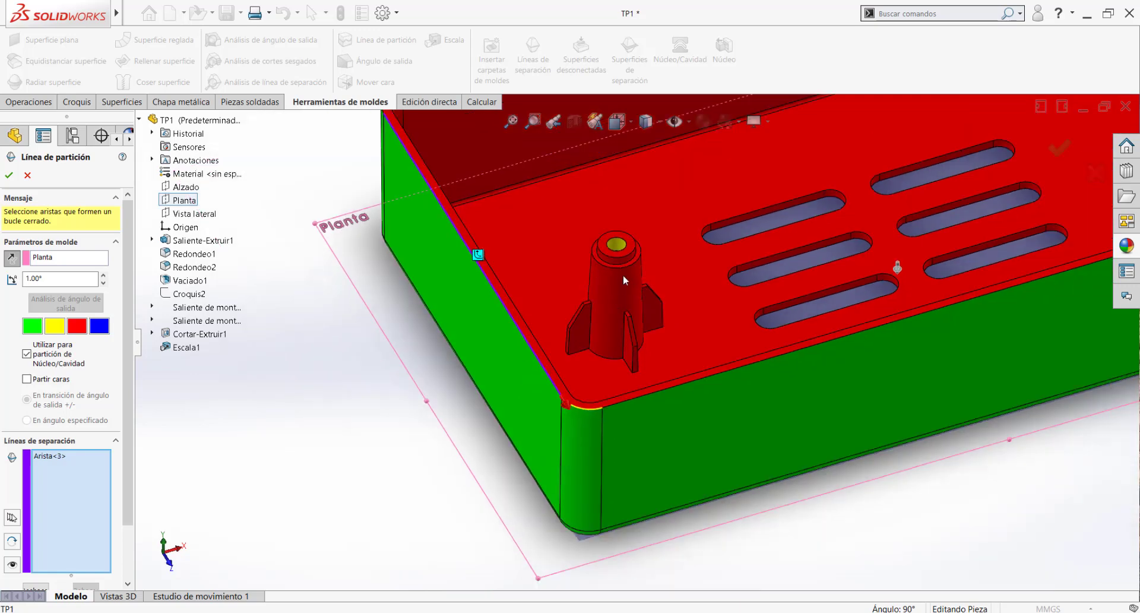
scroll(620, 244, up, 2)
scroll(622, 246, down, 6)
scroll(638, 360, down, 4)
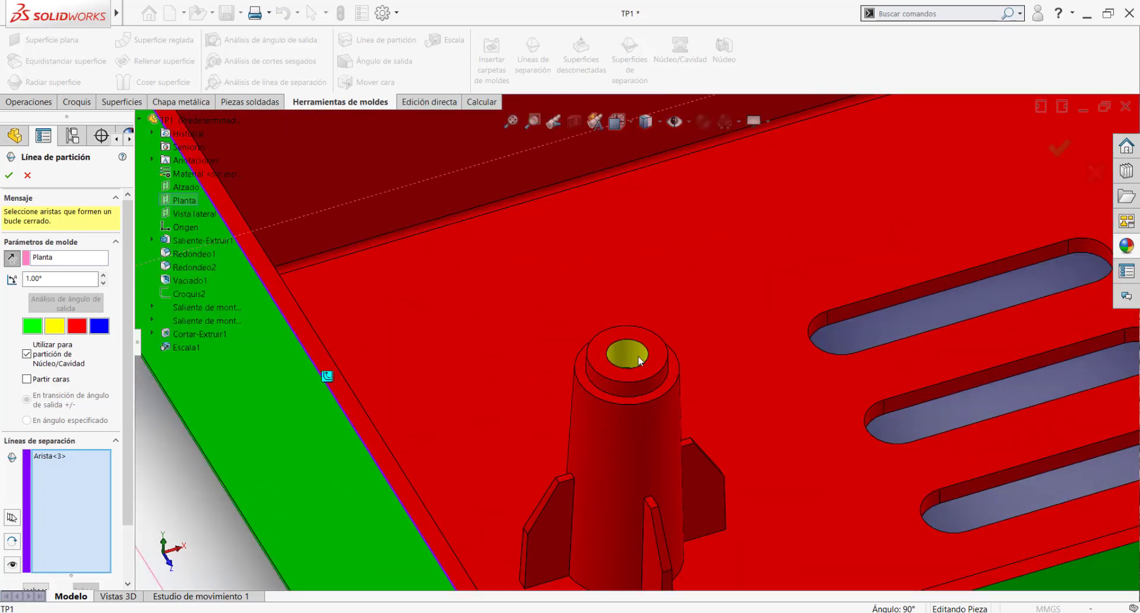
middle_drag(628, 362, 633, 358)
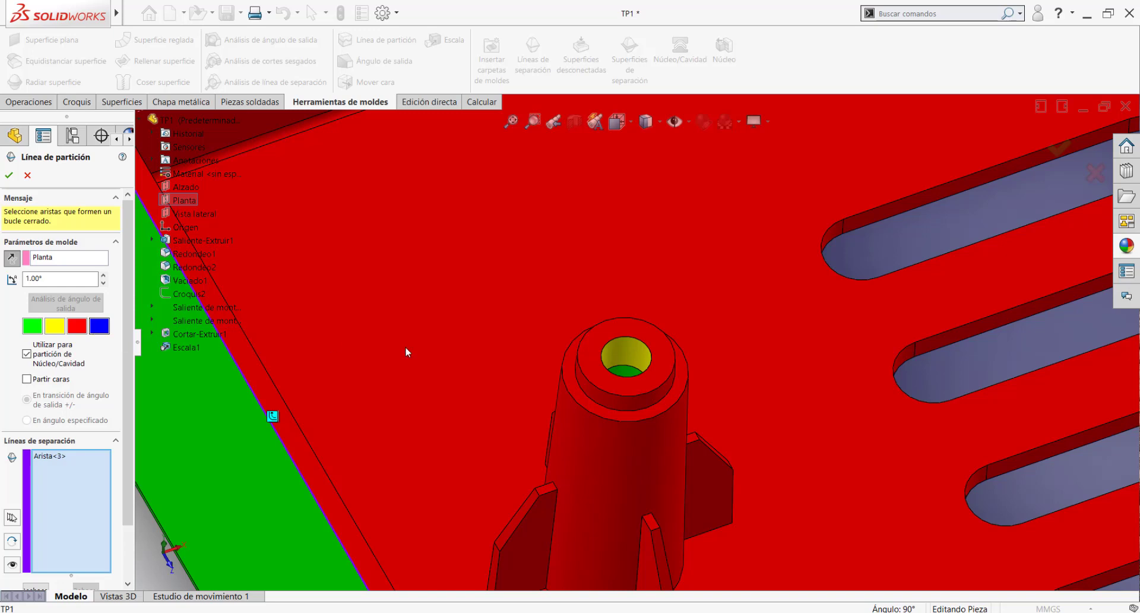
key(f)
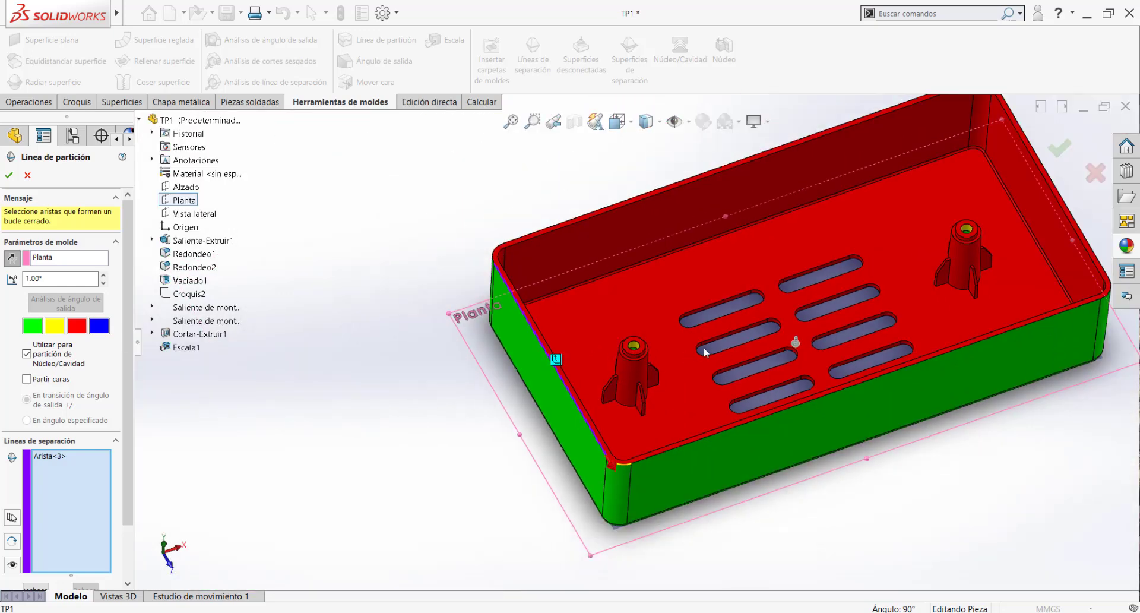
scroll(704, 351, down, 2)
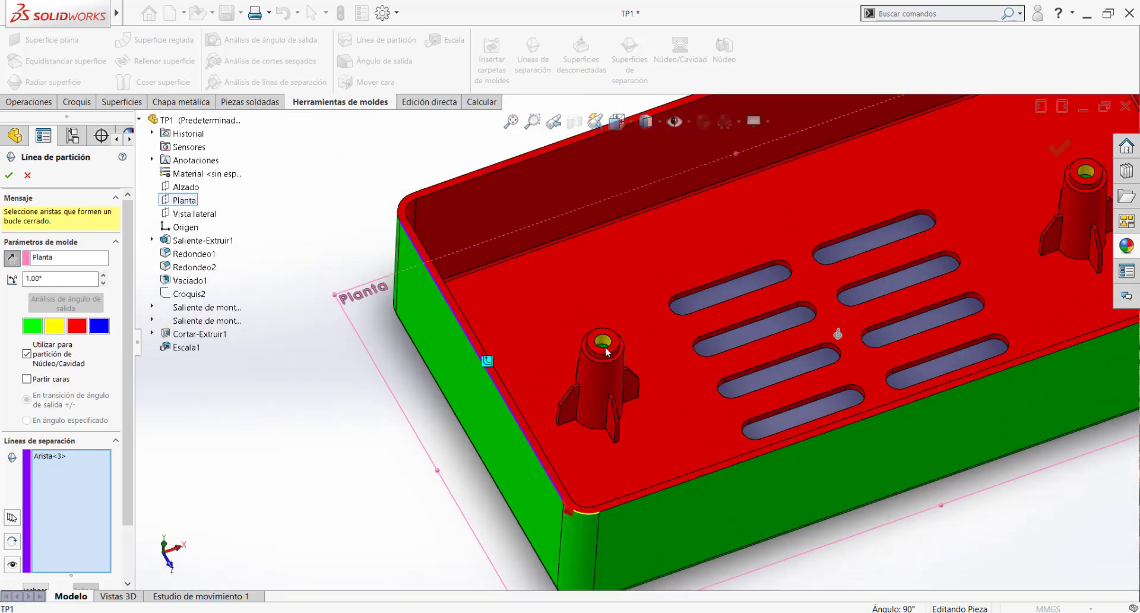
scroll(606, 350, down, 5)
middle_drag(610, 330, 615, 430)
scroll(615, 434, down, 1)
scroll(622, 340, up, 6)
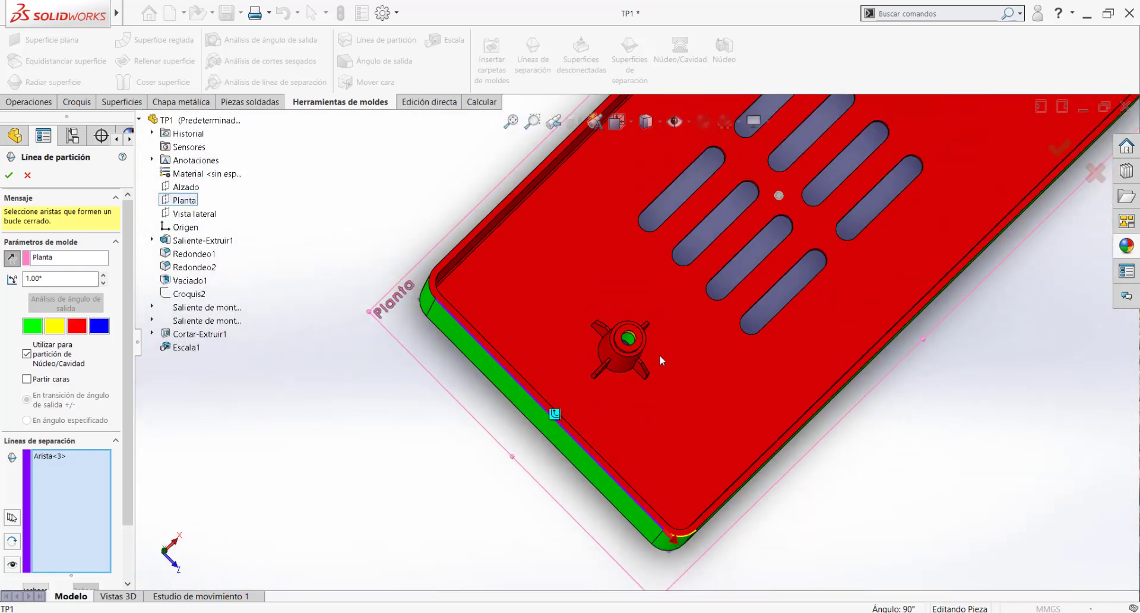
middle_drag(661, 356, 655, 267)
scroll(656, 267, up, 2)
scroll(744, 257, up, 1)
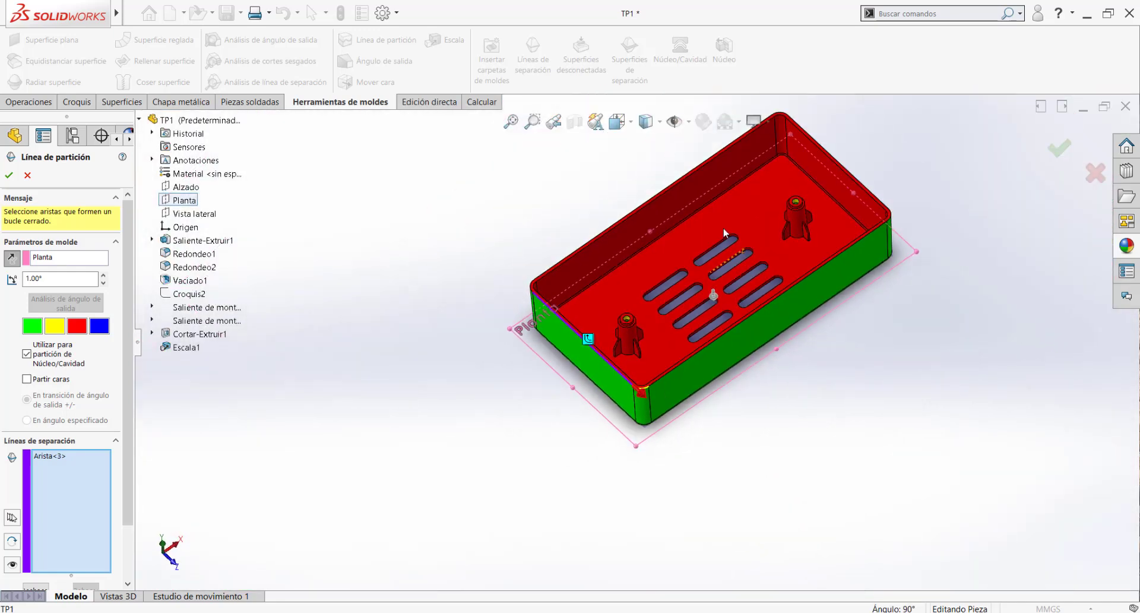
Propagate the parting line from the selected short-side edge around the tray's entire outer rim.
scroll(661, 298, down, 3)
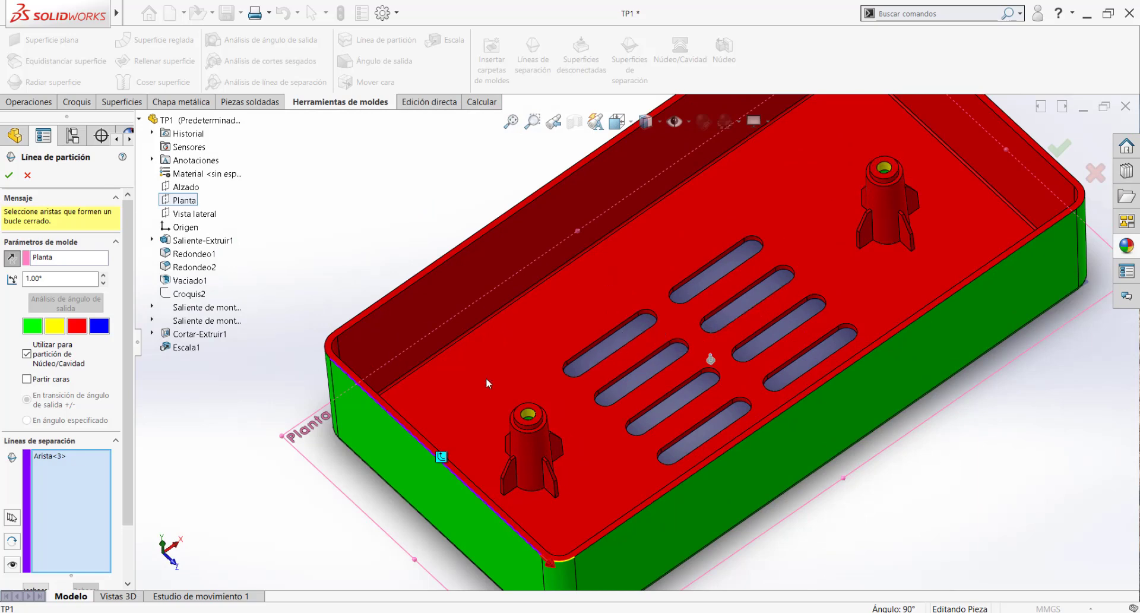
scroll(622, 404, up, 2)
scroll(623, 404, down, 2)
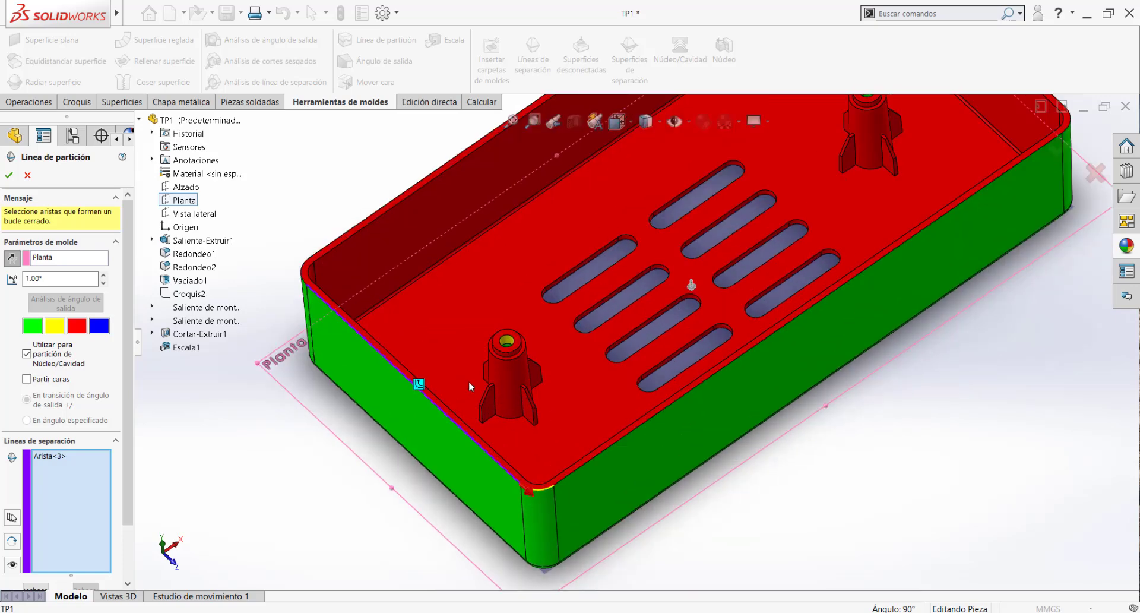
scroll(468, 380, up, 4)
scroll(529, 420, down, 3)
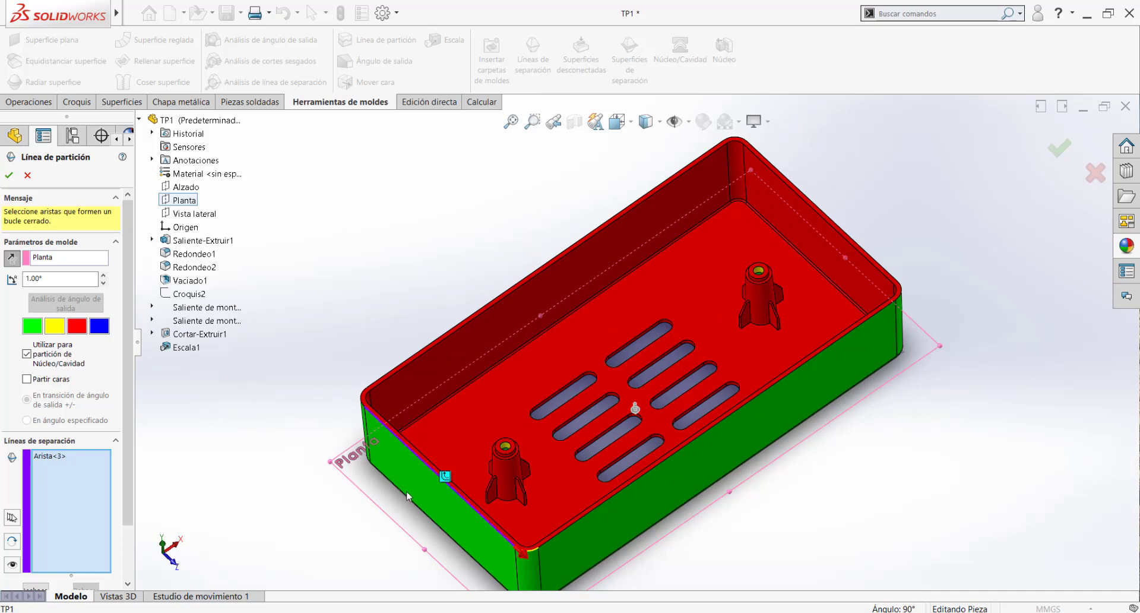
scroll(472, 488, down, 2)
scroll(414, 451, down, 4)
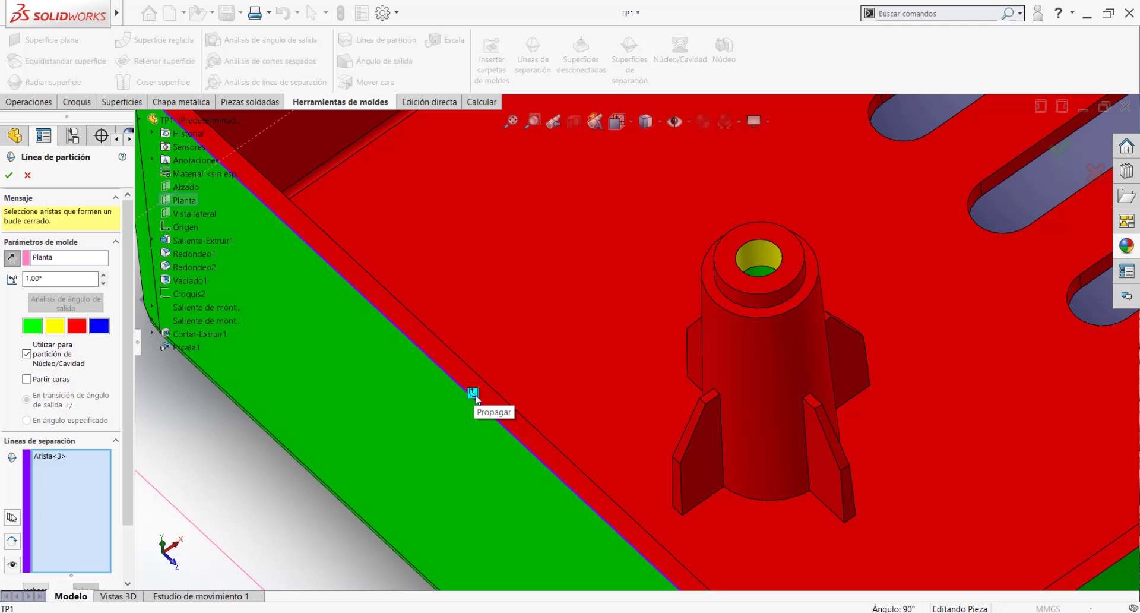
scroll(477, 399, up, 10)
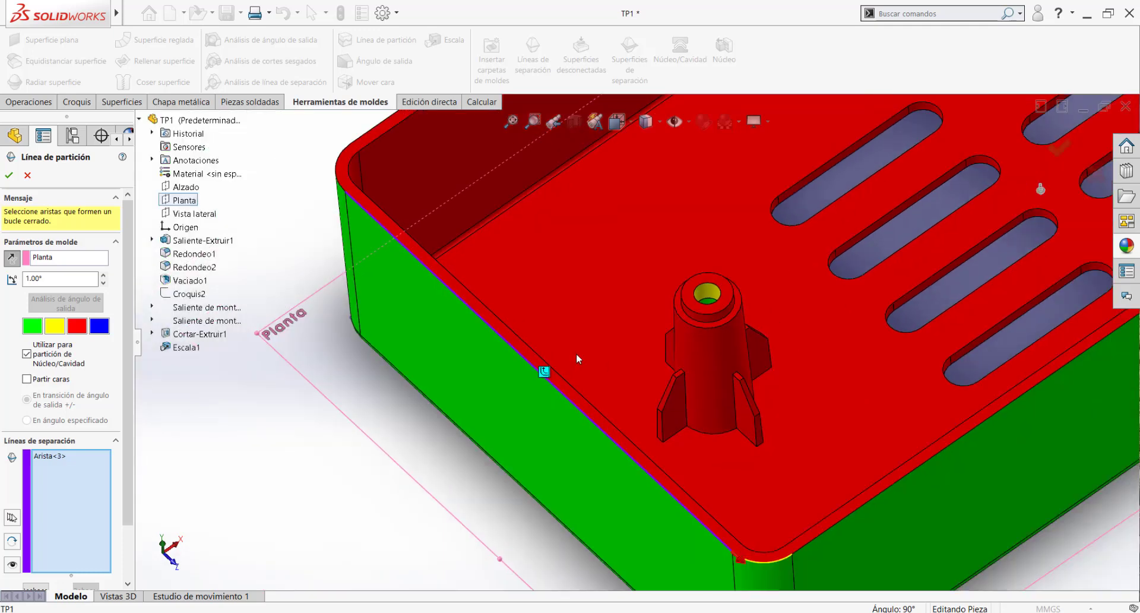
scroll(736, 244, down, 5)
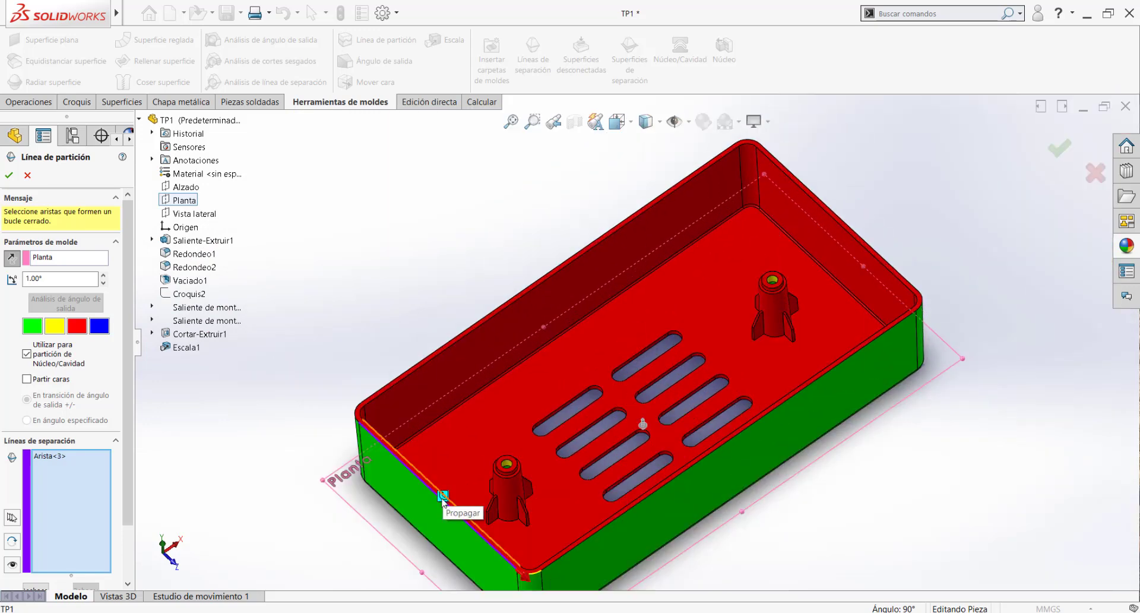
scroll(442, 498, down, 5)
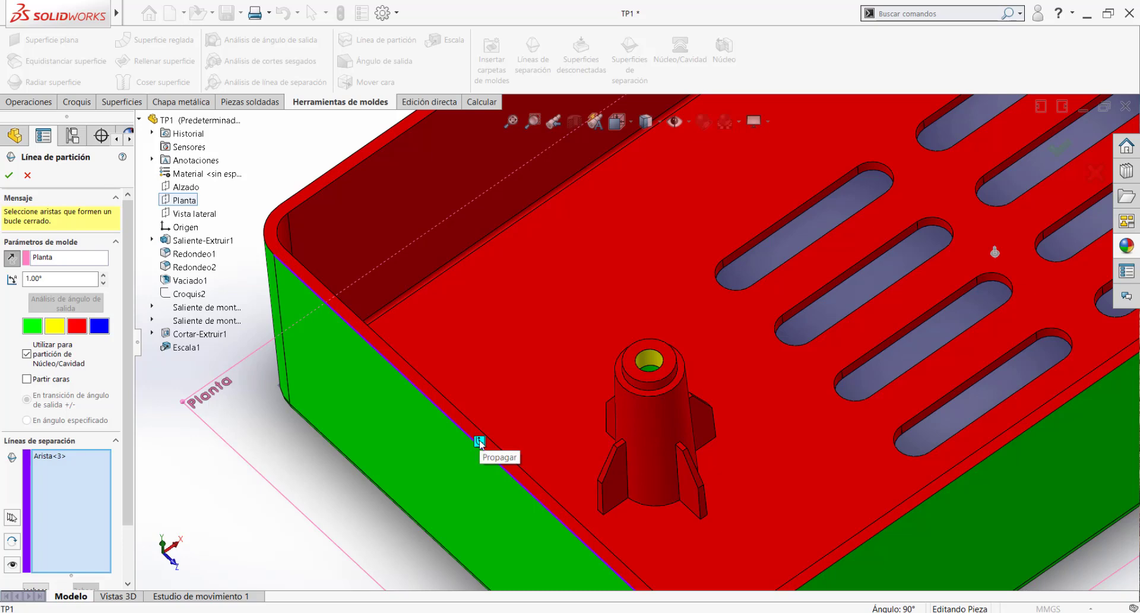
click(479, 441)
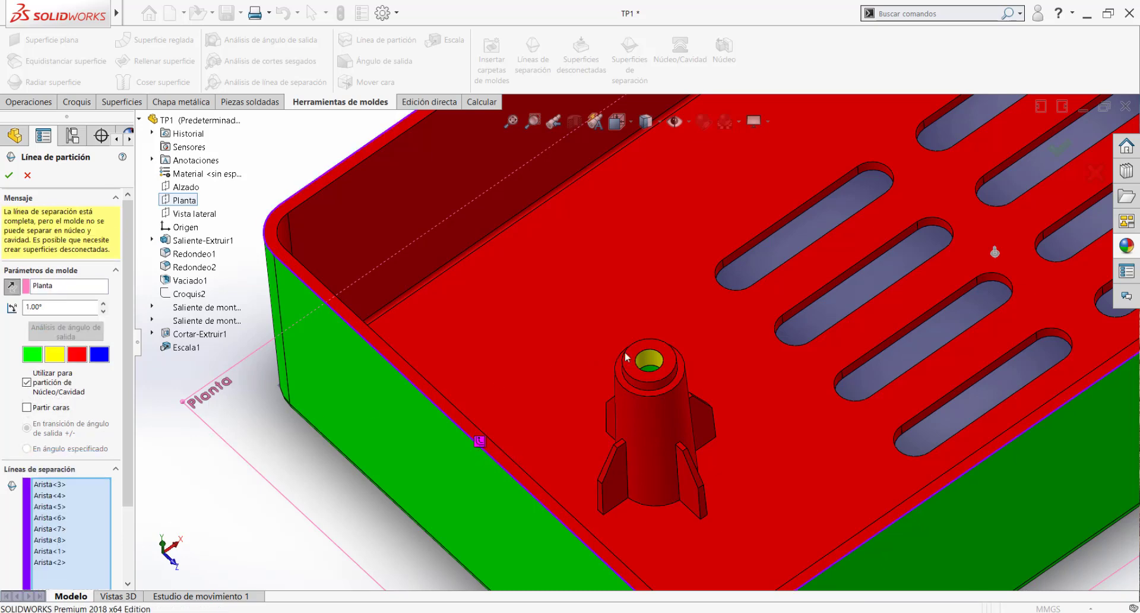
Inspect the propagated parting line around the whole rim and up close at the rounded corner.
scroll(625, 357, up, 5)
scroll(770, 272, up, 2)
scroll(777, 267, down, 1)
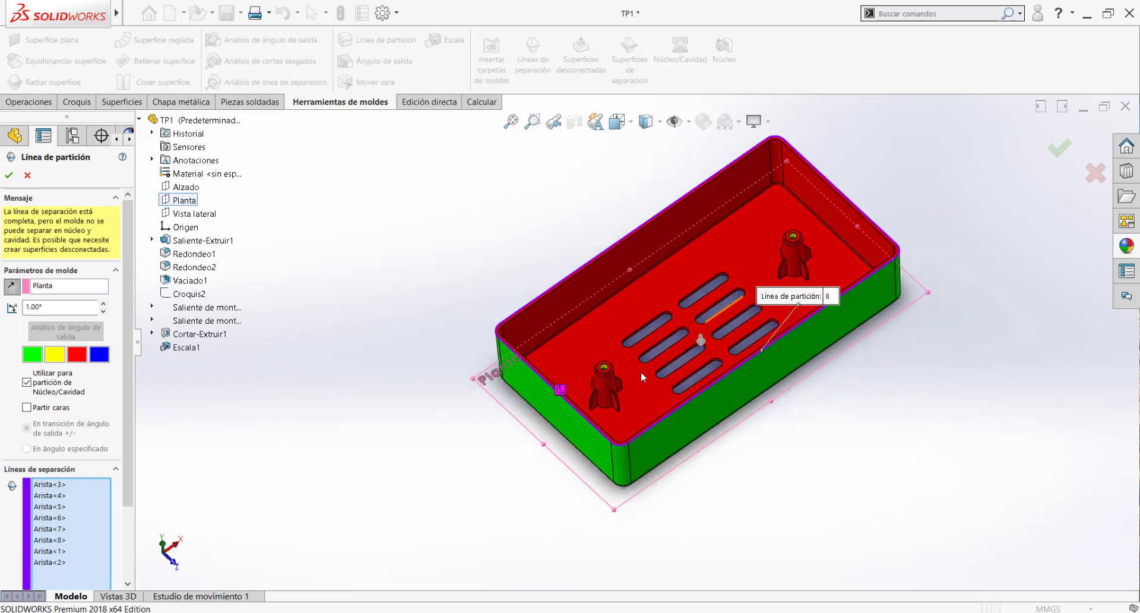
scroll(611, 386, down, 3)
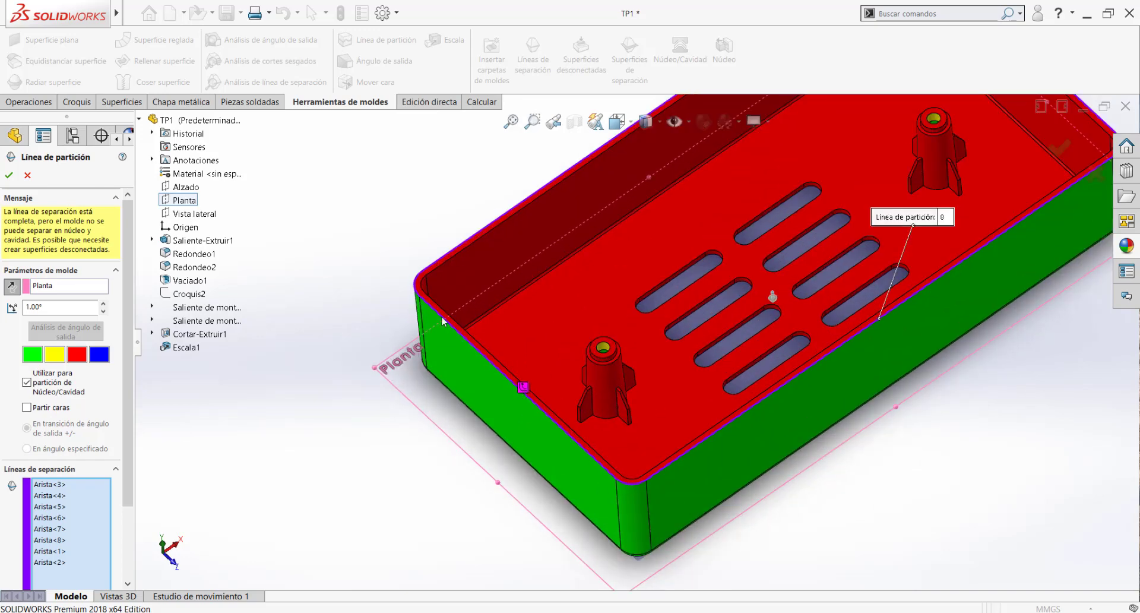
scroll(516, 395, up, 2)
scroll(570, 333, down, 6)
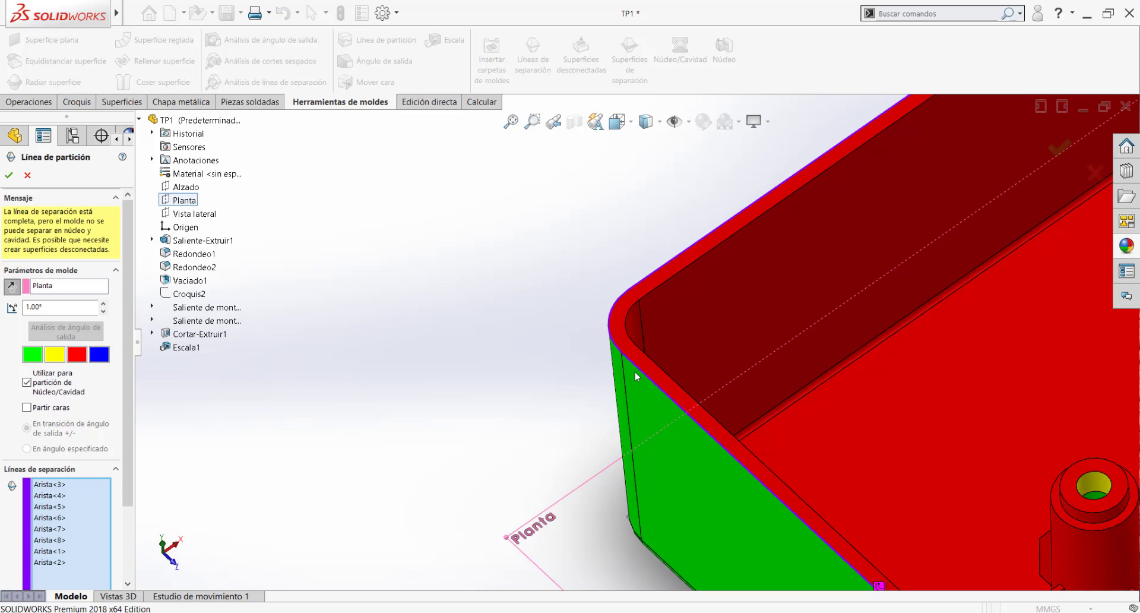
scroll(665, 354, up, 4)
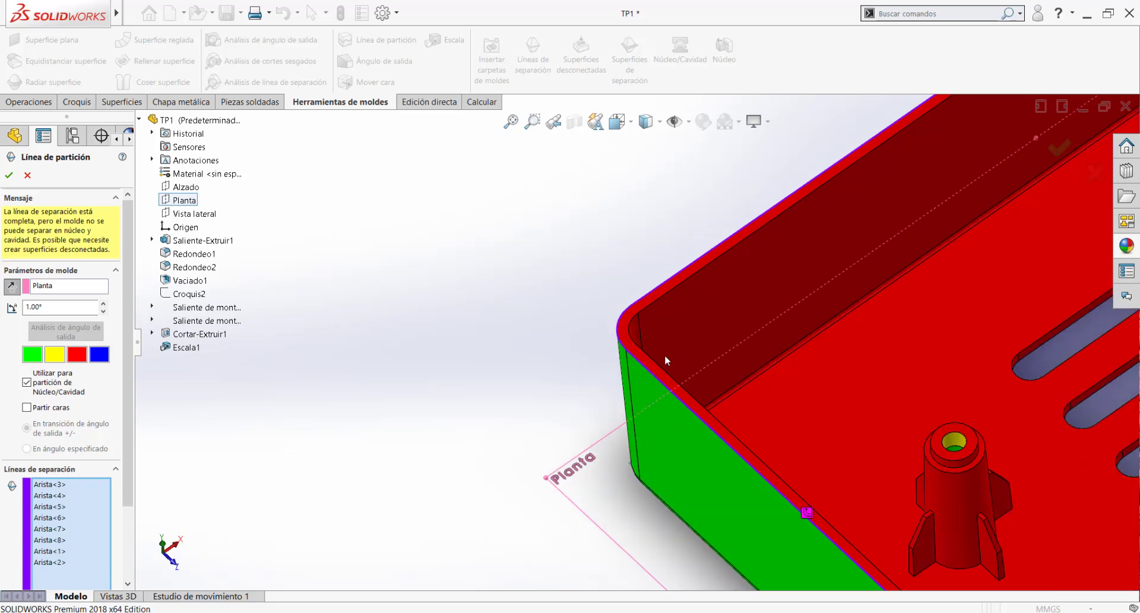
scroll(806, 383, up, 3)
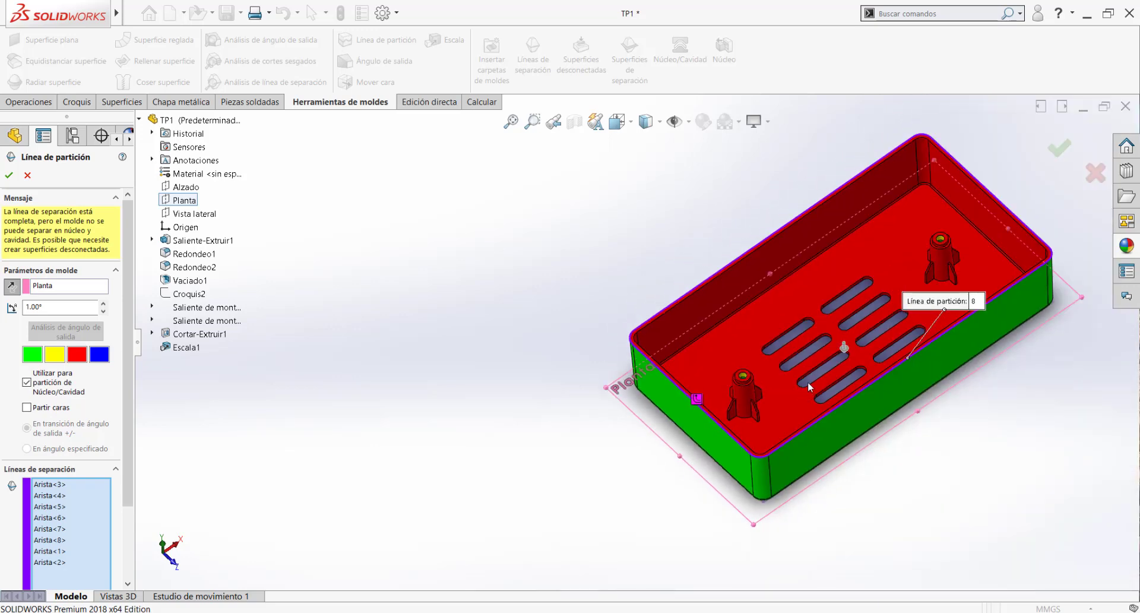
scroll(796, 273, up, 1)
scroll(792, 265, down, 2)
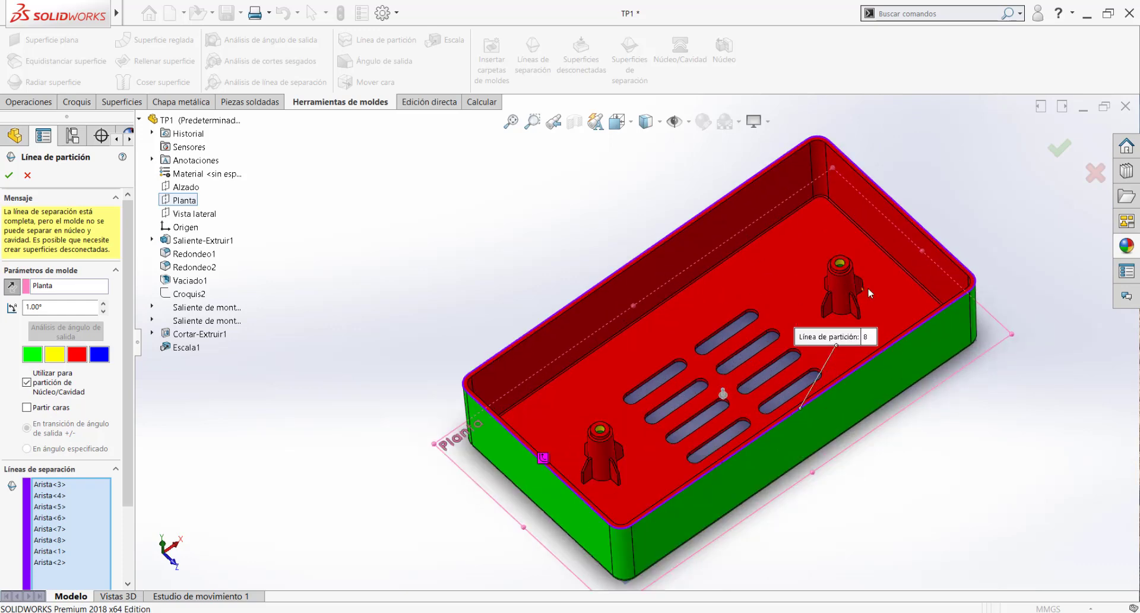
Remove all the propagated rim edges from the parting line selection.
scroll(867, 287, down, 1)
click(68, 561)
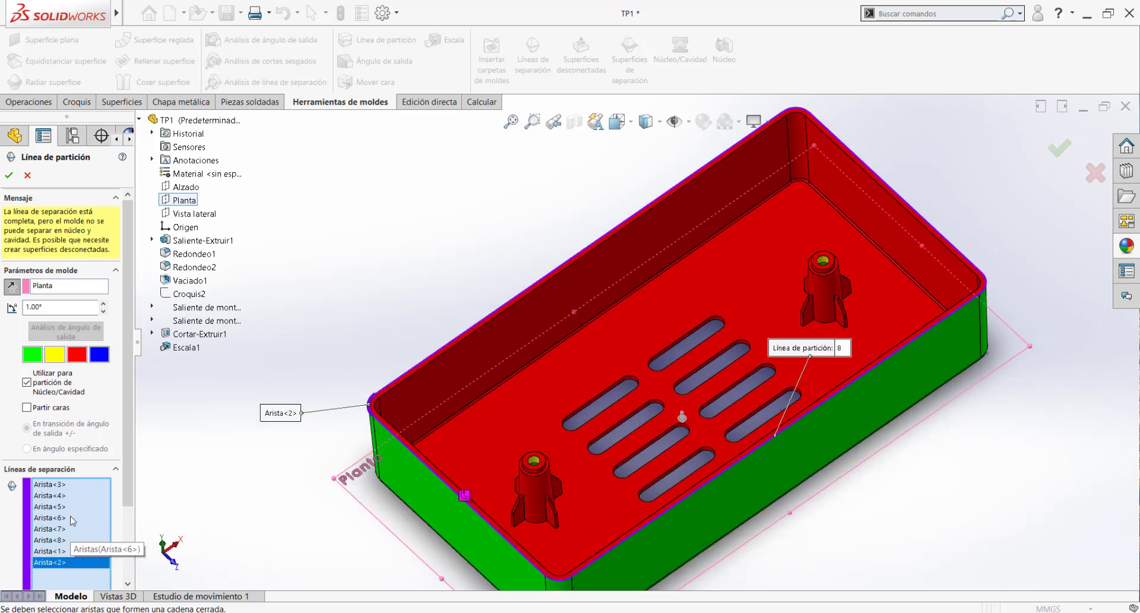
shift+click(68, 484)
key(Delete)
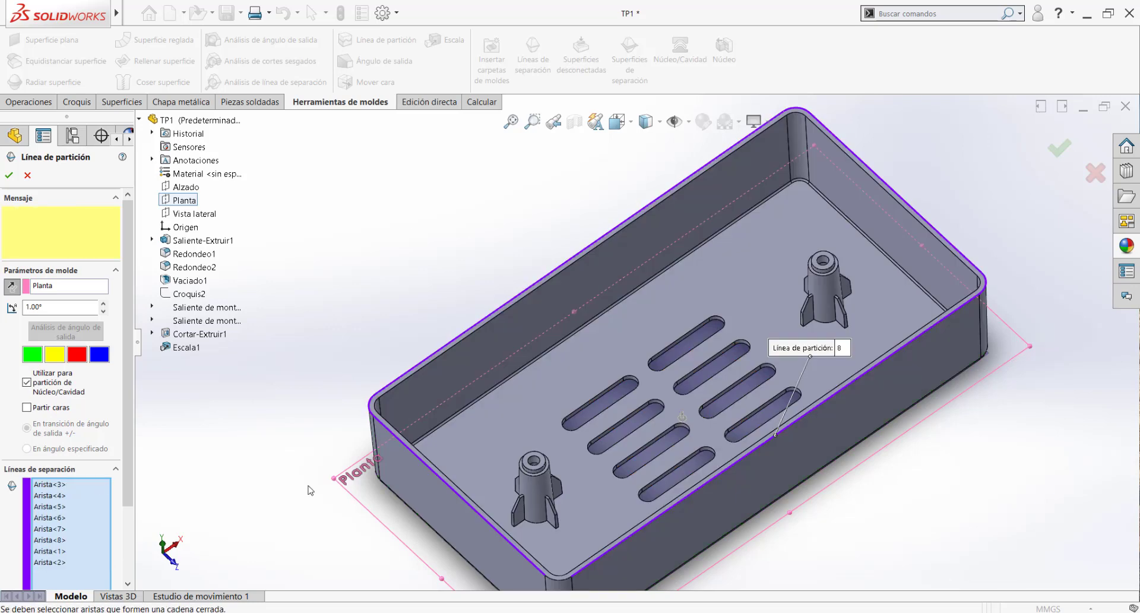
Select the near short-side outer rim edge, the adjoining rounded corner edge and the far long-side edge for the parting line.
click(440, 478)
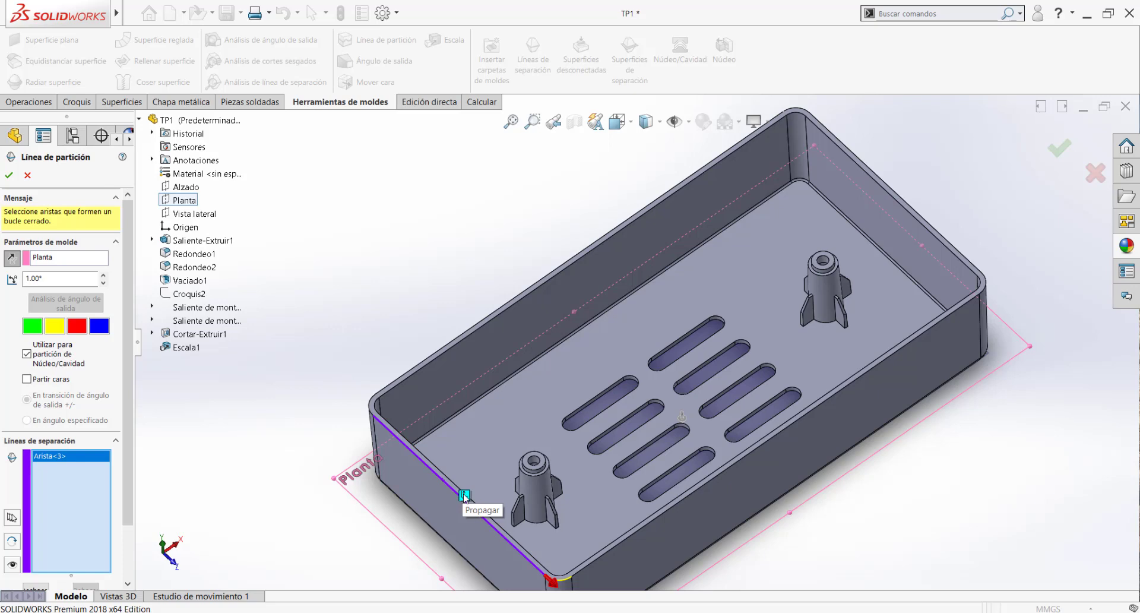
scroll(438, 394, down, 5)
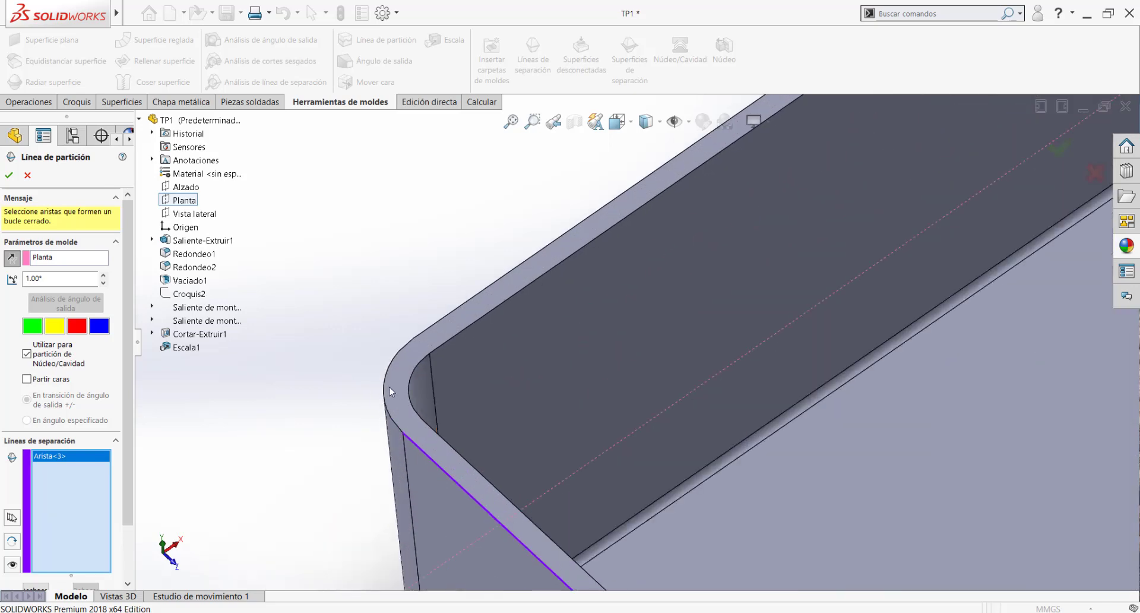
click(386, 385)
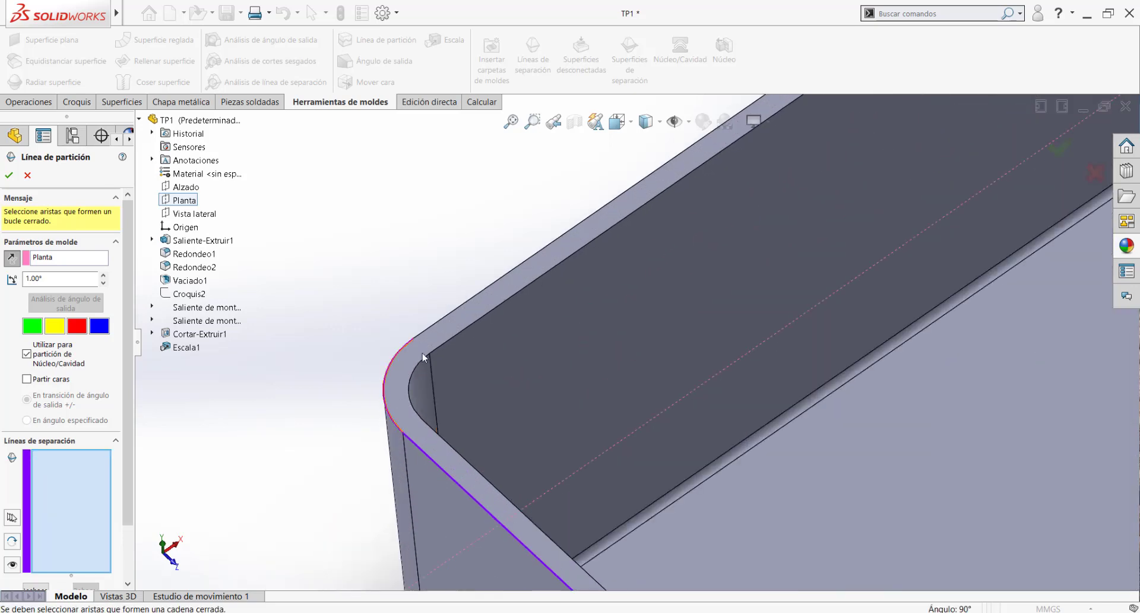
click(442, 324)
scroll(533, 311, up, 6)
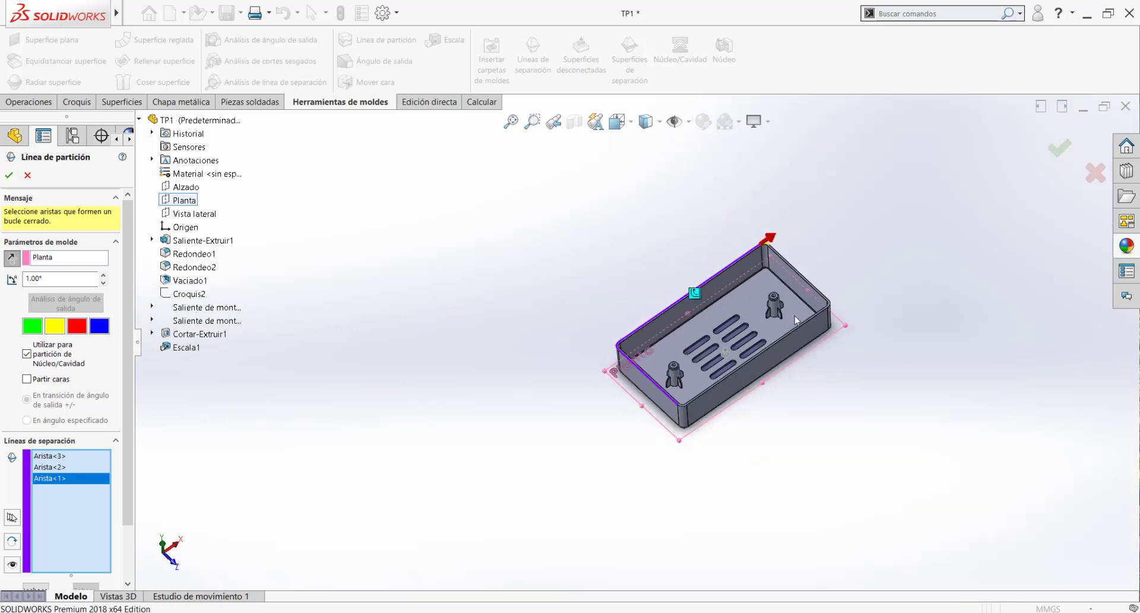
Extend the parting line through the far rounded corner, the far short-side outer edge and the following corner arc.
scroll(706, 260, down, 5)
click(383, 142)
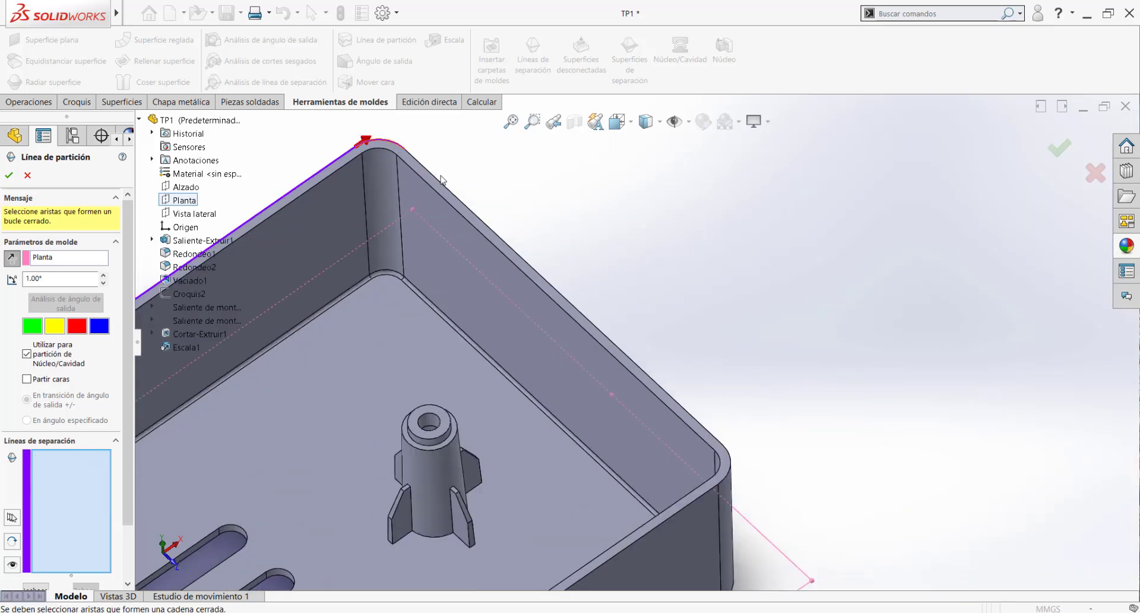
click(584, 342)
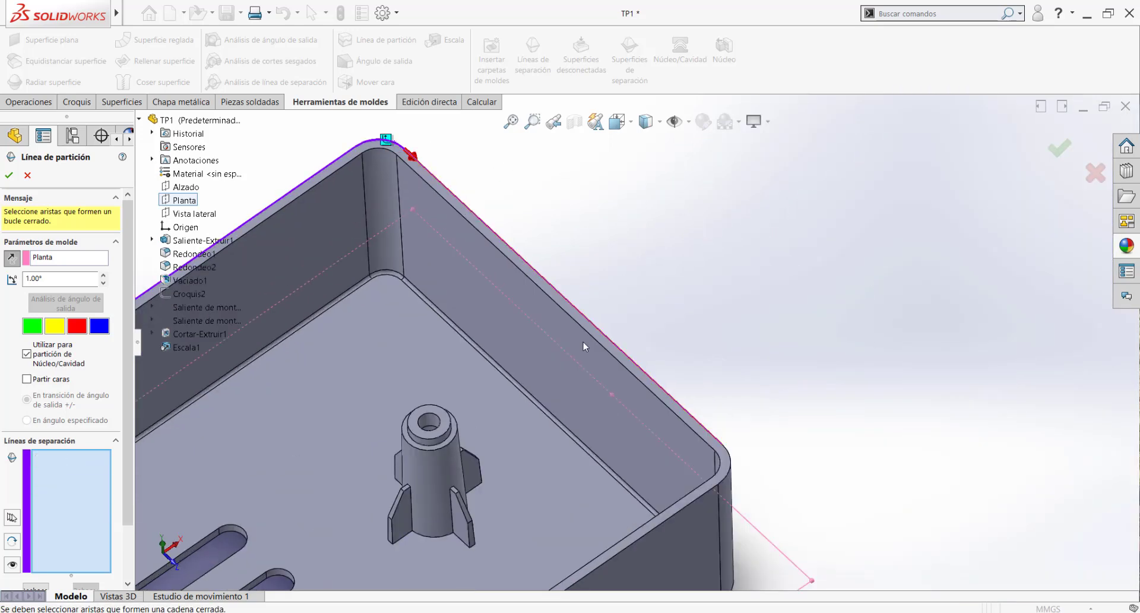
click(728, 475)
scroll(712, 475, up, 2)
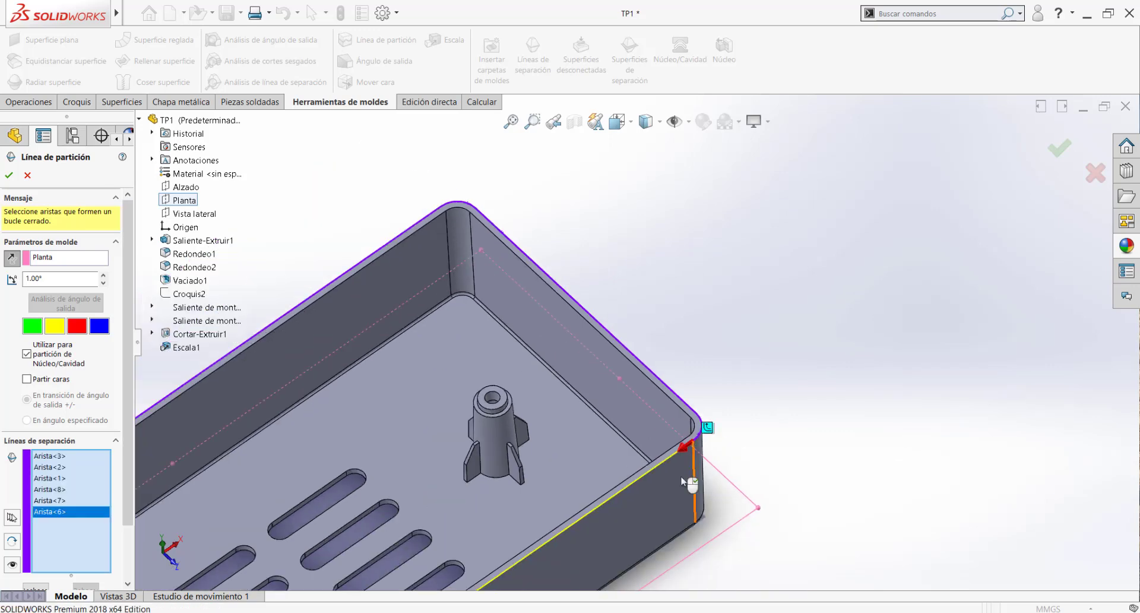
Add the nearest rounded corner edge, leaving out the front long-side edge, and accept the open parting line.
scroll(659, 475, up, 6)
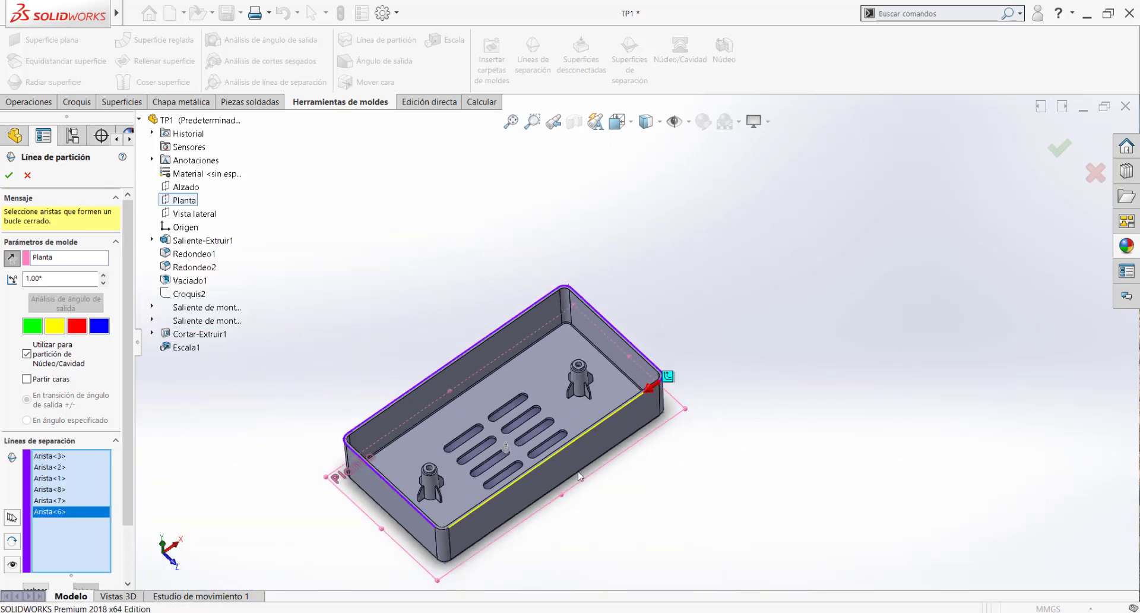
scroll(577, 450, down, 3)
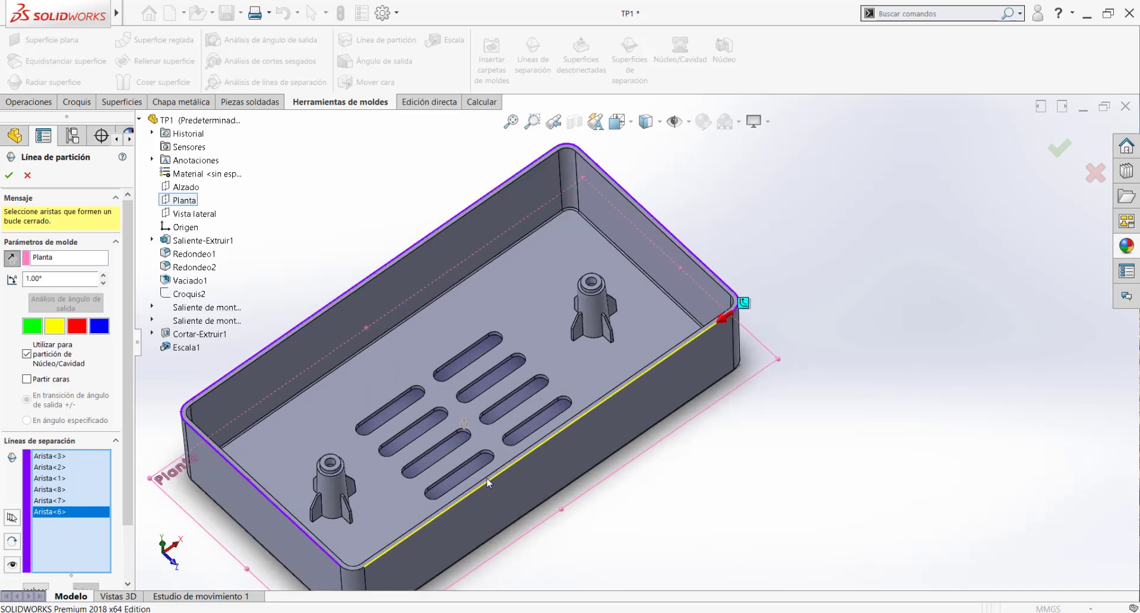
click(363, 567)
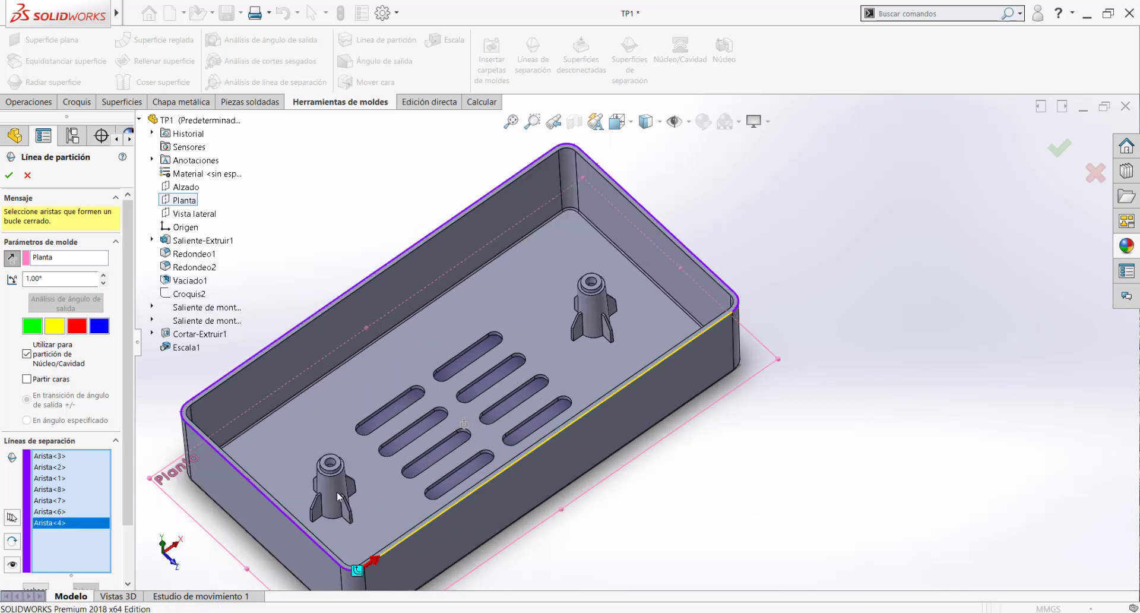
click(10, 174)
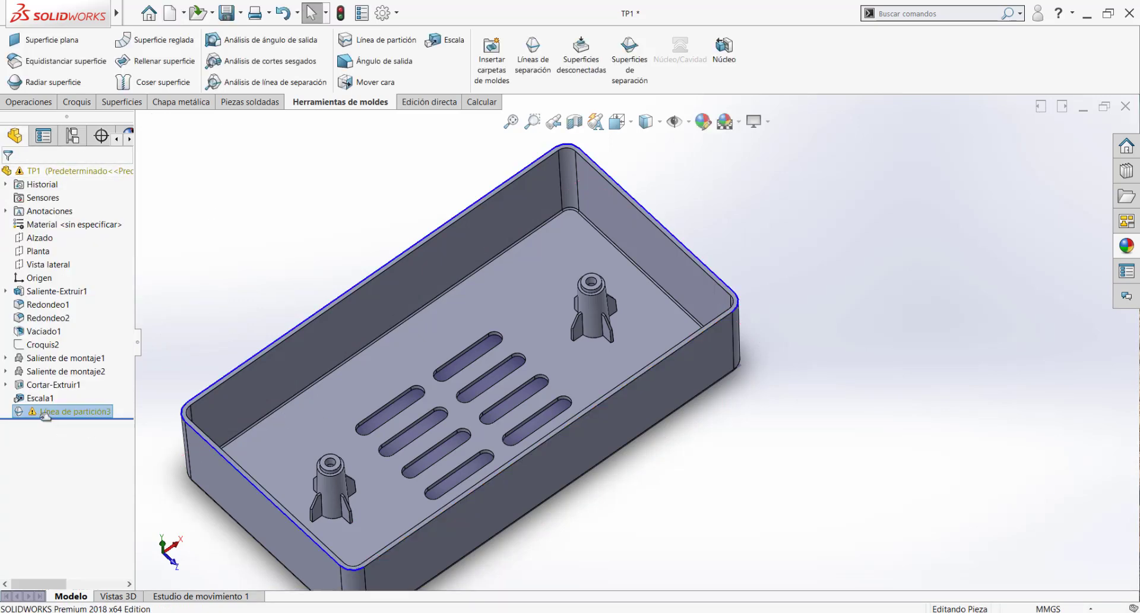
Edit the incomplete parting line feature and add the missing front long-side outer edge to close the loop.
mouse_move(34, 420)
scroll(658, 334, up, 2)
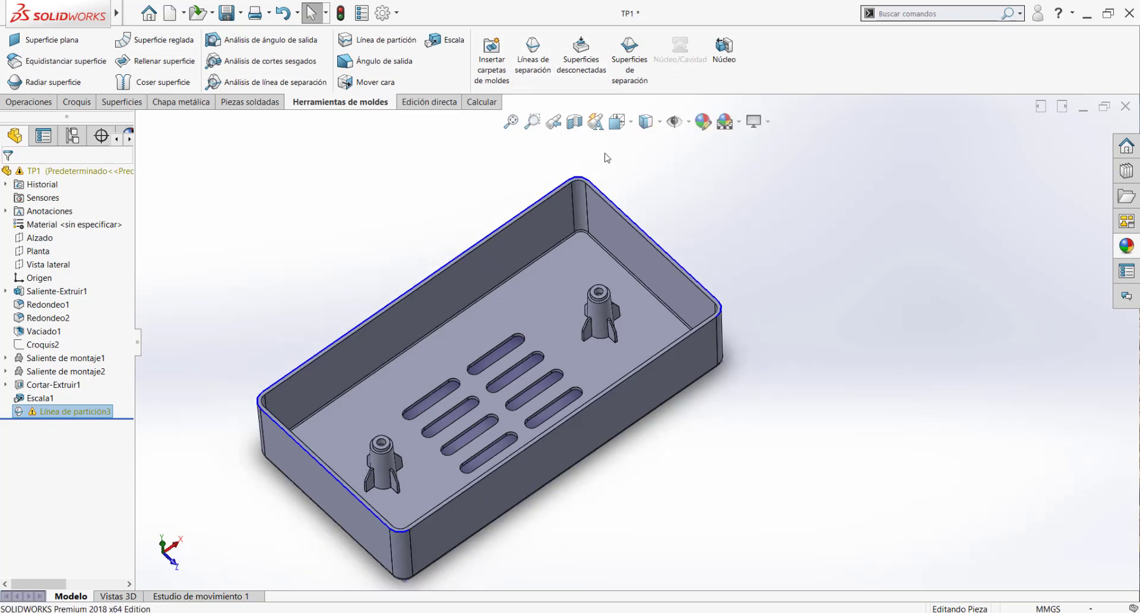
scroll(492, 400, down, 2)
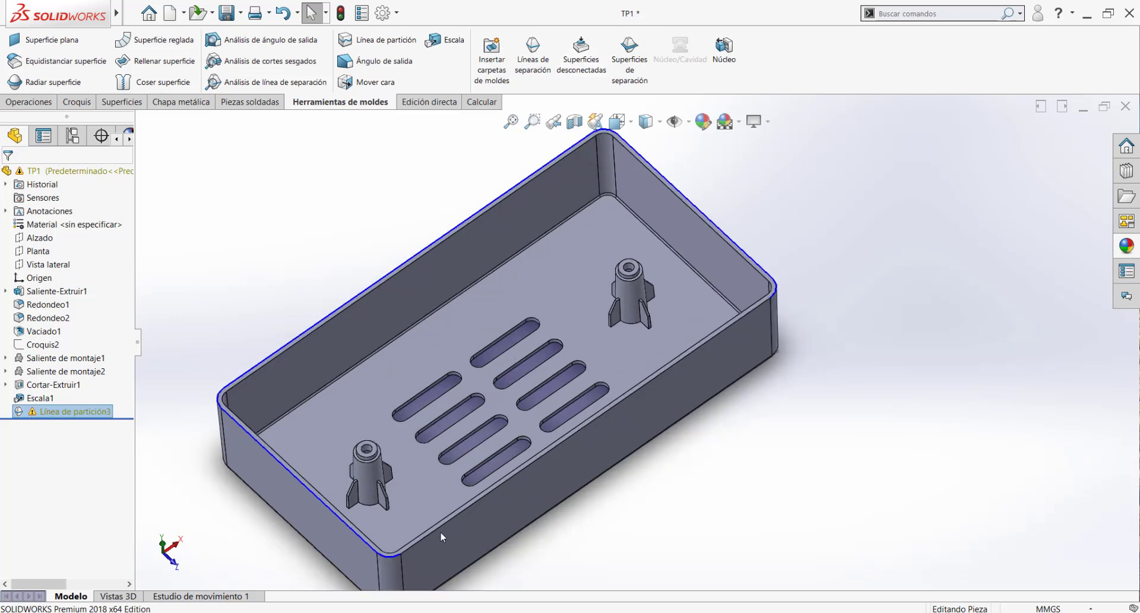
click(31, 412)
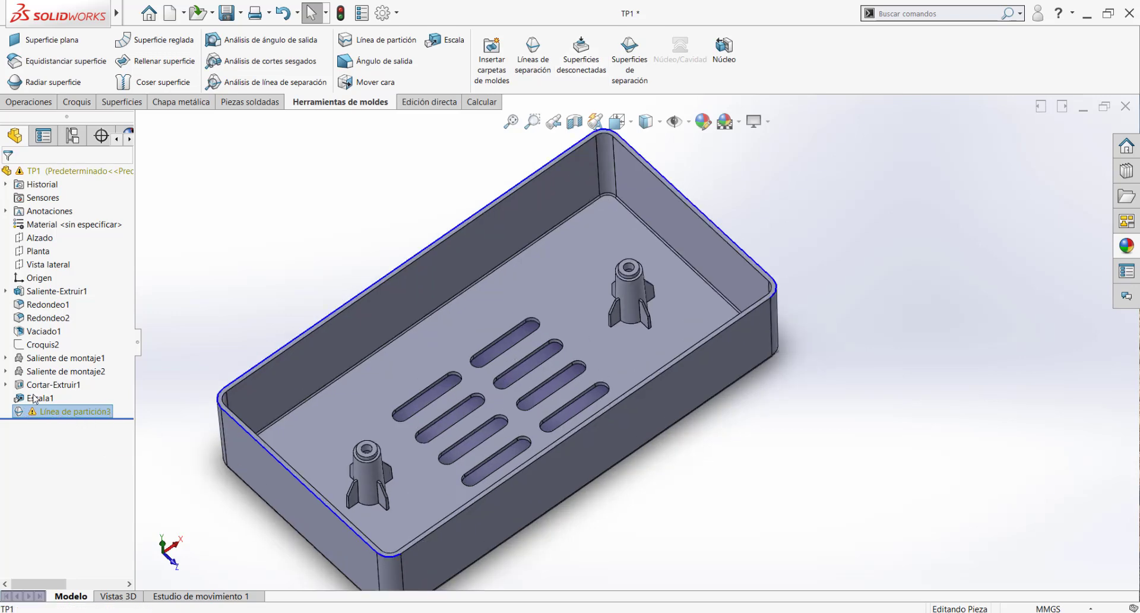
click(35, 378)
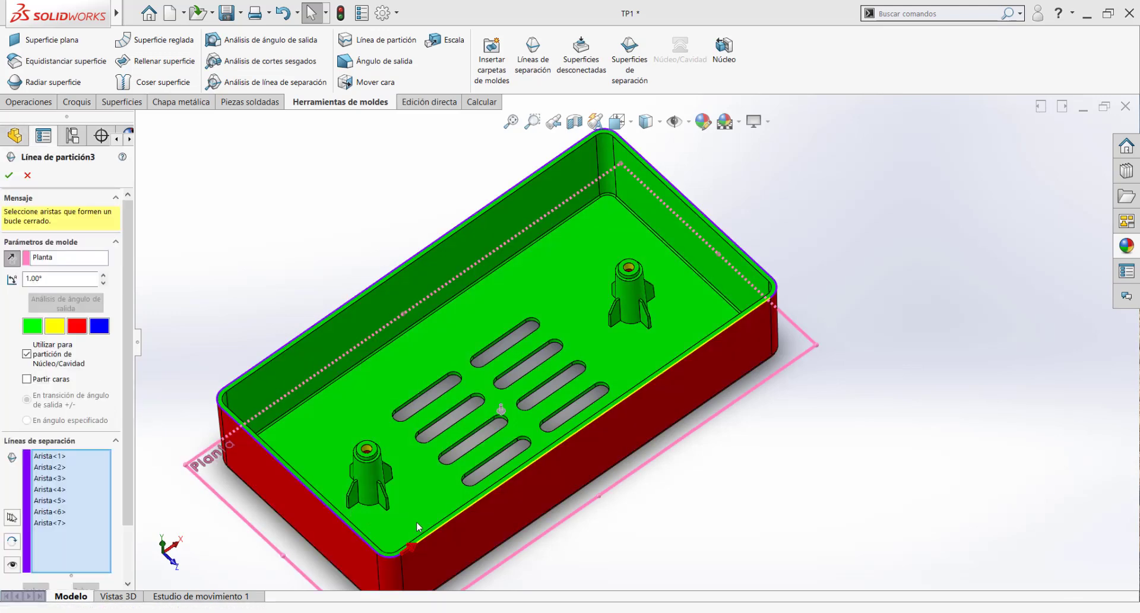
click(442, 526)
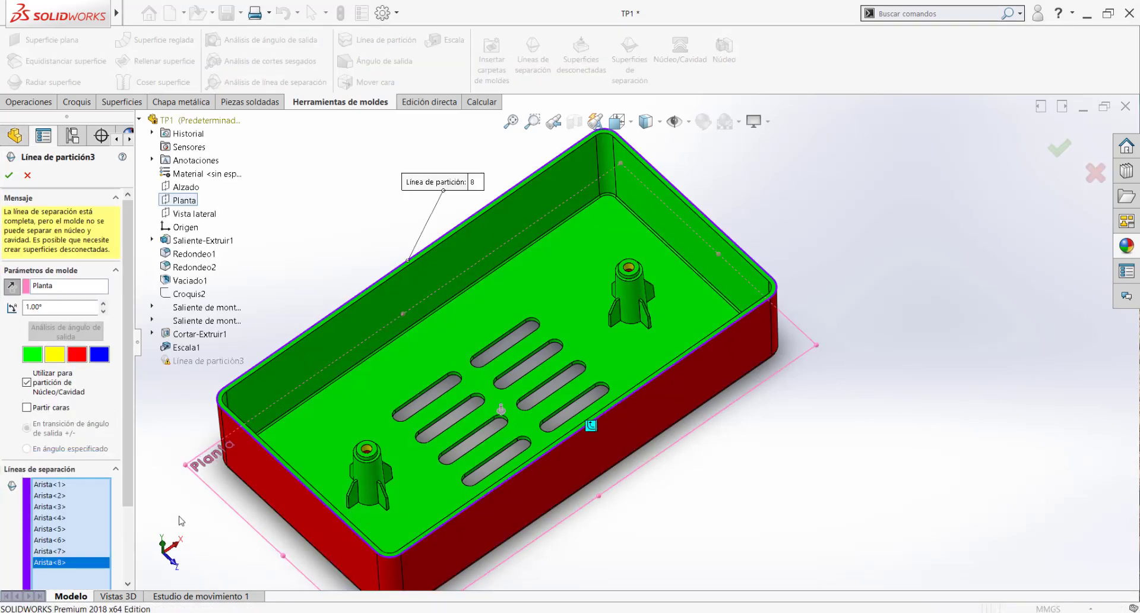
Check the closed parting line and the draft colours across the tray's slots and bosses, and accept the feature.
scroll(614, 460, up, 1)
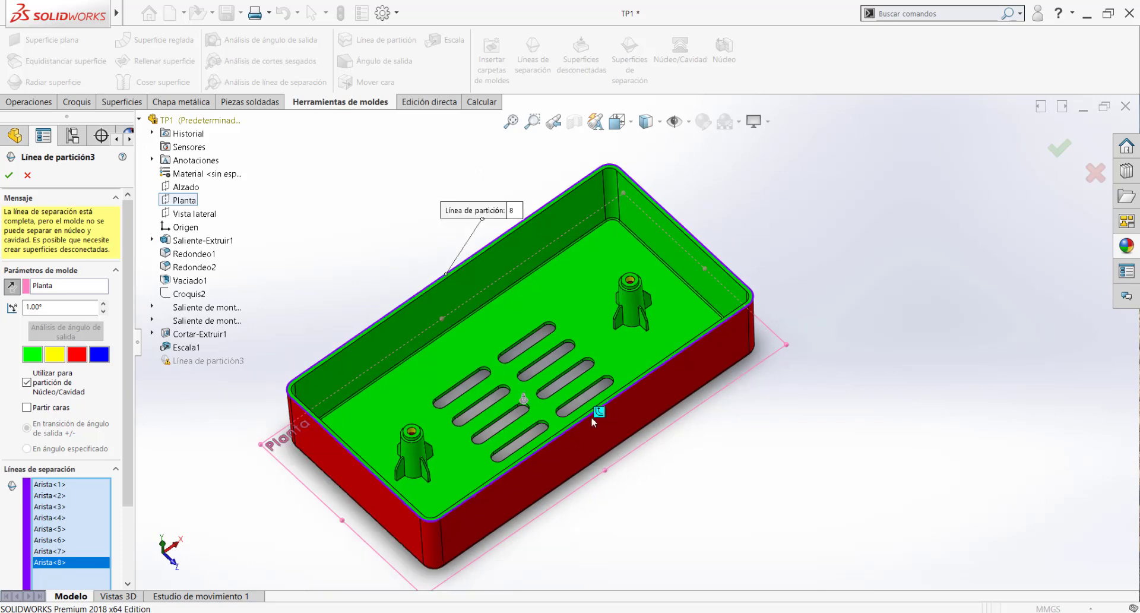
scroll(456, 499, down, 2)
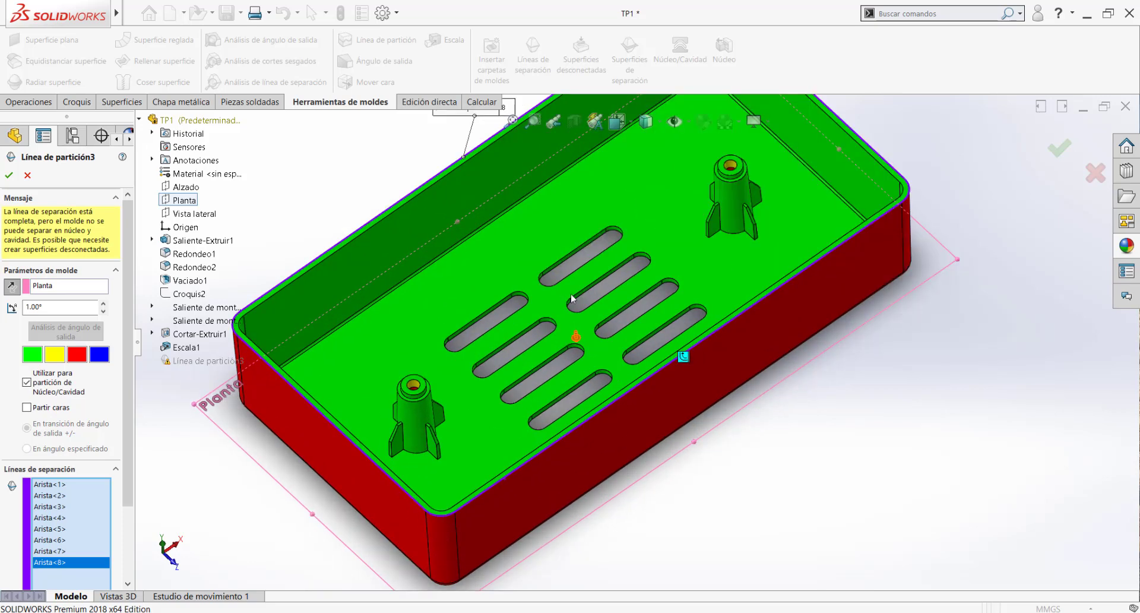
scroll(564, 263, up, 2)
scroll(573, 235, up, 1)
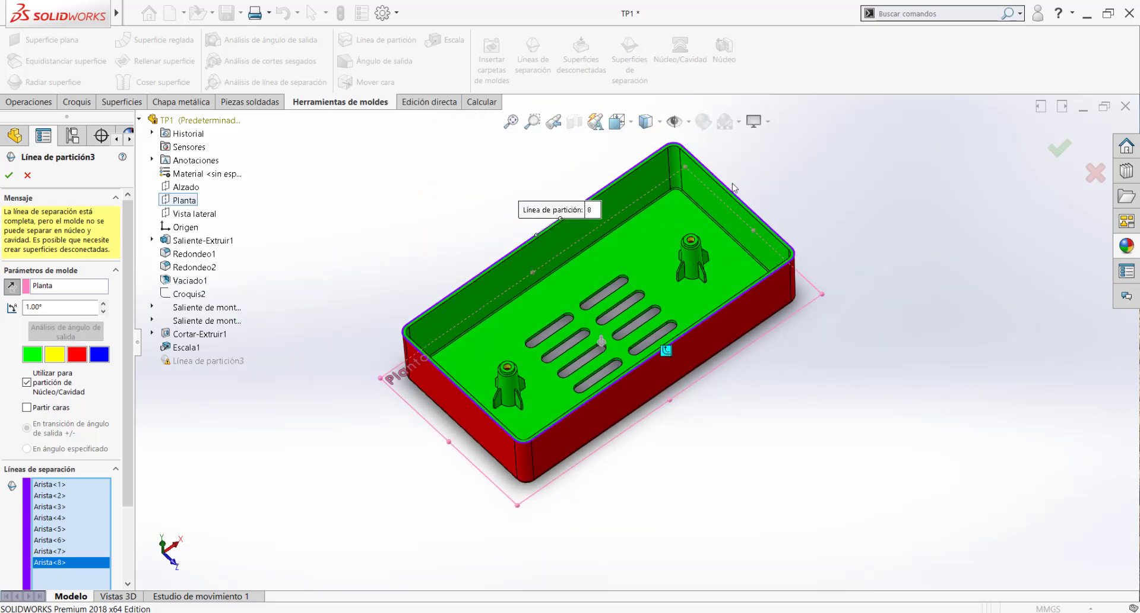
scroll(591, 335, down, 2)
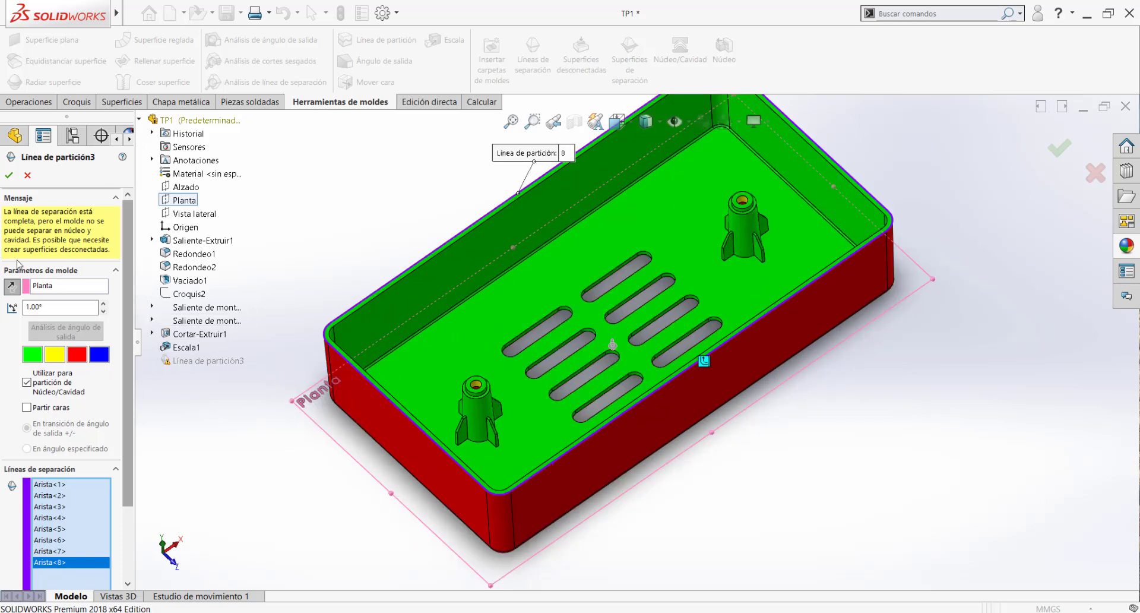
click(8, 175)
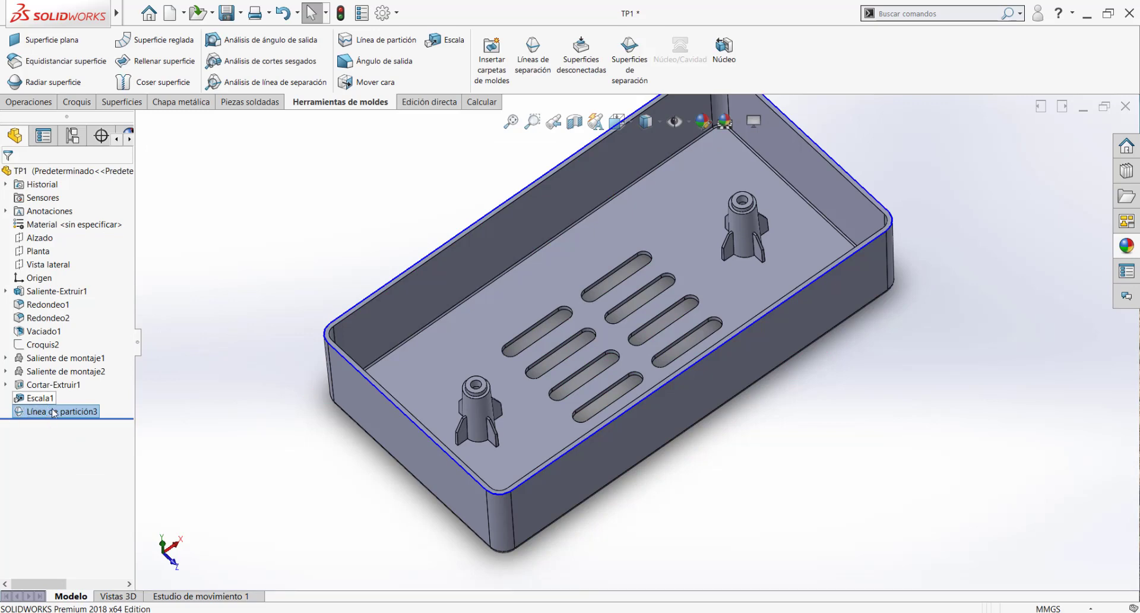
Reopen the parting line feature, set its draft angle to 2° and run the draft analysis.
scroll(634, 251, up, 2)
scroll(684, 236, down, 1)
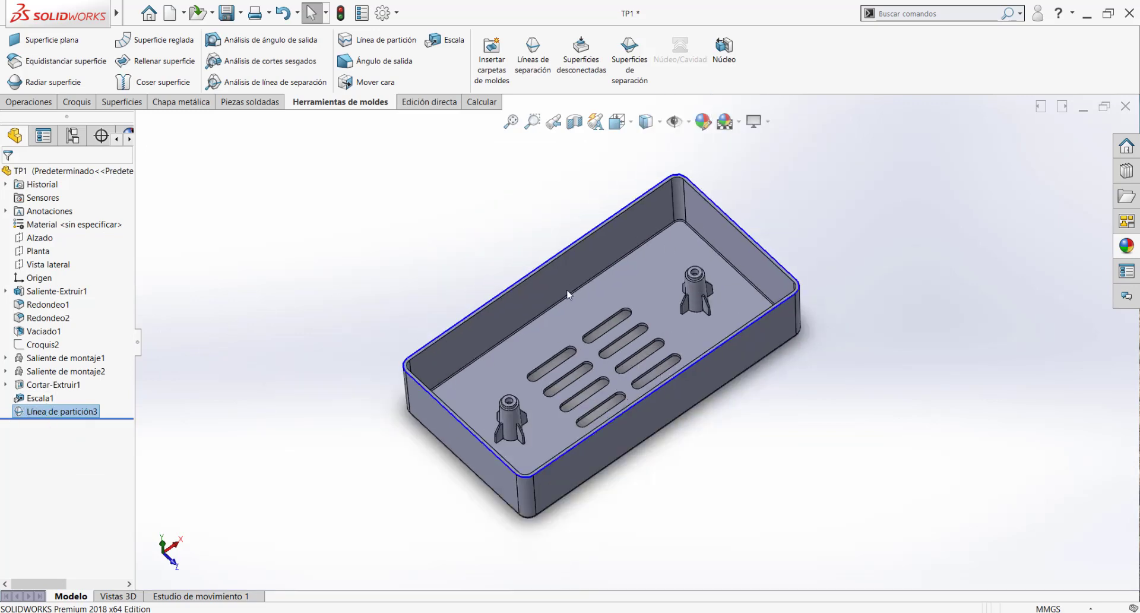
click(23, 417)
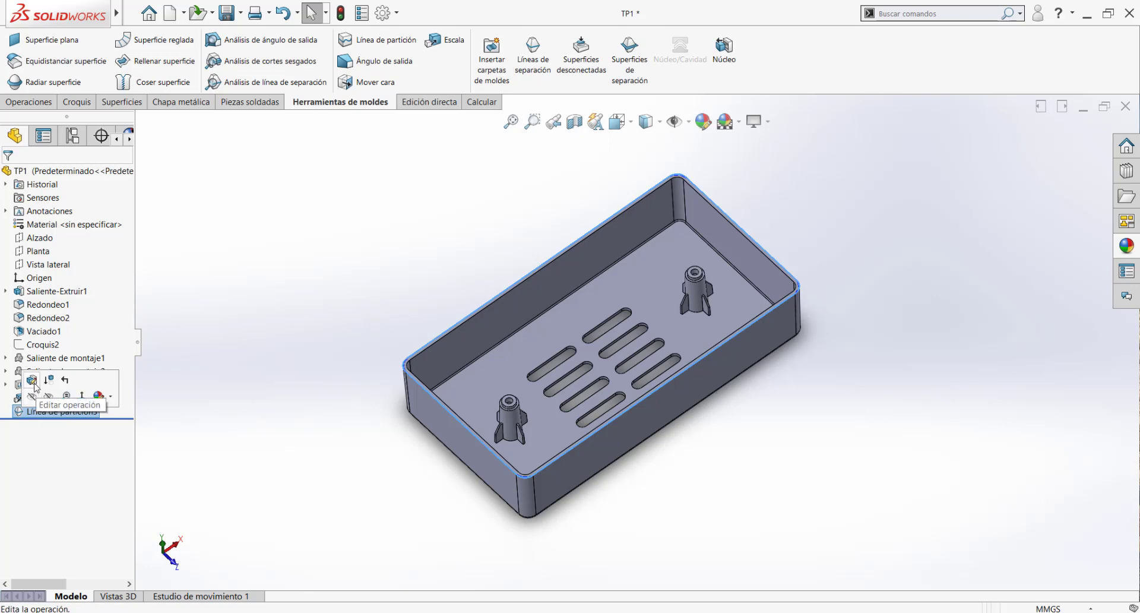
click(35, 379)
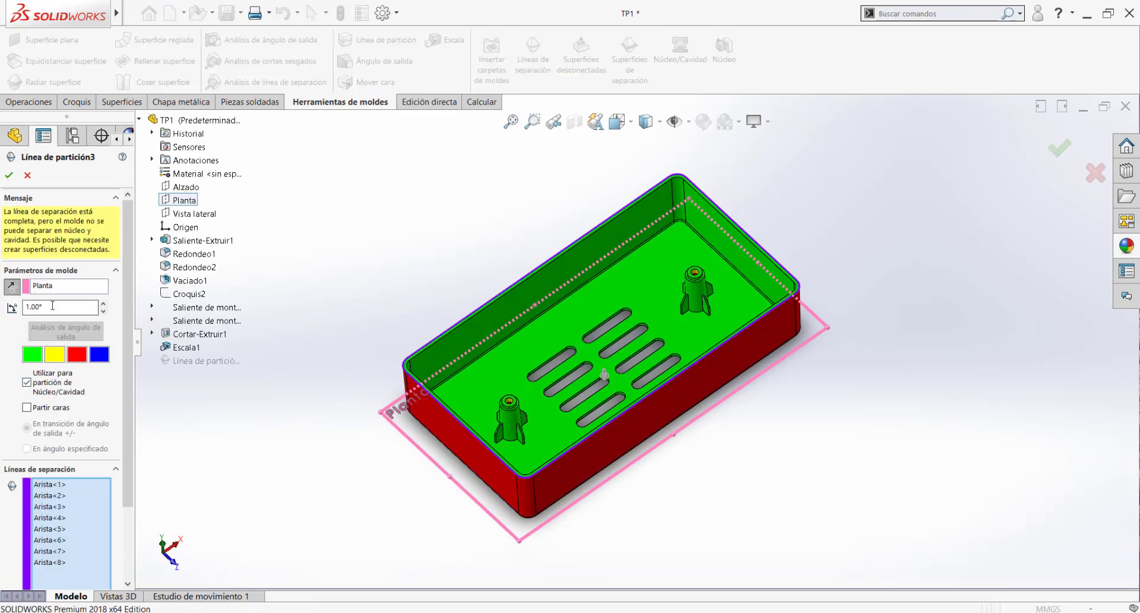
click(23, 307)
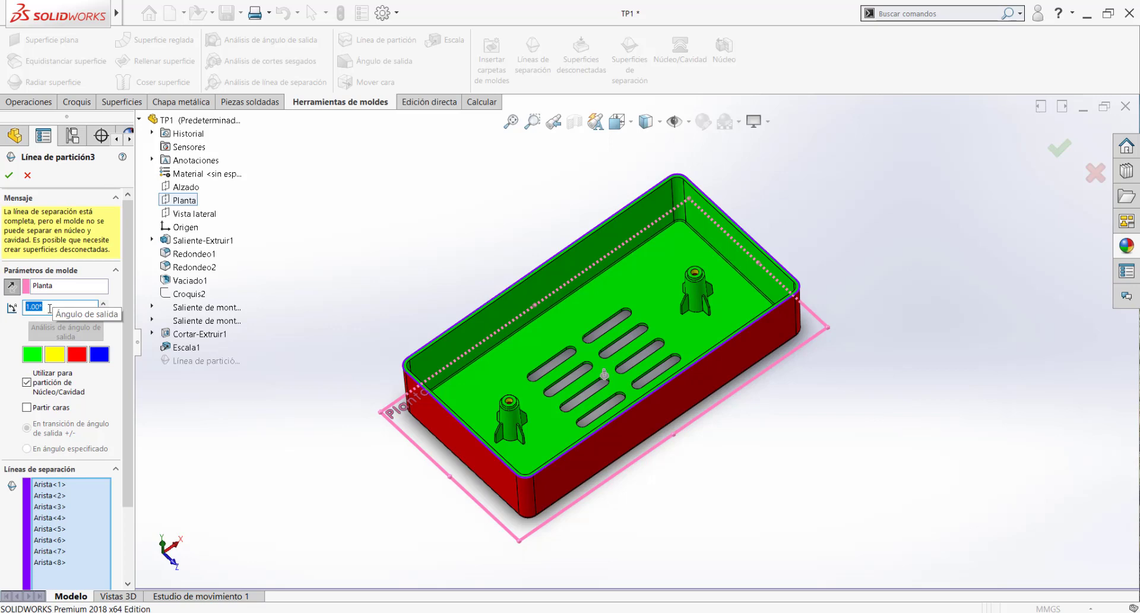
scroll(591, 383, down, 3)
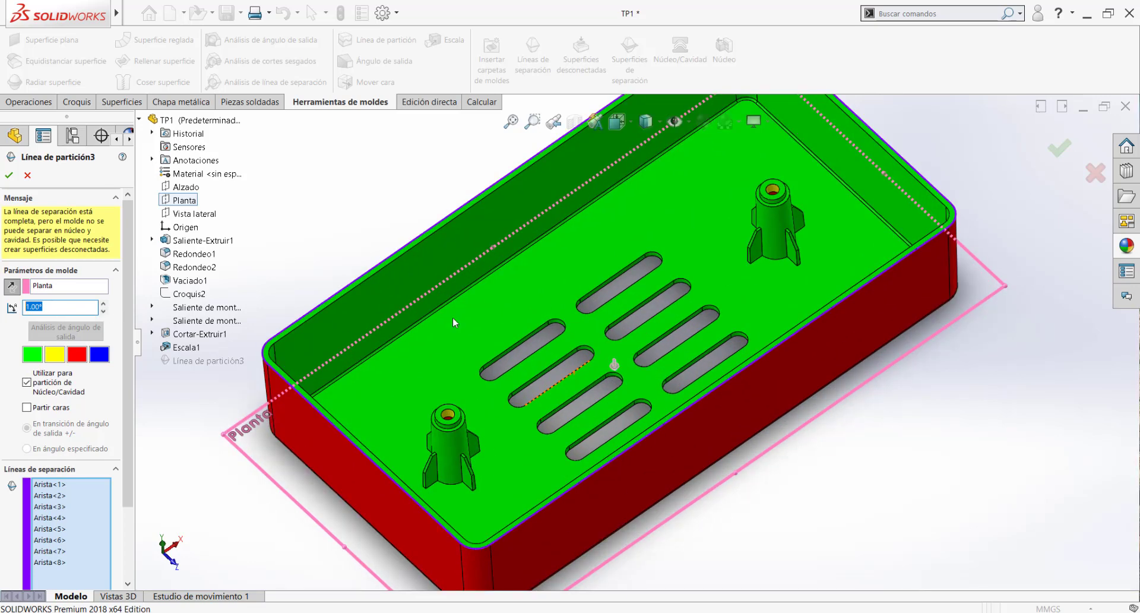
middle_drag(439, 312, 279, 361)
scroll(762, 337, up, 2)
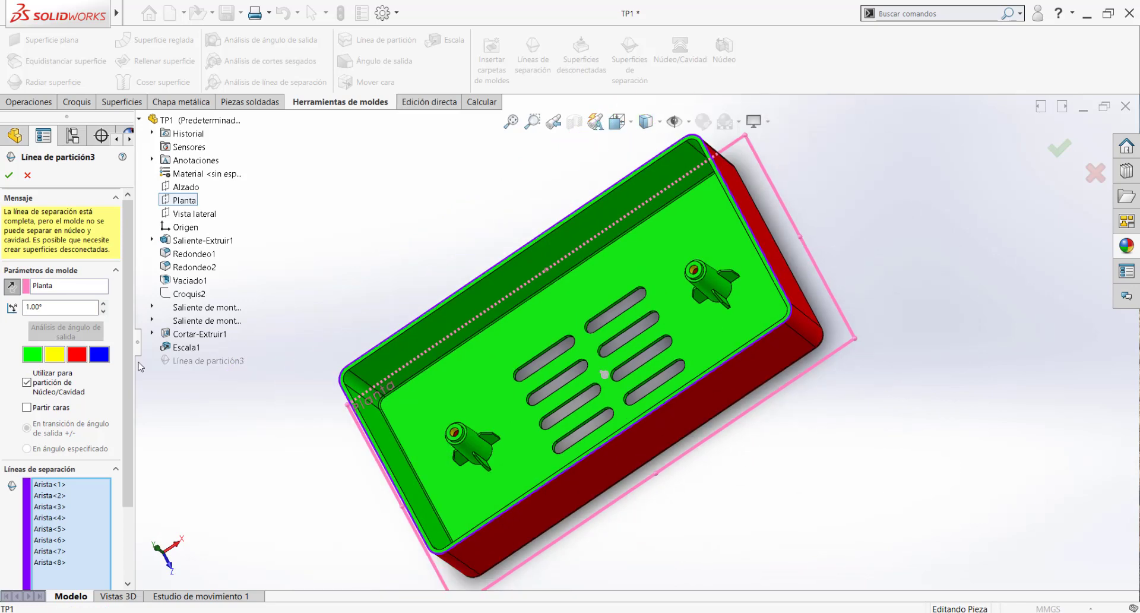
double_click(26, 308)
text(2)
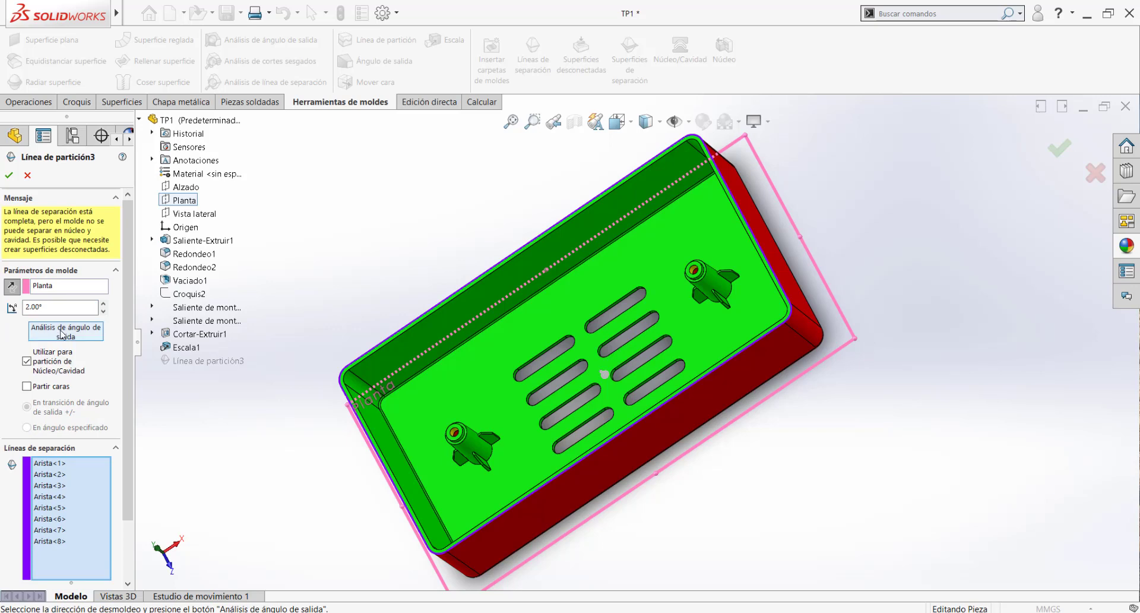
click(60, 328)
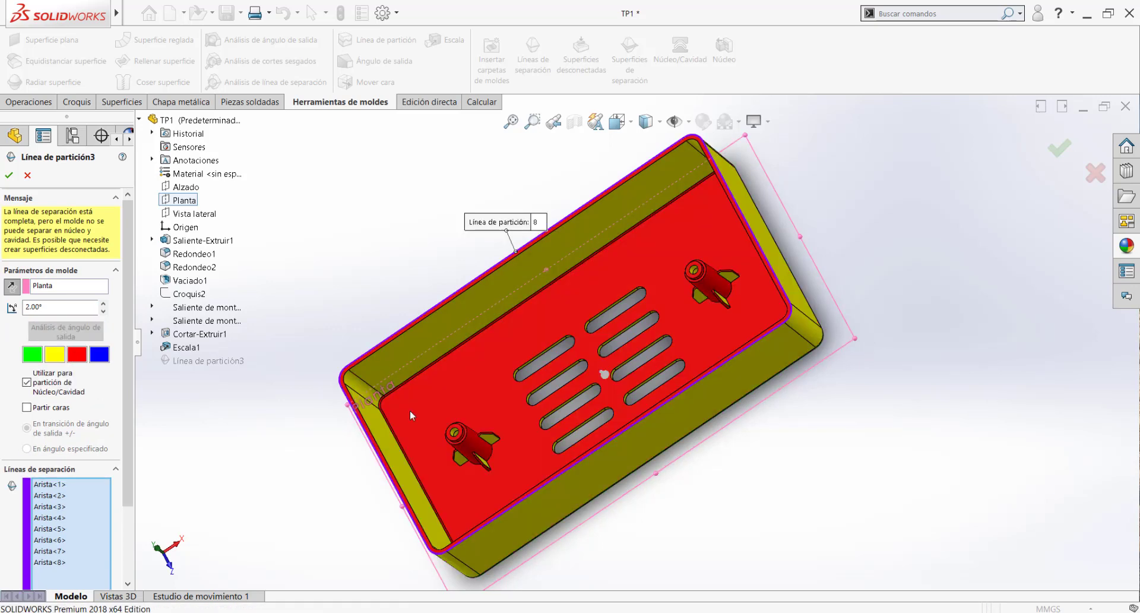
Examine the draft analysis colours on the tray's inner and outer walls, floor, slots and bosses from several angles.
middle_drag(511, 418, 486, 388)
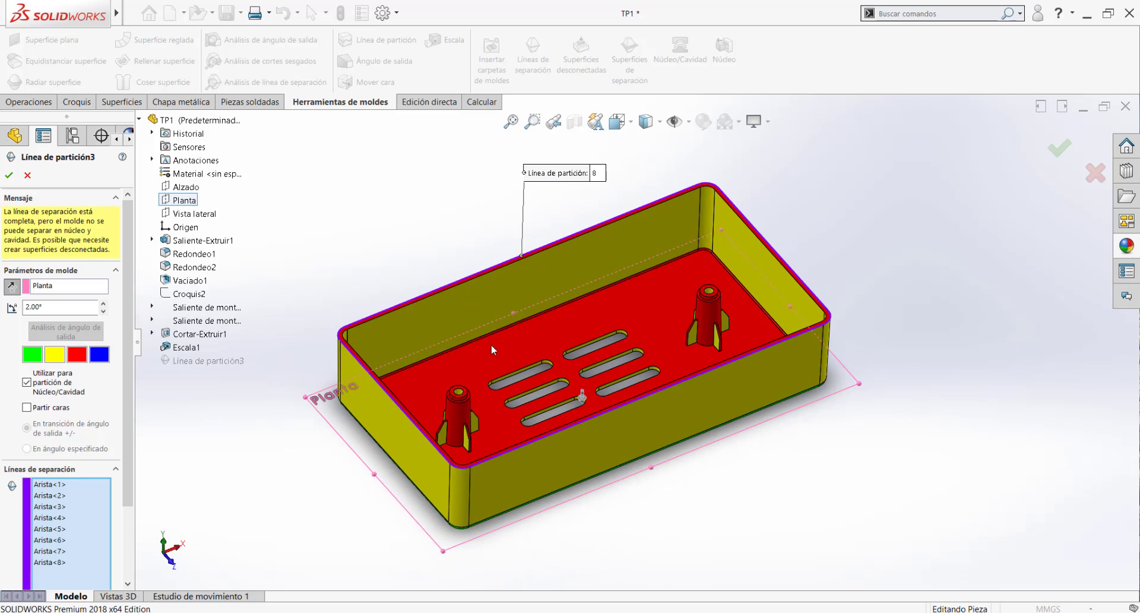
scroll(505, 344, down, 2)
middle_drag(558, 450, 534, 369)
middle_drag(492, 469, 523, 472)
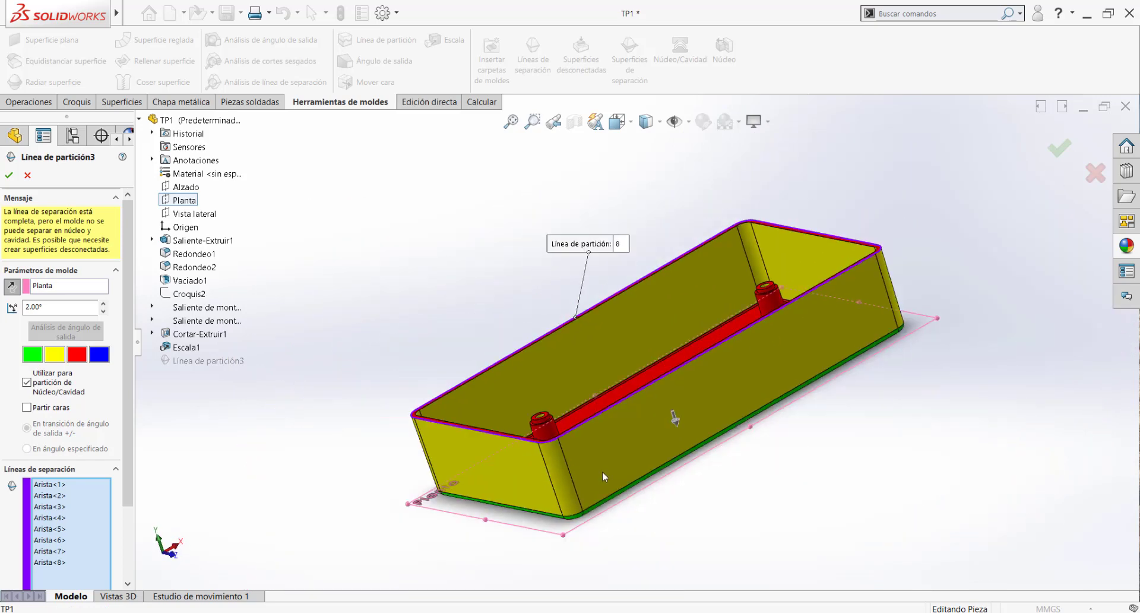
middle_drag(602, 471, 604, 430)
middle_drag(525, 351, 573, 314)
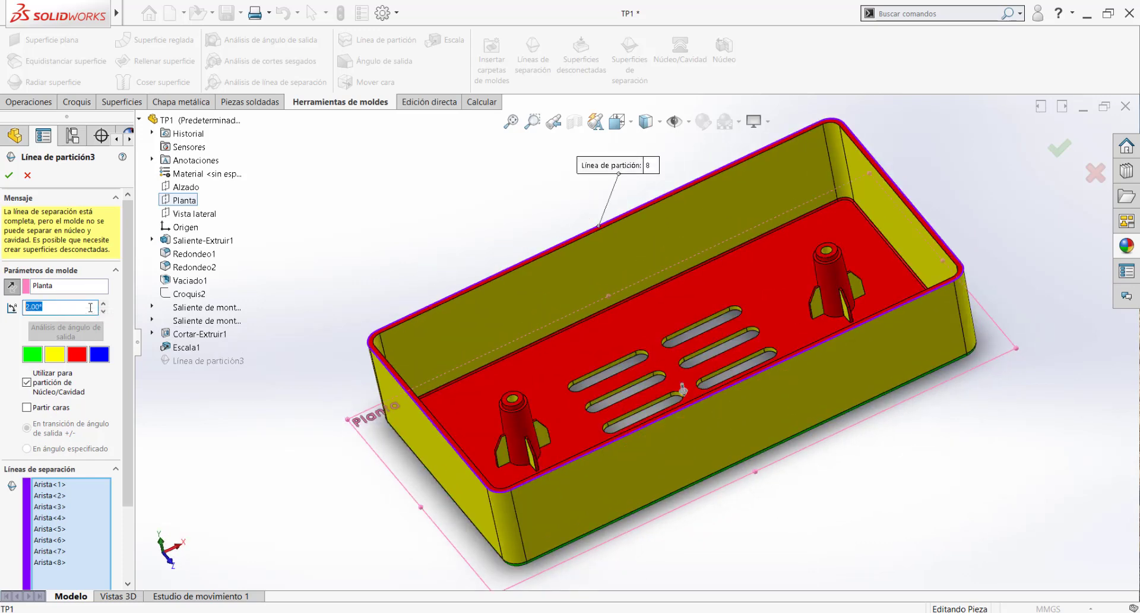
scroll(611, 340, up, 1)
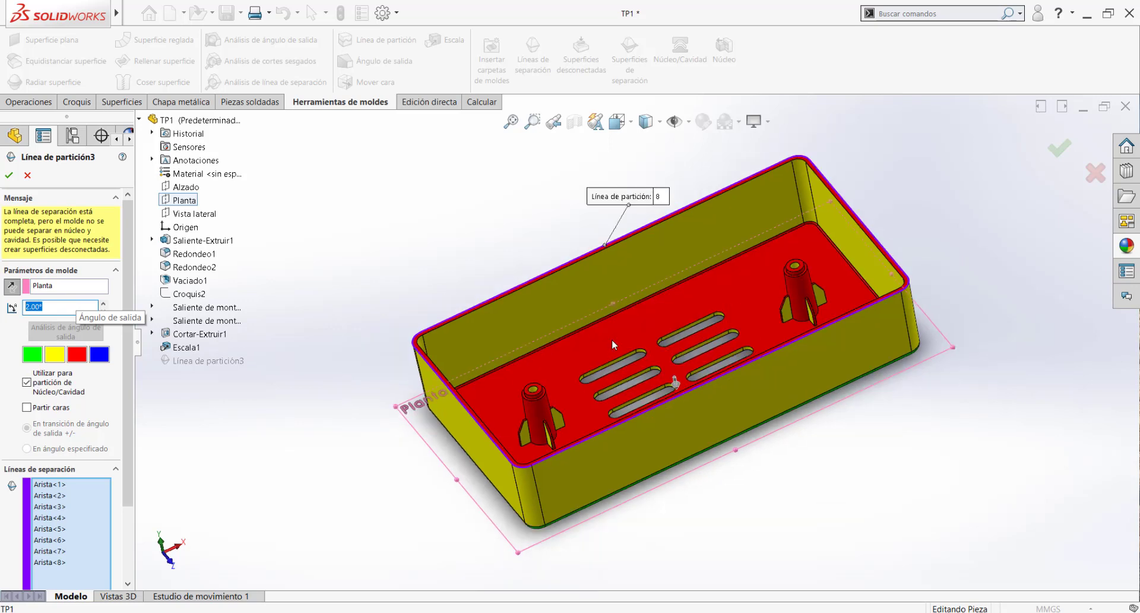
scroll(773, 284, down, 2)
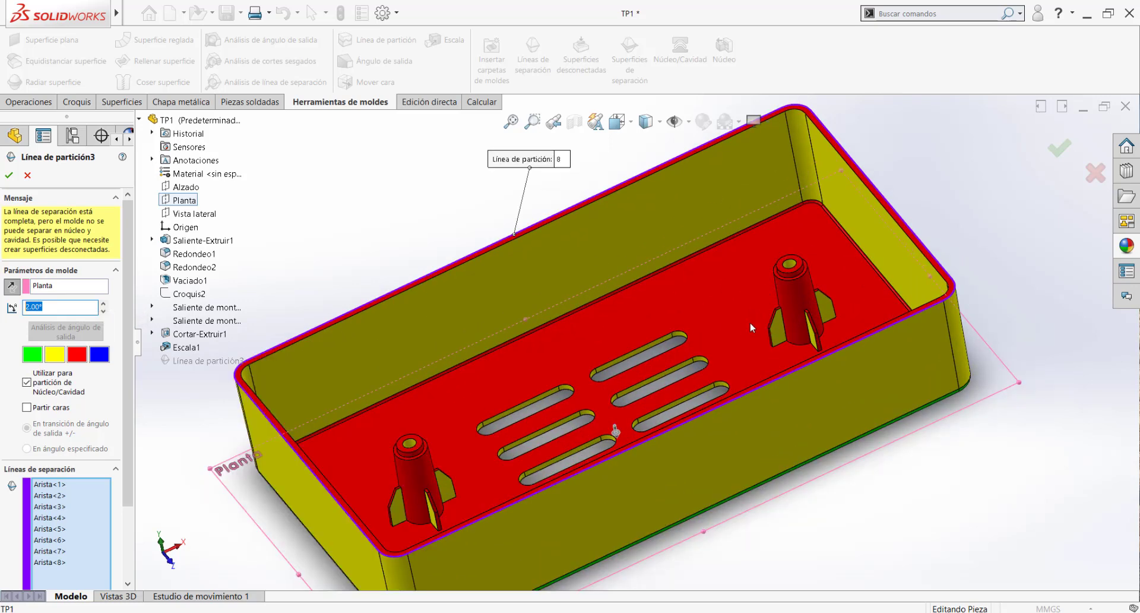
scroll(750, 323, up, 3)
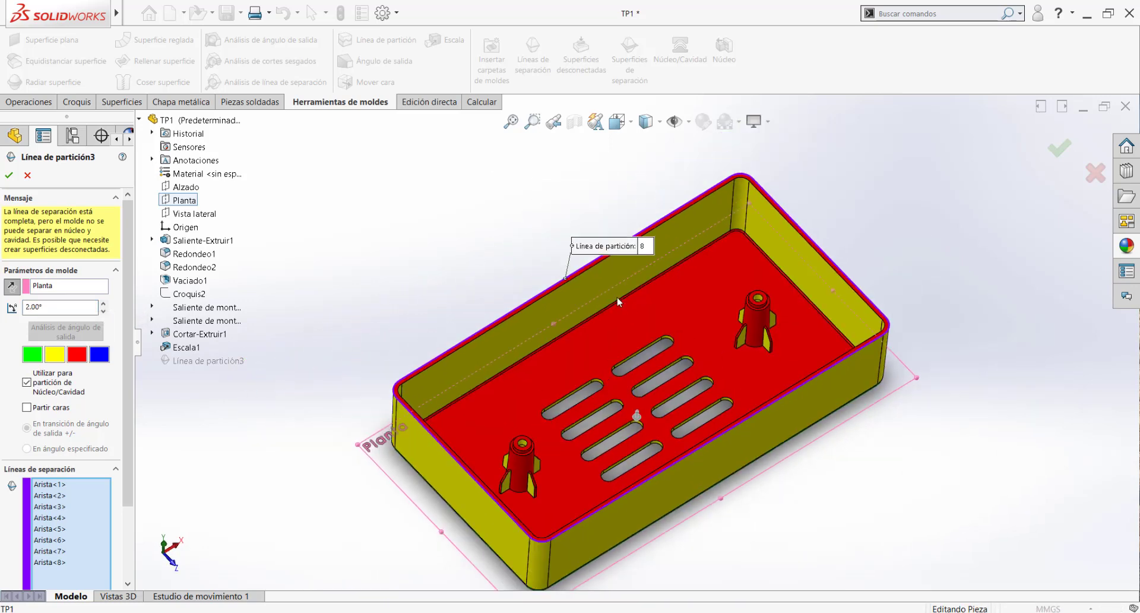
Close the parting line feature and examine the through slots in the tray's floor and the holes in its mounting bosses.
scroll(682, 426, down, 3)
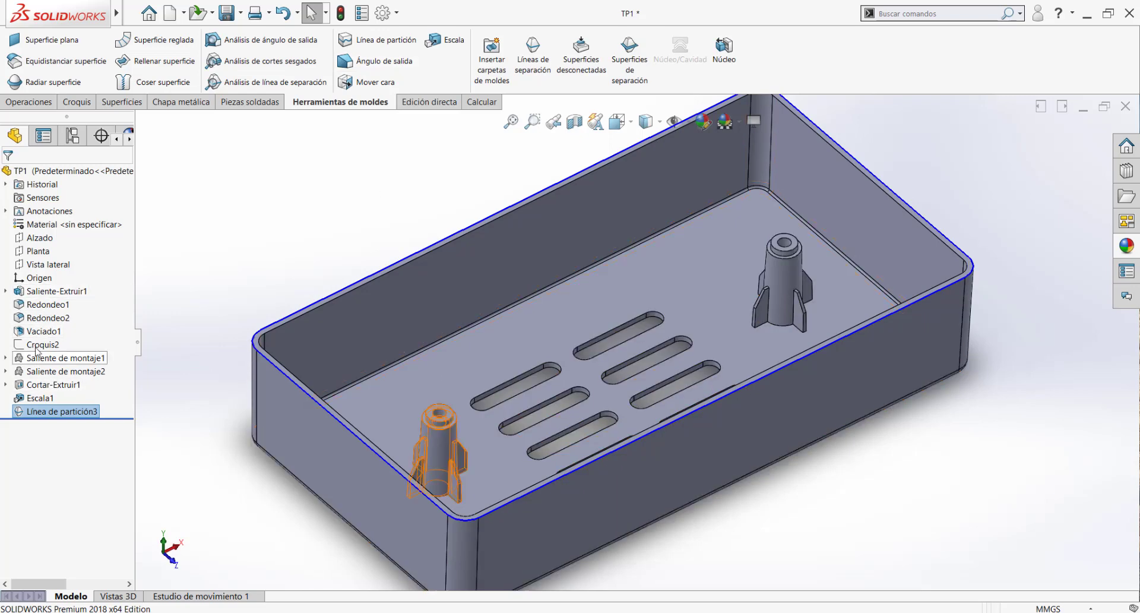
scroll(714, 339, up, 2)
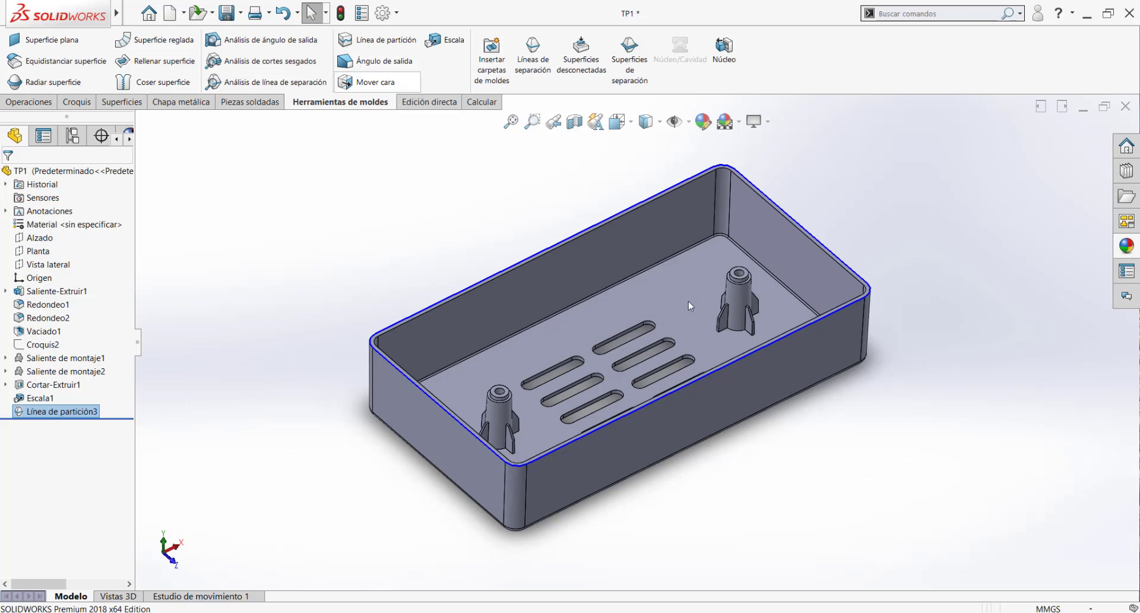
scroll(689, 303, down, 2)
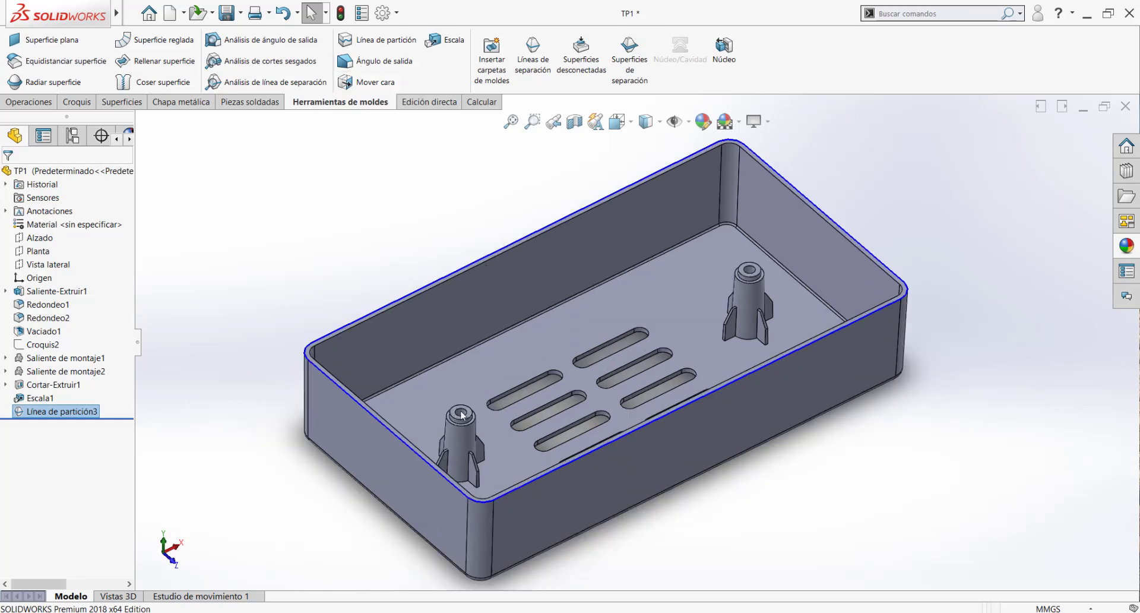
scroll(748, 285, down, 1)
scroll(730, 277, up, 1)
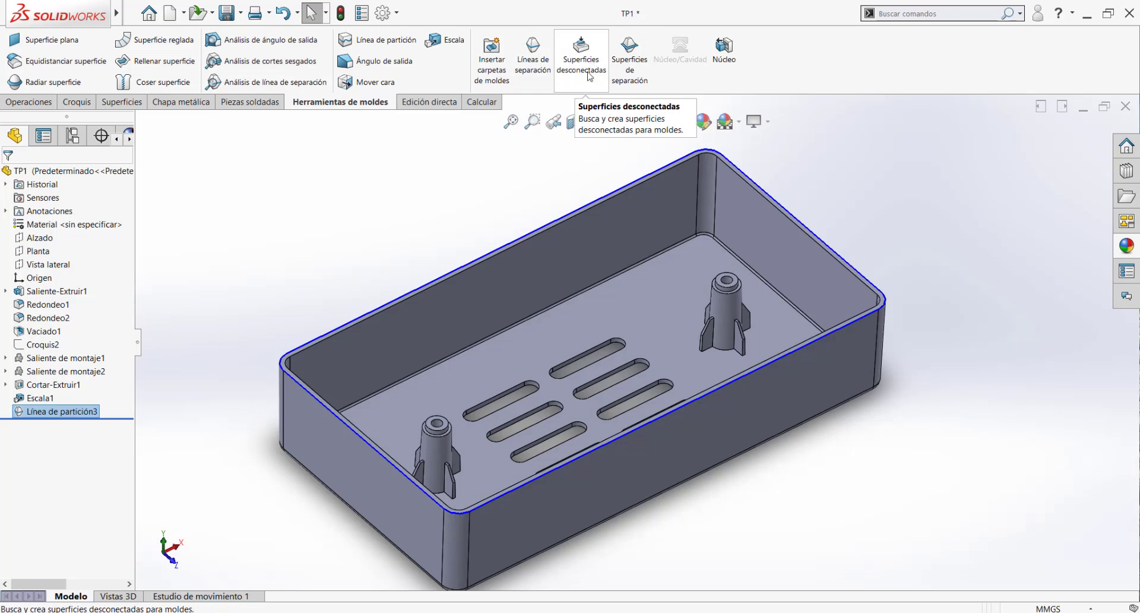
scroll(654, 321, up, 2)
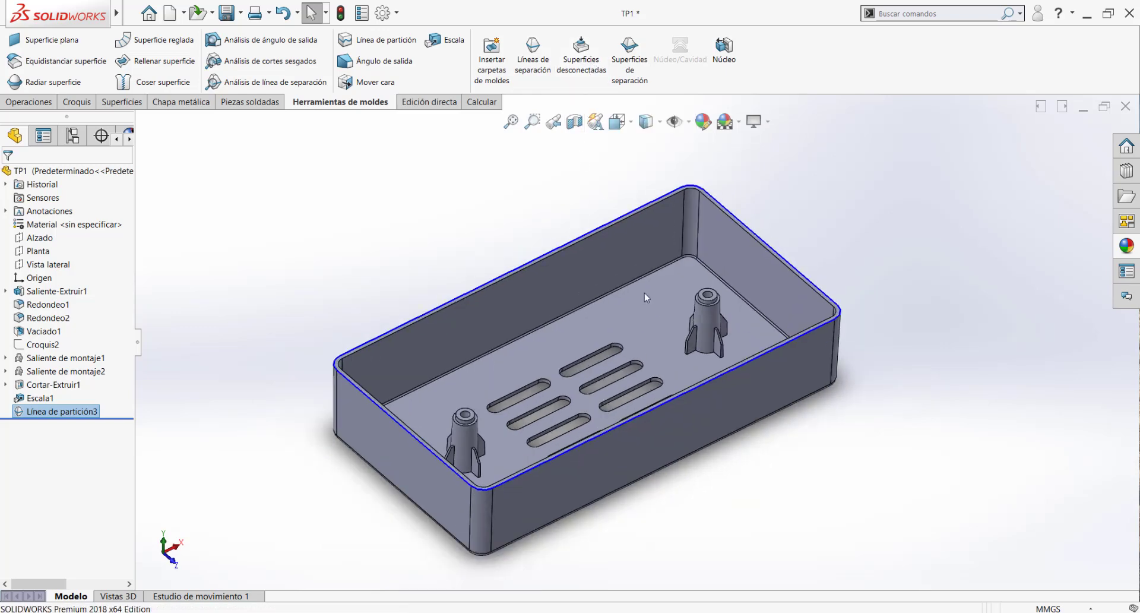
middle_drag(643, 293, 614, 401)
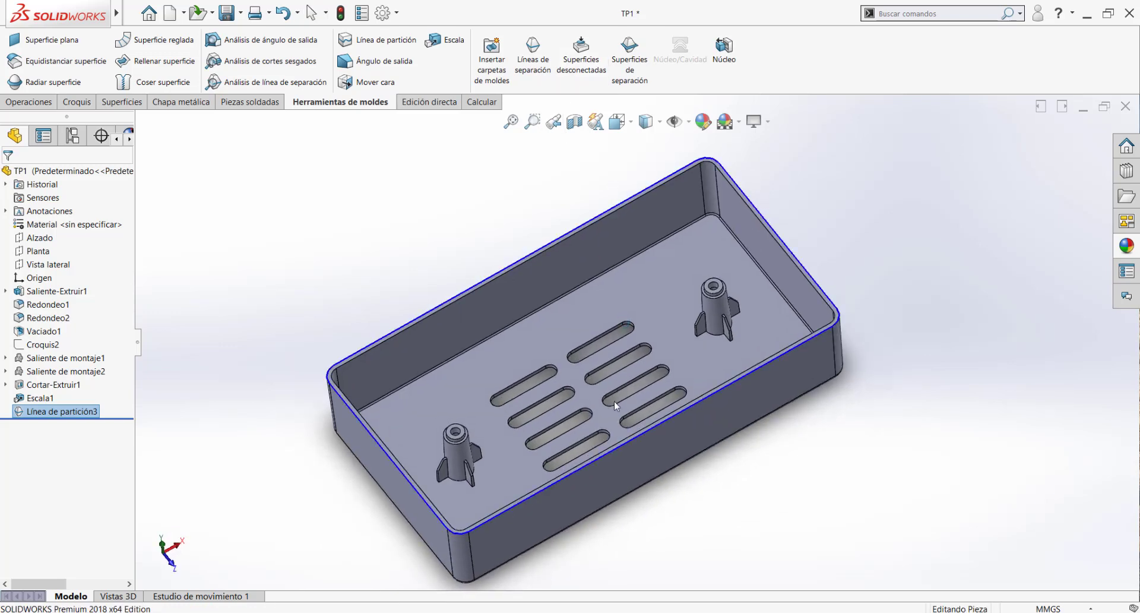
scroll(614, 404, down, 3)
middle_drag(620, 362, 616, 410)
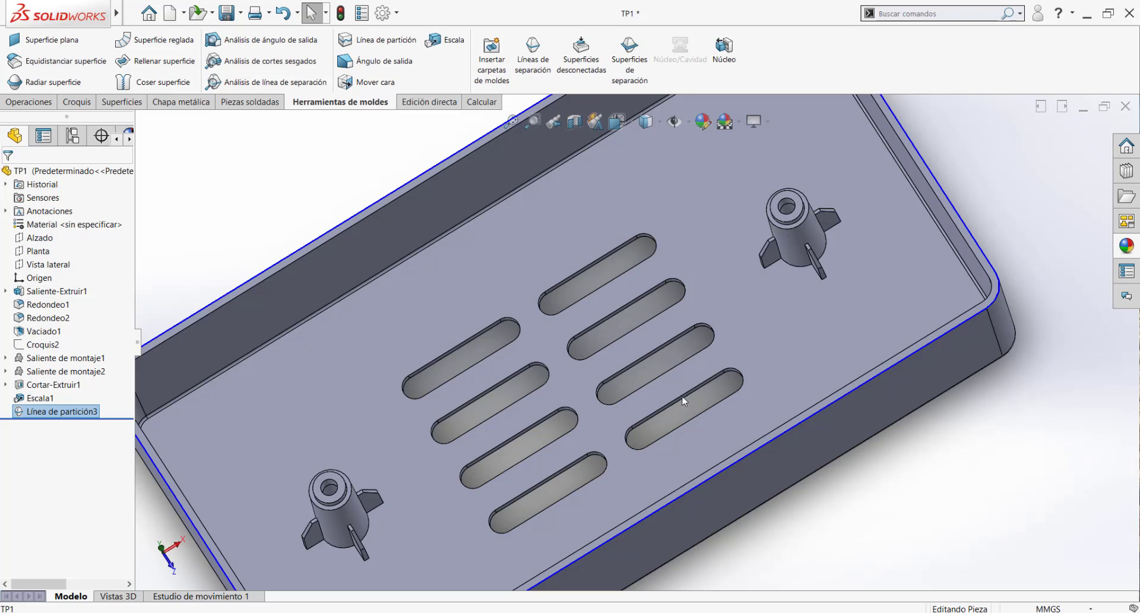
scroll(688, 368, up, 5)
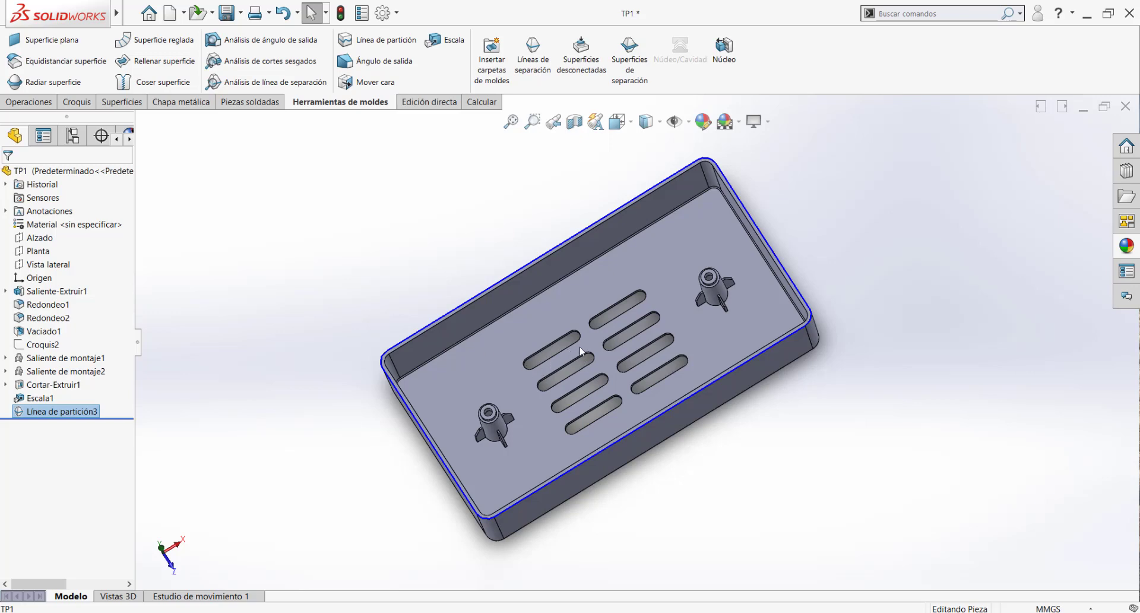
scroll(593, 346, down, 5)
scroll(563, 346, down, 1)
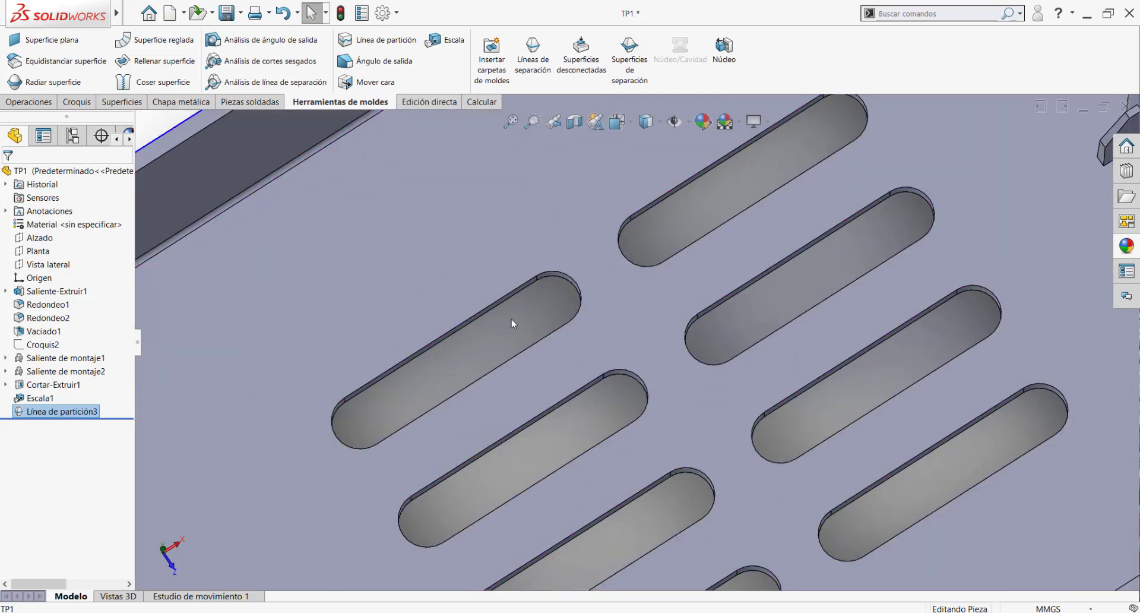
scroll(519, 334, up, 2)
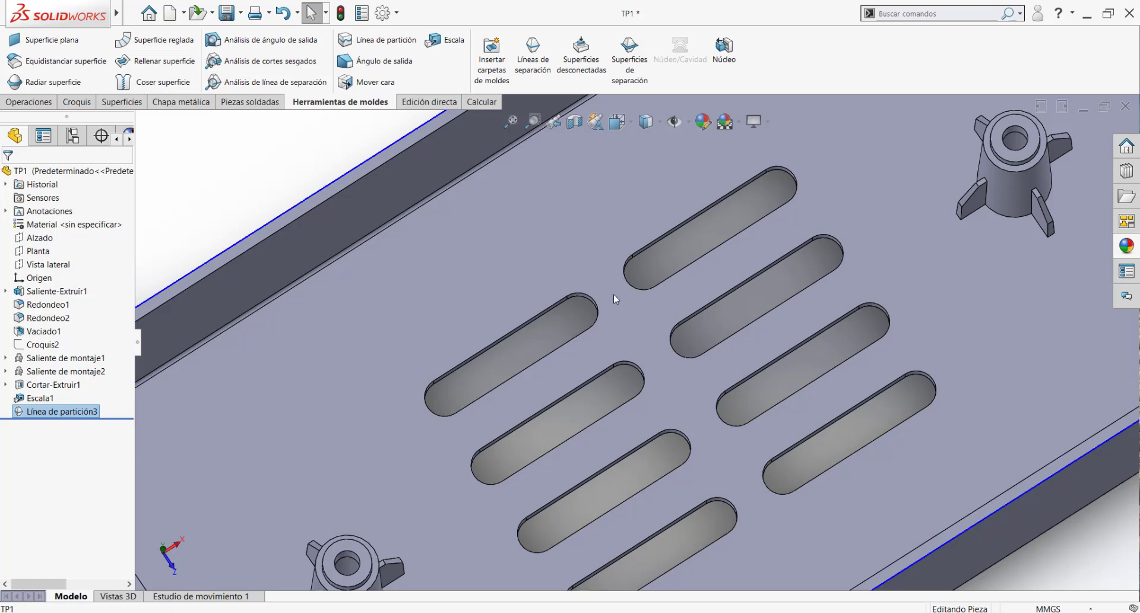
scroll(618, 297, up, 2)
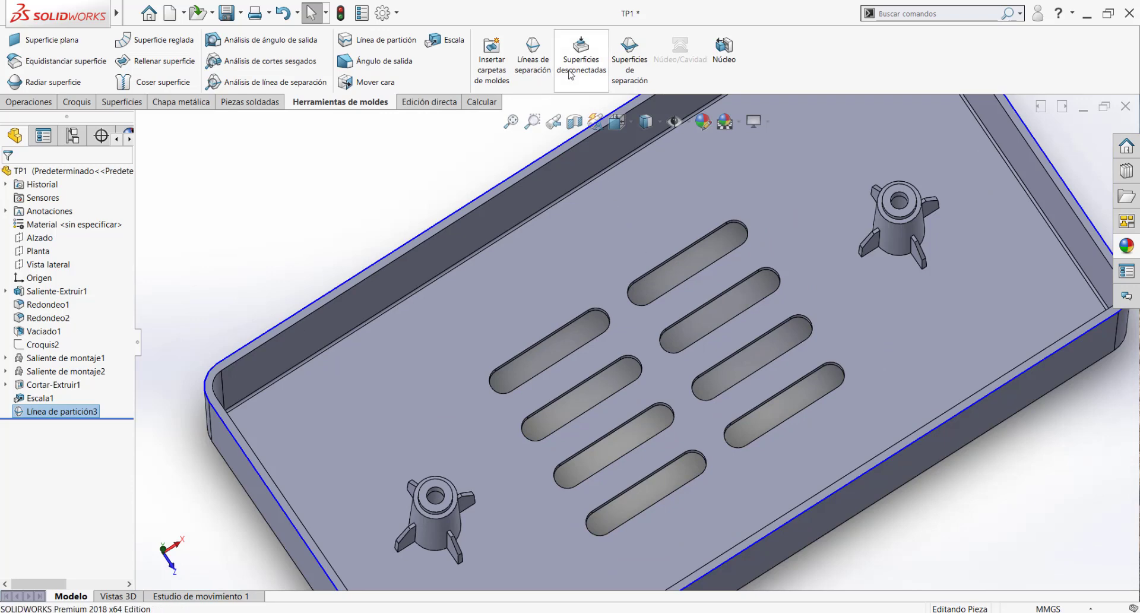
scroll(680, 221, up, 2)
middle_drag(736, 295, 721, 282)
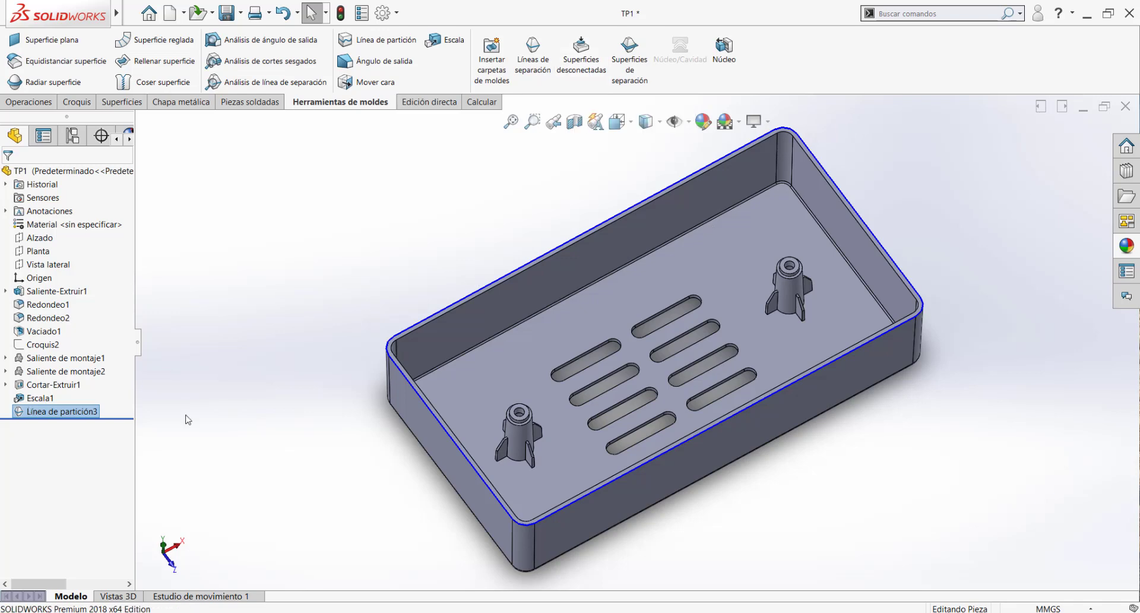
Start a Shut-Off Surfaces feature for the tray's openings and review the complete list of its preselected edges.
click(582, 59)
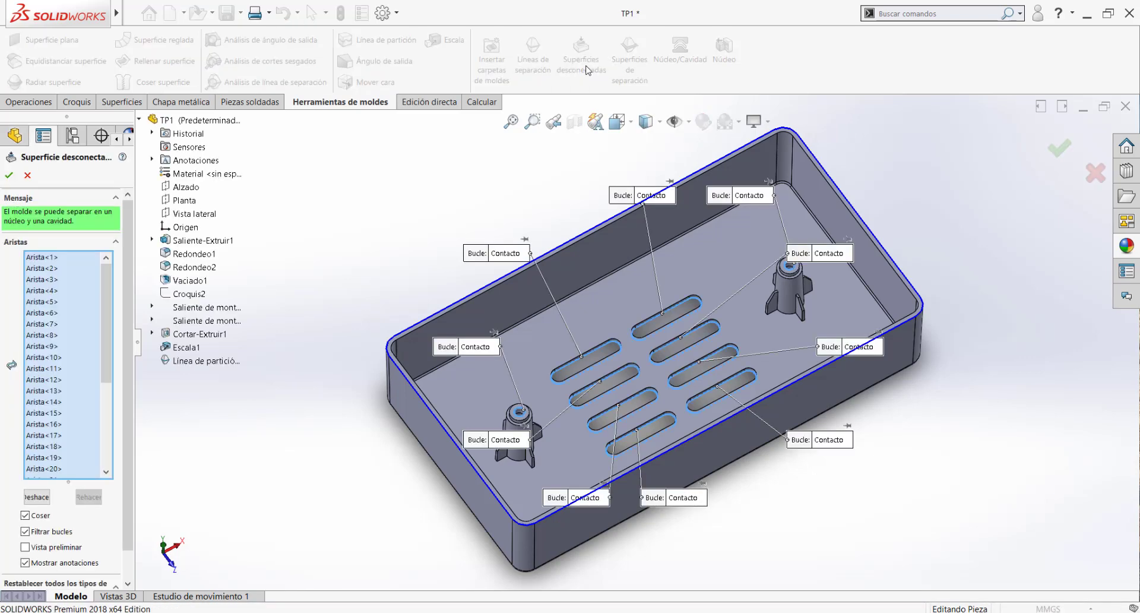
scroll(69, 282, down, 3)
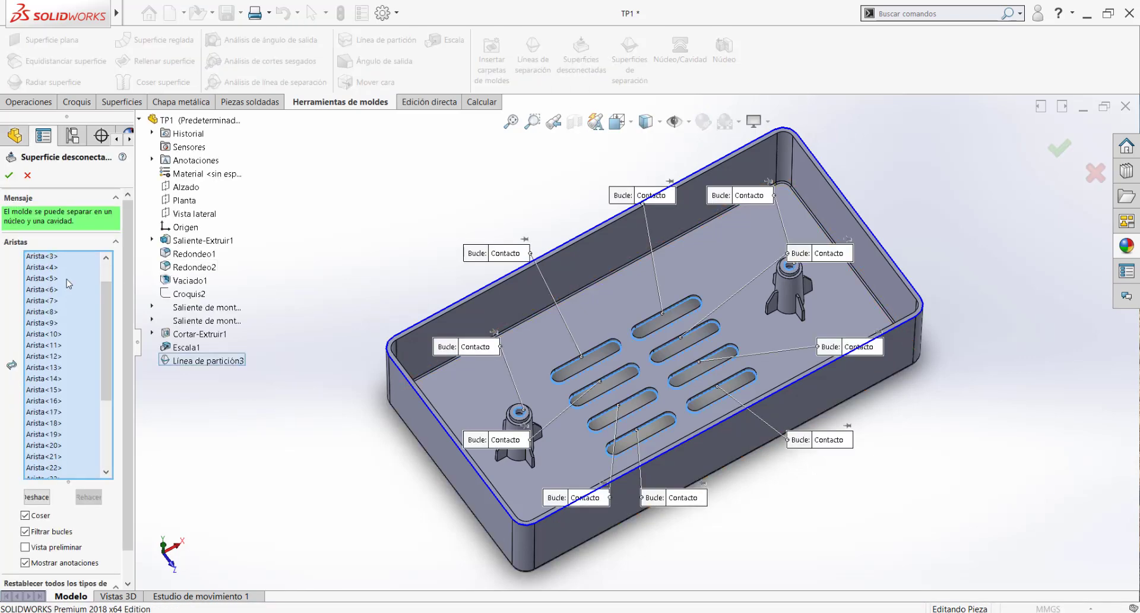
scroll(69, 285, down, 2)
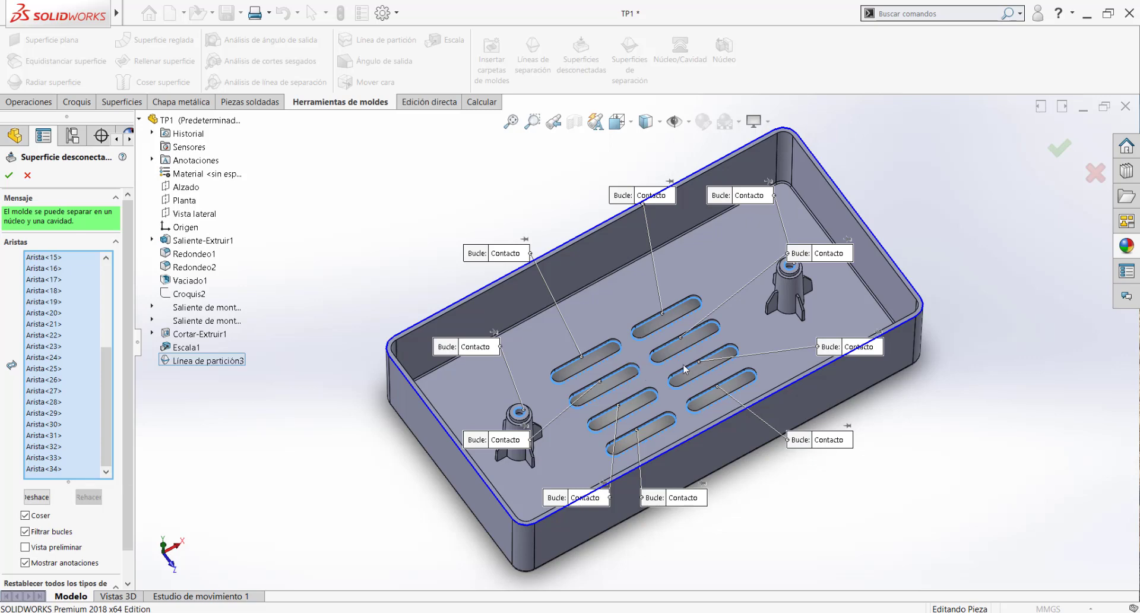
Examine the shut-off edge loops and their contact labels around the floor slots and boss holes from inside the tray.
scroll(705, 370, down, 5)
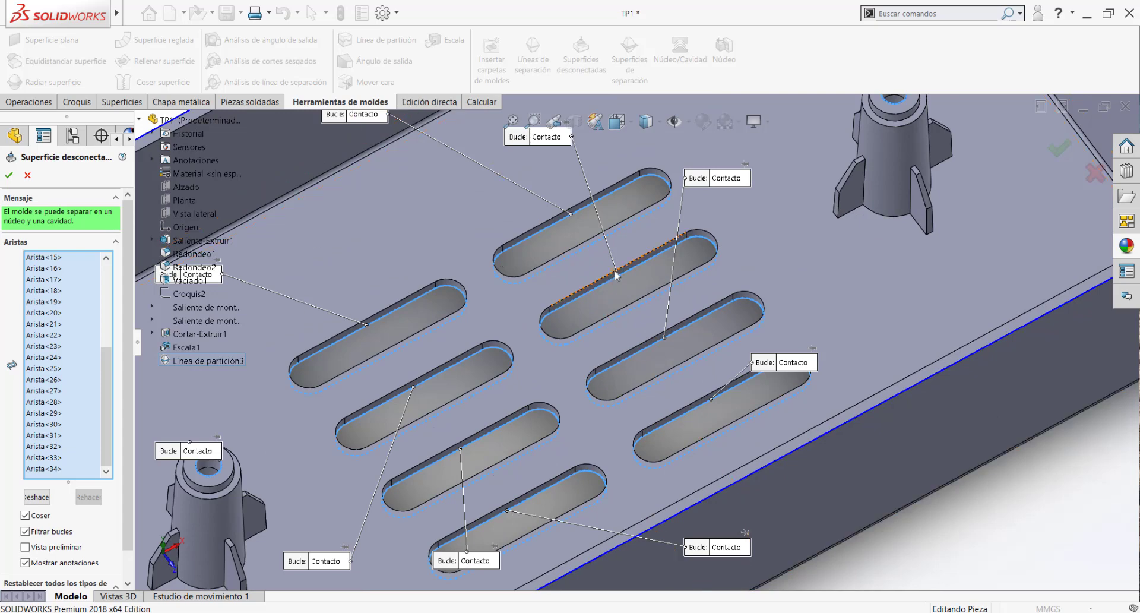
scroll(682, 279, up, 3)
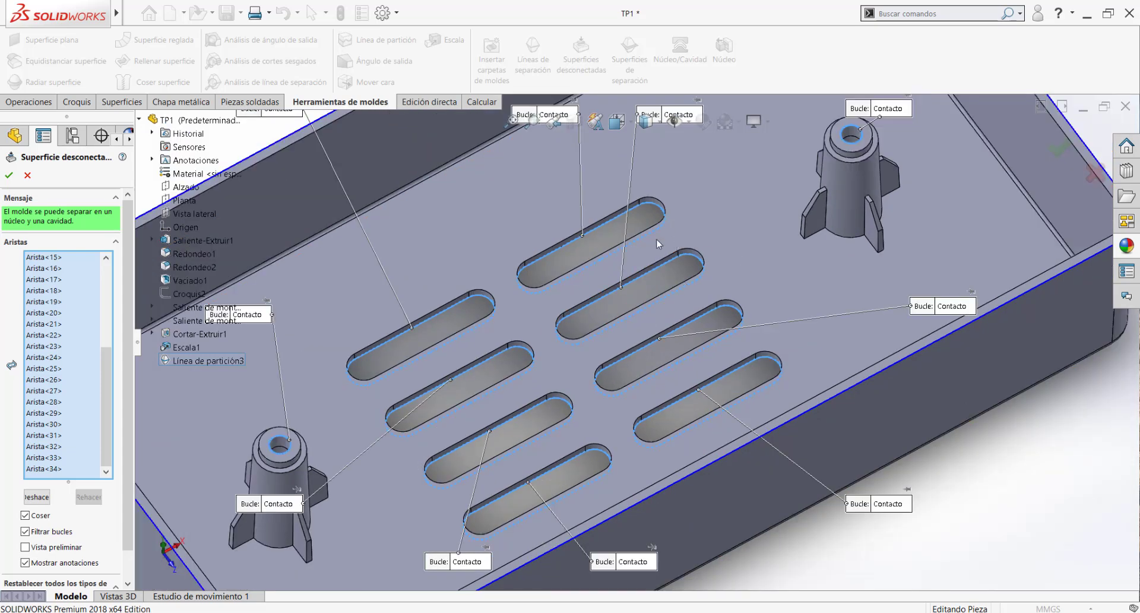
scroll(570, 248, down, 3)
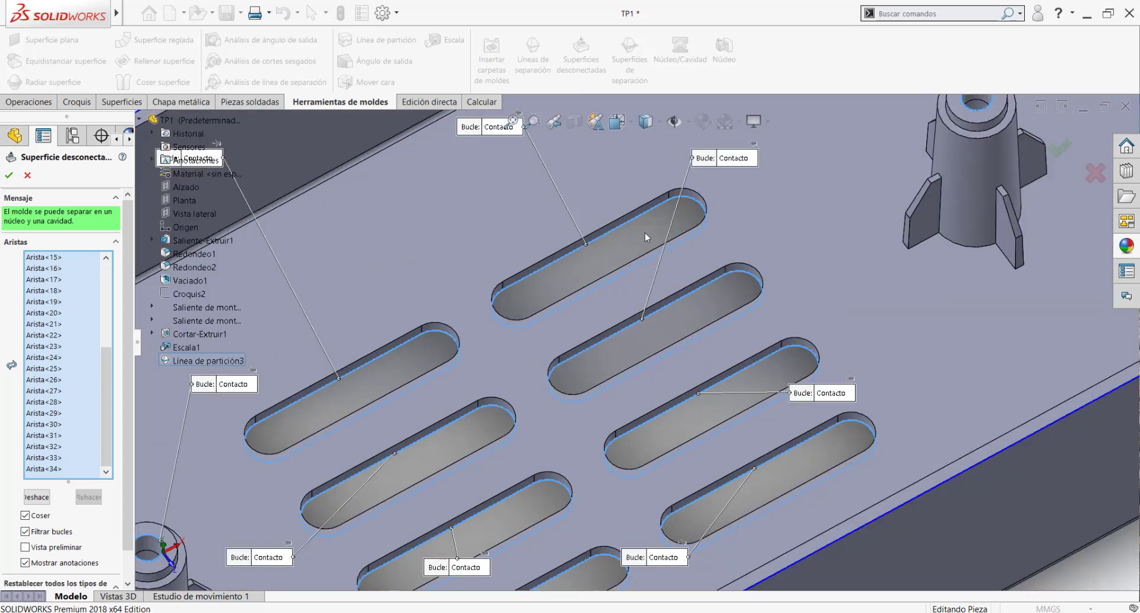
scroll(893, 184, up, 1)
middle_drag(900, 177, 889, 207)
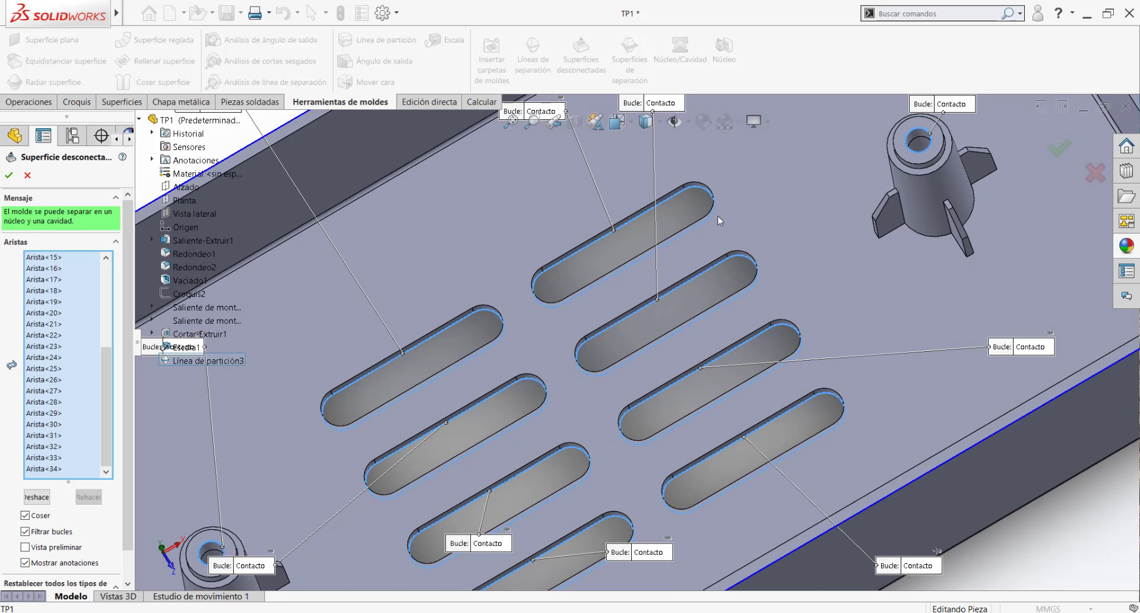
scroll(671, 255, up, 3)
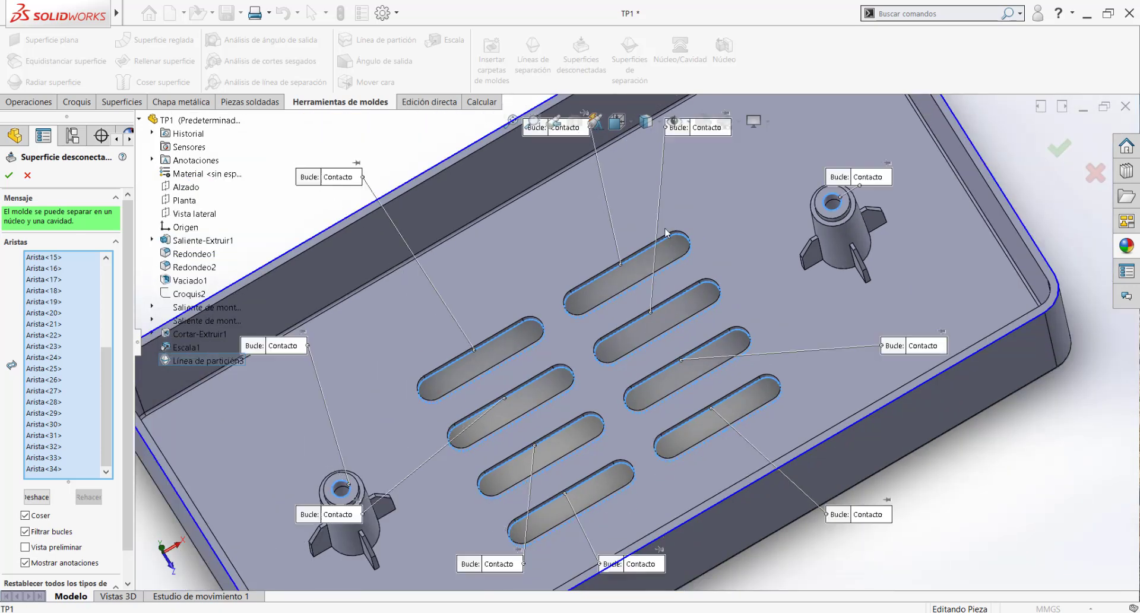
scroll(679, 258, down, 3)
scroll(679, 259, down, 4)
middle_drag(645, 290, 650, 290)
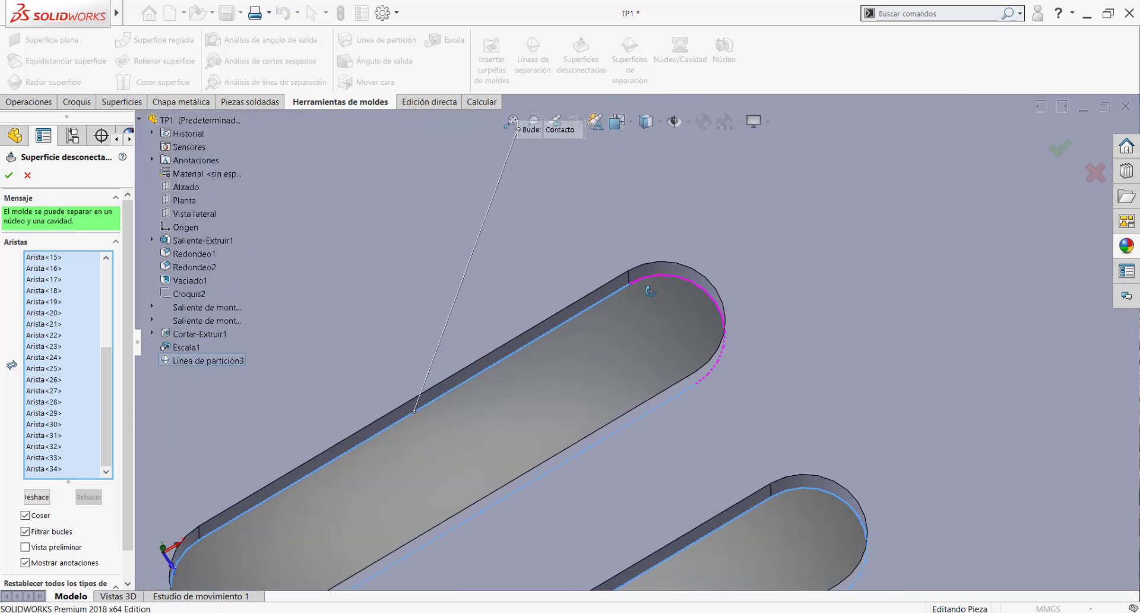
scroll(616, 301, up, 1)
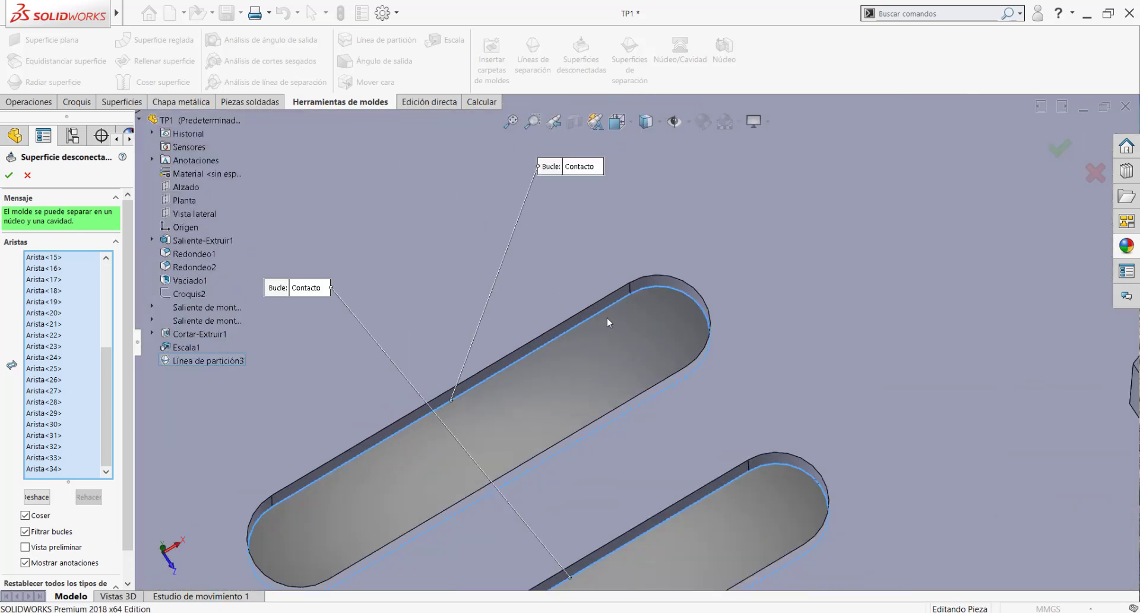
mouse_move(600, 315)
middle_down()
mouse_move(594, 301)
mouse_move(608, 309)
middle_up()
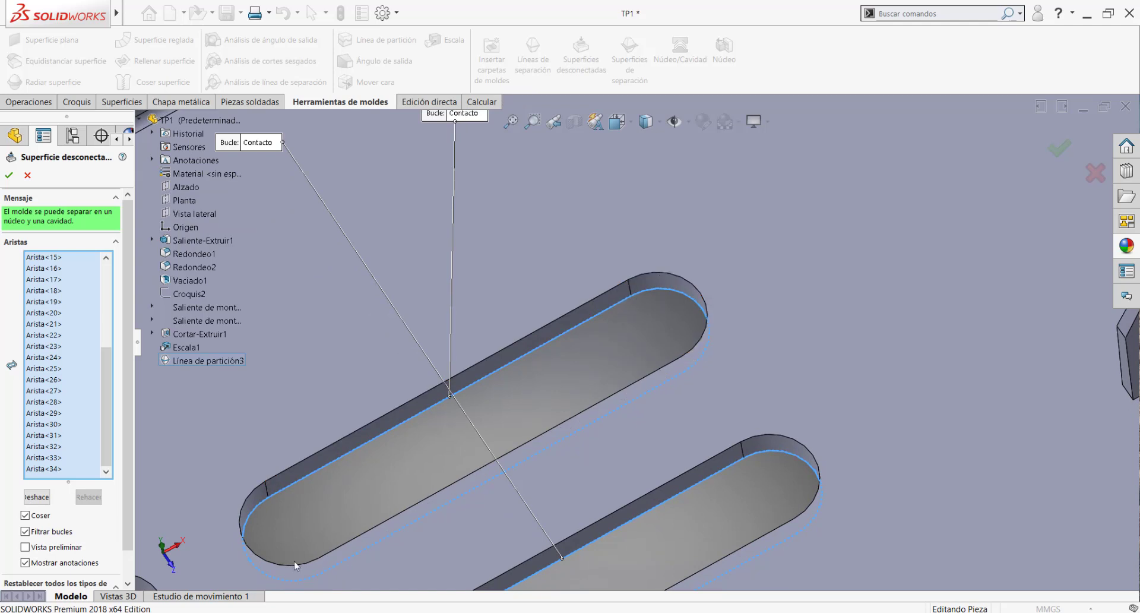
scroll(625, 359, up, 2)
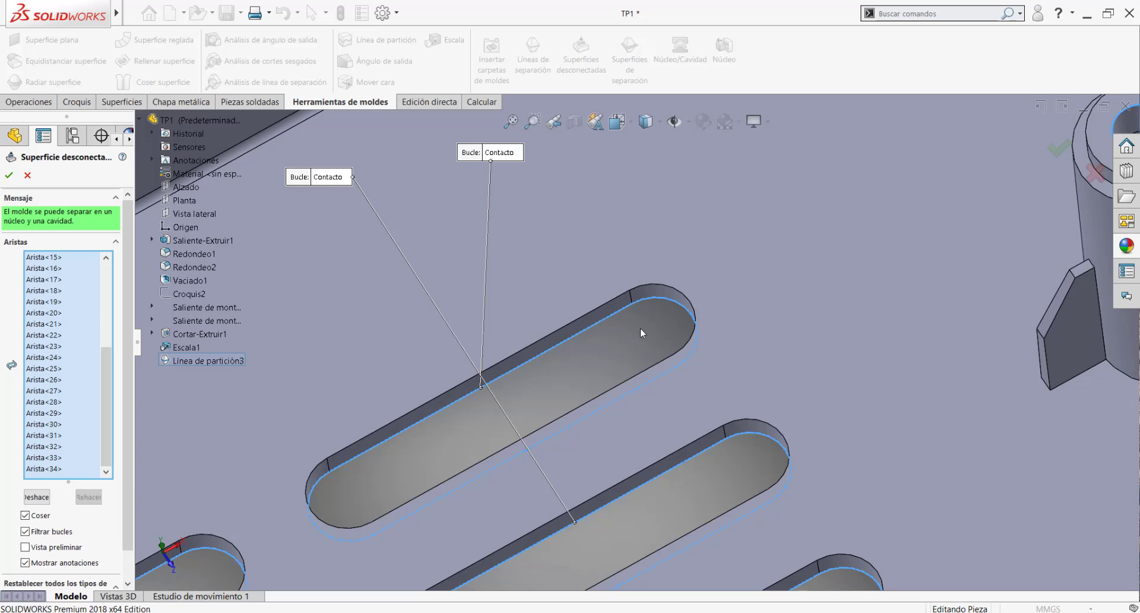
scroll(624, 309, down, 2)
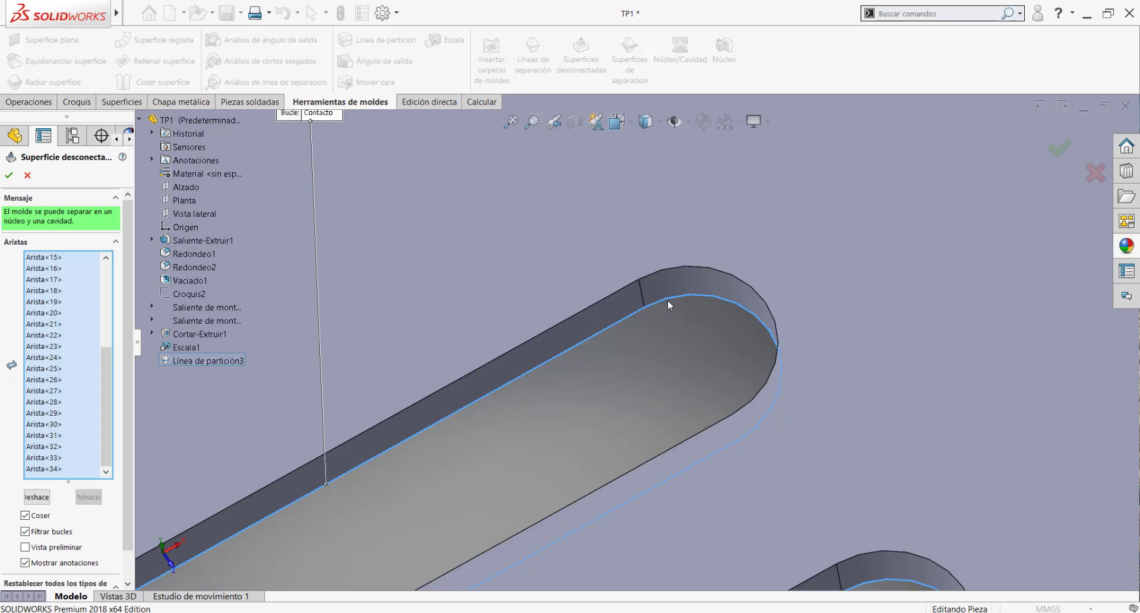
scroll(594, 363, up, 3)
scroll(671, 383, up, 2)
Examine the shut-off edge loops of the slots and boss holes from the tray's underside, close up and from a distance.
middle_drag(670, 382, 617, 142)
middle_drag(687, 172, 729, 324)
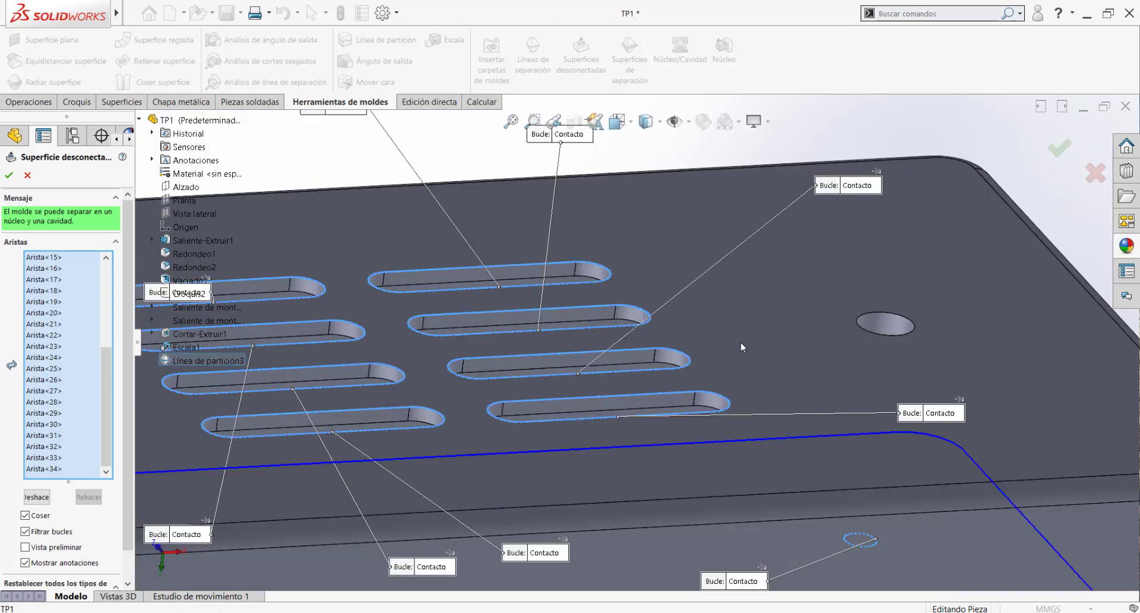
scroll(701, 336, down, 6)
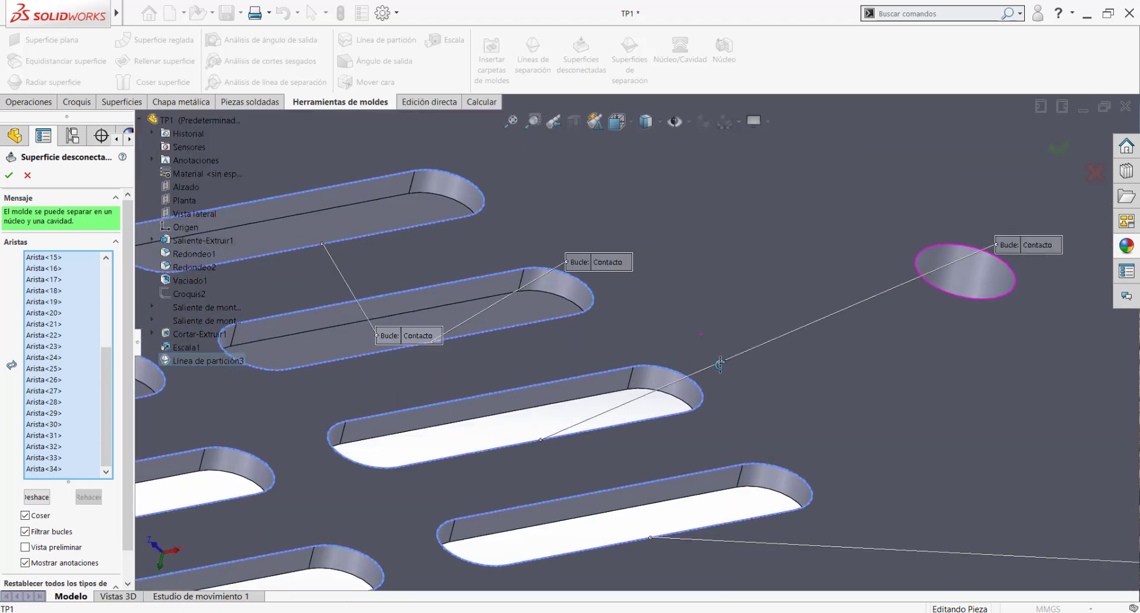
scroll(763, 359, up, 5)
scroll(704, 364, down, 2)
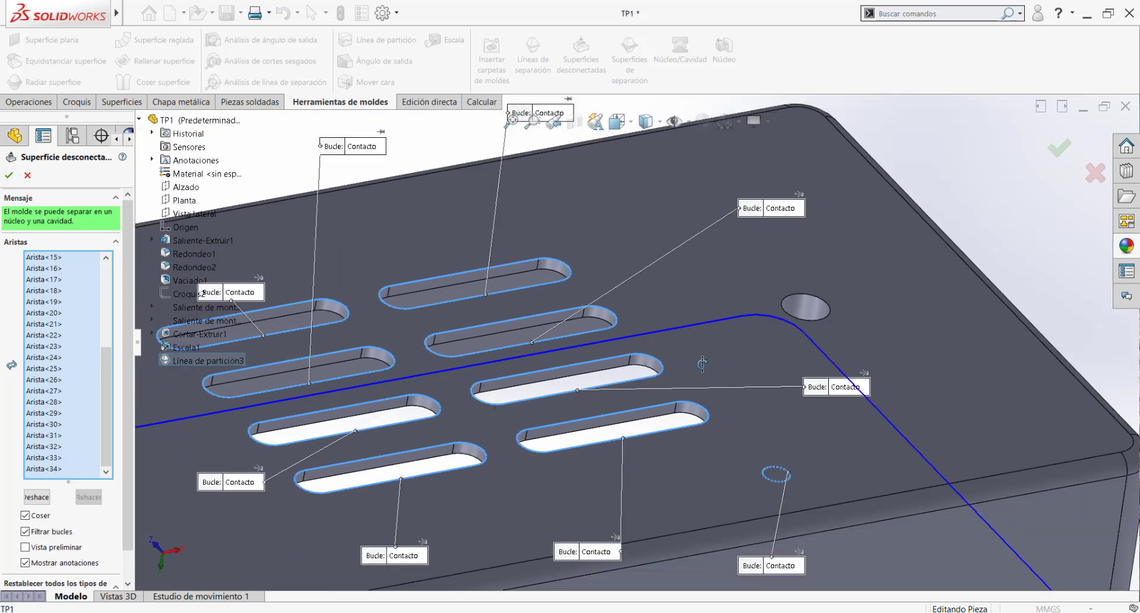
middle_drag(702, 363, 722, 316)
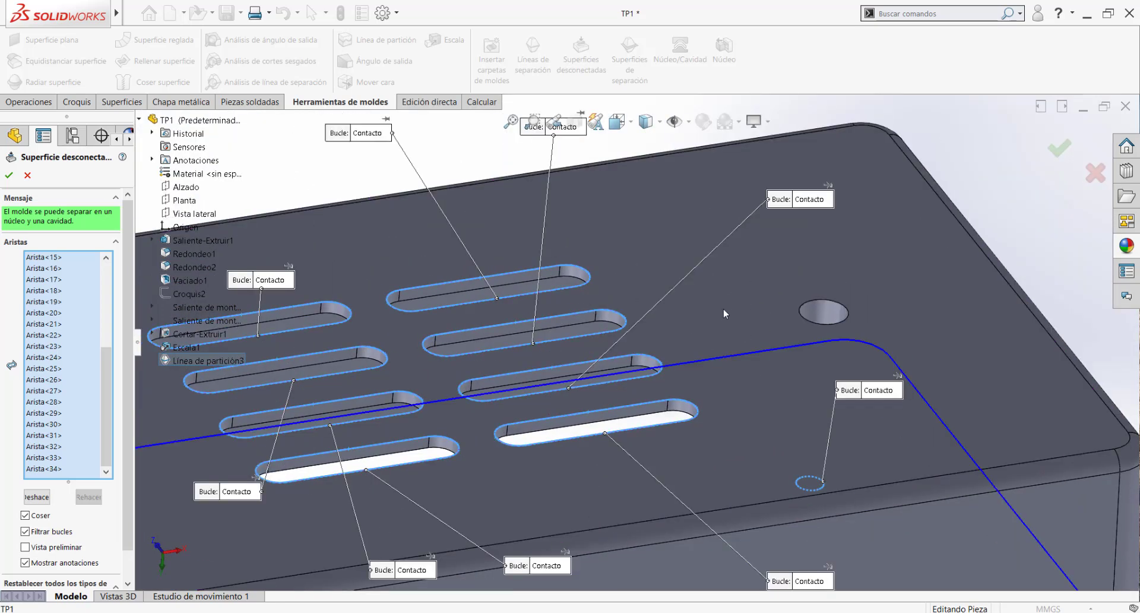
scroll(694, 338, down, 3)
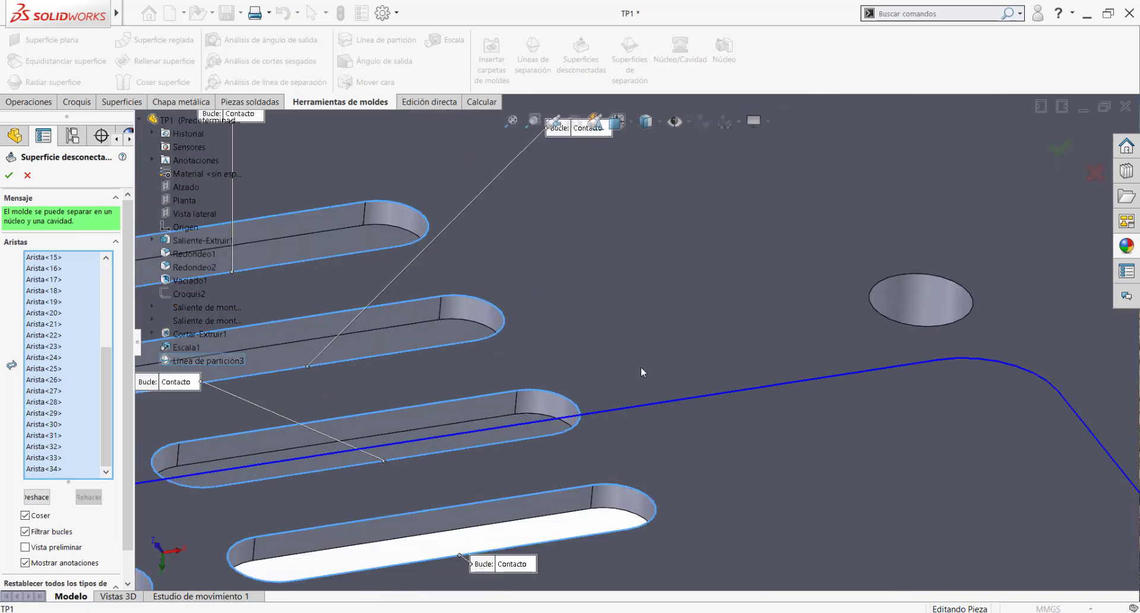
scroll(624, 389, up, 3)
scroll(618, 368, down, 3)
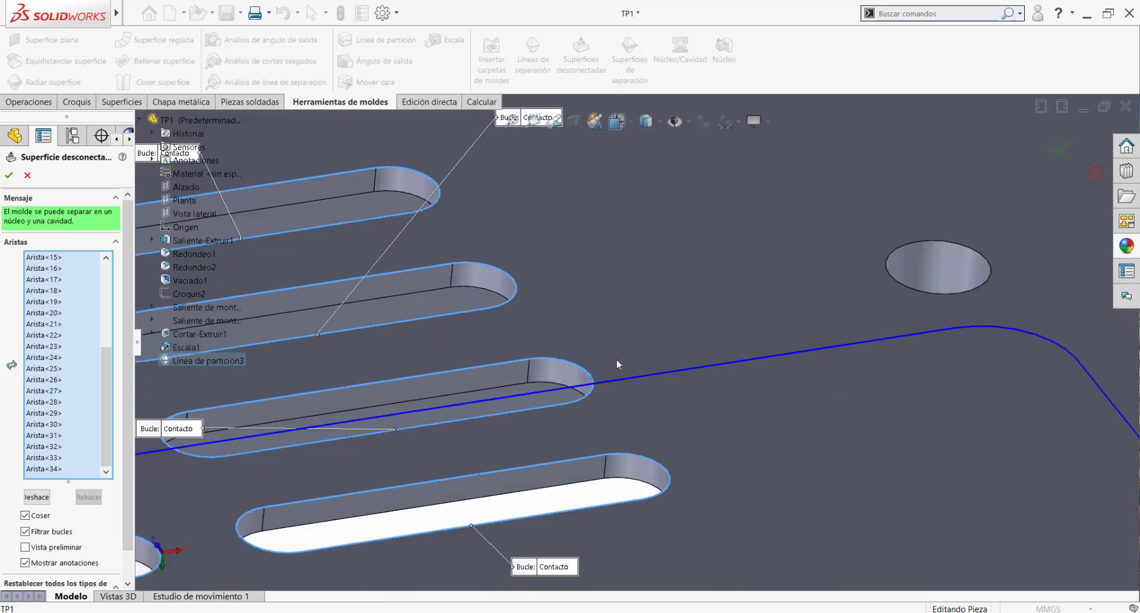
scroll(690, 313, up, 4)
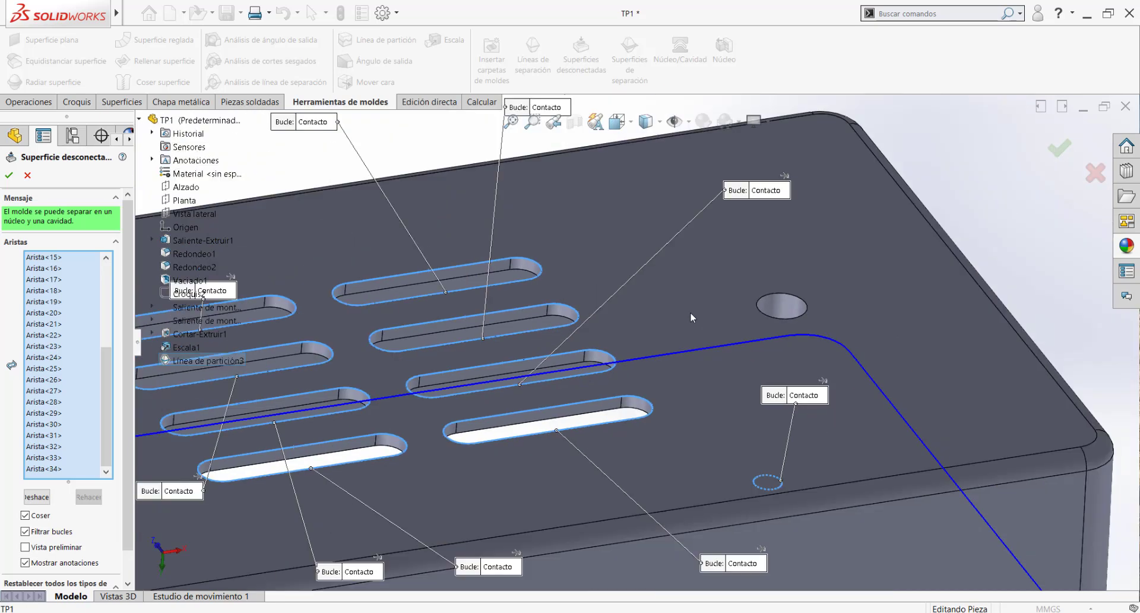
scroll(673, 323, down, 3)
scroll(615, 359, down, 5)
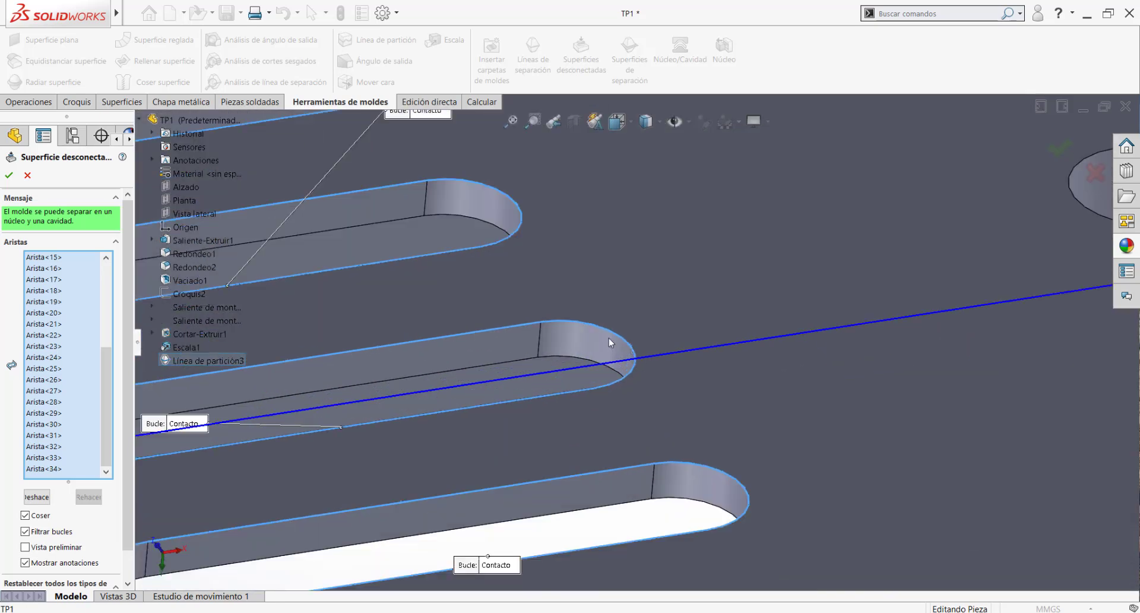
scroll(659, 363, up, 5)
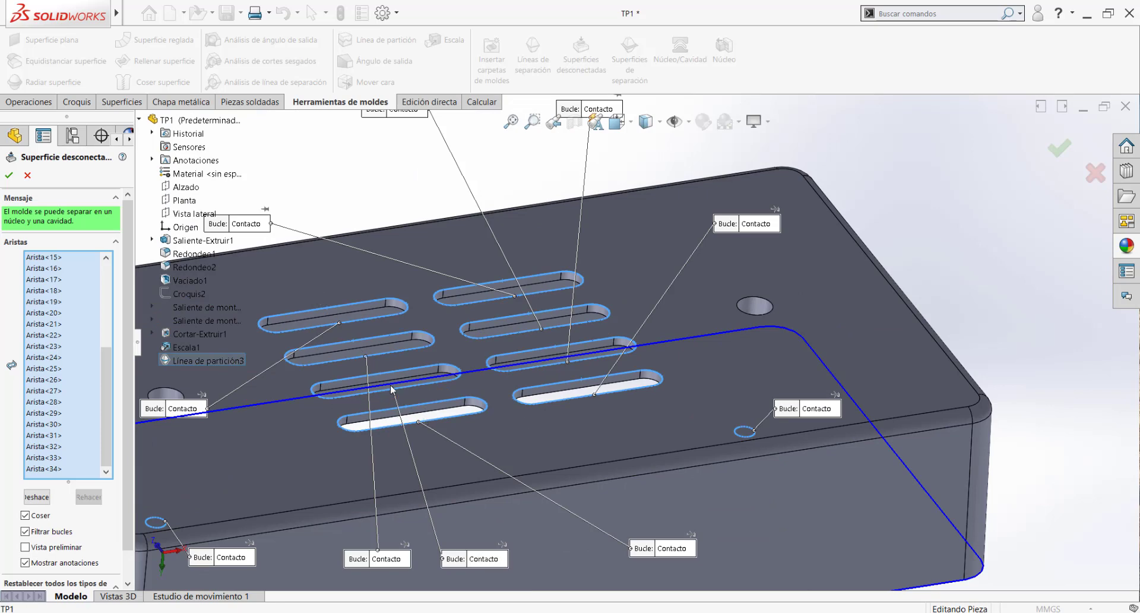
scroll(413, 361, down, 3)
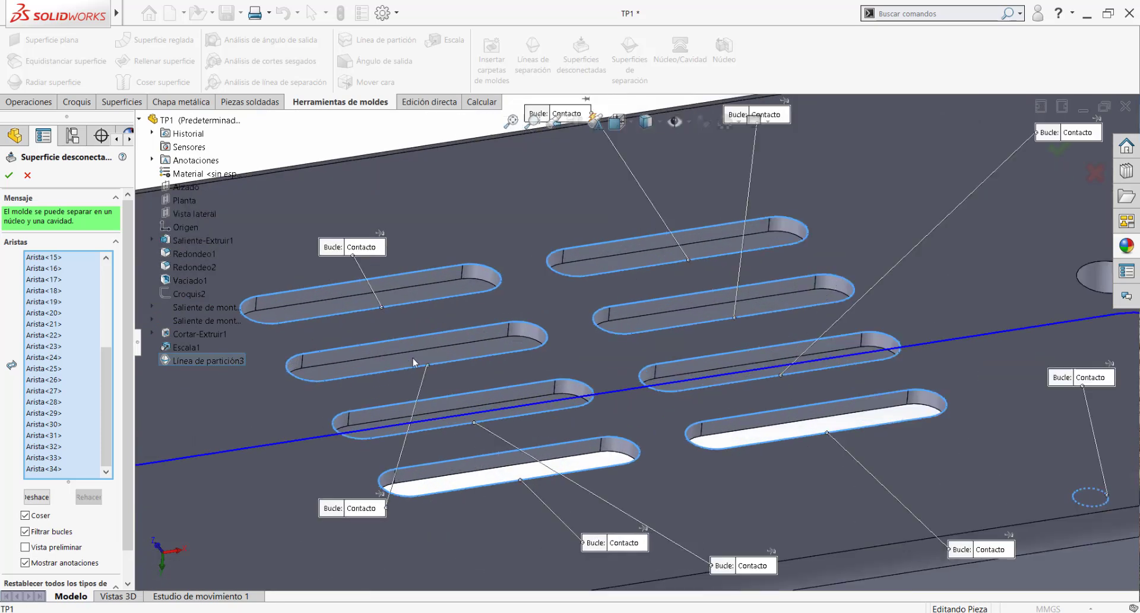
Examine the floor slots' shut-off edge loops from the underside and inside the tray, and cancel the Shut-Off Surfaces feature.
scroll(517, 350, down, 2)
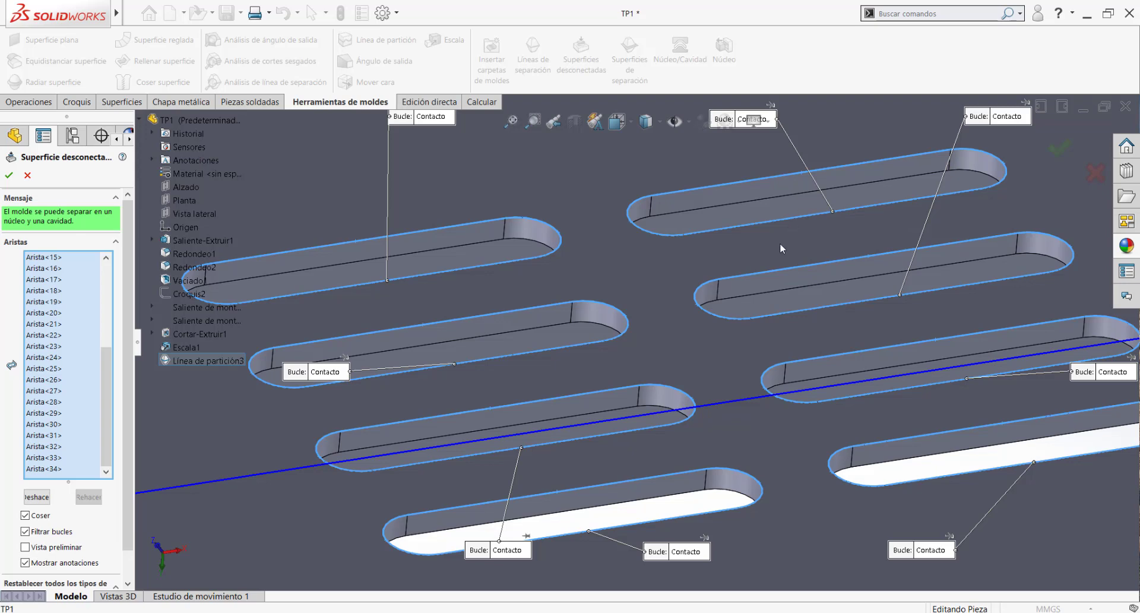
scroll(779, 243, up, 4)
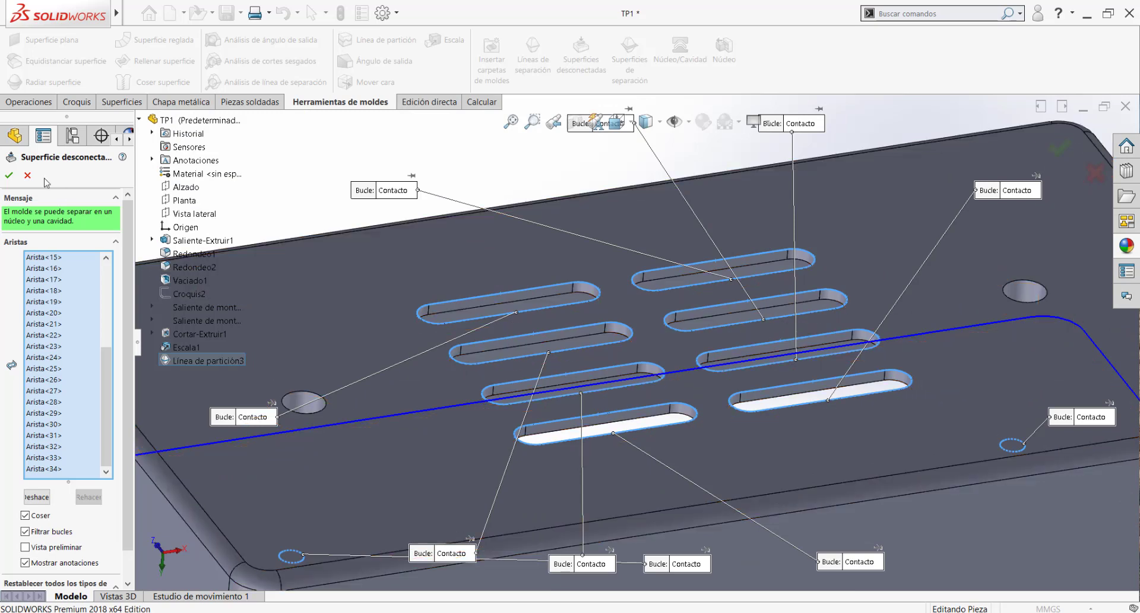
scroll(584, 348, up, 3)
middle_drag(637, 362, 639, 401)
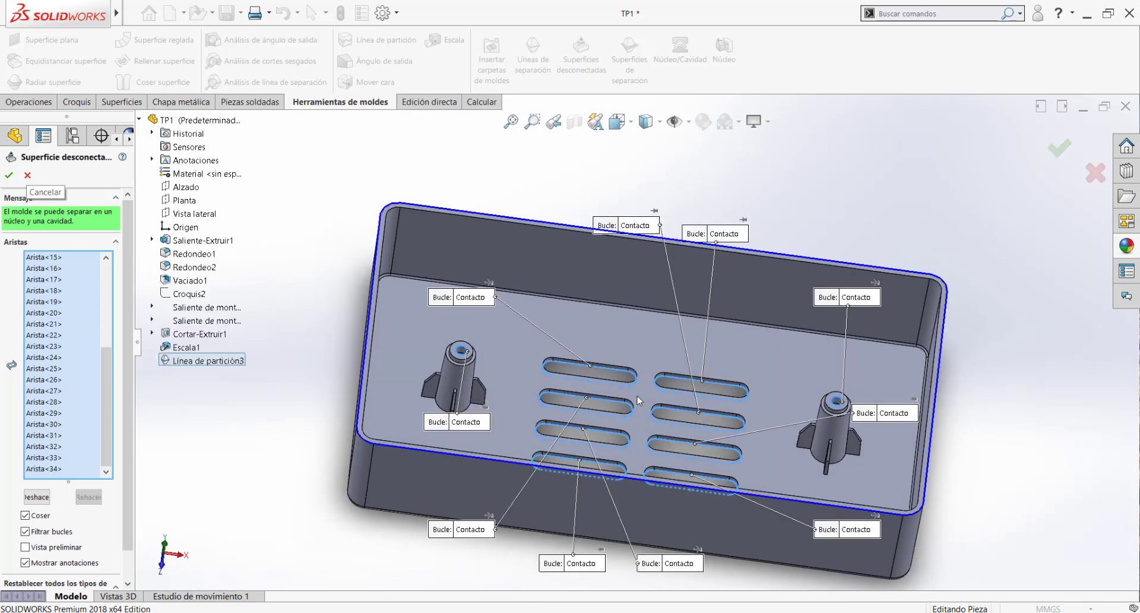
scroll(639, 401, down, 4)
scroll(595, 303, down, 3)
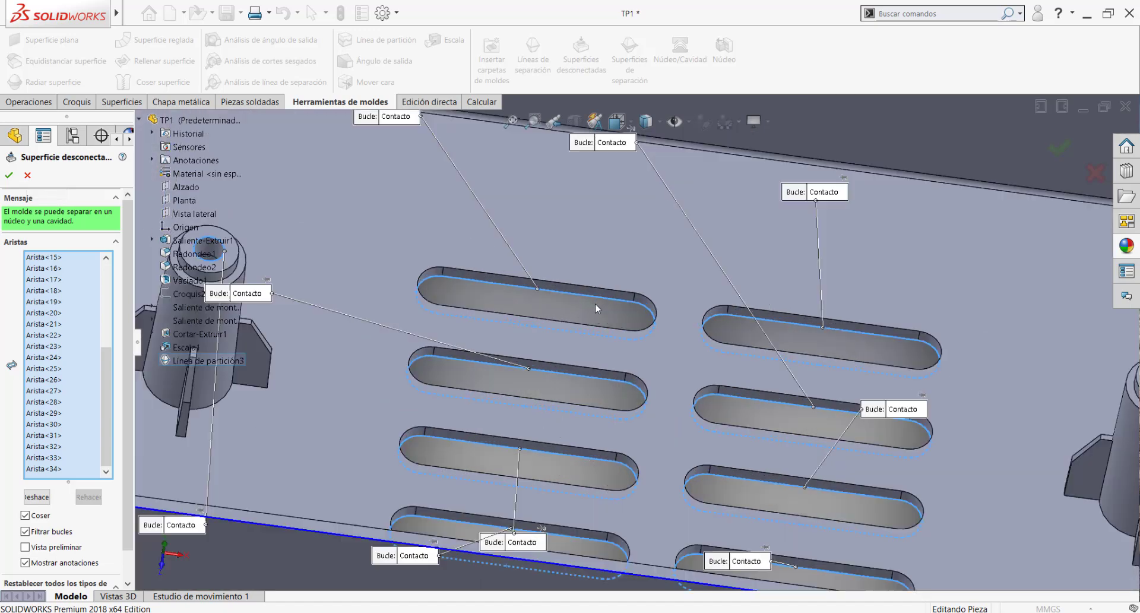
scroll(631, 302, up, 2)
middle_drag(639, 350, 755, 264)
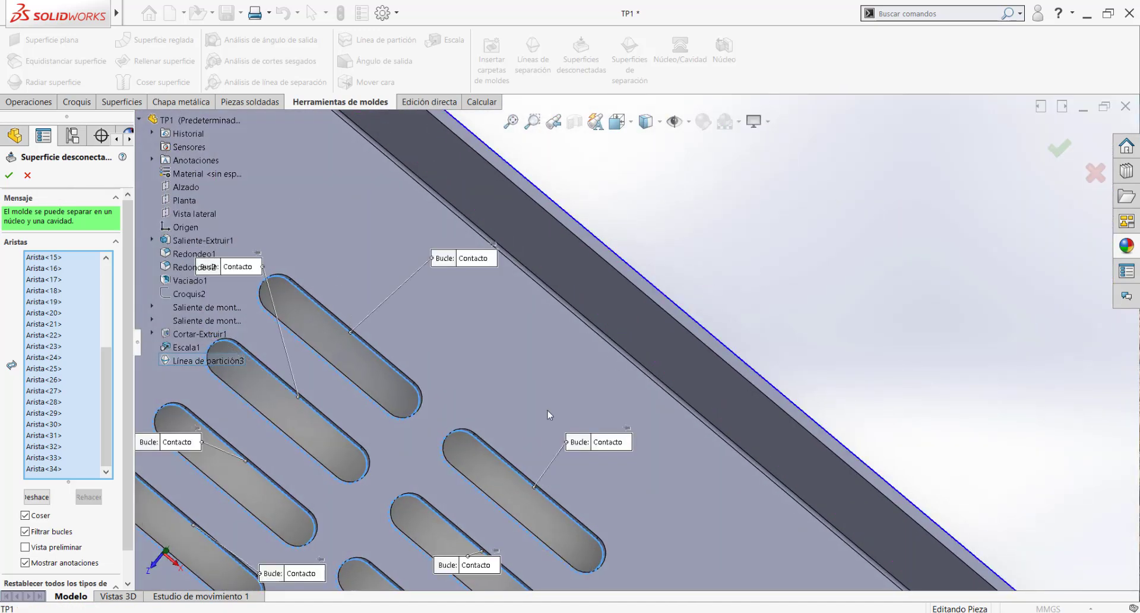
scroll(547, 415, up, 5)
scroll(463, 408, down, 5)
click(27, 175)
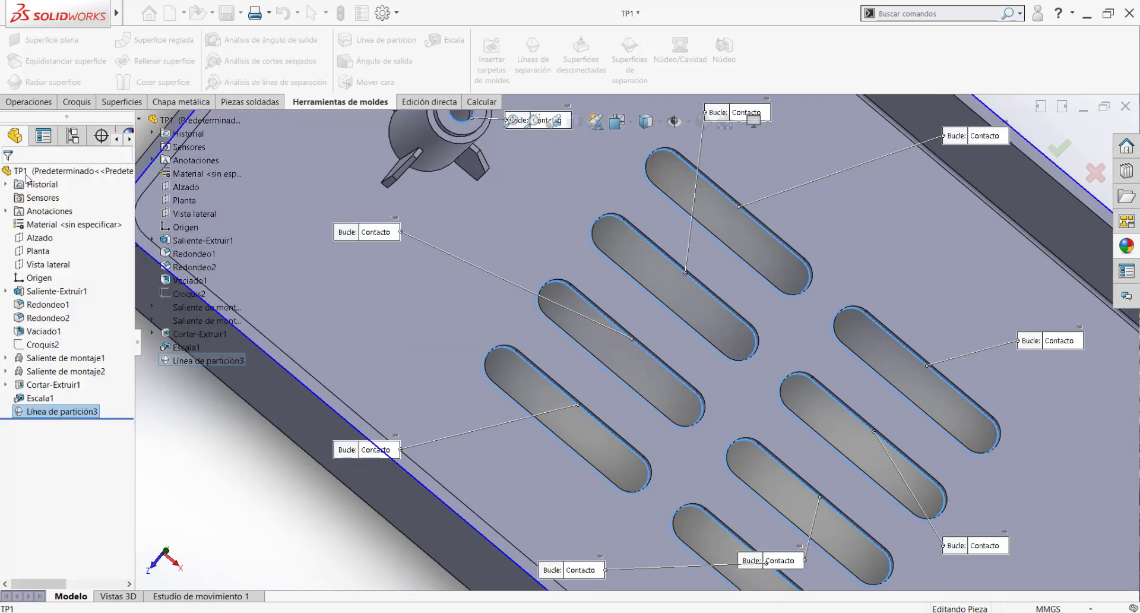
Inspect the floor slots, open the sketch of their extruded cut for review, and exit it without changes.
scroll(563, 244, up, 2)
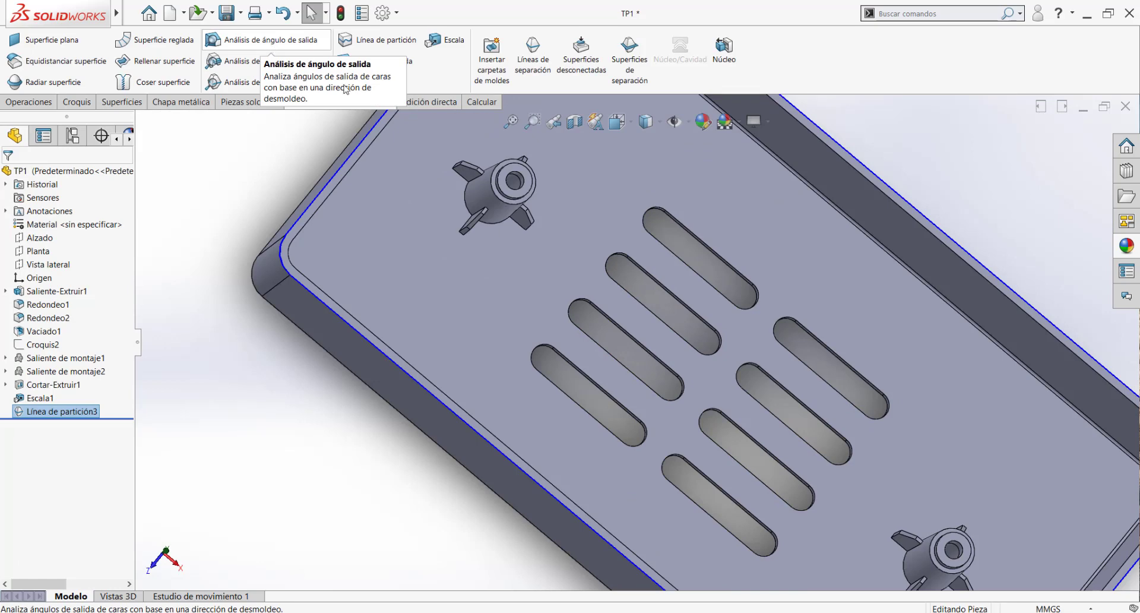
middle_drag(764, 340, 734, 268)
scroll(748, 292, down, 3)
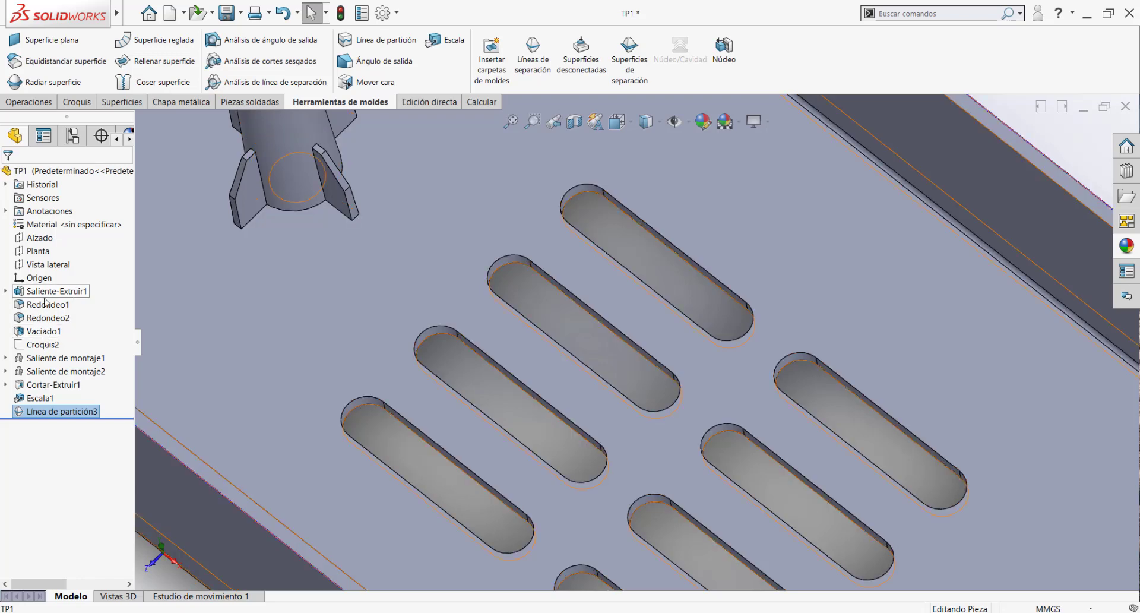
click(42, 390)
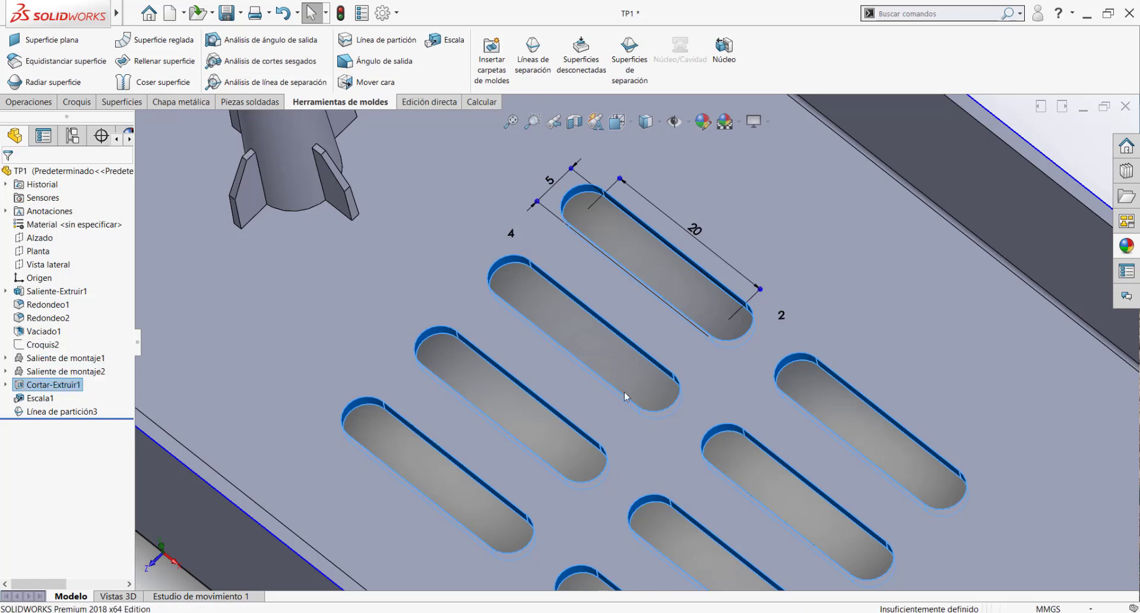
scroll(694, 383, up, 6)
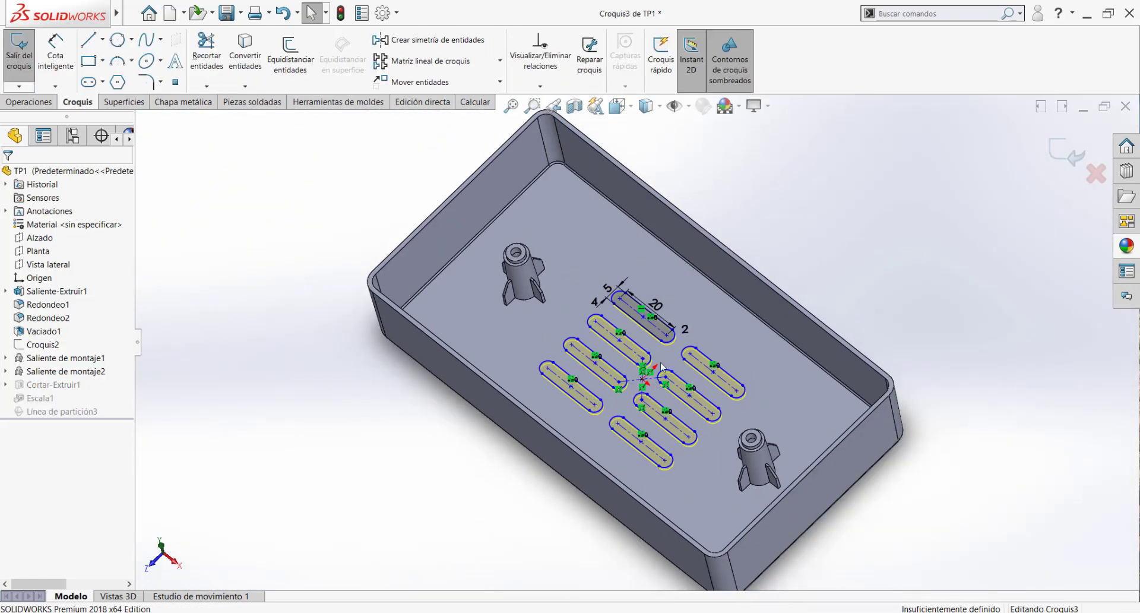
mouse_move(660, 365)
middle_down()
mouse_move(628, 222)
mouse_move(646, 196)
mouse_move(705, 230)
mouse_move(711, 328)
middle_up()
scroll(582, 410, down, 5)
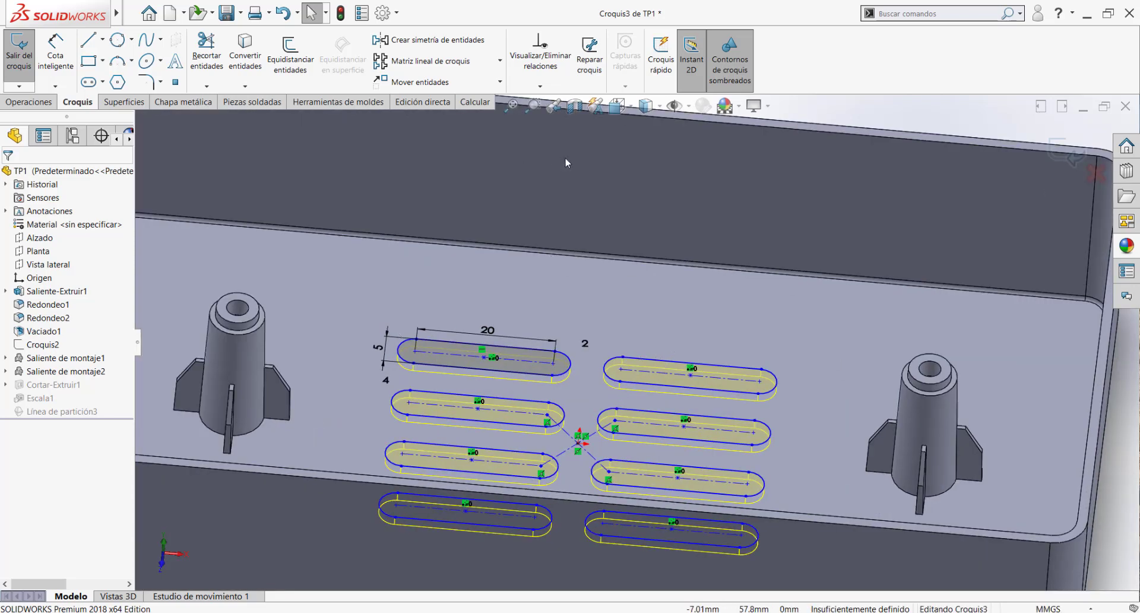
key(f)
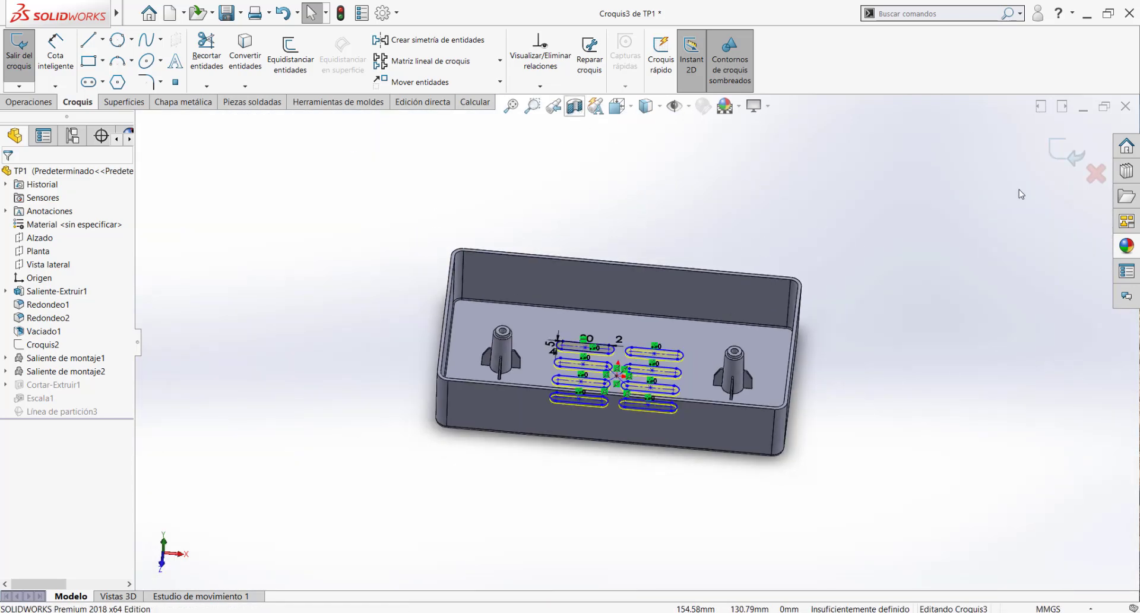
click(1096, 174)
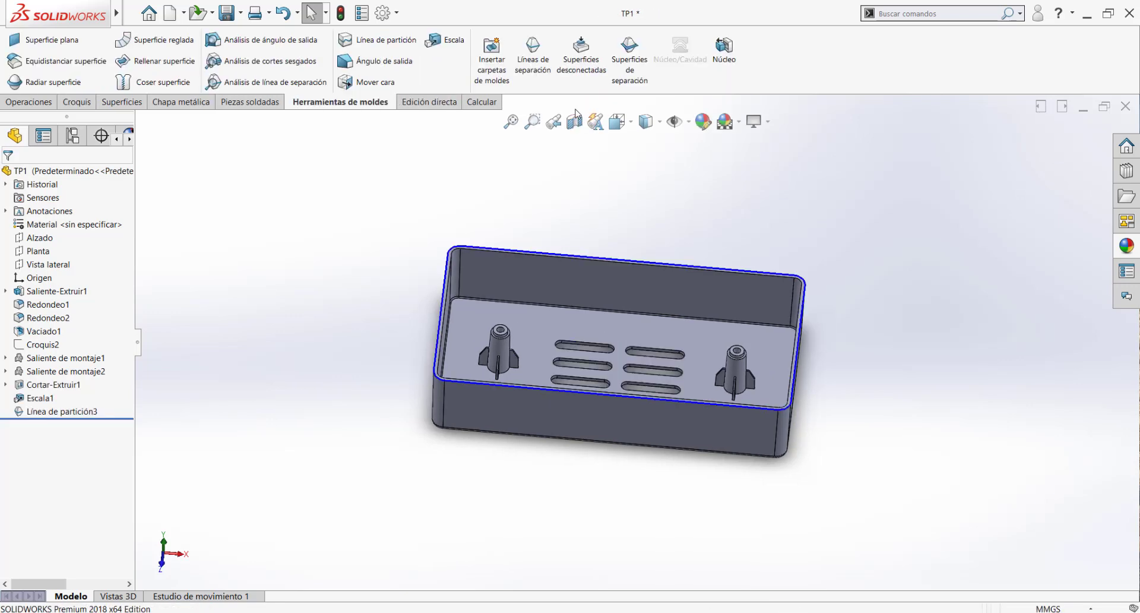
Try a section view of the tray on the Alzado plane and turn it off.
click(574, 125)
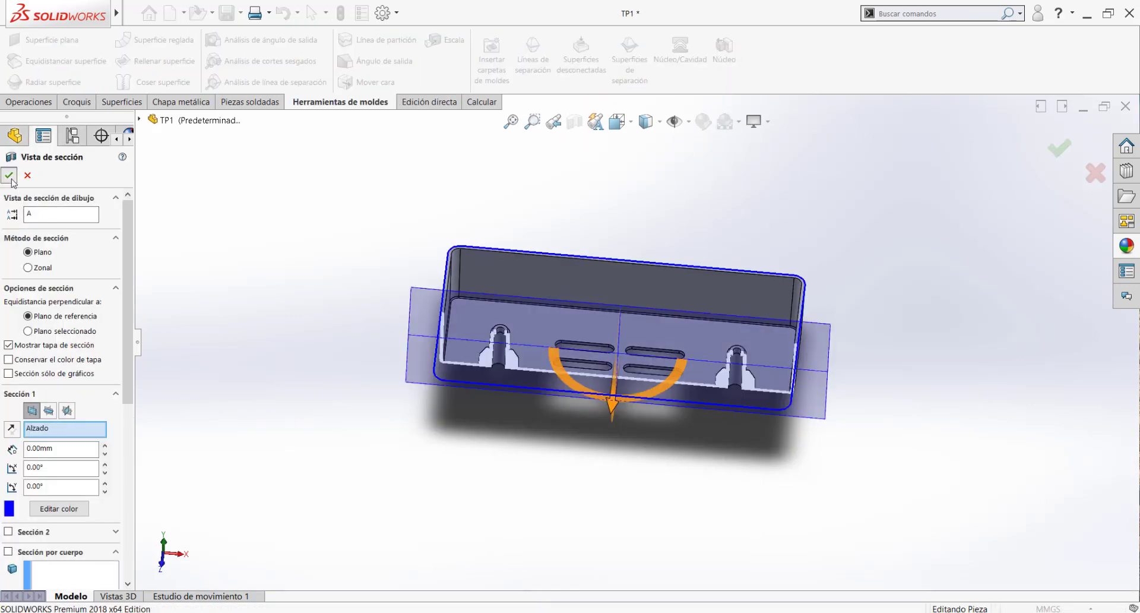
click(9, 174)
scroll(643, 377, down, 5)
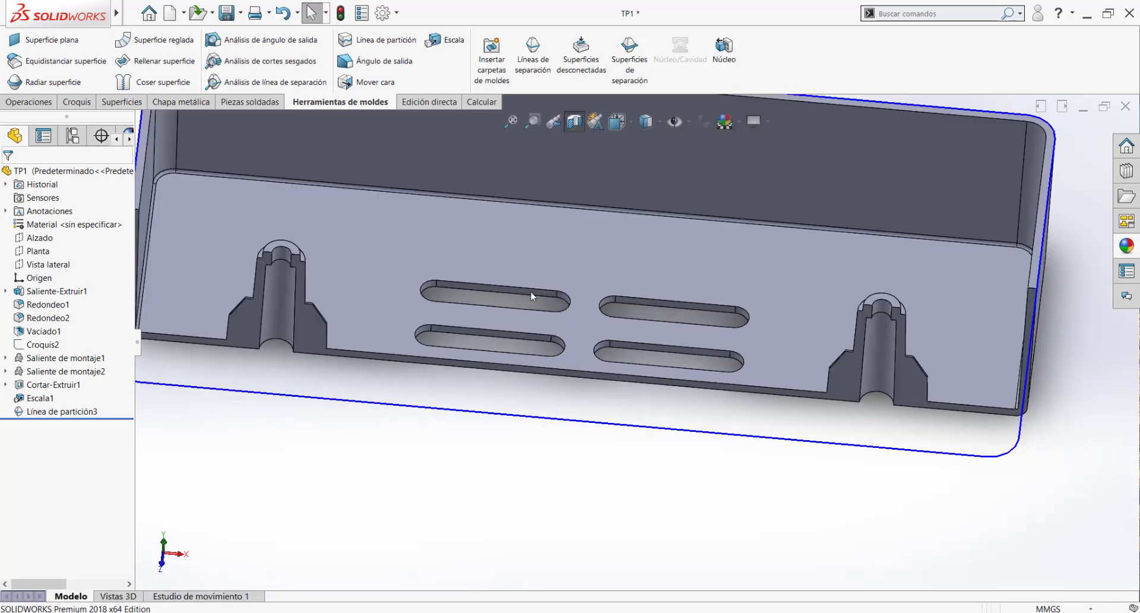
click(574, 122)
Section the tray with the Vista lateral plane shifted into one column of floor slots, and show the section in the right view.
click(574, 122)
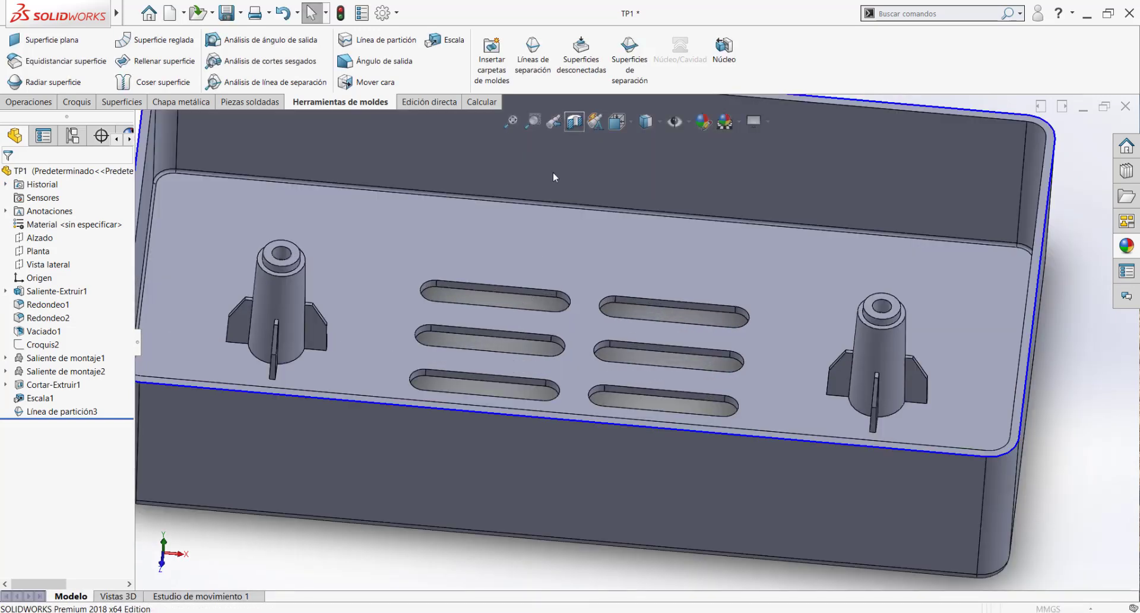
click(66, 411)
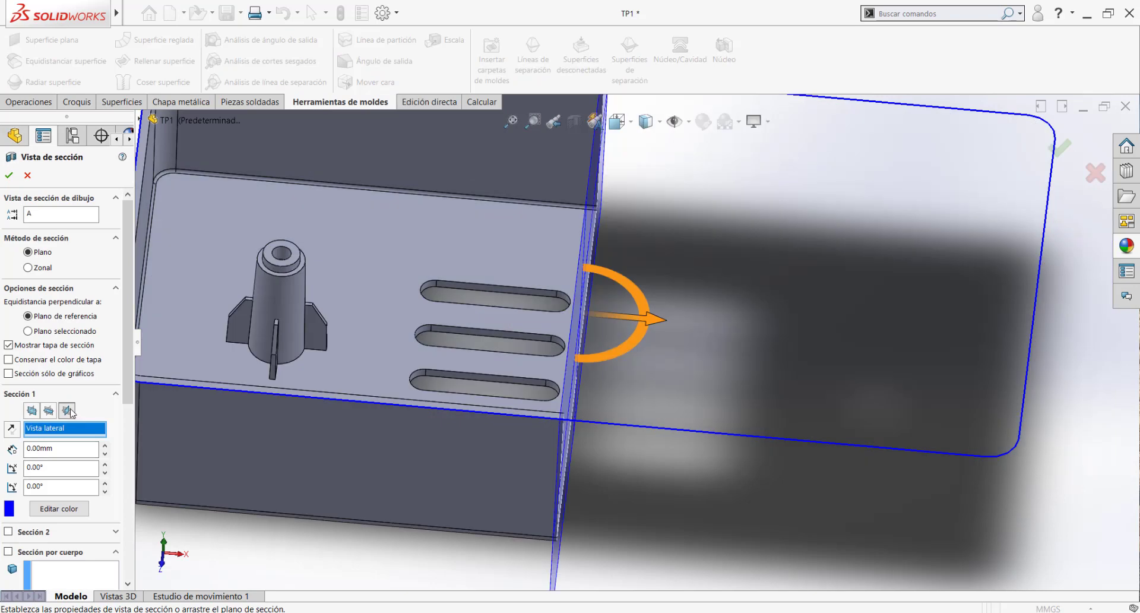
drag(653, 321, 585, 313)
click(8, 176)
scroll(521, 398, up, 4)
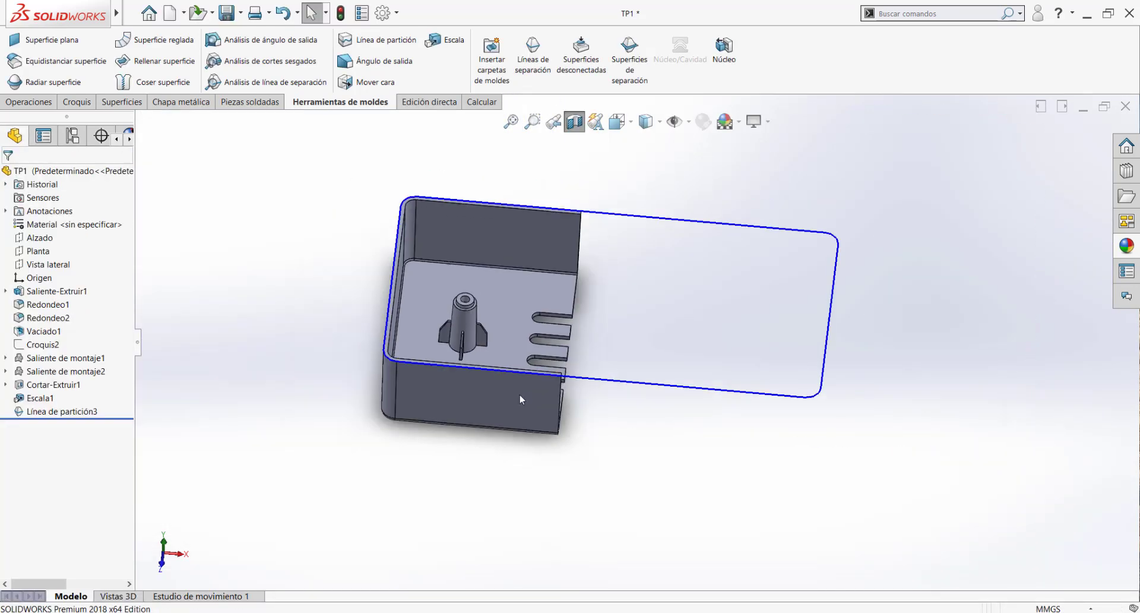
middle_drag(522, 398, 469, 360)
key(space)
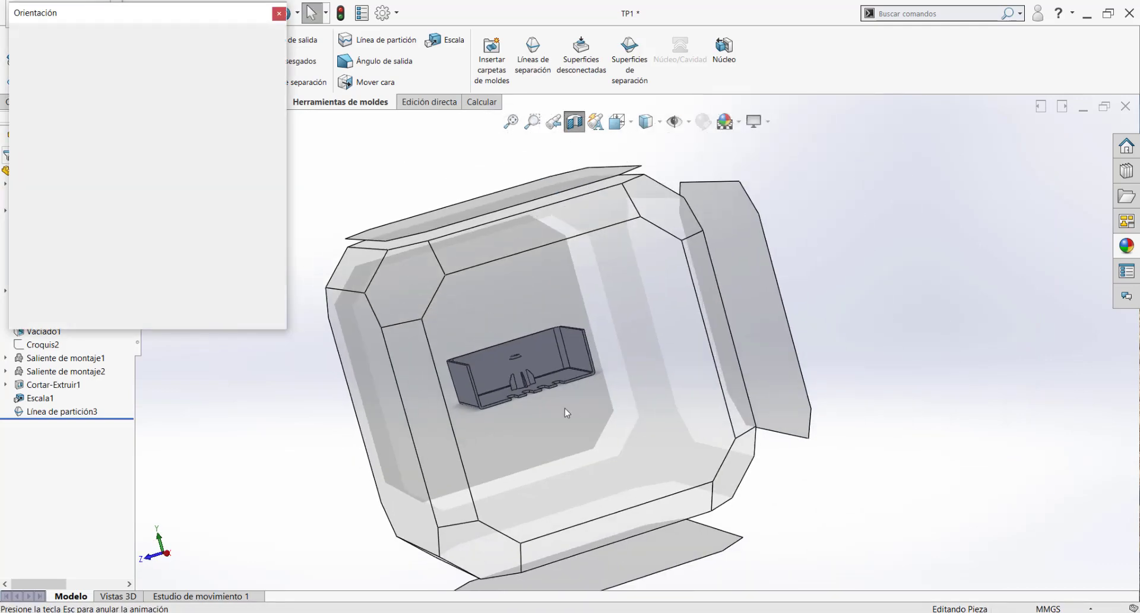
click(515, 436)
scroll(653, 378, down, 3)
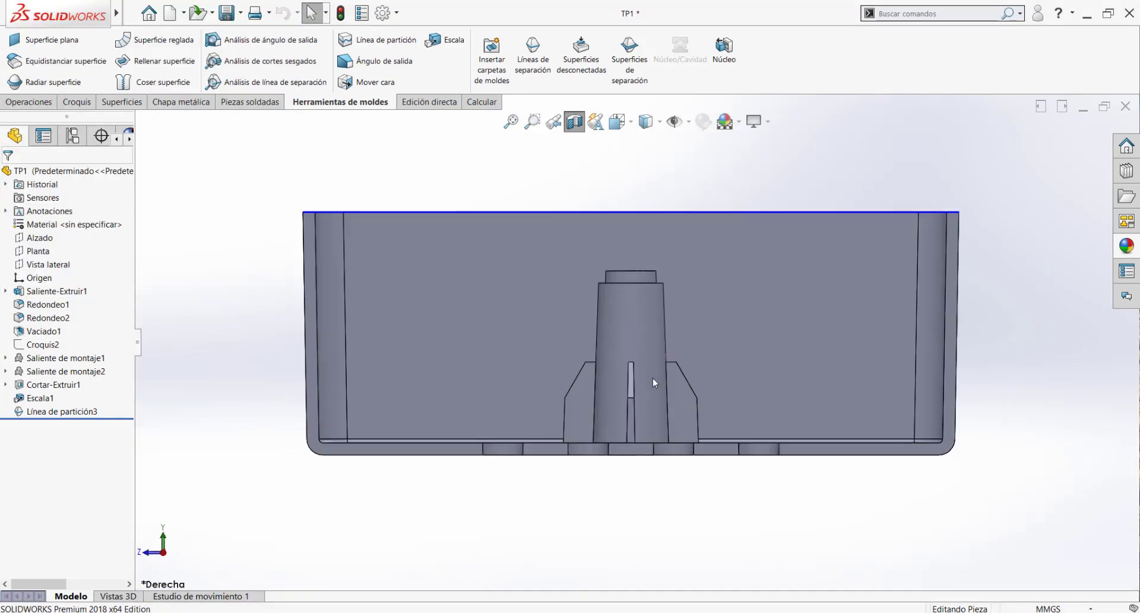
Open the floor slots' extruded cut for editing and examine the drafted walls of an outer slot close up.
click(30, 384)
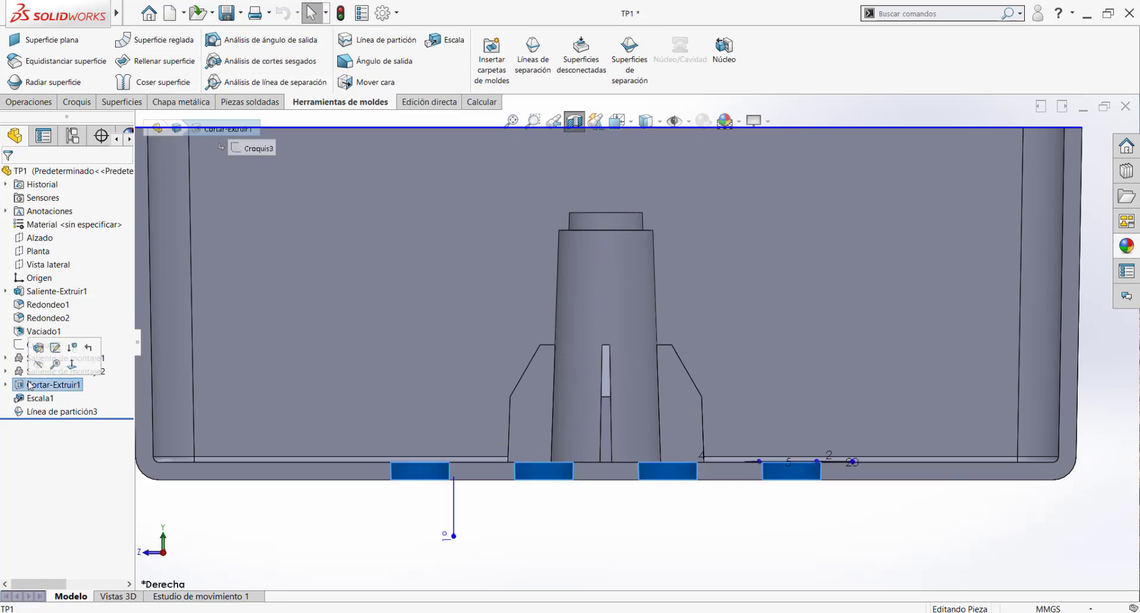
click(55, 348)
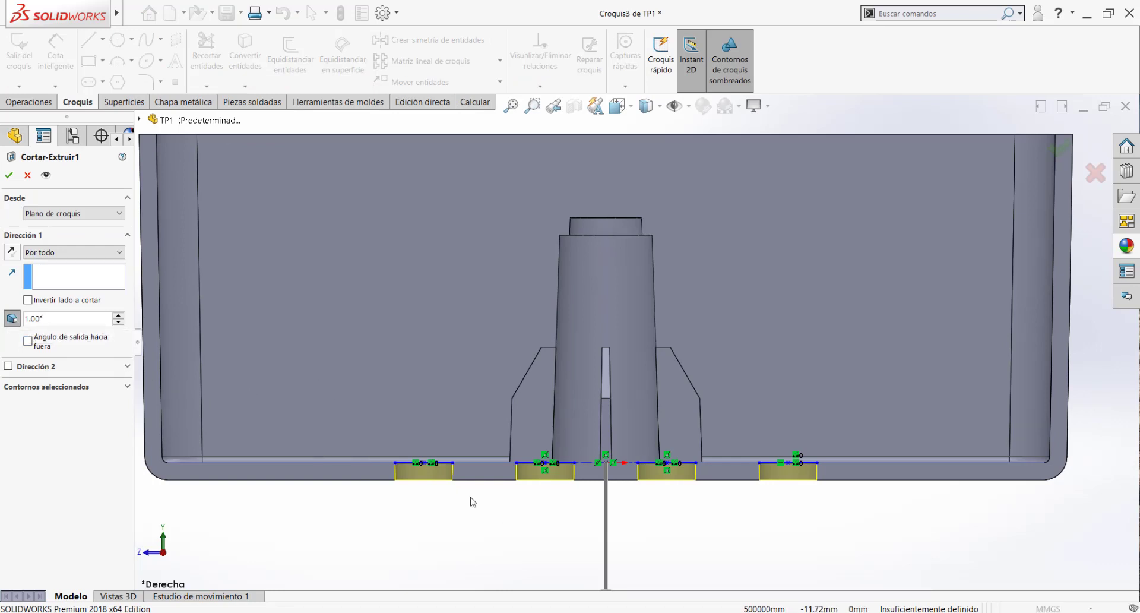
scroll(470, 500, down, 9)
scroll(410, 288, up, 2)
scroll(410, 288, up, 1)
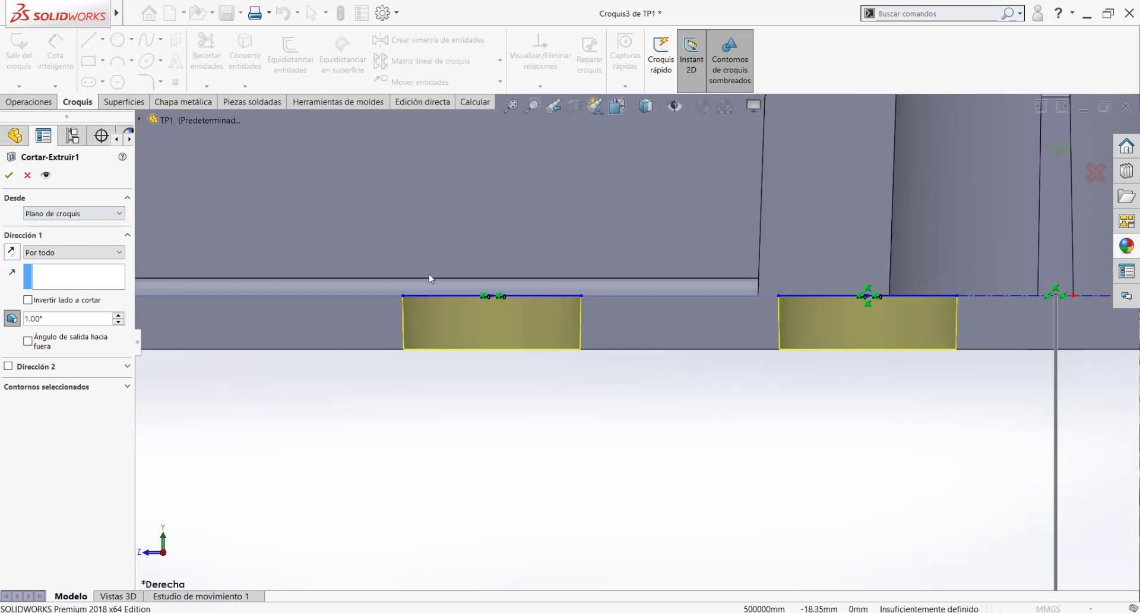
scroll(437, 278, down, 4)
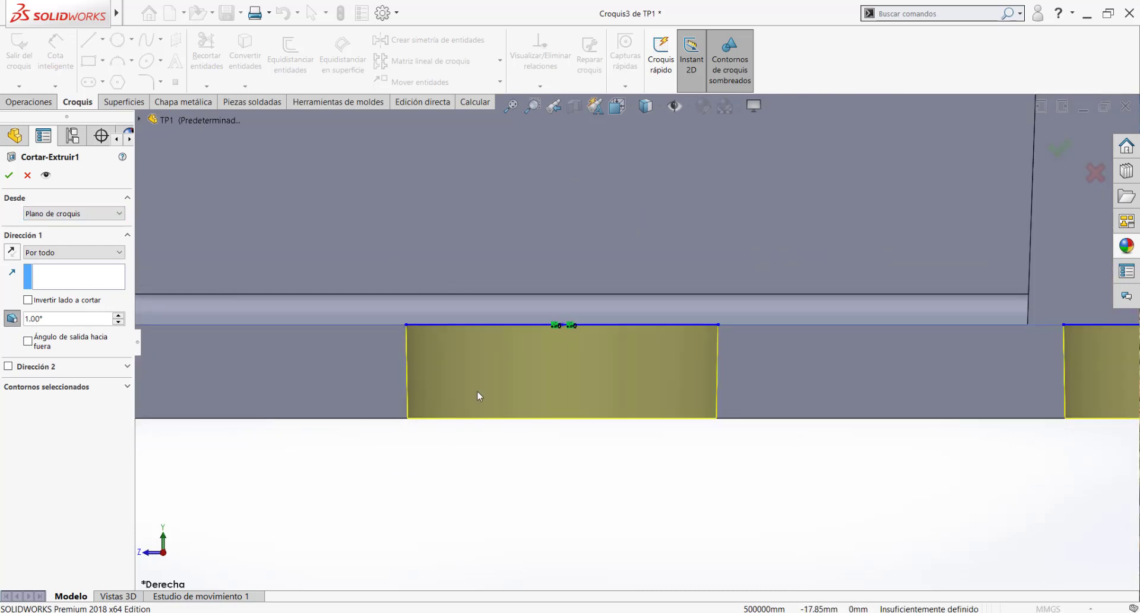
scroll(561, 385, down, 2)
scroll(386, 370, down, 2)
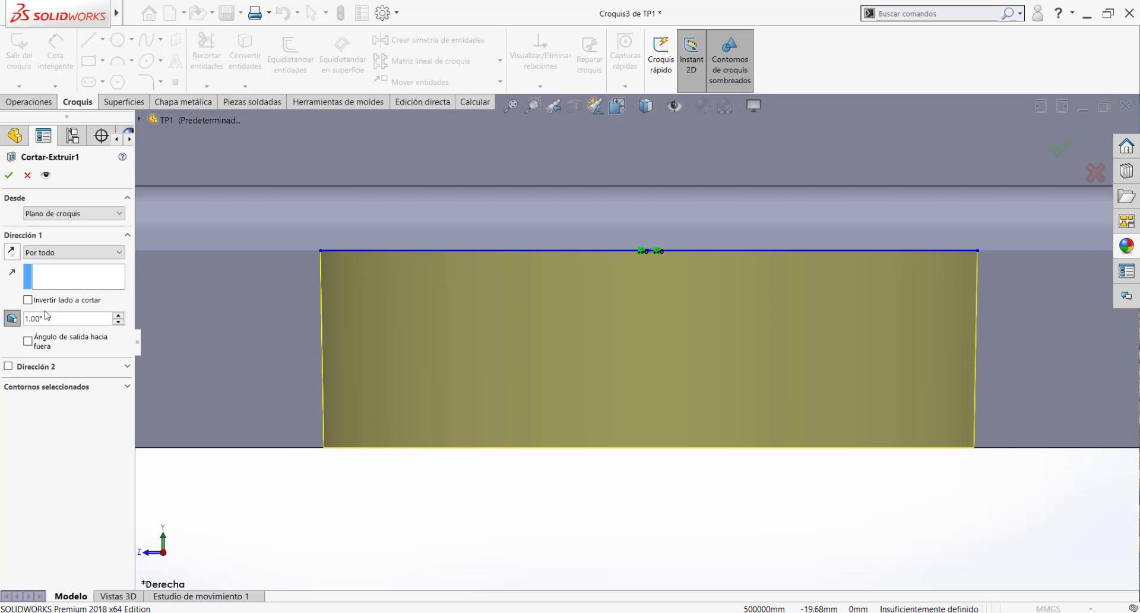
Examine the draft of the tray's side walls and mounting boss in section alongside the slot cuts.
scroll(491, 380, up, 5)
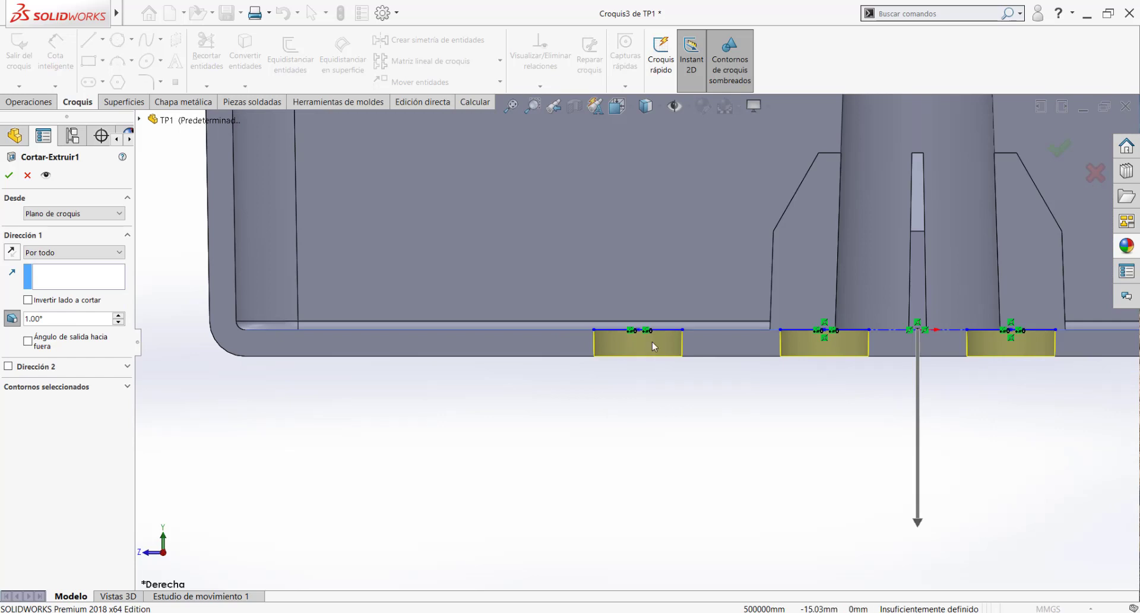
scroll(652, 341, up, 3)
scroll(658, 342, up, 2)
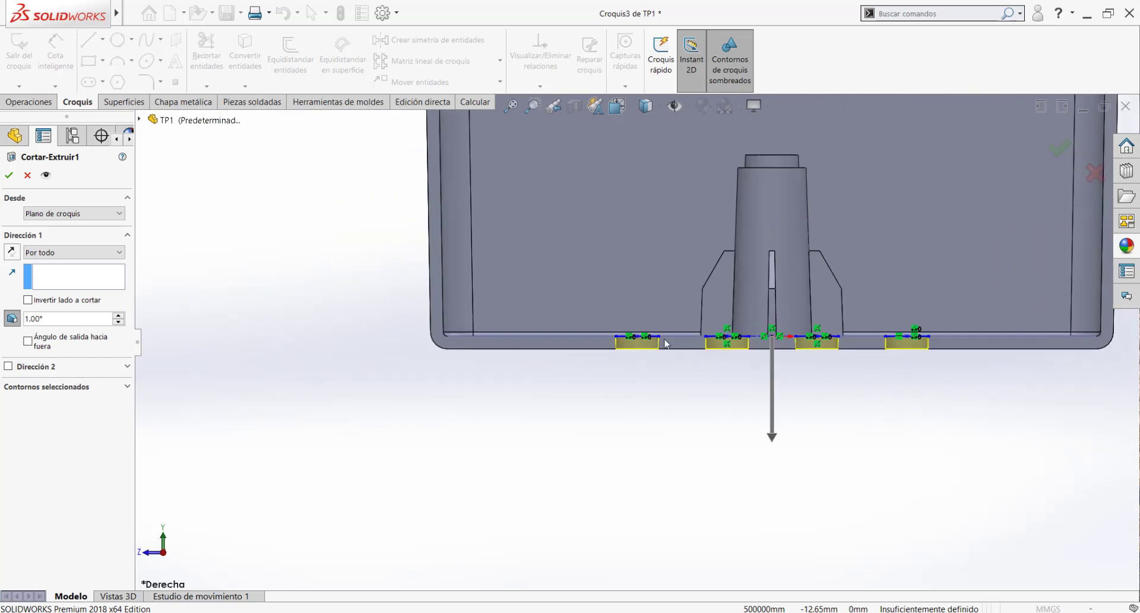
scroll(665, 343, up, 4)
scroll(722, 278, down, 2)
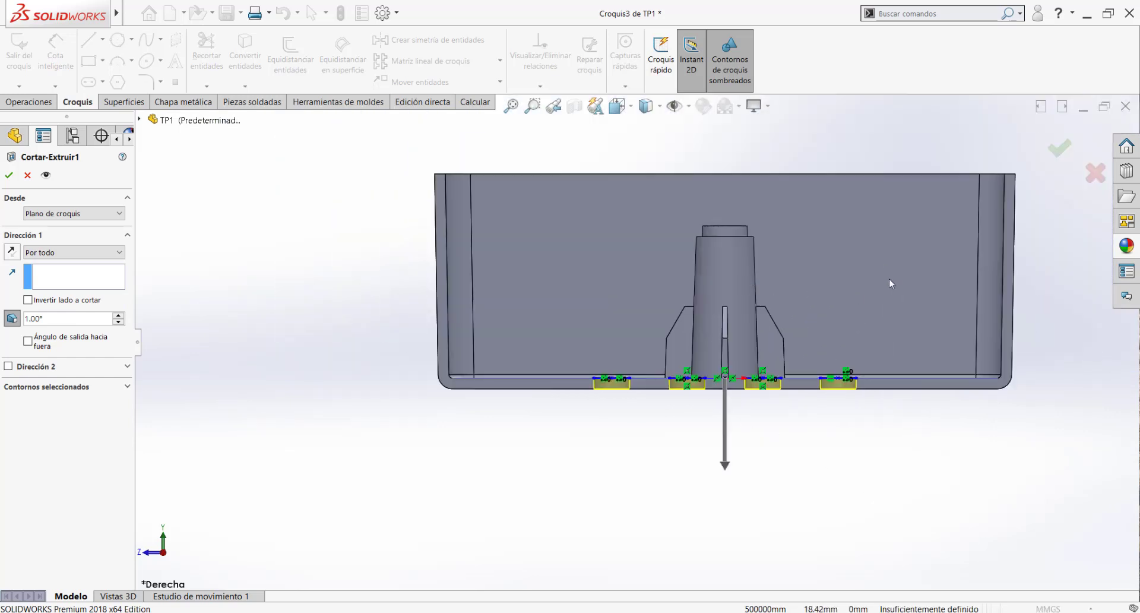
scroll(891, 284, down, 2)
scroll(427, 353, up, 2)
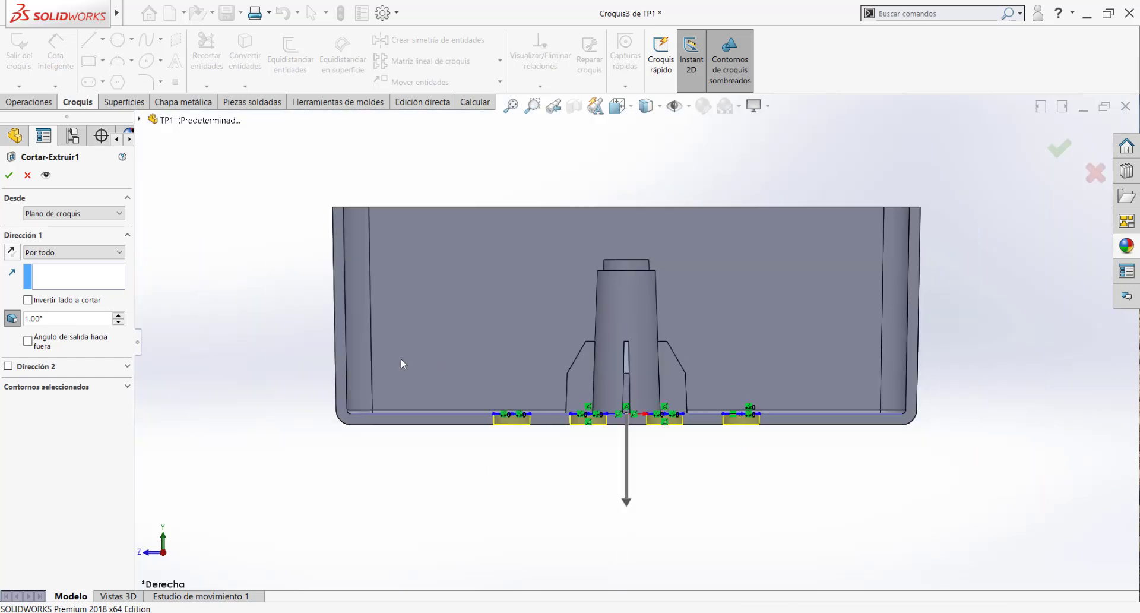
scroll(392, 353, down, 4)
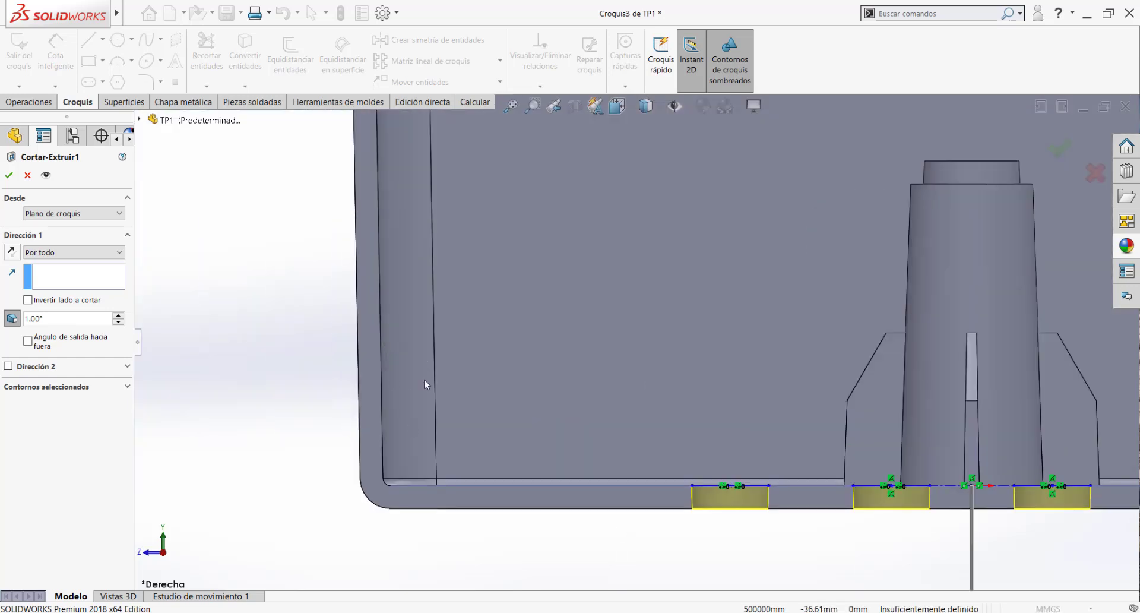
scroll(416, 357, up, 1)
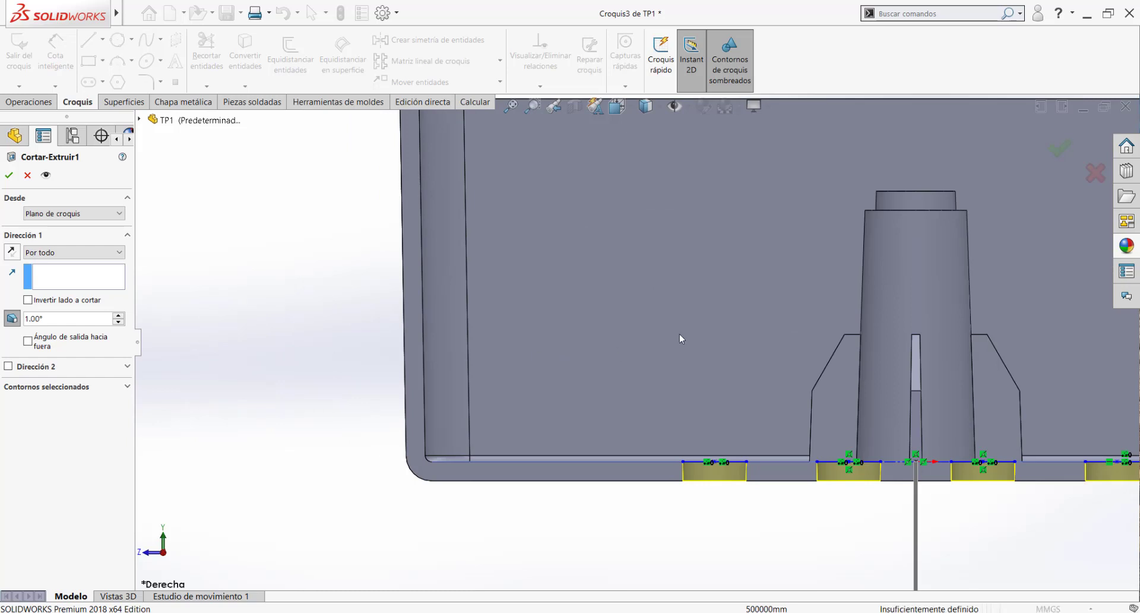
scroll(772, 326, up, 3)
scroll(844, 315, down, 2)
scroll(415, 359, down, 1)
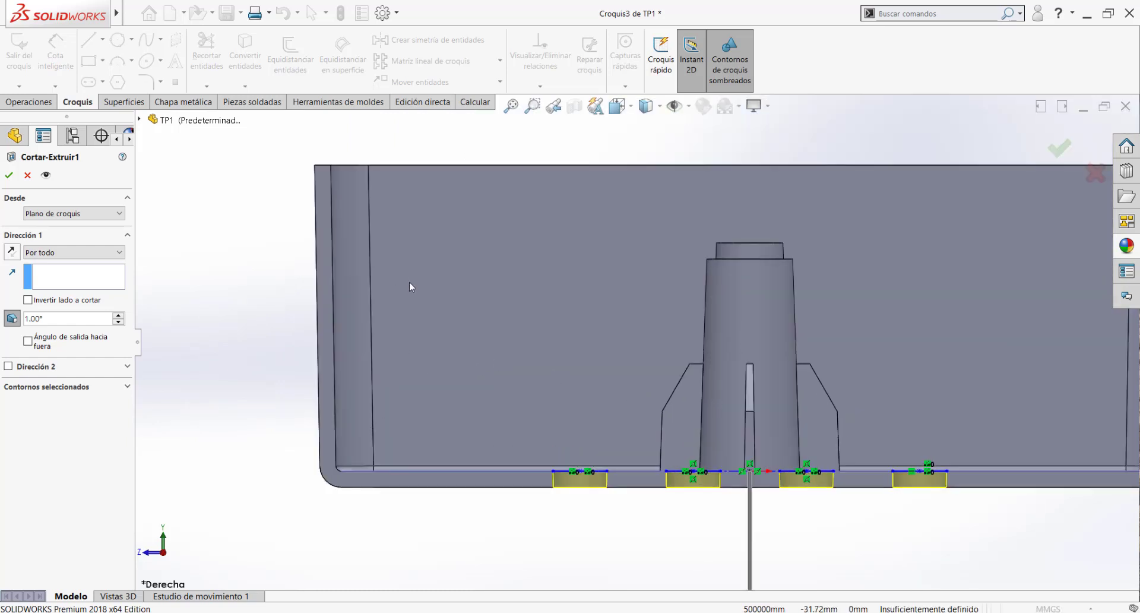
Compare the taper of the outer slot's walls in the floor with the taper of the boss and side walls.
scroll(690, 345, up, 1)
scroll(694, 349, down, 1)
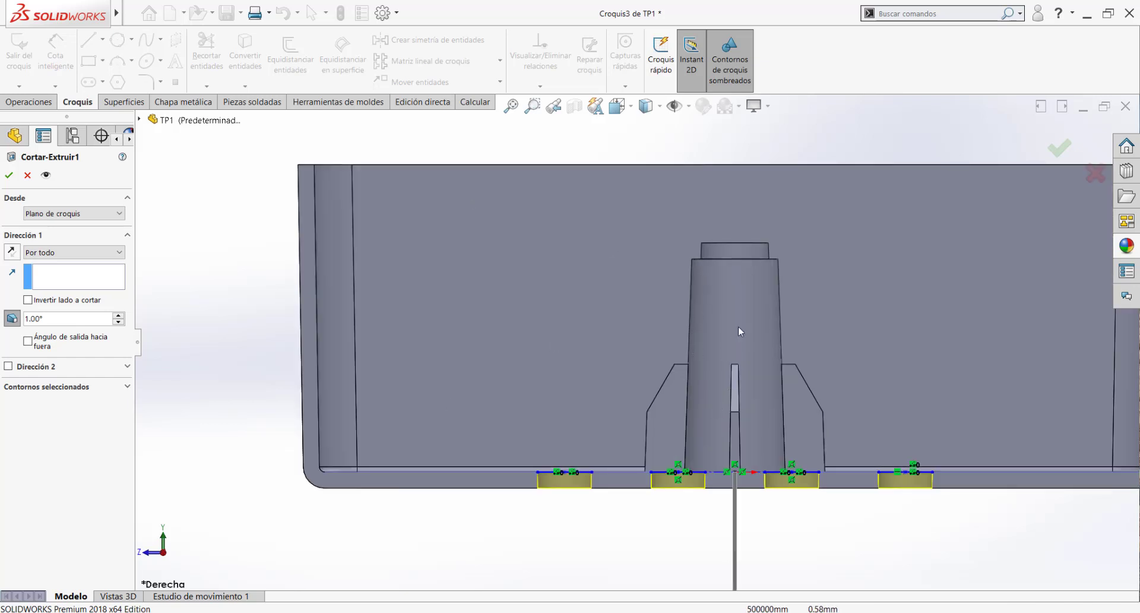
scroll(579, 484, down, 5)
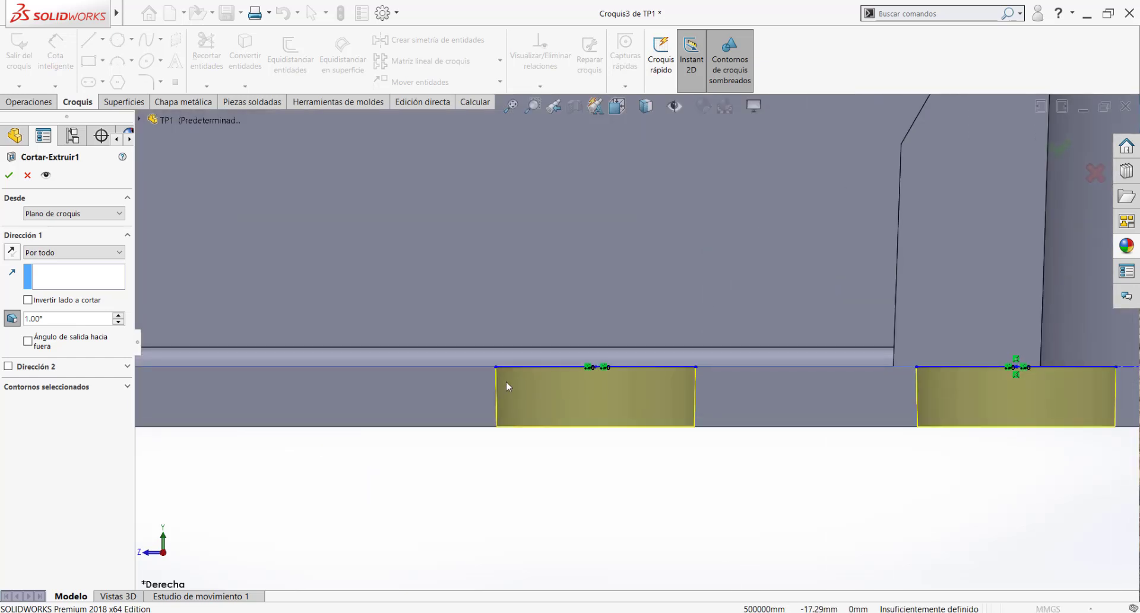
scroll(561, 392, down, 2)
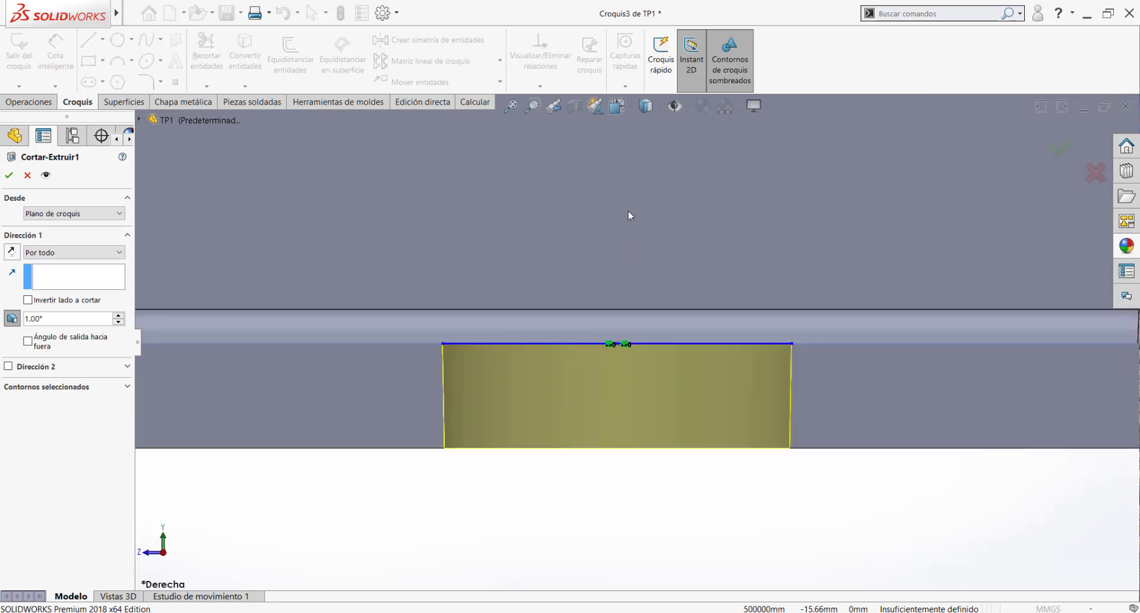
Inspect the drafted walls of an outer floor slot close up in the right-view section.
scroll(573, 300, up, 2)
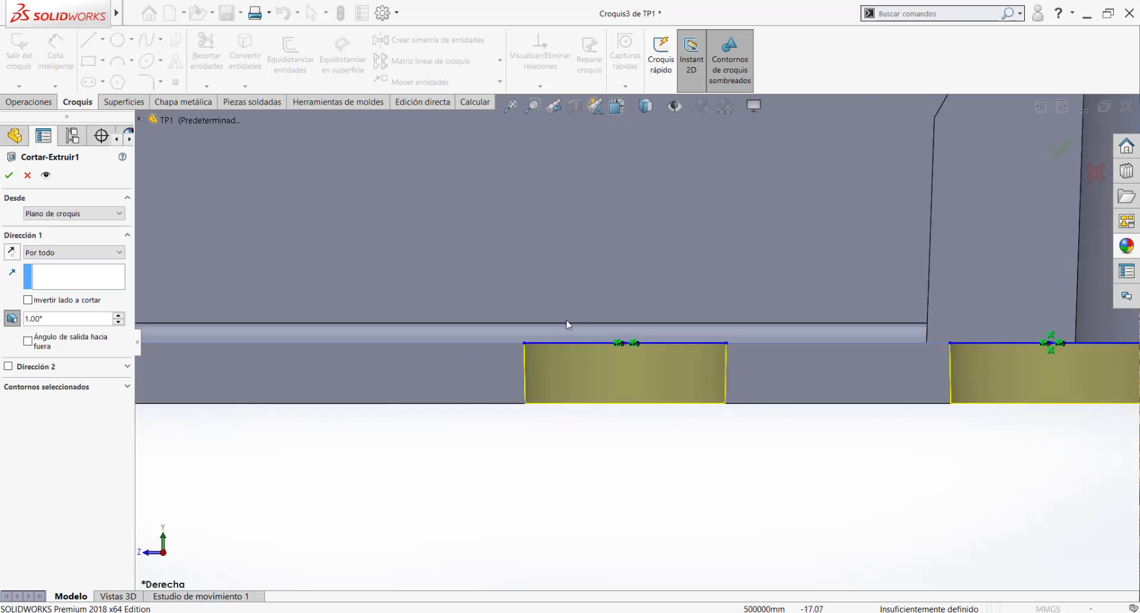
scroll(567, 324, down, 4)
scroll(901, 383, up, 5)
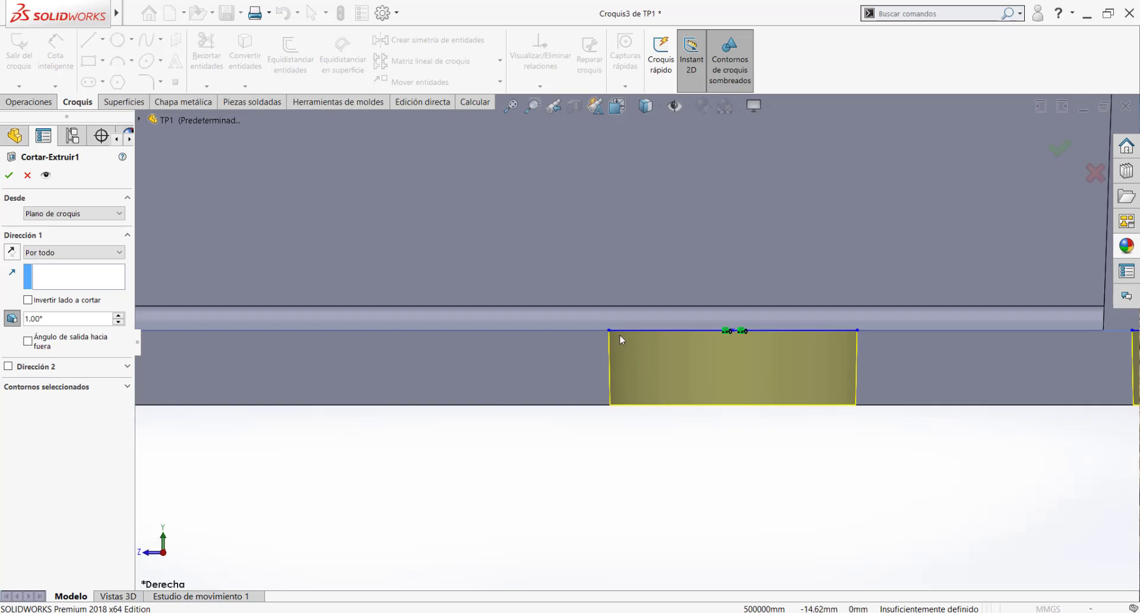
scroll(964, 380, down, 3)
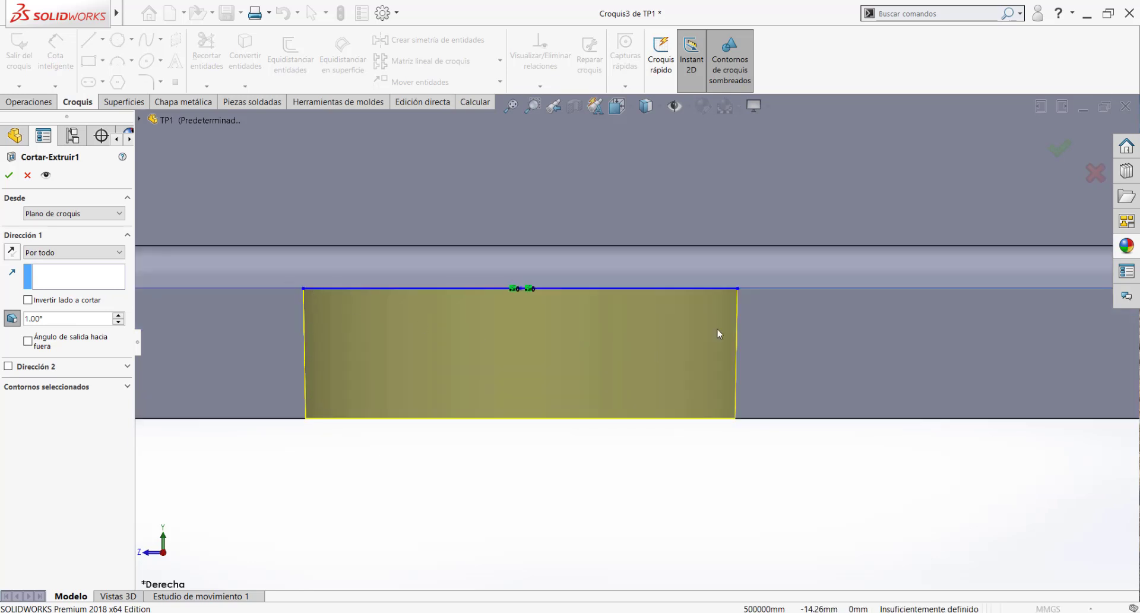
scroll(714, 419, up, 6)
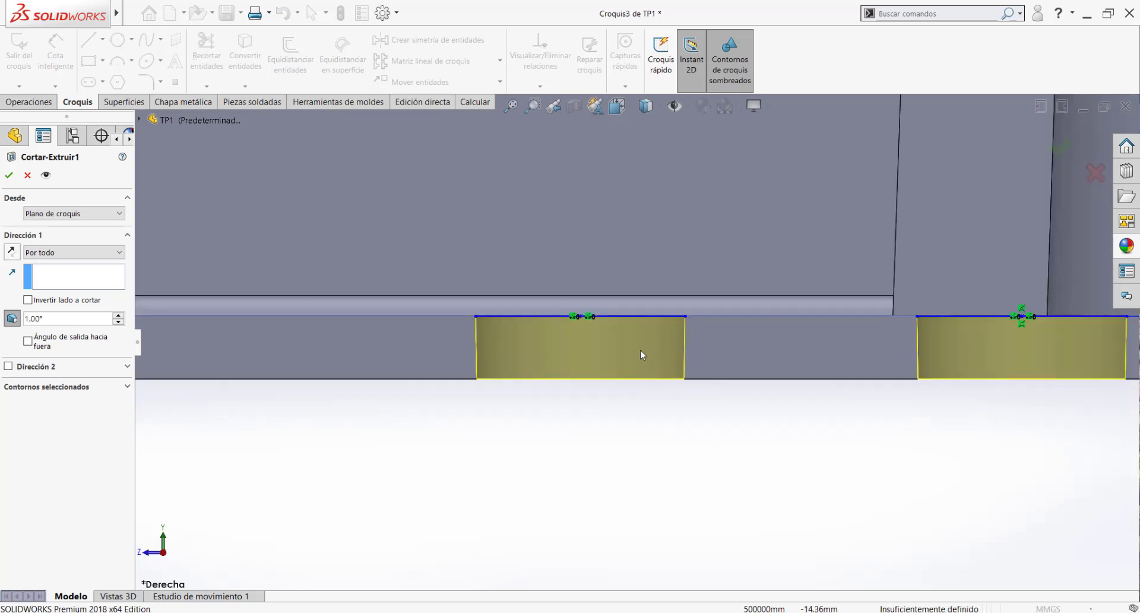
scroll(733, 265, down, 2)
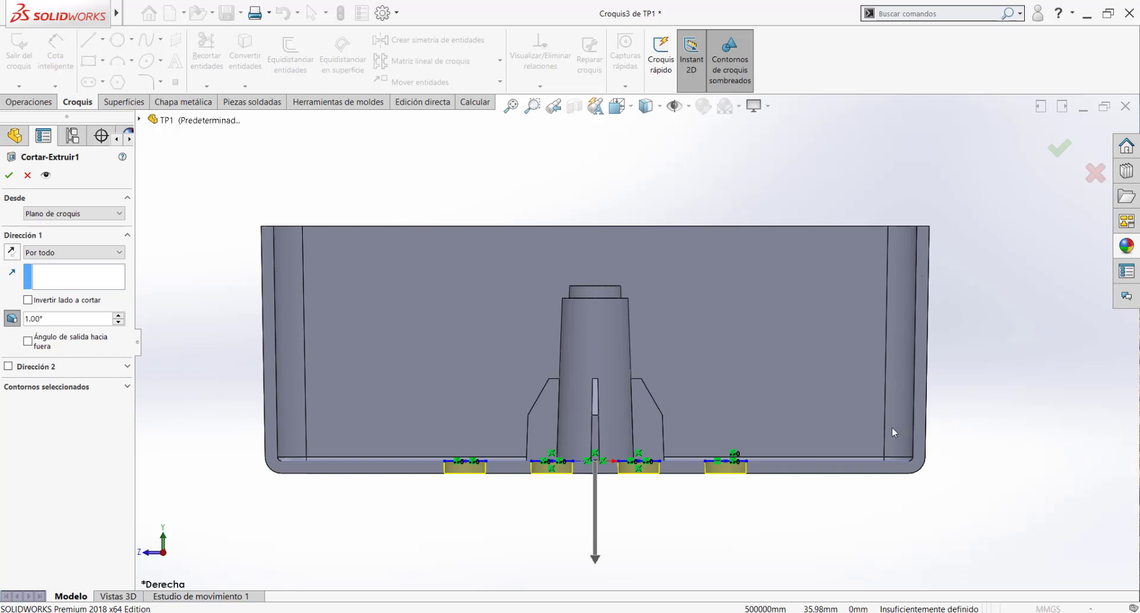
Examine the whole row of floor slots in section against the central boss, ribs and side walls.
scroll(590, 490, down, 5)
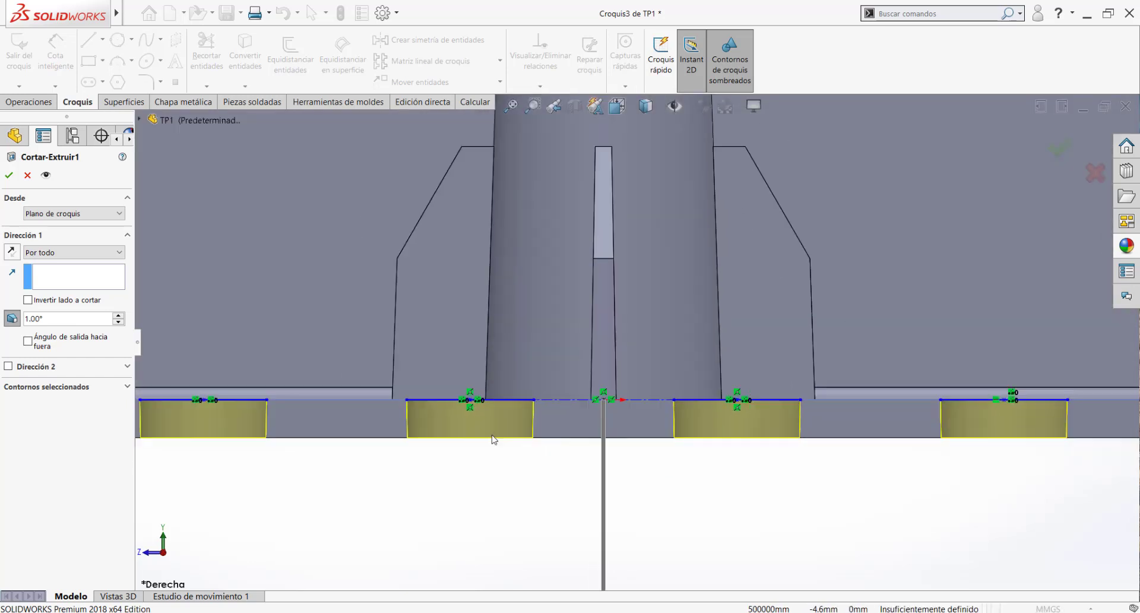
scroll(482, 379, up, 5)
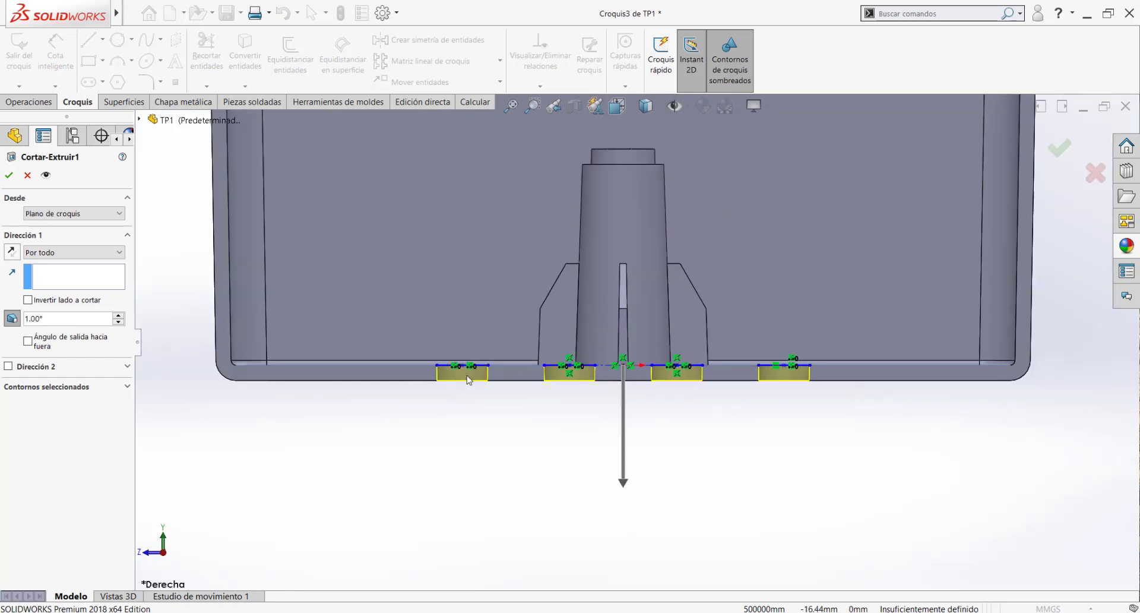
scroll(594, 332, up, 3)
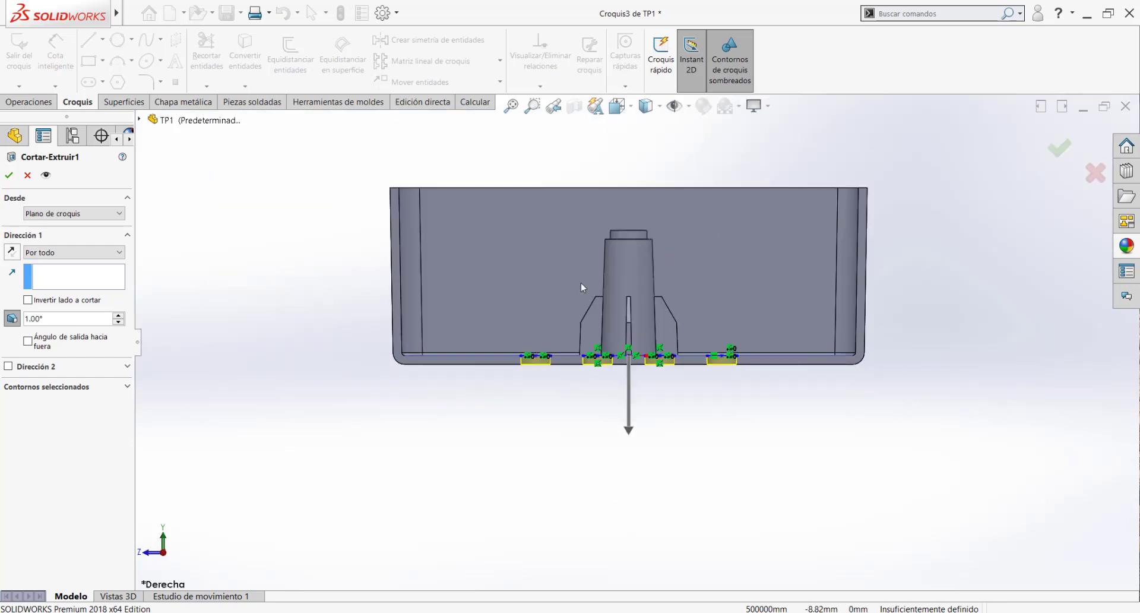
scroll(656, 282, down, 2)
scroll(655, 280, down, 1)
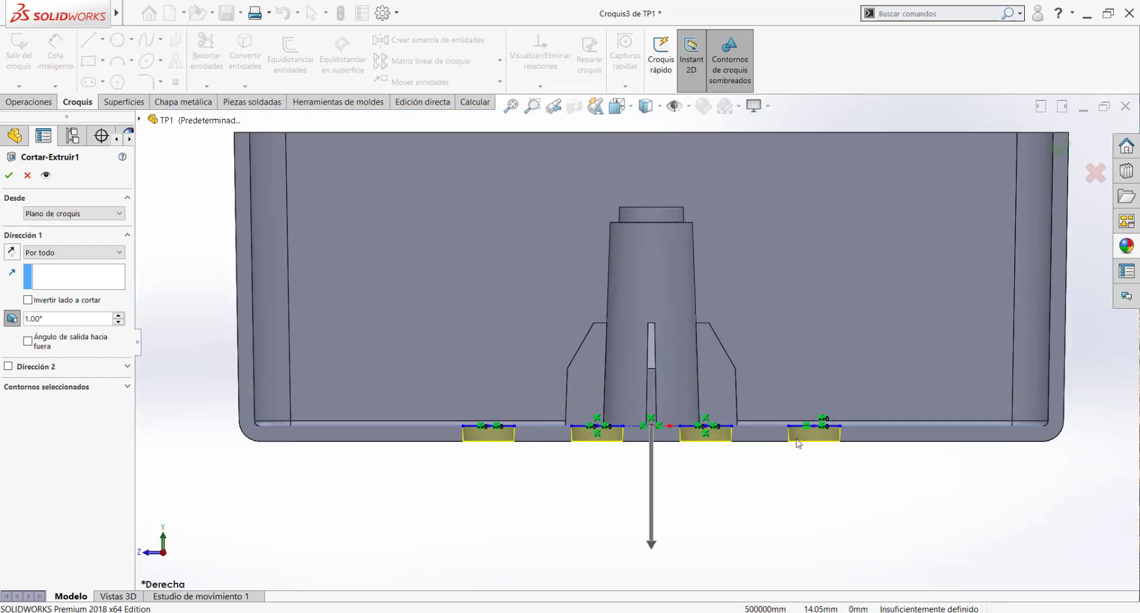
scroll(791, 282, up, 2)
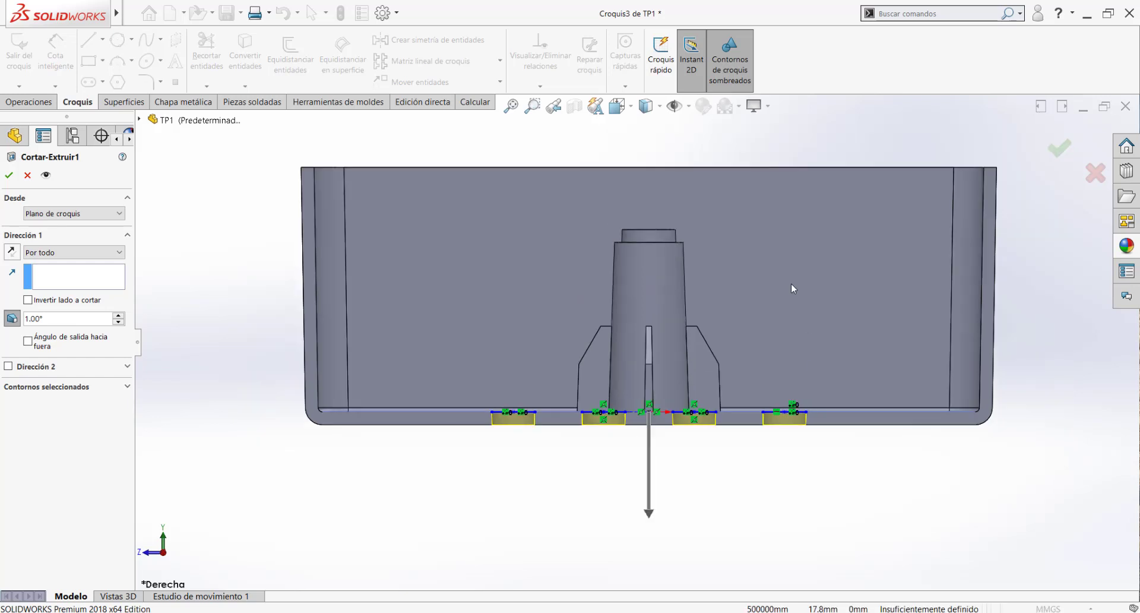
scroll(503, 380, down, 1)
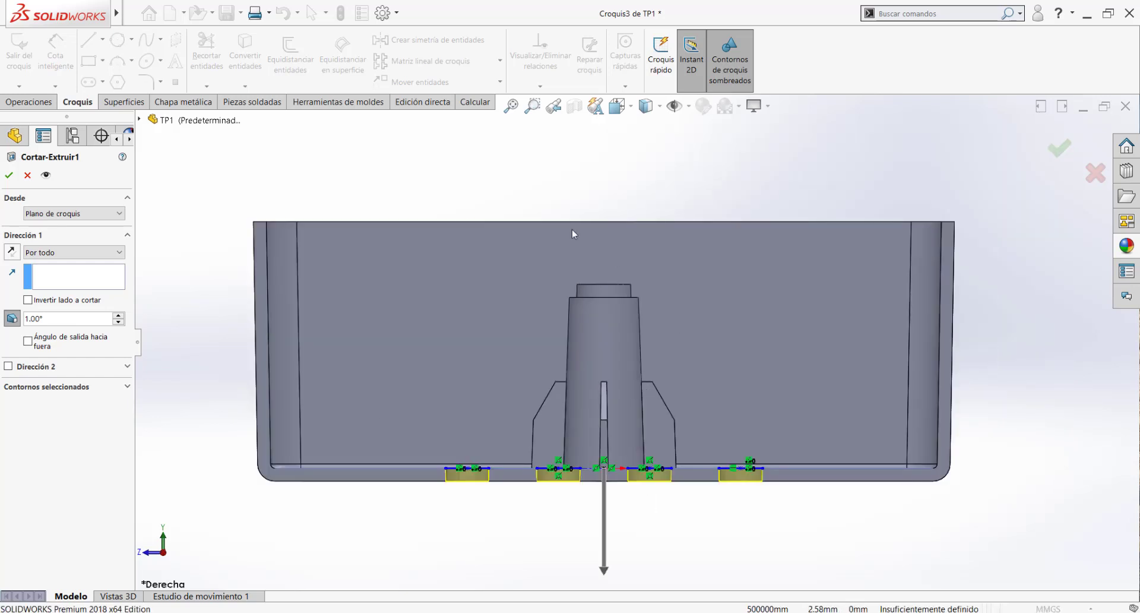
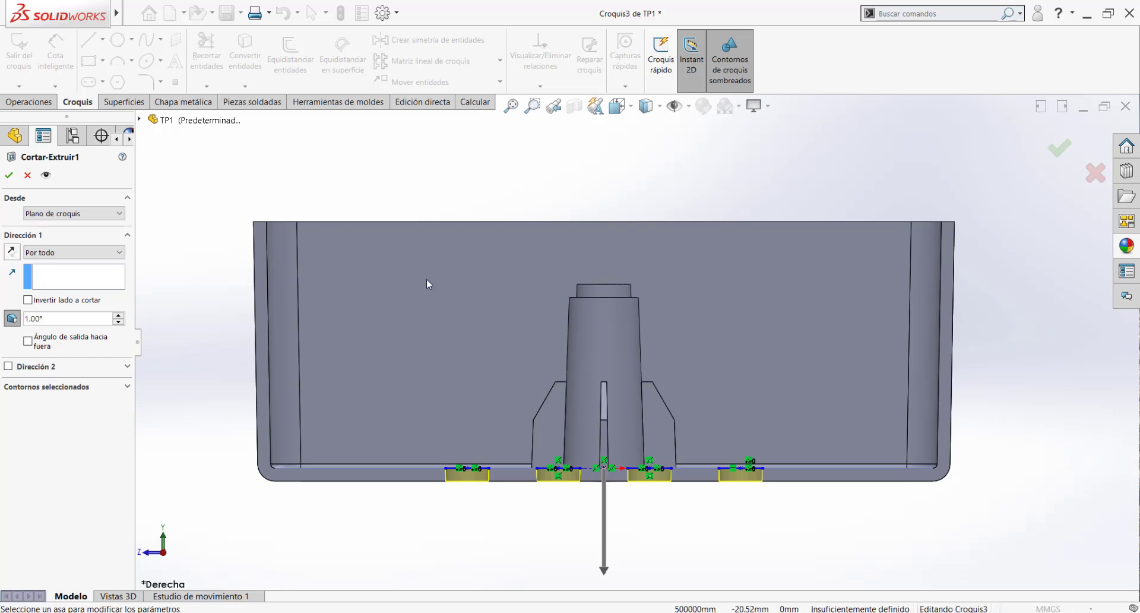
Finish editing the floor slots' extruded cut and view the complete tray at an angle from above.
middle_drag(426, 278, 356, 287)
scroll(470, 218, up, 2)
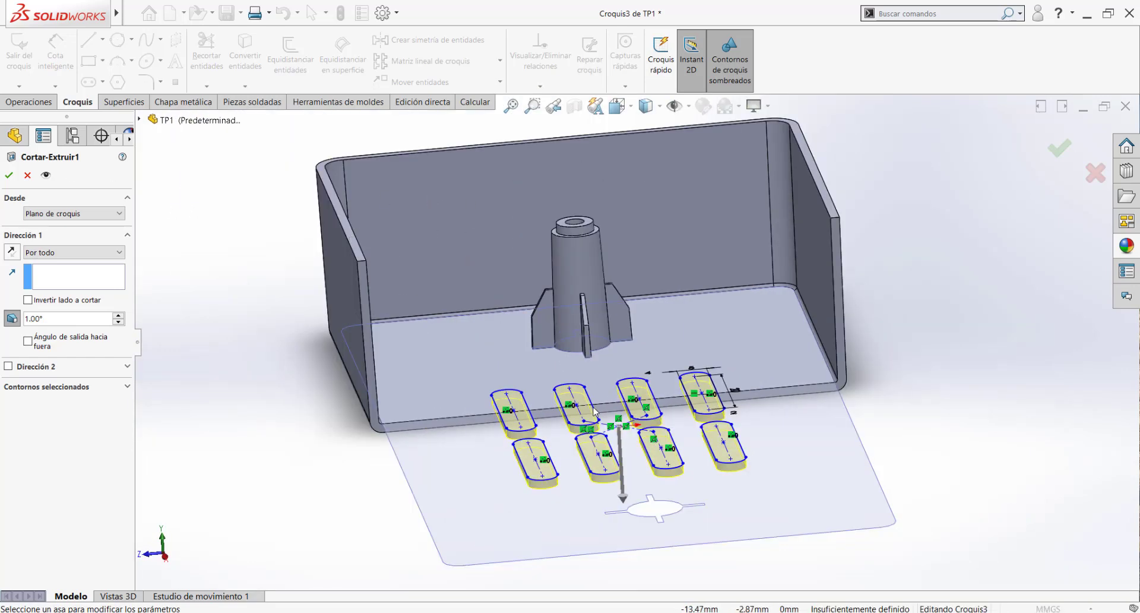
scroll(552, 443, down, 2)
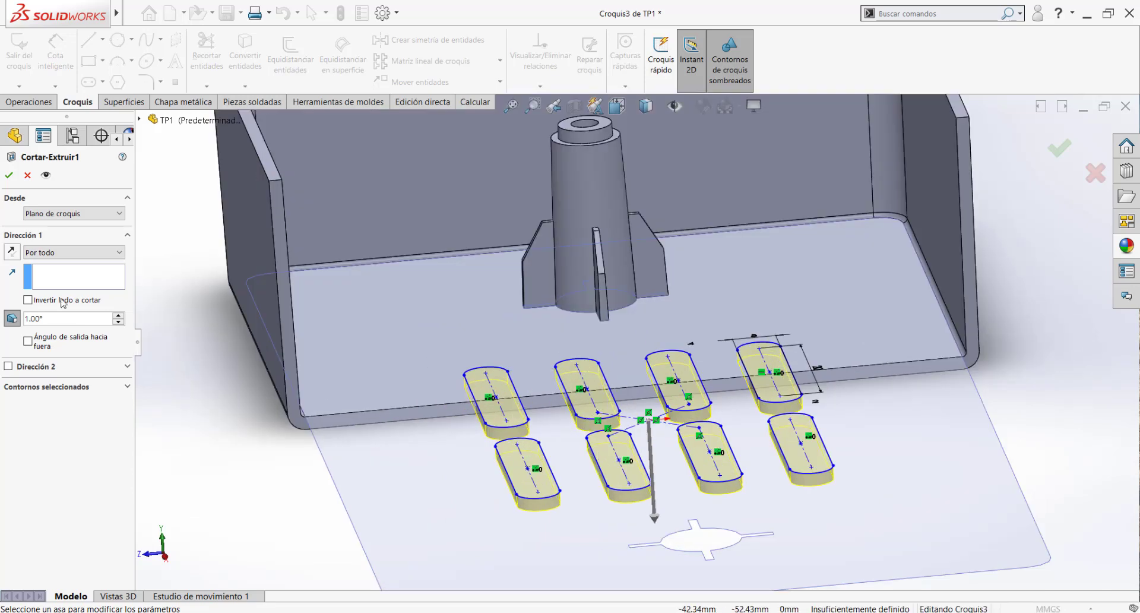
click(9, 175)
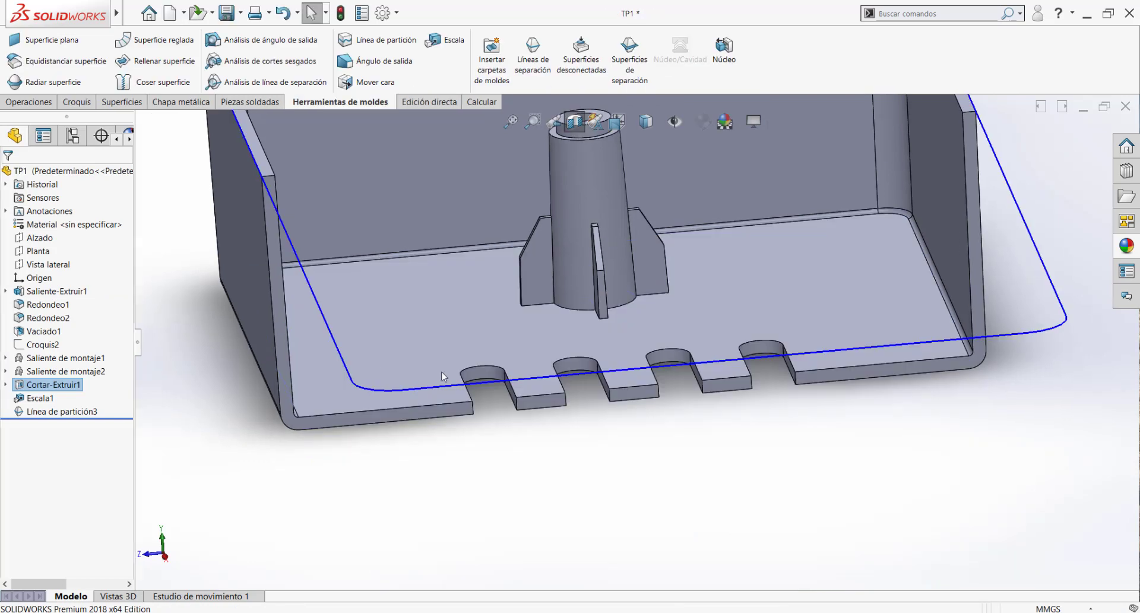
key(ctrl+7)
scroll(595, 276, up, 2)
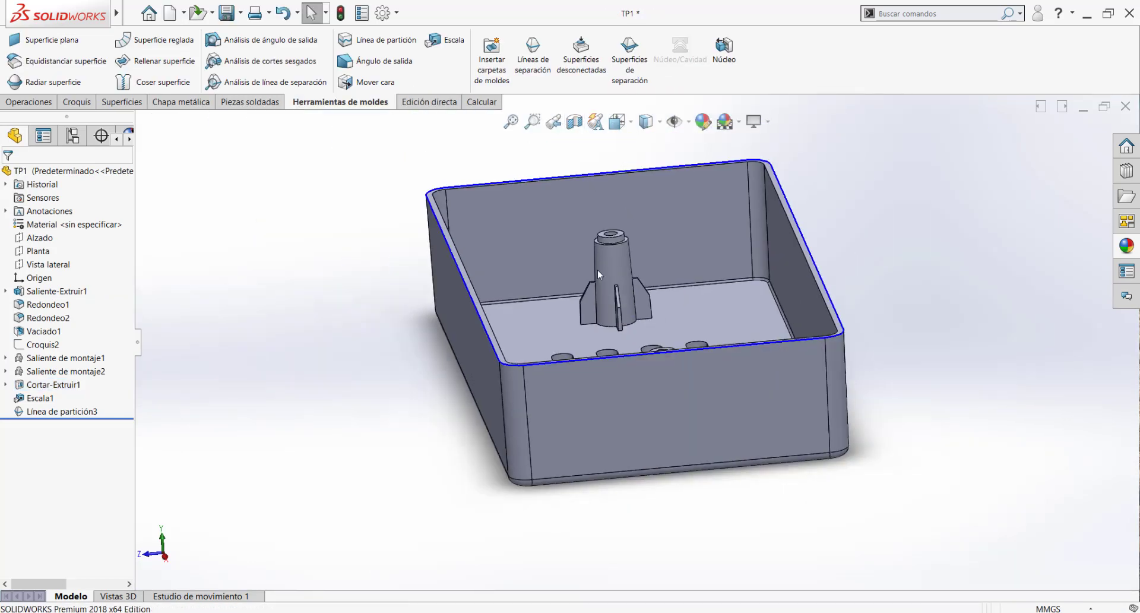
middle_drag(585, 286, 630, 344)
scroll(630, 343, up, 2)
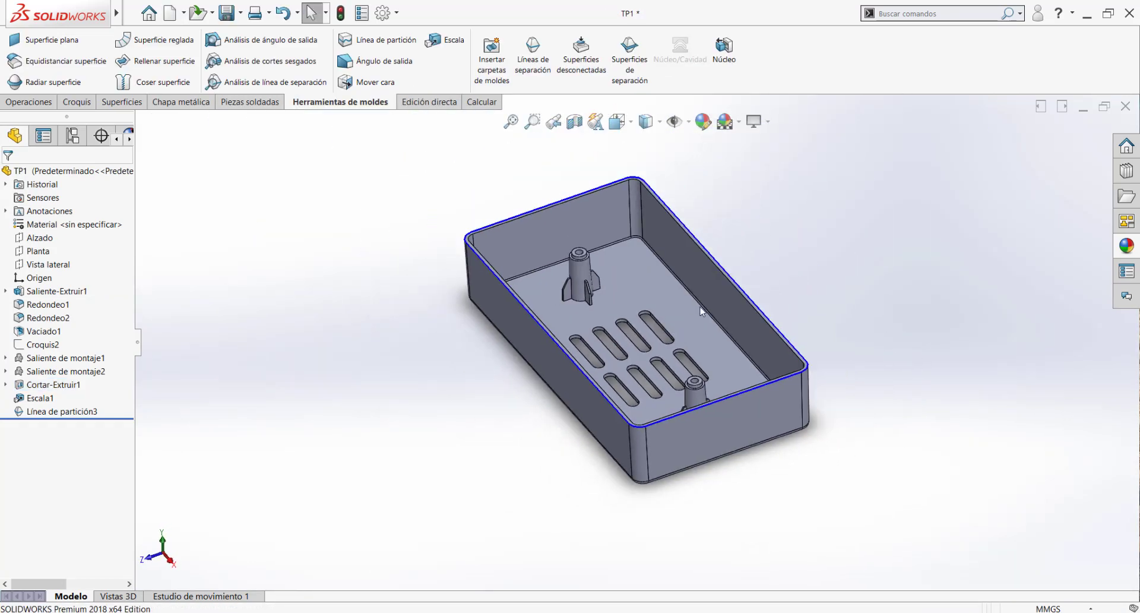
scroll(712, 294, down, 2)
scroll(742, 312, up, 1)
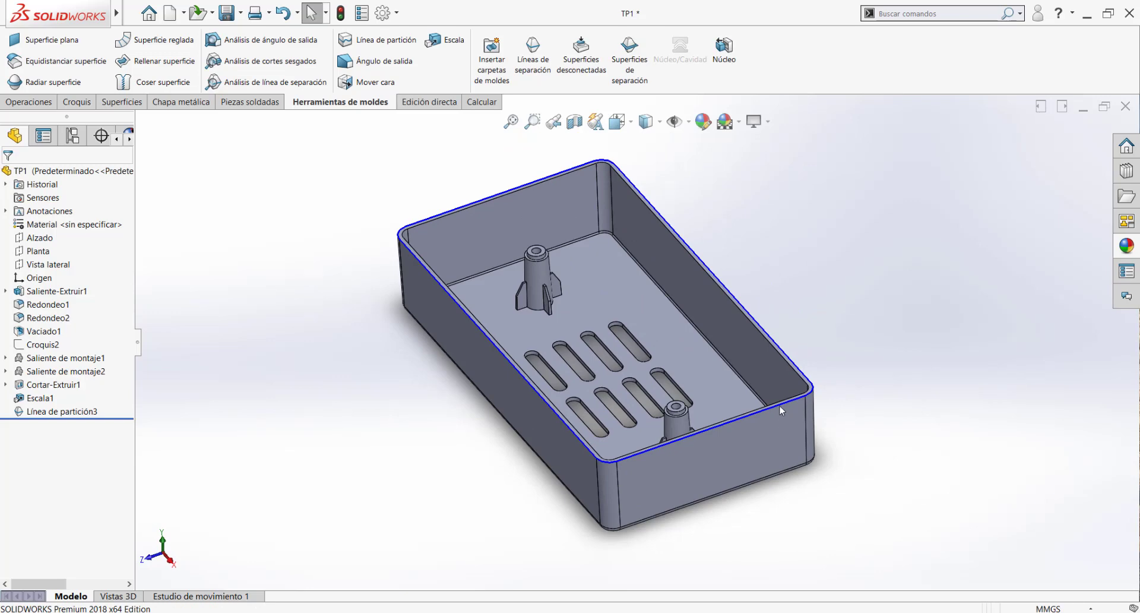
Hide the parting line around the tray's rim and show it again.
click(51, 414)
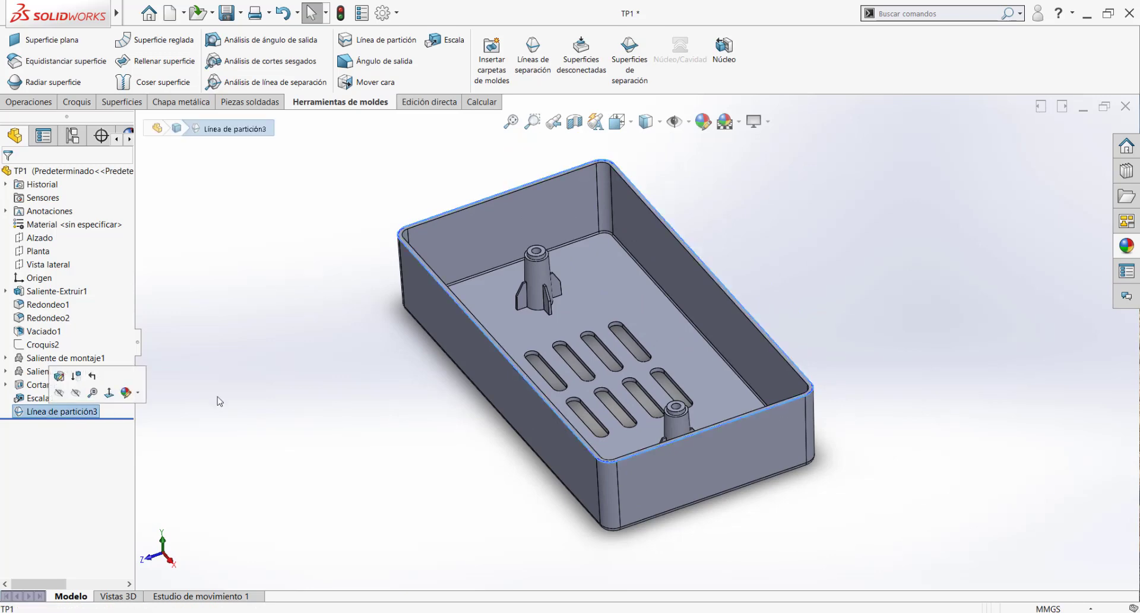
scroll(855, 362, down, 3)
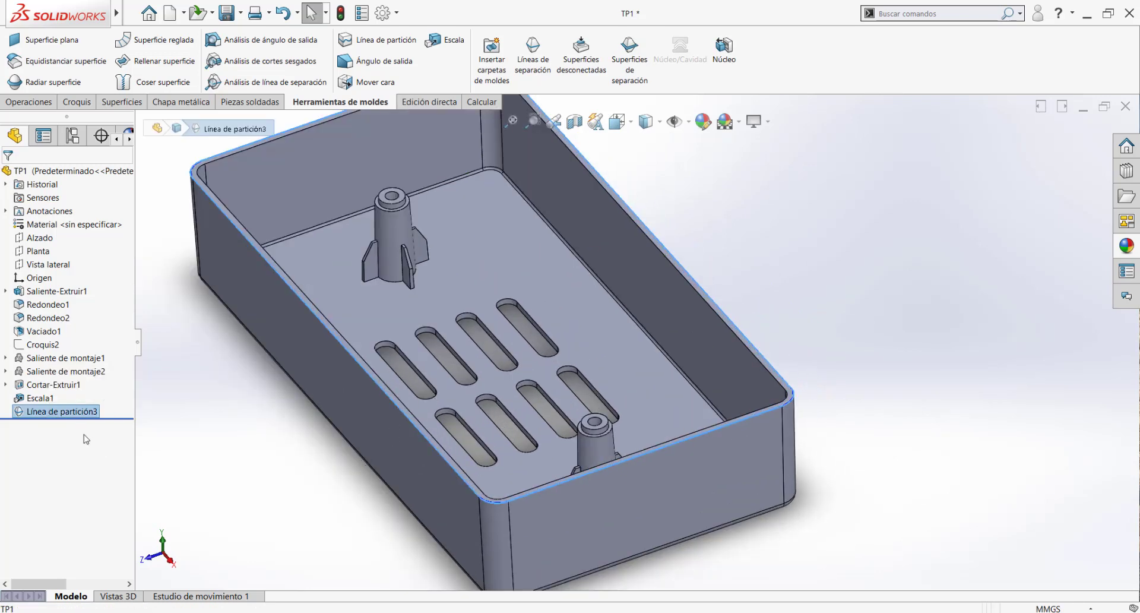
click(35, 412)
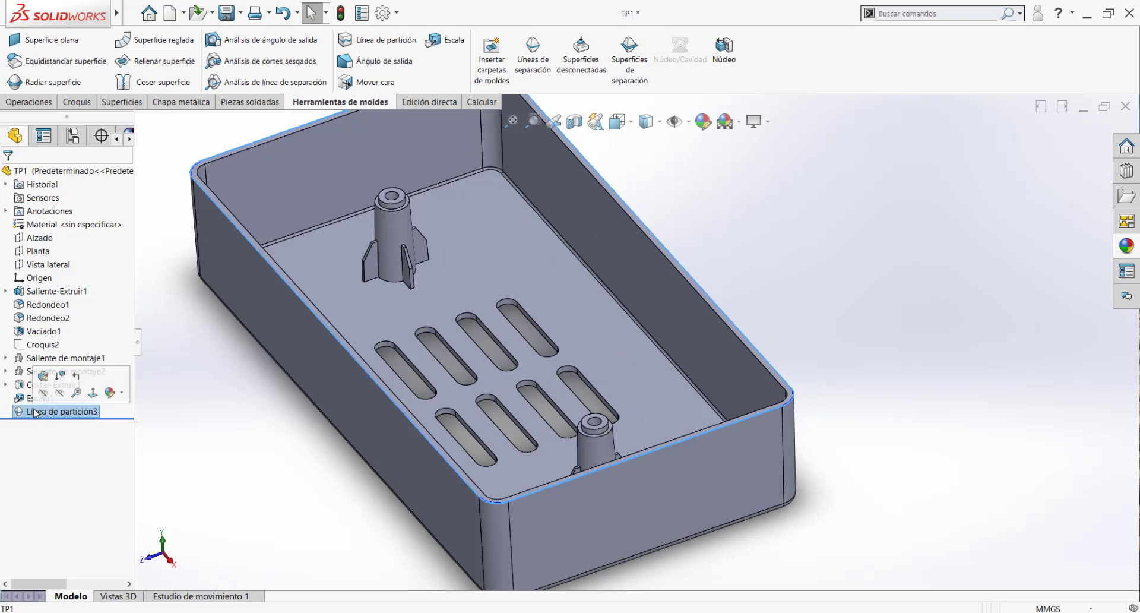
click(60, 393)
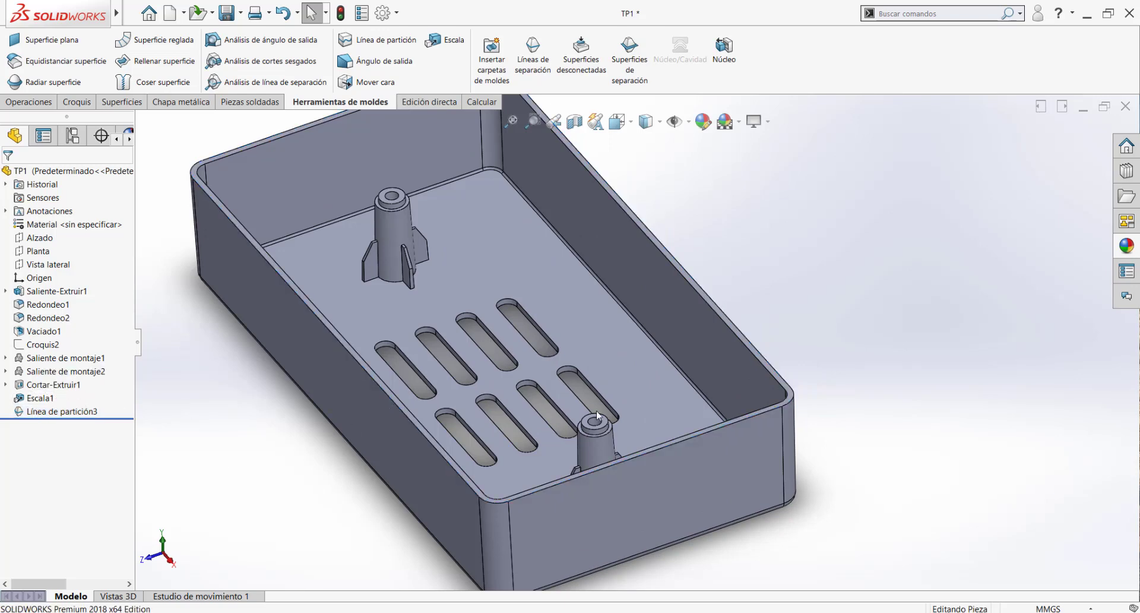
scroll(597, 416, up, 3)
click(48, 411)
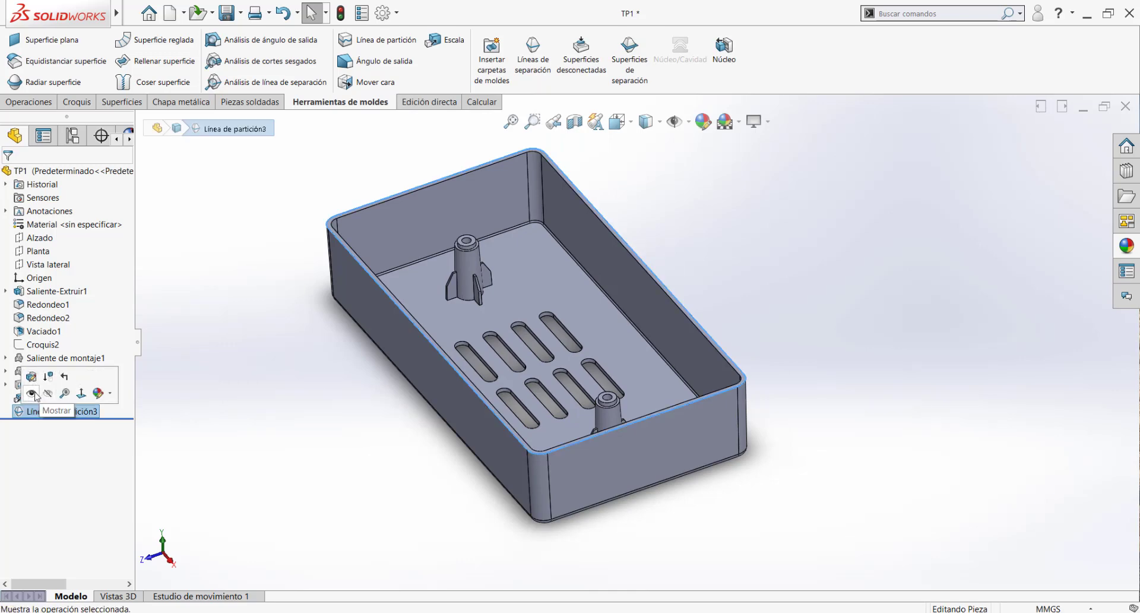
click(38, 397)
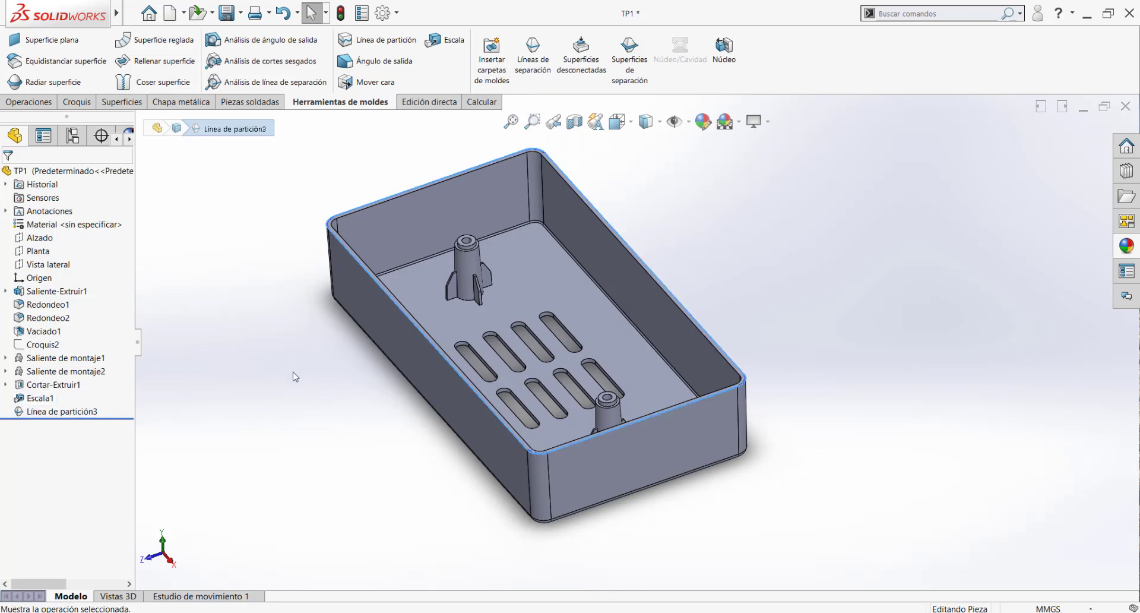
Select the parting line near a rim corner and examine its path along the tray's outer upper edge.
scroll(732, 382, down, 6)
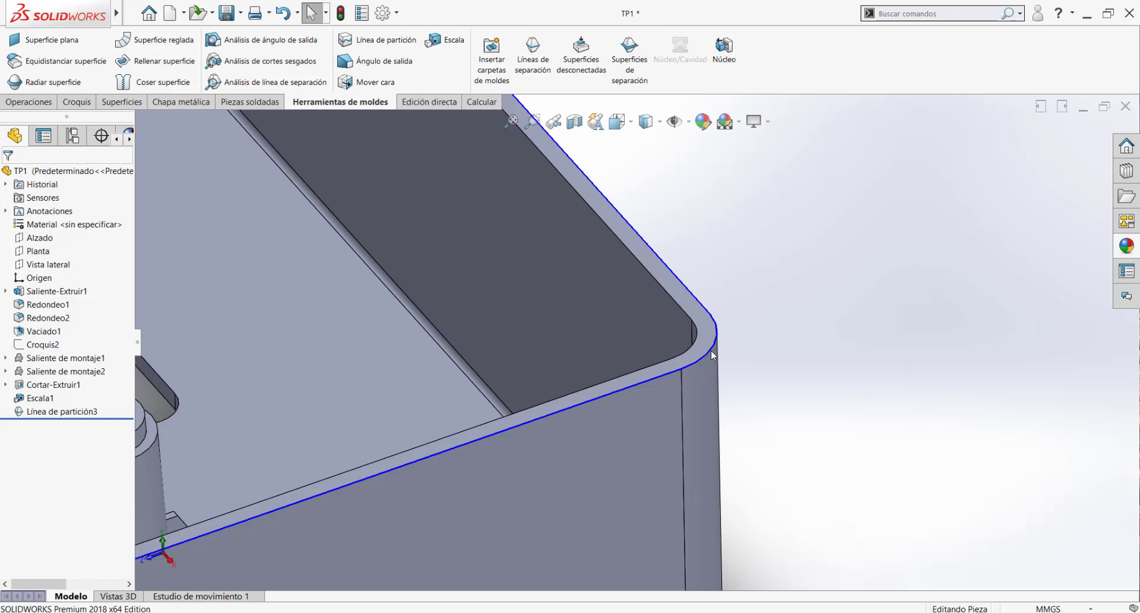
click(653, 381)
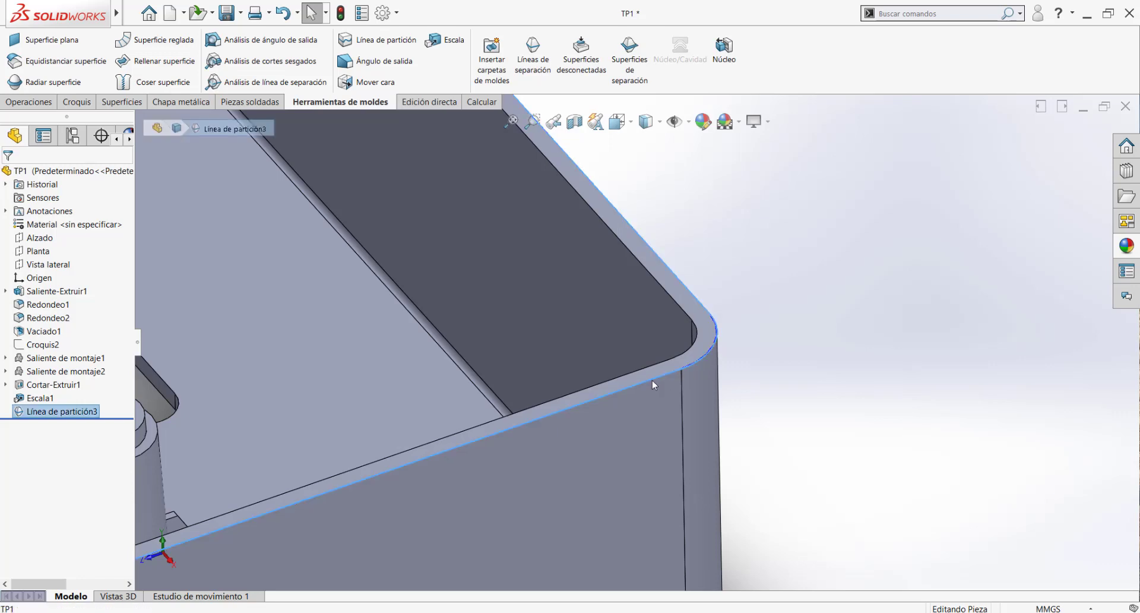
scroll(652, 382, up, 8)
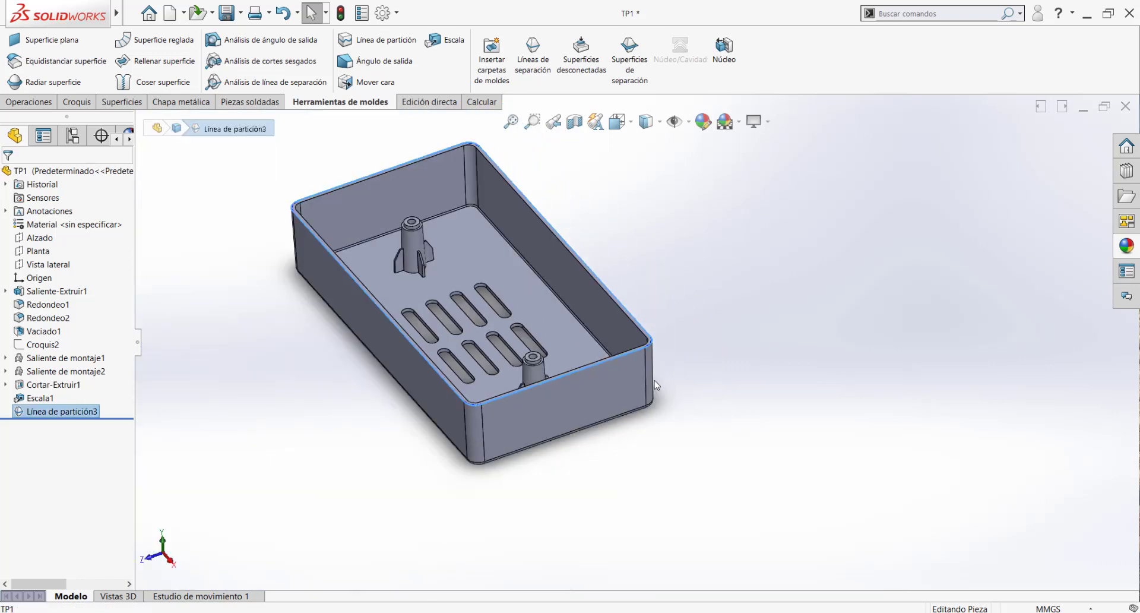
scroll(515, 362, down, 4)
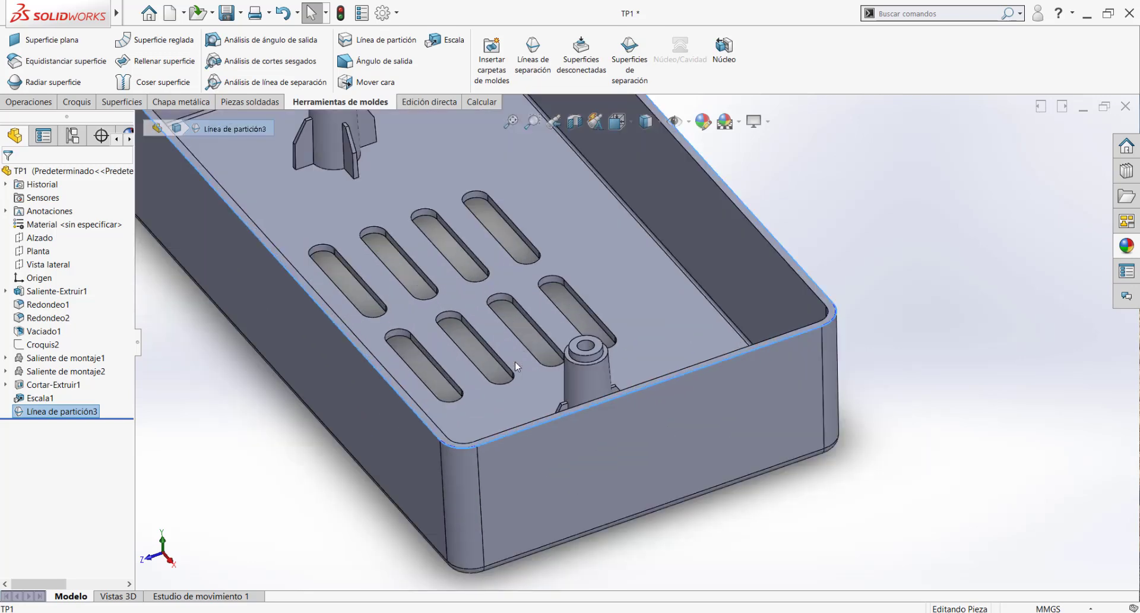
scroll(226, 475, up, 1)
click(226, 474)
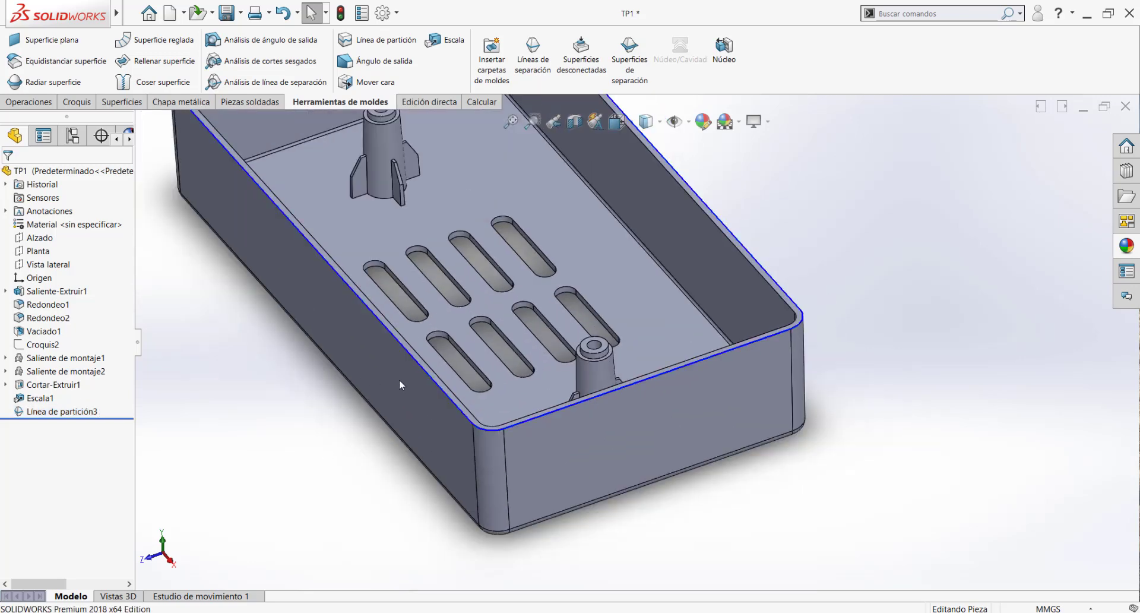
Create knitted shut-off surfaces with contact patches over the floor slots and the holes in both mounting bosses.
scroll(392, 374, up, 5)
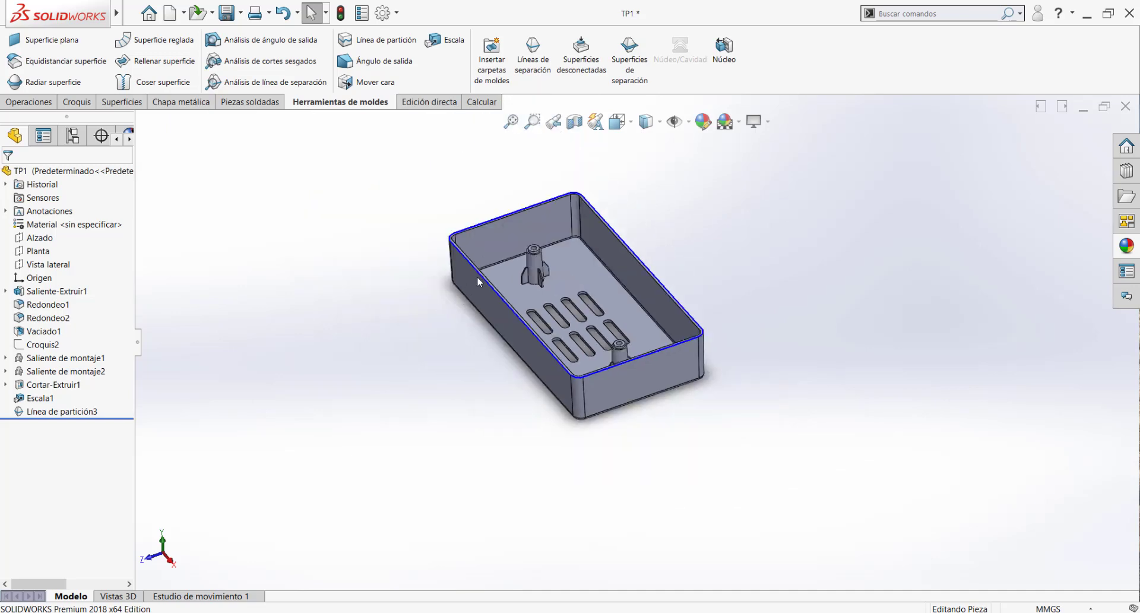
scroll(476, 276, down, 2)
scroll(742, 278, down, 1)
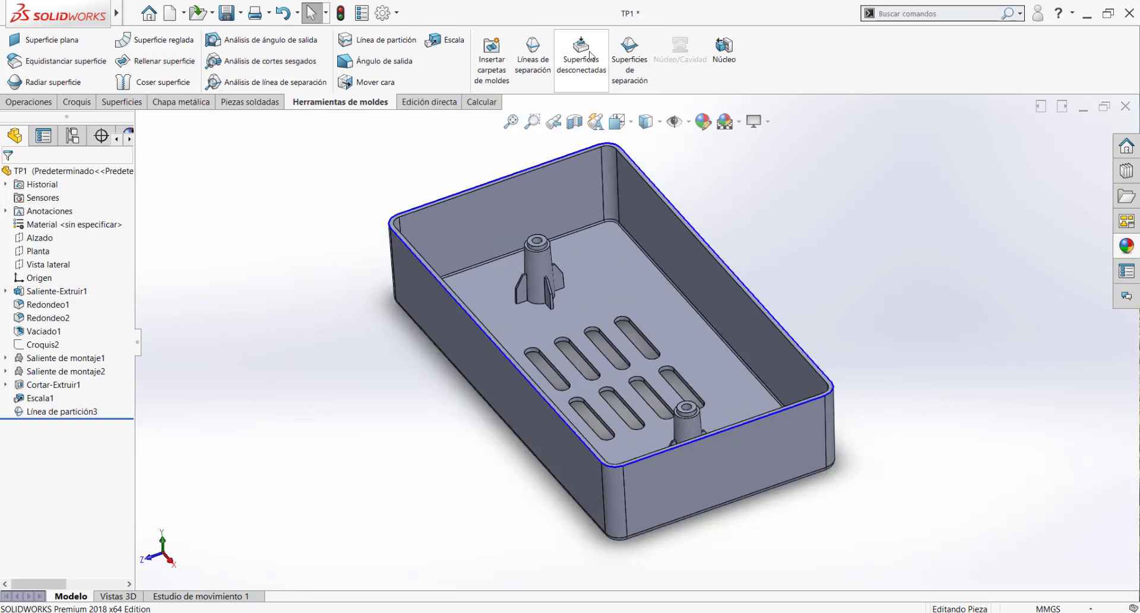
scroll(682, 285, down, 1)
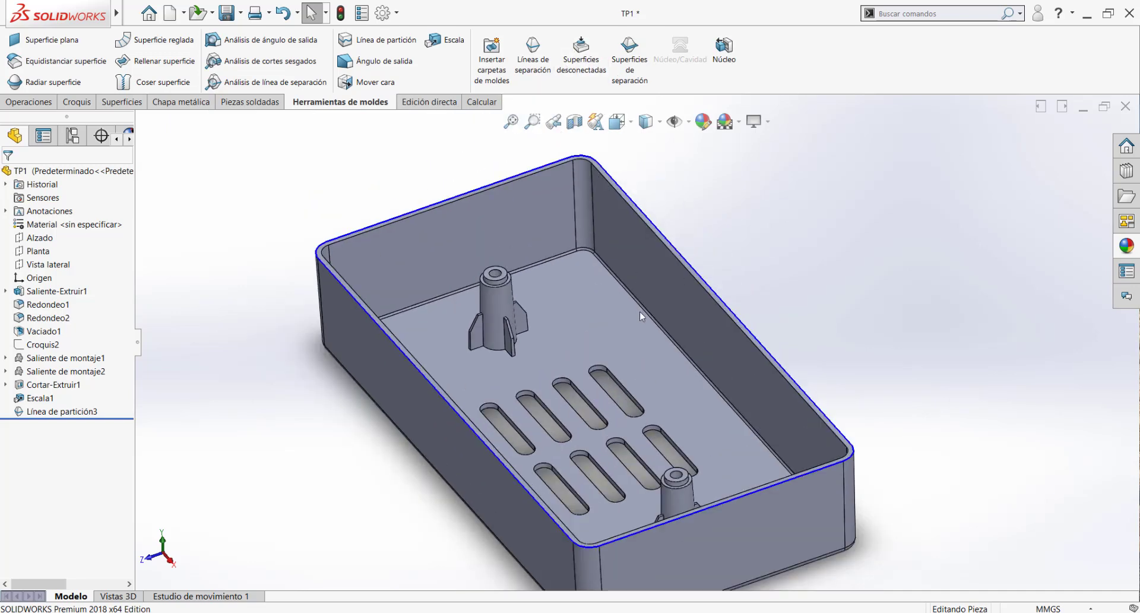
scroll(652, 367, up, 1)
click(573, 57)
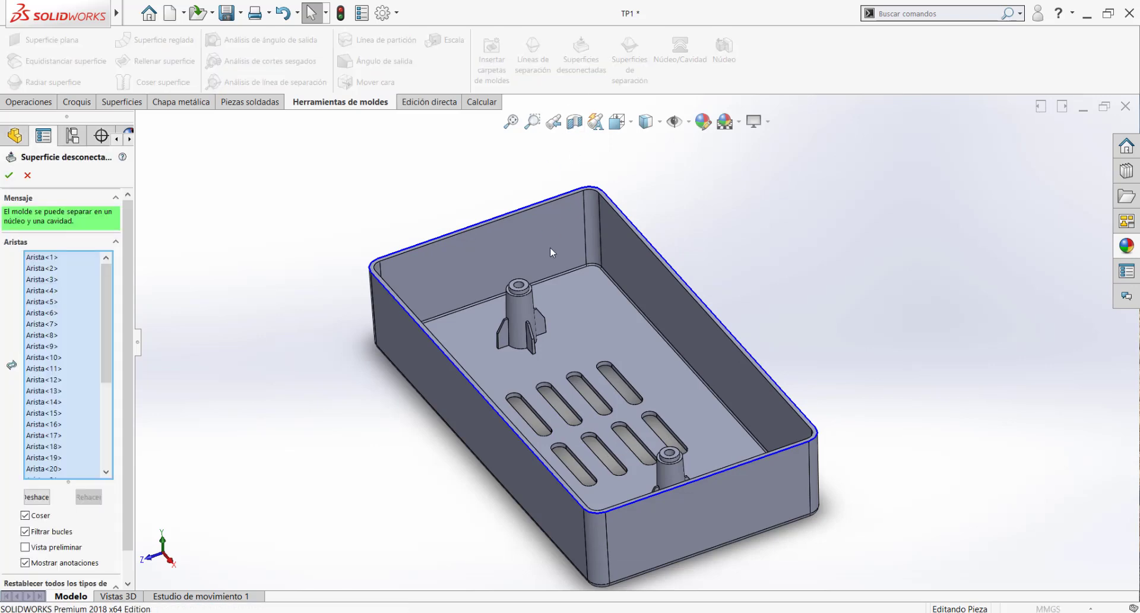
scroll(605, 432, down, 5)
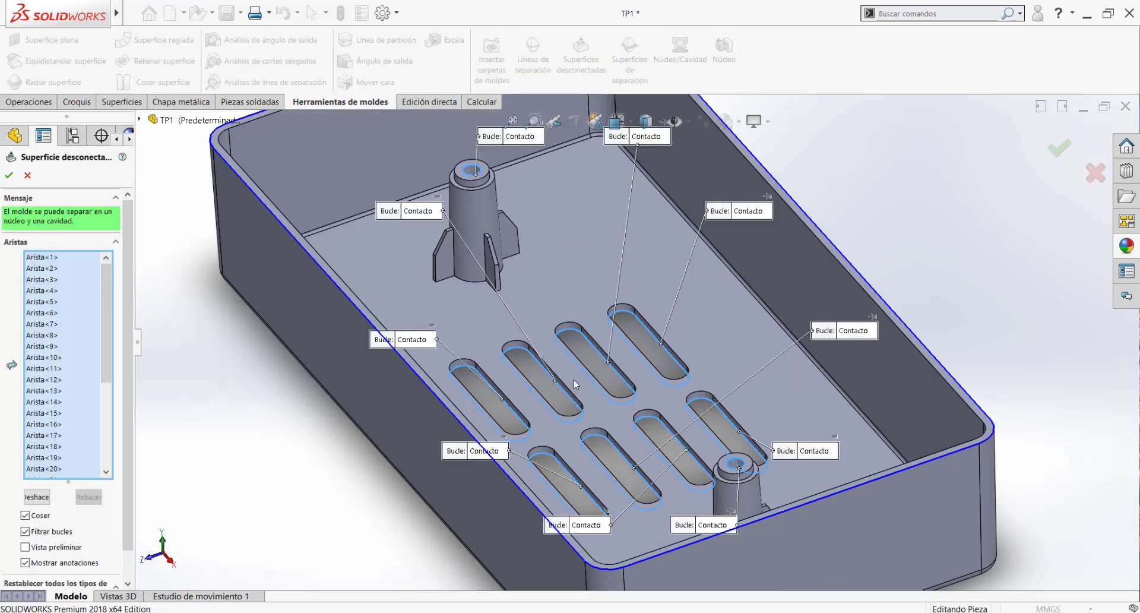
scroll(588, 341, down, 3)
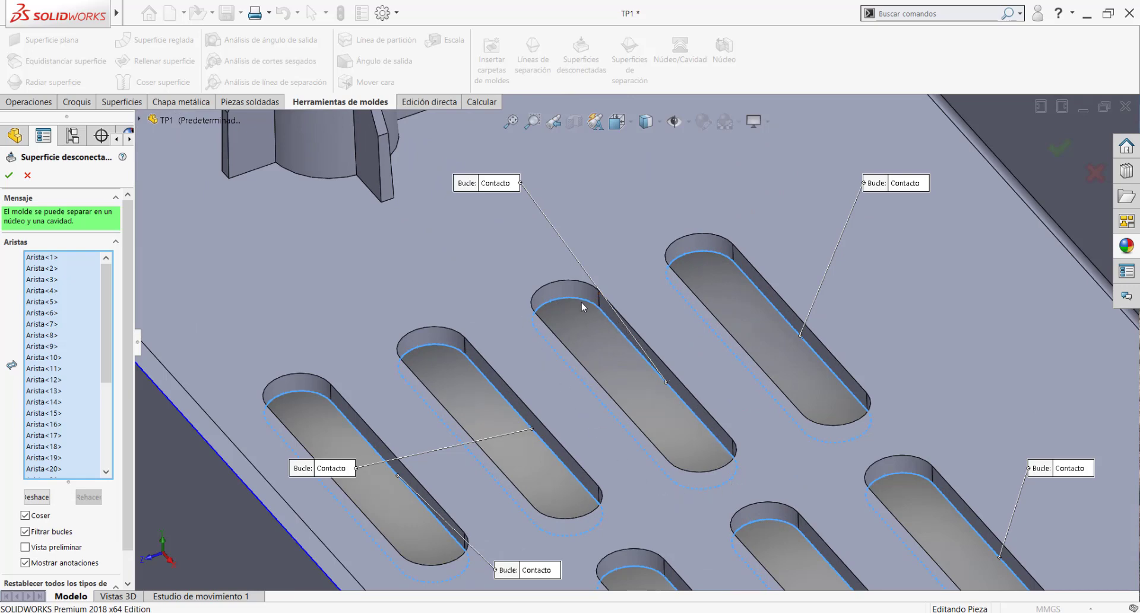
middle_drag(626, 345, 590, 276)
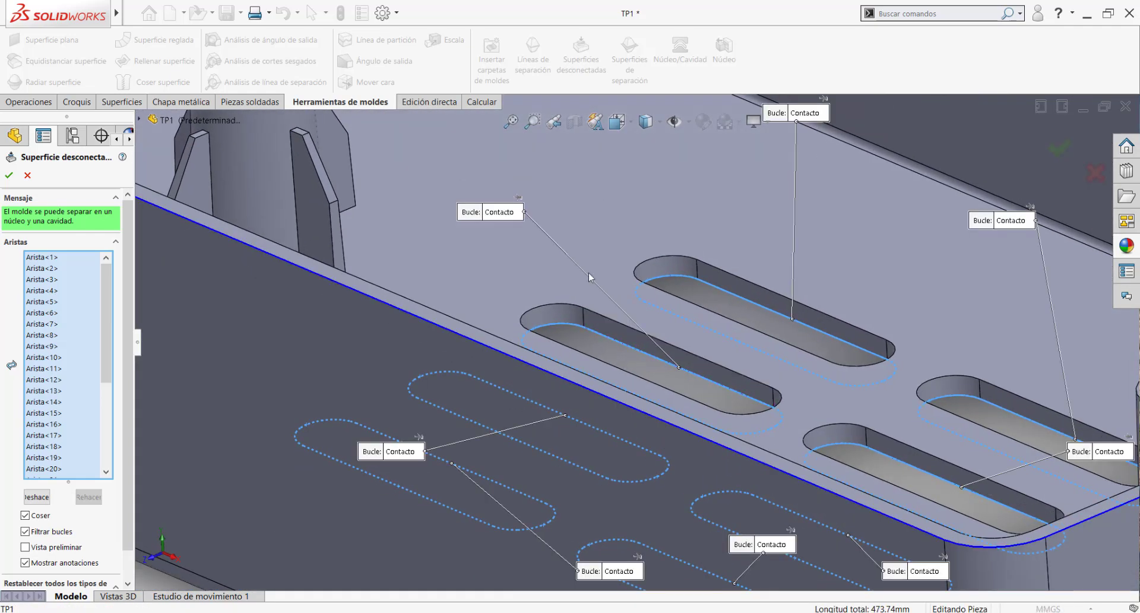
scroll(625, 365, up, 4)
middle_drag(626, 366, 683, 350)
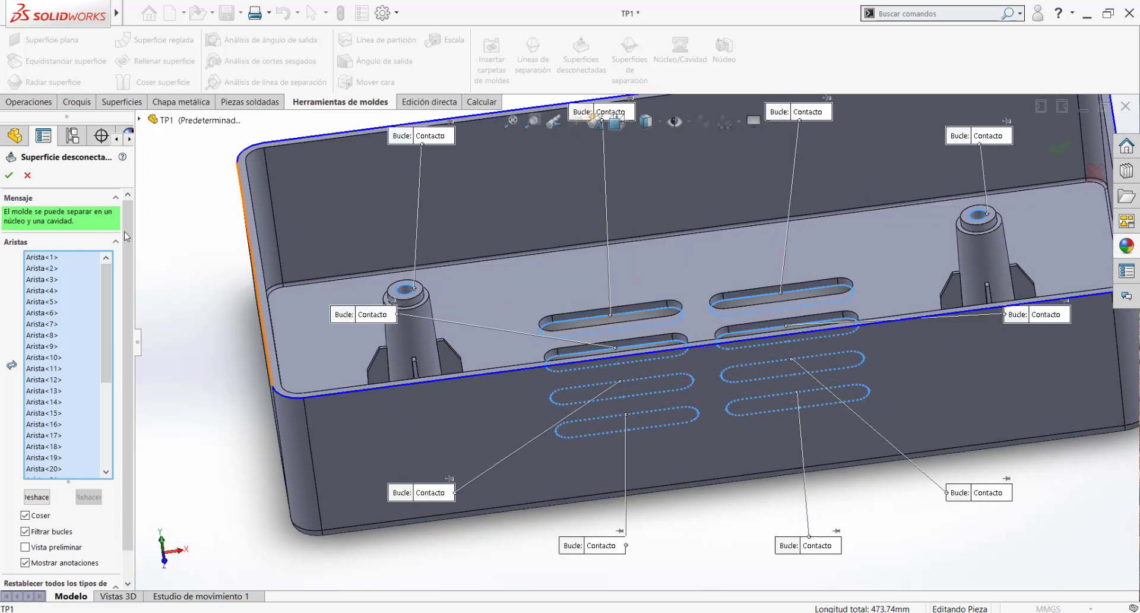
click(10, 175)
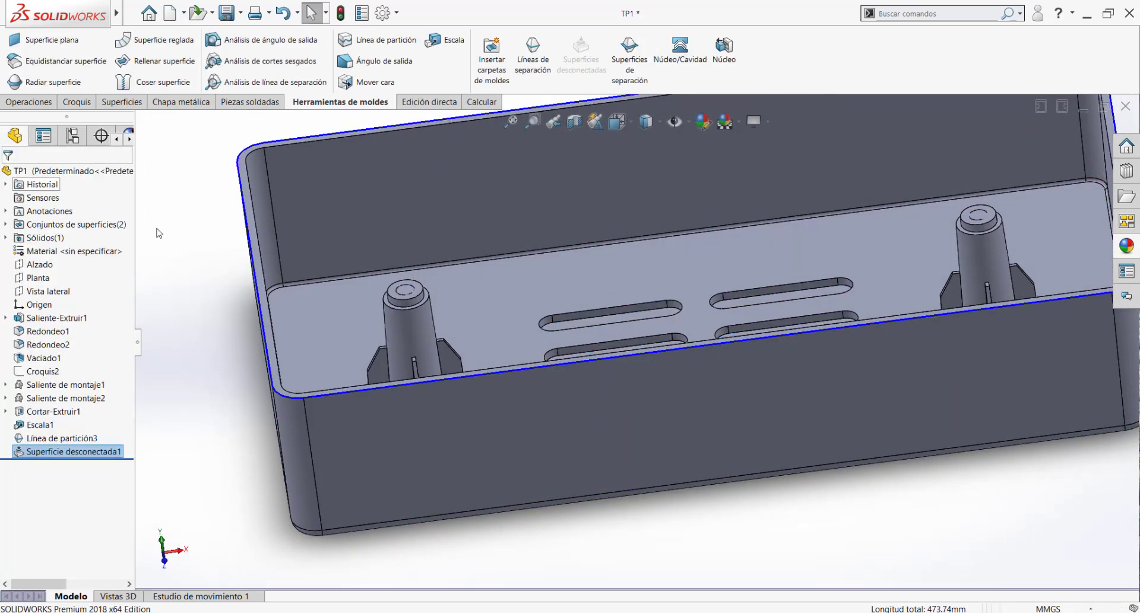
Roll the feature history back to just before the shut-off surface, leaving the parting line as the last active feature.
scroll(503, 383, up, 1)
click(32, 453)
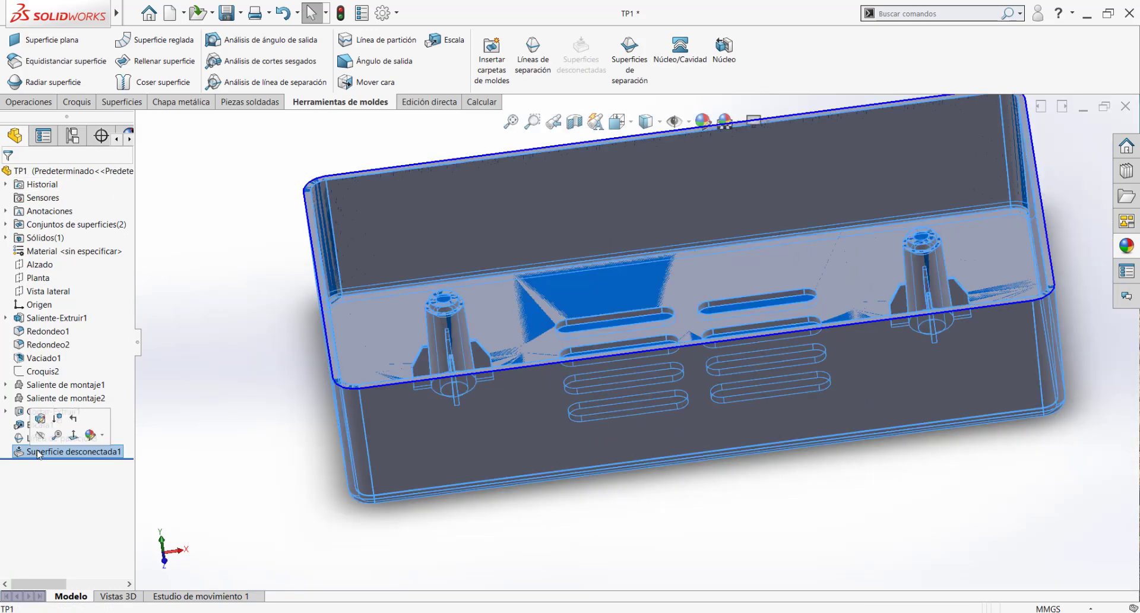
click(127, 487)
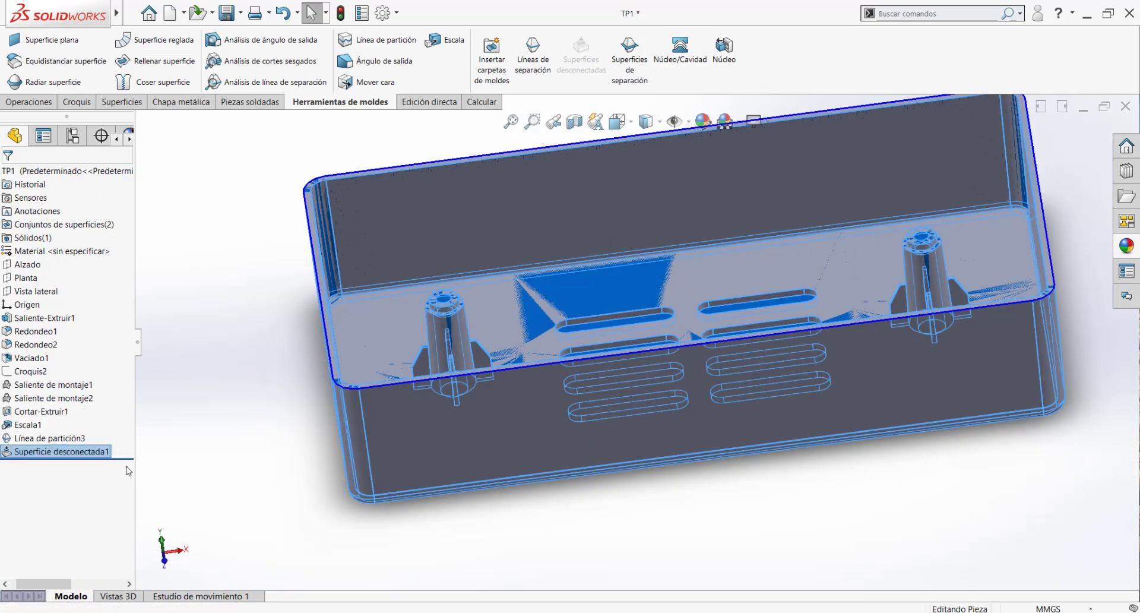
drag(122, 460, 121, 445)
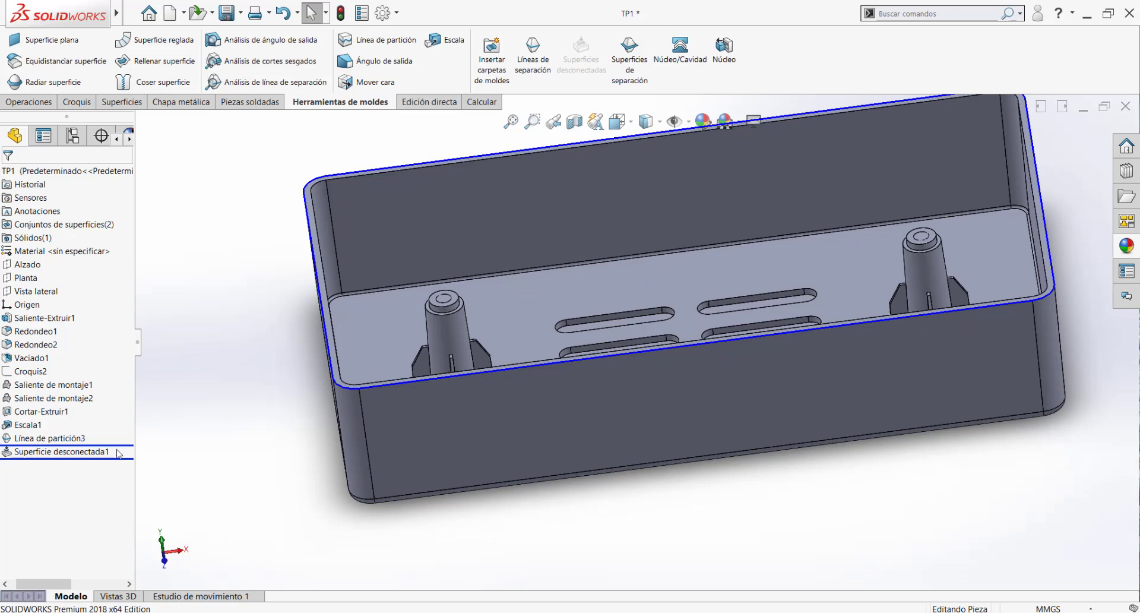
scroll(649, 328, up, 1)
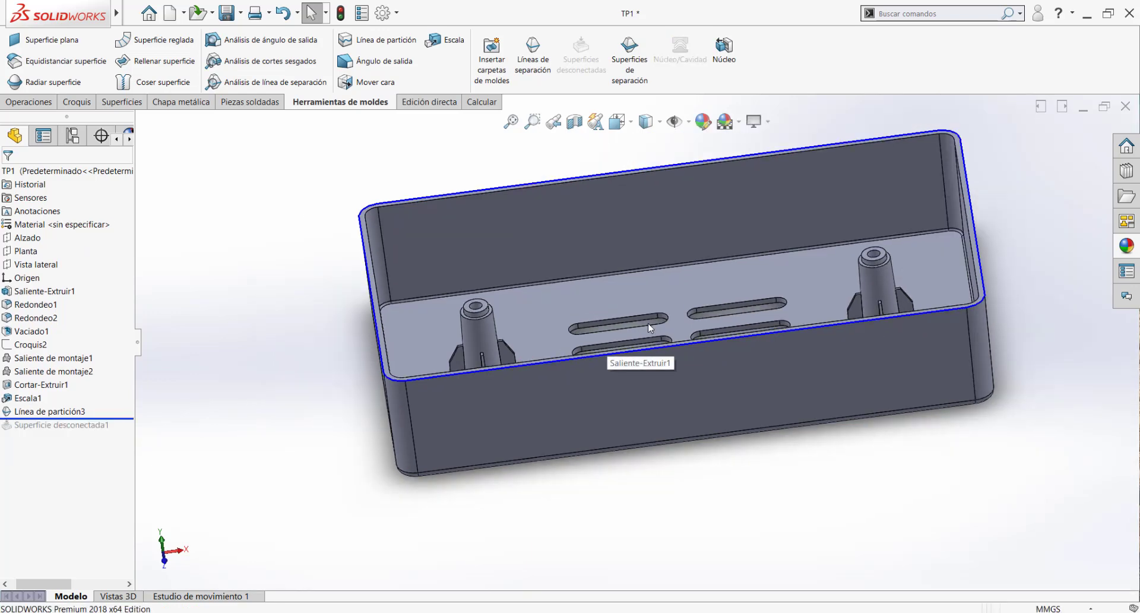
Section the tray through the floor slots with the Vista lateral plane offset -14 mm.
scroll(649, 328, down, 2)
scroll(650, 328, up, 1)
middle_drag(702, 308, 701, 328)
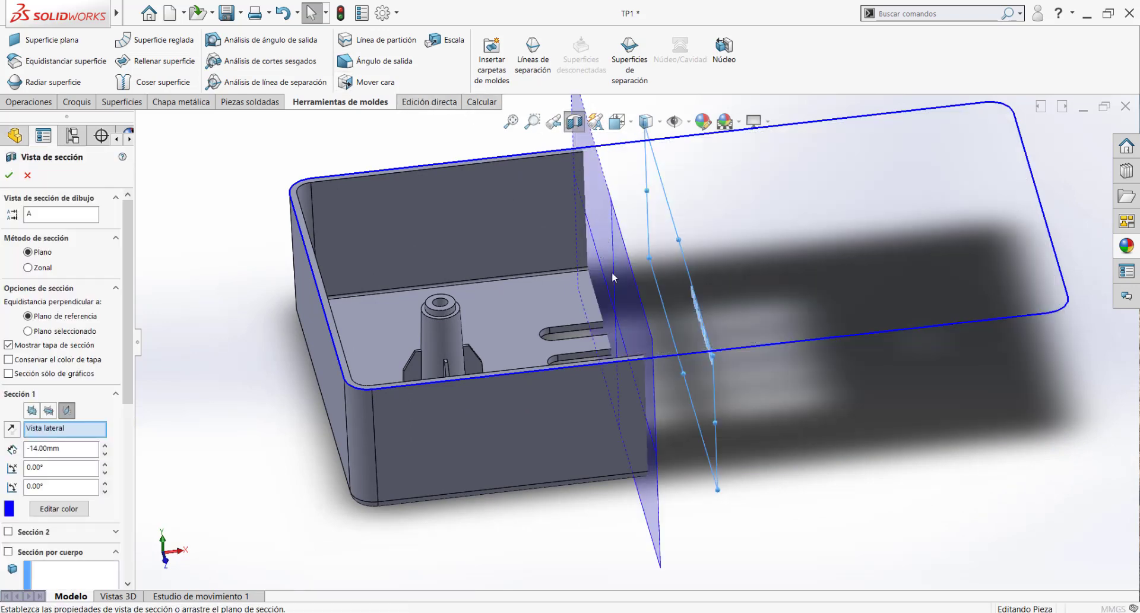
middle_drag(654, 308, 569, 329)
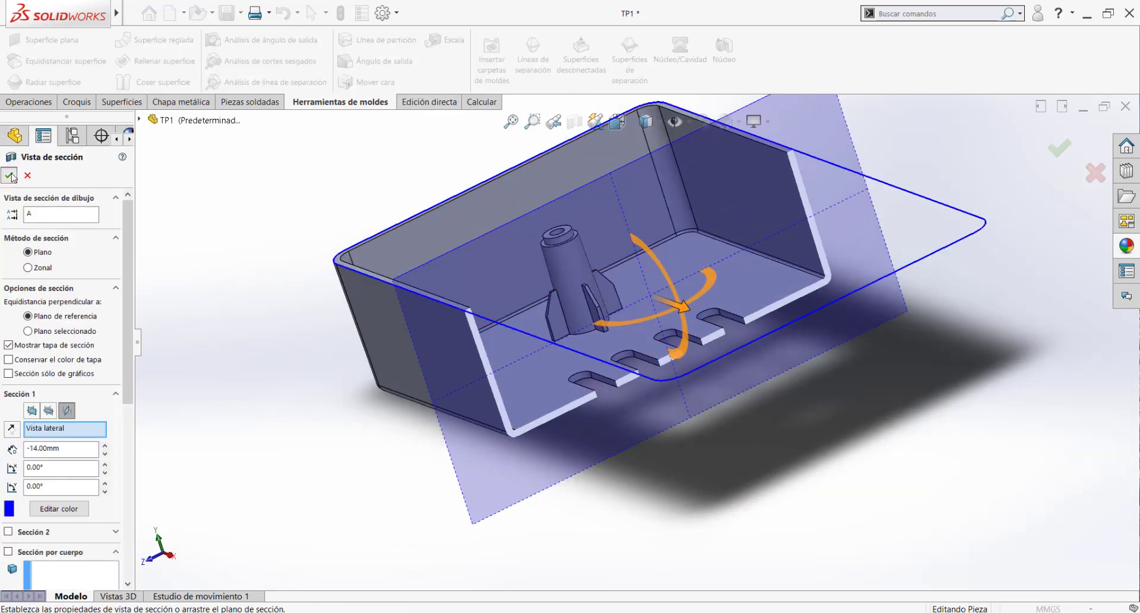
key(Escape)
Examine the sectioned floor slots and the tray's bottom wall straight on in the right view.
middle_drag(667, 377, 633, 394)
key(space)
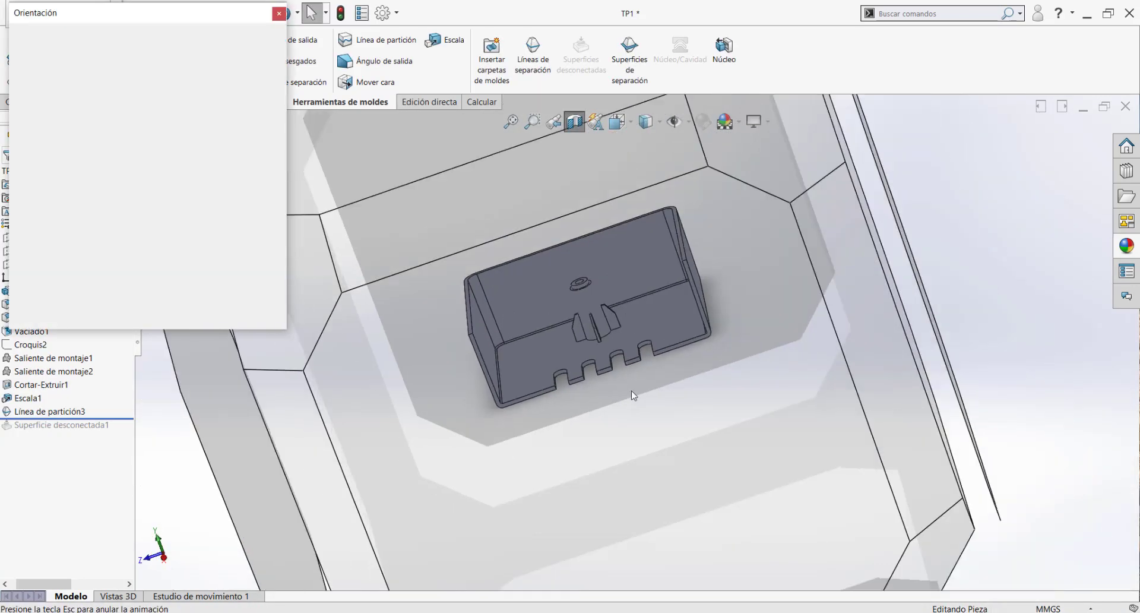
key(Escape)
key(ctrl+4)
scroll(570, 428, down, 6)
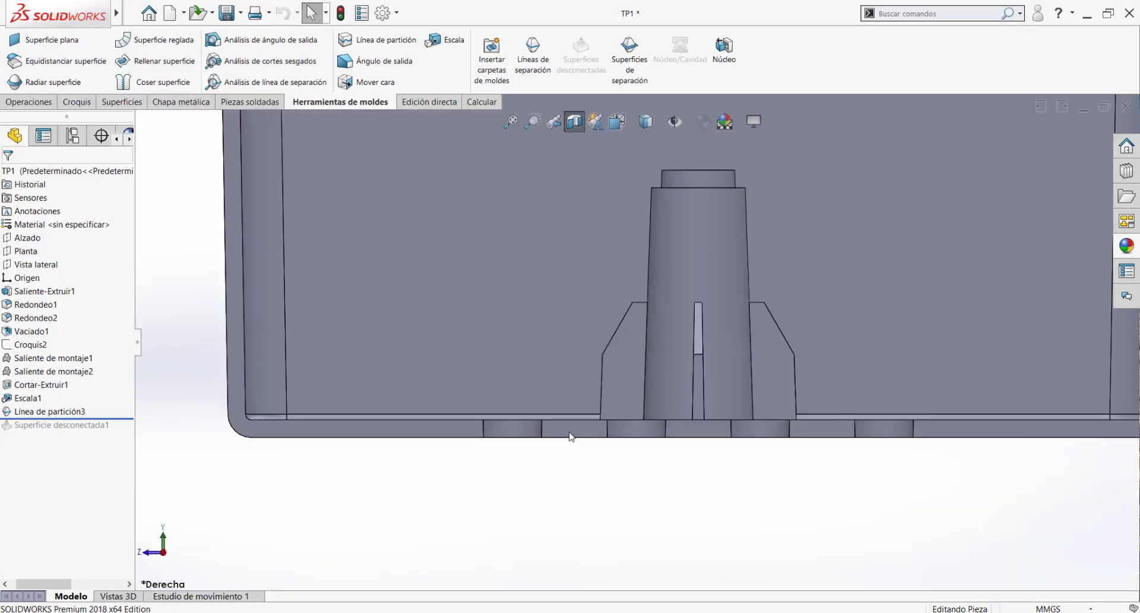
scroll(544, 408, up, 3)
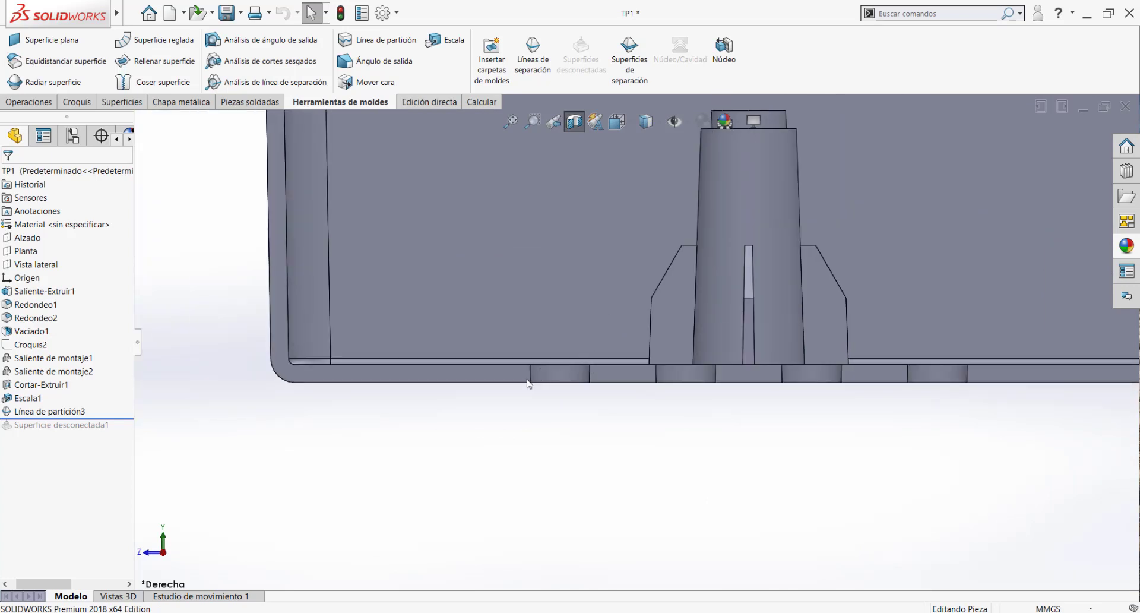
Examine the sectioned box, its mounting boss, floor slots and upper parting line from several angles, and exit the section view.
scroll(552, 353, up, 5)
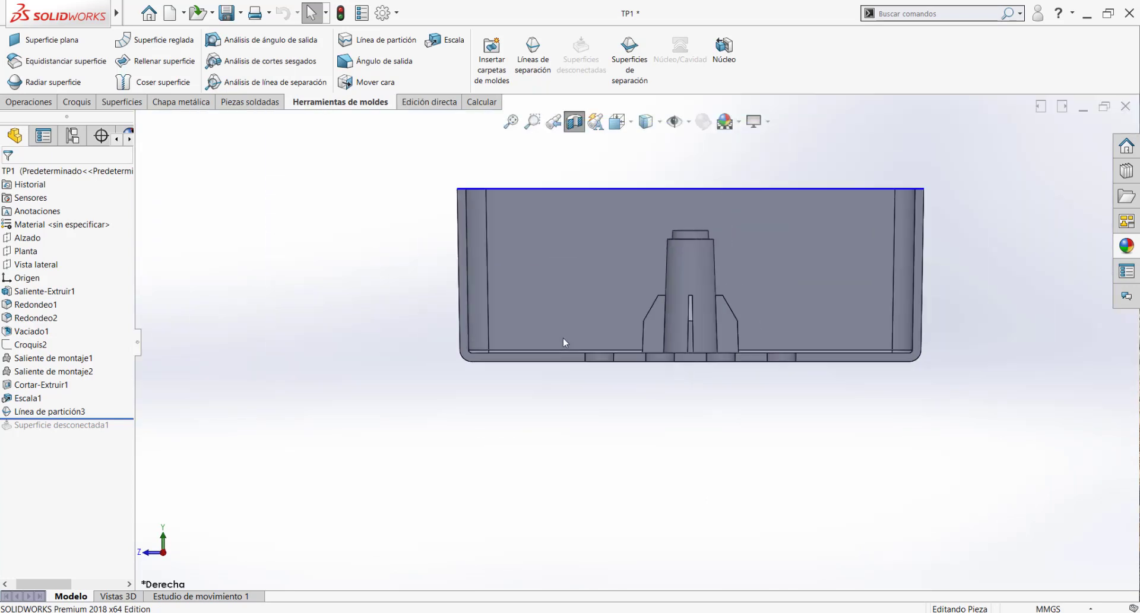
scroll(617, 337, down, 5)
scroll(618, 336, up, 4)
scroll(725, 257, down, 4)
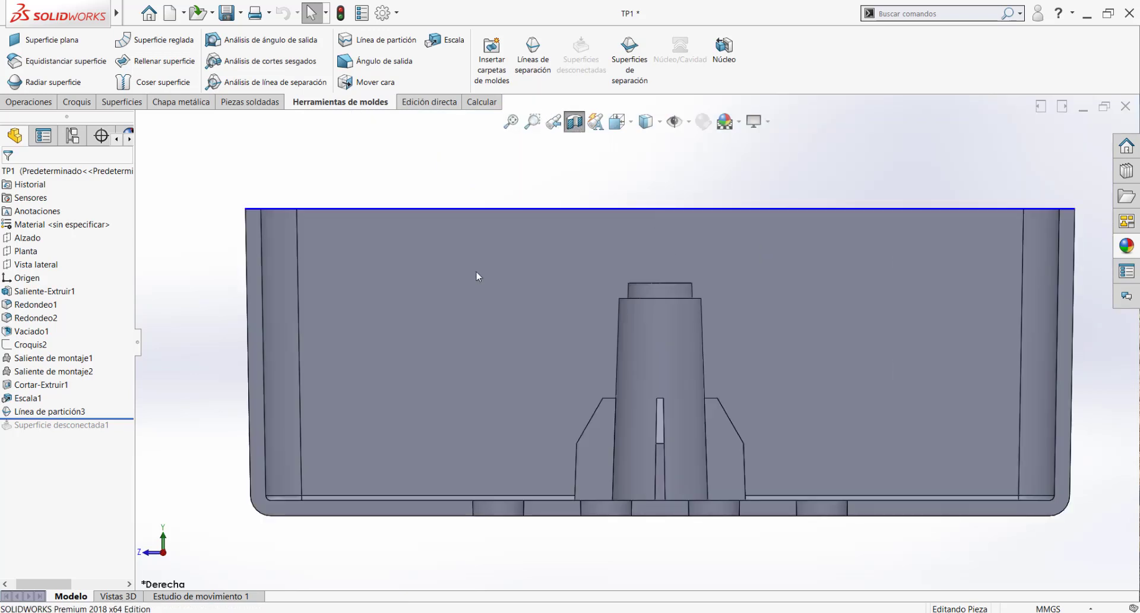
scroll(482, 270, up, 3)
middle_drag(601, 301, 627, 283)
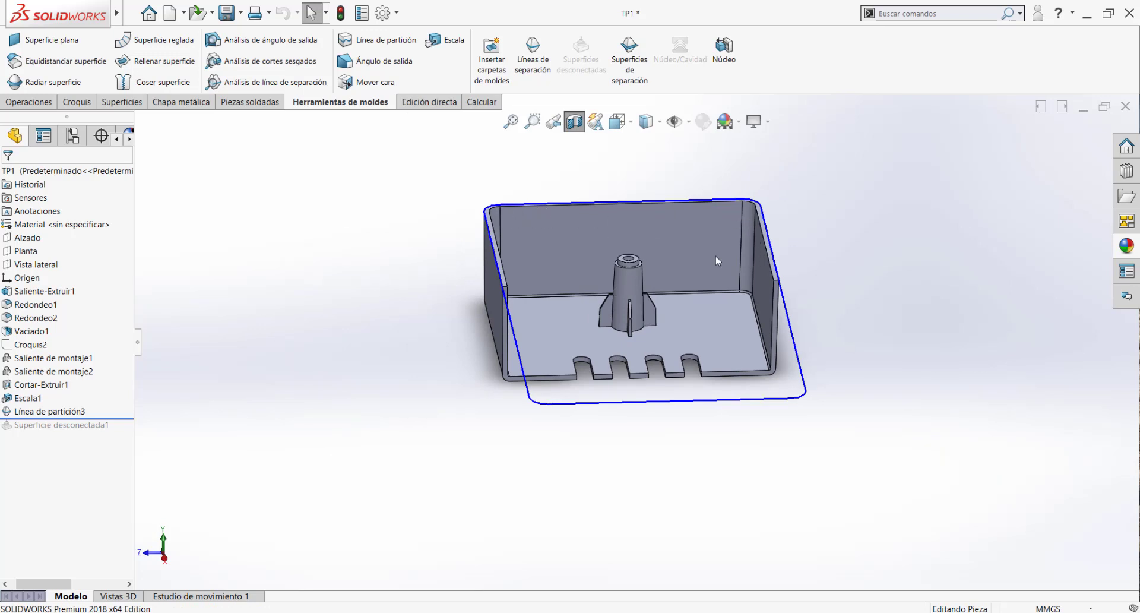
middle_drag(695, 272, 695, 305)
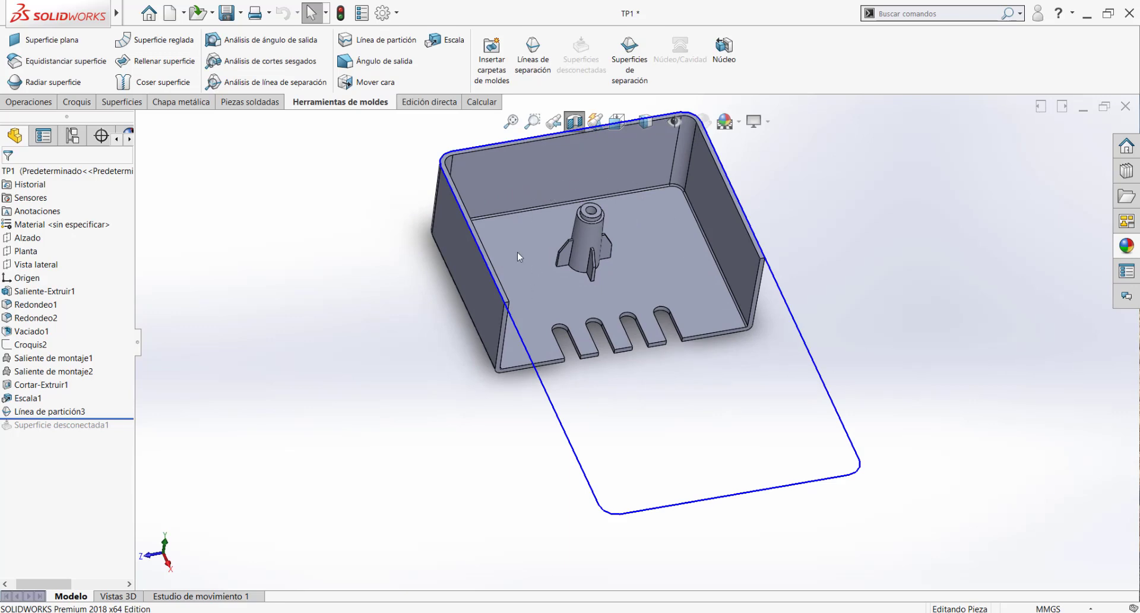
scroll(624, 214, up, 2)
scroll(633, 212, down, 3)
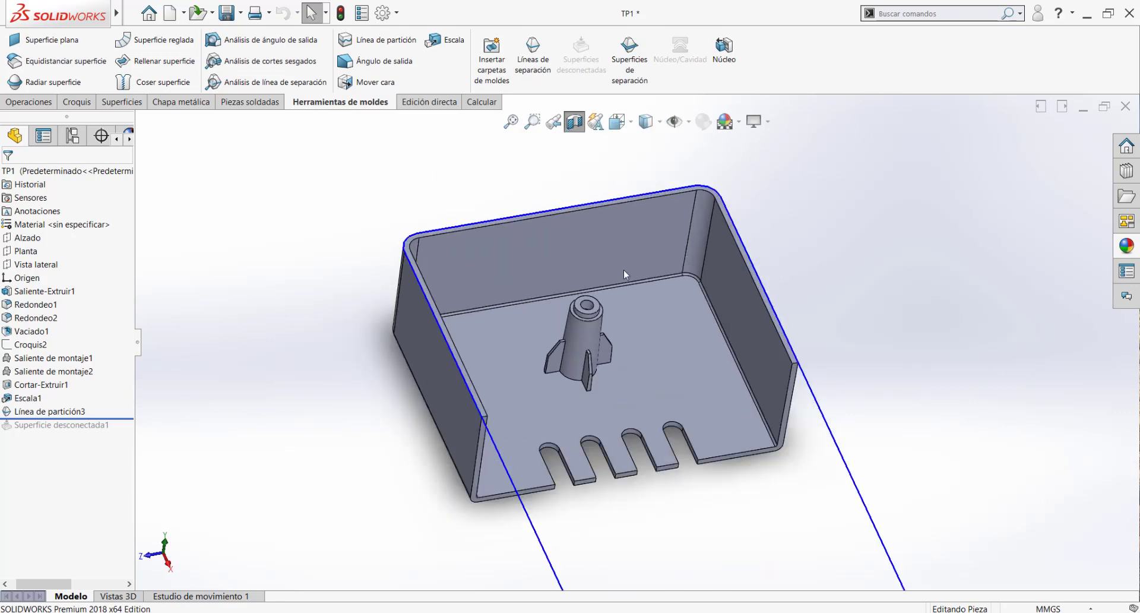
scroll(619, 343, down, 2)
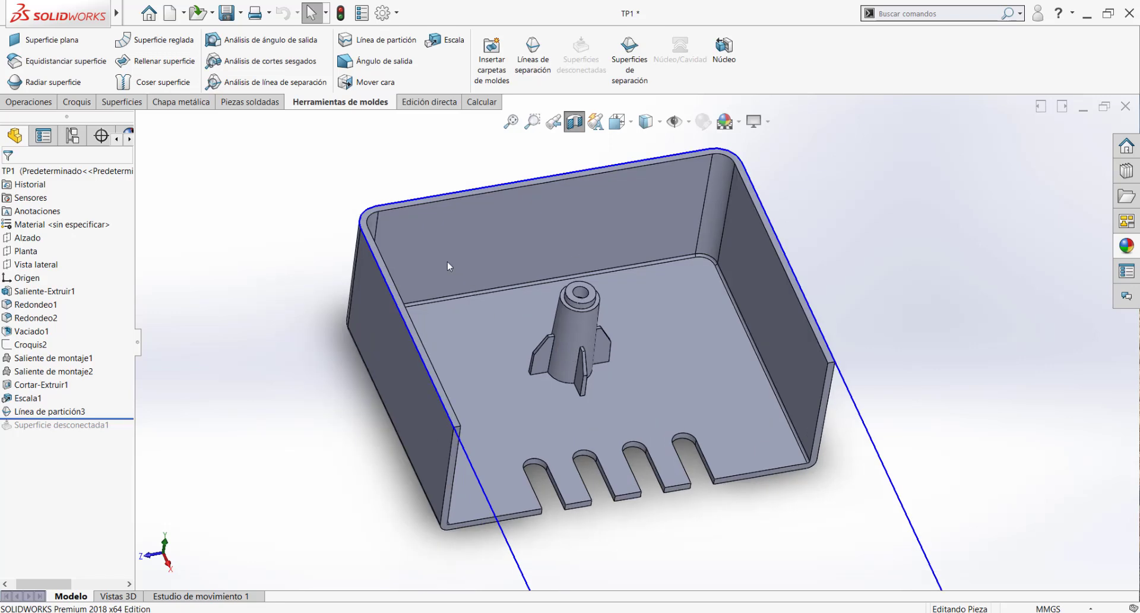
middle_drag(525, 288, 481, 199)
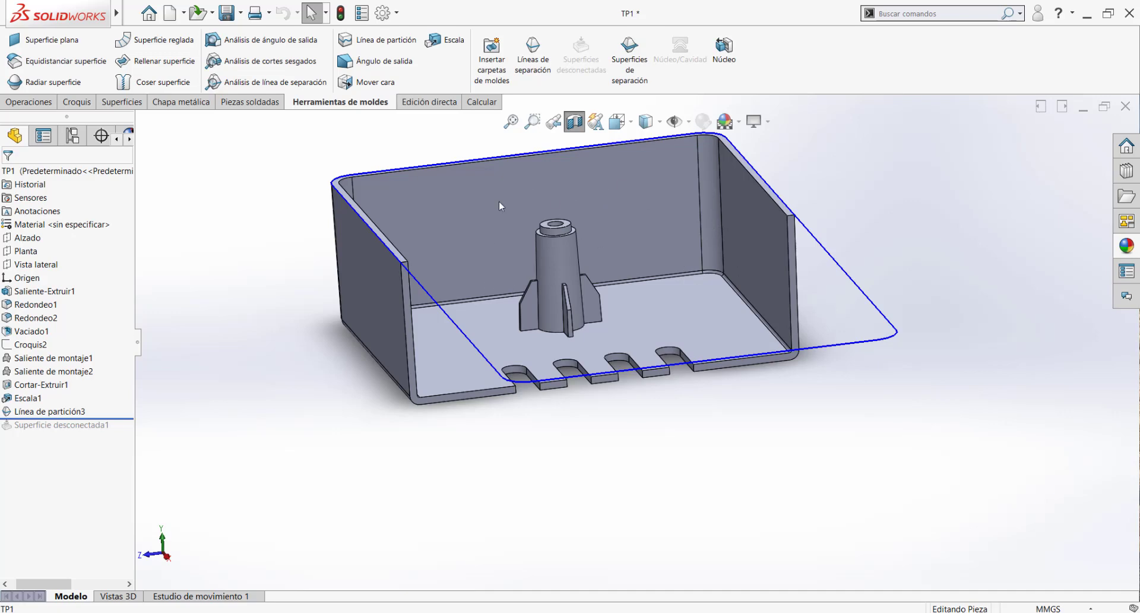
scroll(557, 363, down, 3)
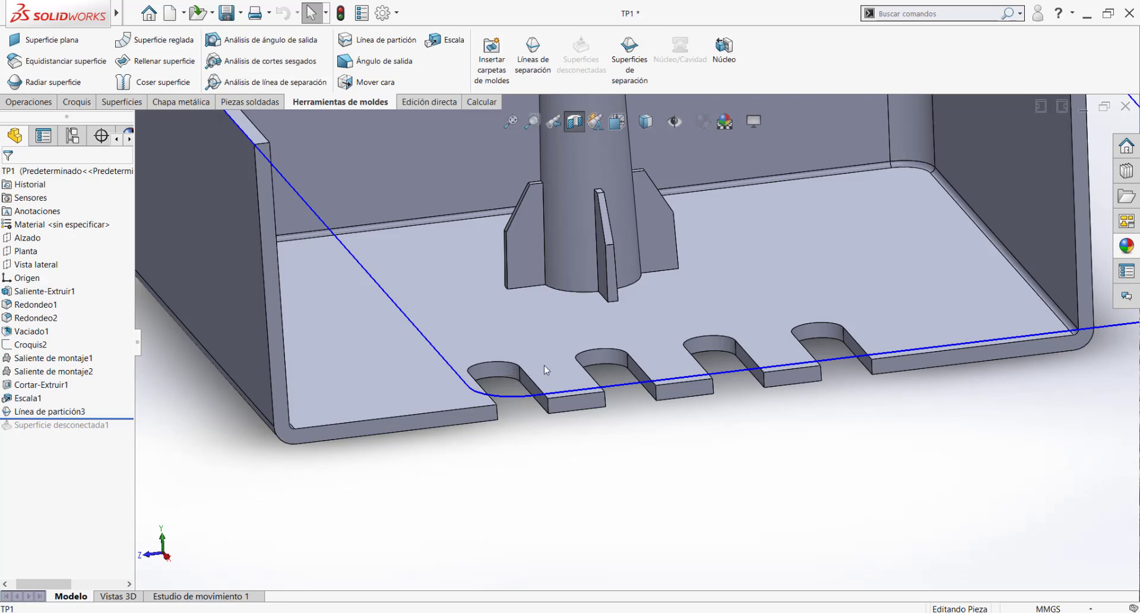
scroll(546, 369, up, 5)
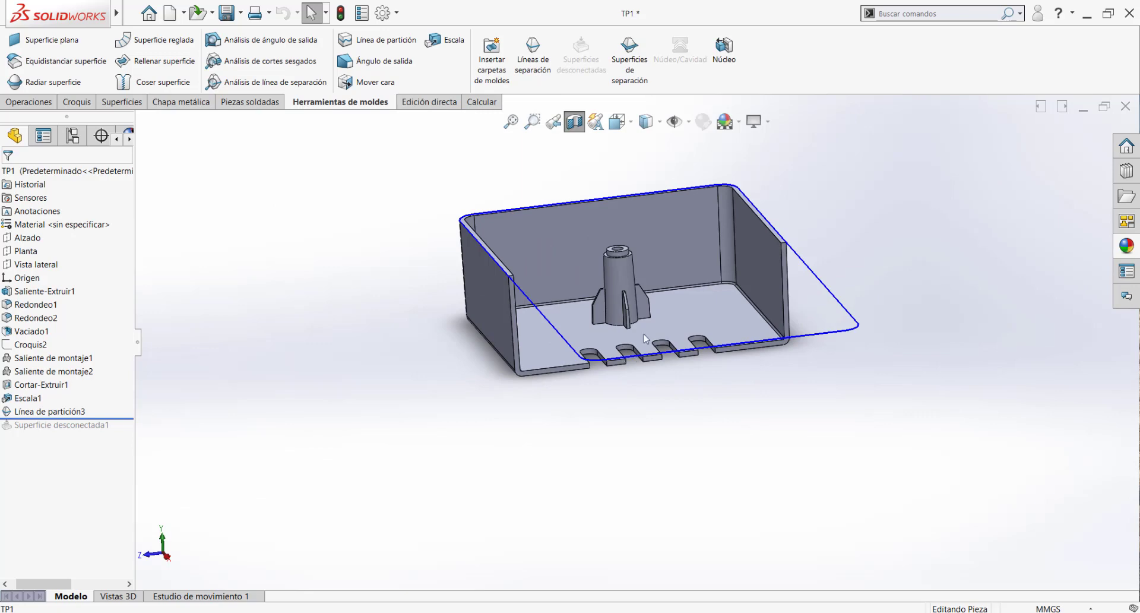
scroll(593, 331, down, 4)
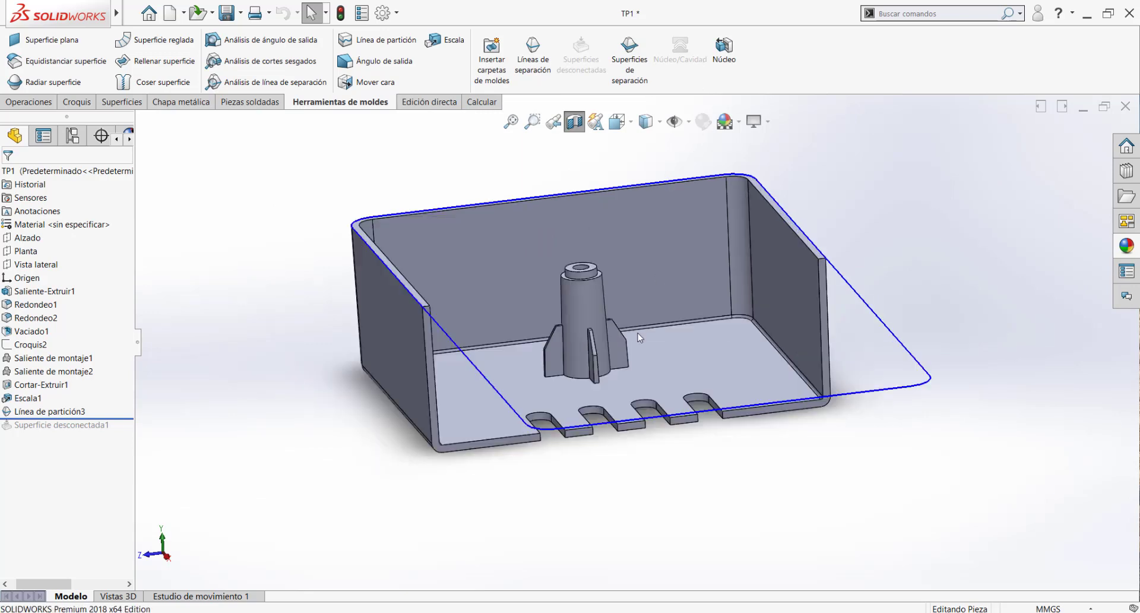
scroll(419, 375, up, 2)
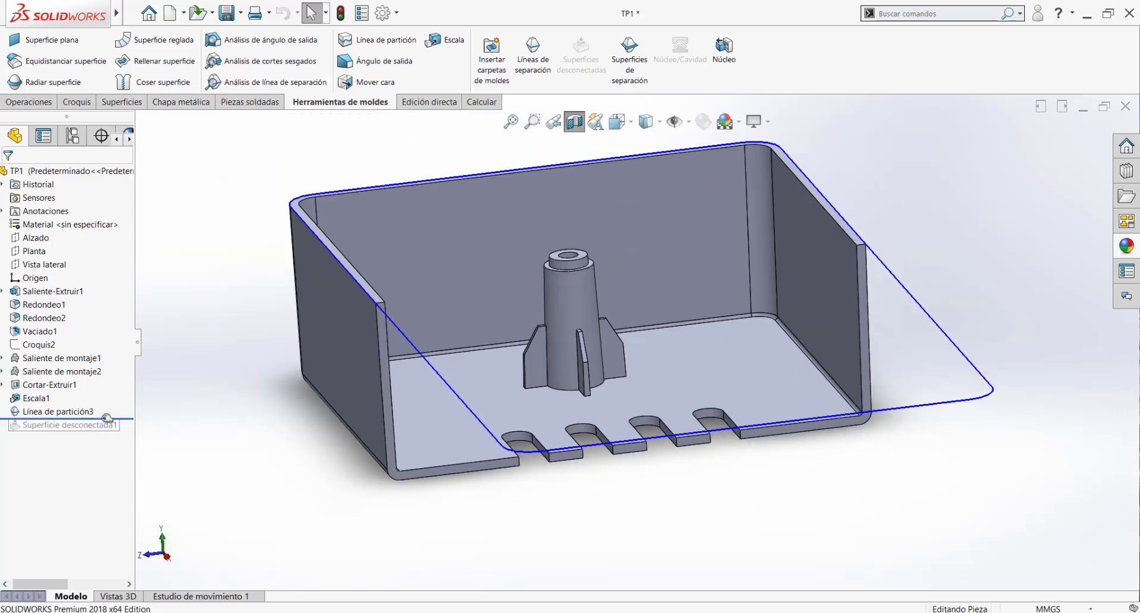
click(575, 123)
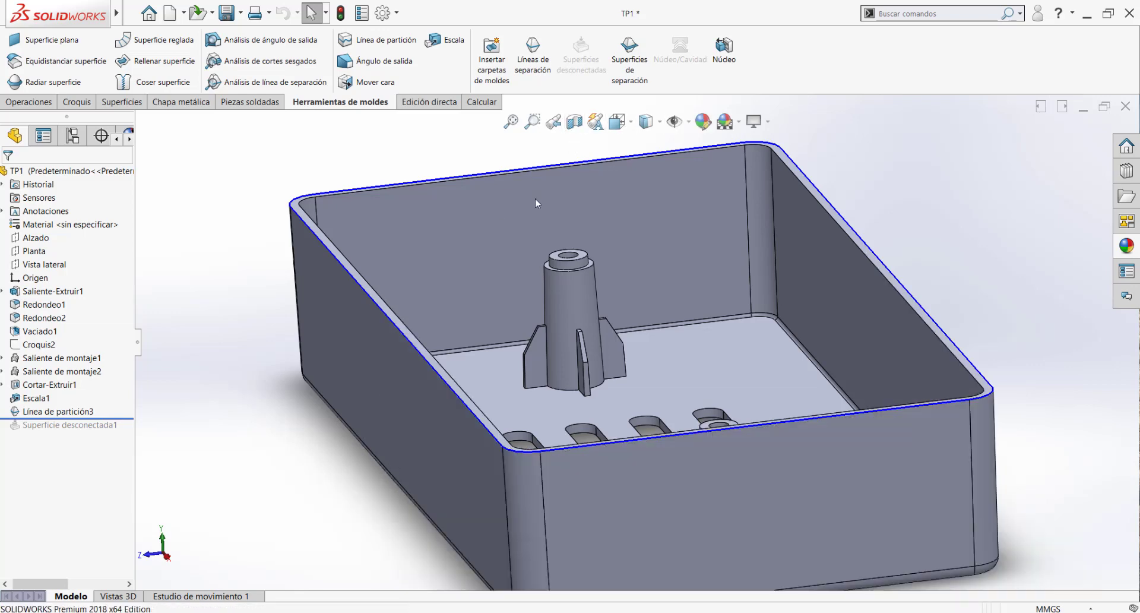
key(f)
Roll the feature history forward past Superficie desconectada1 and open that feature for editing.
drag(119, 418, 86, 432)
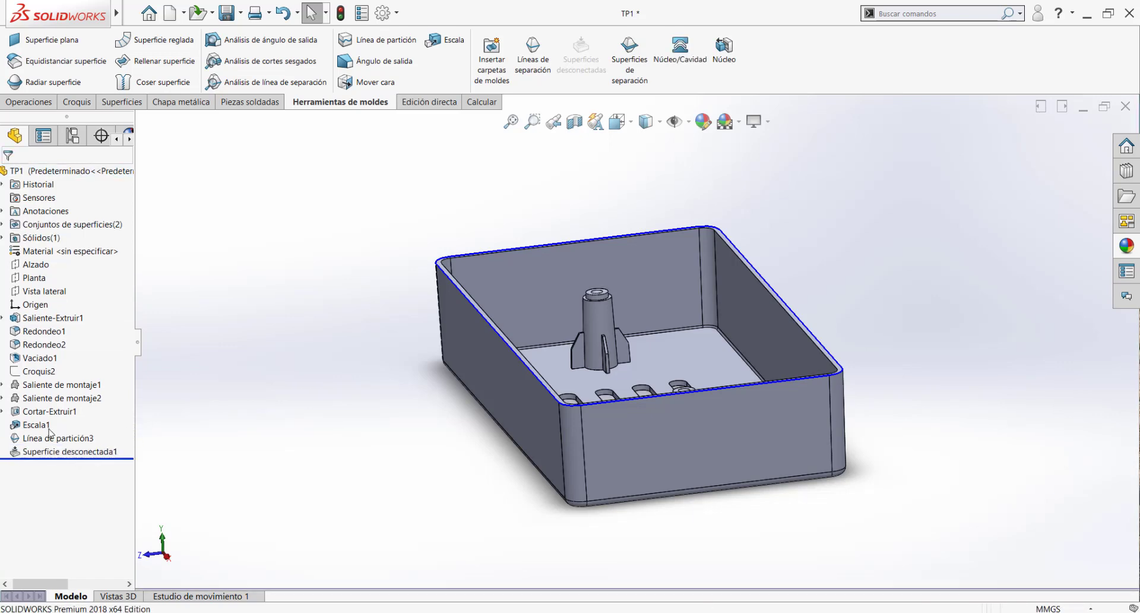
click(59, 451)
click(51, 417)
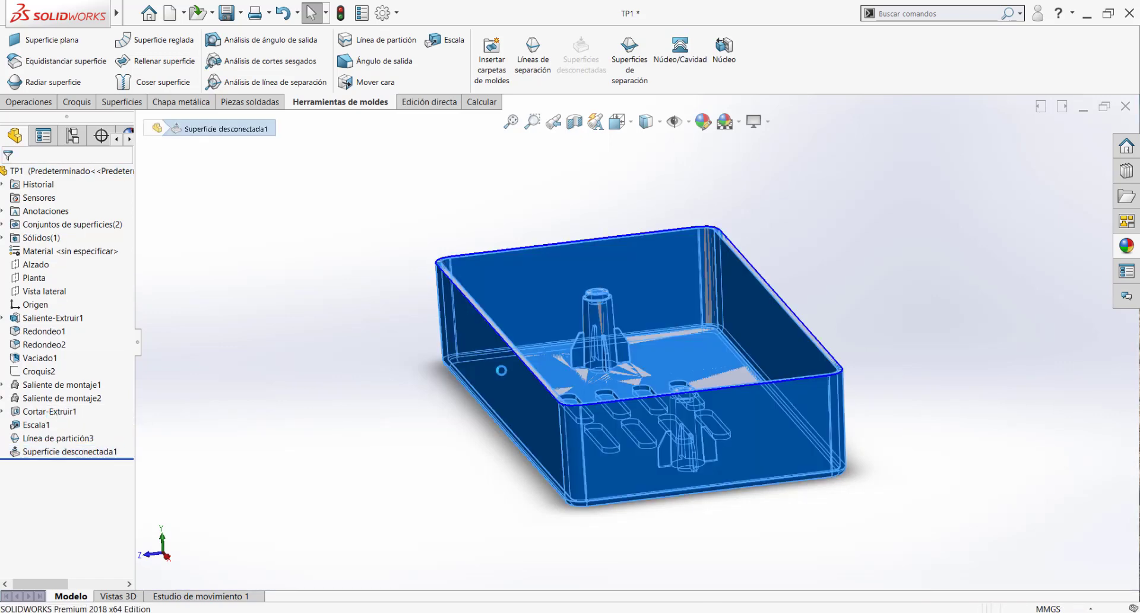
Inspect the shut-off loops and their contact labels around the floor slots and the mounting boss holes.
middle_drag(630, 350, 518, 204)
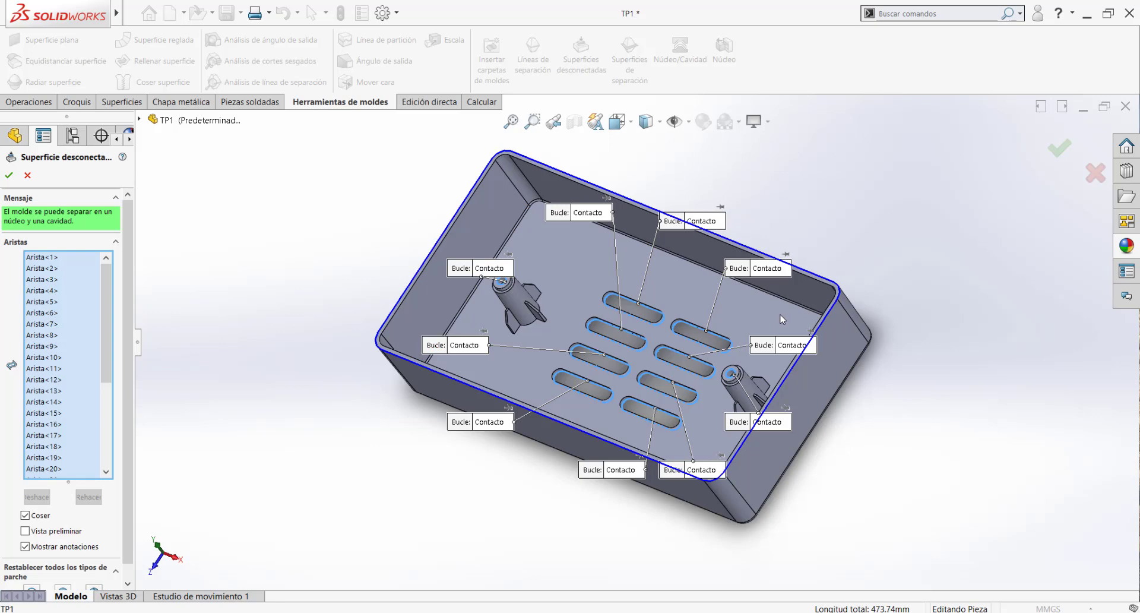
scroll(758, 310, down, 5)
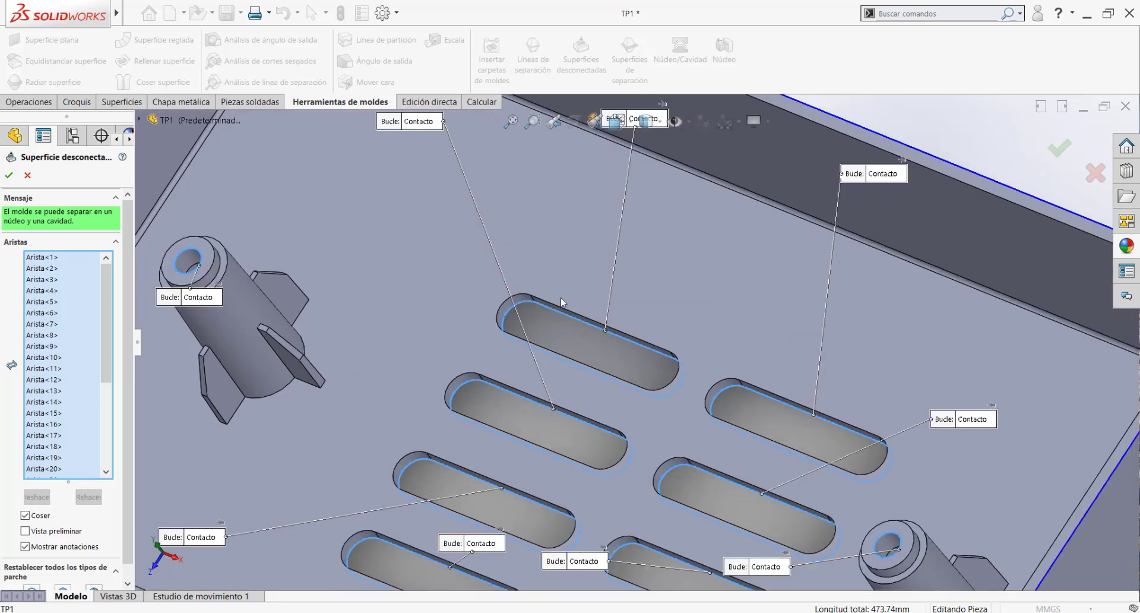
scroll(513, 312, down, 2)
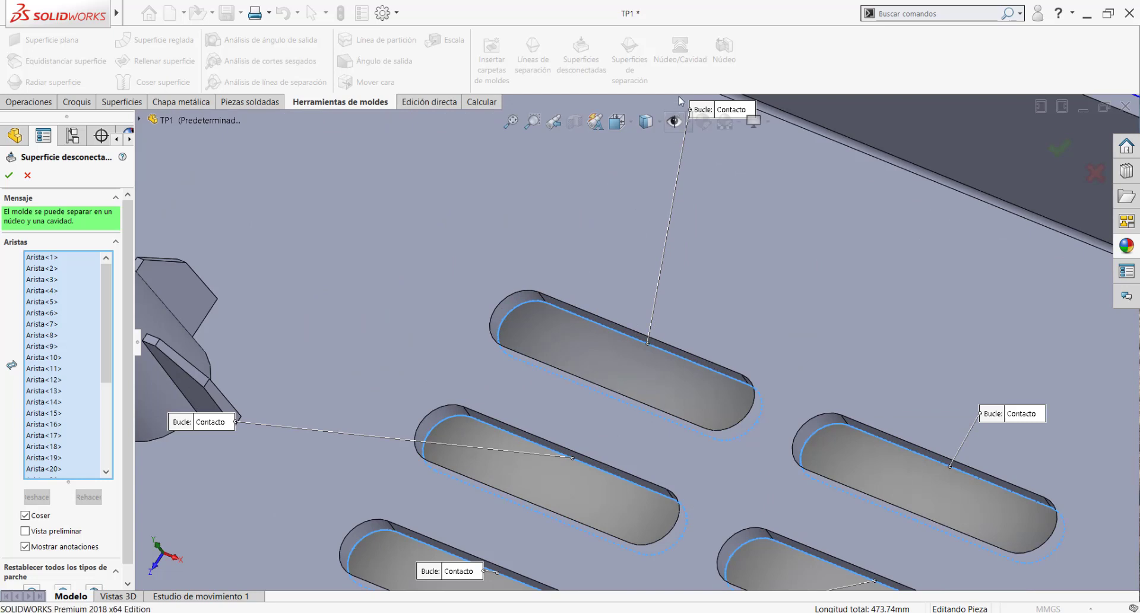
scroll(589, 297, up, 6)
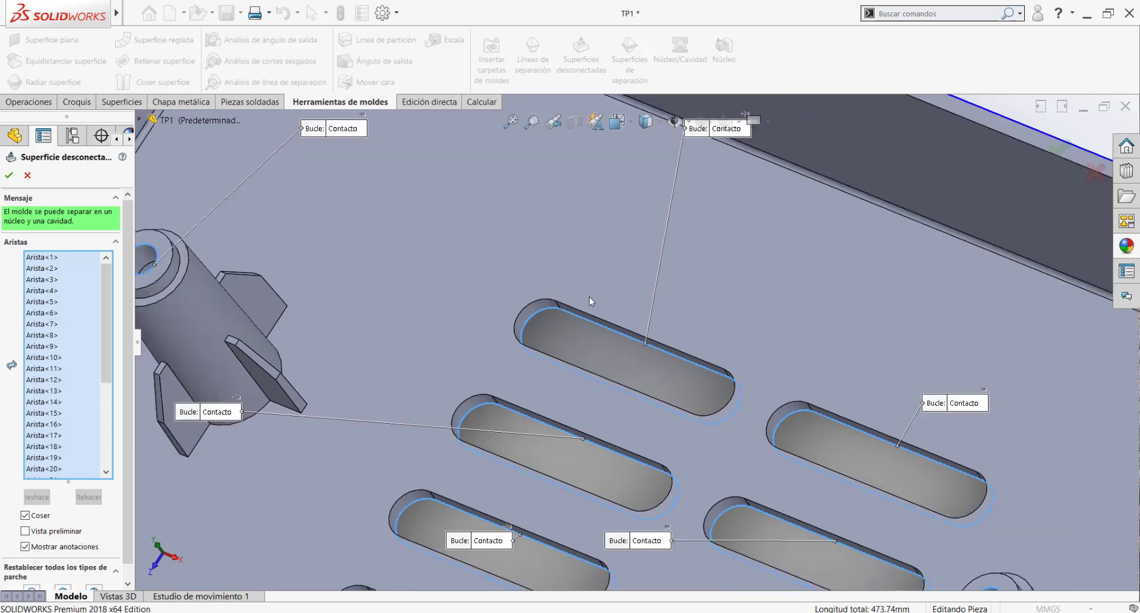
scroll(351, 294, down, 5)
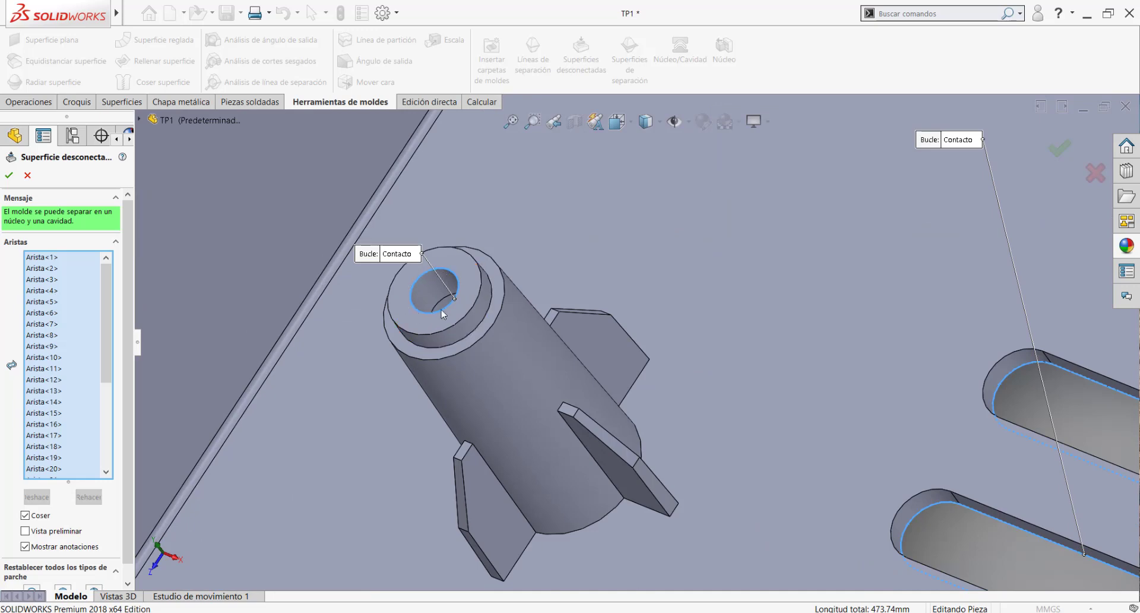
scroll(712, 356, up, 4)
scroll(861, 416, down, 4)
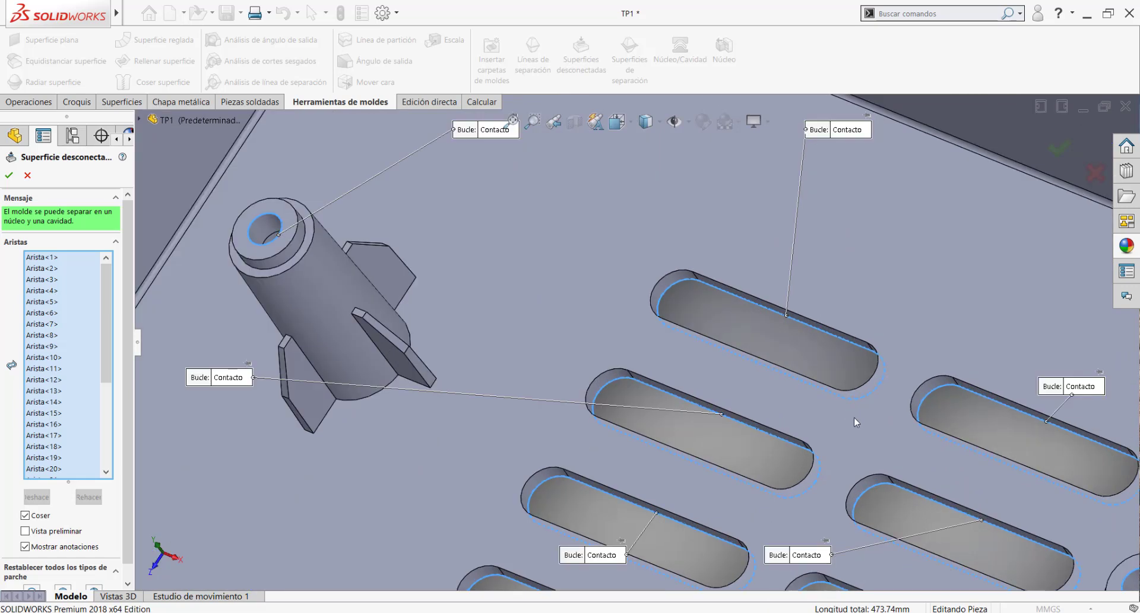
scroll(517, 367, up, 2)
scroll(356, 262, down, 4)
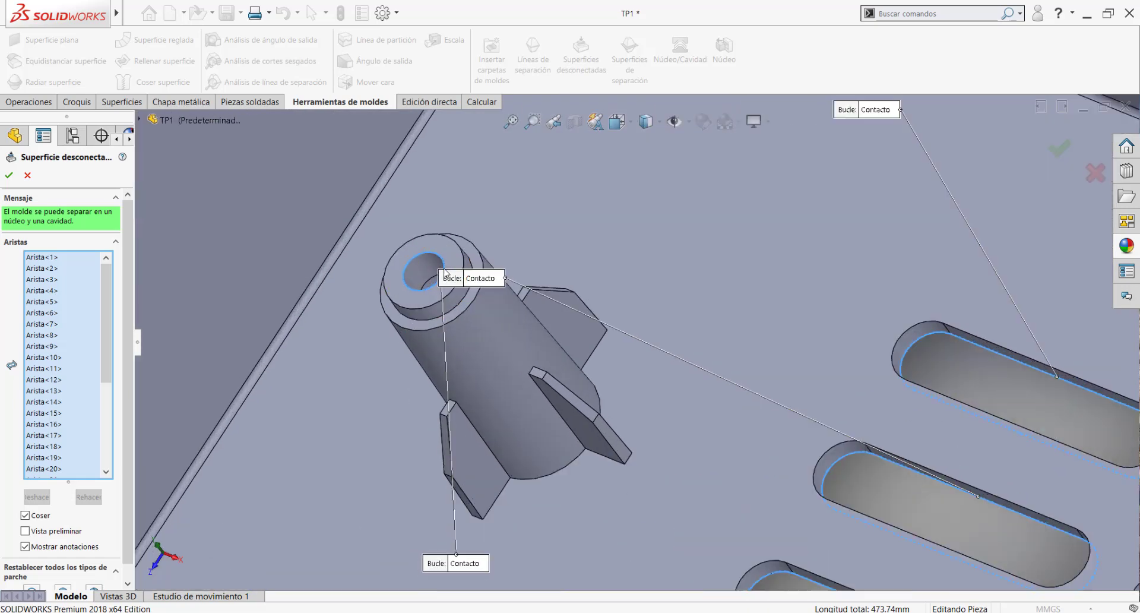
scroll(581, 330, up, 3)
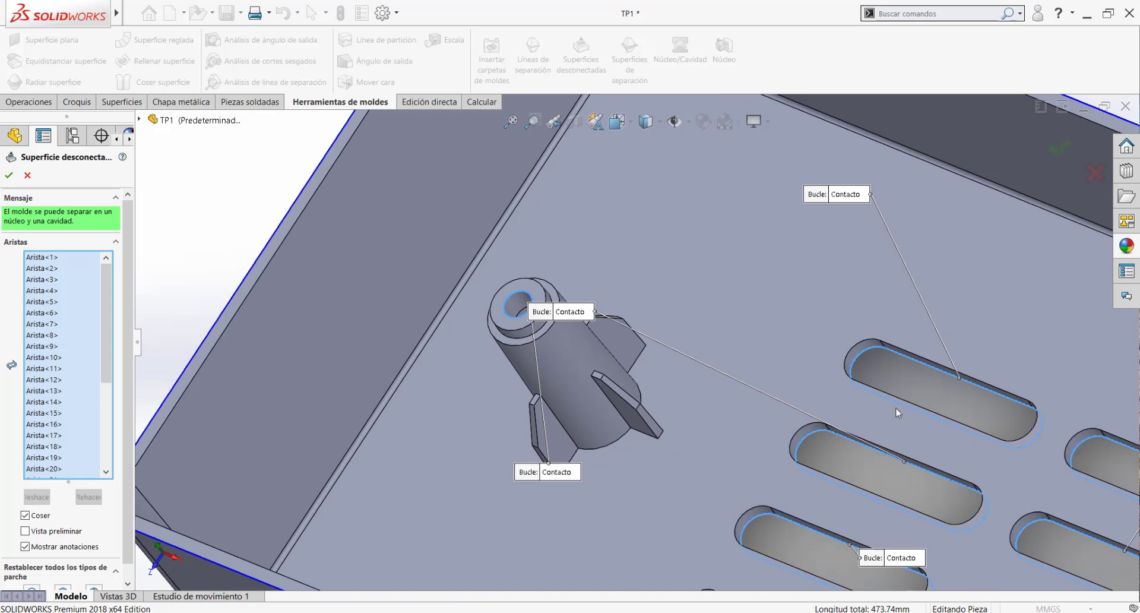
scroll(523, 339, down, 4)
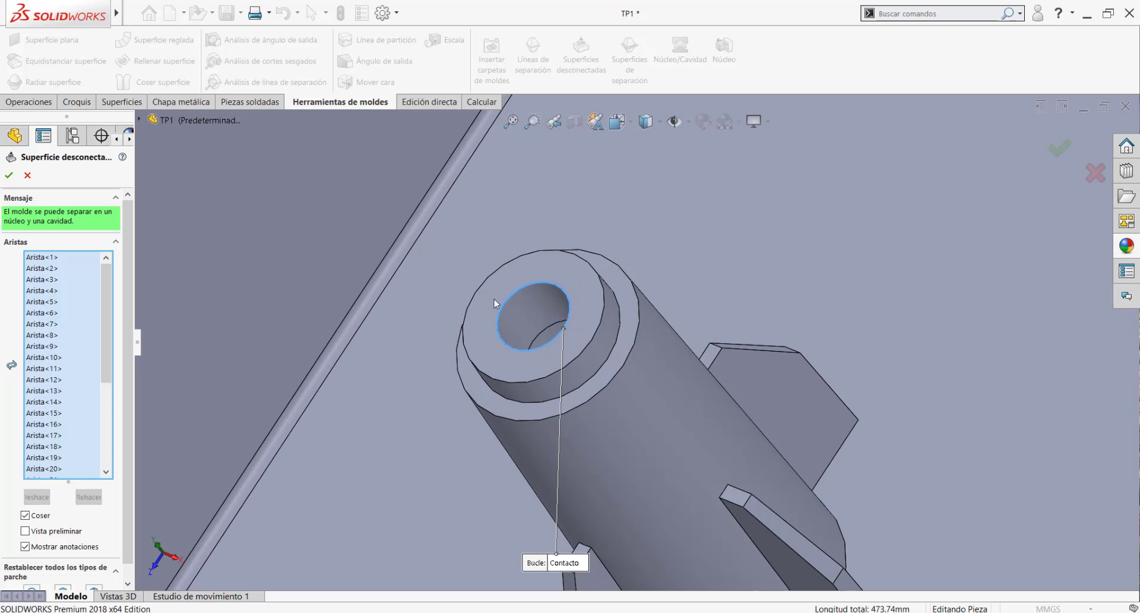
scroll(544, 358, up, 2)
middle_drag(576, 321, 534, 392)
scroll(630, 339, up, 5)
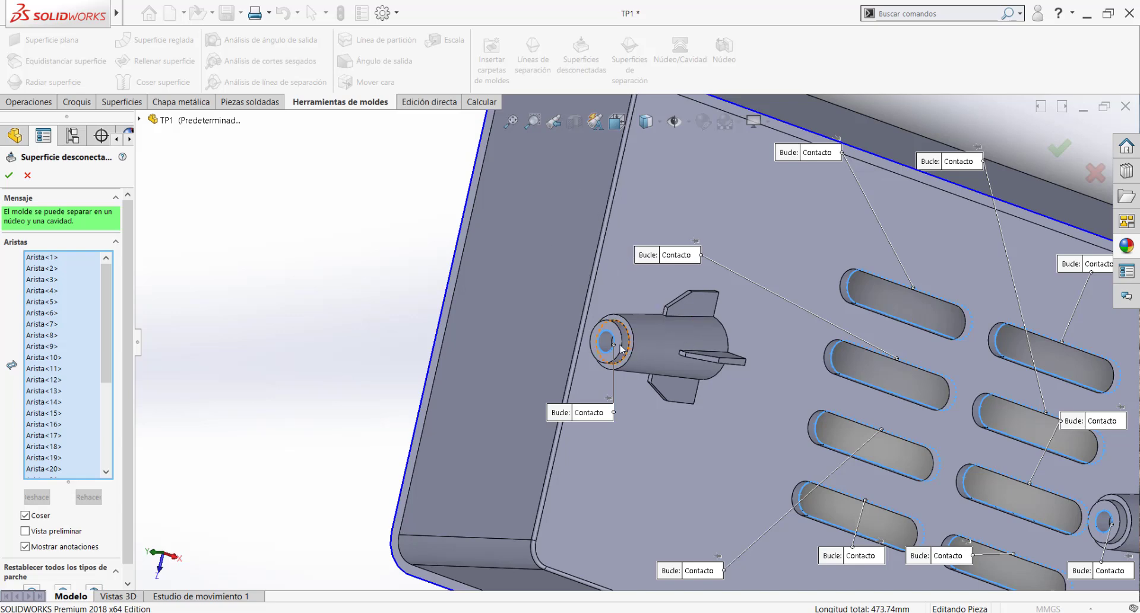
Replace the shut-off edge at the mouth of one boss hole with the circular edge deeper inside that hole.
scroll(618, 348, down, 8)
middle_drag(617, 348, 593, 310)
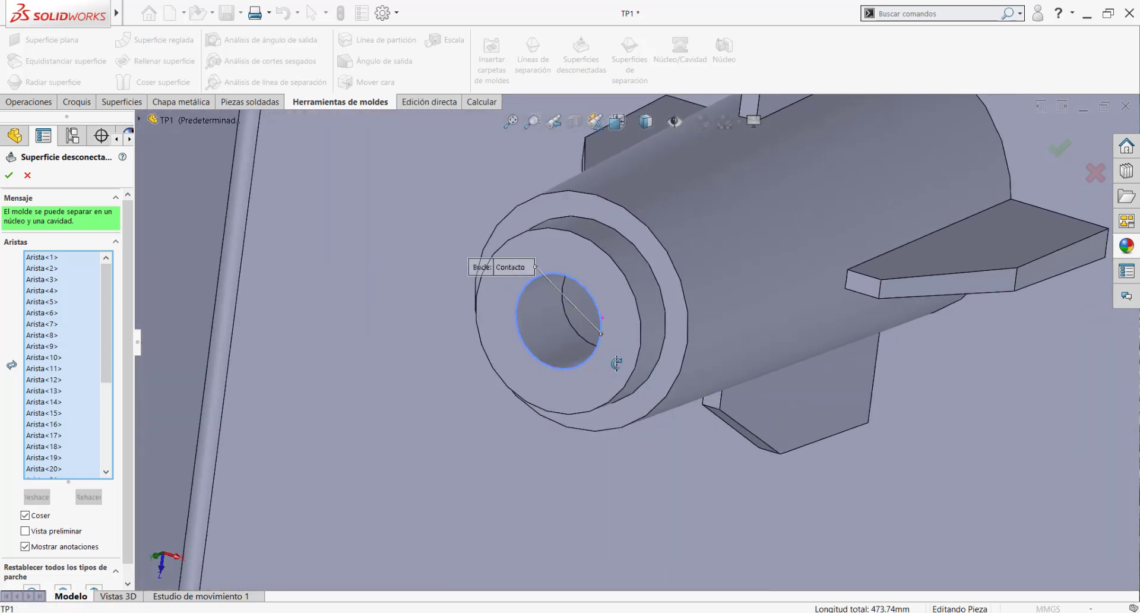
click(589, 295)
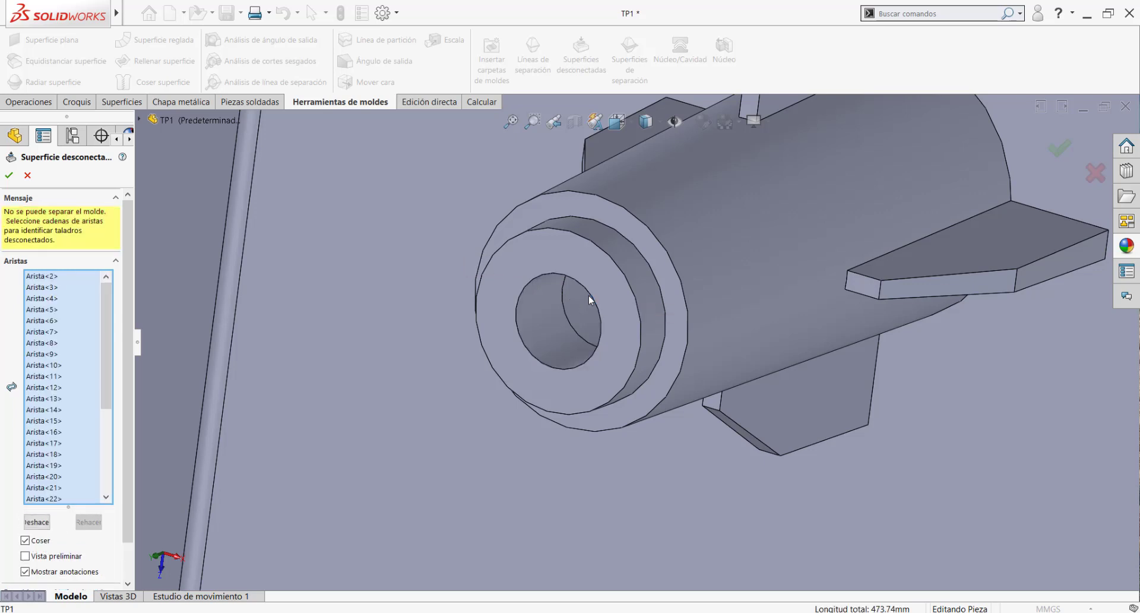
click(571, 326)
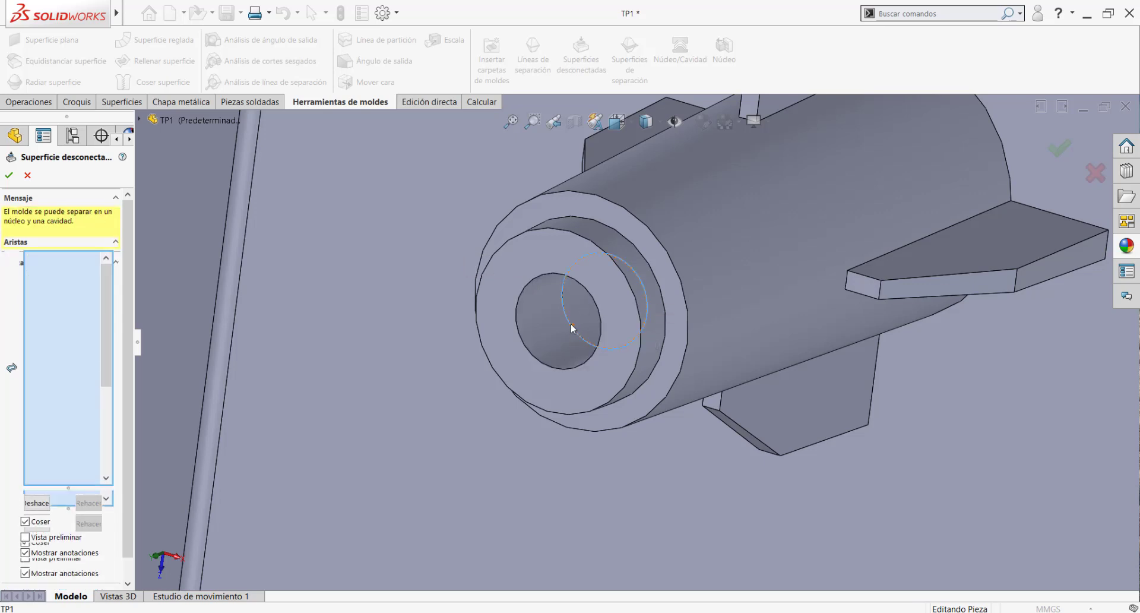
scroll(637, 329, up, 1)
middle_drag(638, 316, 637, 297)
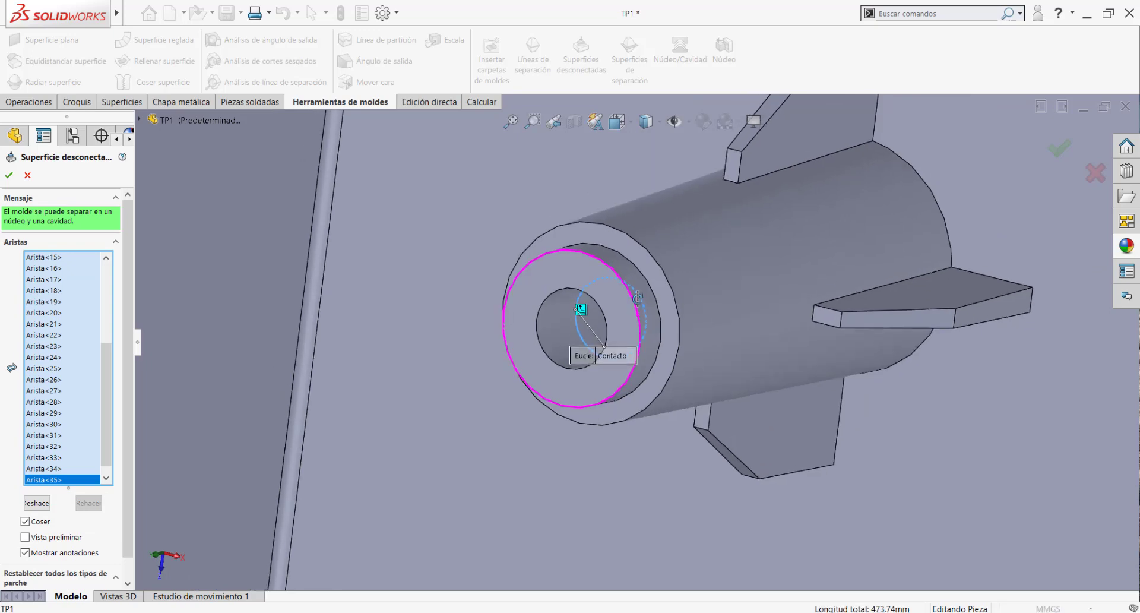
Examine the deeper shut-off loop in the boss hole and compare it with the loops of the slots and the other boss.
scroll(653, 333, up, 6)
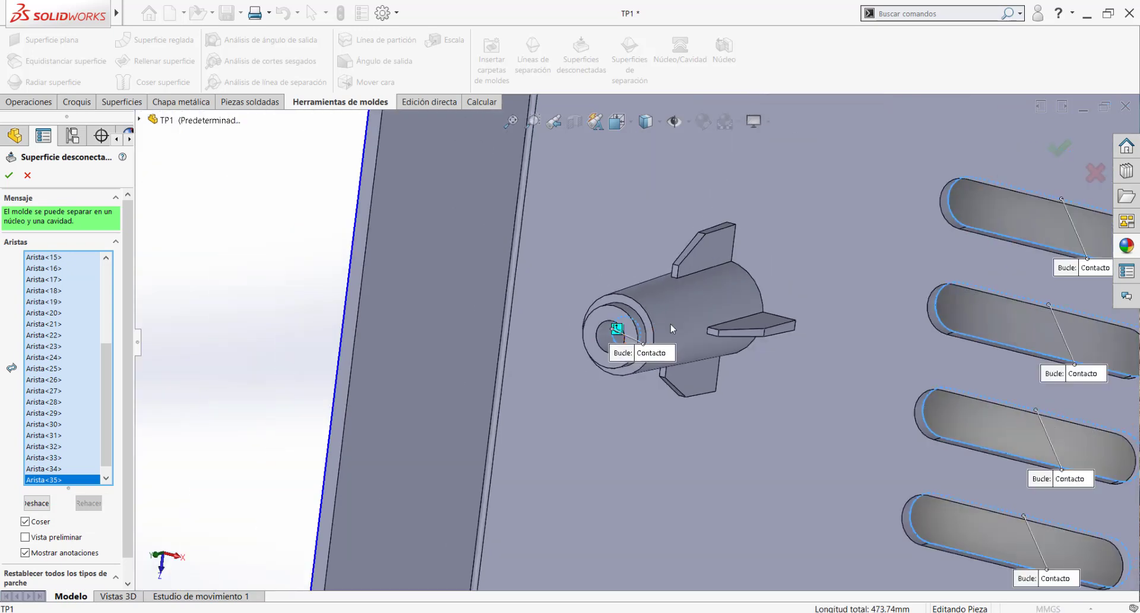
scroll(717, 381, up, 2)
scroll(733, 358, down, 4)
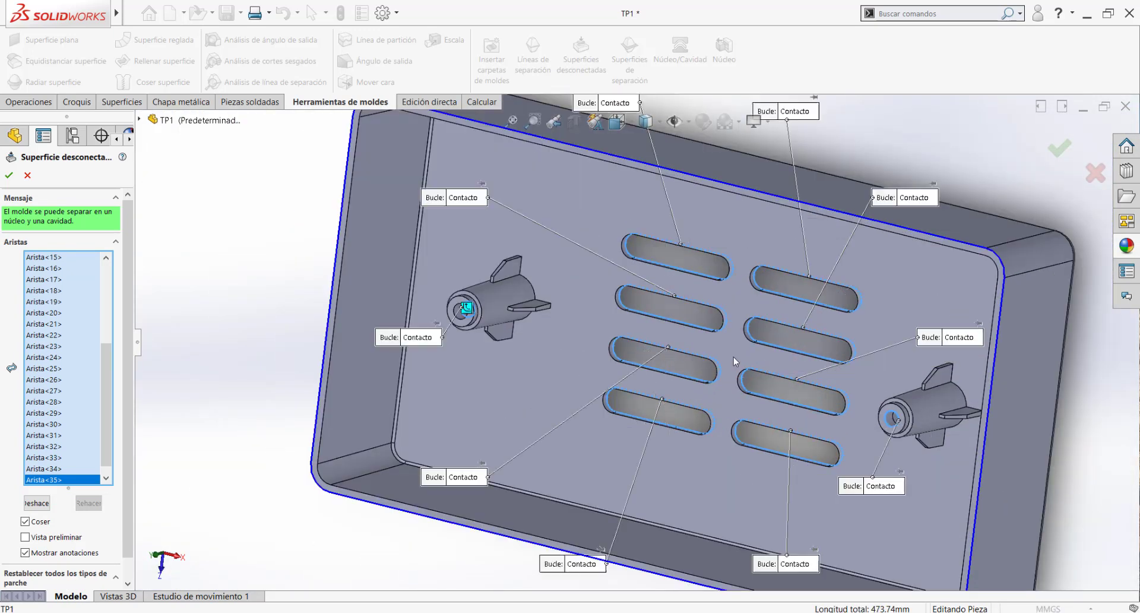
scroll(547, 324, down, 5)
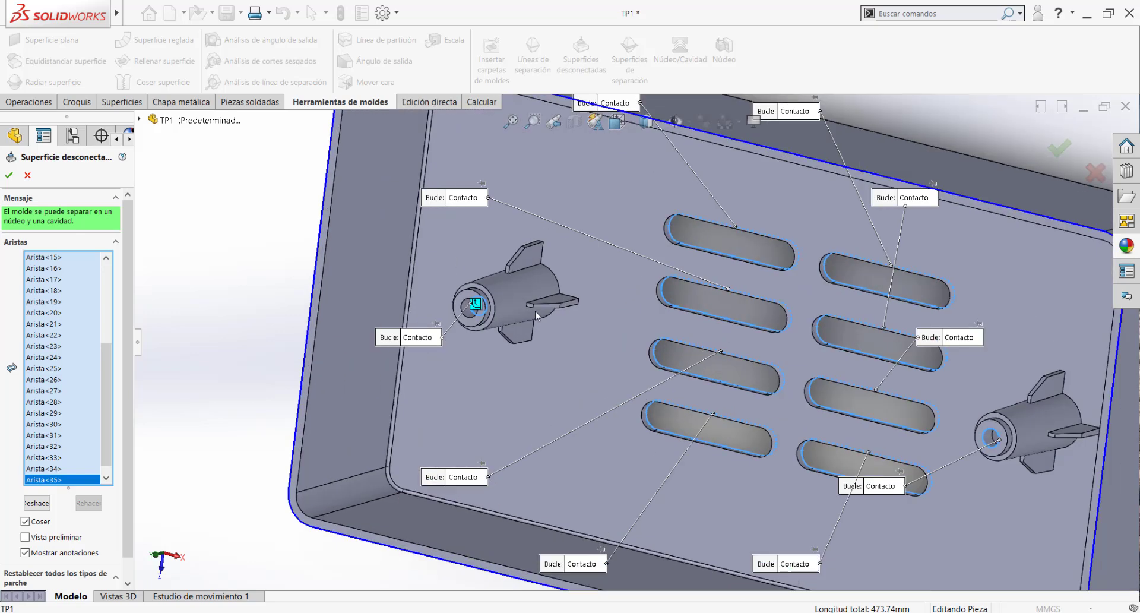
key(z)
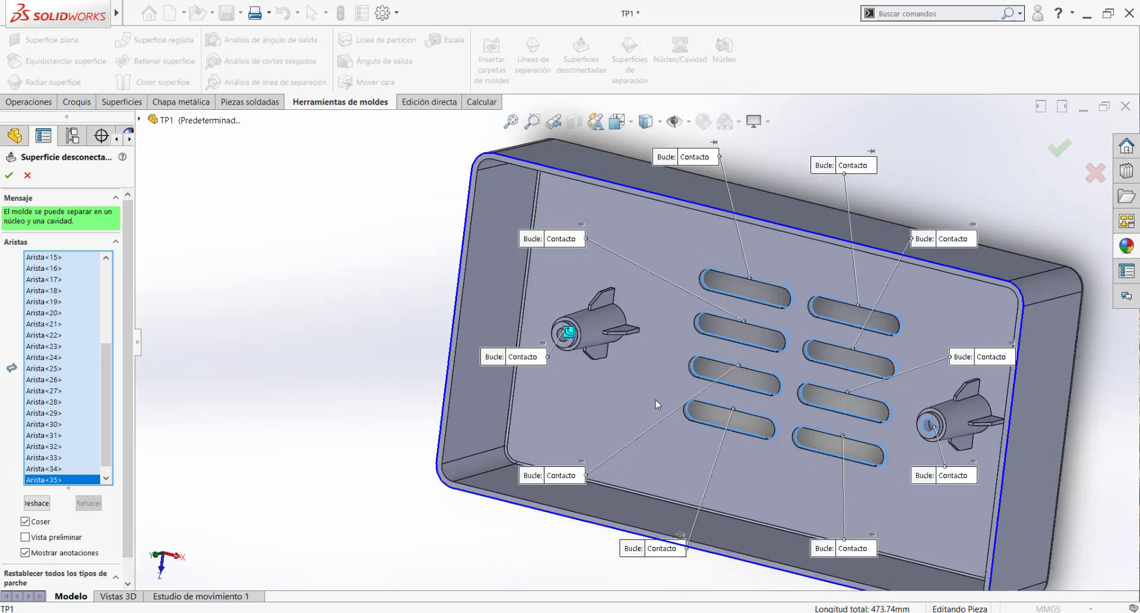
scroll(570, 357, down, 5)
scroll(564, 366, down, 3)
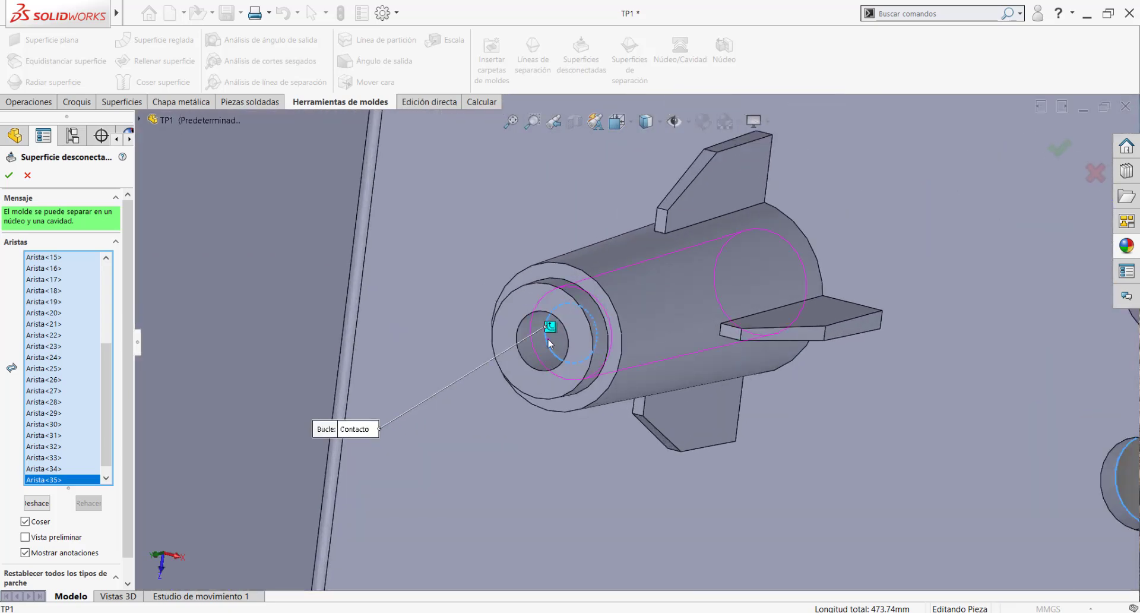
middle_drag(549, 343, 589, 313)
scroll(677, 340, up, 9)
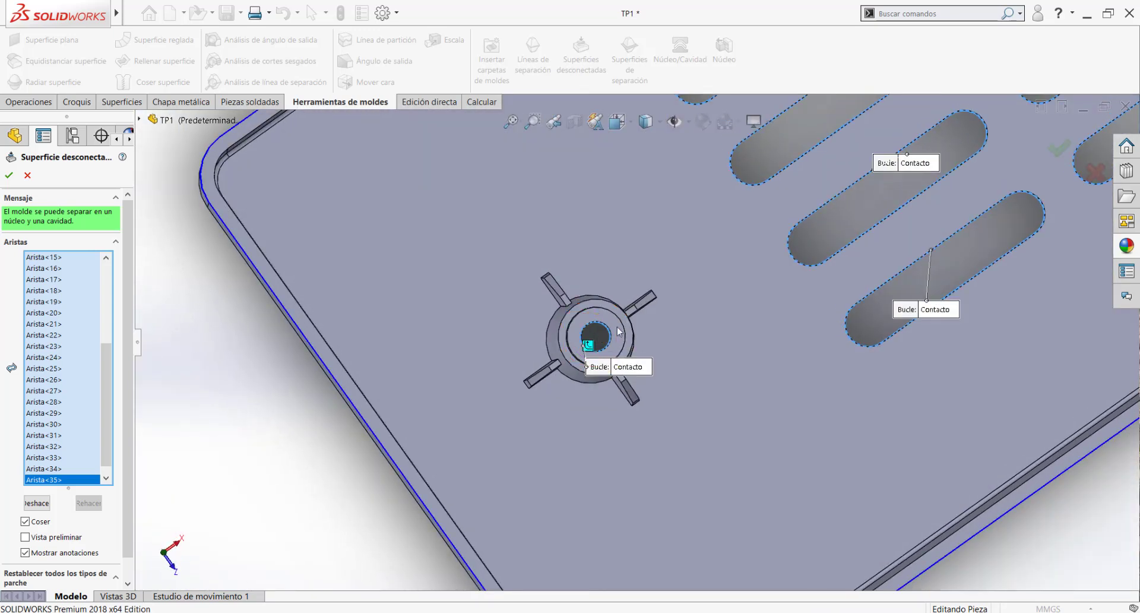
scroll(644, 343, up, 6)
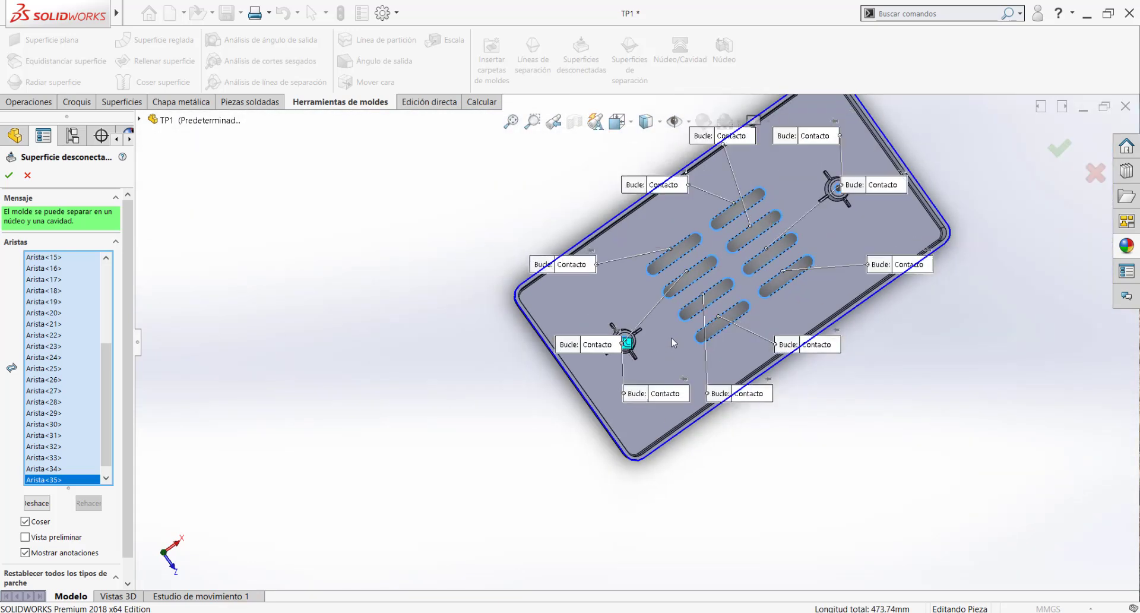
Inspect the shut-off loops of the slots and boss holes from the outer and inner sides of the box.
middle_drag(672, 342, 450, 440)
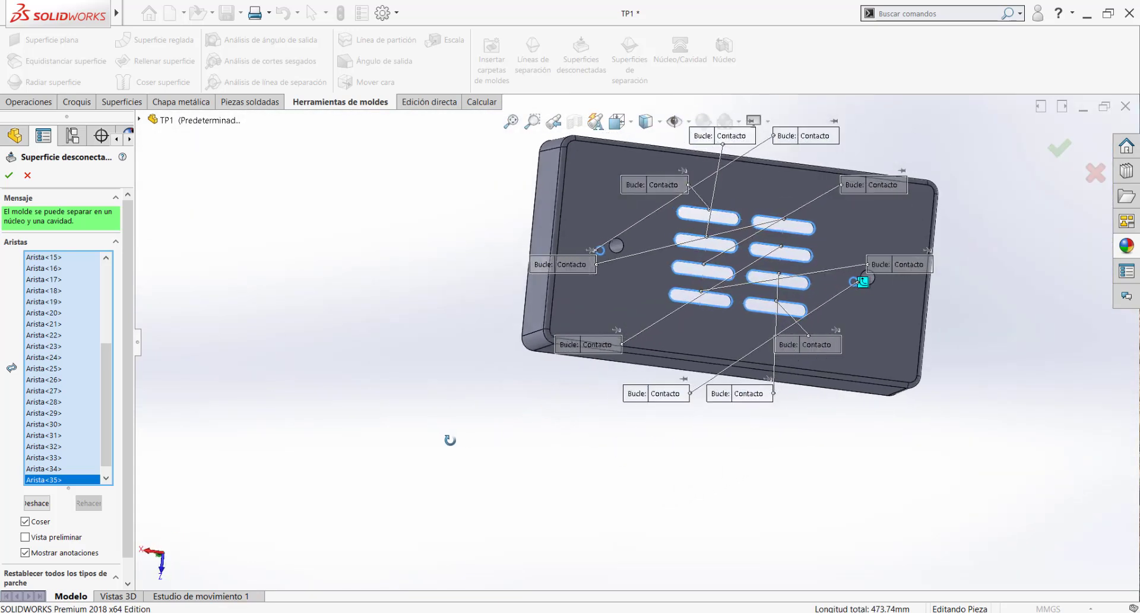
scroll(660, 297, up, 2)
scroll(688, 282, down, 5)
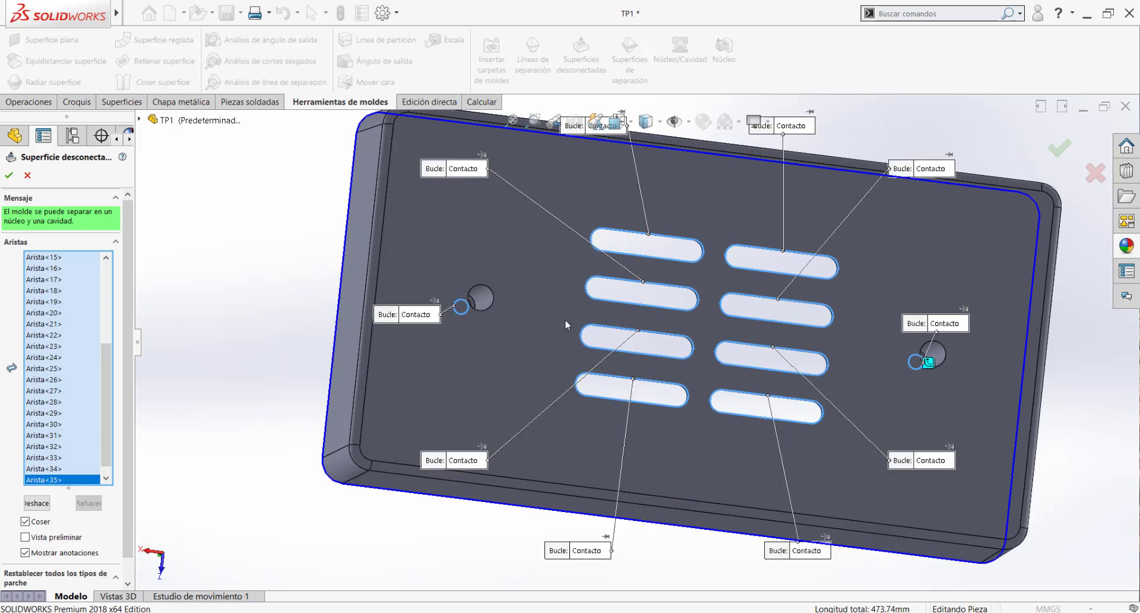
middle_drag(490, 319, 573, 314)
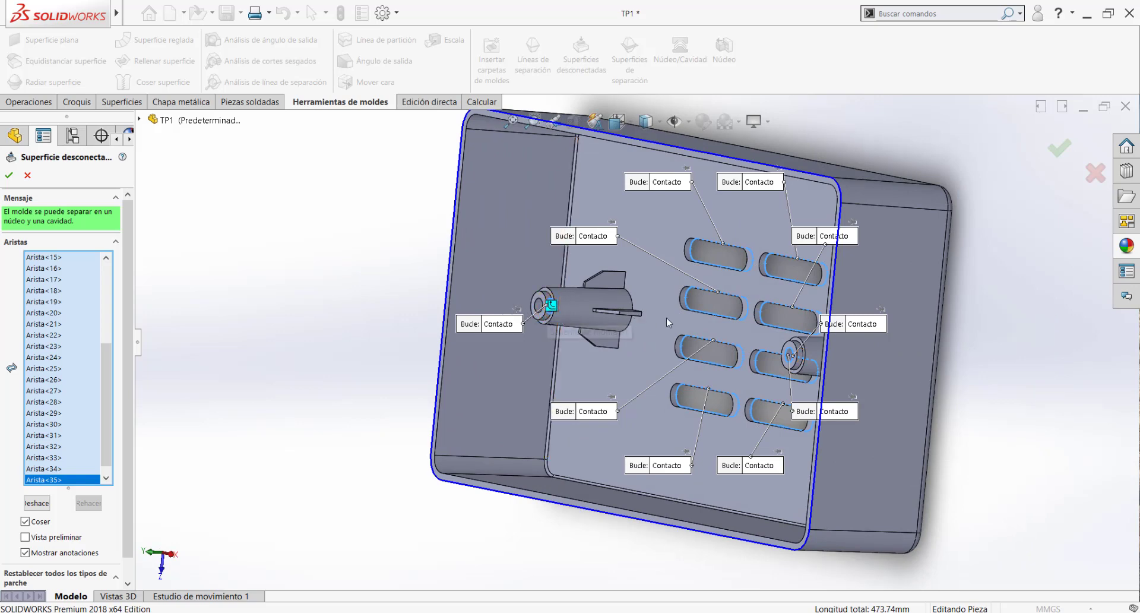
middle_drag(670, 323, 368, 262)
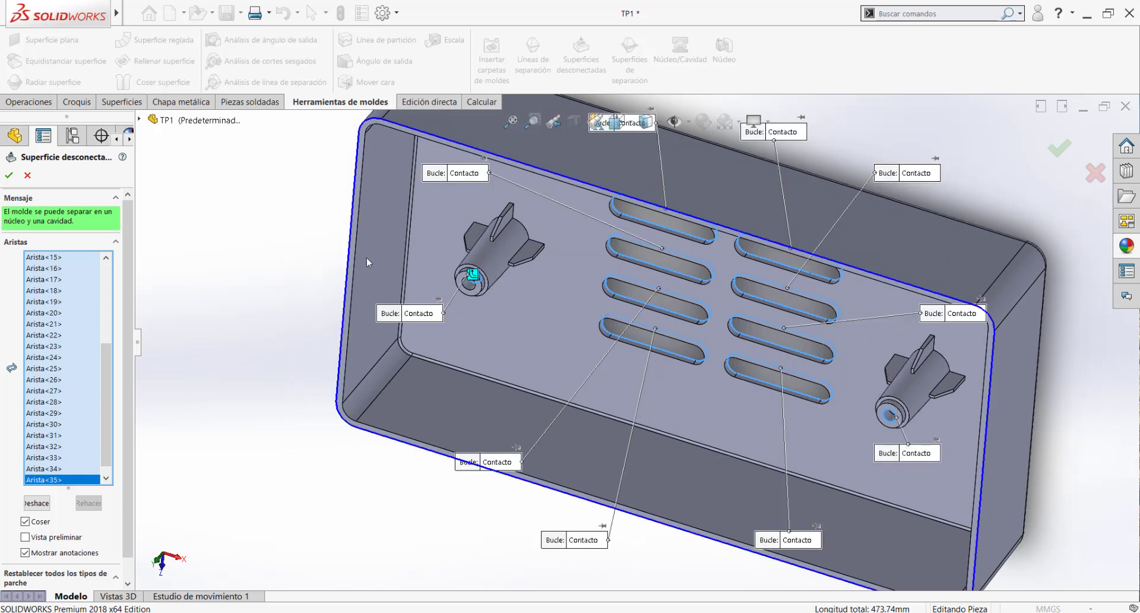
scroll(437, 264, down, 8)
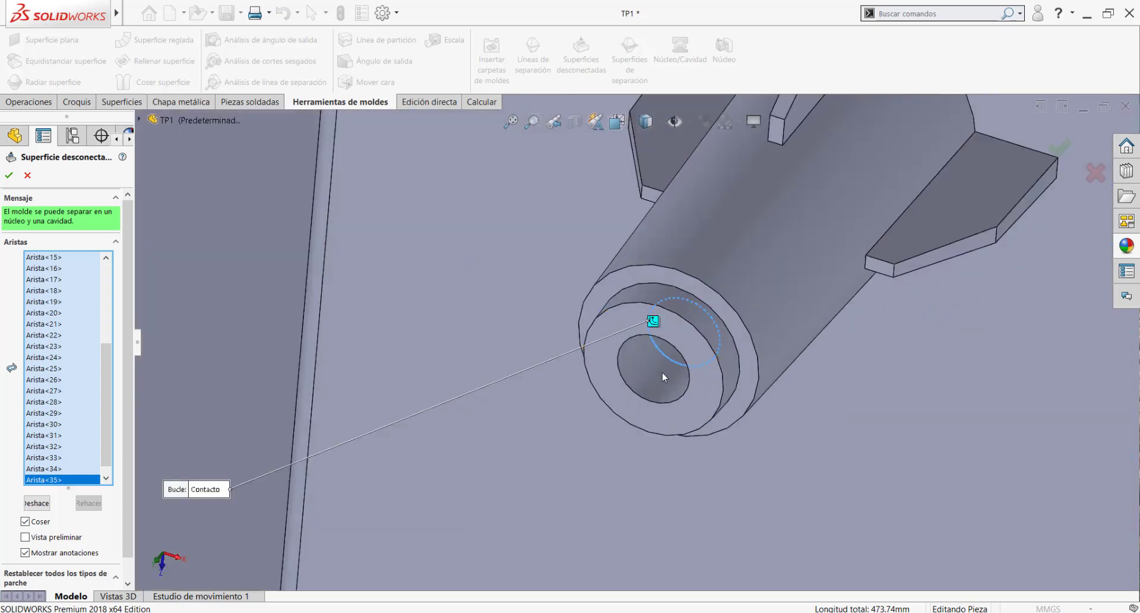
scroll(666, 359, up, 8)
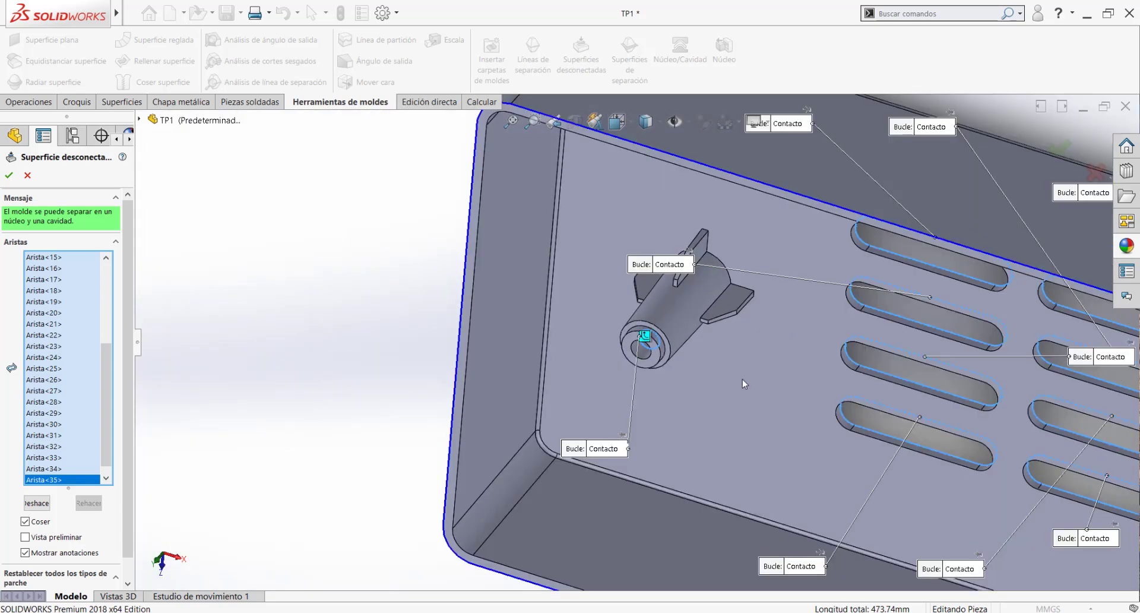
Replace the shut-off edge at the mouth of the other boss hole with the circular edge deeper inside that hole.
scroll(985, 452, down, 2)
scroll(775, 384, down, 6)
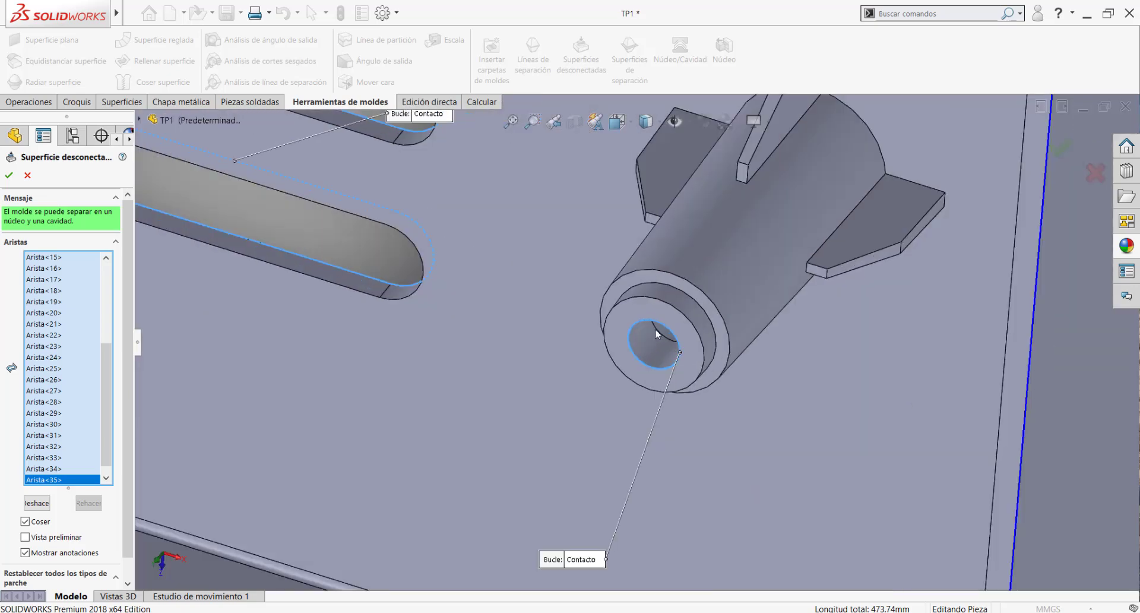
middle_drag(677, 326, 679, 305)
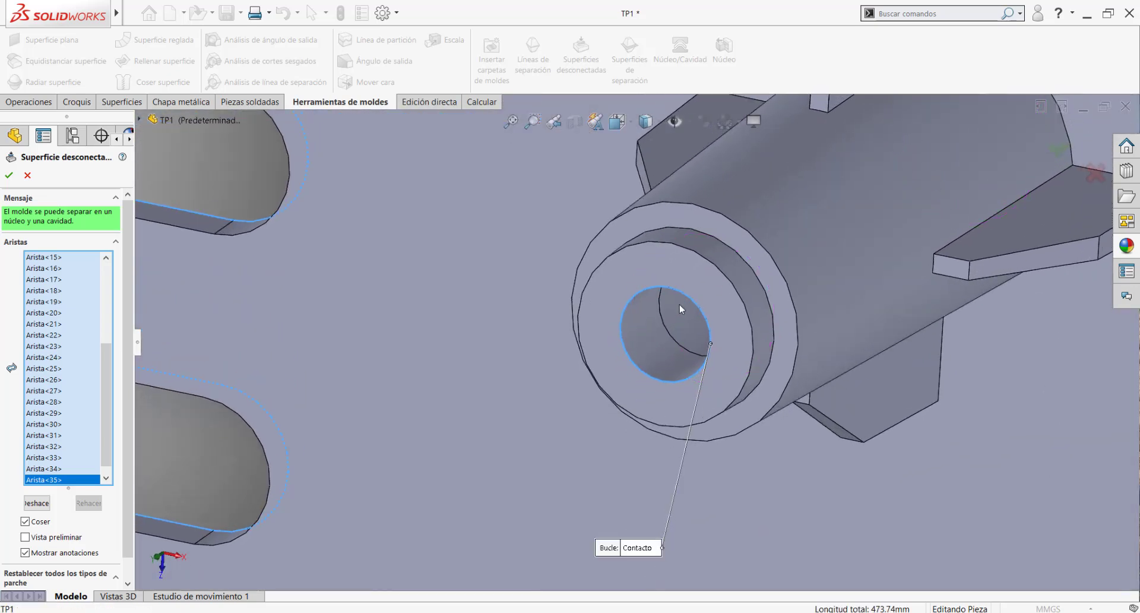
click(634, 297)
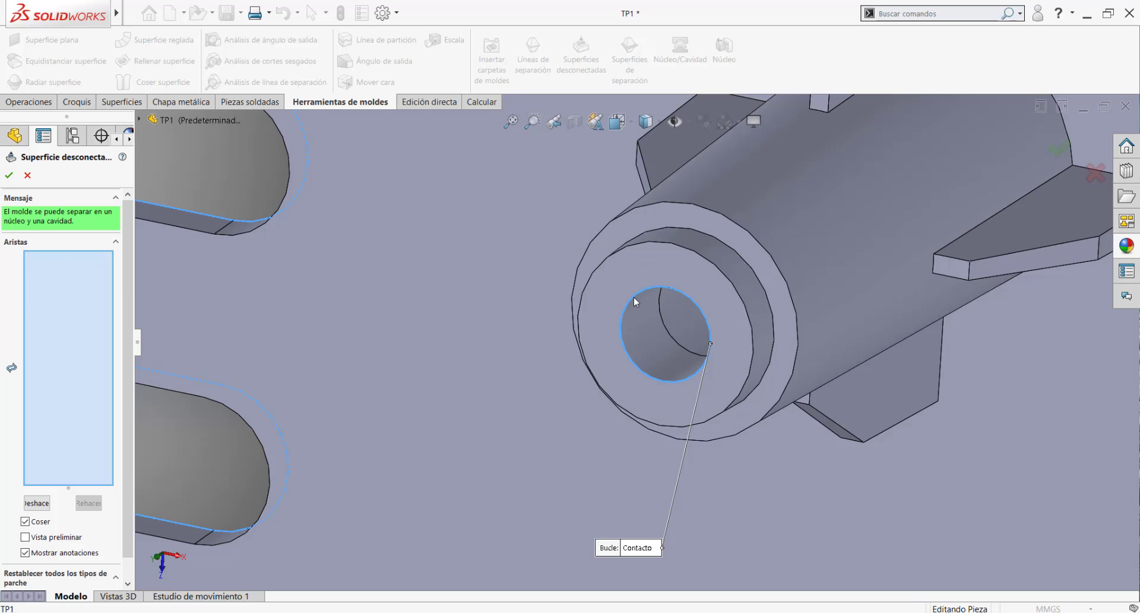
click(662, 322)
Examine the replaced shut-off loop in the second boss hole and compare it with the other boss and the slots.
scroll(683, 333, up, 5)
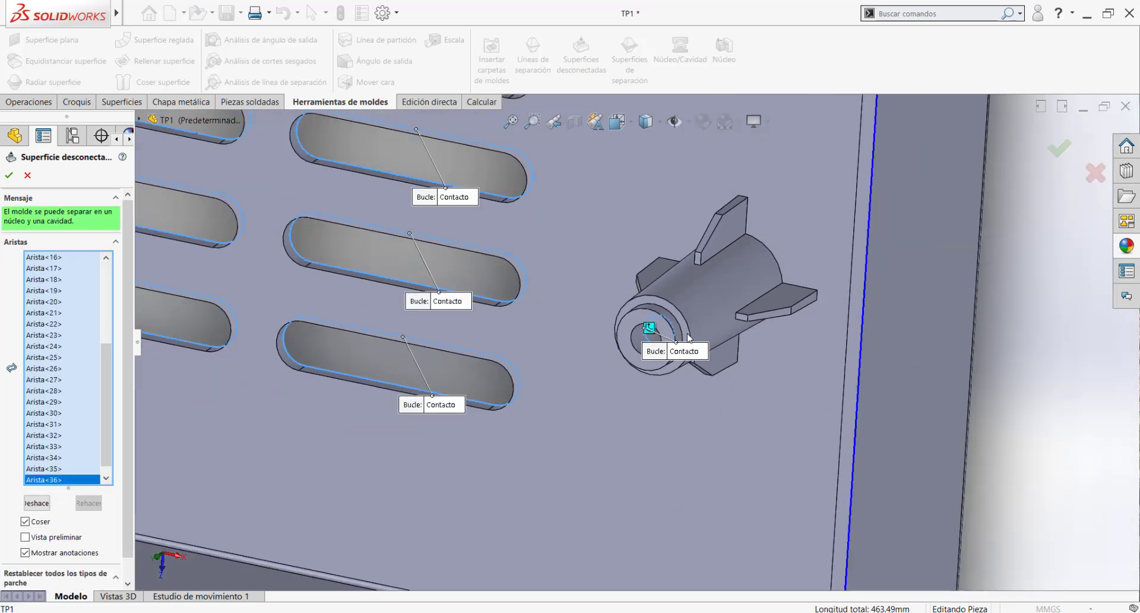
scroll(647, 326, up, 2)
scroll(653, 297, up, 2)
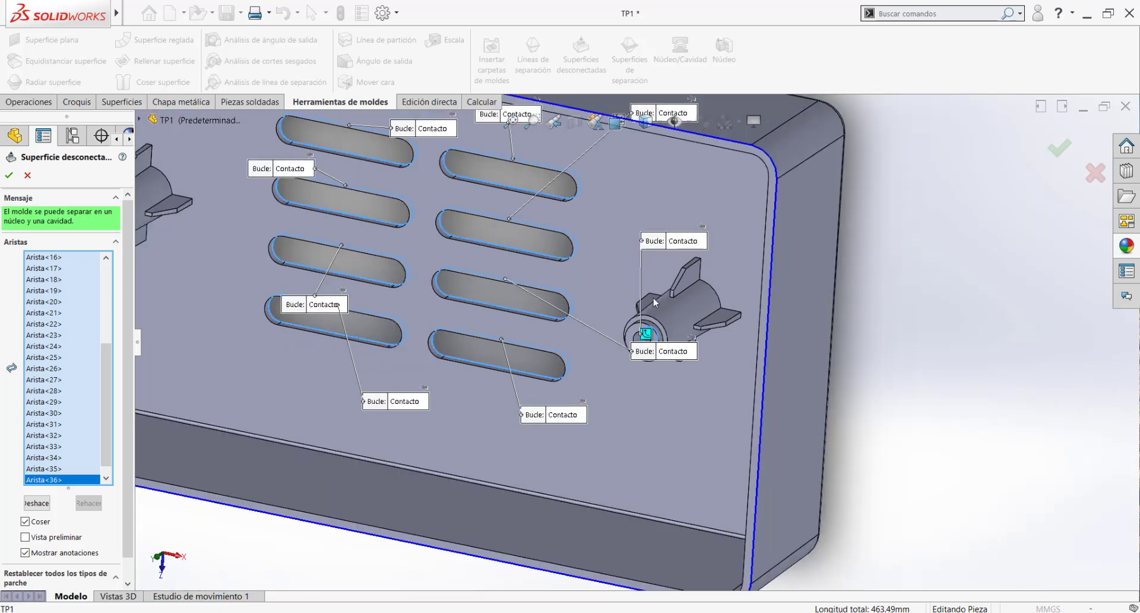
scroll(591, 344, up, 2)
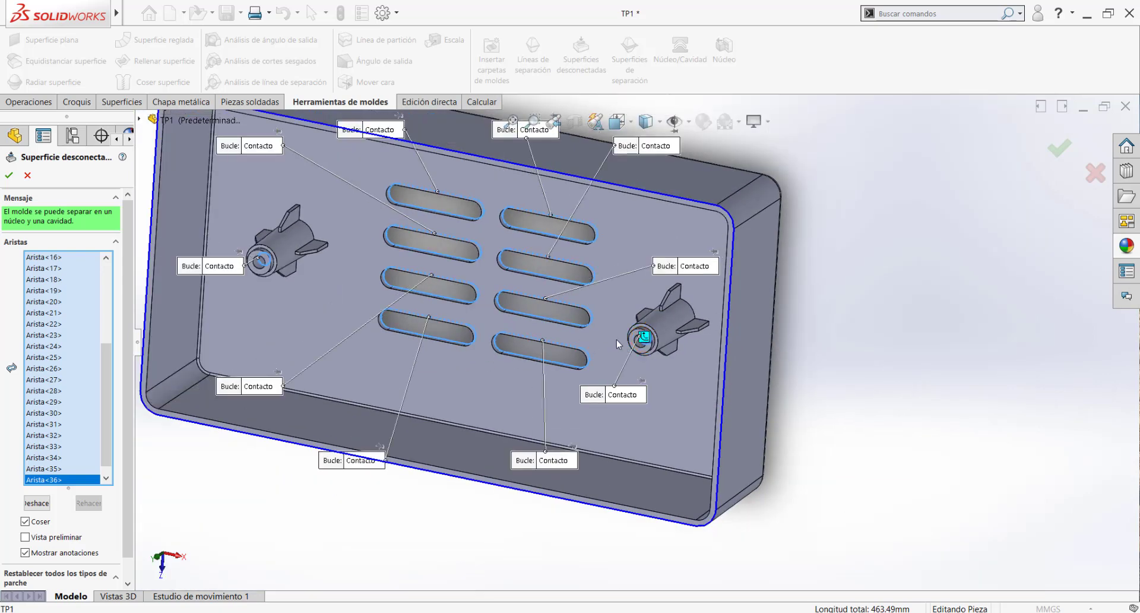
scroll(623, 341, down, 6)
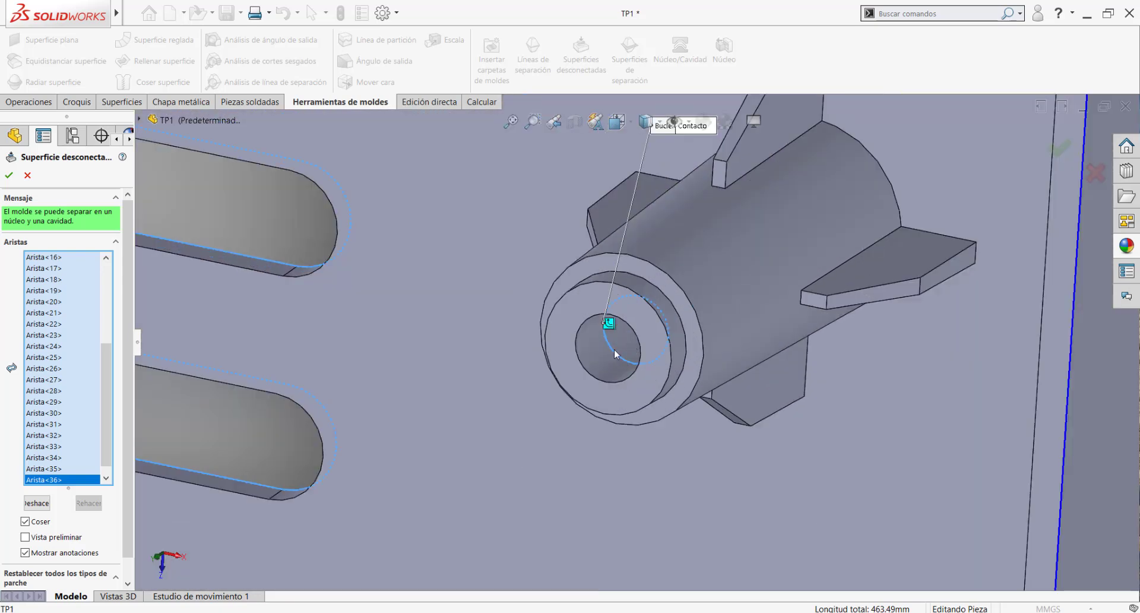
scroll(614, 349, up, 6)
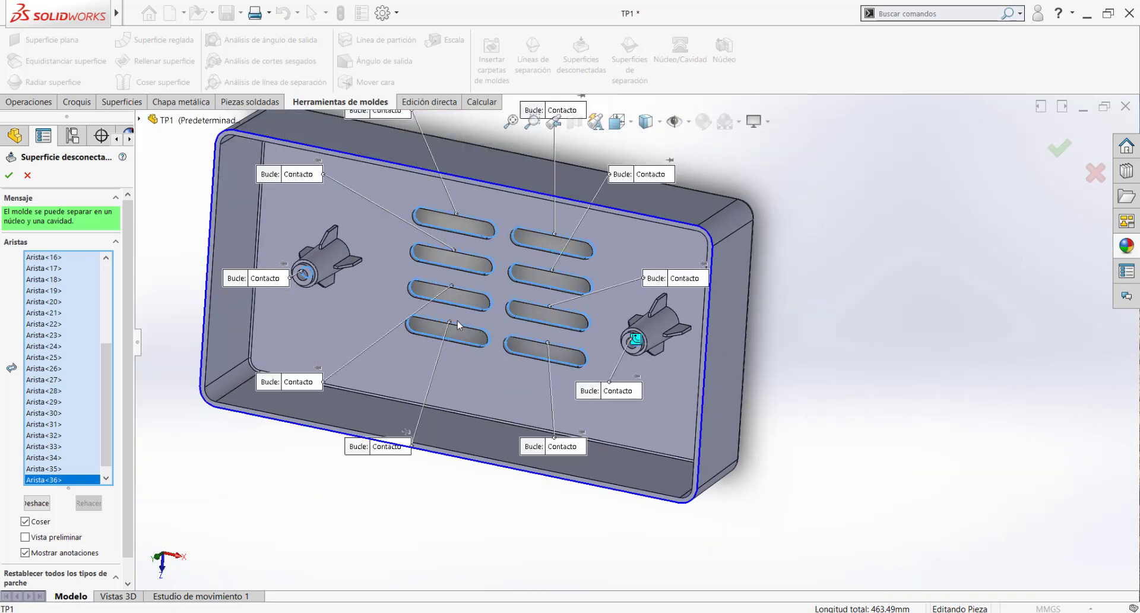
middle_drag(437, 304, 466, 288)
scroll(465, 284, down, 2)
middle_drag(558, 331, 568, 338)
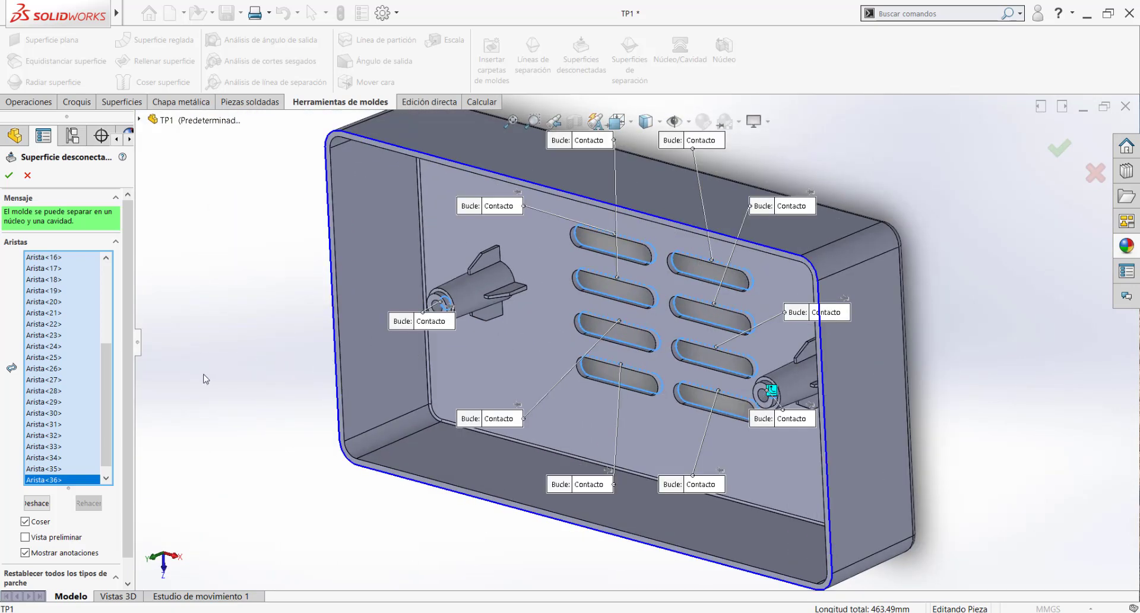
Review the selected edges and contact loops of the shut-off surface, and accept the edited feature.
drag(109, 371, 110, 292)
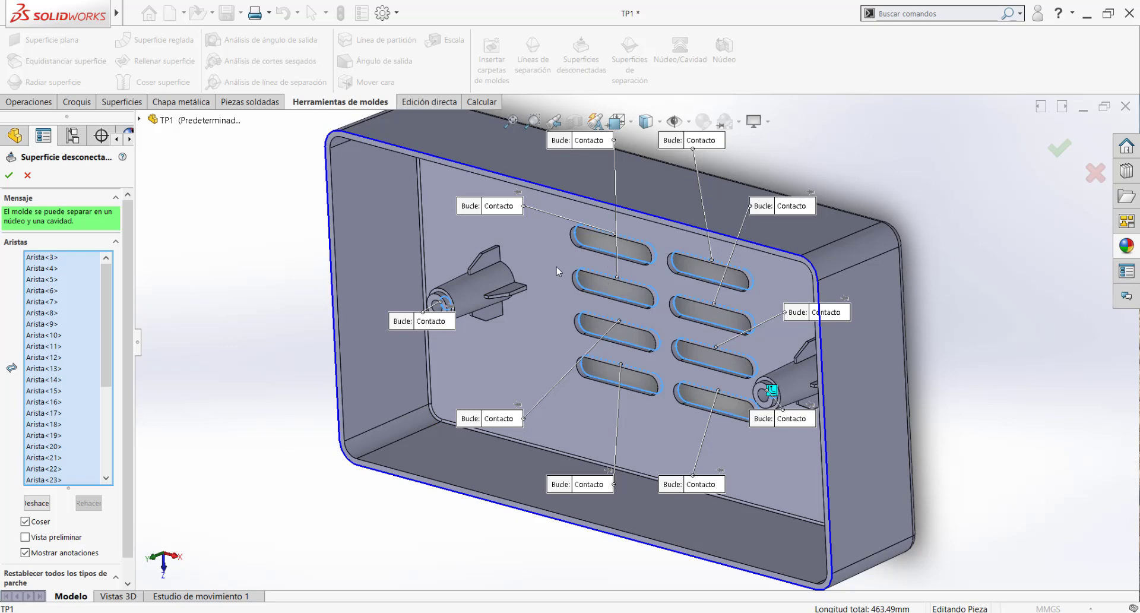
scroll(127, 331, down, 1)
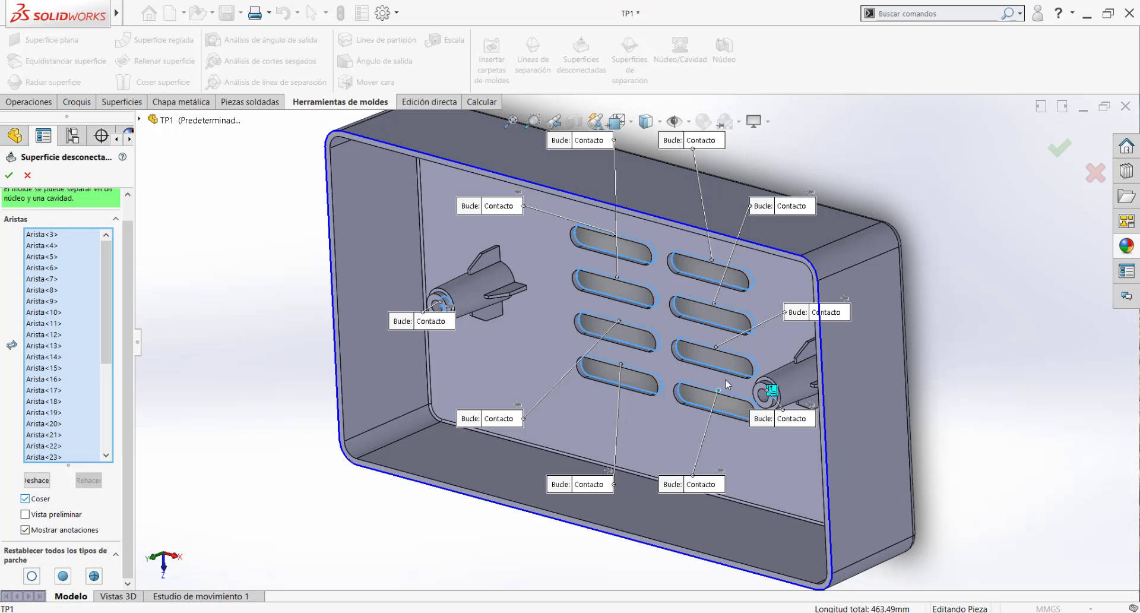
scroll(728, 383, up, 3)
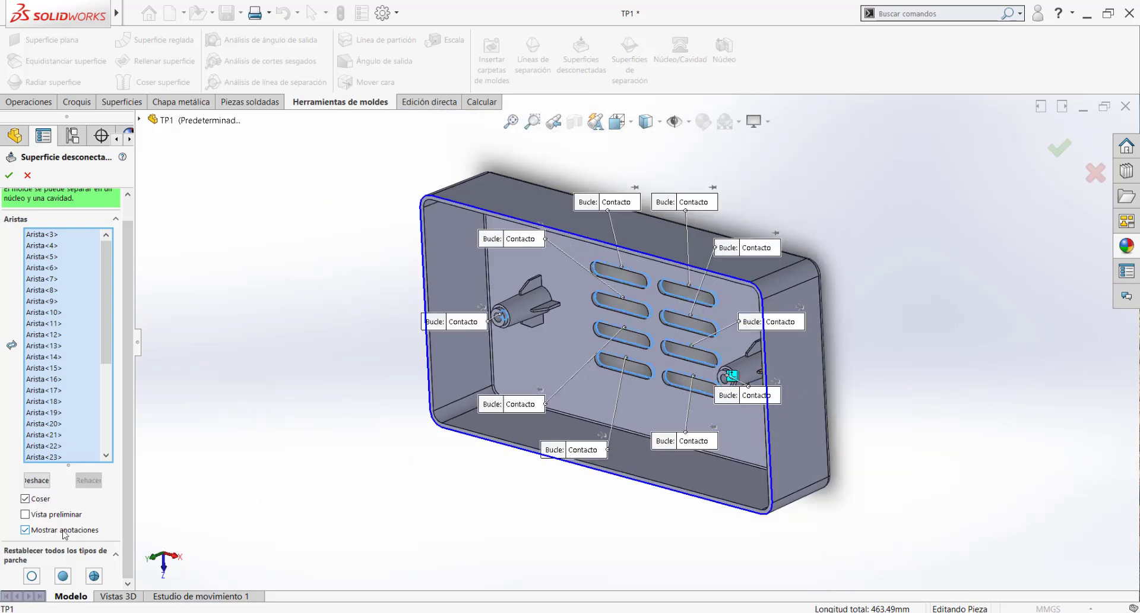
middle_drag(629, 339, 671, 381)
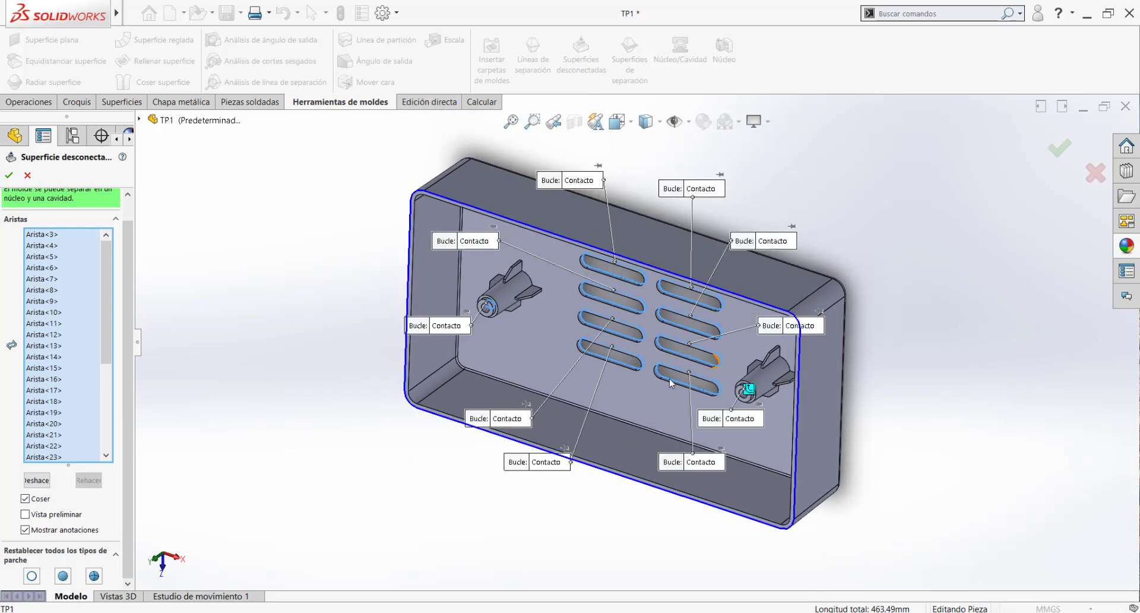
scroll(672, 383, down, 1)
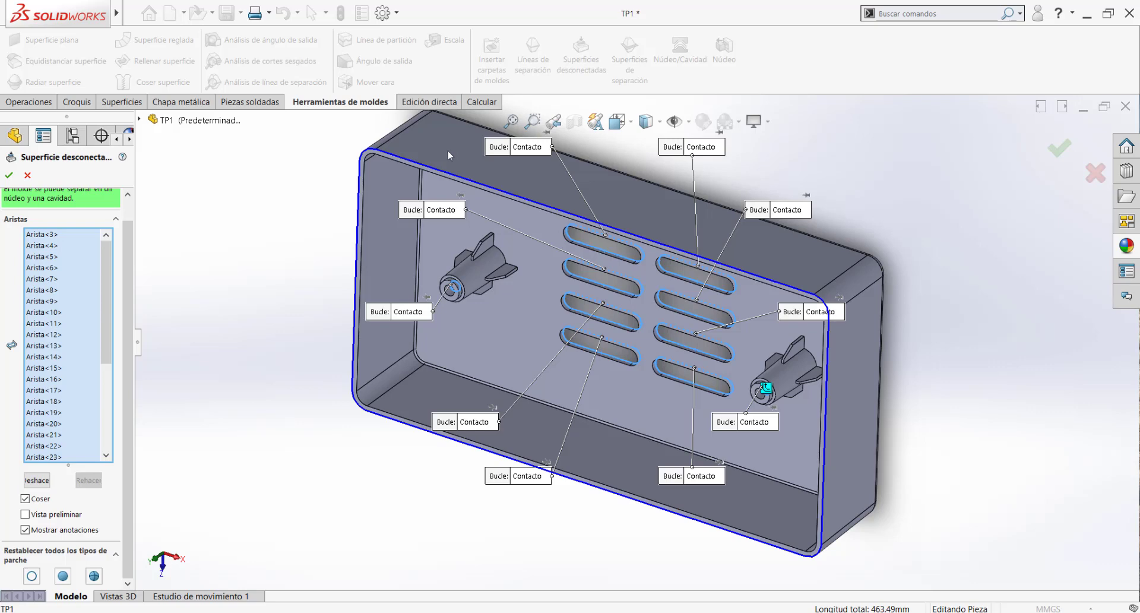
scroll(631, 363, up, 1)
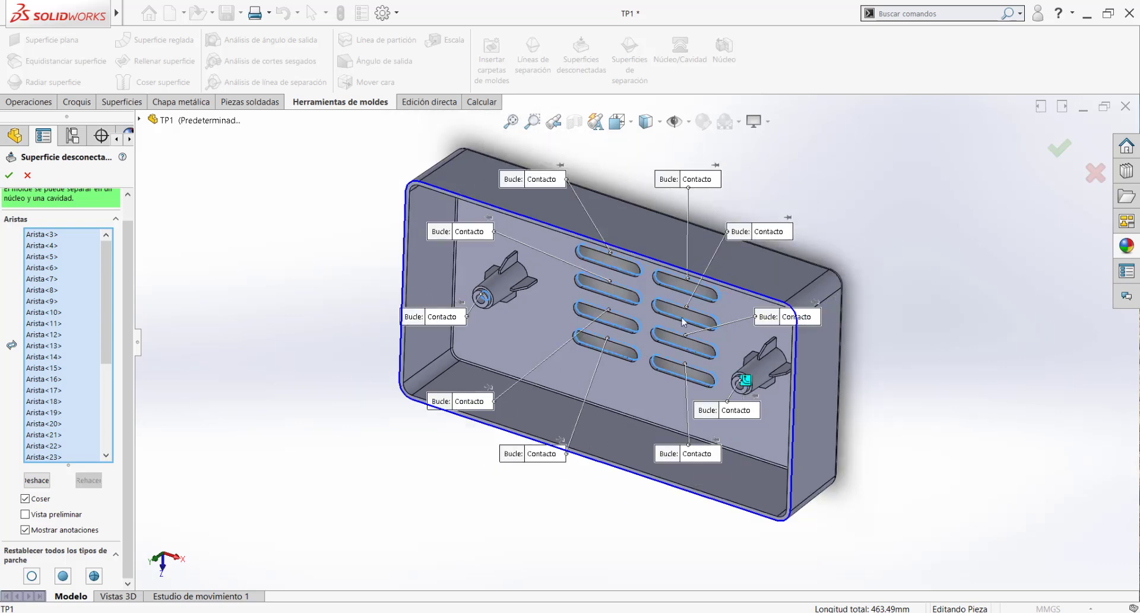
click(11, 174)
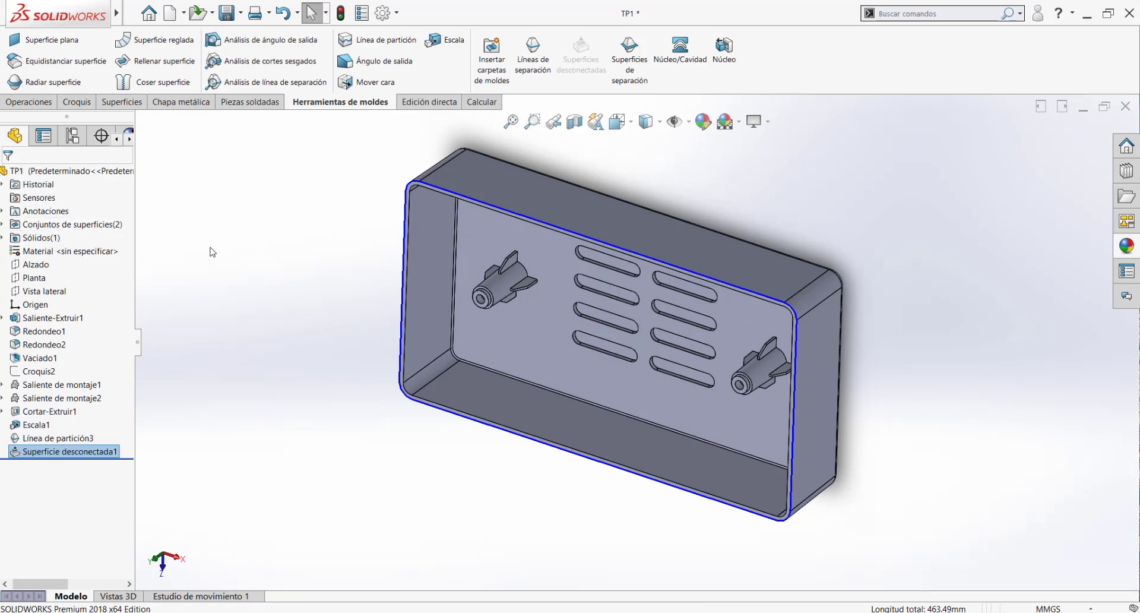
Expand the surface body and solid body folders in the feature tree and hide the solid body Línea de partición3.
double_click(68, 230)
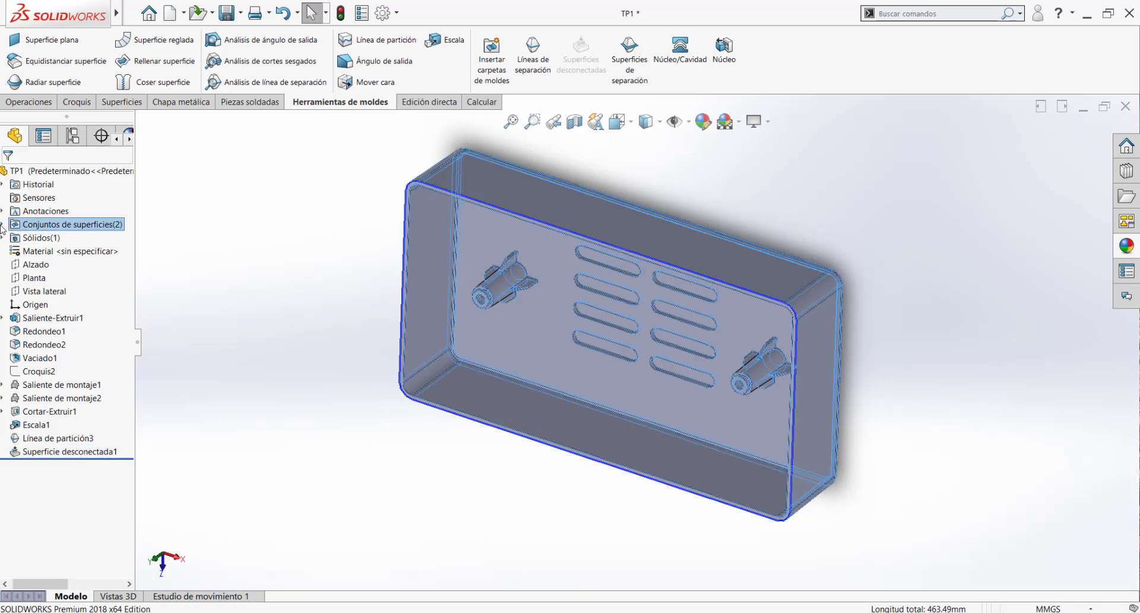
drag(60, 584, 57, 584)
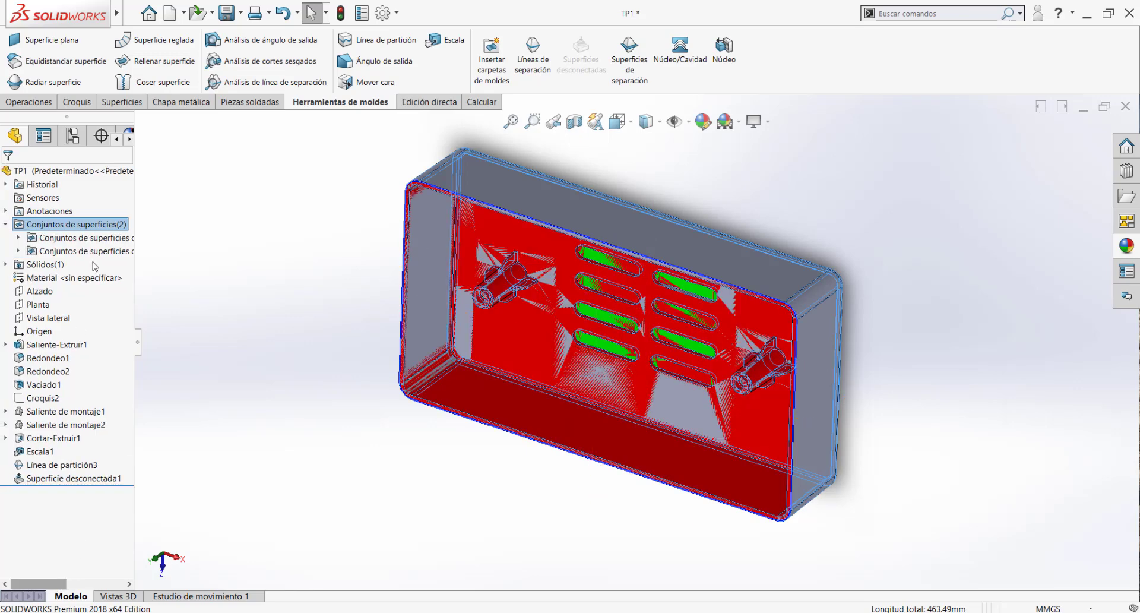
click(6, 265)
scroll(561, 266, down, 3)
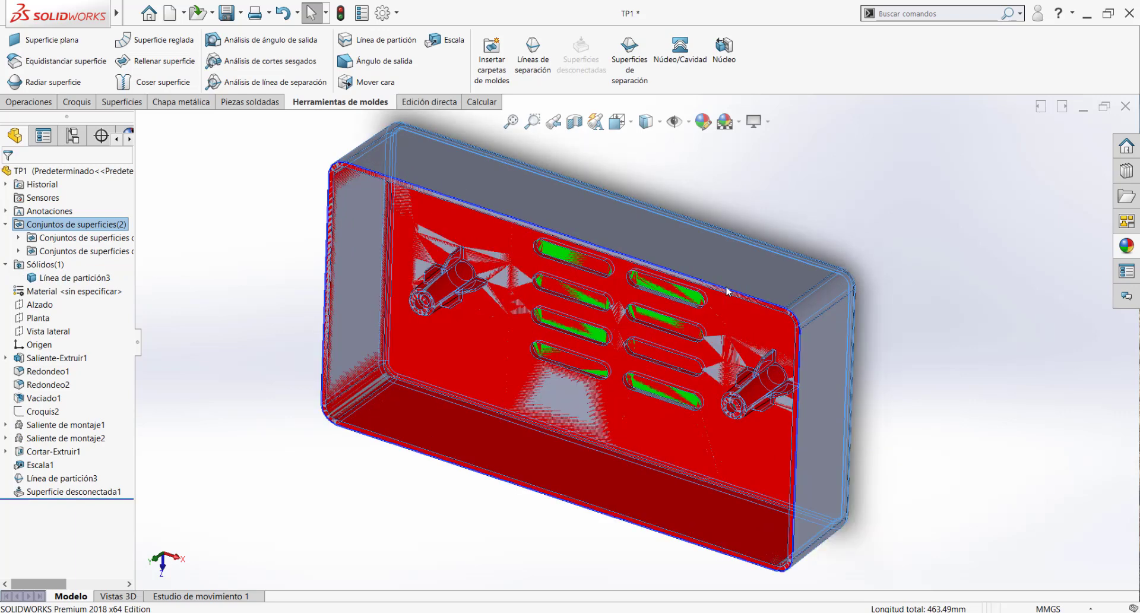
click(65, 278)
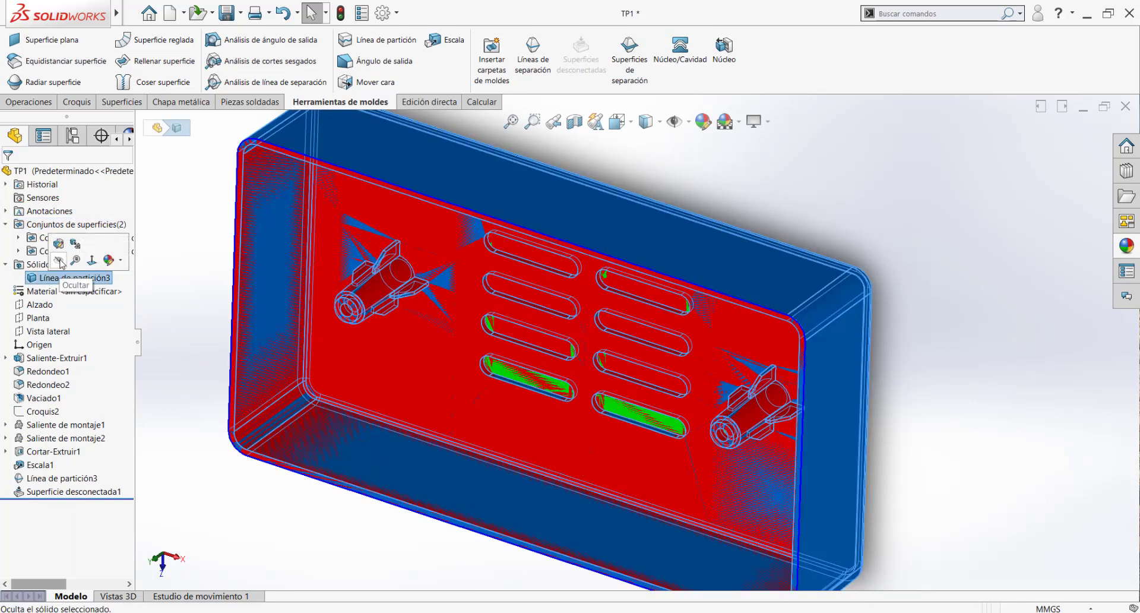
click(58, 260)
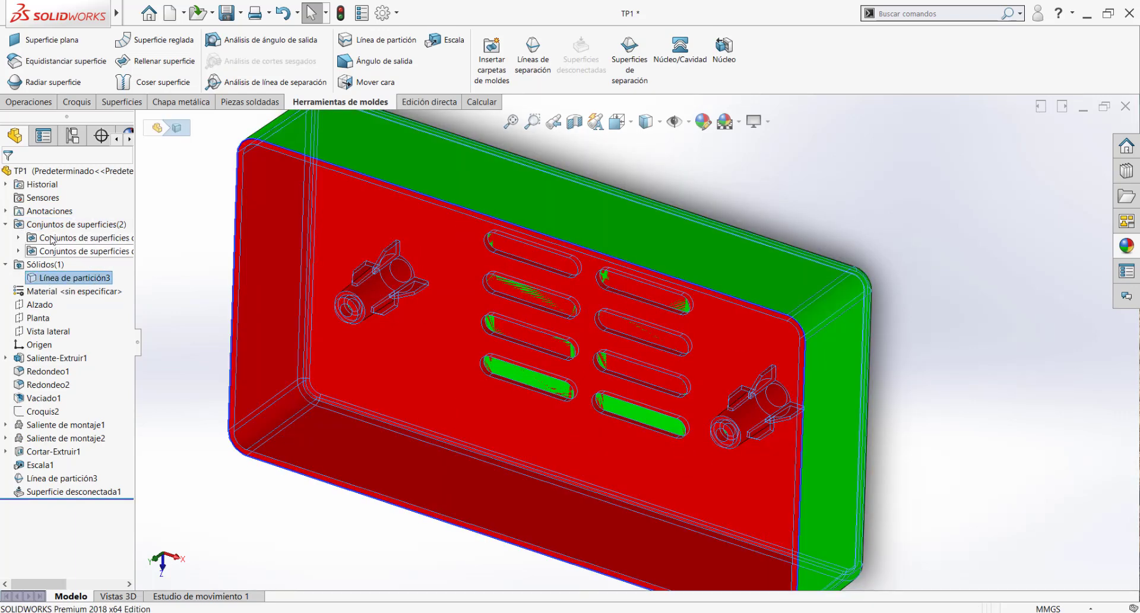
Expand both surface body subfolders and highlight each shut-off surface body in turn to identify the two mold halves.
click(17, 237)
click(18, 265)
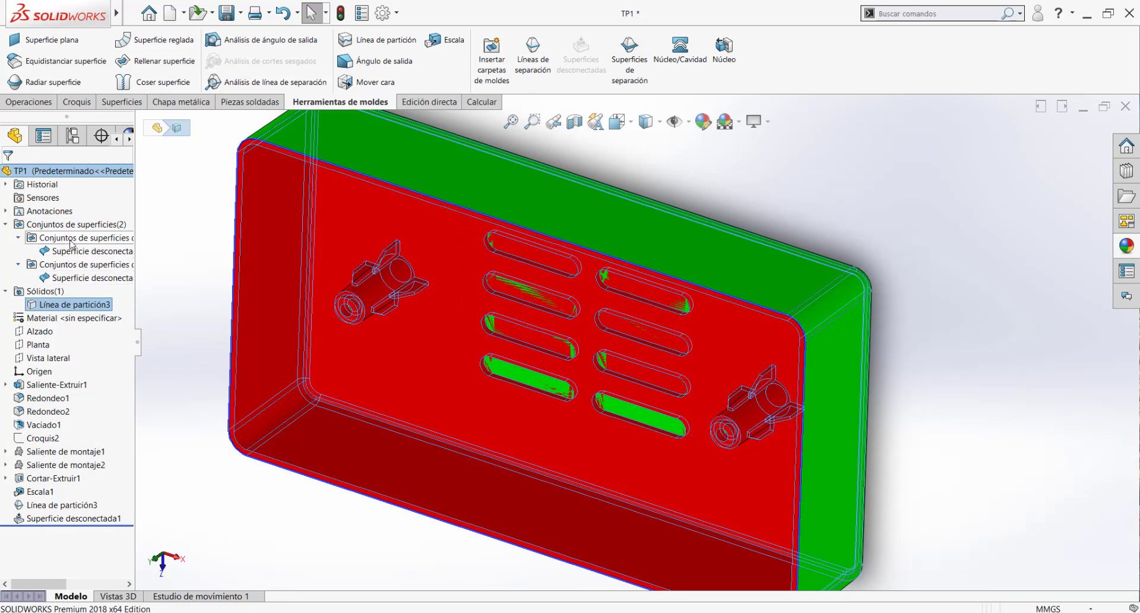
click(72, 252)
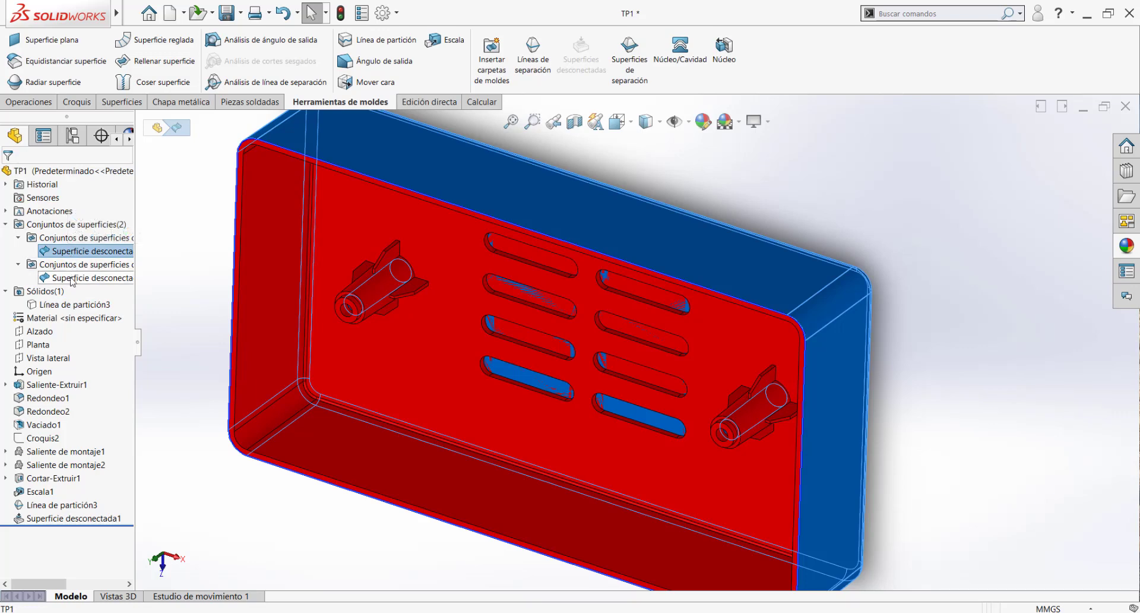
click(72, 278)
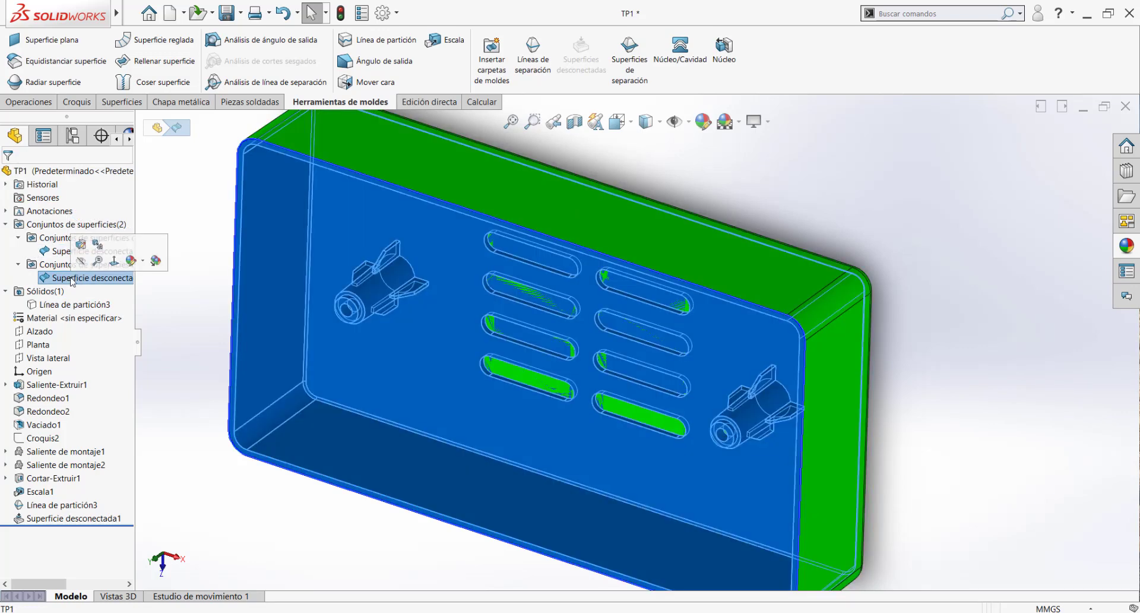
scroll(356, 326, up, 1)
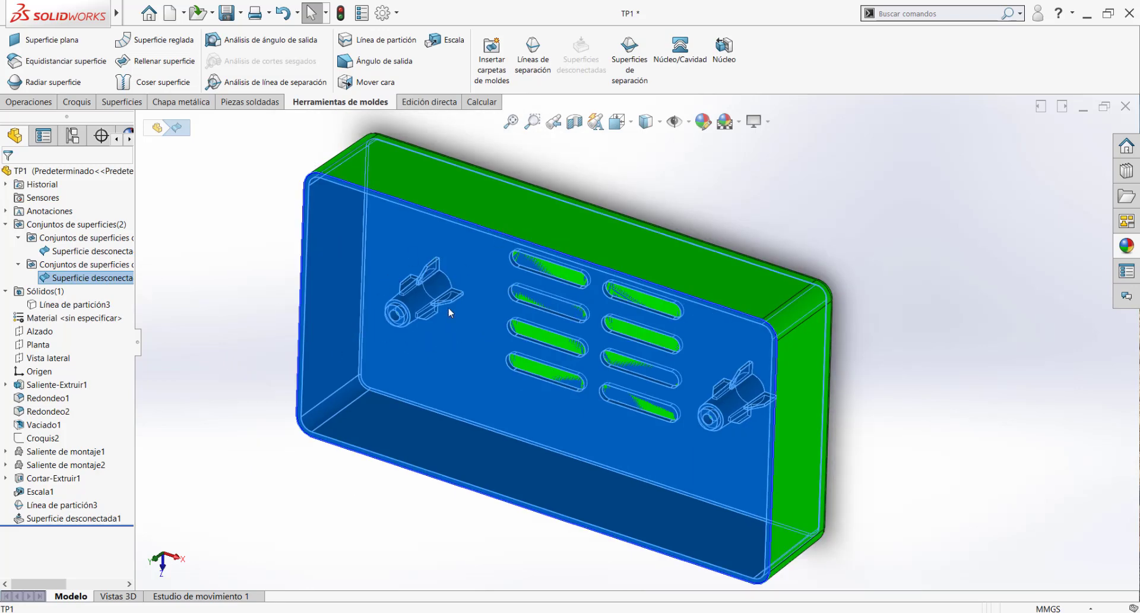
click(267, 258)
Highlight the parting line Línea de partición3 and inspect the mold surfaces around it from the box's outside and inside.
scroll(443, 277, up, 2)
middle_drag(470, 319, 573, 314)
scroll(567, 338, down, 4)
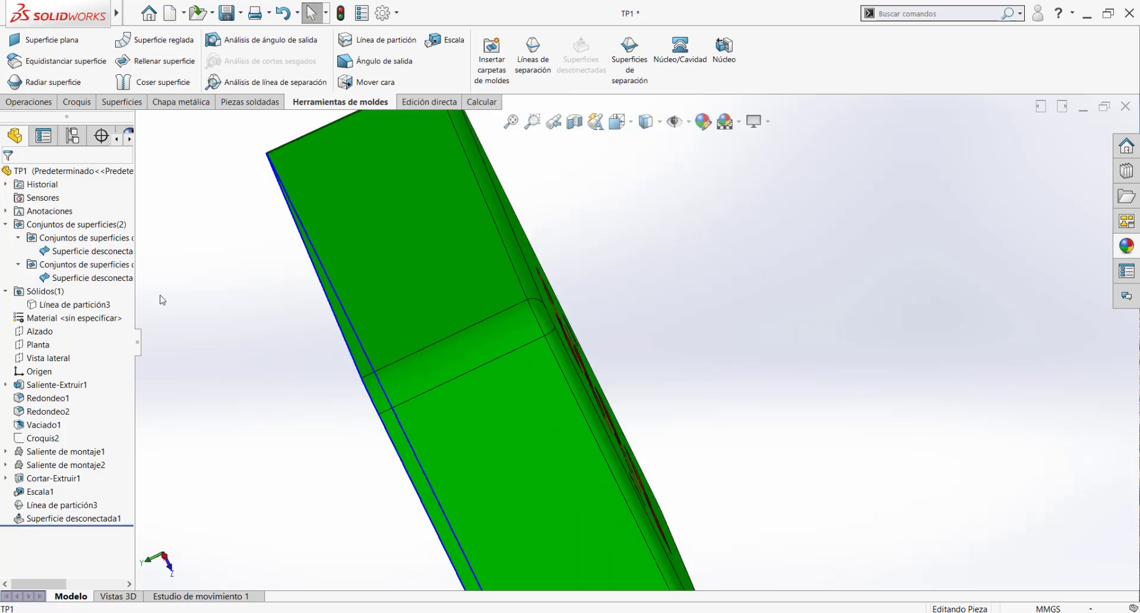
click(29, 505)
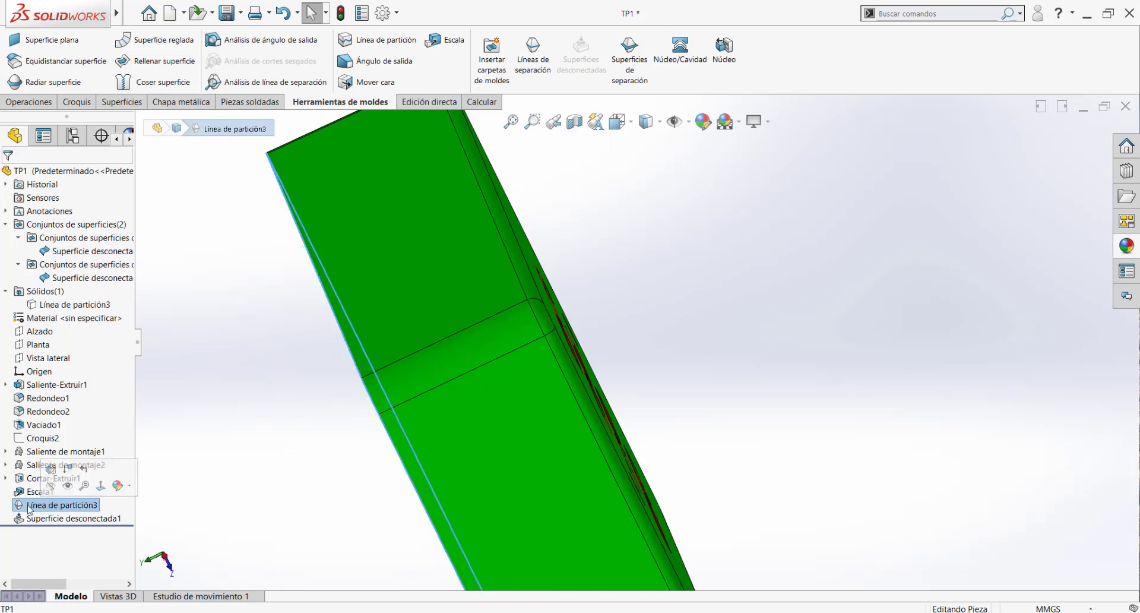
middle_drag(559, 404, 694, 327)
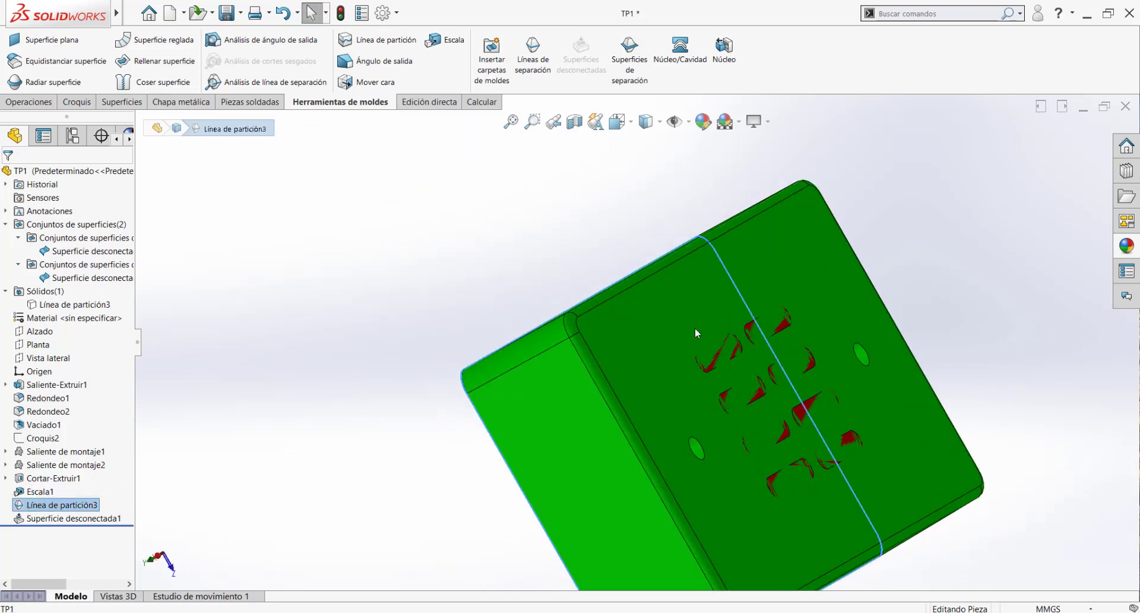
middle_drag(603, 386, 682, 262)
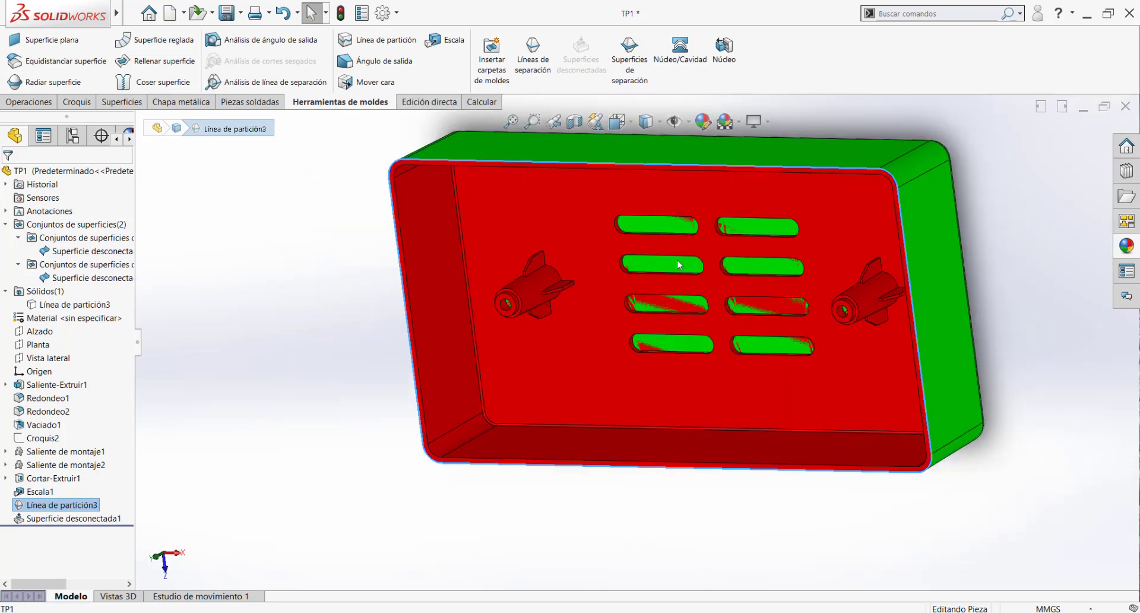
Inspect the inside of the box and closely examine the shut-off patch within the left mounting boss's hole.
scroll(544, 266, down, 5)
scroll(588, 292, up, 3)
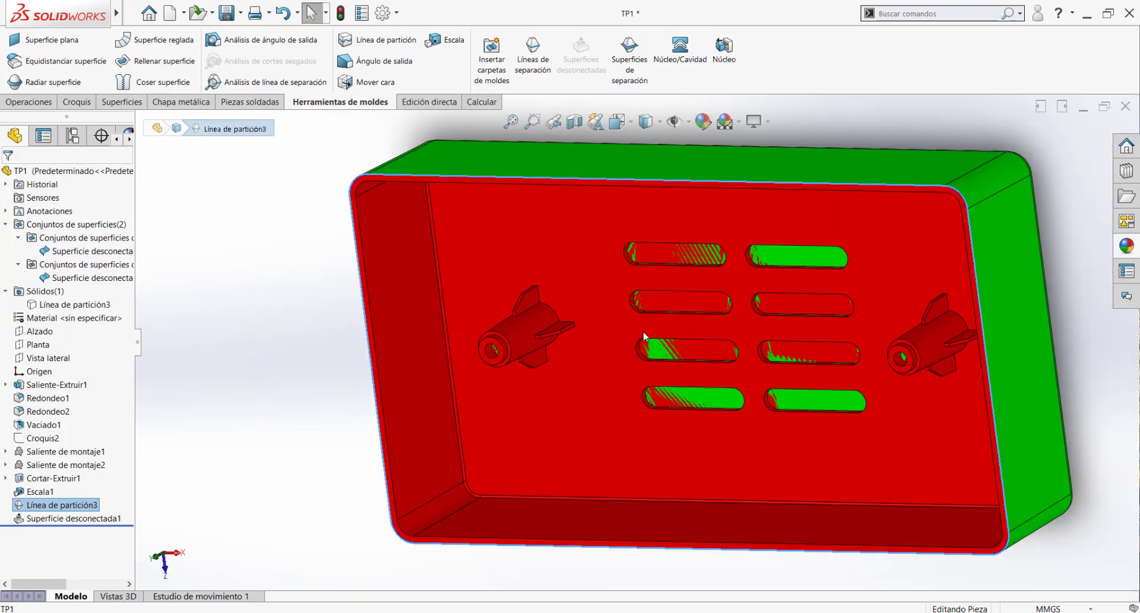
scroll(612, 335, down, 2)
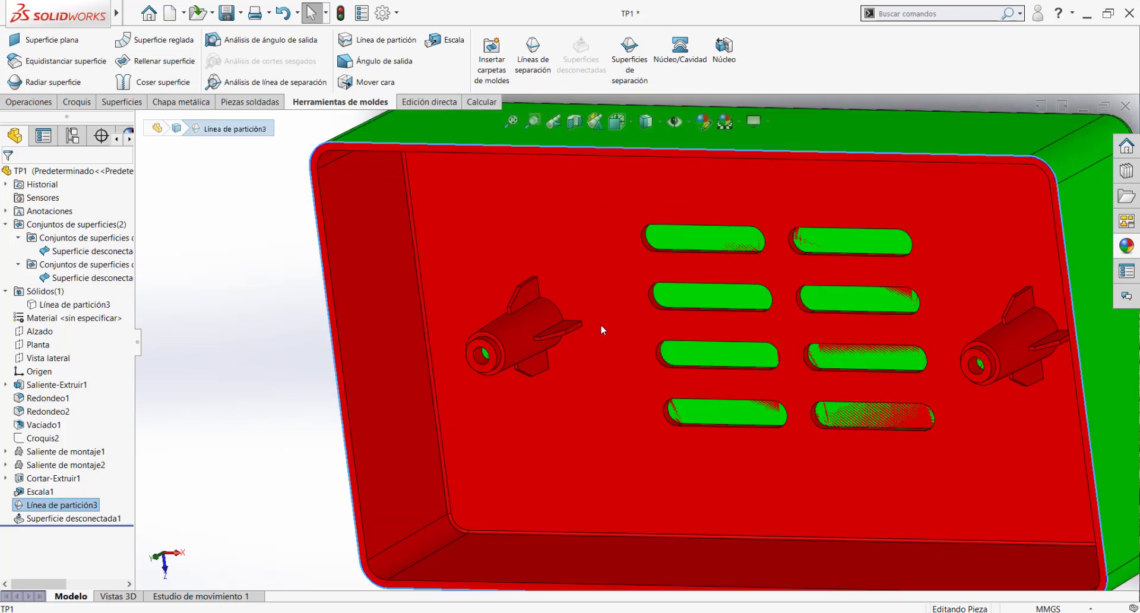
scroll(522, 358, down, 8)
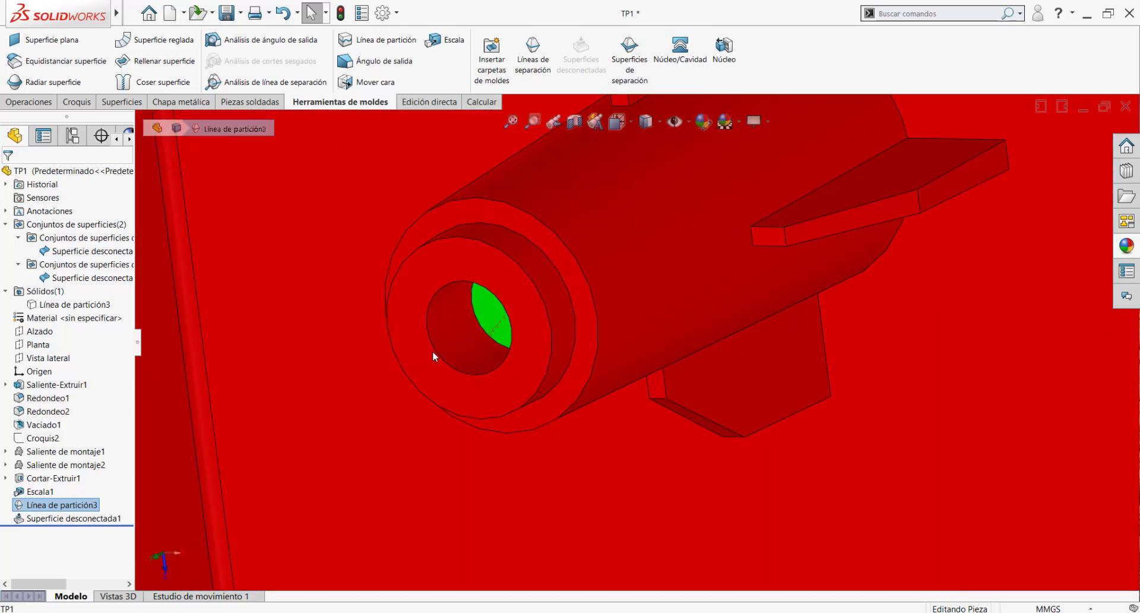
scroll(443, 345, up, 1)
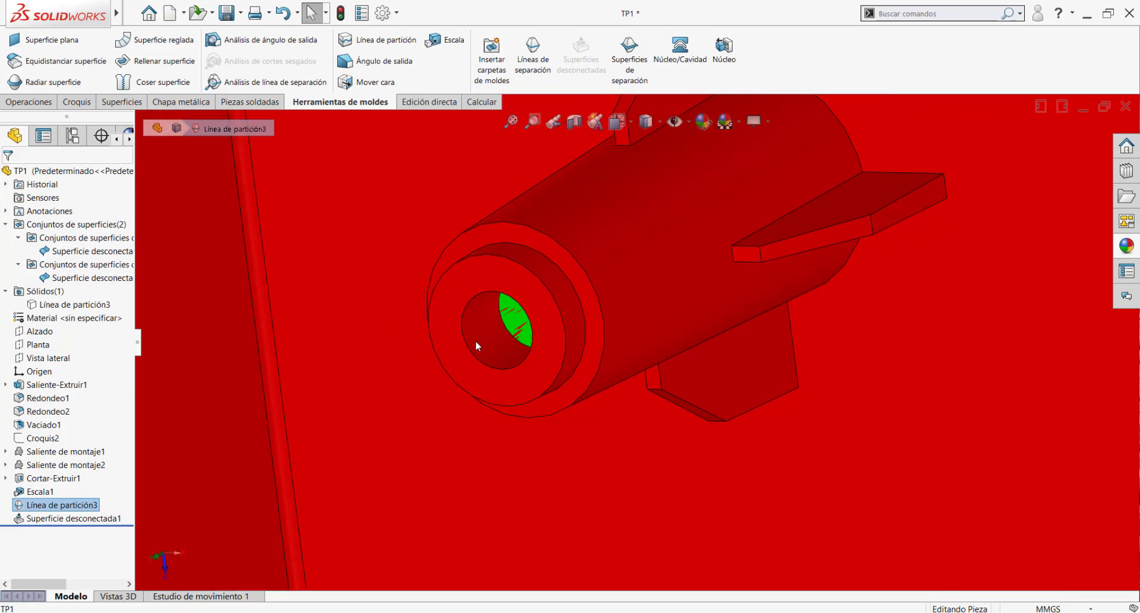
scroll(504, 329, up, 1)
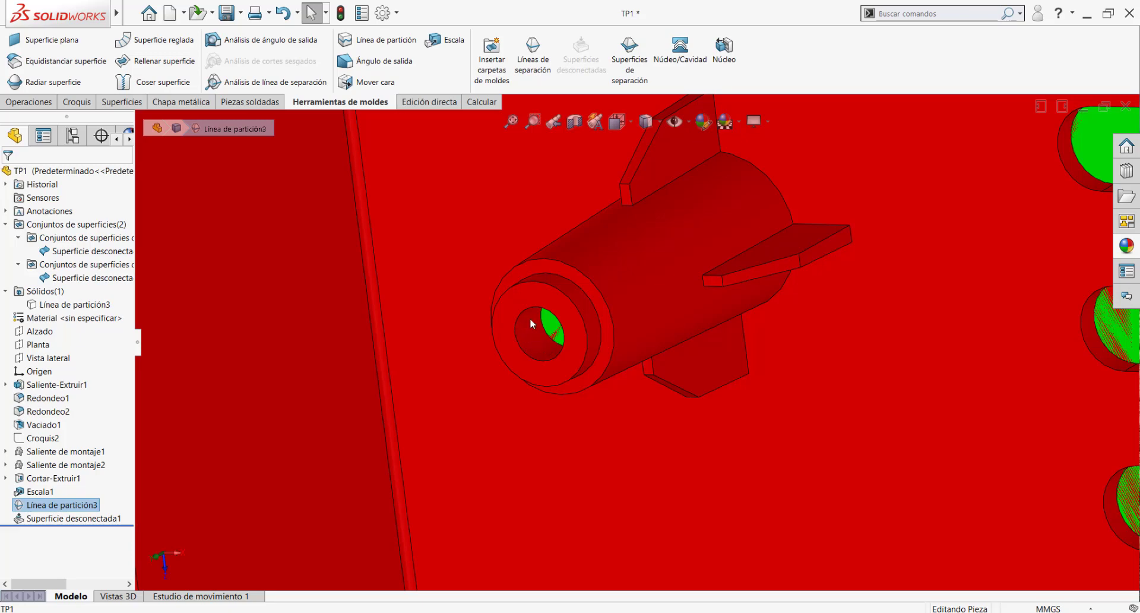
middle_drag(530, 337, 561, 340)
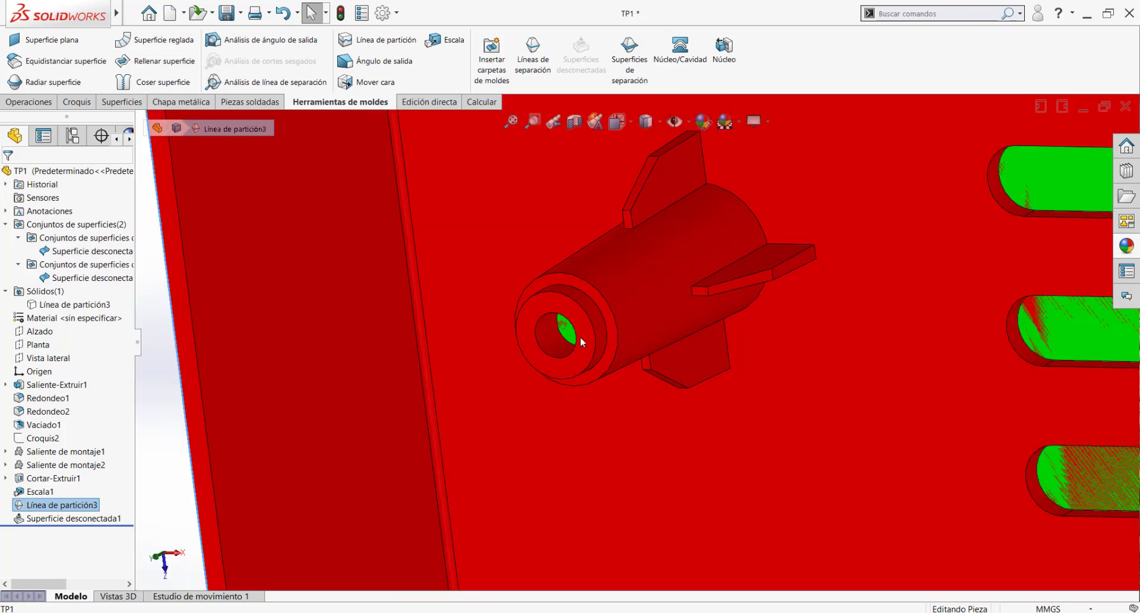
scroll(566, 339, down, 1)
Try to add the parting line Línea de partición3 to the edges of Superficie desconectada1, and close the feature.
click(36, 518)
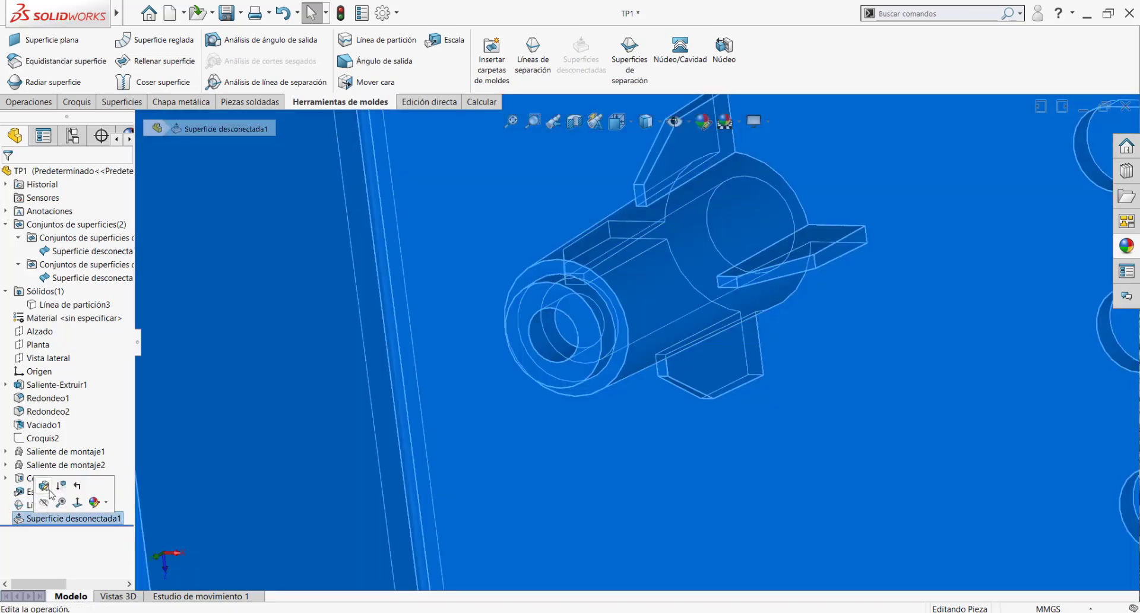
click(45, 486)
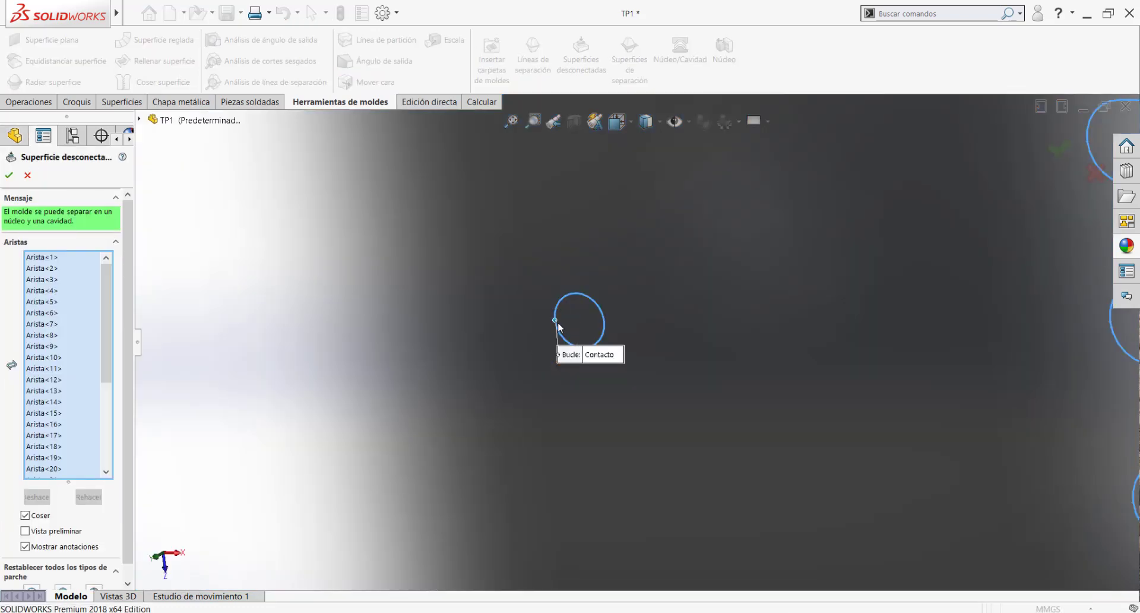
click(139, 120)
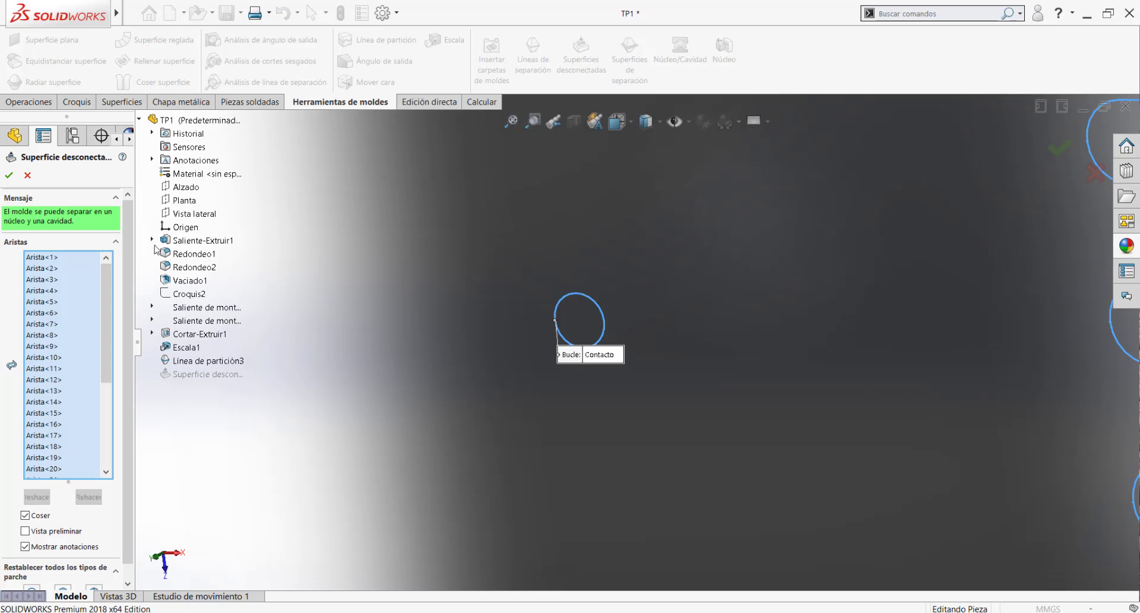
click(184, 361)
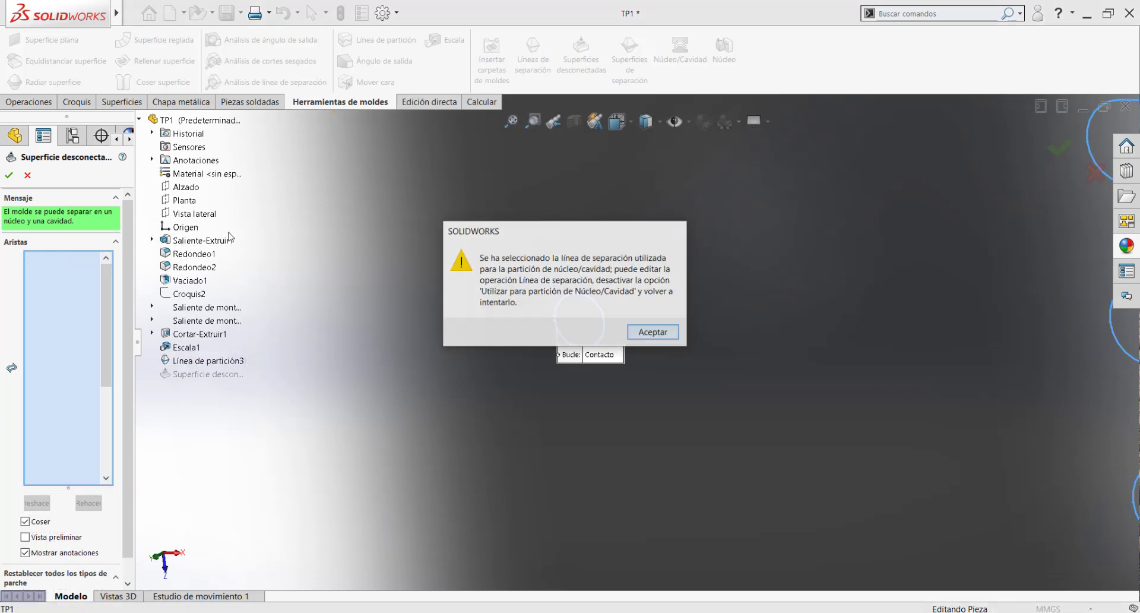
key(Return)
right_click(172, 241)
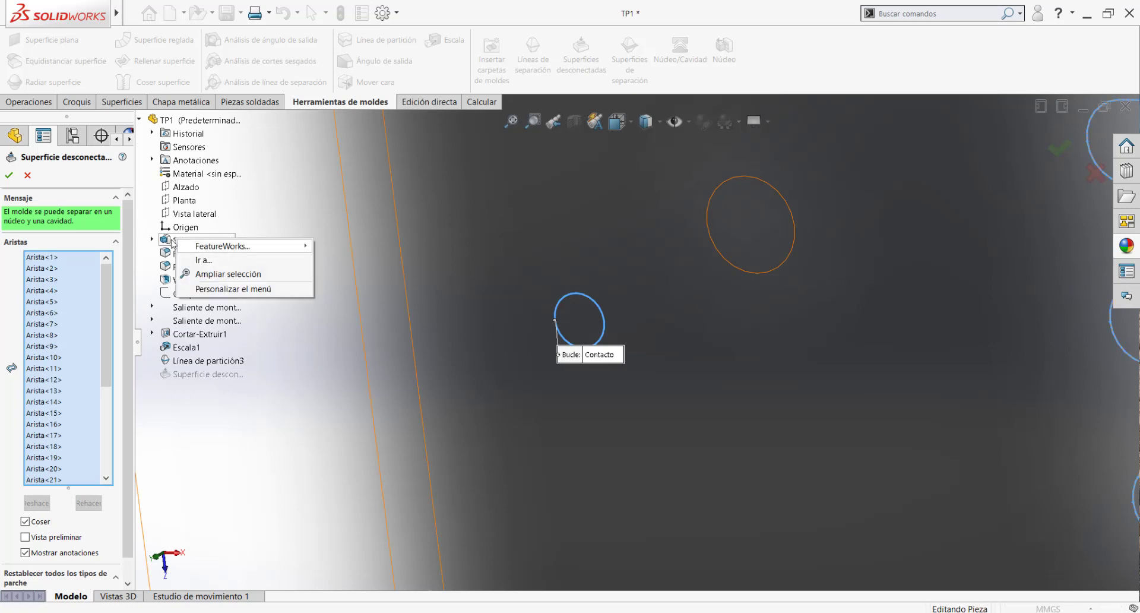
click(167, 241)
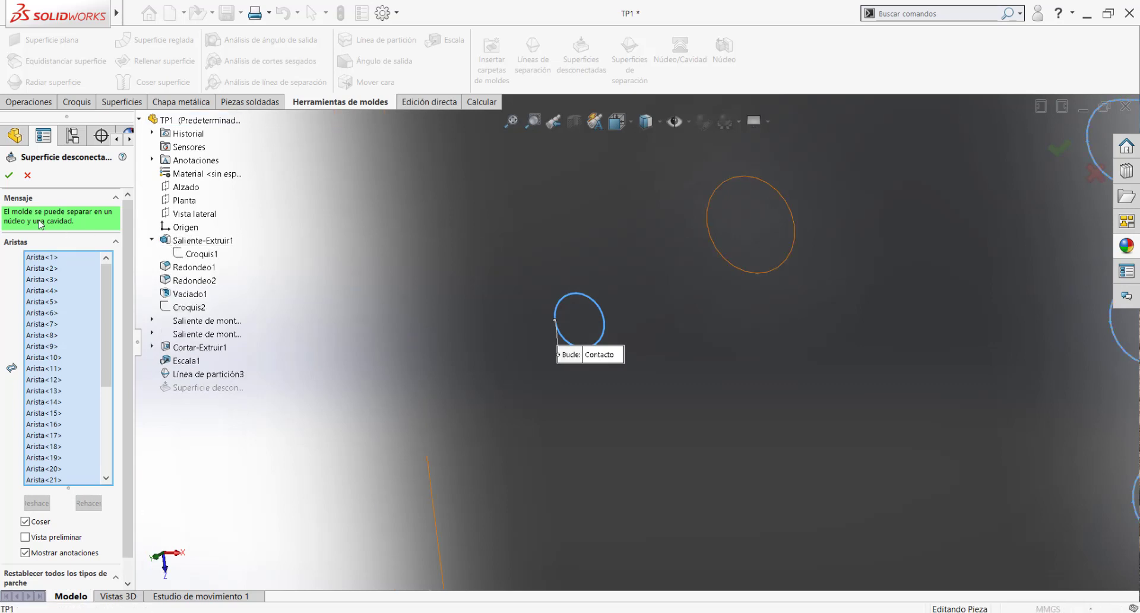
click(9, 175)
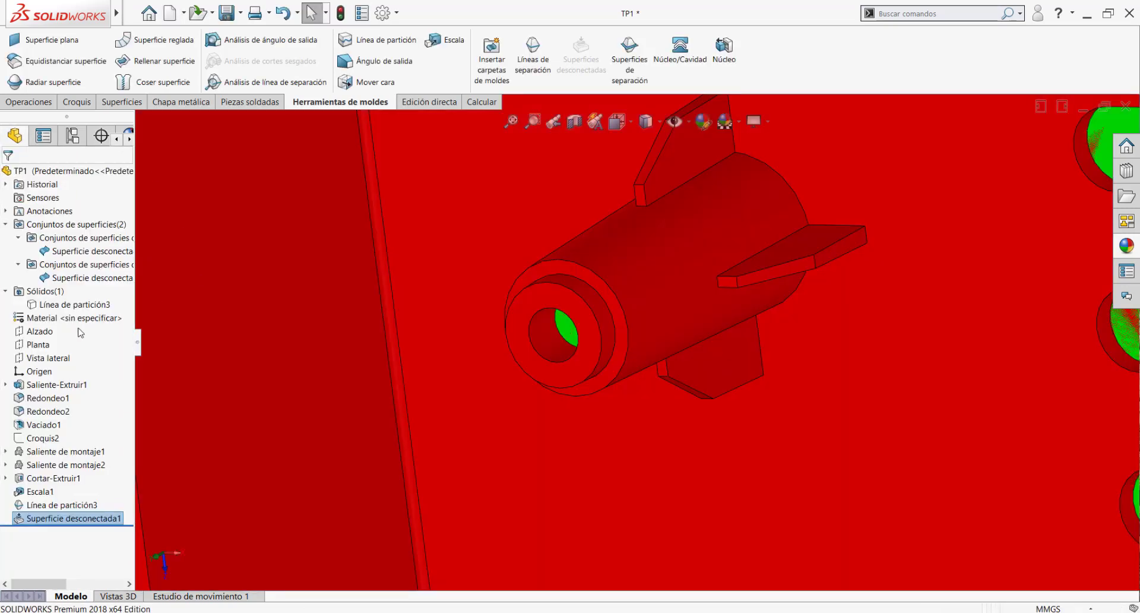
Show the solid body Línea de partición3, and review the parting line feature's definition without changing it.
click(65, 304)
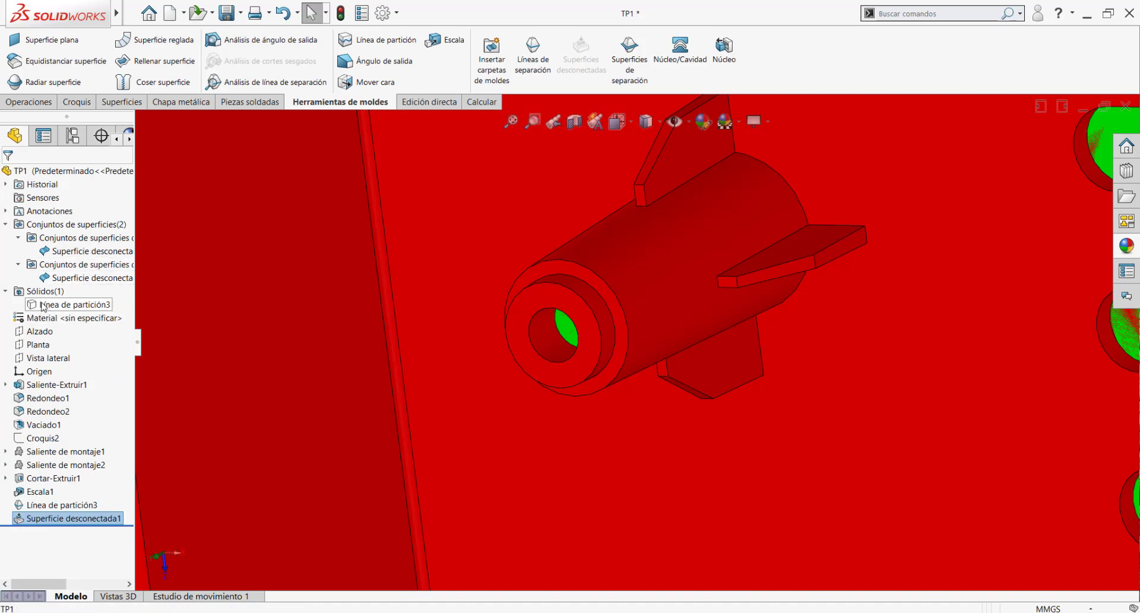
click(51, 287)
click(34, 505)
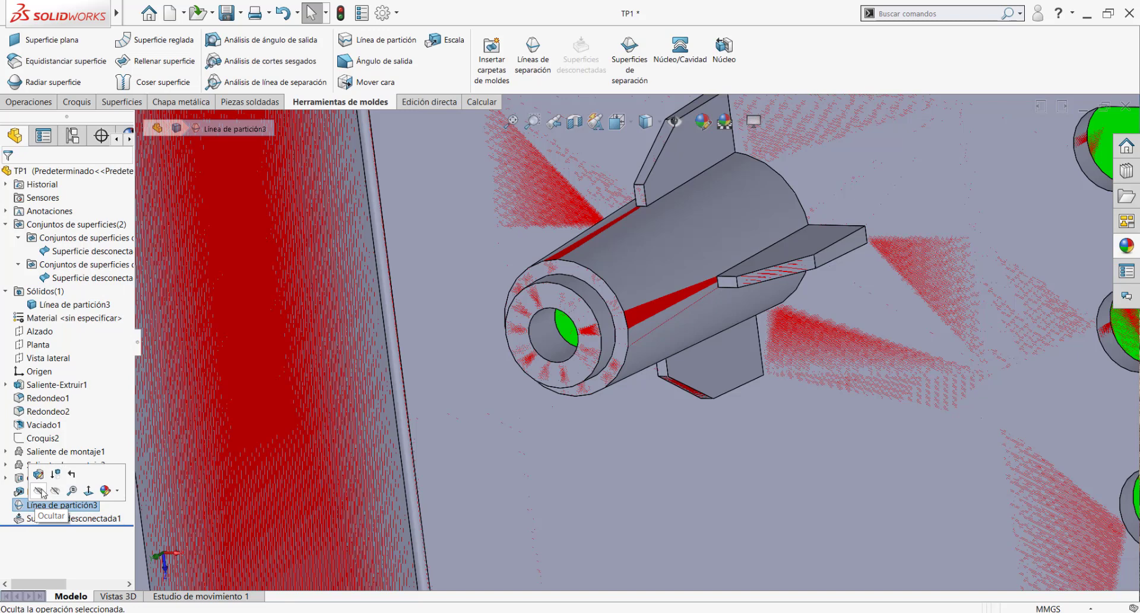
click(38, 474)
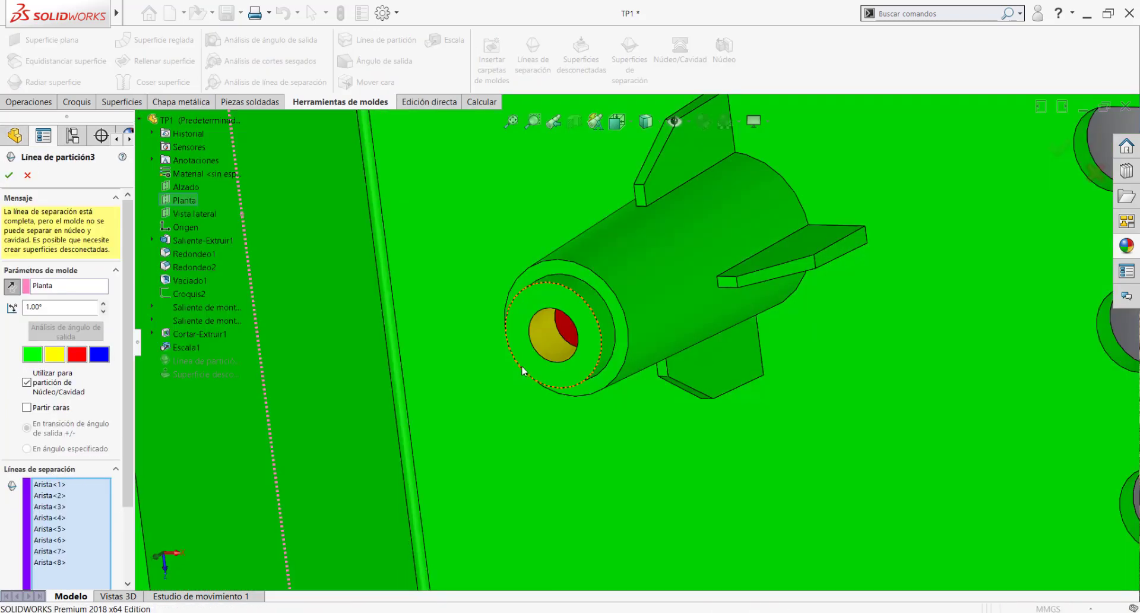
click(27, 174)
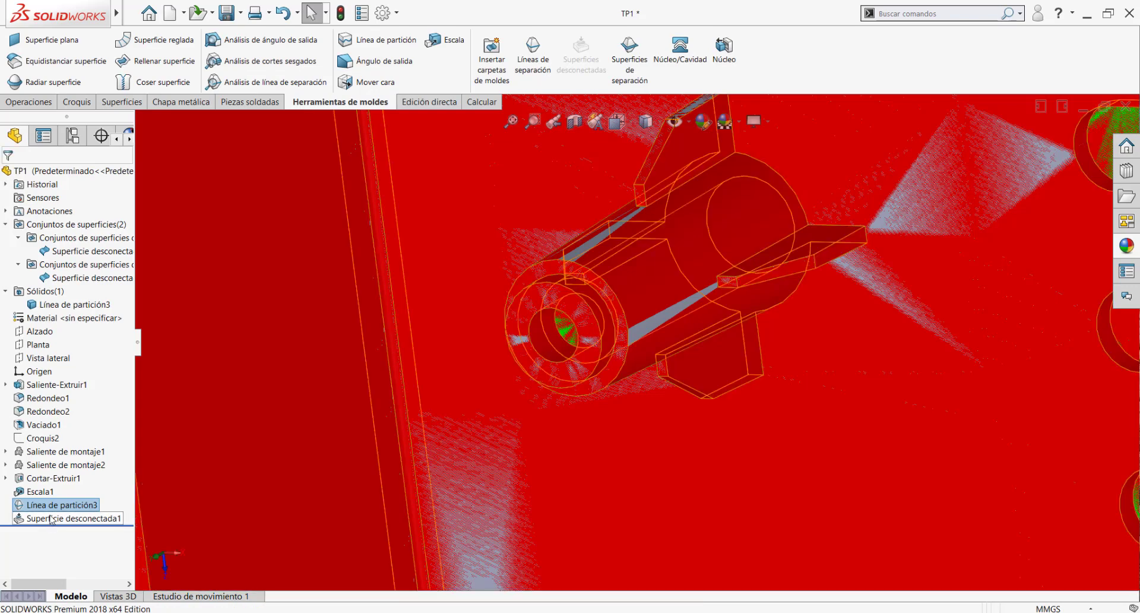
Edit Superficie desconectada1, replacing the inner circular edge of the left boss's hole with the circular edge at the boss tip.
click(54, 517)
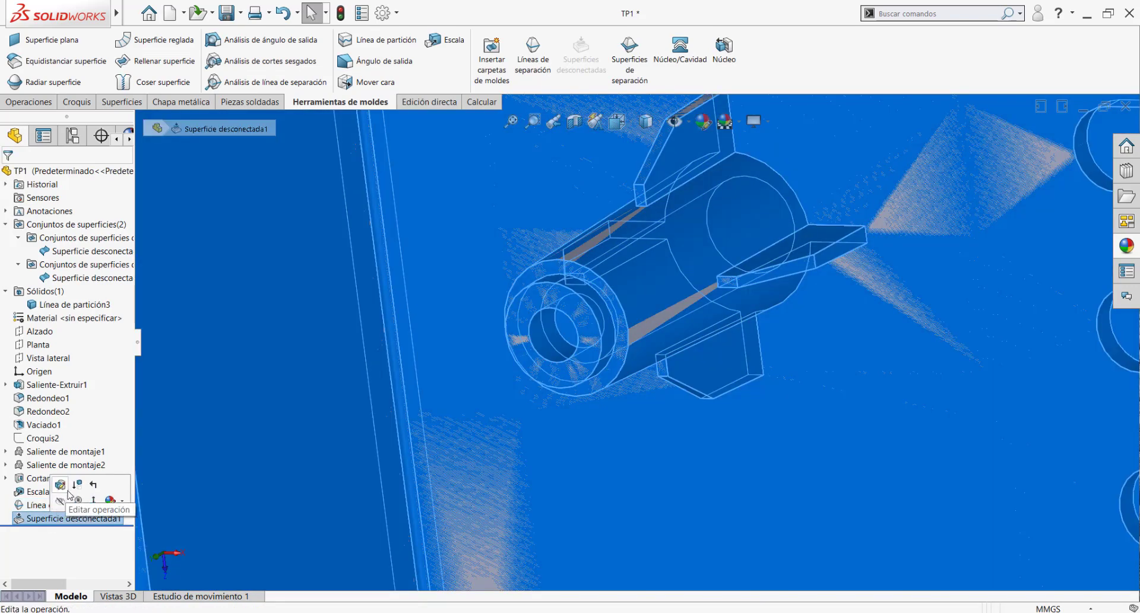
click(60, 485)
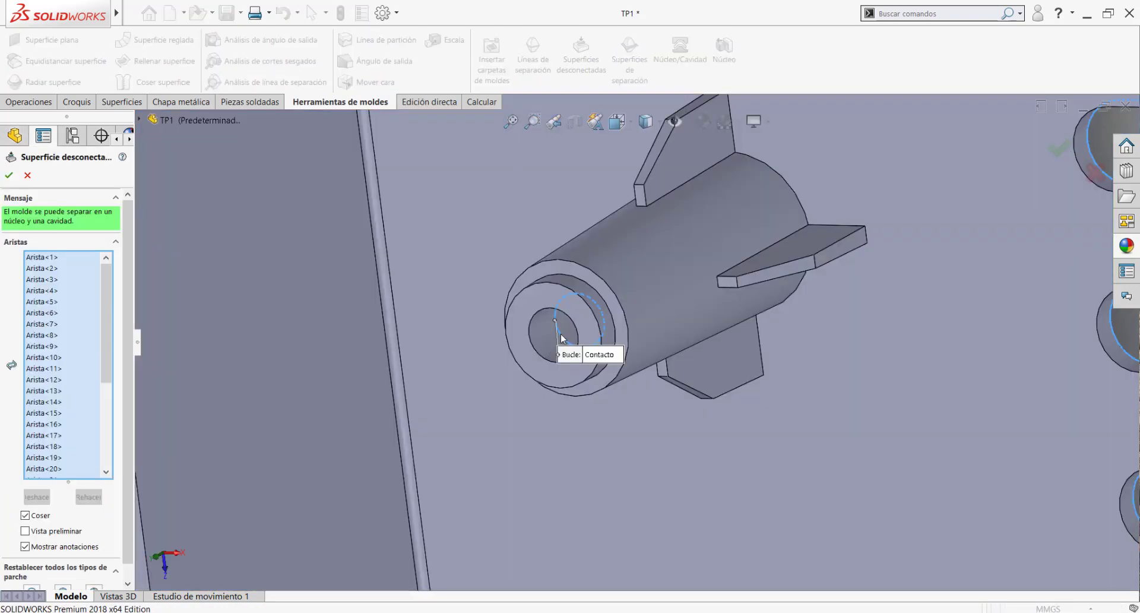
click(561, 336)
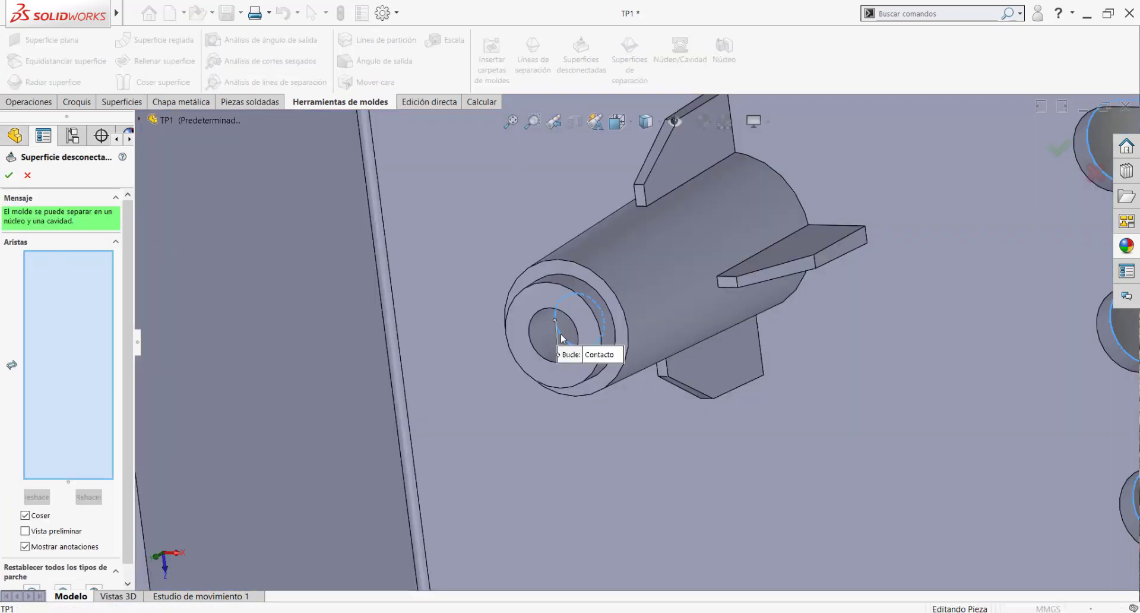
click(536, 354)
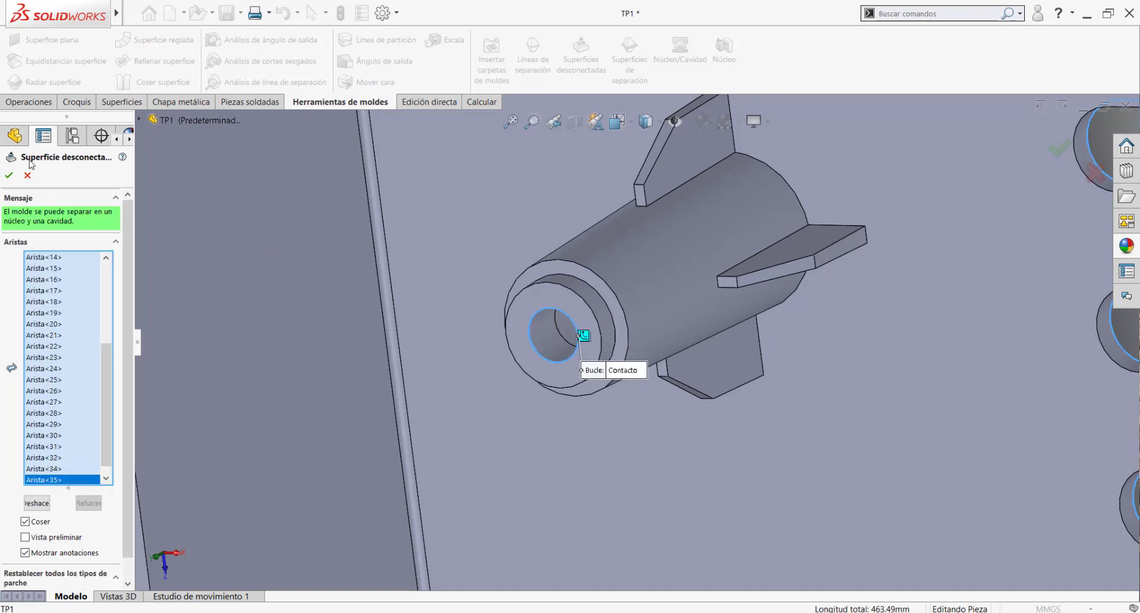
Check the contact loops on the slots and both mounting bosses, and accept the edited shut-off surface.
scroll(653, 329, up, 6)
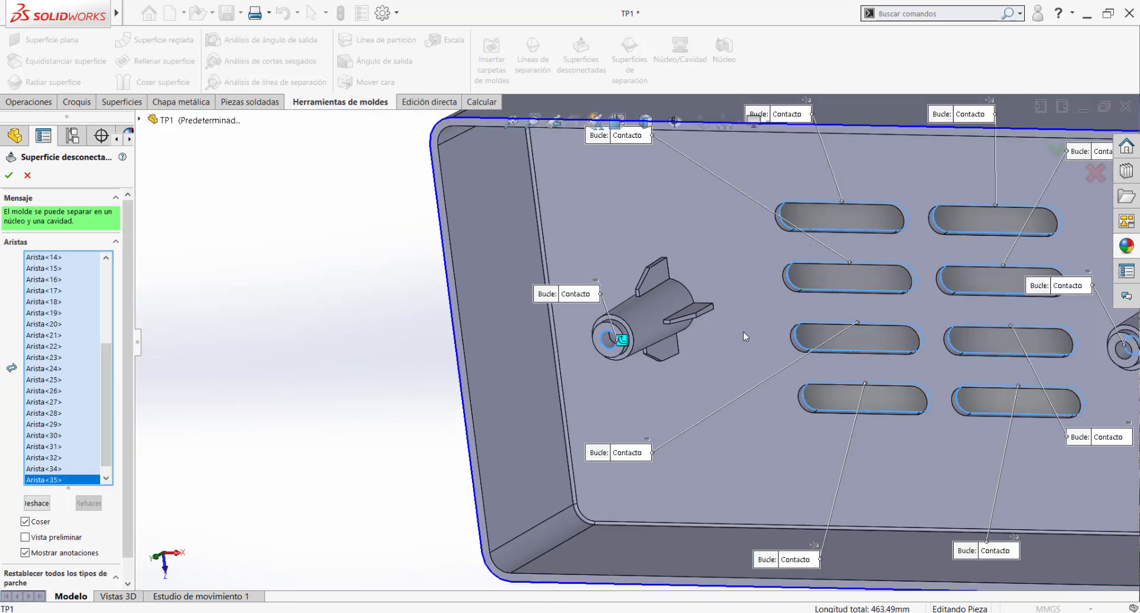
middle_drag(762, 321, 783, 286)
scroll(846, 277, up, 2)
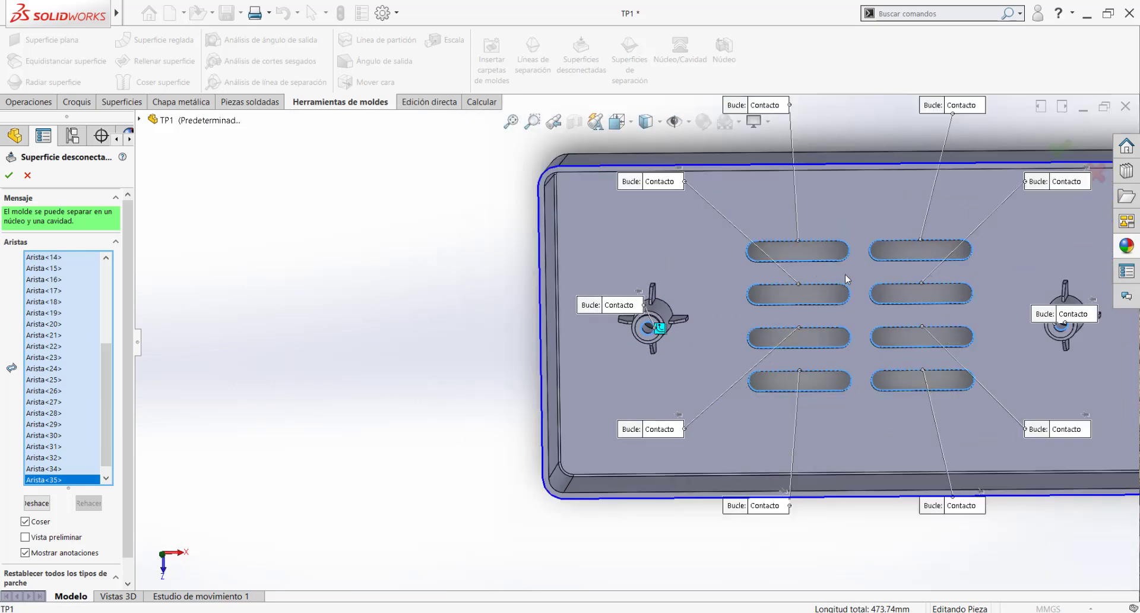
scroll(890, 267, down, 4)
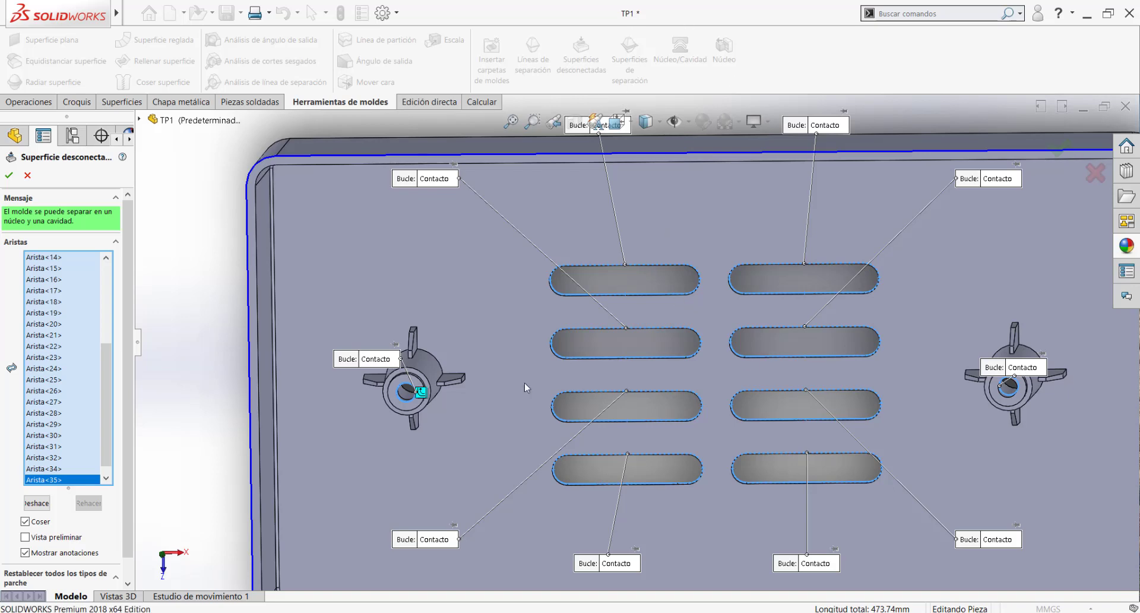
middle_drag(483, 387, 444, 329)
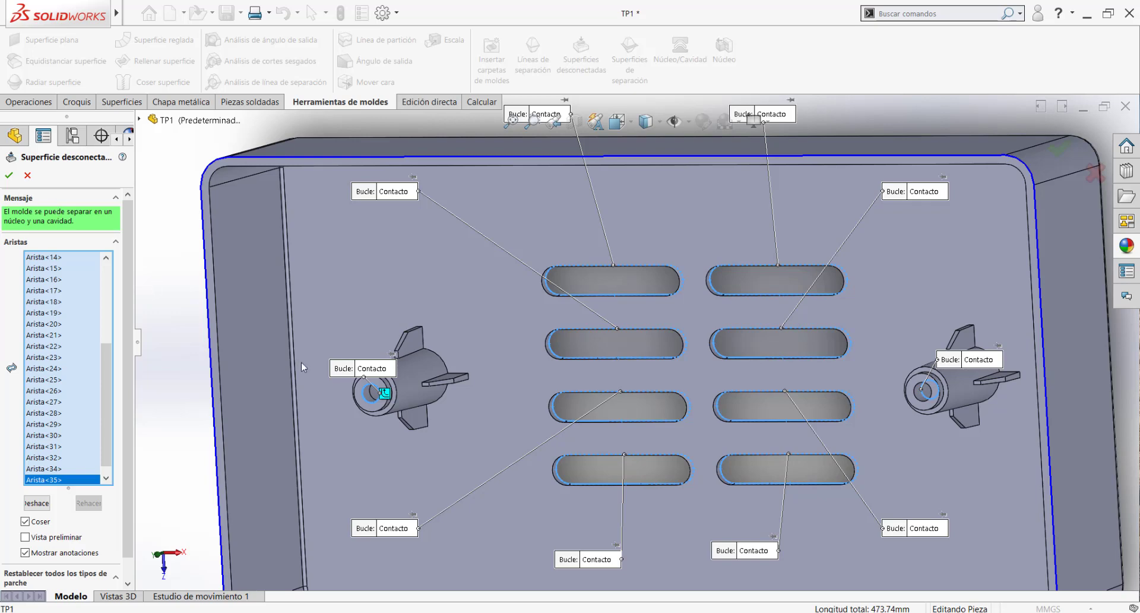
scroll(301, 361, down, 3)
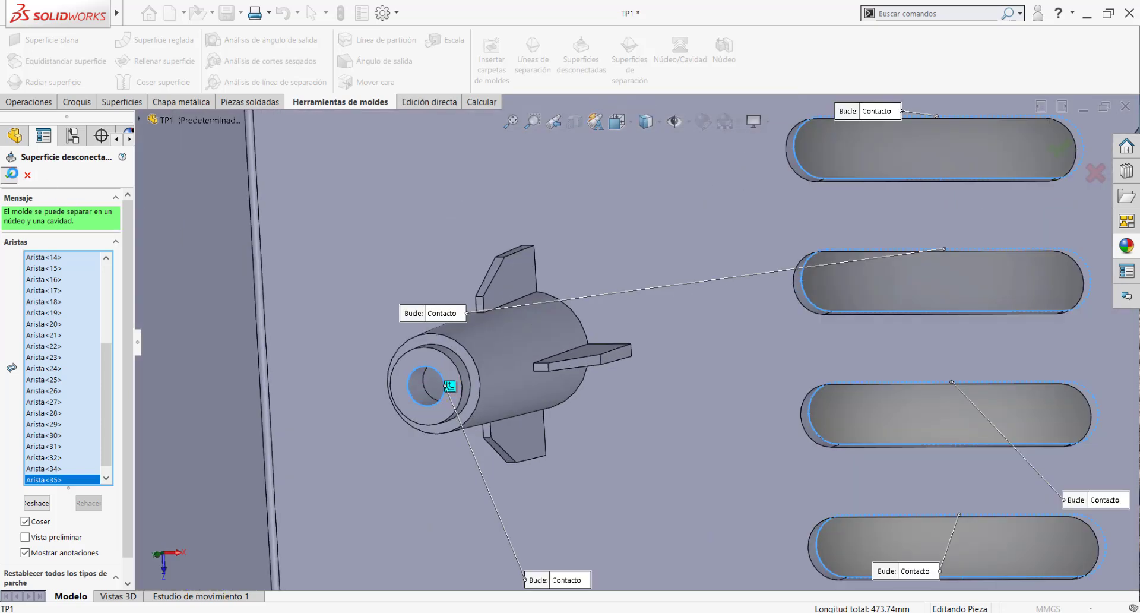
click(11, 174)
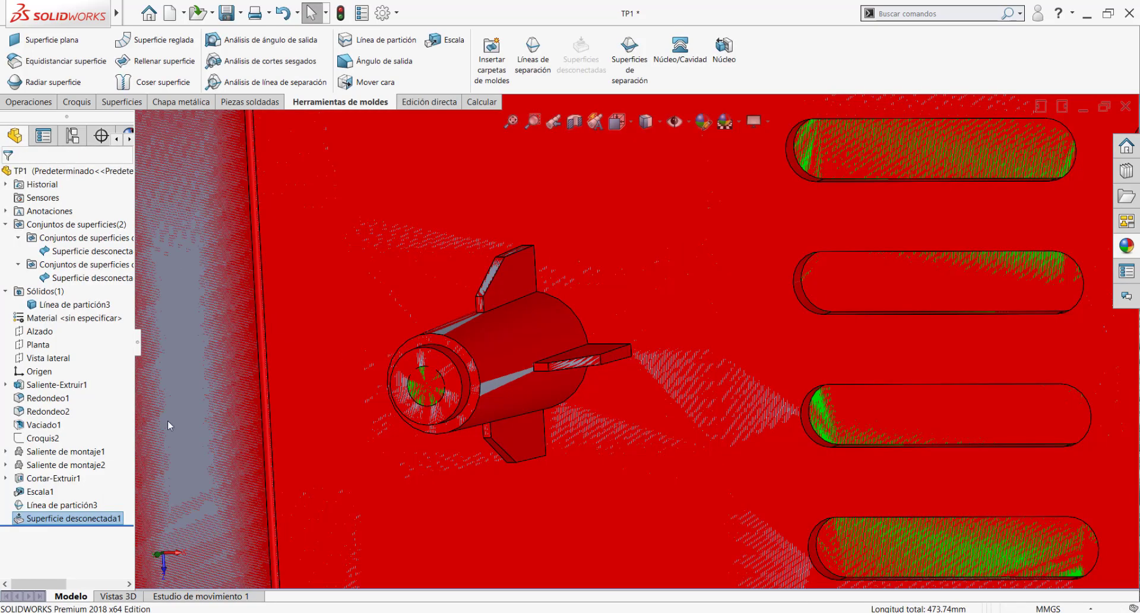
Hide the solid body Línea de partición3 so only the mold surfaces are displayed, and clear the selection.
click(74, 304)
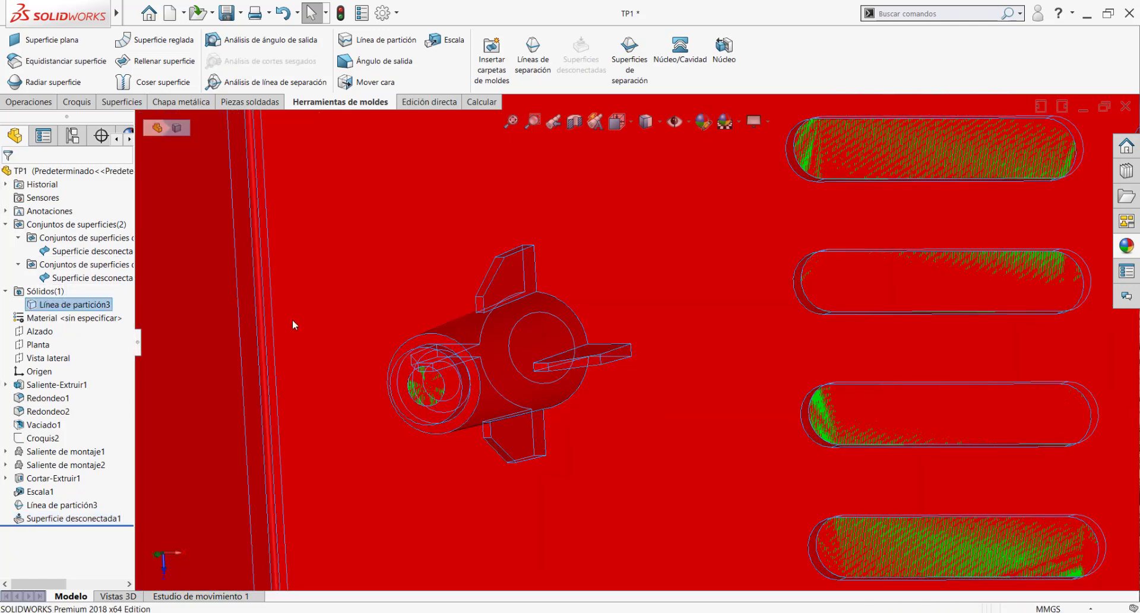
scroll(292, 323, up, 5)
click(389, 359)
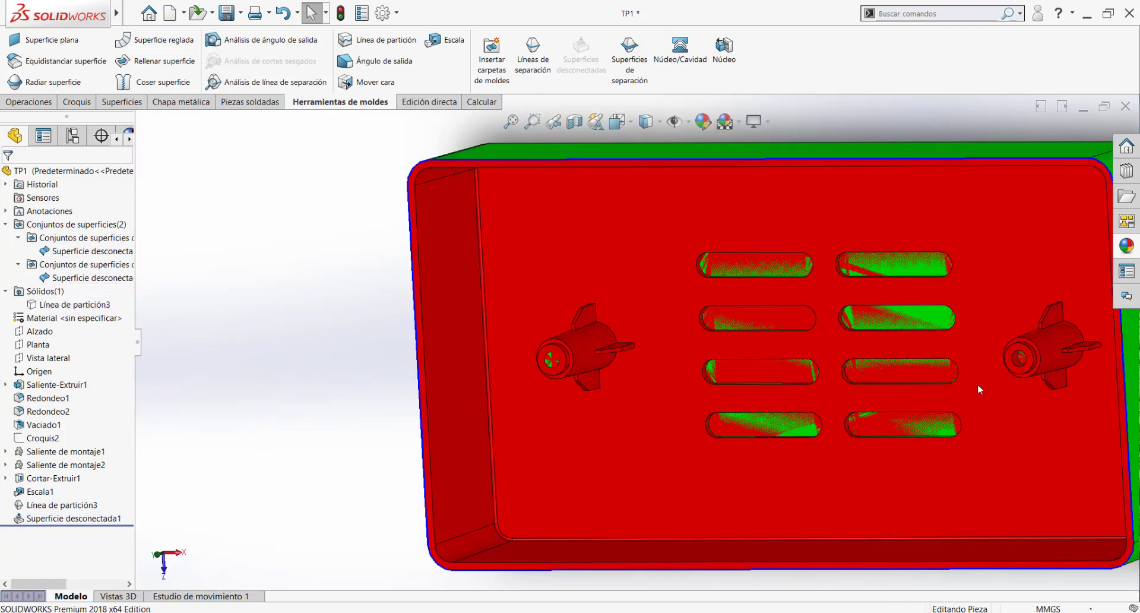
Examine the shut-off patch in the right mounting boss's hole, and the patches closing the ventilation slots.
scroll(985, 404, down, 2)
scroll(854, 332, down, 3)
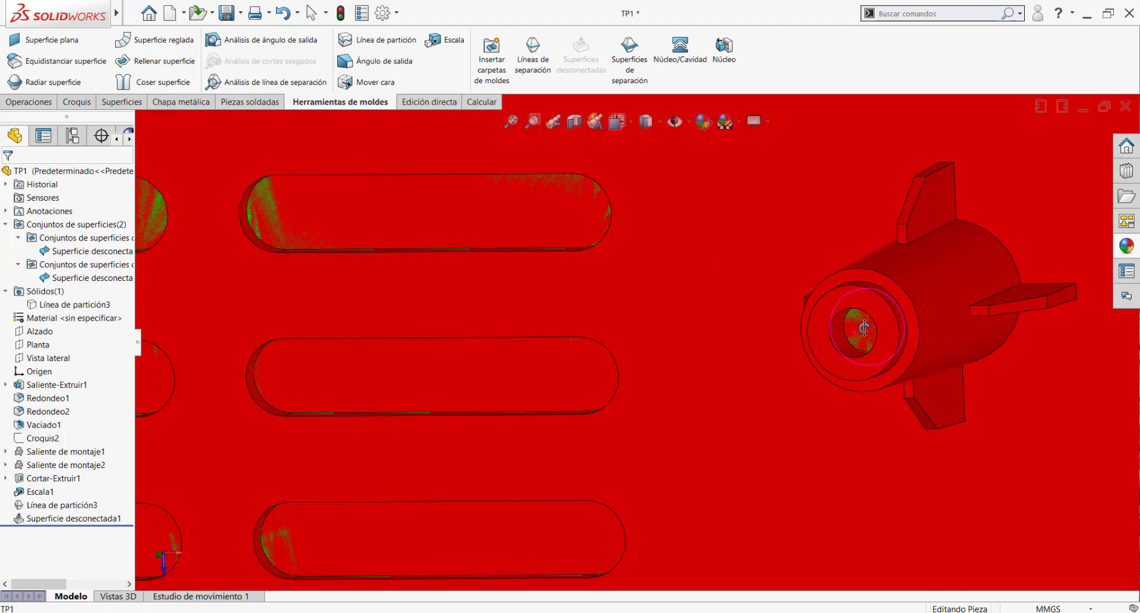
middle_drag(864, 328, 802, 332)
scroll(860, 324, down, 3)
scroll(808, 336, down, 4)
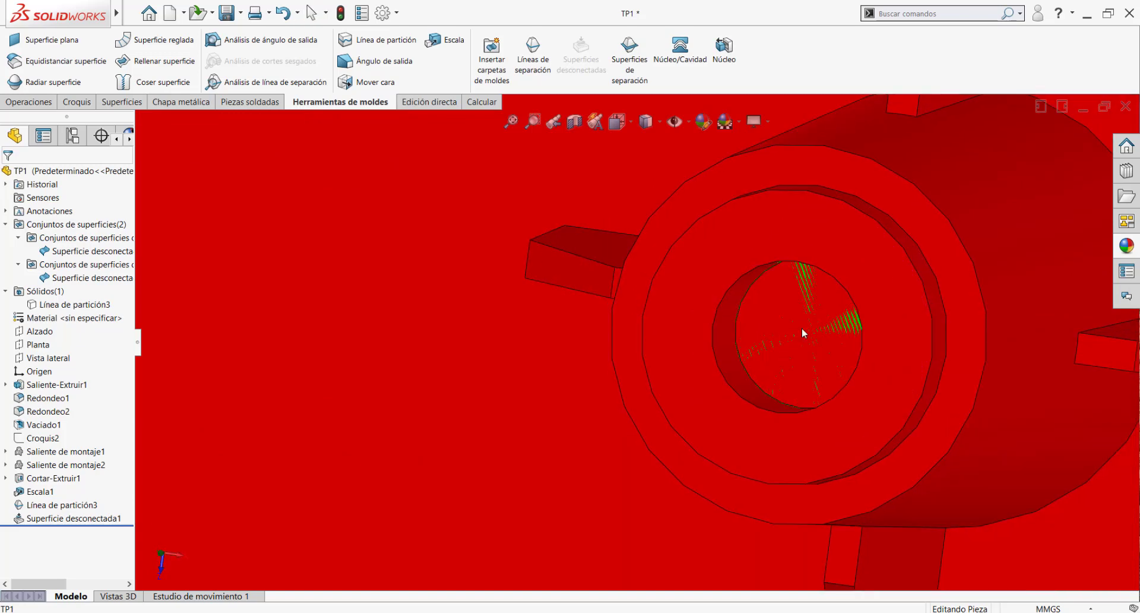
scroll(807, 333, up, 8)
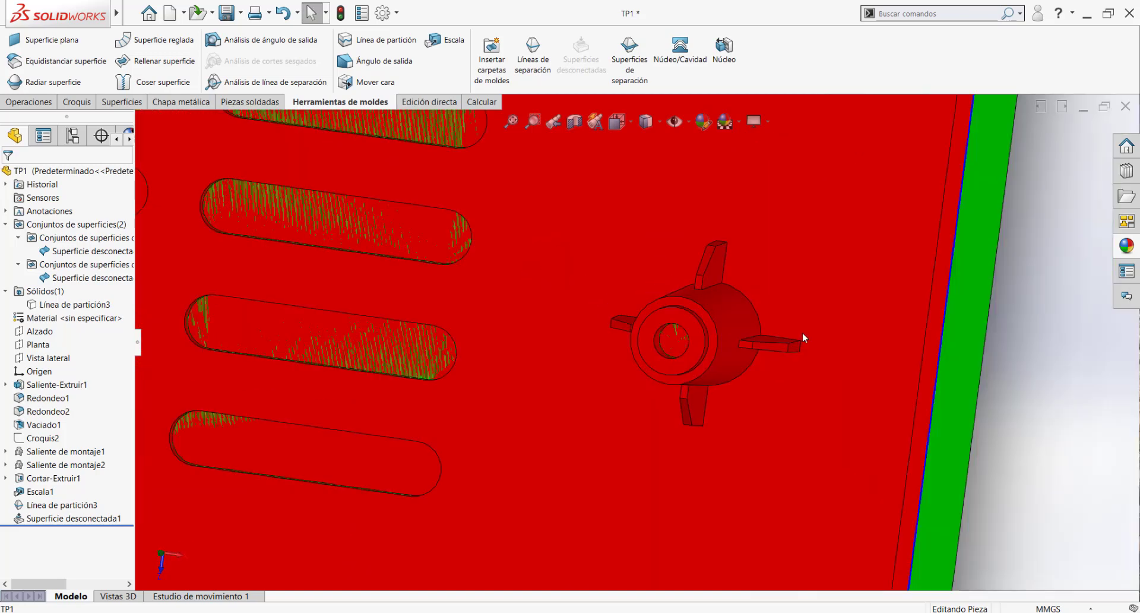
middle_drag(818, 340, 781, 239)
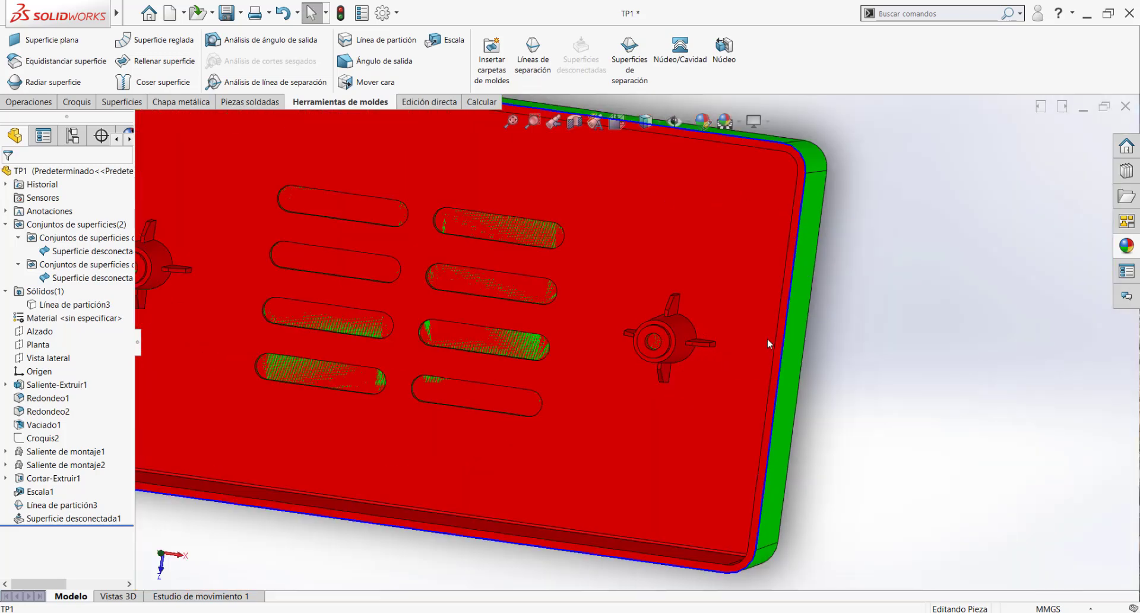
scroll(730, 321, up, 6)
middle_drag(643, 304, 486, 232)
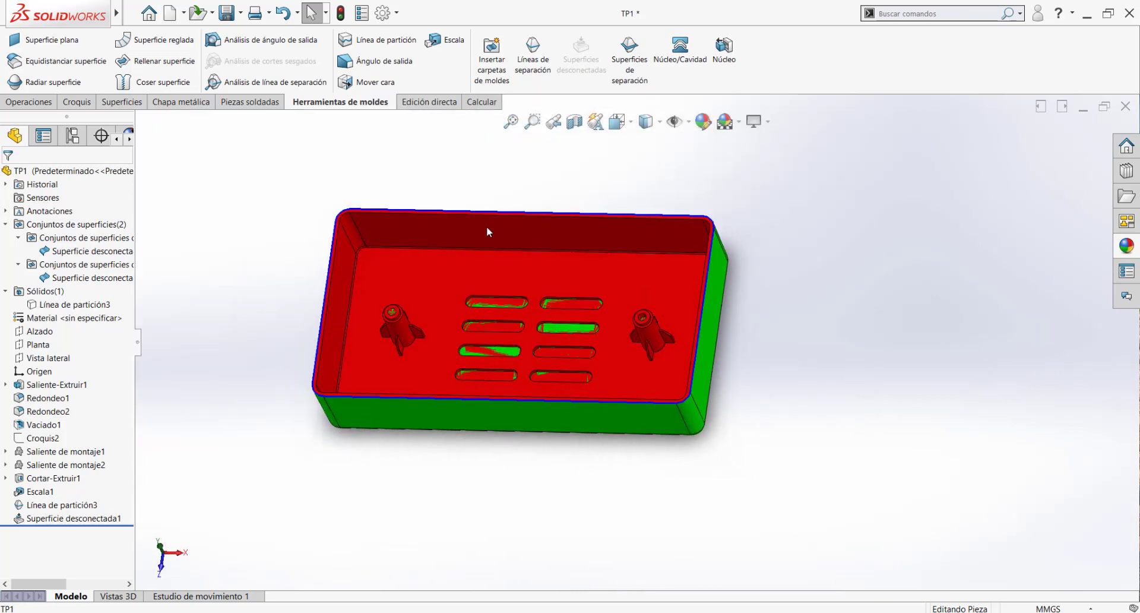
scroll(556, 395, down, 10)
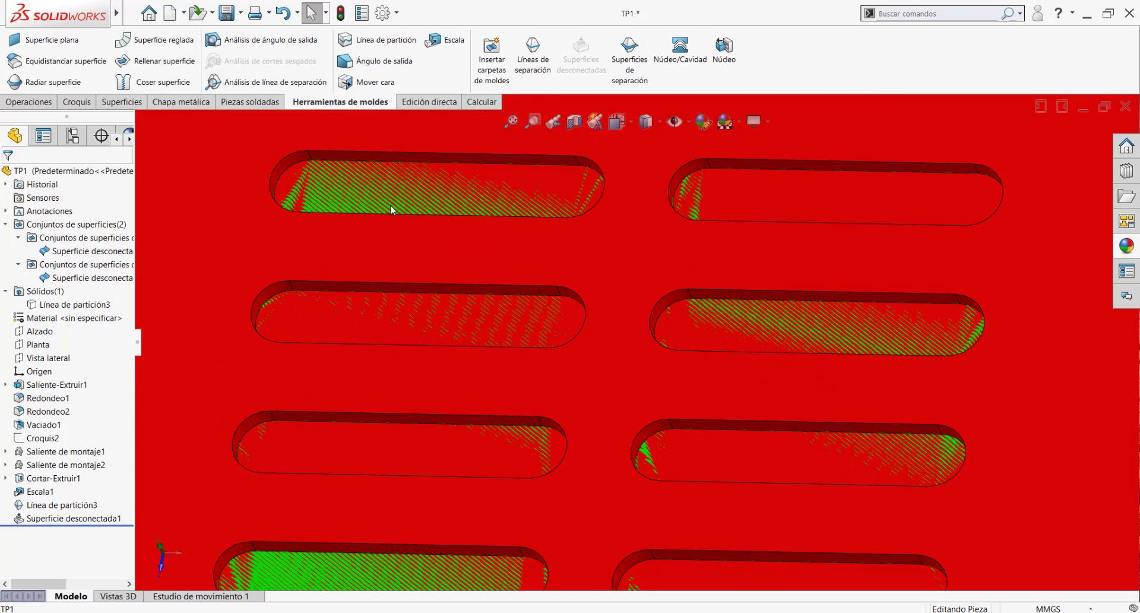
Examine the shut-off patches closing the ventilation slots and the recessed patch inside the right mounting boss's hole.
scroll(391, 209, down, 5)
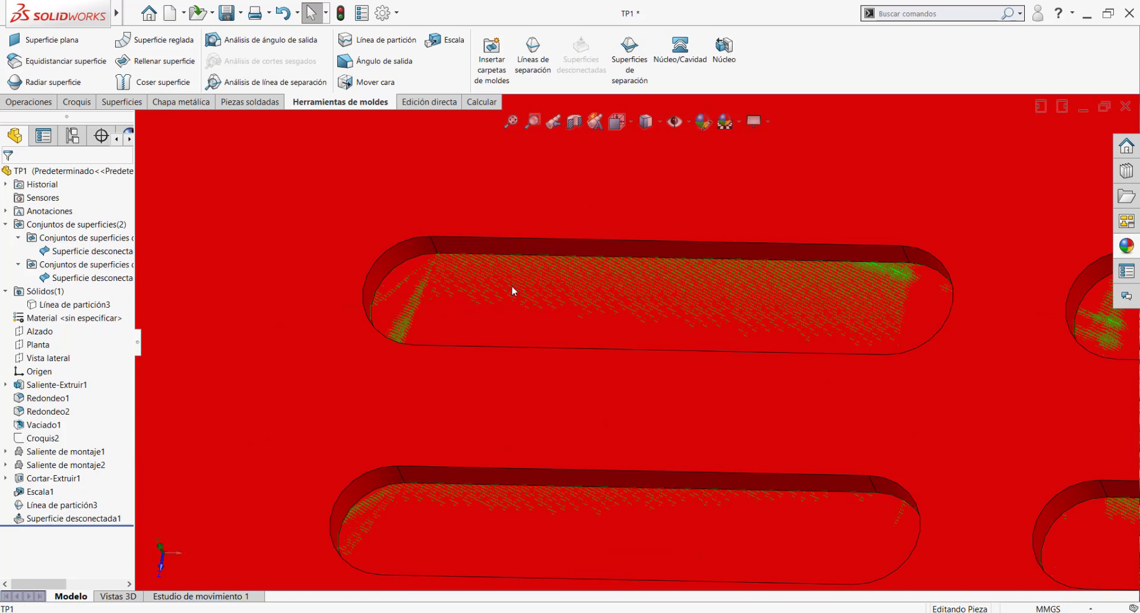
scroll(514, 287, up, 6)
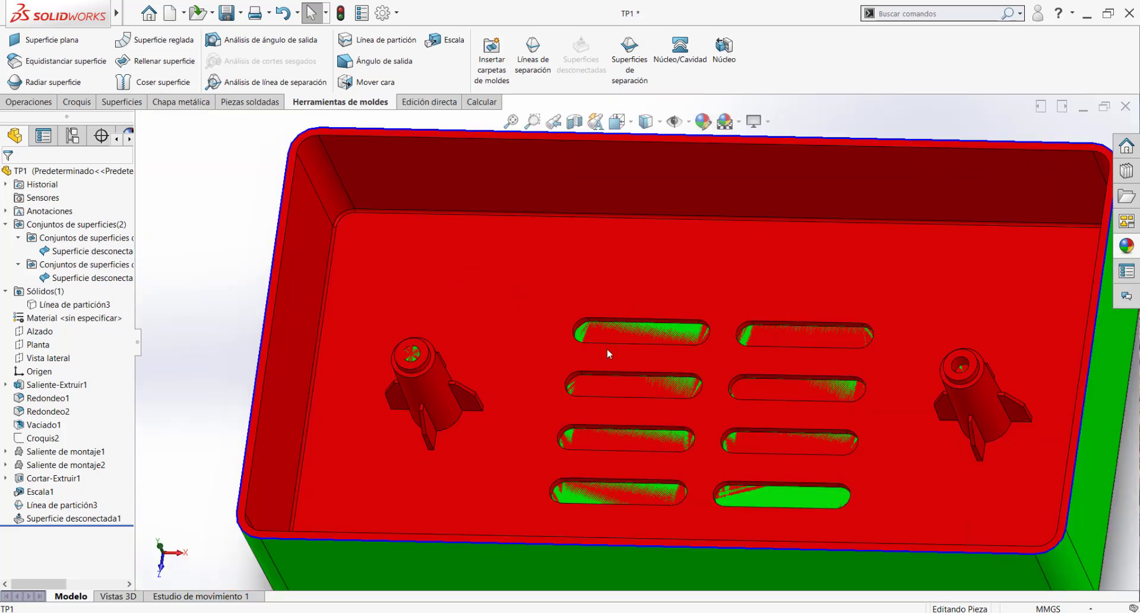
scroll(510, 372, down, 3)
scroll(722, 426, up, 5)
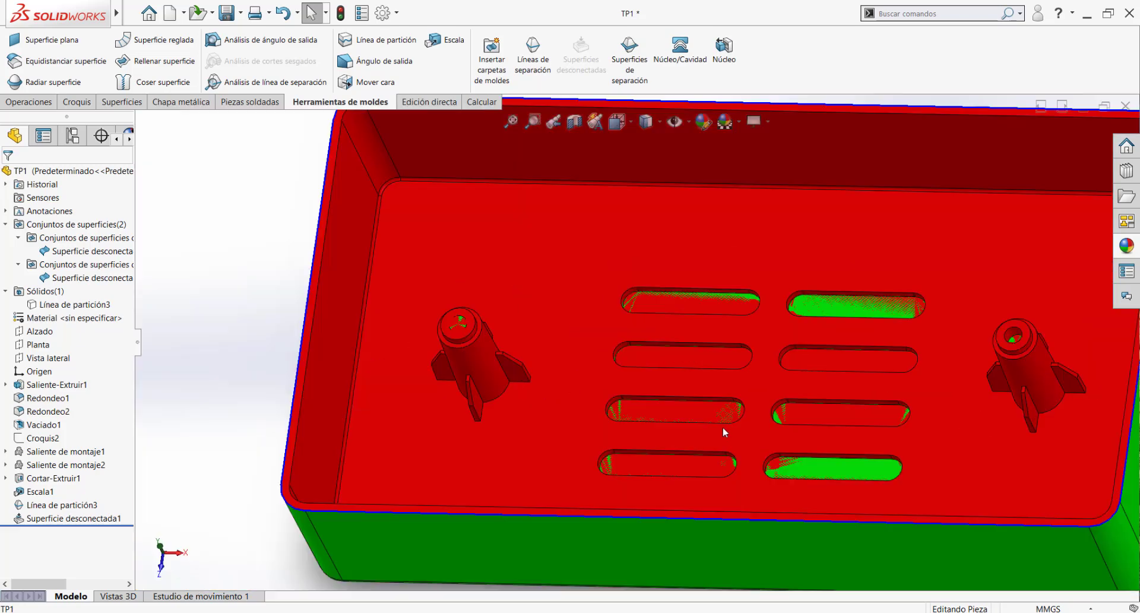
scroll(924, 349, down, 6)
scroll(913, 334, down, 2)
middle_drag(818, 309, 789, 337)
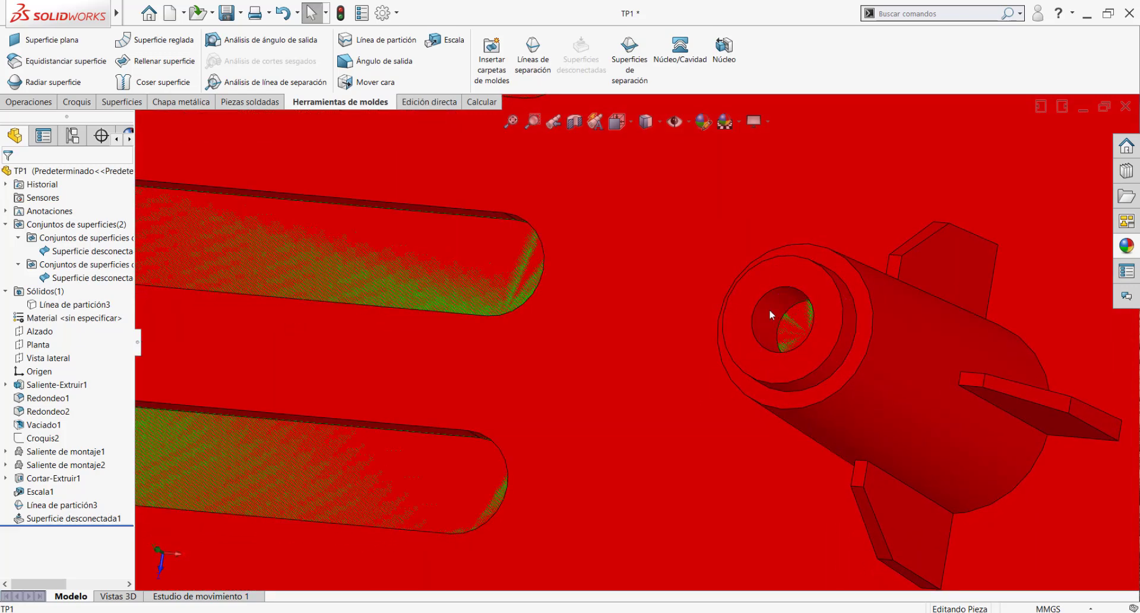
Compare the depth of the shut-off patch in the left mounting boss's hole with that in the right boss.
scroll(775, 320, up, 3)
scroll(692, 317, up, 5)
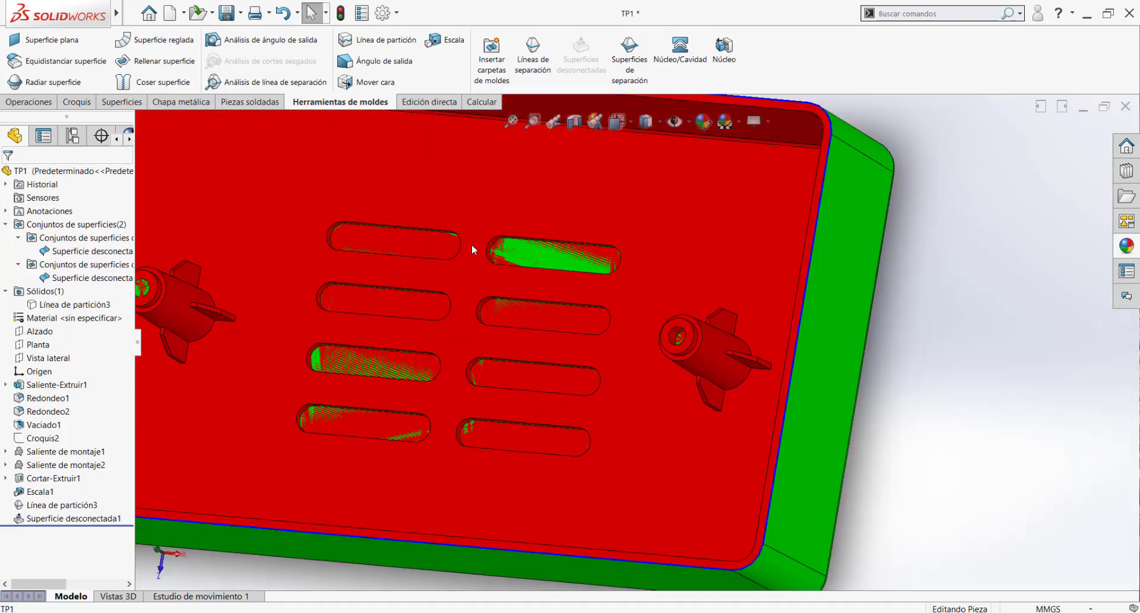
scroll(603, 283, up, 1)
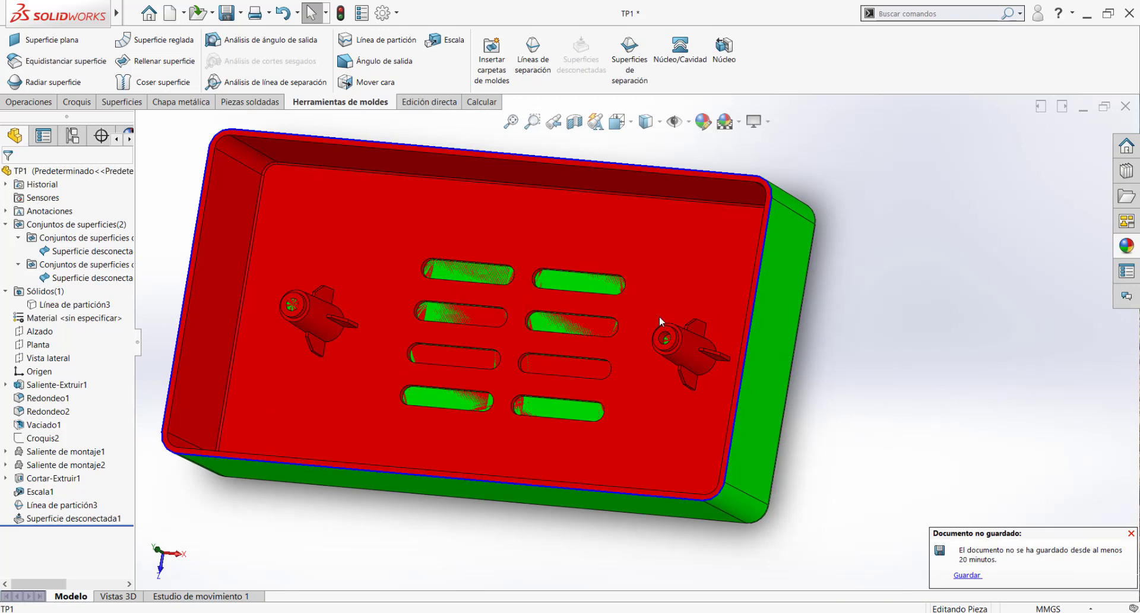
scroll(295, 306, down, 3)
scroll(665, 351, down, 2)
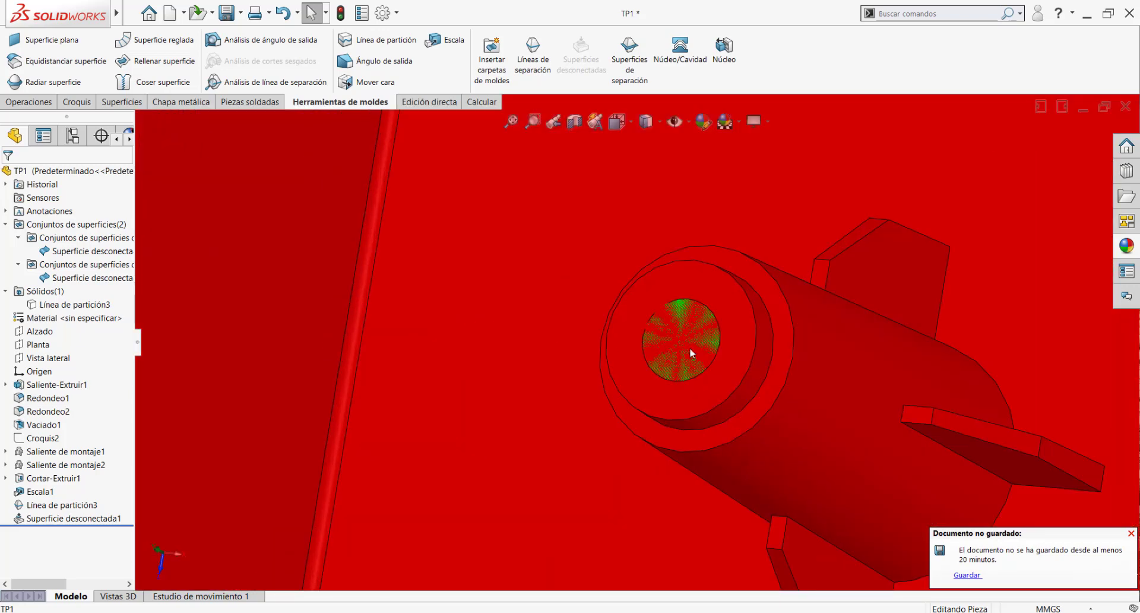
scroll(675, 345, up, 6)
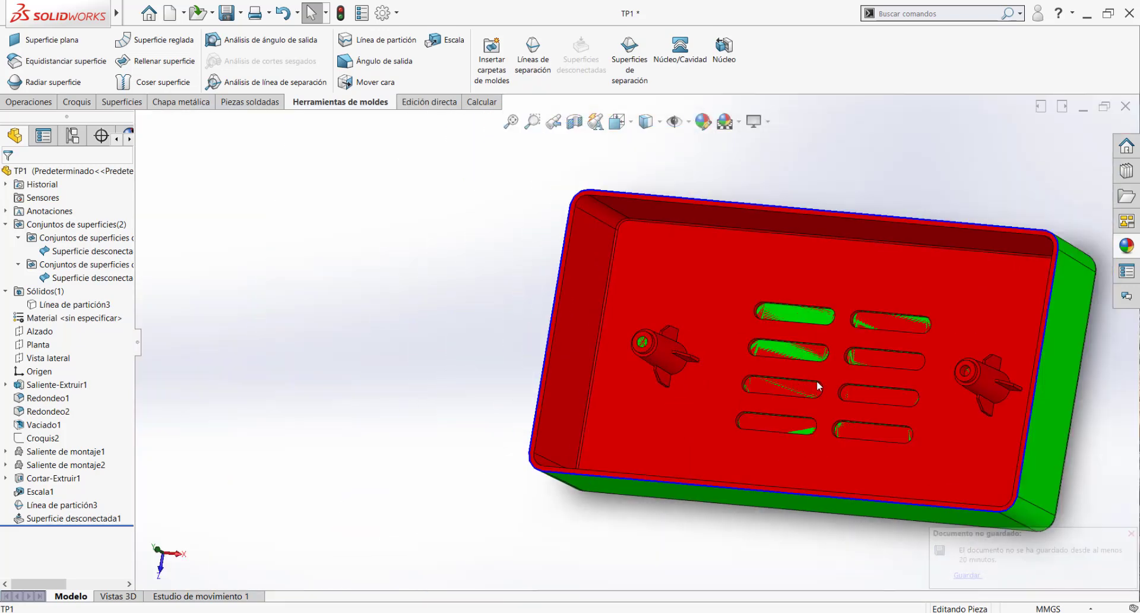
scroll(818, 386, down, 3)
scroll(945, 379, down, 3)
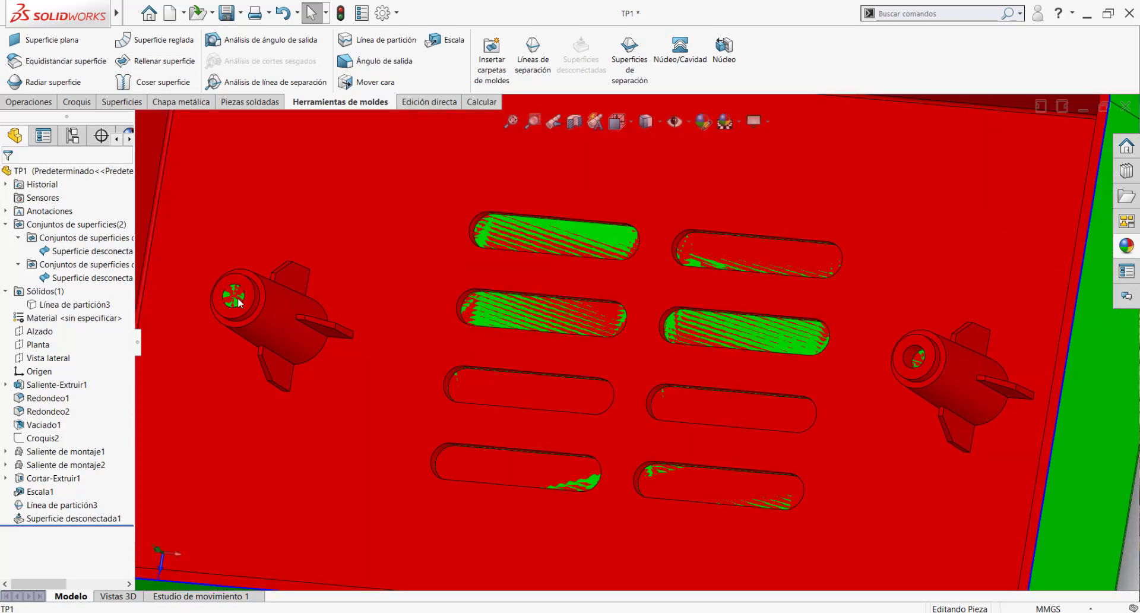
Examine the left boss's hole from the box's exterior, checking the short cylindrical wall beside the shut-off patch.
middle_drag(545, 340, 324, 297)
scroll(764, 357, down, 8)
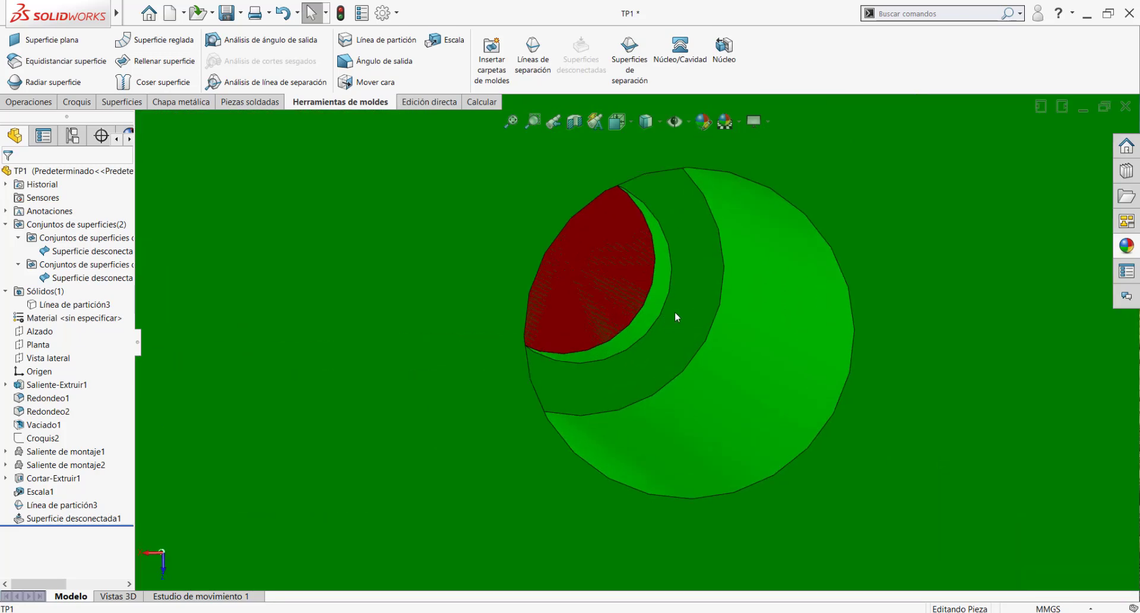
middle_drag(680, 313, 651, 294)
click(651, 294)
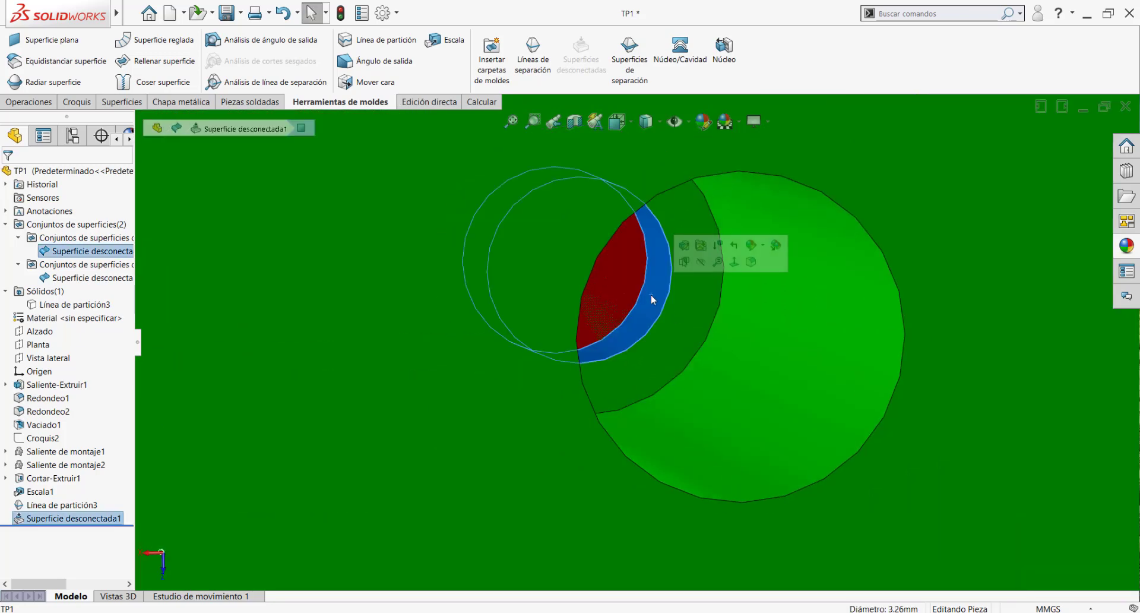
scroll(655, 308, up, 6)
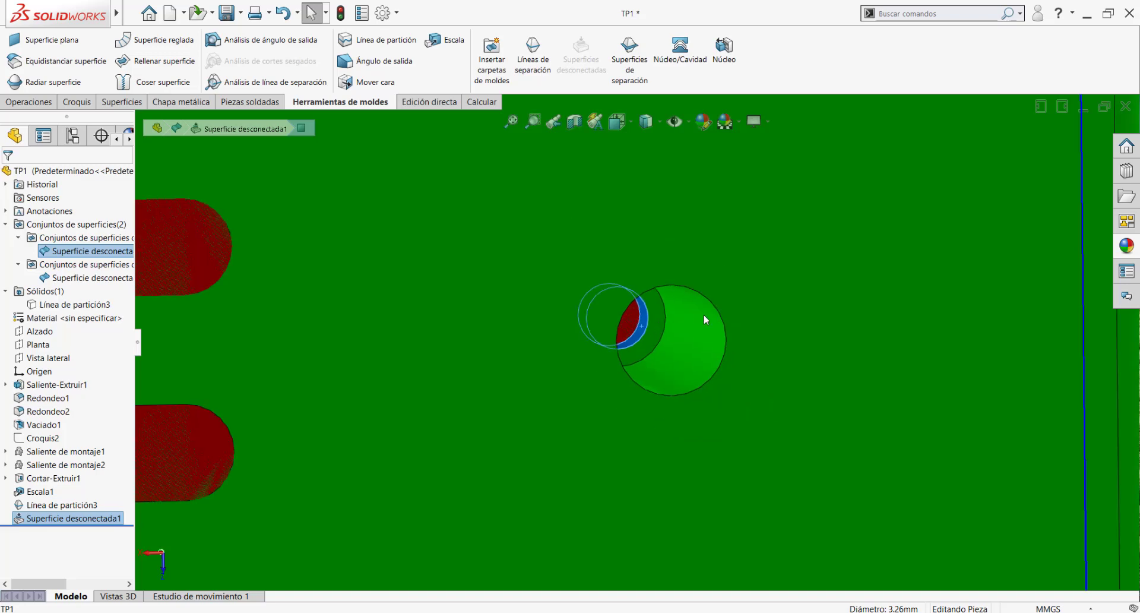
scroll(650, 333, down, 5)
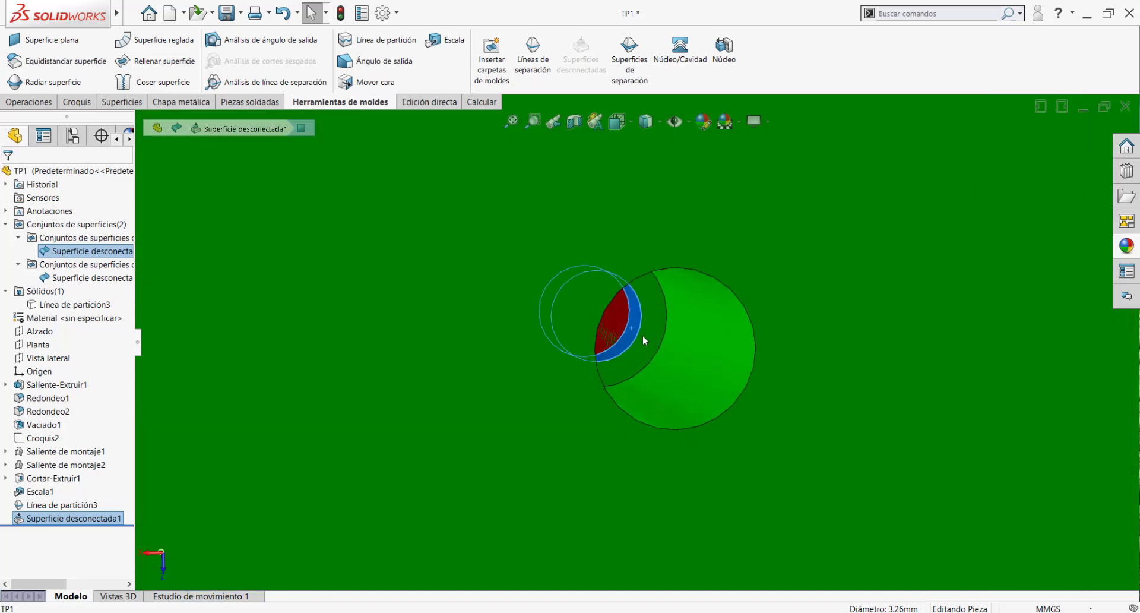
scroll(642, 333, up, 8)
middle_drag(636, 347, 791, 402)
scroll(779, 403, down, 1)
click(769, 403)
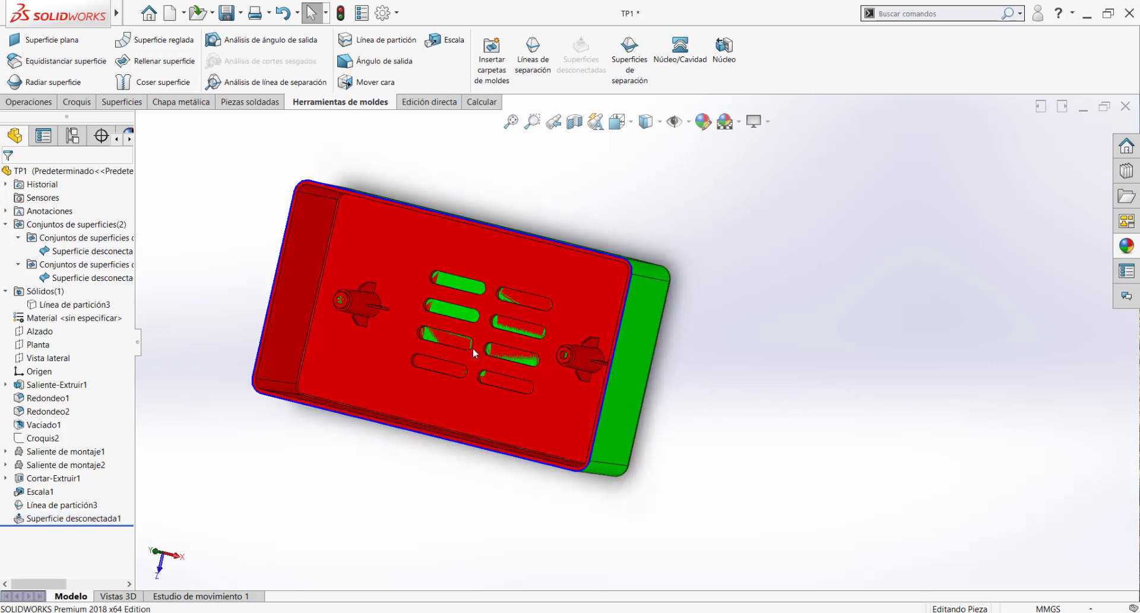
Compare both mounting bosses again from inside the box, checking where each hole's shut-off patch sits.
scroll(473, 349, up, 2)
scroll(505, 348, down, 3)
scroll(511, 329, down, 2)
scroll(437, 252, down, 3)
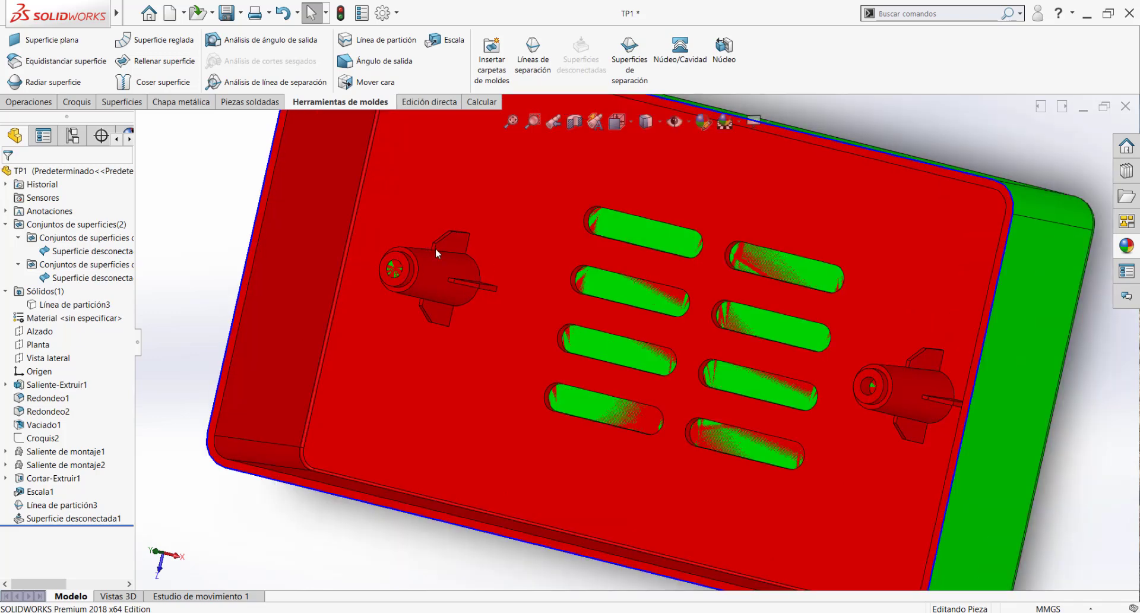
scroll(487, 276, up, 2)
scroll(486, 276, down, 2)
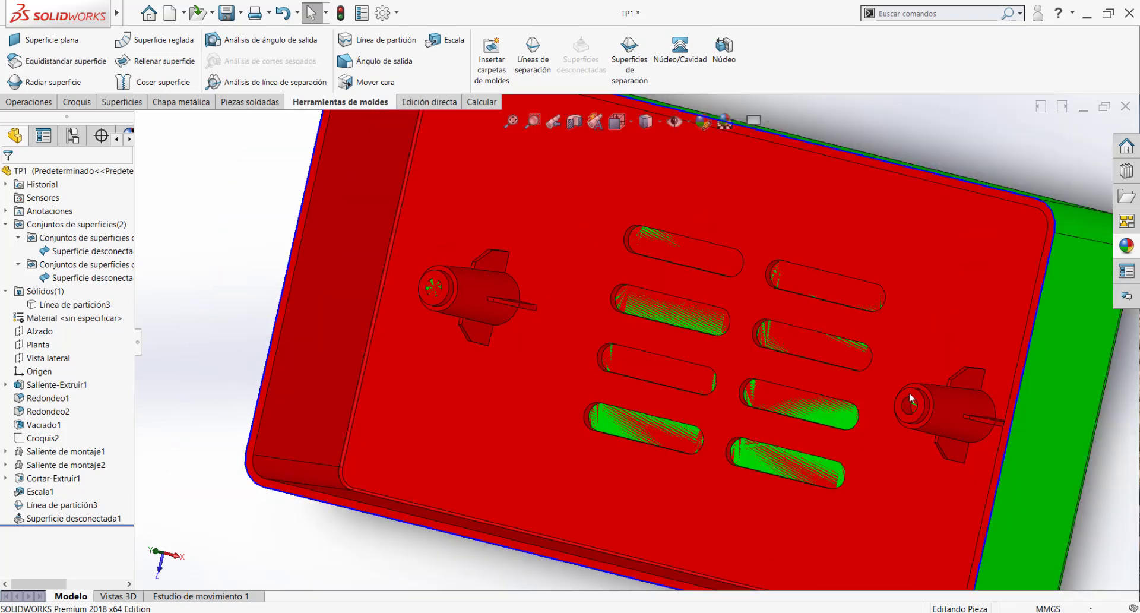
scroll(903, 404, down, 3)
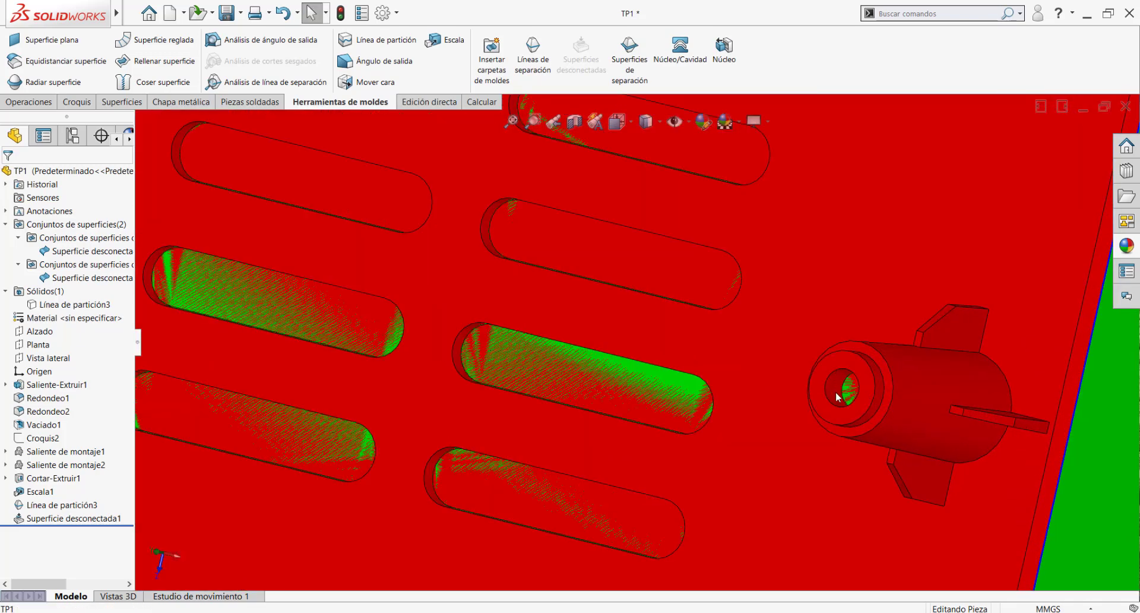
scroll(835, 378, up, 1)
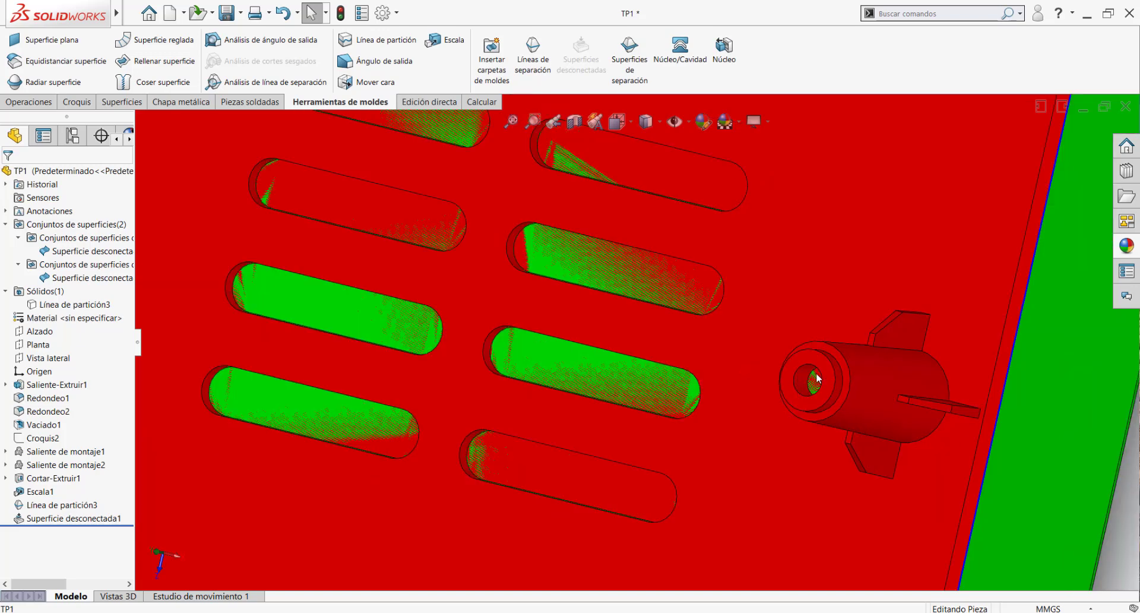
scroll(805, 383, up, 4)
scroll(297, 253, down, 6)
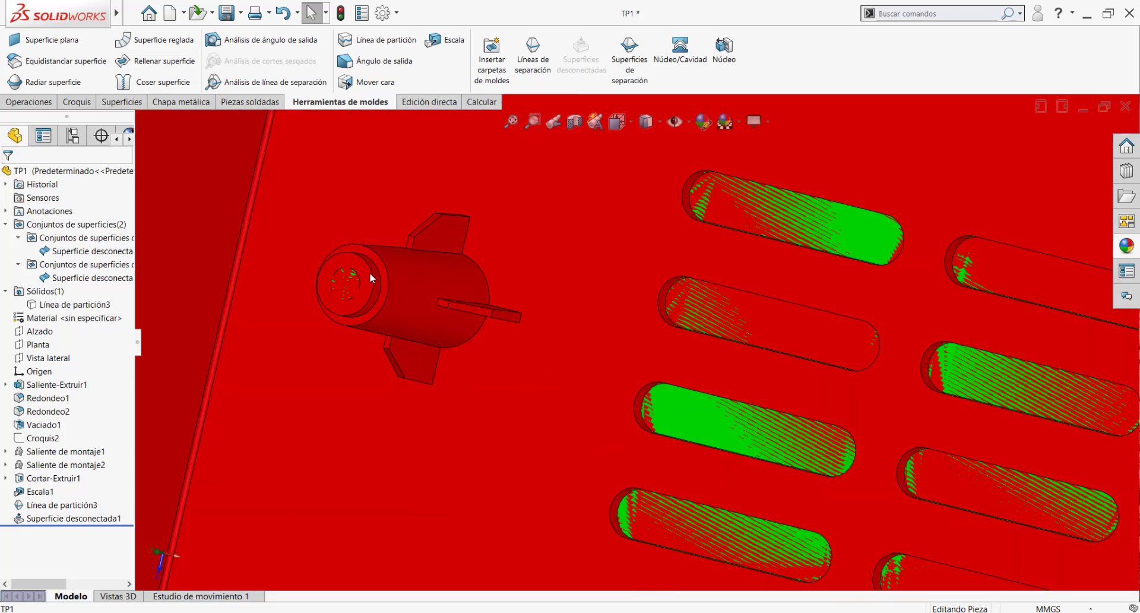
Inspect the outer side of the box around the left boss's hole and slots, and return to the interior view.
middle_click(377, 298)
middle_drag(376, 297, 747, 329)
scroll(699, 323, up, 8)
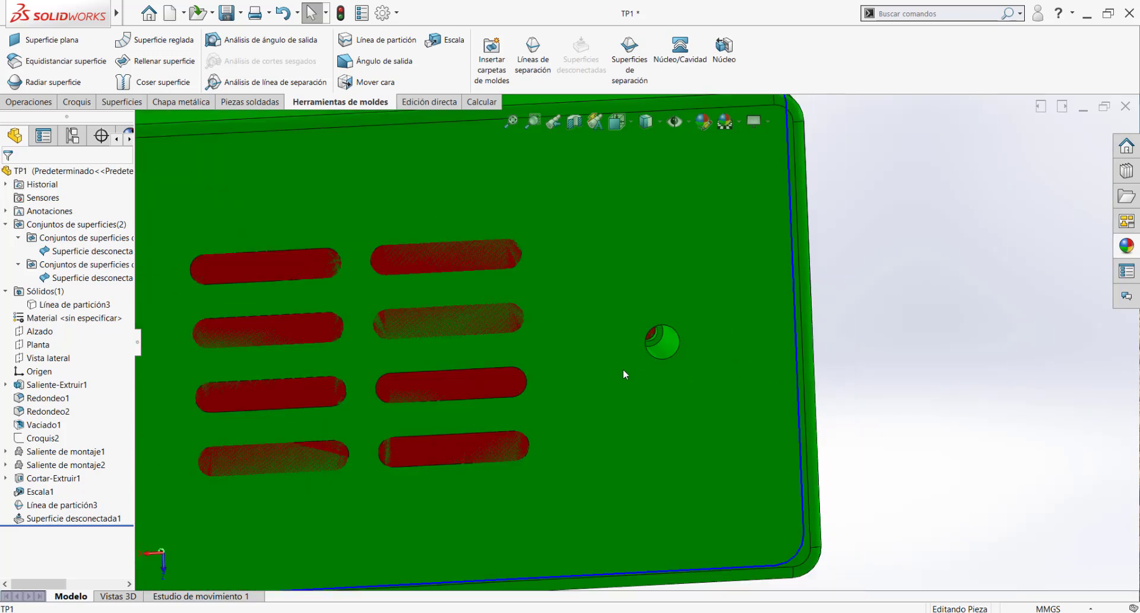
middle_drag(623, 374, 810, 389)
scroll(664, 353, up, 3)
scroll(404, 354, down, 3)
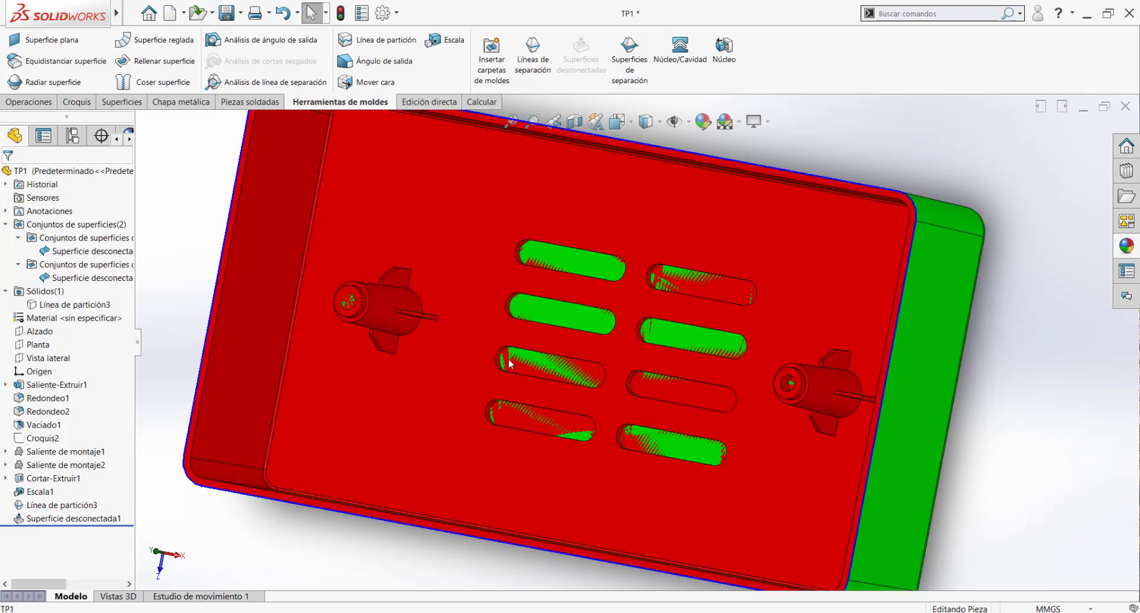
click(66, 518)
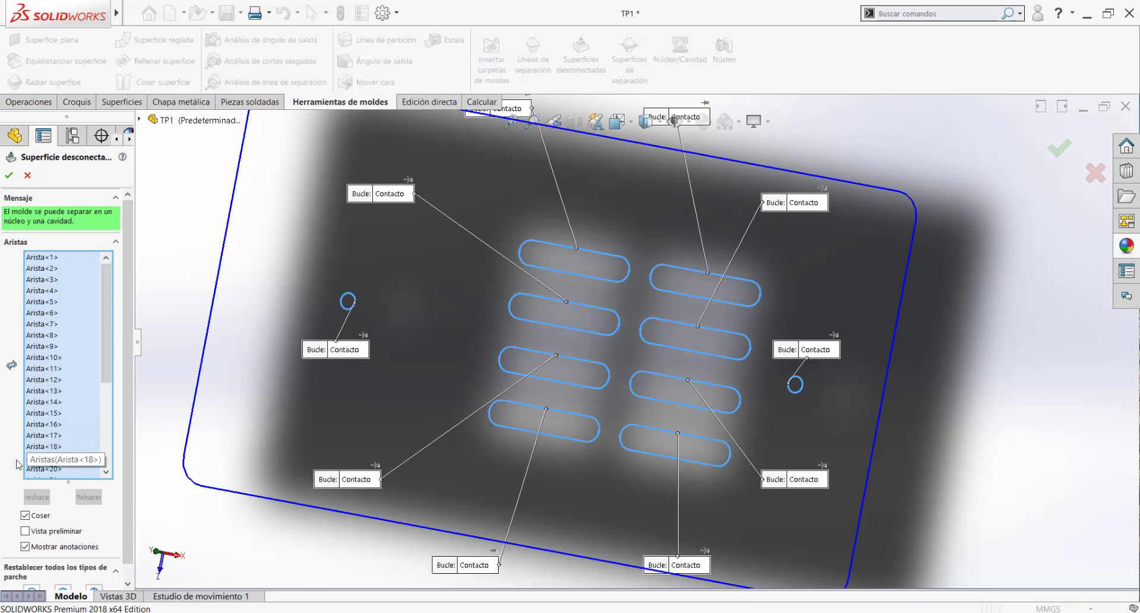
scroll(7, 473, down, 1)
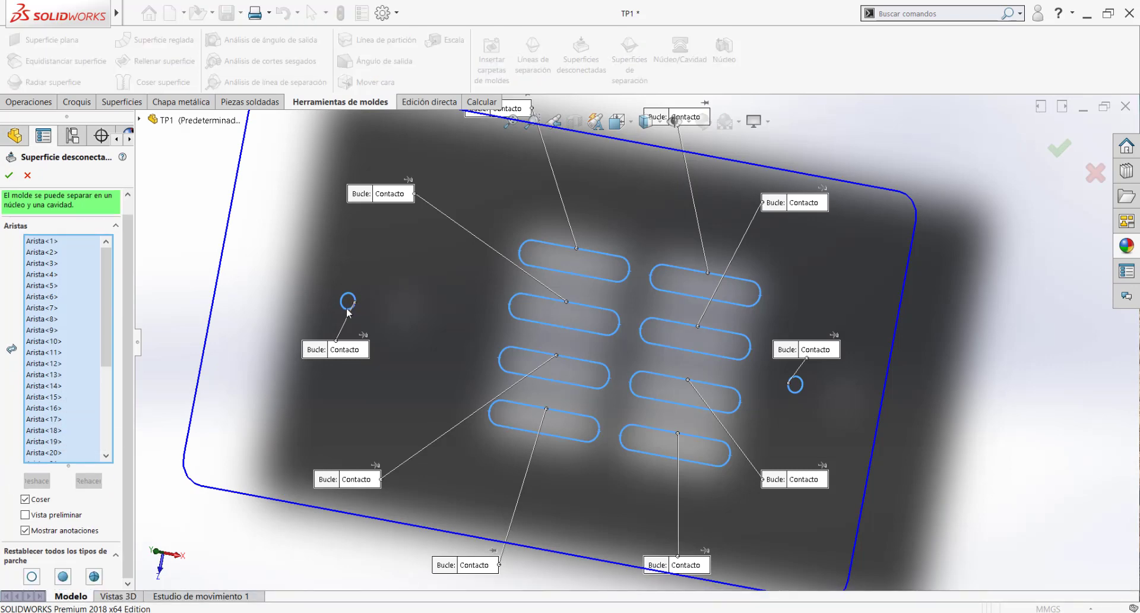
click(27, 175)
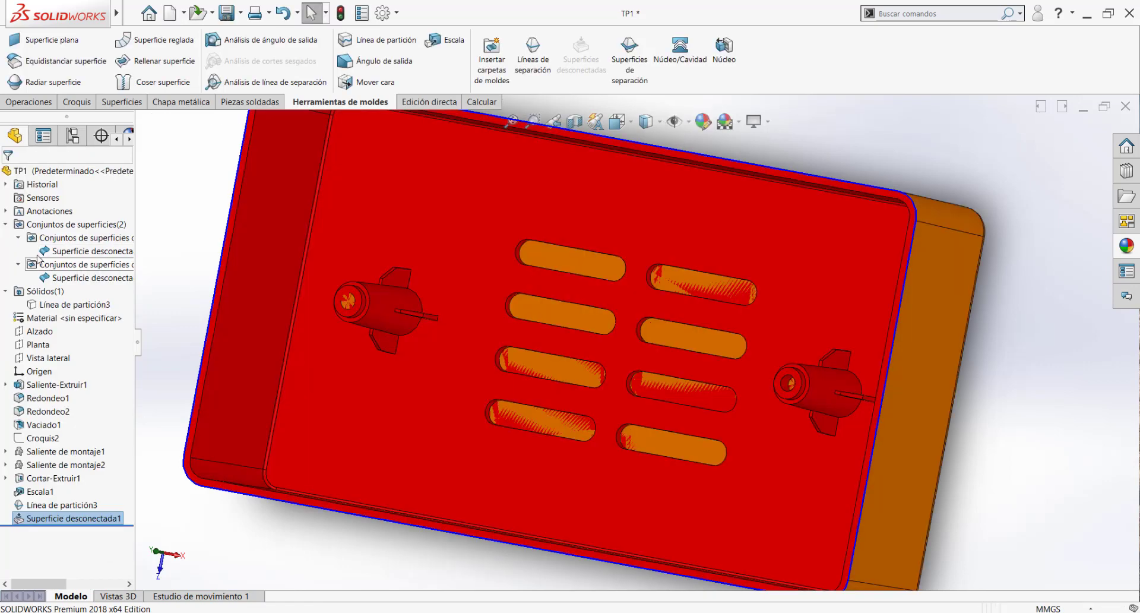
Show the solid body Línea de partición3, and edit Superficie desconectada1 to replace the left boss's tip edge with the inner circular edge of its hole.
click(42, 305)
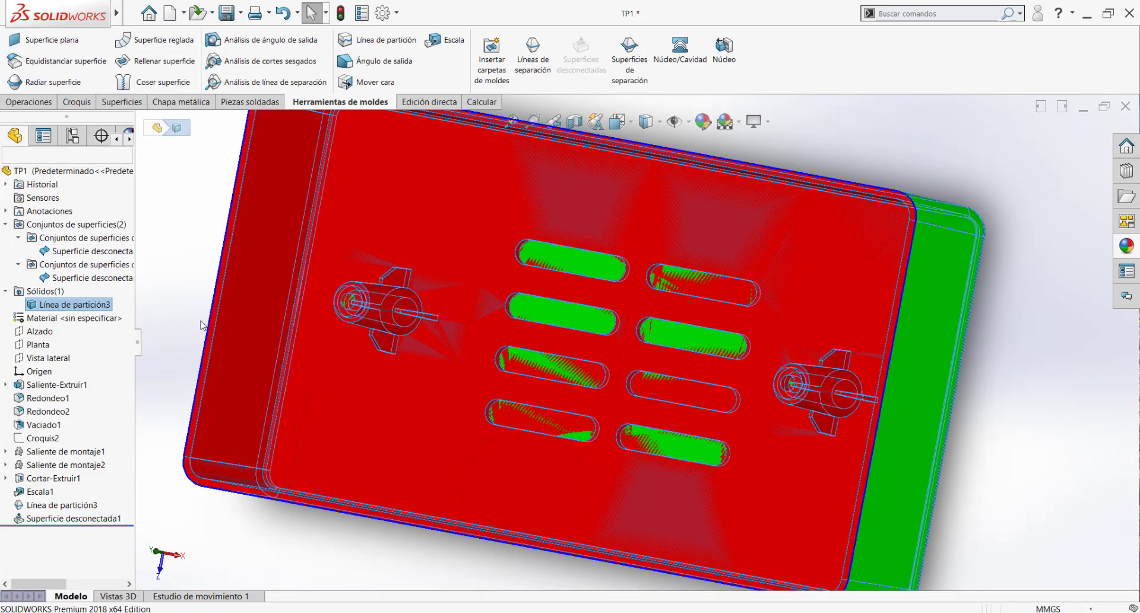
click(31, 519)
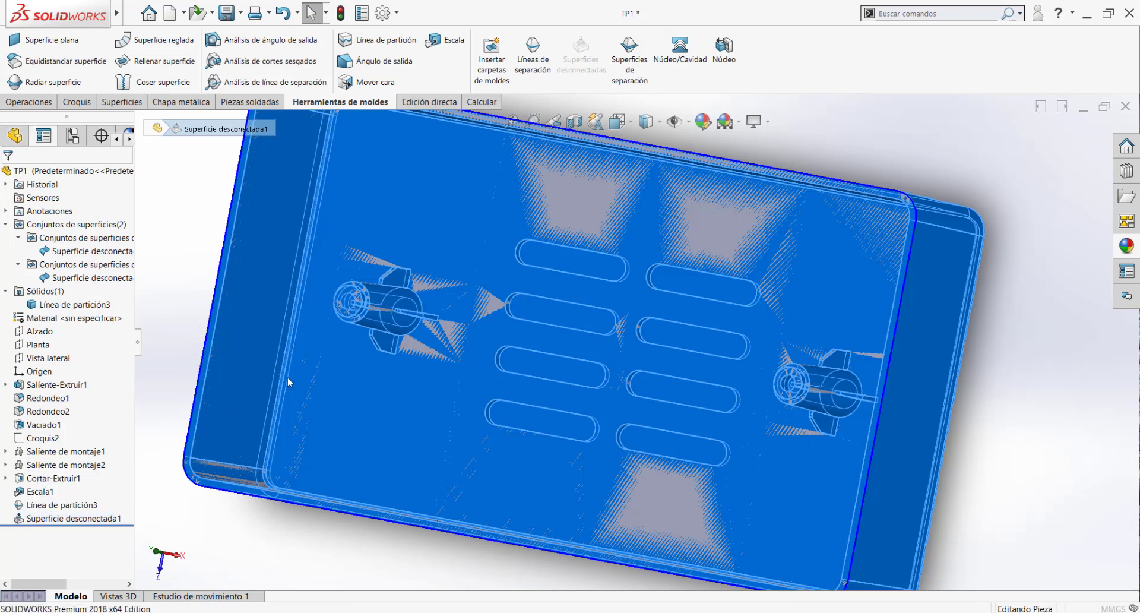
scroll(291, 287, down, 6)
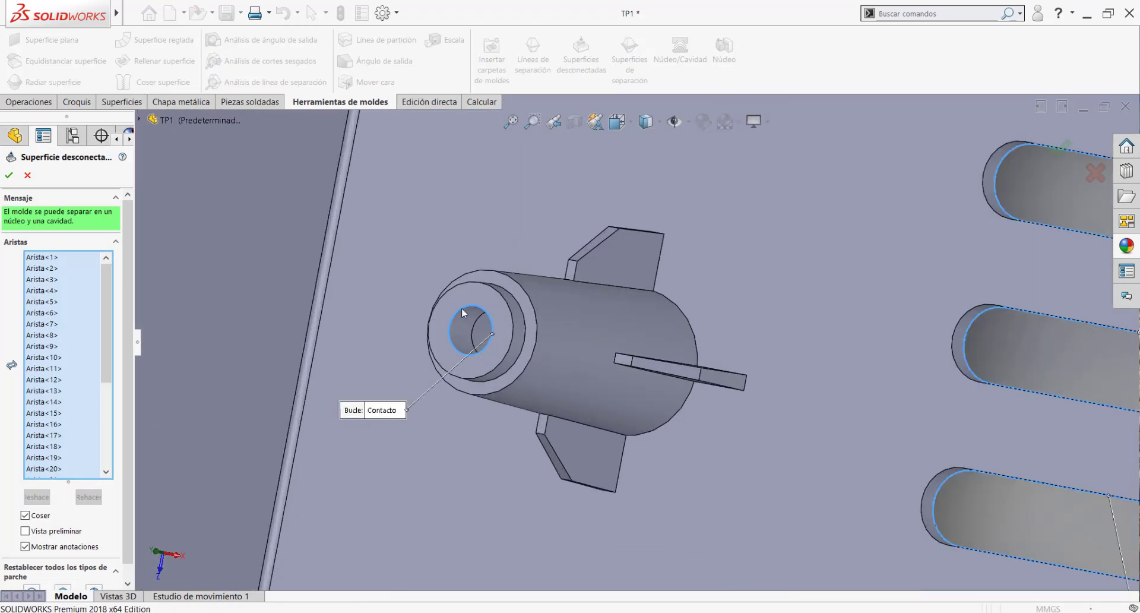
click(461, 309)
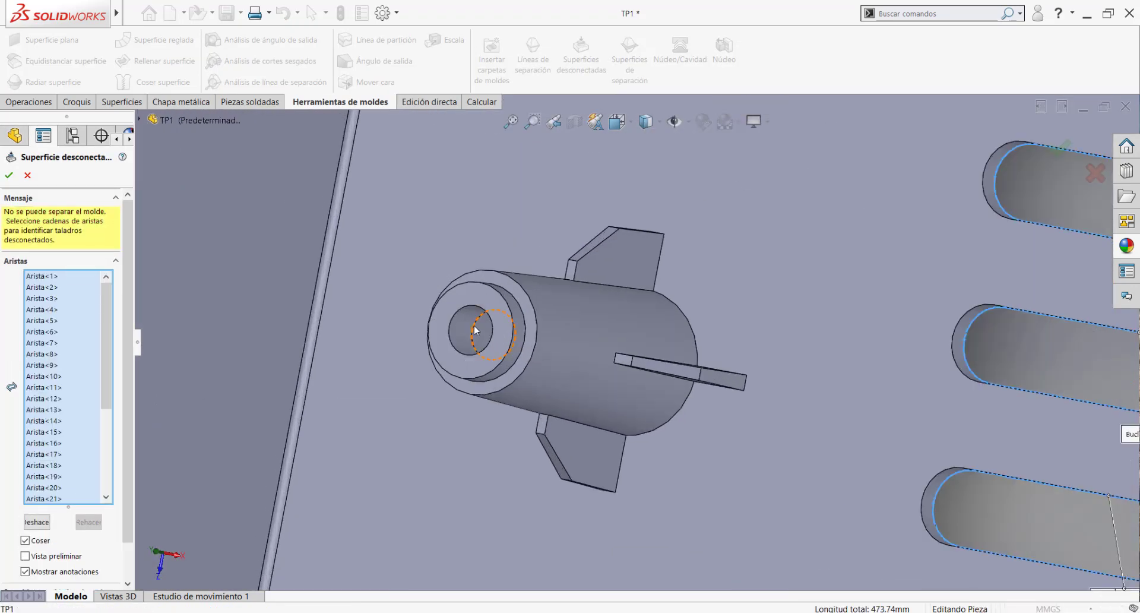
click(473, 330)
scroll(475, 350, up, 10)
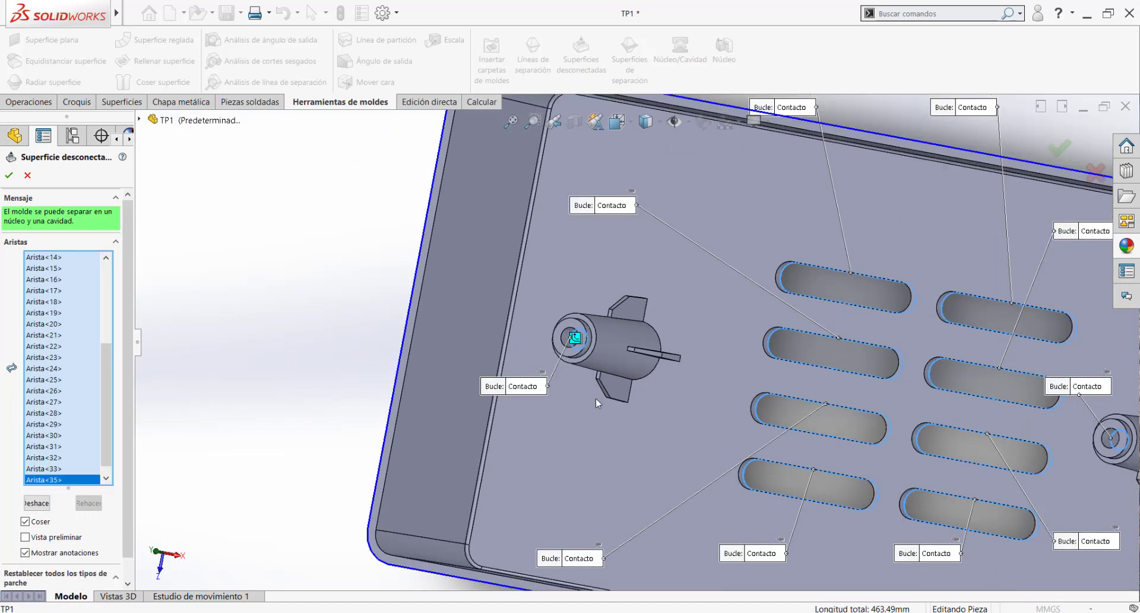
scroll(802, 380, down, 5)
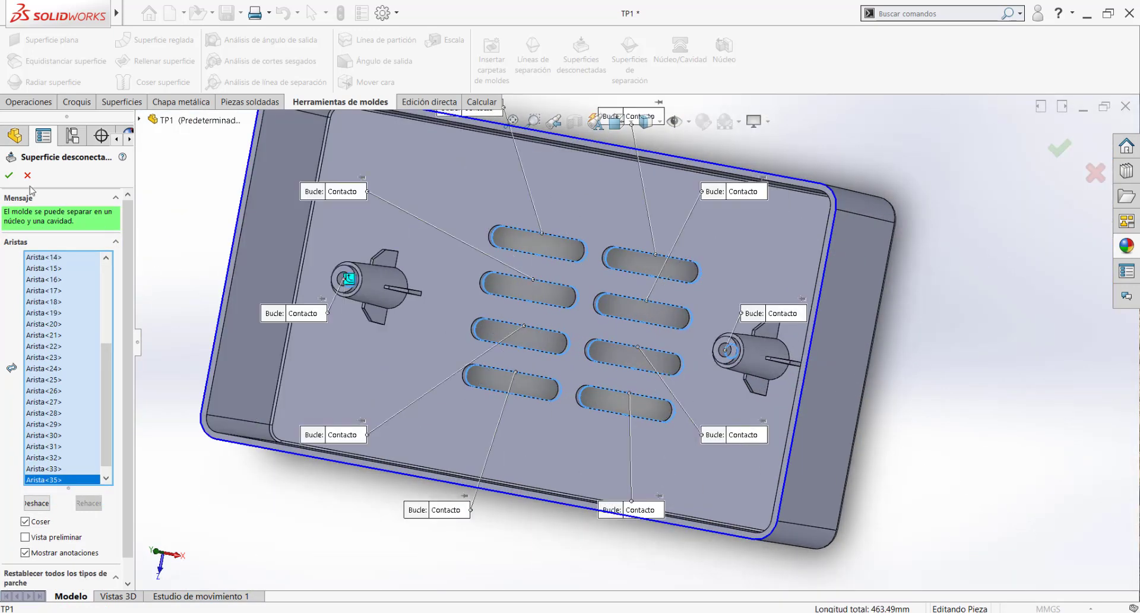
click(9, 174)
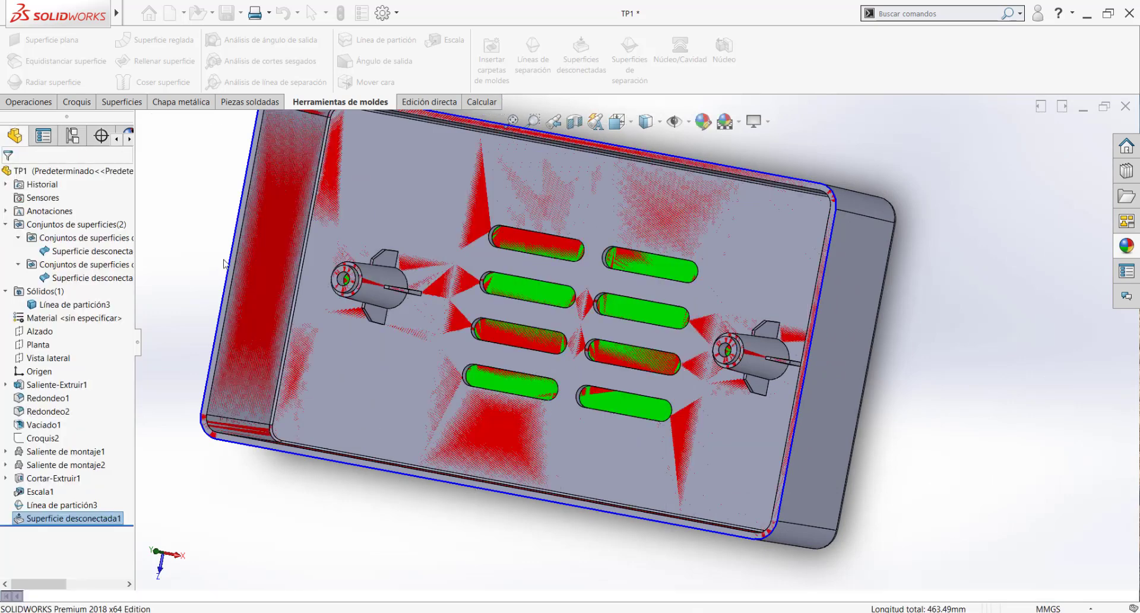
Hide the solid body Línea de partición3 to display only the mold surfaces, and inspect the patches in both boss holes.
click(59, 304)
click(72, 287)
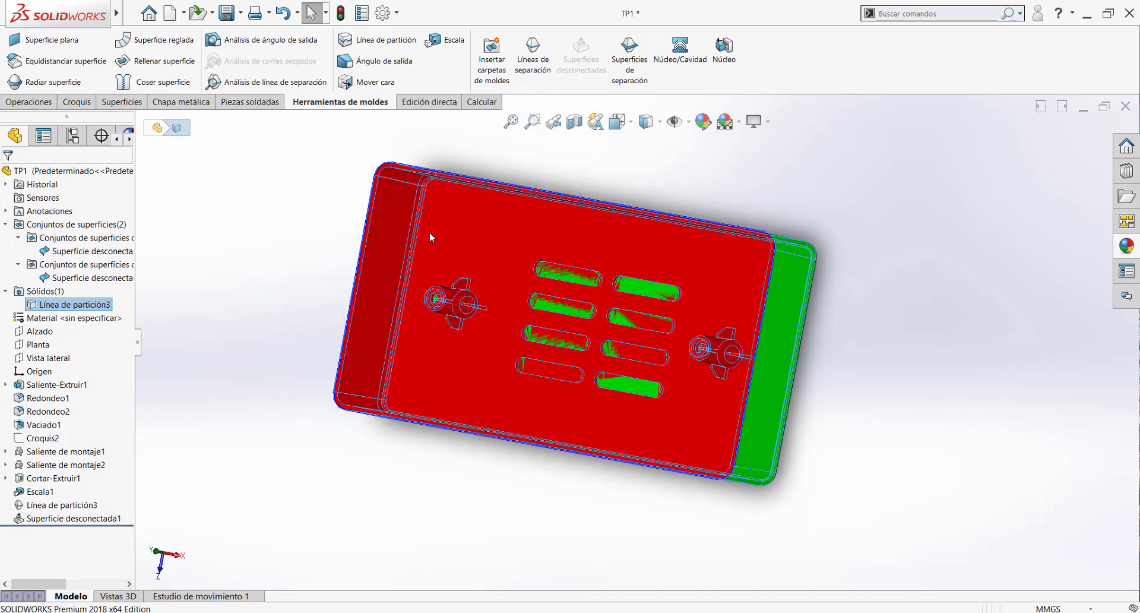
scroll(429, 233, down, 1)
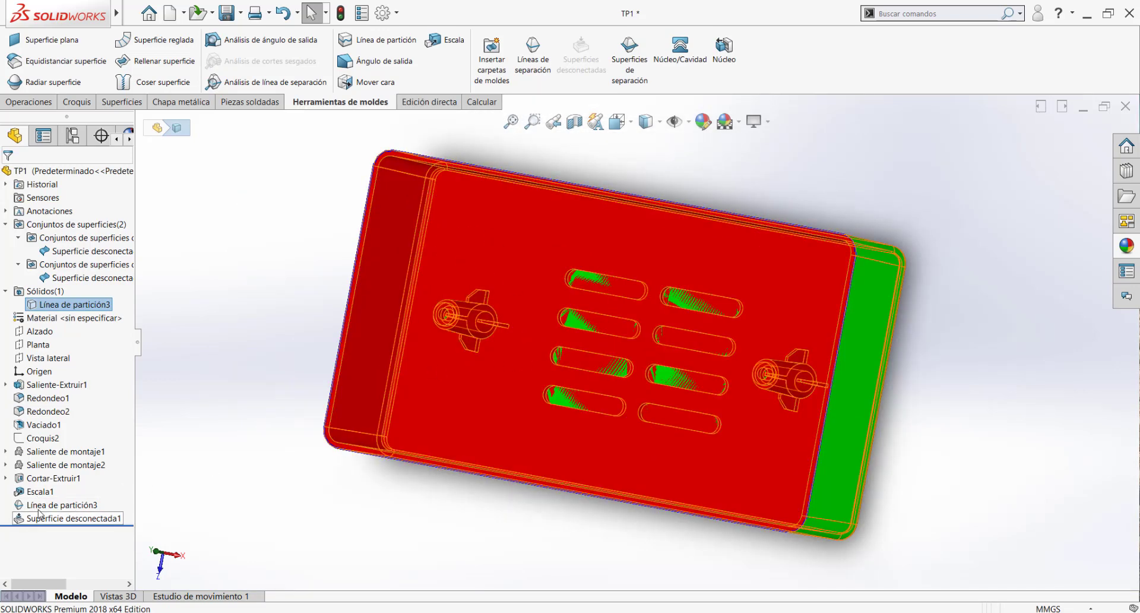
scroll(489, 390, up, 2)
scroll(673, 304, down, 3)
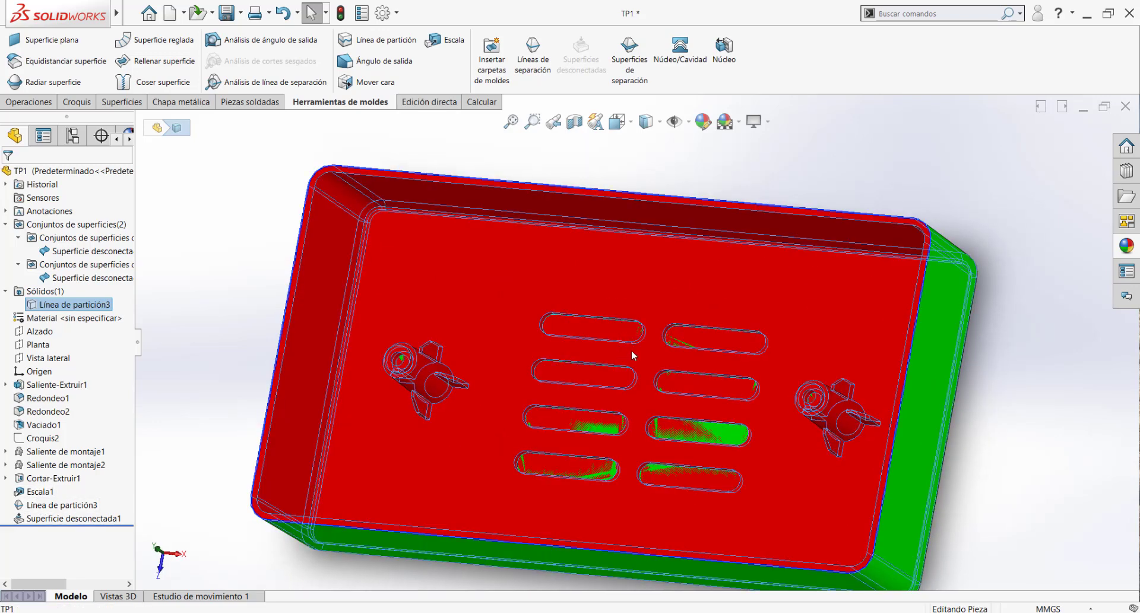
scroll(644, 331, up, 2)
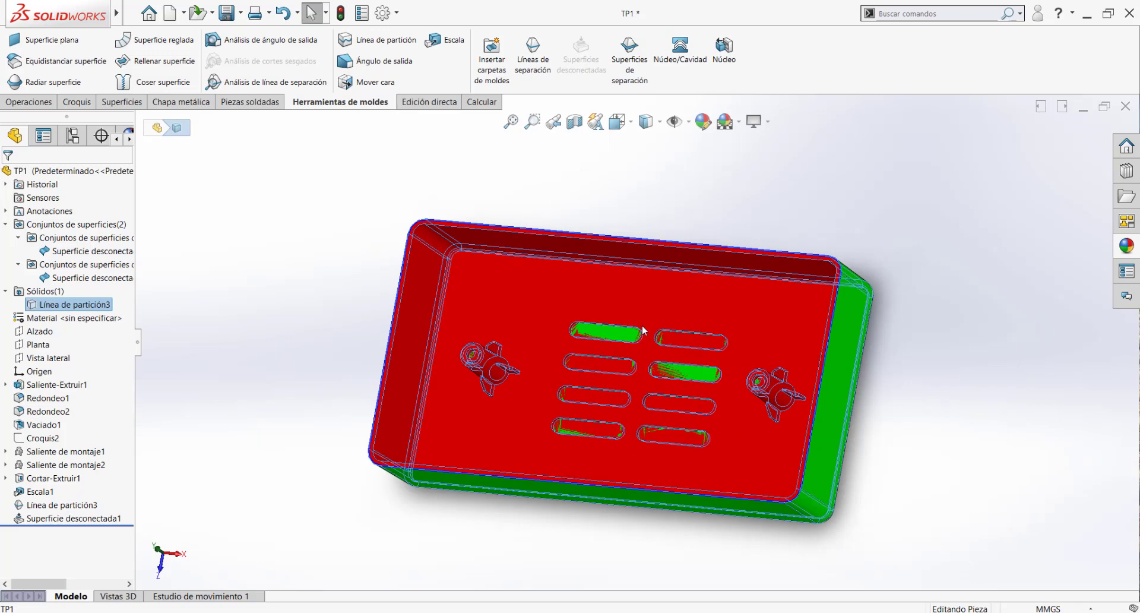
Highlight the features Escala1, Línea de partición3 and Superficie desconectada1 on the model, and examine the shut-off patch in the left boss's hole.
middle_drag(675, 359, 596, 204)
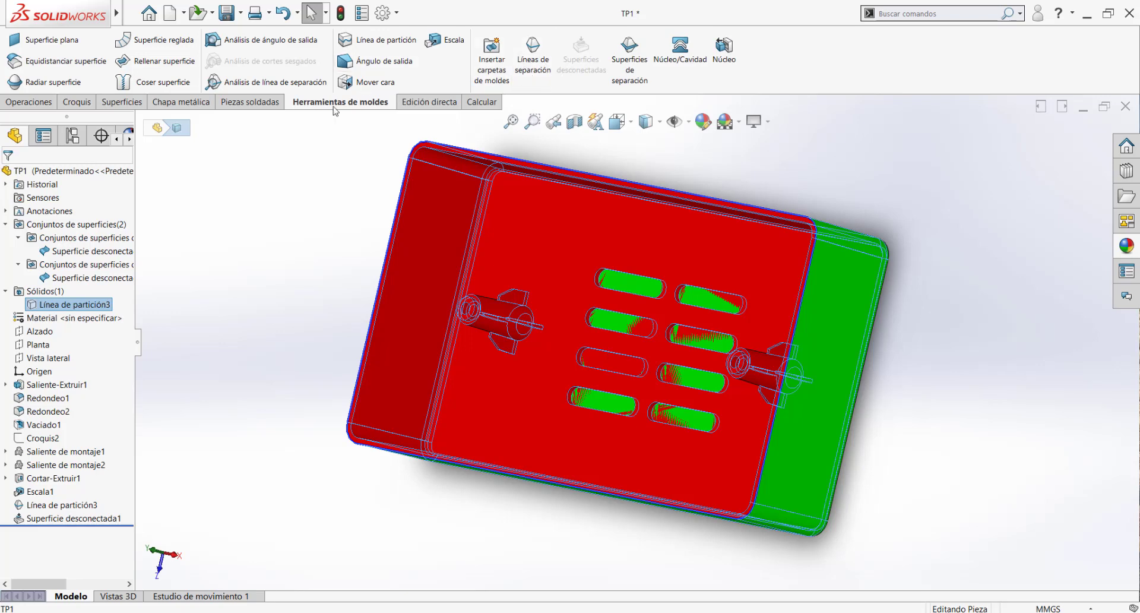
click(40, 493)
click(44, 506)
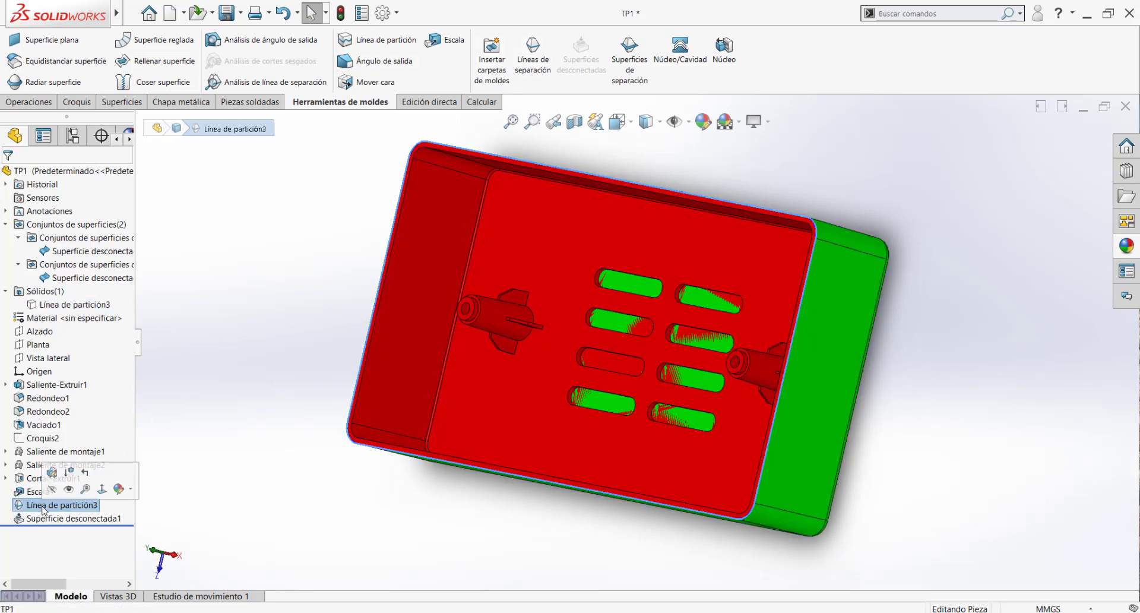
click(45, 519)
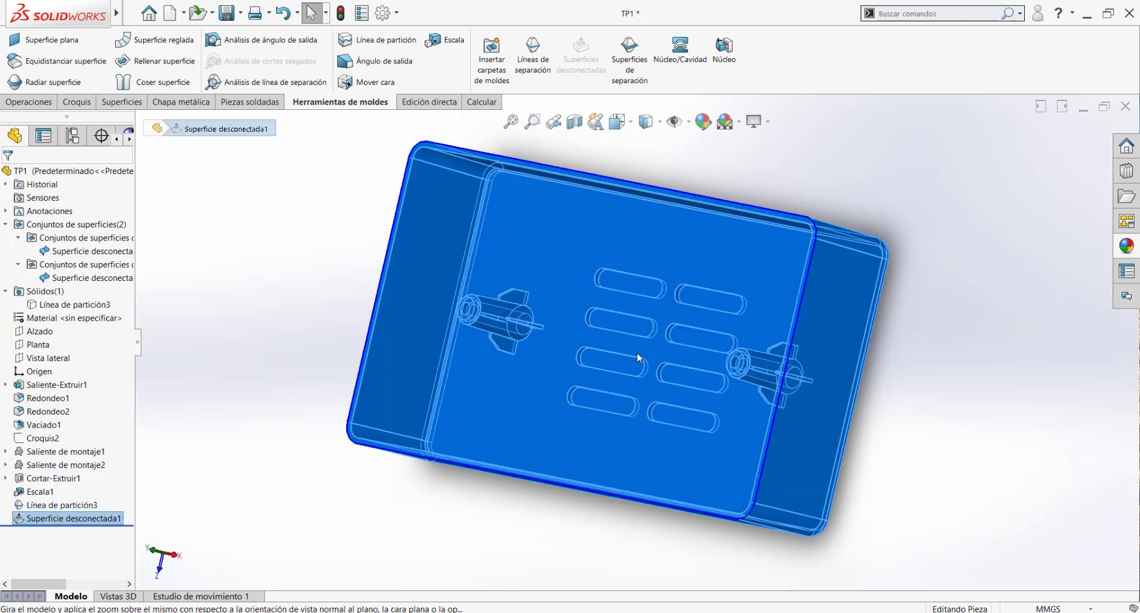
scroll(464, 309, down, 5)
click(240, 274)
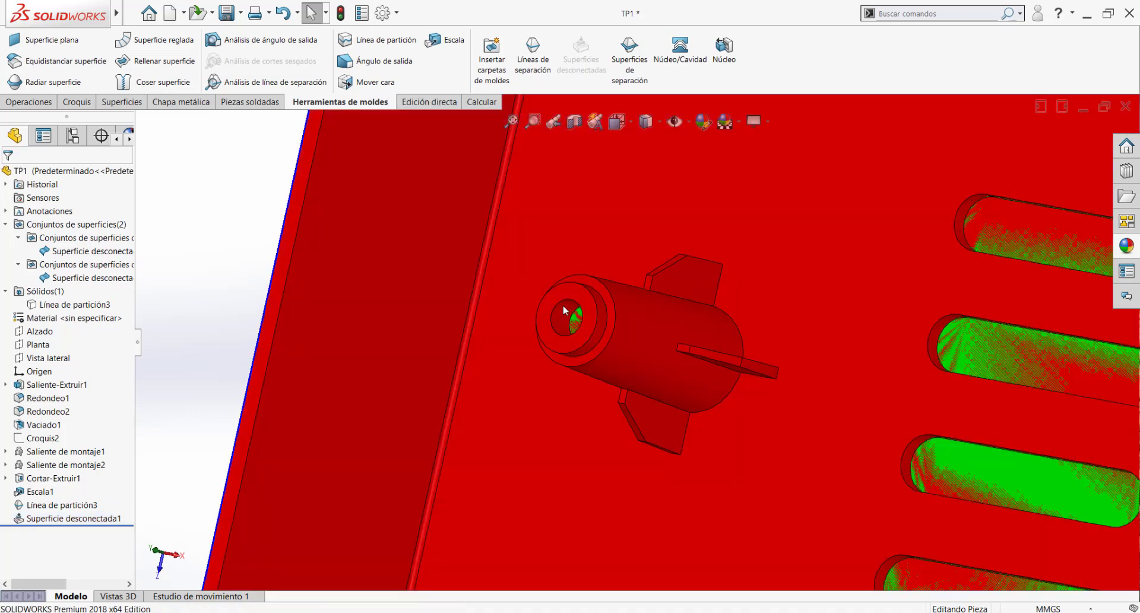
scroll(586, 324, down, 3)
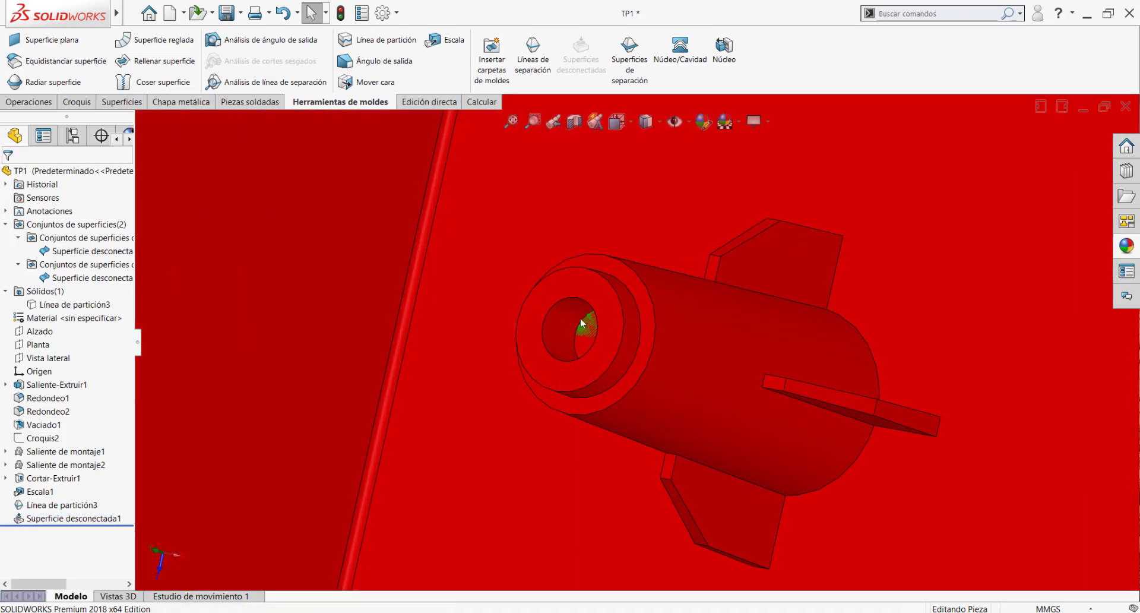
scroll(594, 325, up, 5)
scroll(666, 335, up, 4)
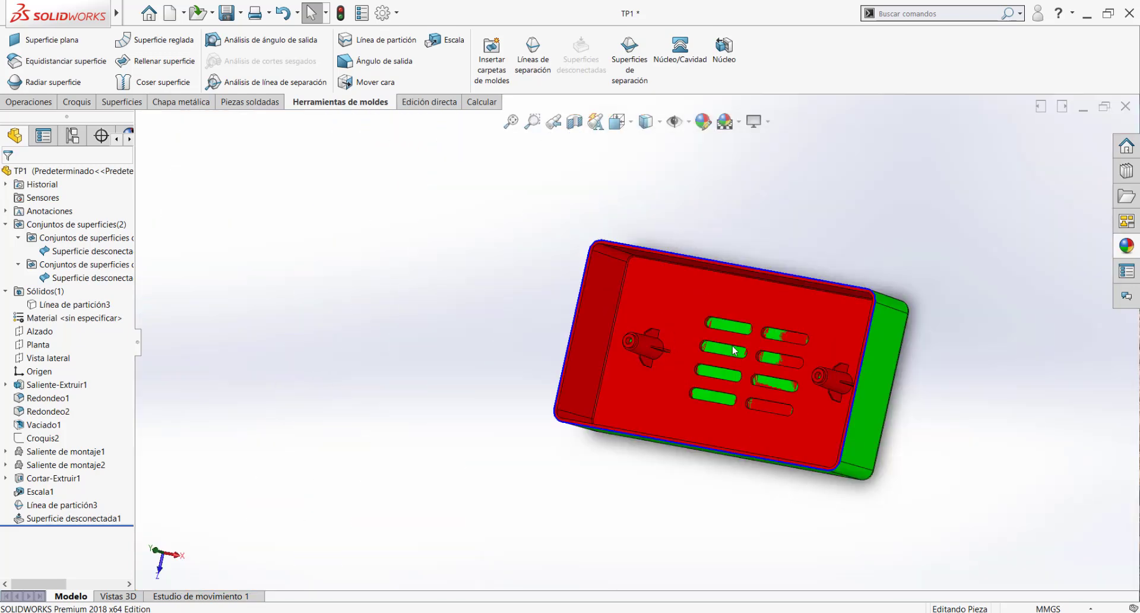
scroll(482, 344, down, 4)
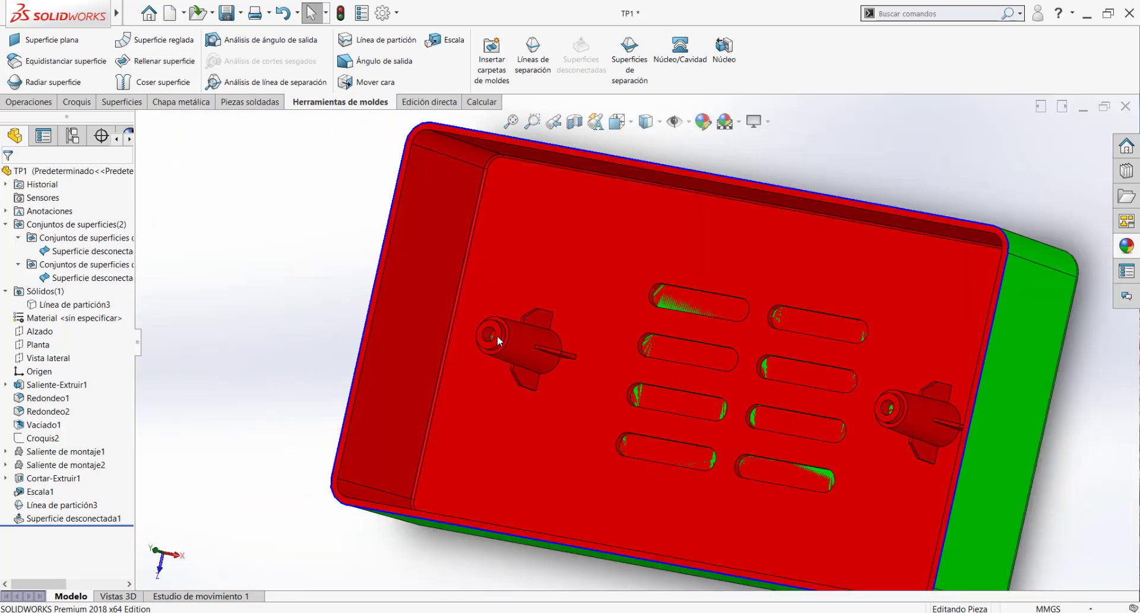
scroll(891, 408, up, 1)
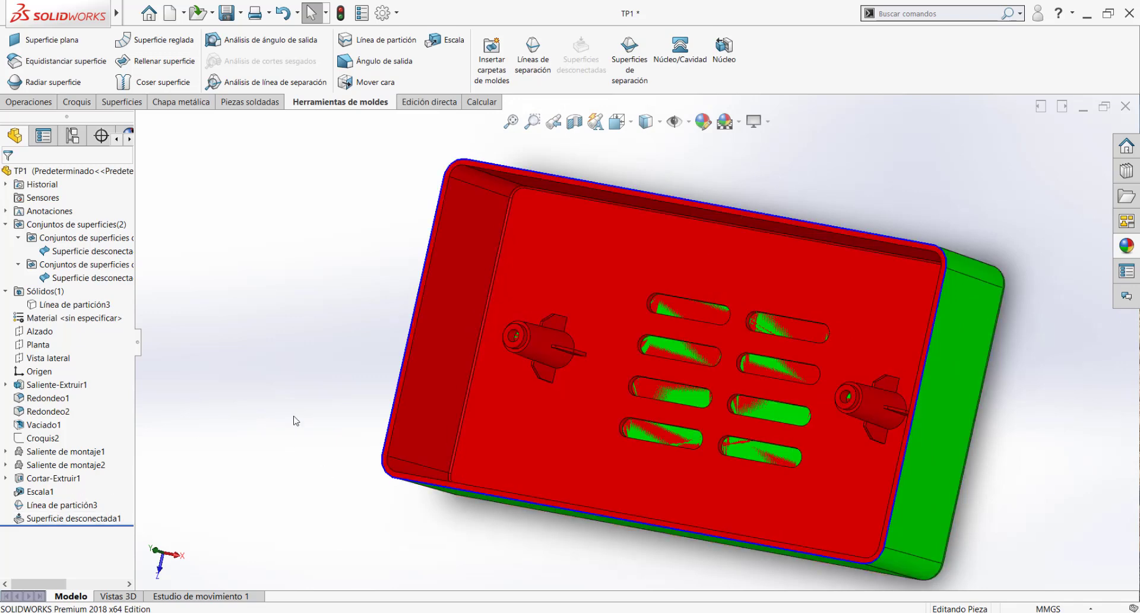
scroll(621, 406, up, 2)
scroll(676, 379, down, 2)
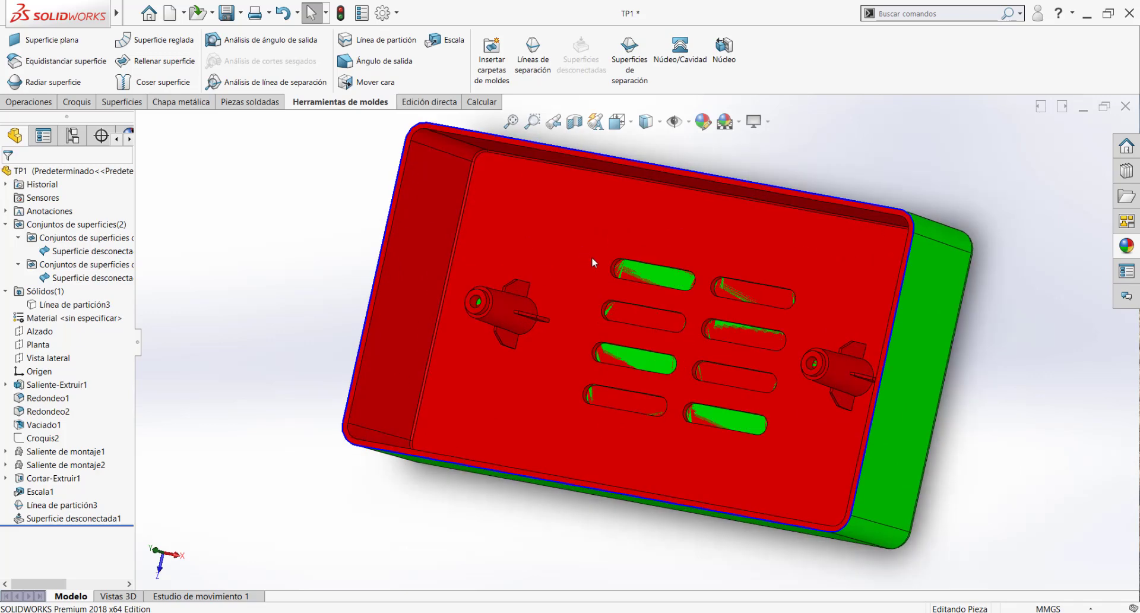
scroll(632, 333, up, 2)
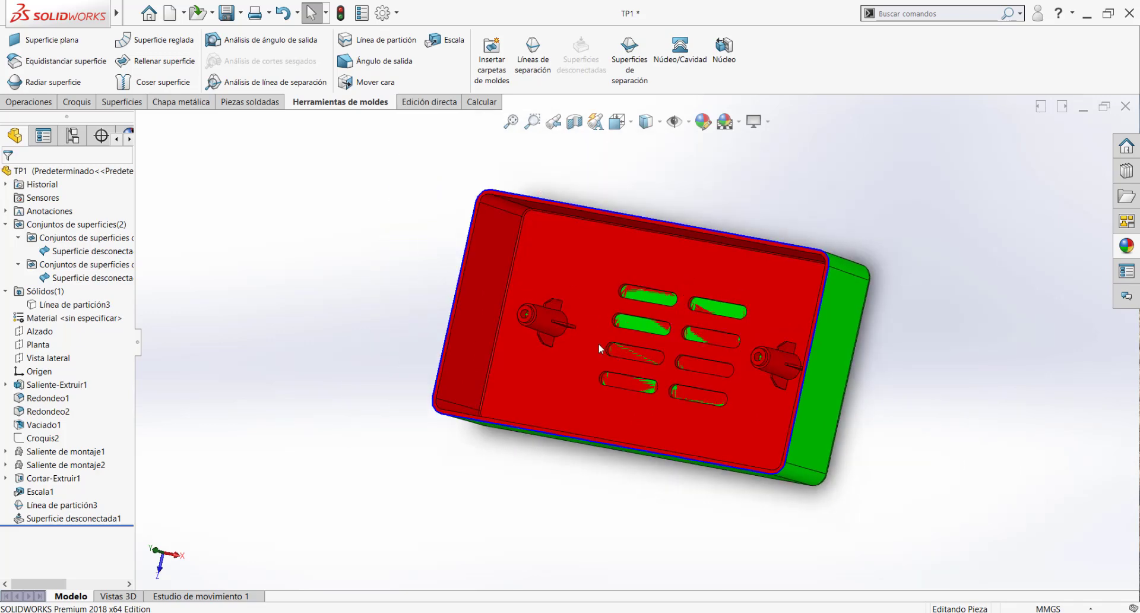
scroll(615, 333, down, 2)
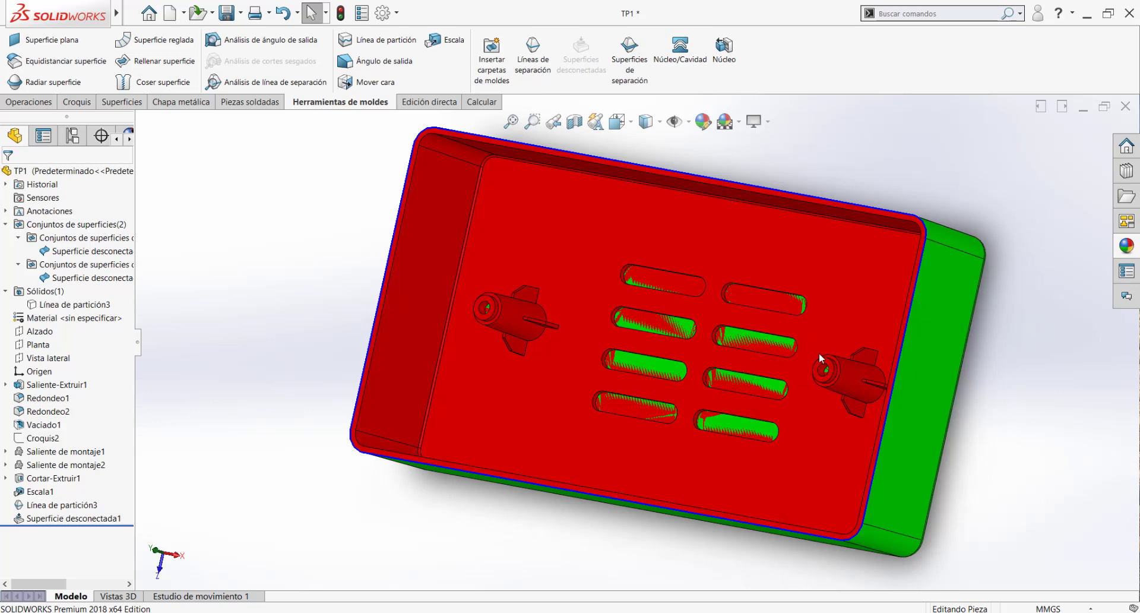
scroll(777, 336, down, 1)
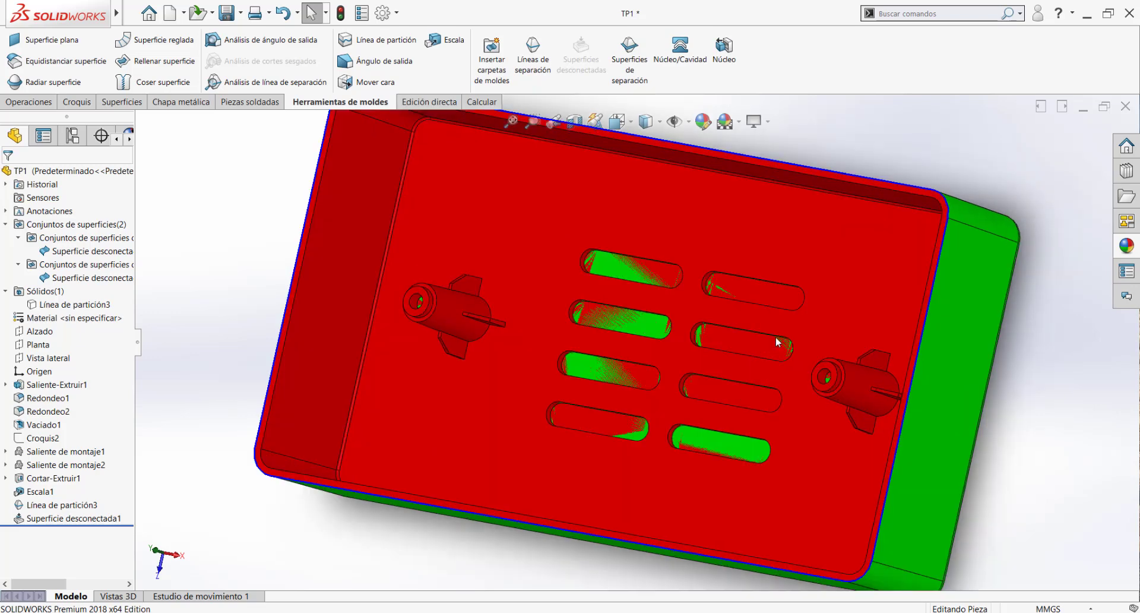
scroll(776, 336, up, 2)
scroll(598, 265, down, 1)
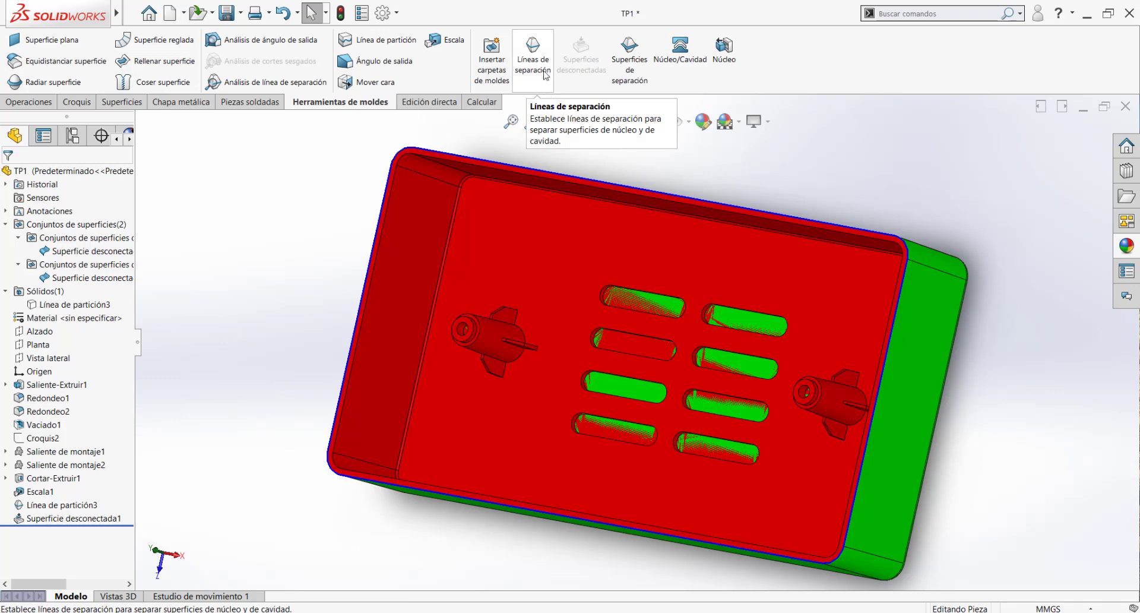
scroll(629, 341, up, 1)
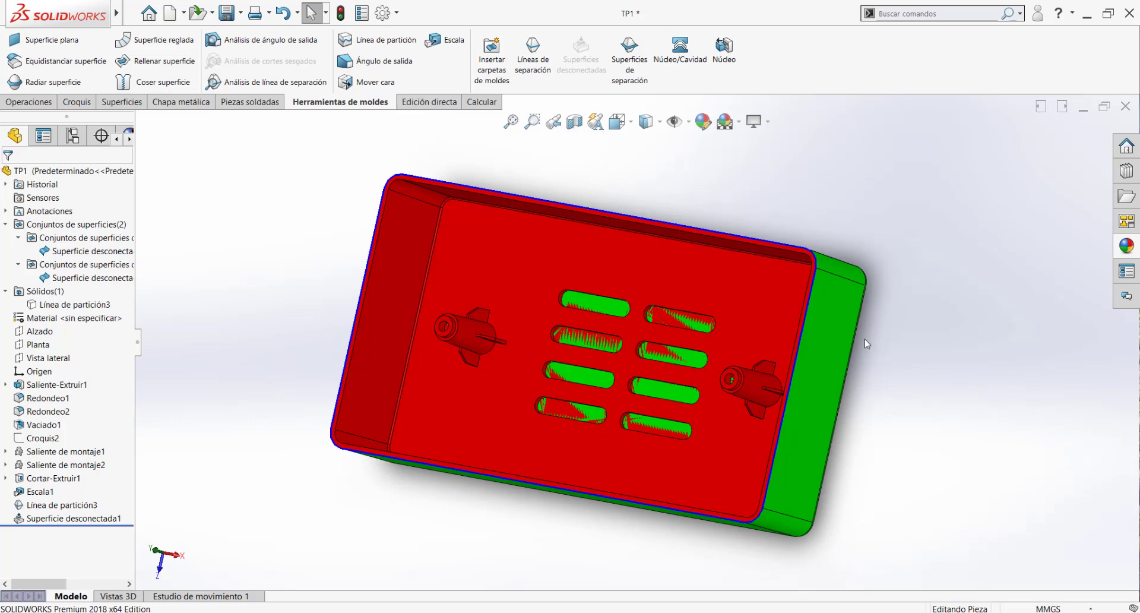
Inspect the core and cavity surfaces from the outer face and along the open rim of the box.
middle_drag(782, 272, 735, 301)
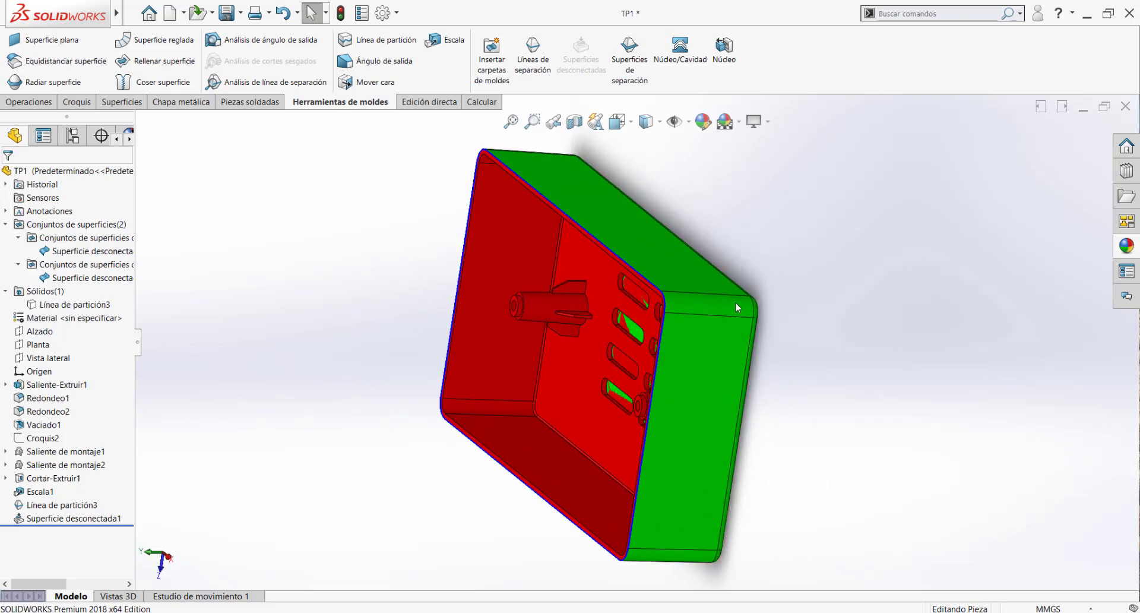
middle_drag(693, 292, 532, 298)
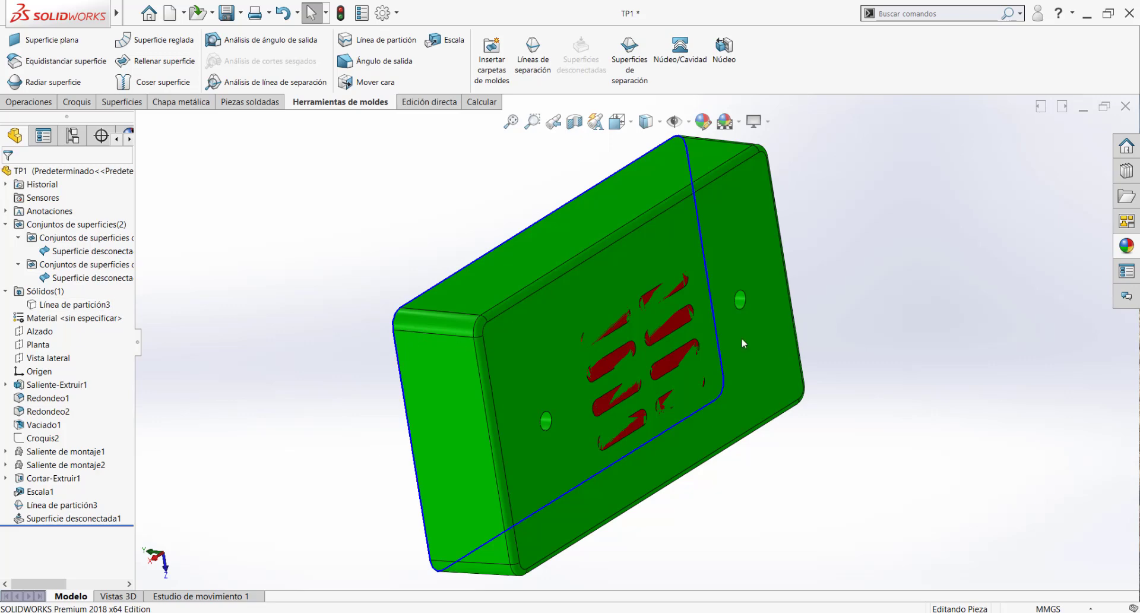
middle_drag(548, 359, 622, 377)
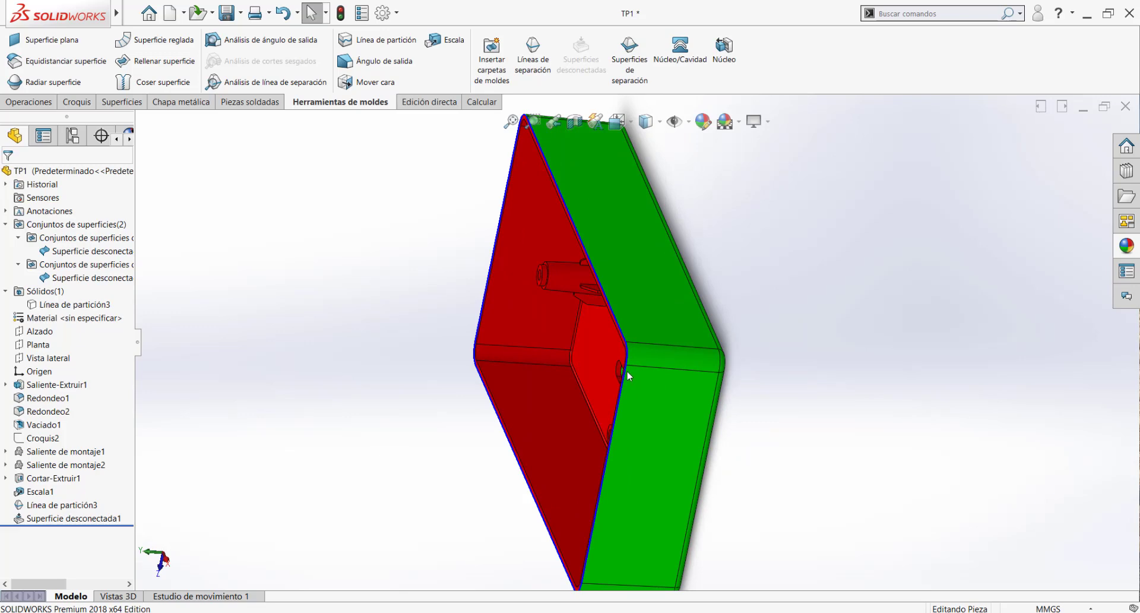
scroll(640, 365, down, 3)
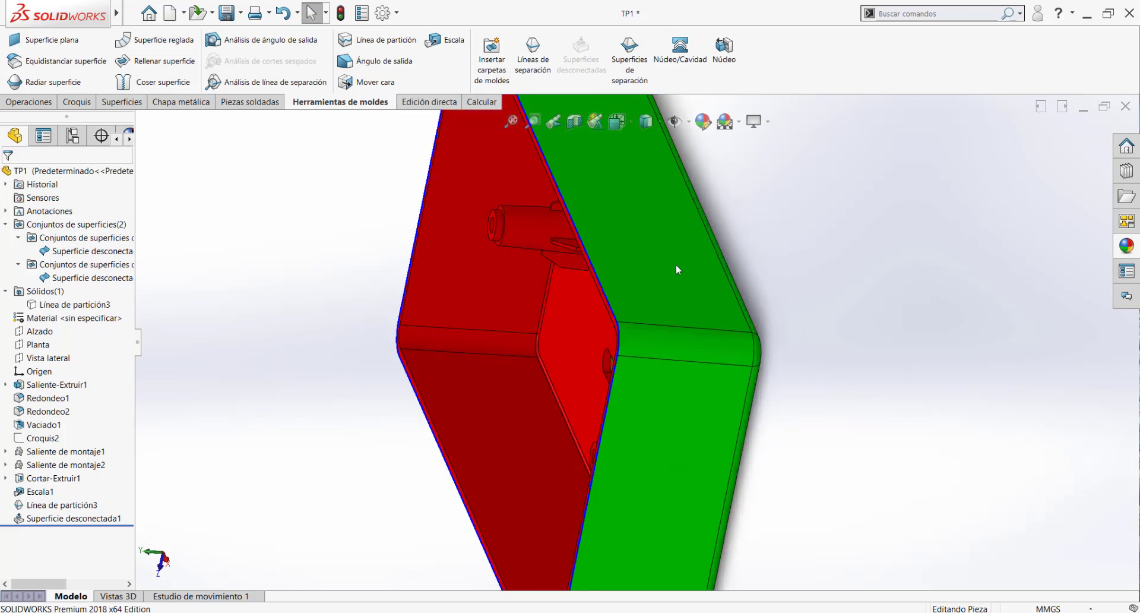
click(46, 305)
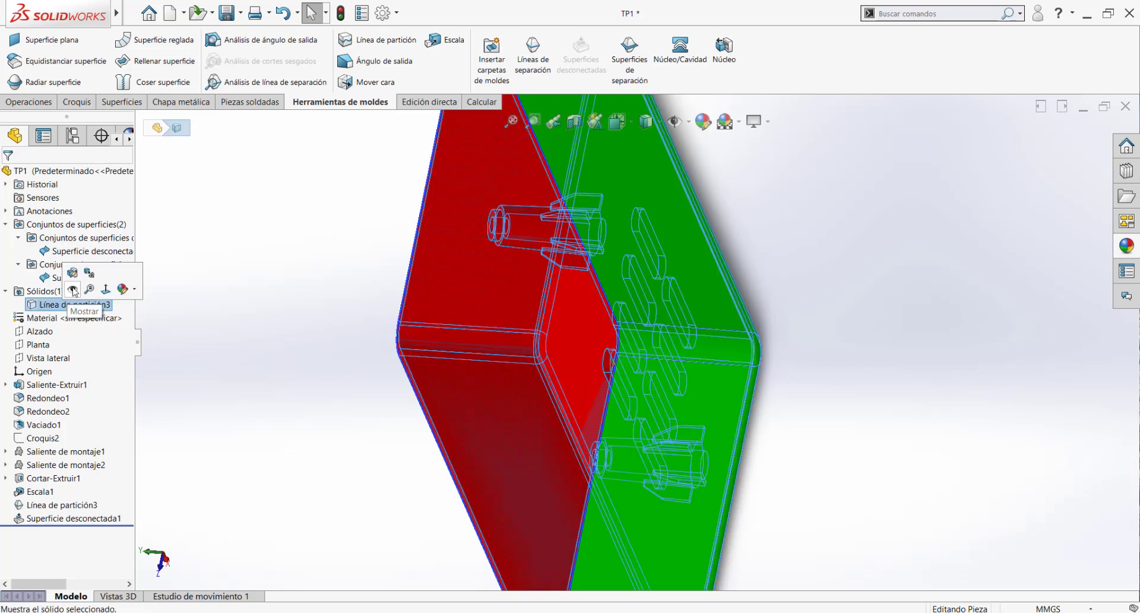
click(48, 279)
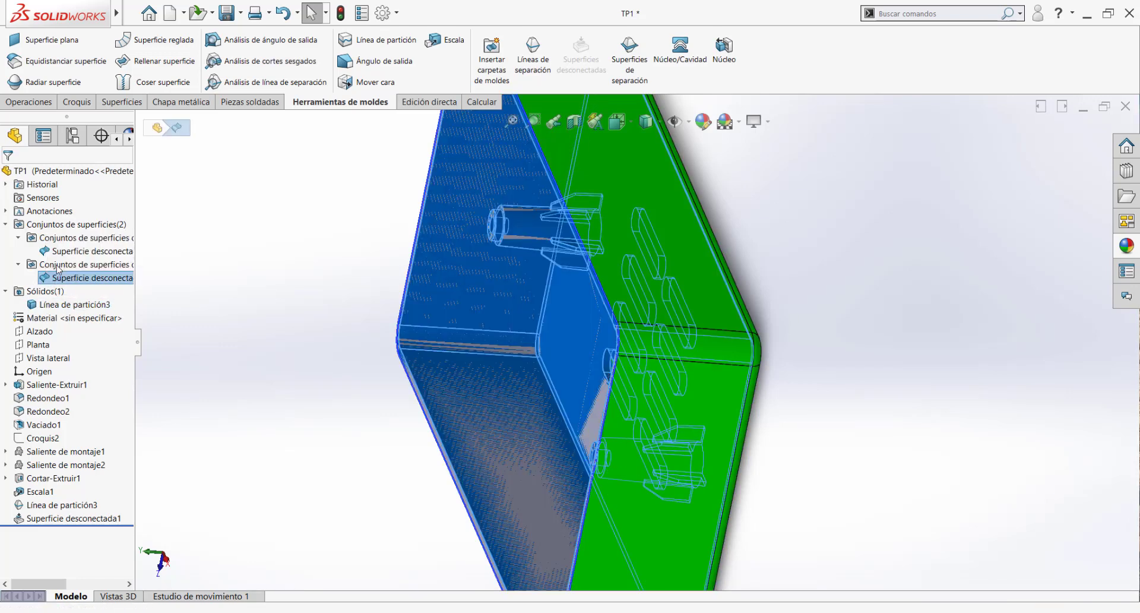
click(59, 251)
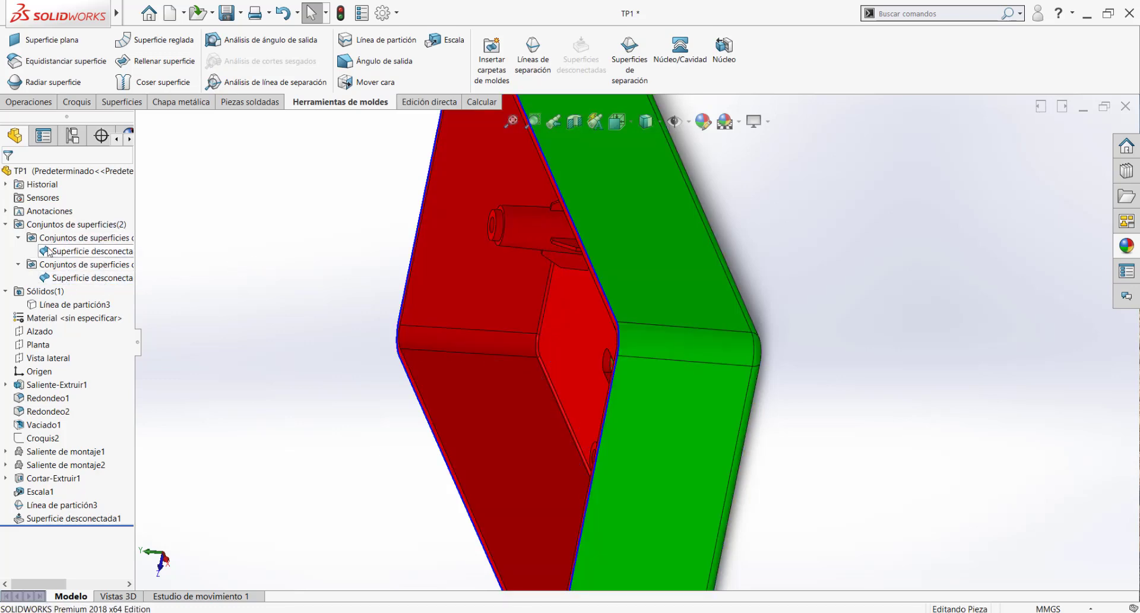
click(56, 252)
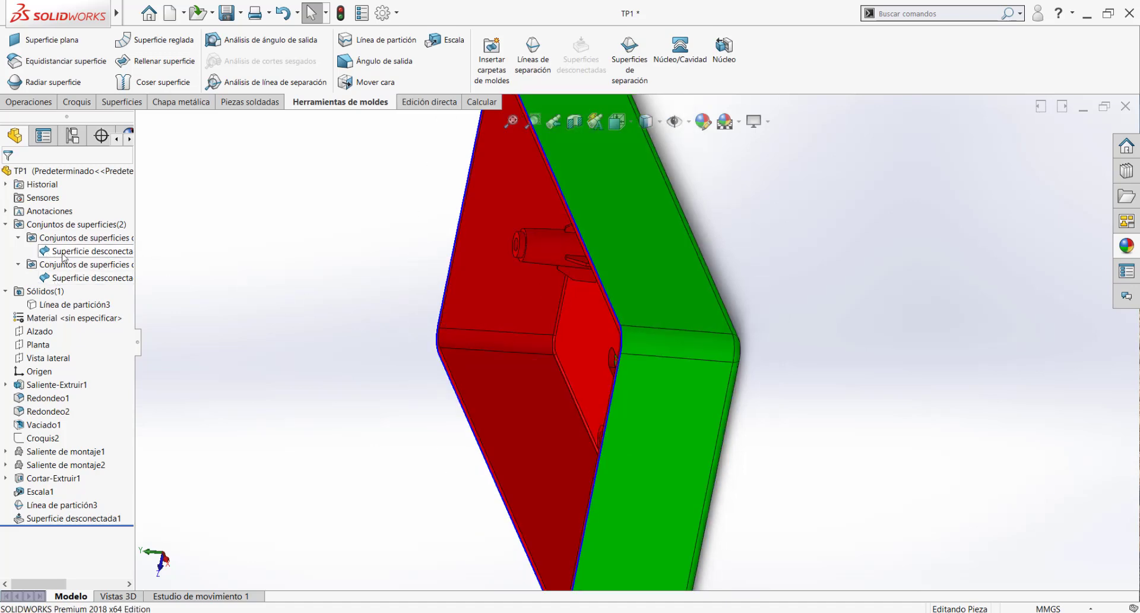
Hide both Superficie desconectada1 surface bodies, the cavity one and the core one.
right_click(64, 254)
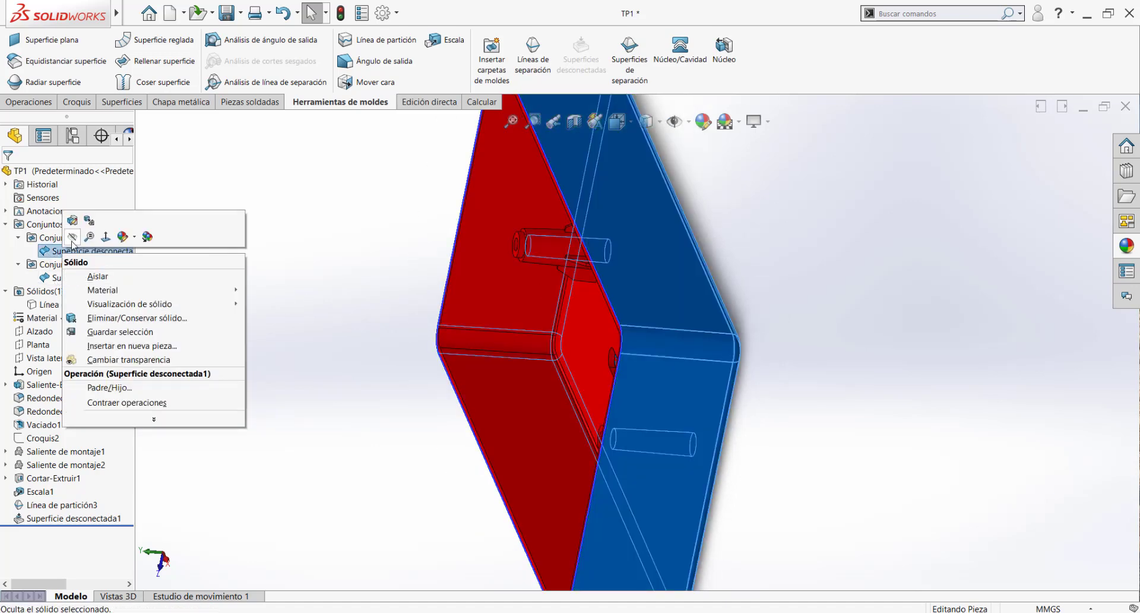
click(83, 277)
right_click(45, 282)
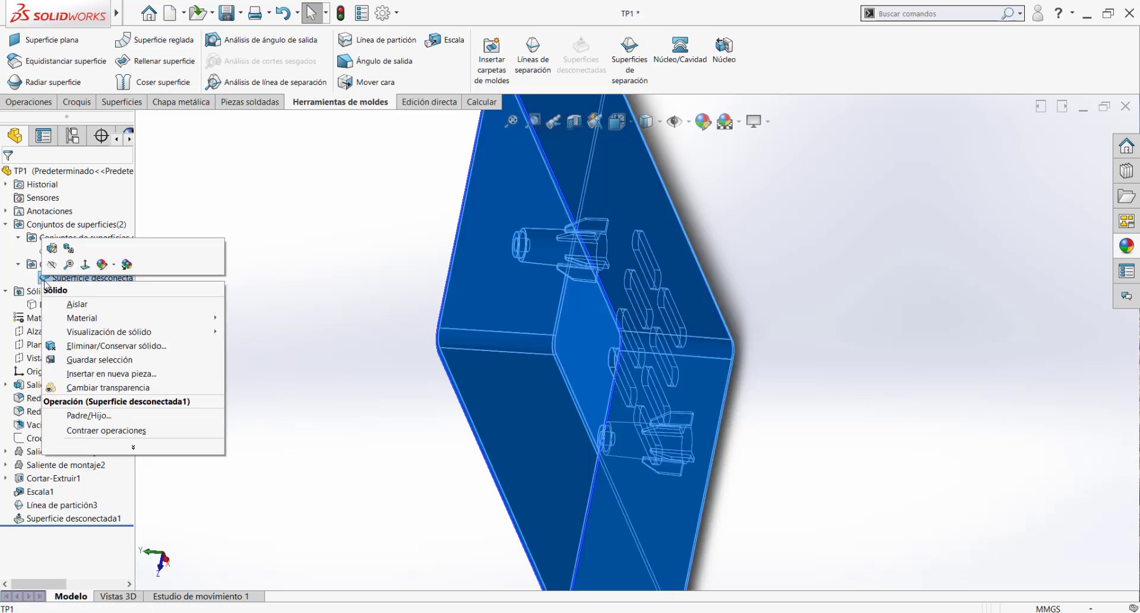
click(239, 214)
click(48, 277)
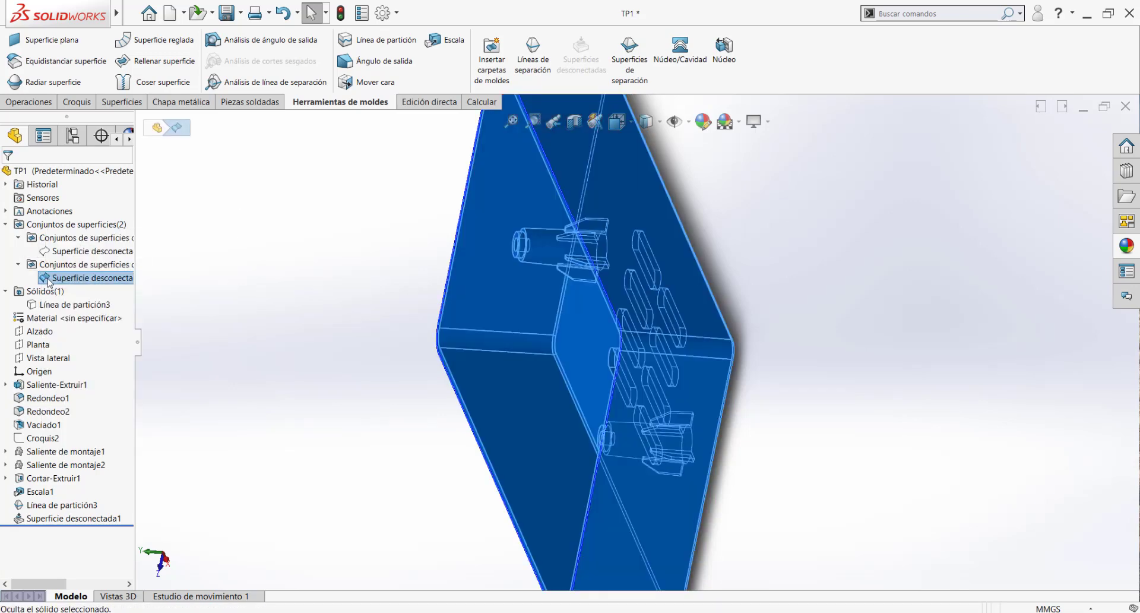
right_click(47, 279)
click(57, 263)
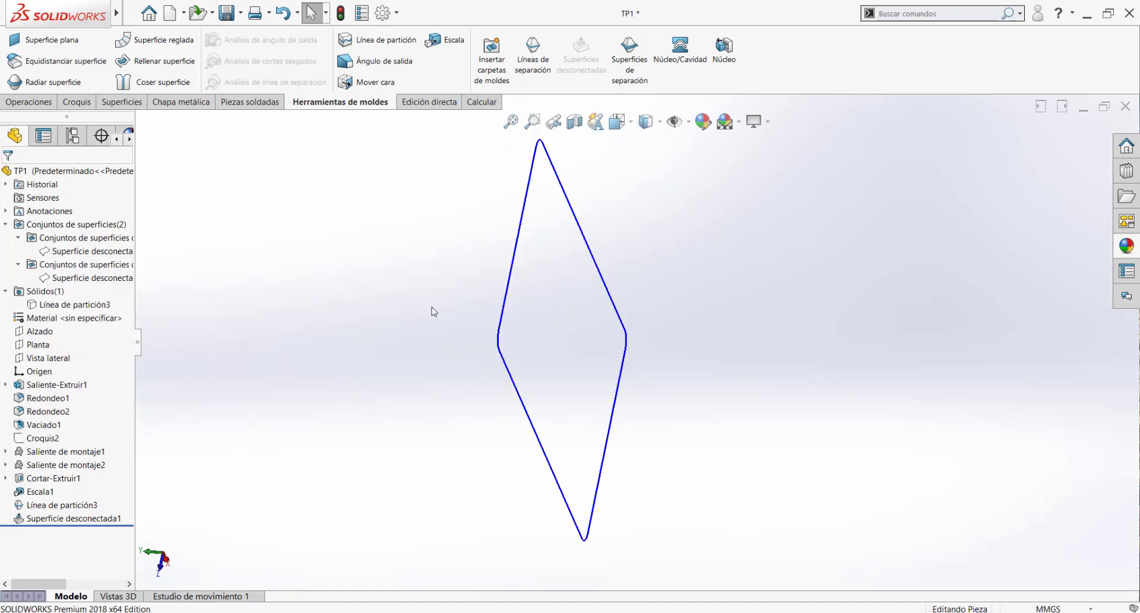
Show the solid body Línea de partición3 so the plain box is displayed without mold surfaces.
middle_drag(519, 299, 538, 342)
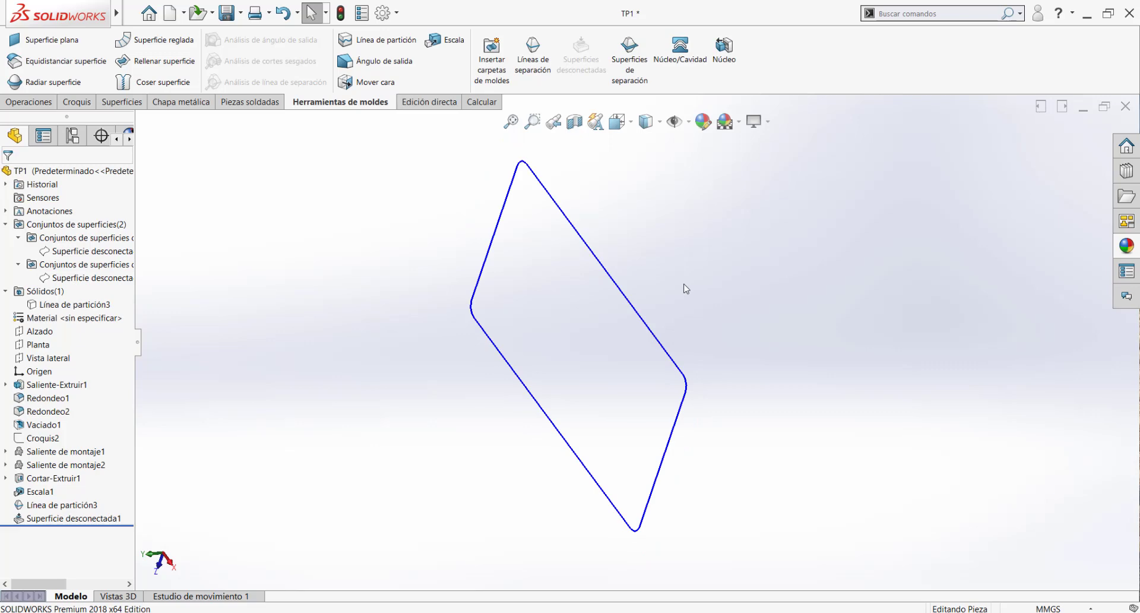
click(107, 304)
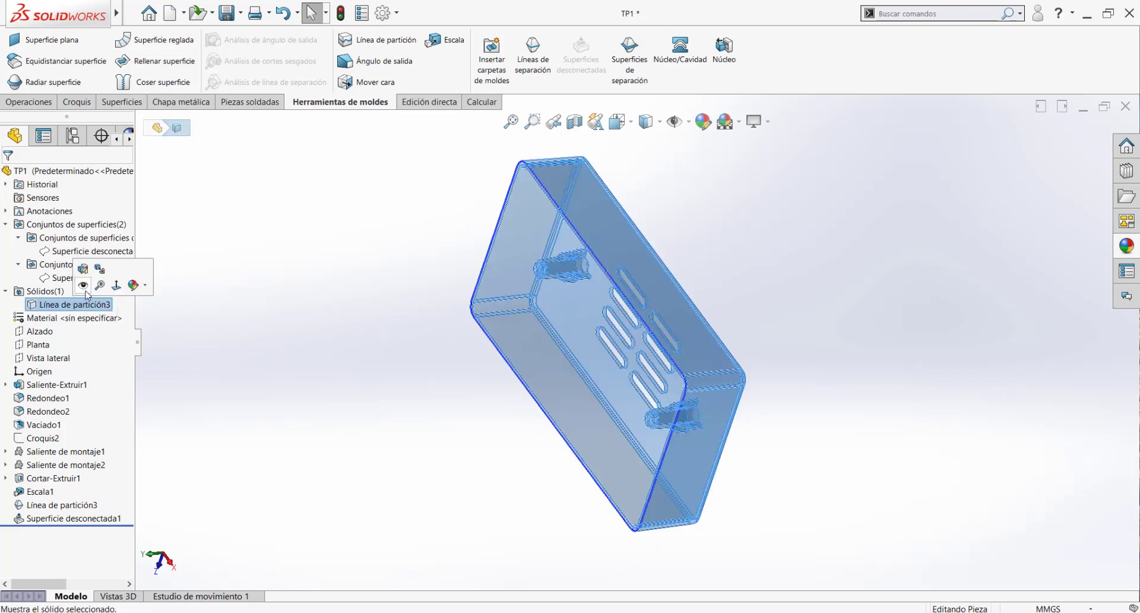
click(713, 238)
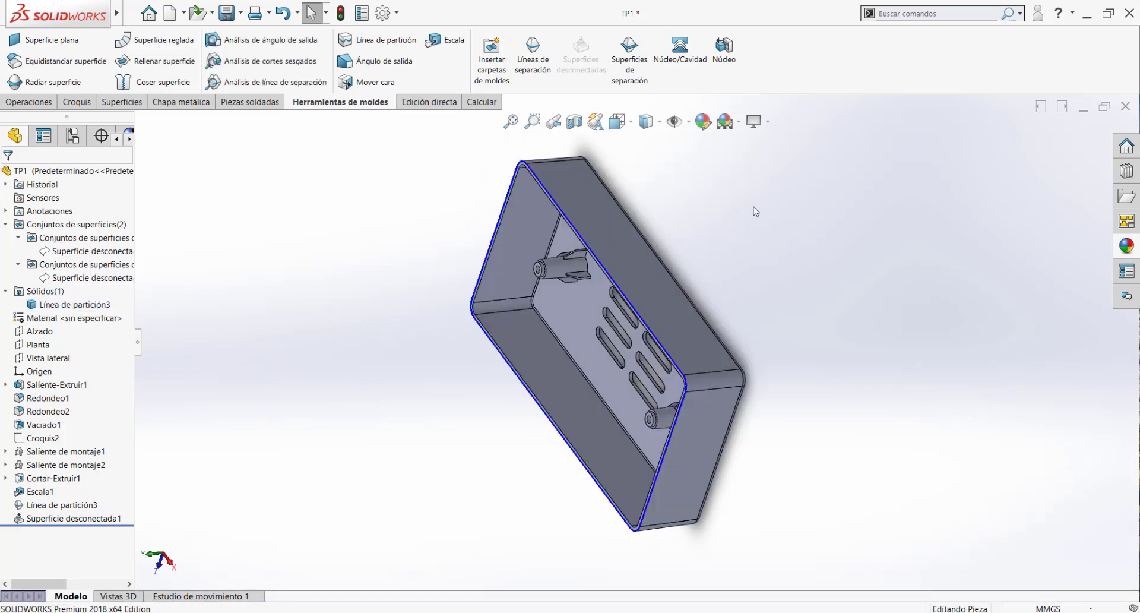
Start an Equidistanciar superficie and select the box's outer side, rounded corner, edge fillet and slotted faces.
click(902, 15)
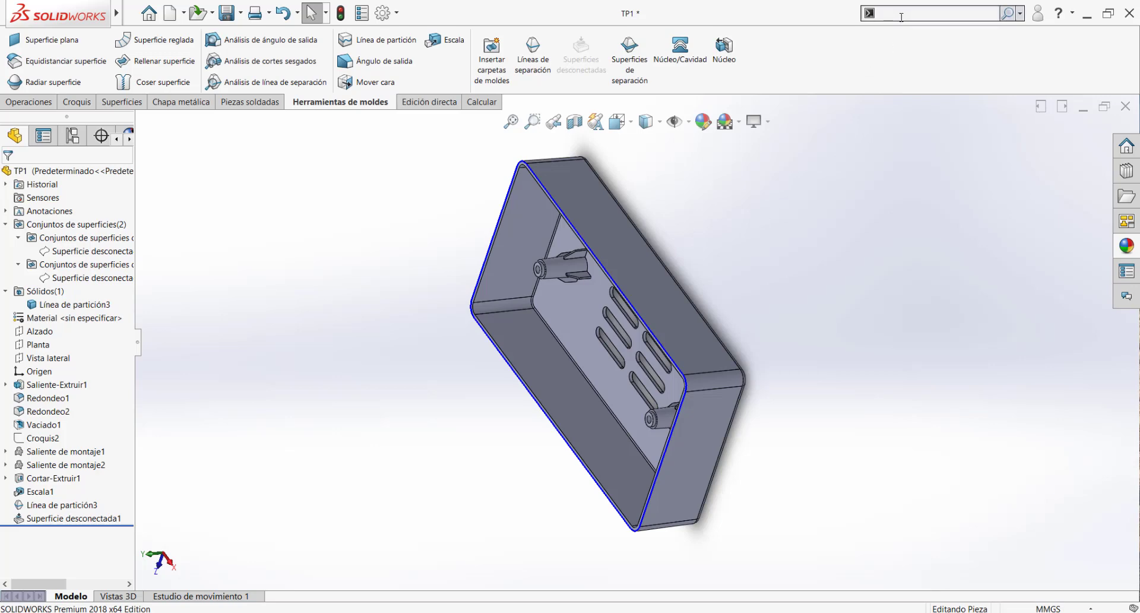
text(equ)
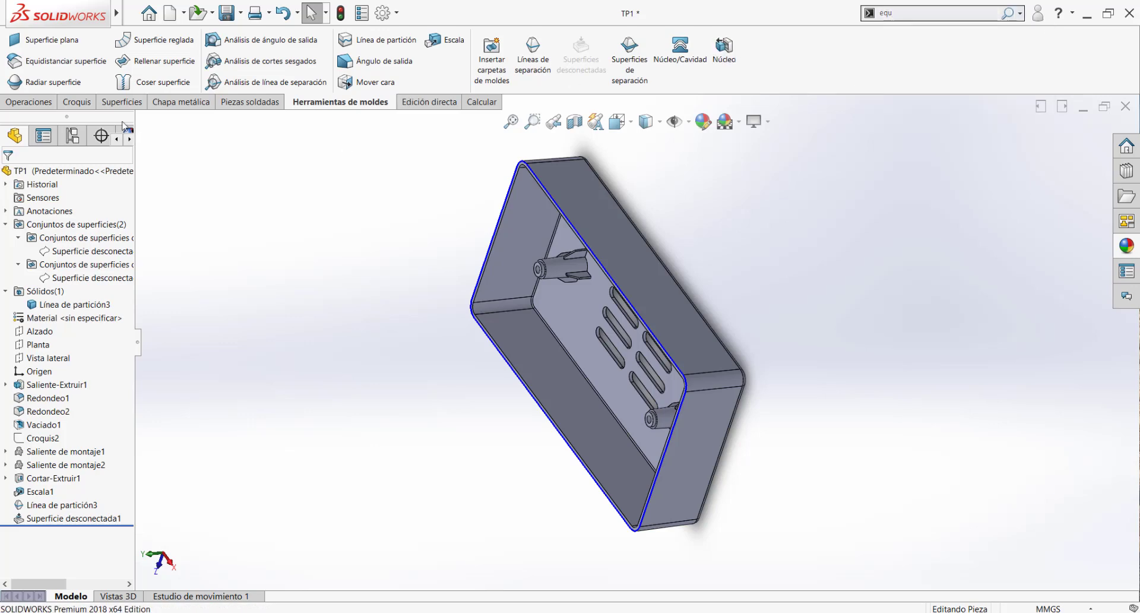
click(123, 101)
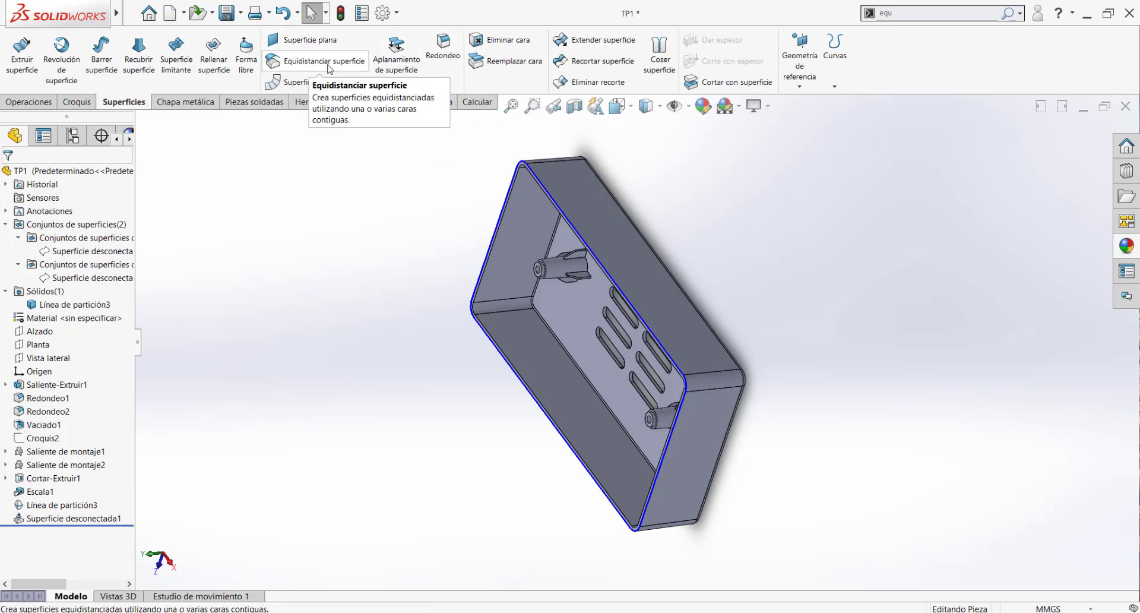
click(315, 65)
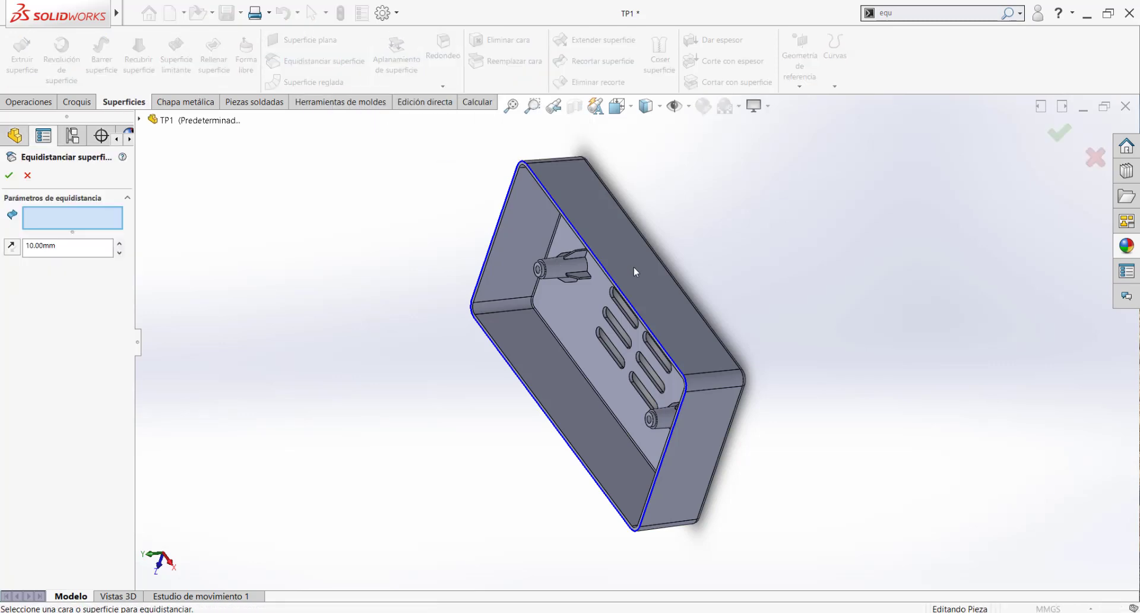
middle_drag(633, 271, 533, 236)
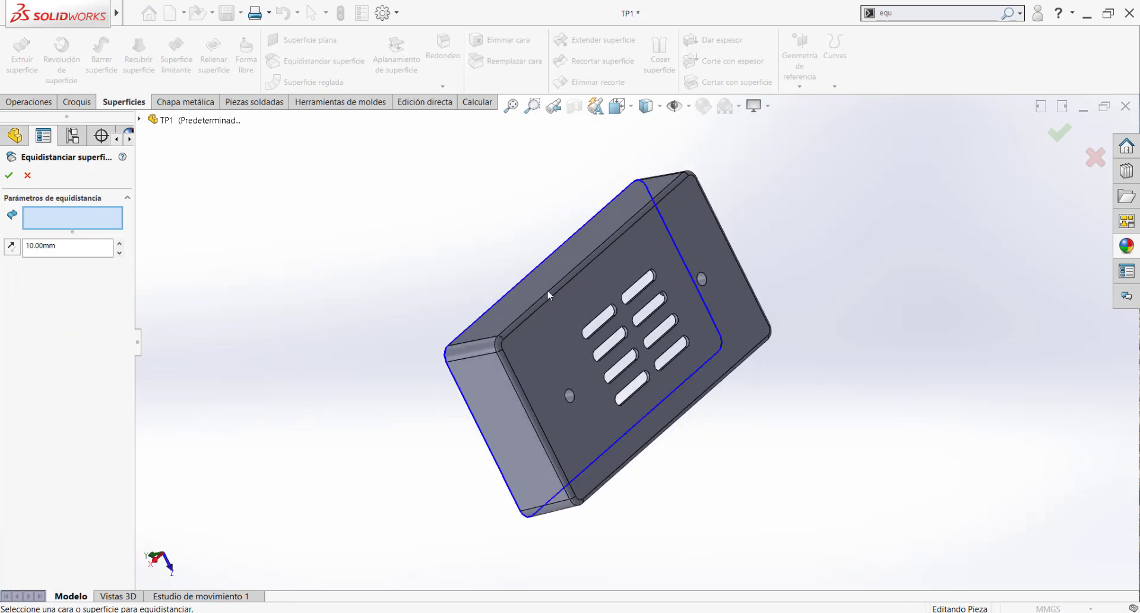
scroll(530, 337, down, 5)
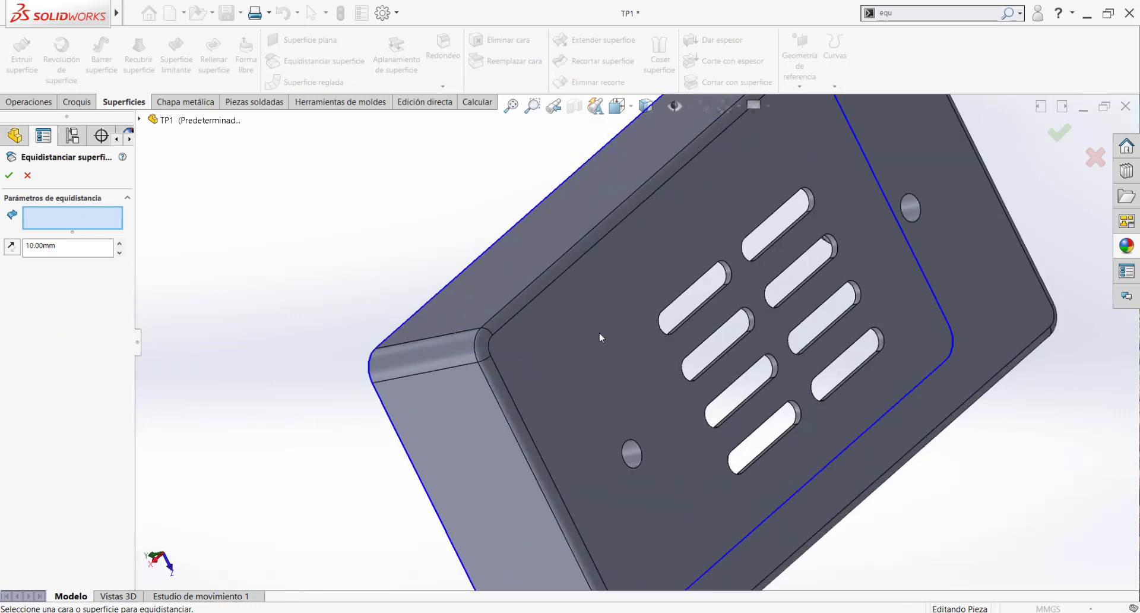
scroll(611, 314, up, 5)
scroll(577, 372, down, 4)
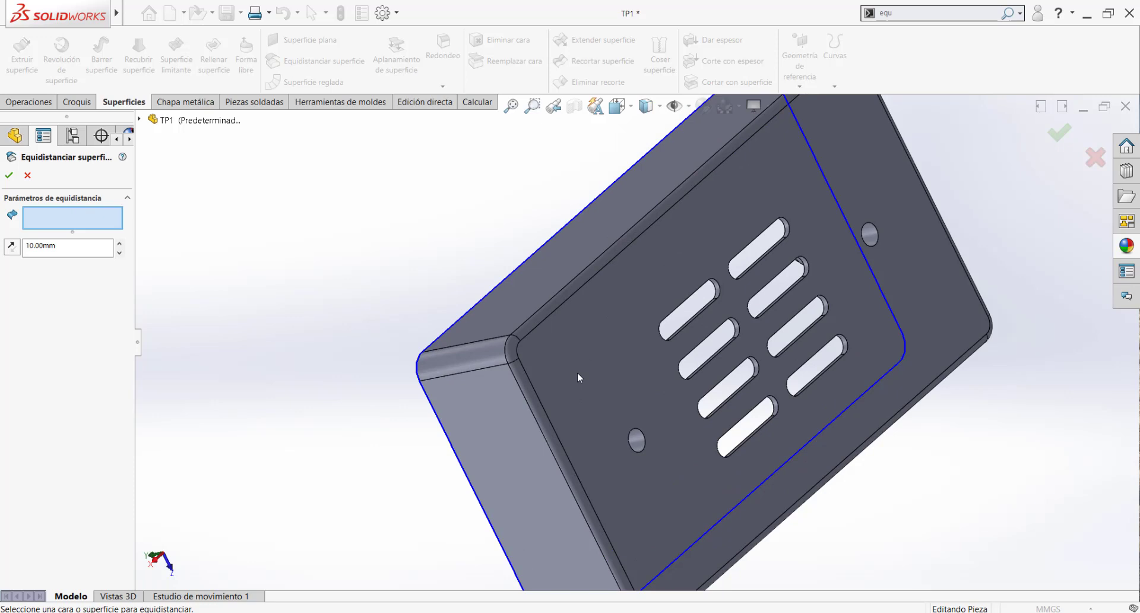
click(493, 414)
click(475, 362)
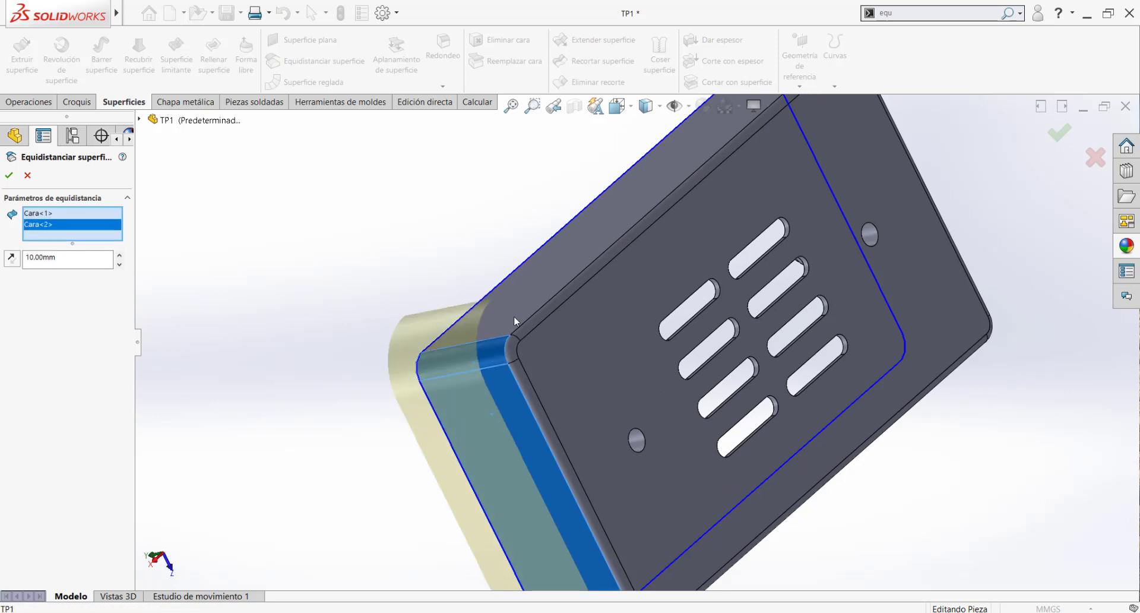
click(514, 315)
click(531, 332)
click(515, 356)
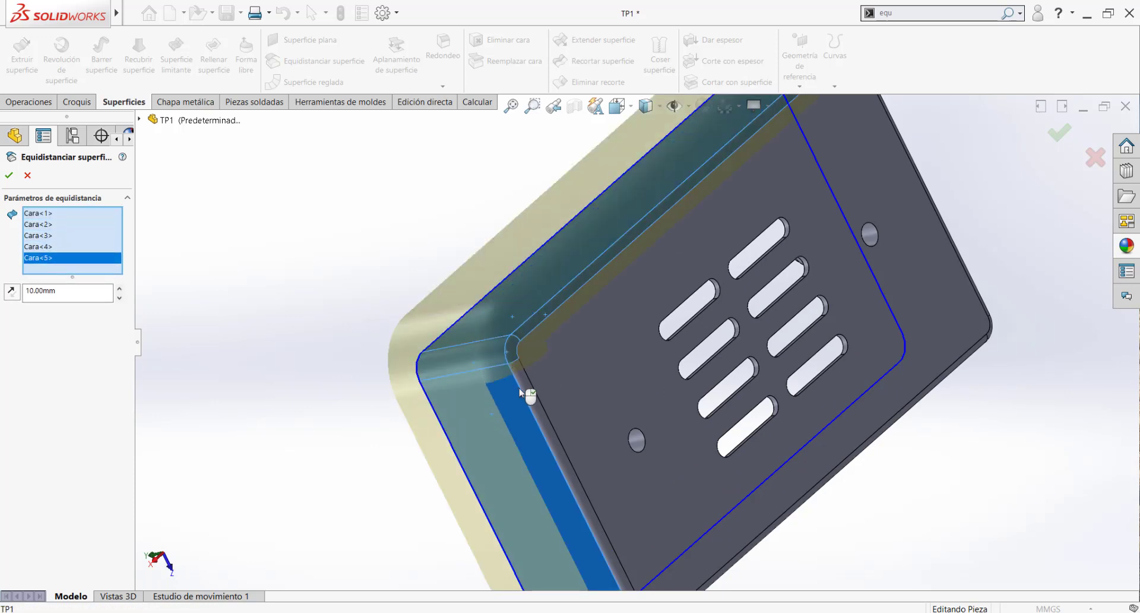
click(524, 393)
click(537, 399)
click(542, 404)
click(620, 401)
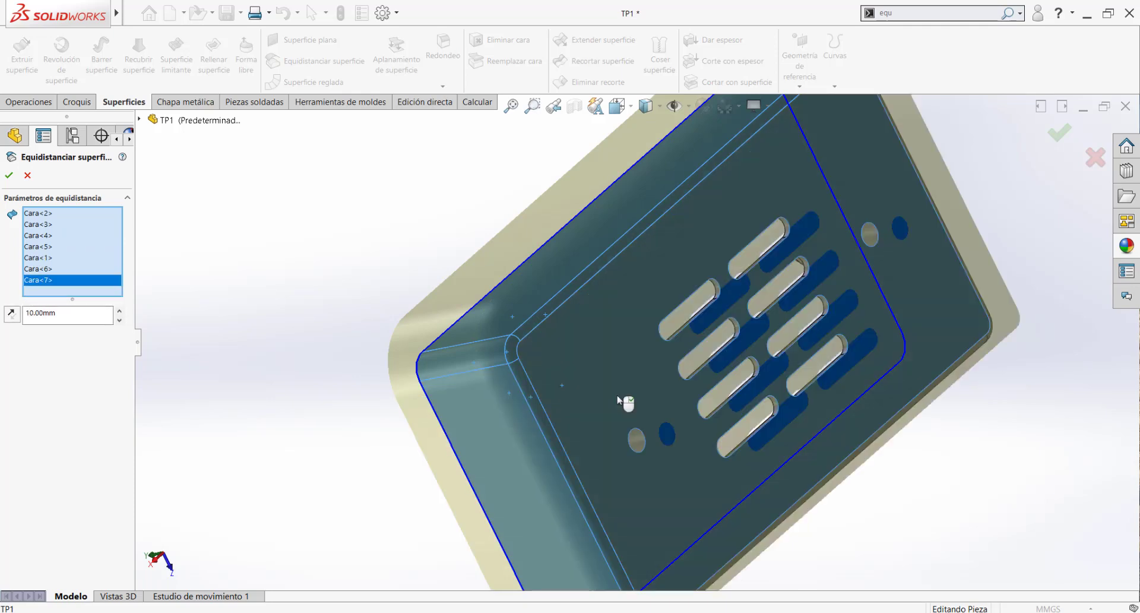
Set the offset distance of the selected outer faces to 0 mm and create the copied surface.
scroll(635, 414, up, 2)
middle_drag(628, 373, 727, 303)
scroll(781, 322, down, 8)
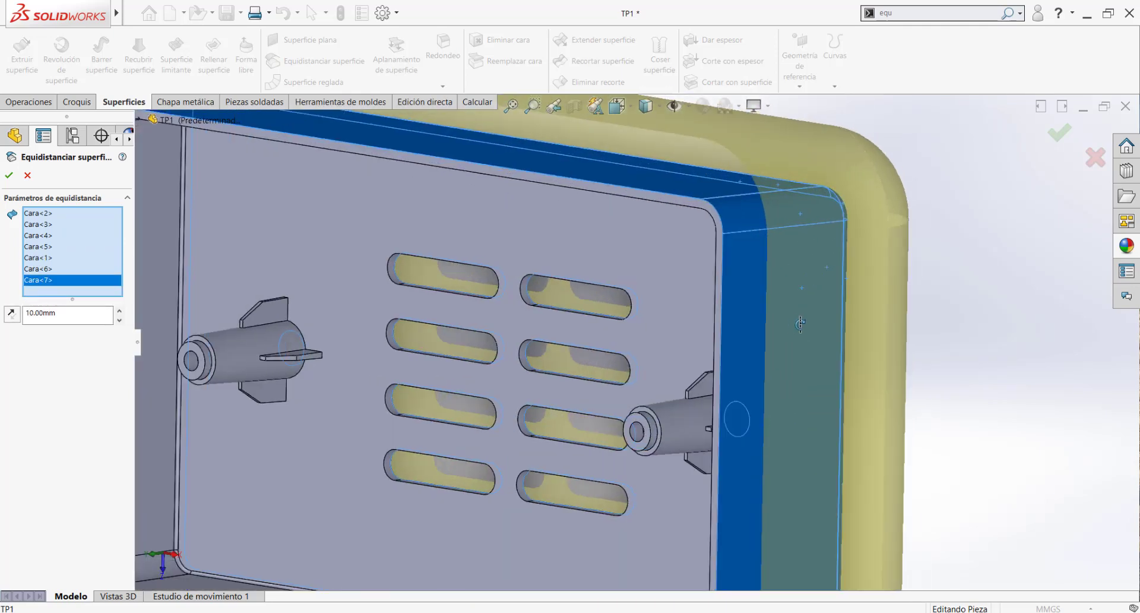
scroll(802, 341, up, 3)
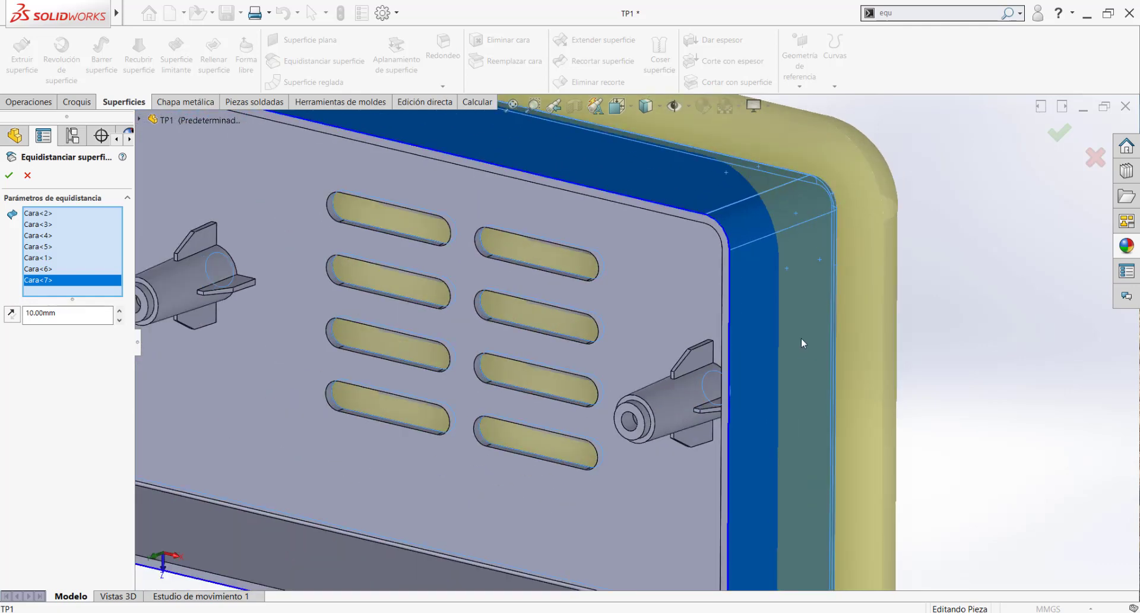
click(68, 312)
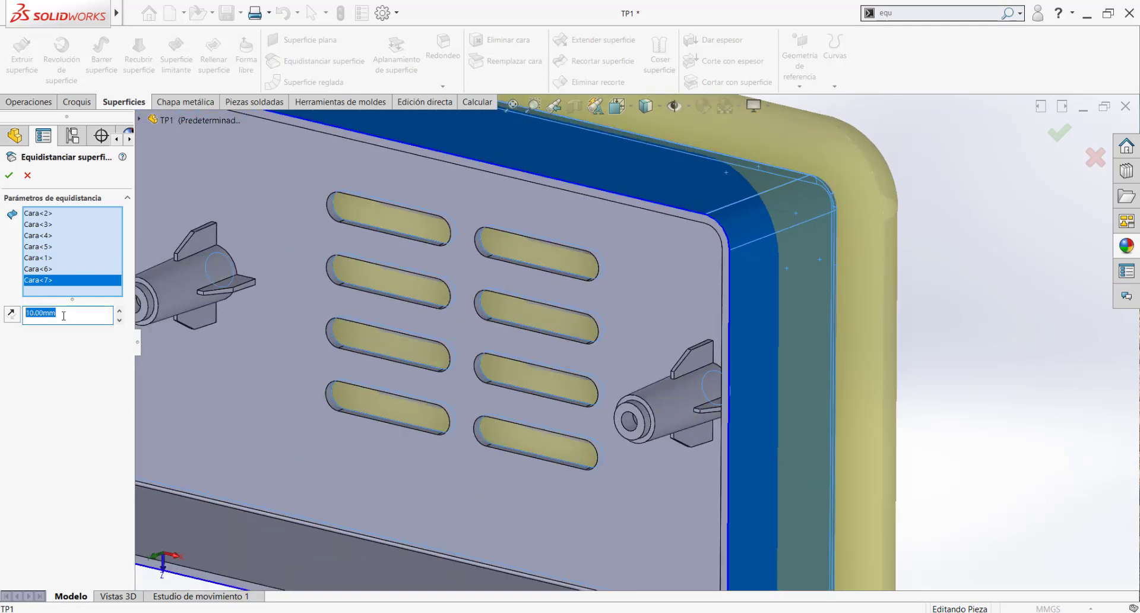
text(0)
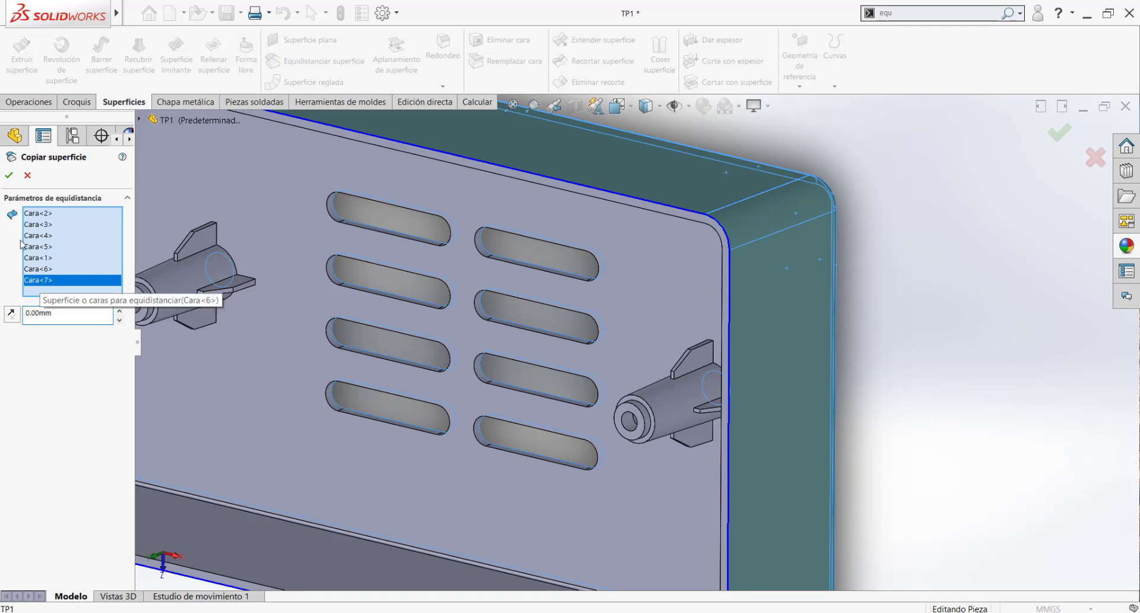
click(9, 177)
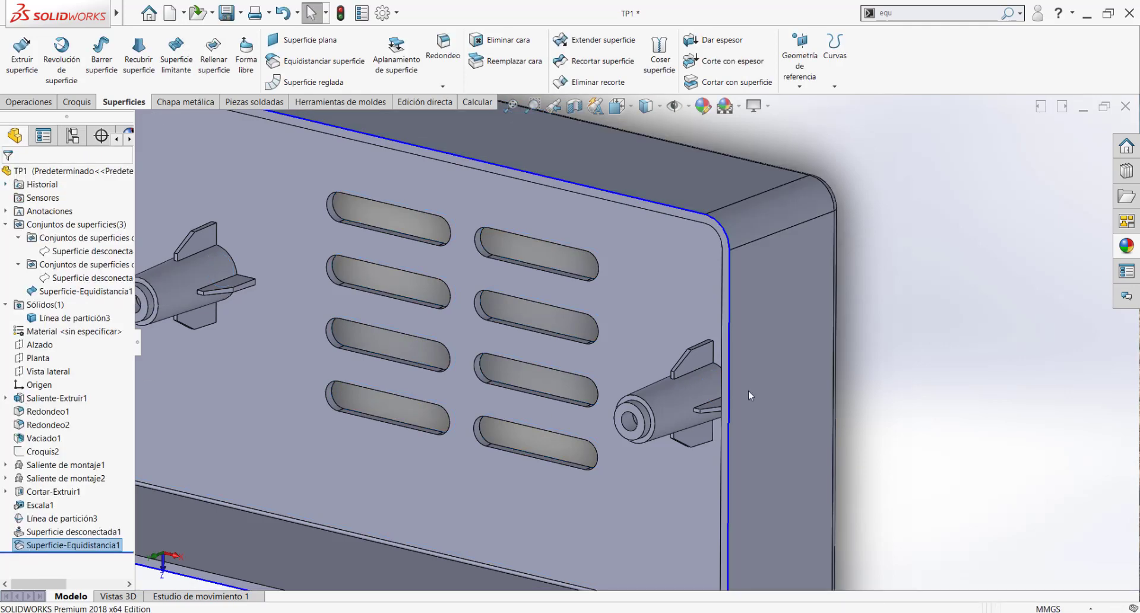
Hide the solid body Línea de partición3 to isolate the copied outer surface.
scroll(748, 389, up, 2)
middle_drag(778, 368, 707, 359)
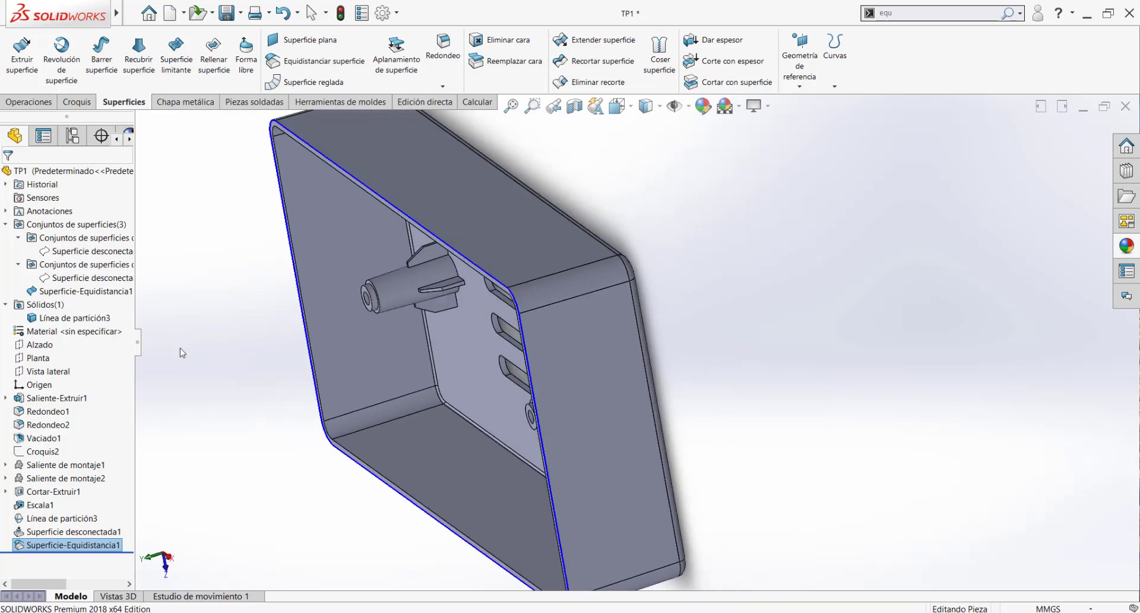
click(37, 318)
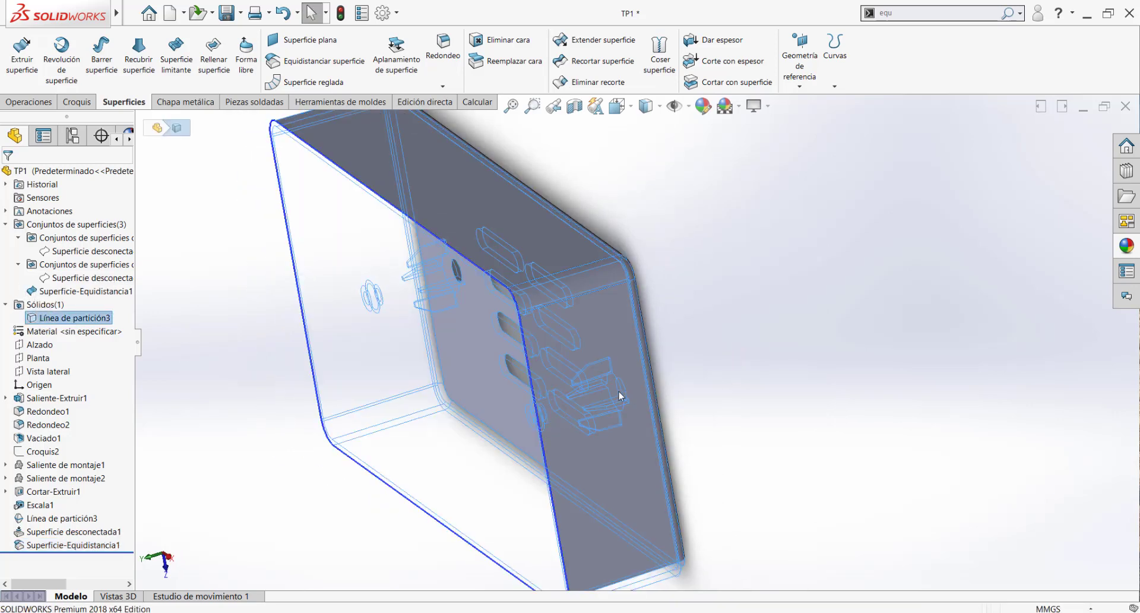
middle_drag(619, 391, 618, 355)
scroll(656, 386, down, 3)
Select the copied surface Superficie-Equidistancia1 on the model and delete it.
click(667, 374)
scroll(686, 415, up, 5)
scroll(612, 362, down, 4)
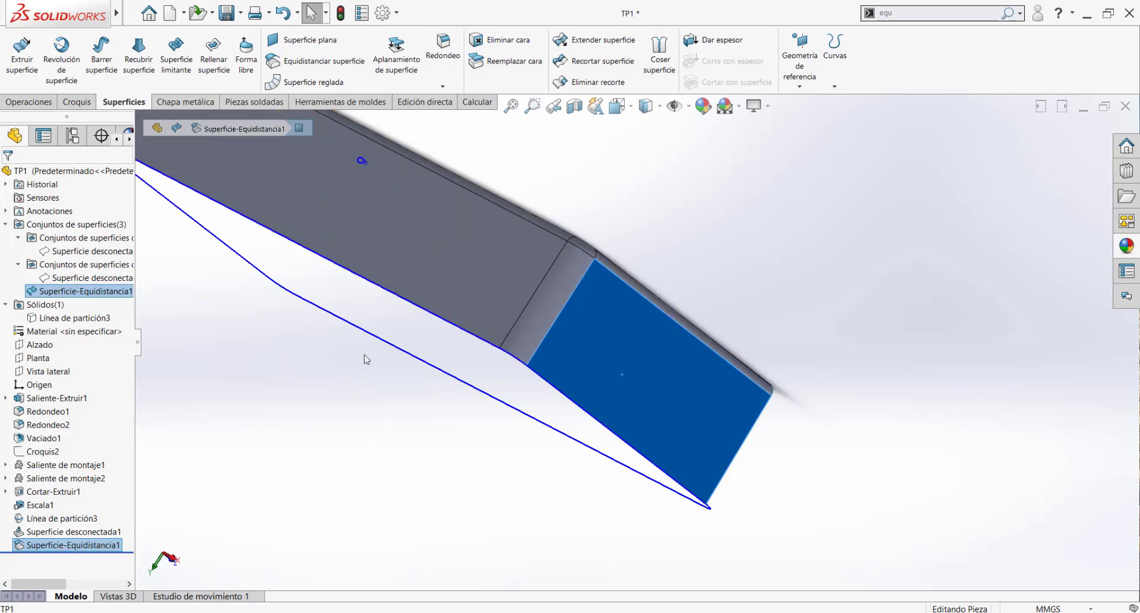
scroll(468, 325, up, 2)
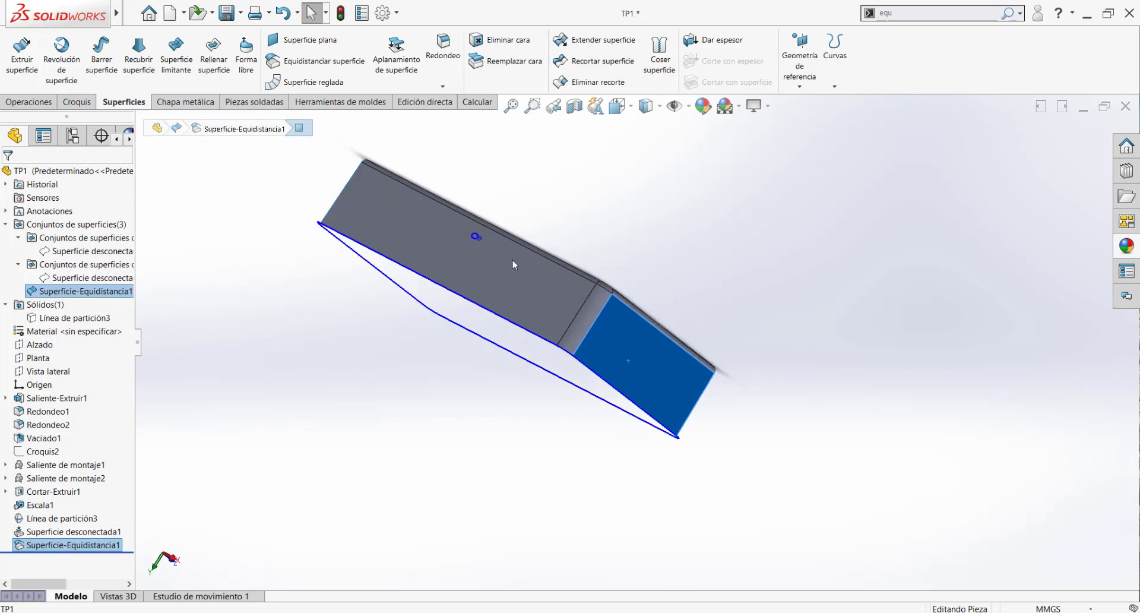
middle_drag(561, 285, 537, 356)
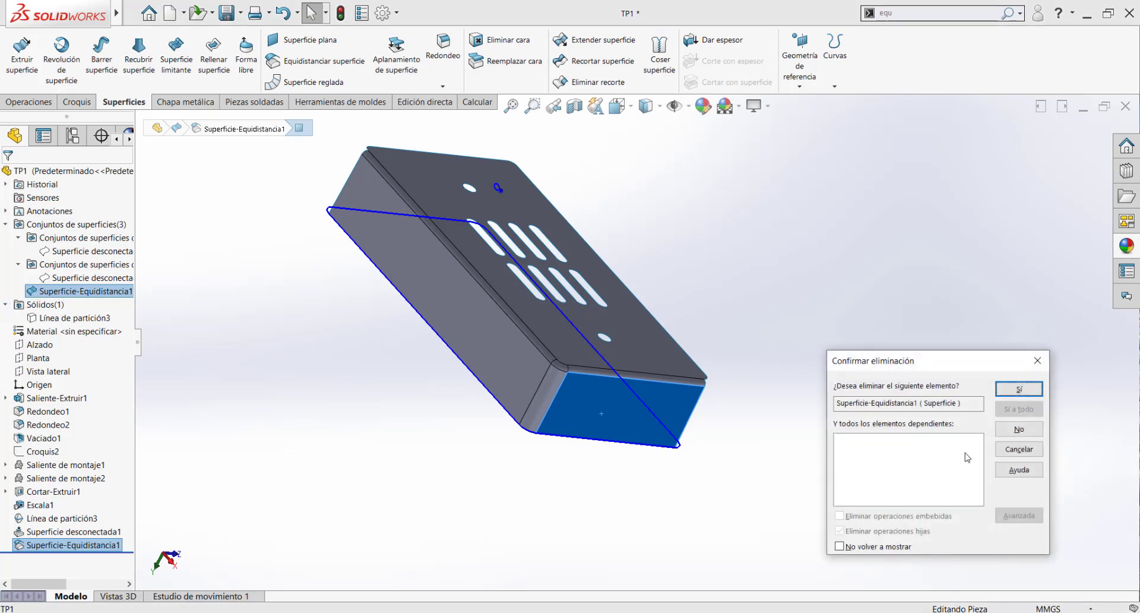
click(1012, 389)
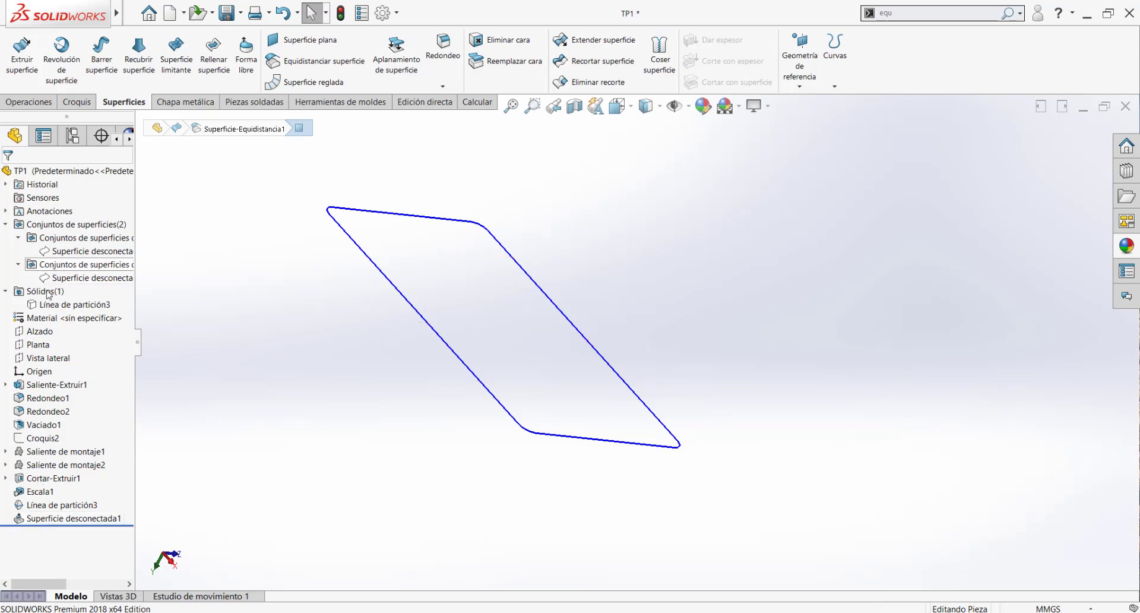
Show the solid body Línea de partición3 again.
click(66, 304)
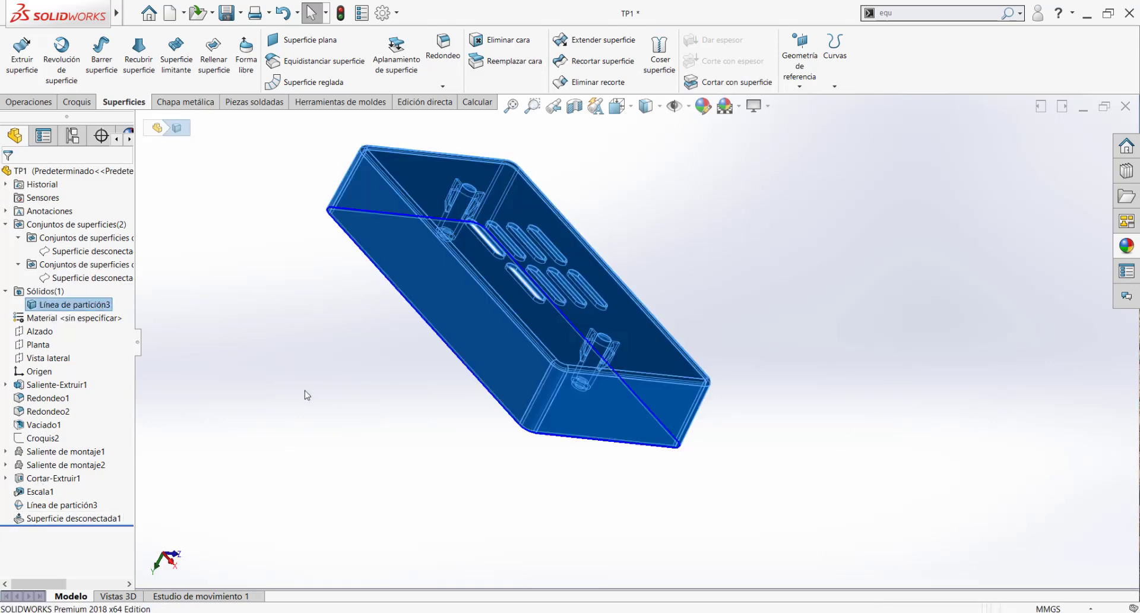
click(415, 414)
scroll(476, 399, down, 4)
scroll(526, 344, up, 4)
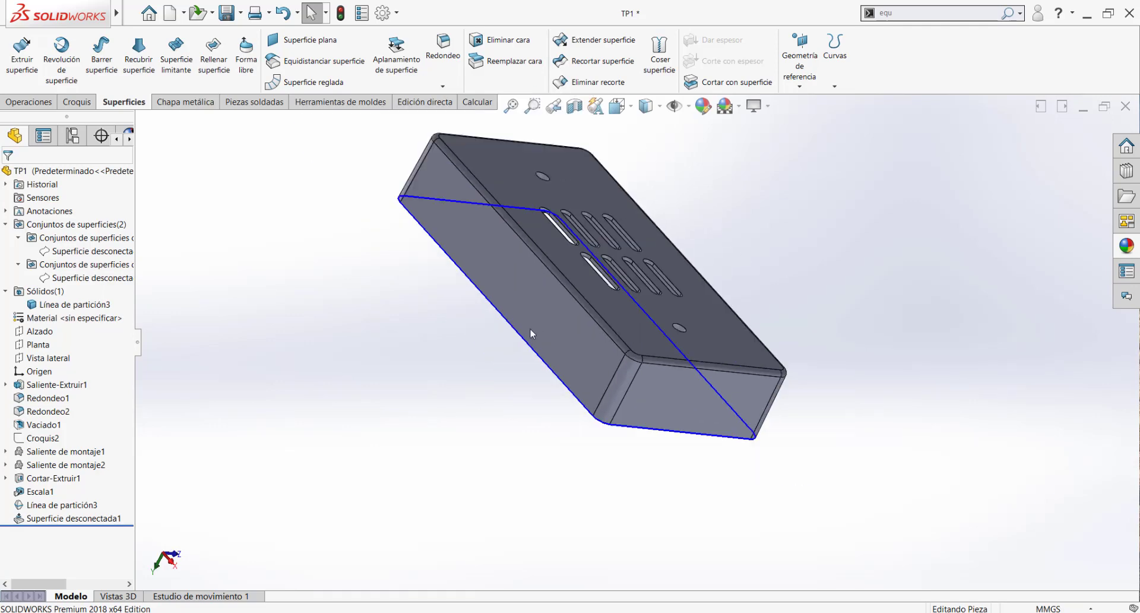
middle_drag(530, 329, 547, 298)
scroll(653, 330, up, 1)
scroll(583, 252, down, 3)
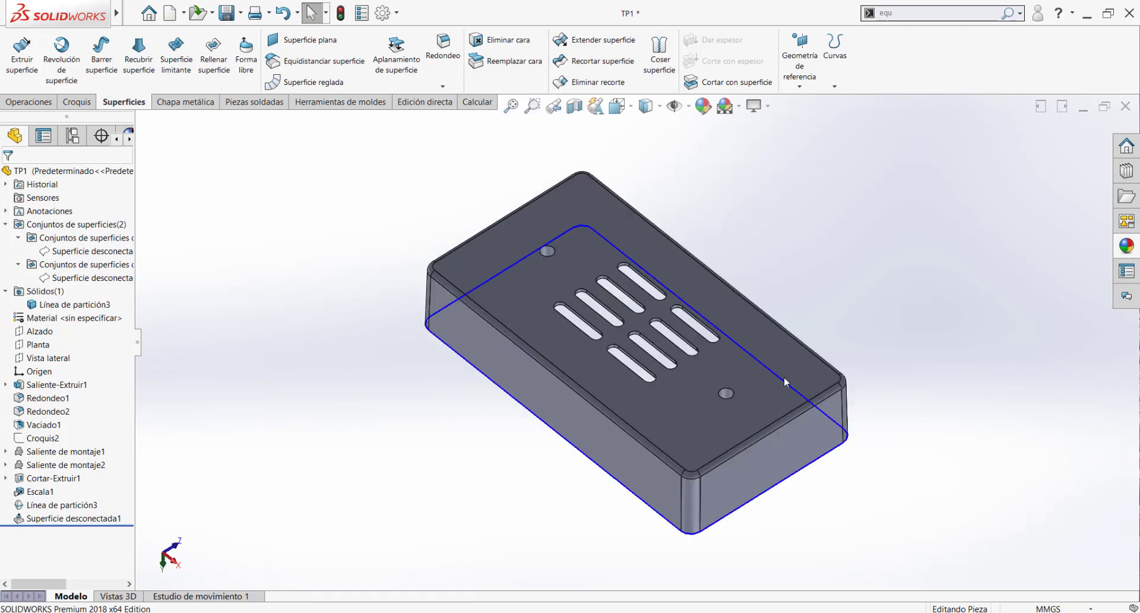
Highlight the features Línea de partición3 and Superficie desconectada1 in turn on the model.
click(40, 508)
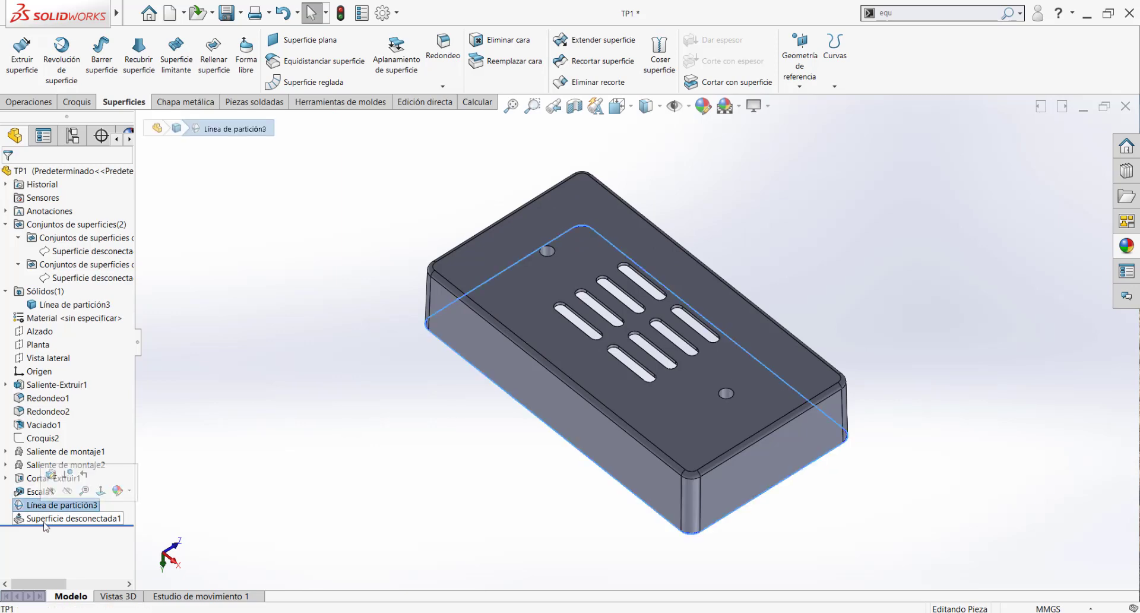
click(113, 518)
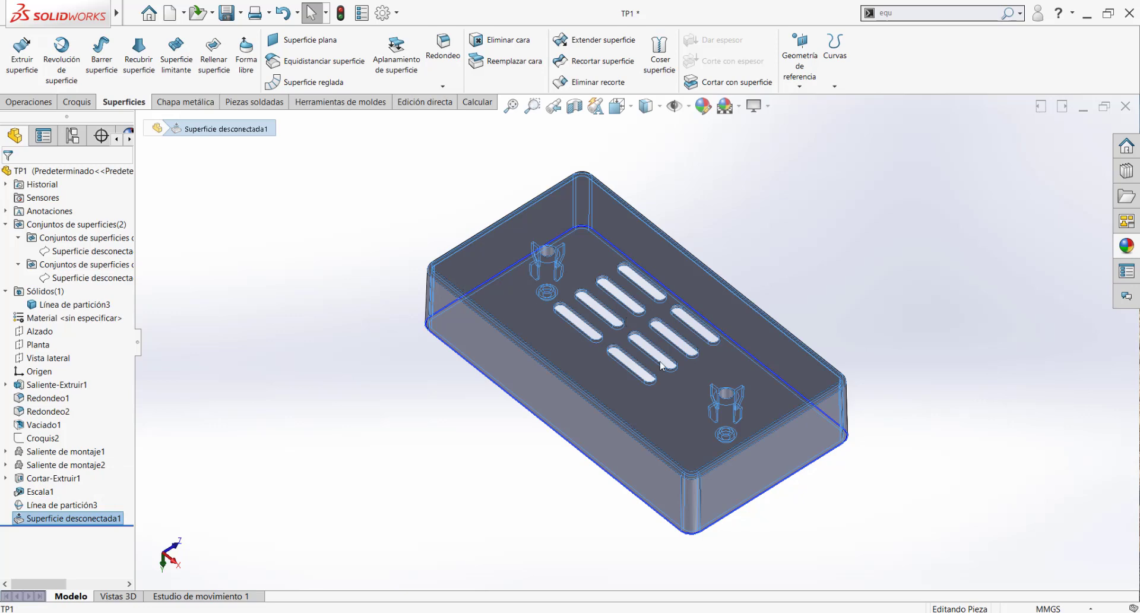
click(836, 262)
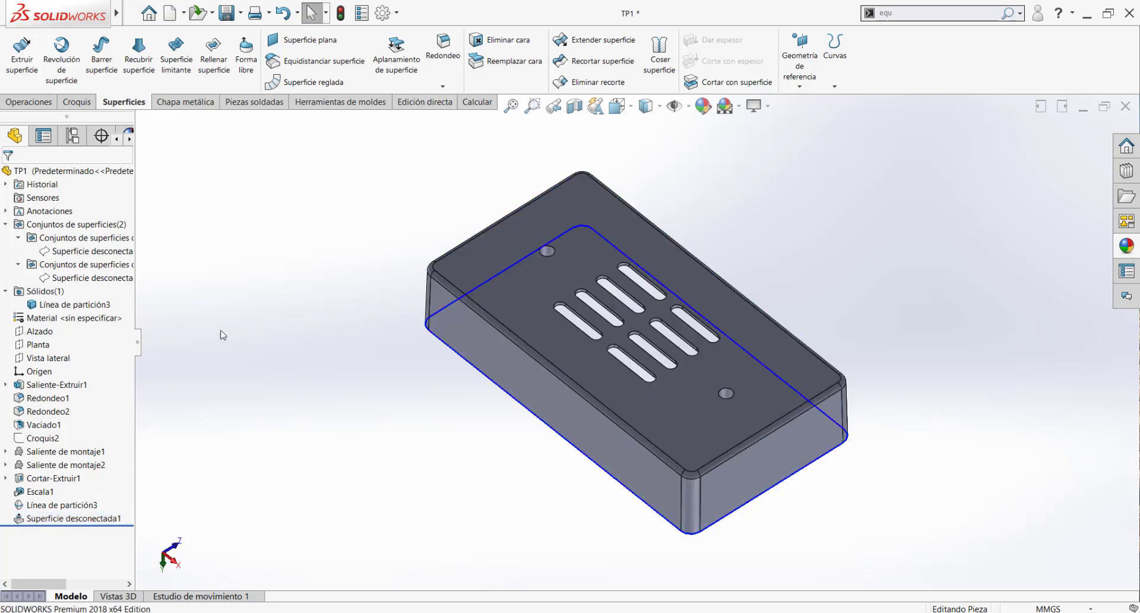
Show the cavity surface body Superficie desconectada1 and hide the solid body Línea de partición3.
click(19, 238)
click(19, 251)
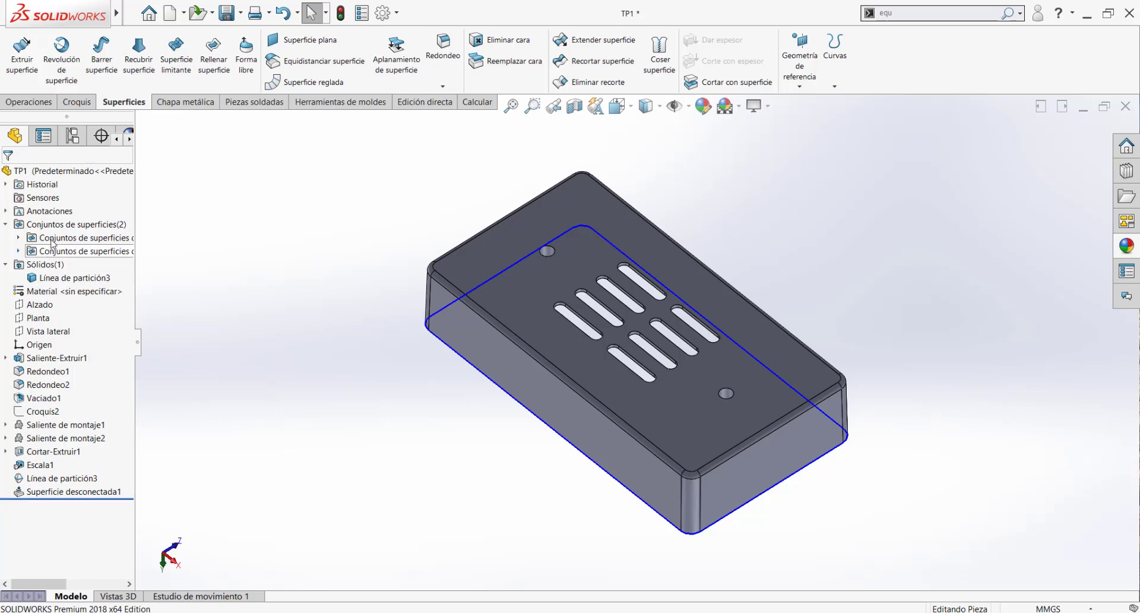
click(52, 238)
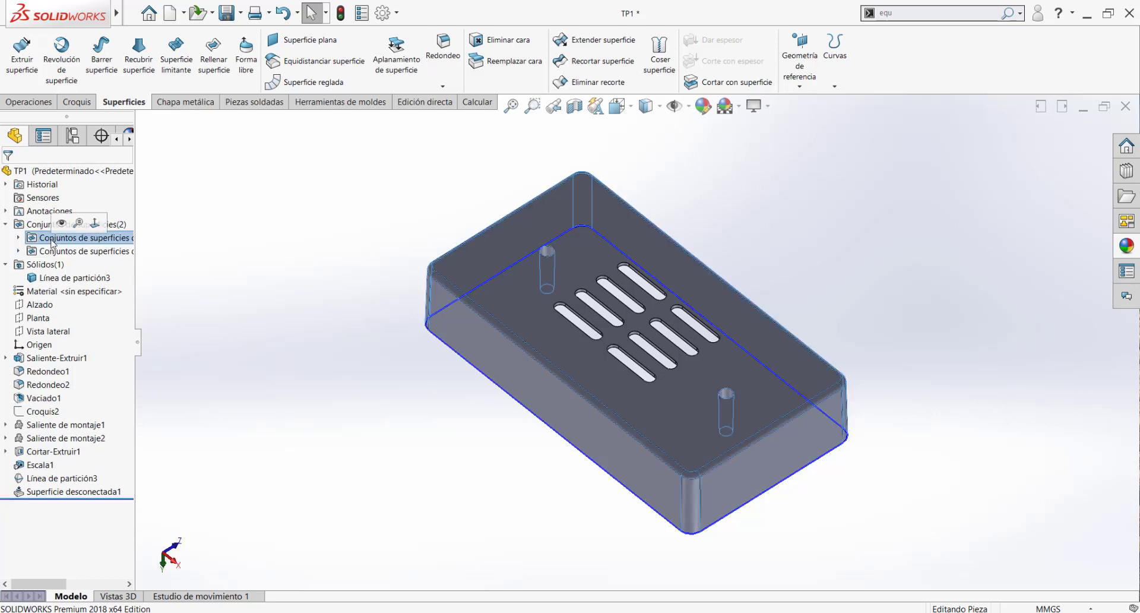
click(18, 238)
click(43, 254)
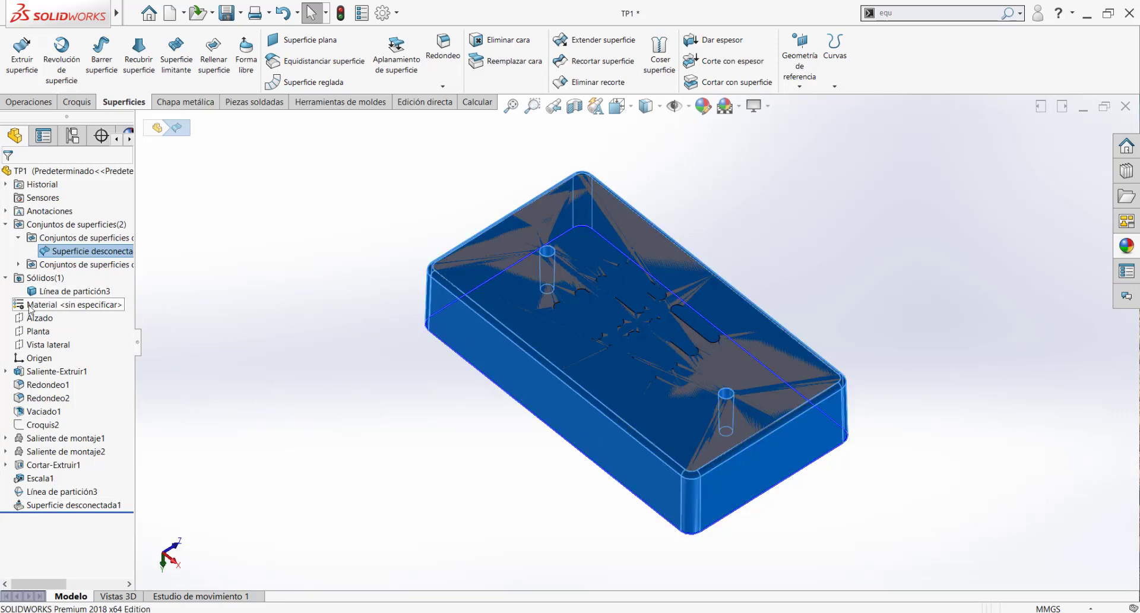
click(43, 291)
right_click(43, 282)
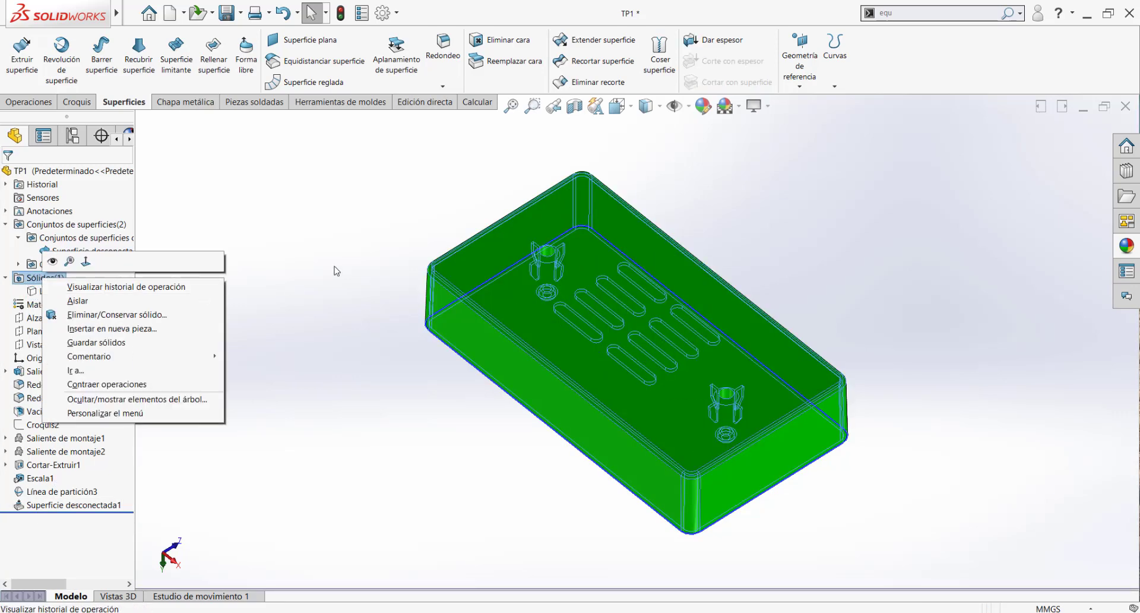
click(42, 275)
Examine the cavity surface from its outer face and side, including the closed slots and the two boss holes.
middle_drag(346, 442, 634, 408)
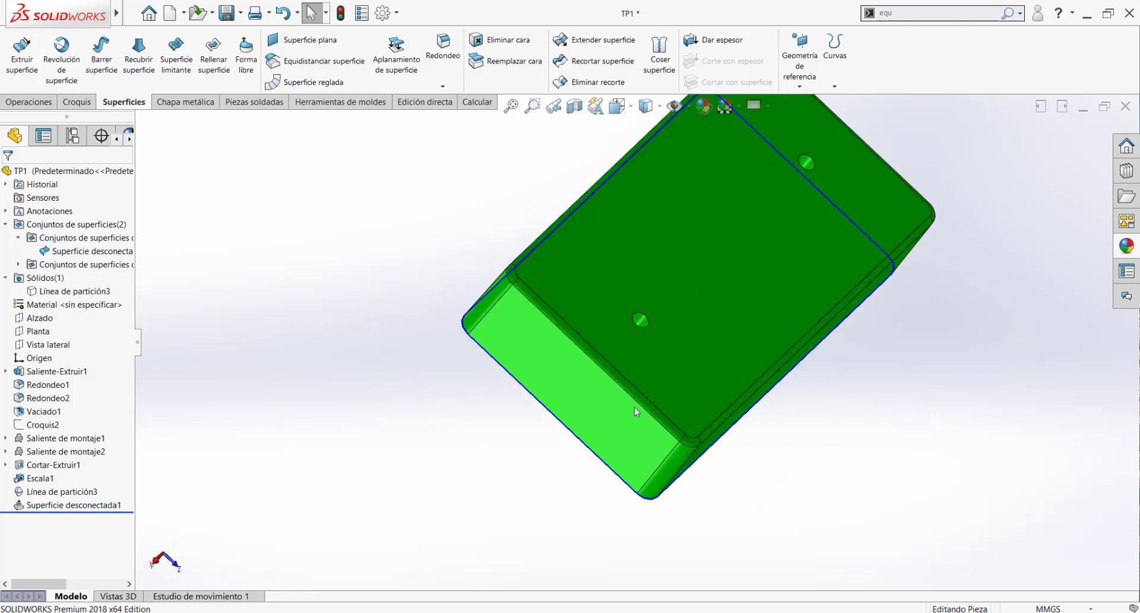
middle_drag(651, 292, 618, 342)
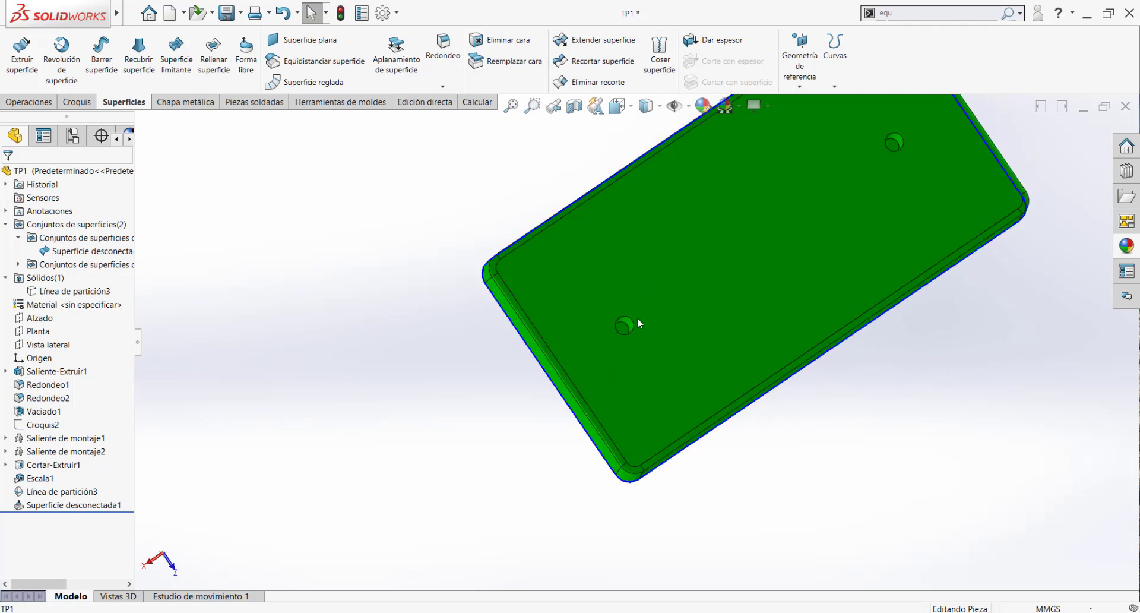
scroll(699, 268, up, 3)
scroll(722, 243, down, 2)
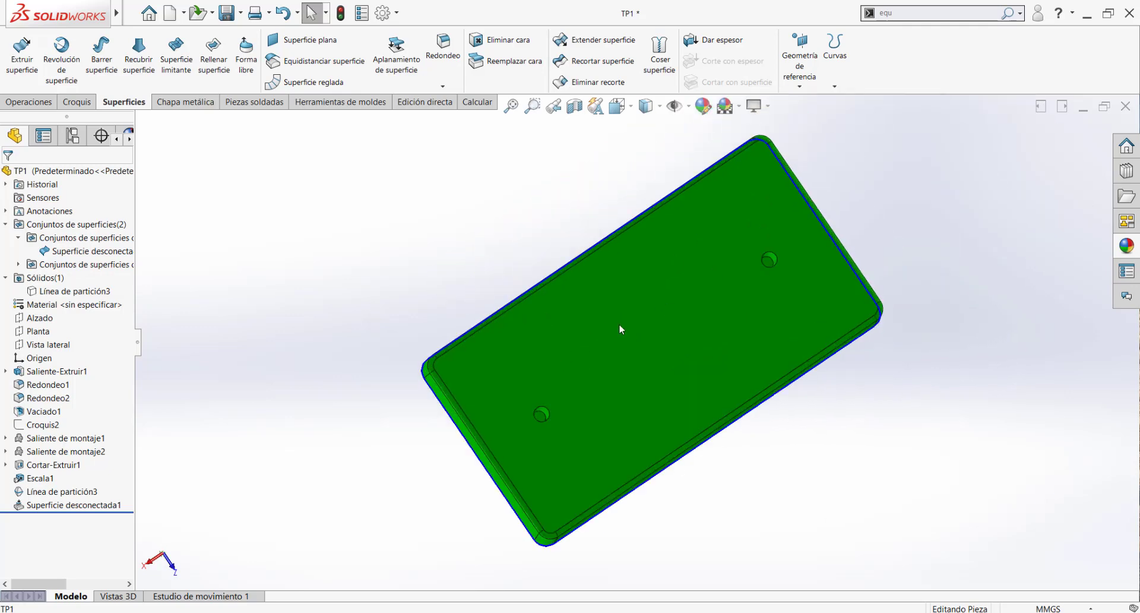
middle_drag(620, 325, 709, 314)
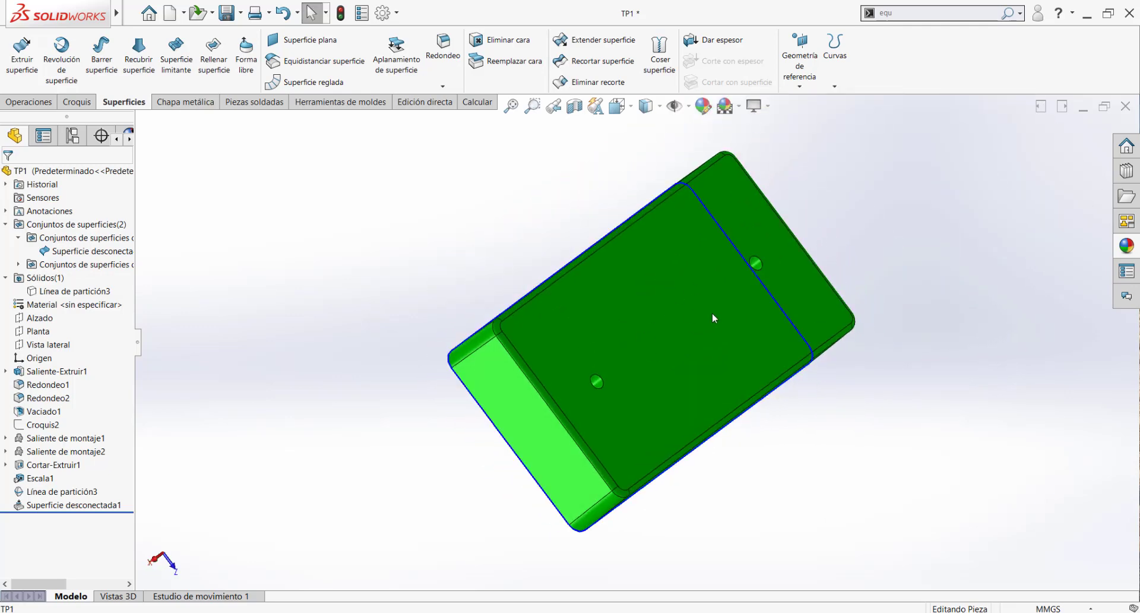
Examine the cavity surface body from its outside and its open inside, including the two boss pins.
scroll(713, 342, up, 2)
middle_drag(622, 330, 807, 293)
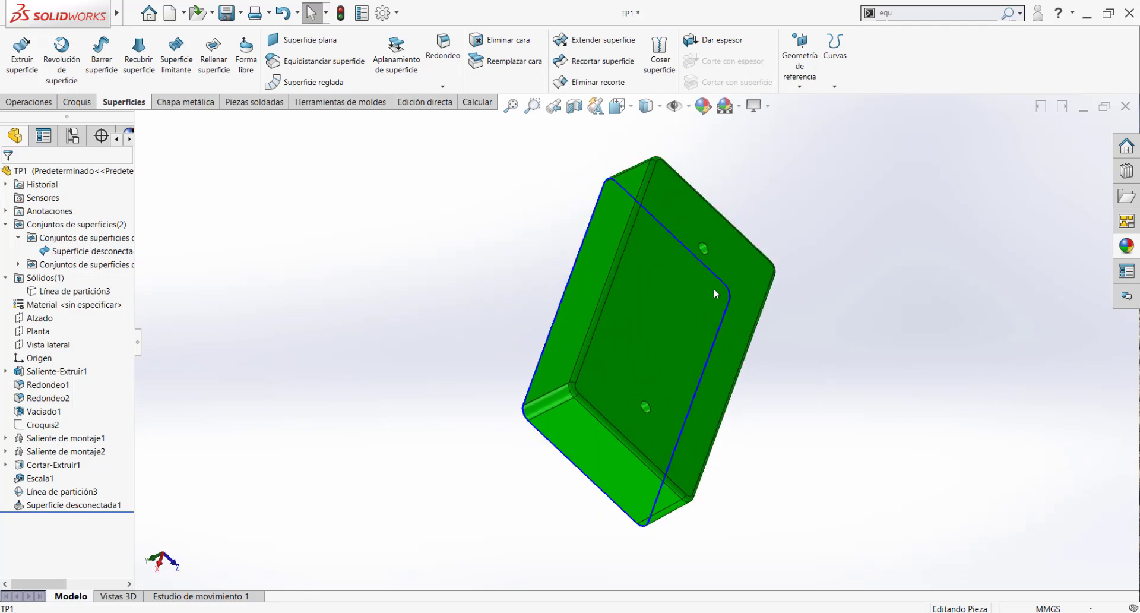
middle_drag(671, 320, 604, 352)
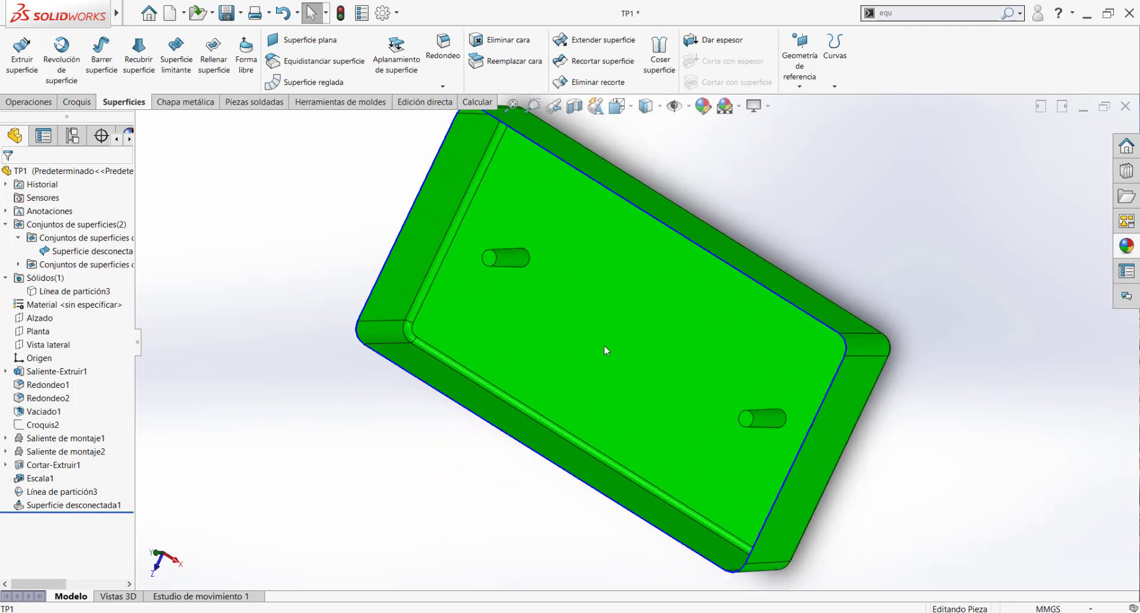
middle_drag(594, 331, 469, 315)
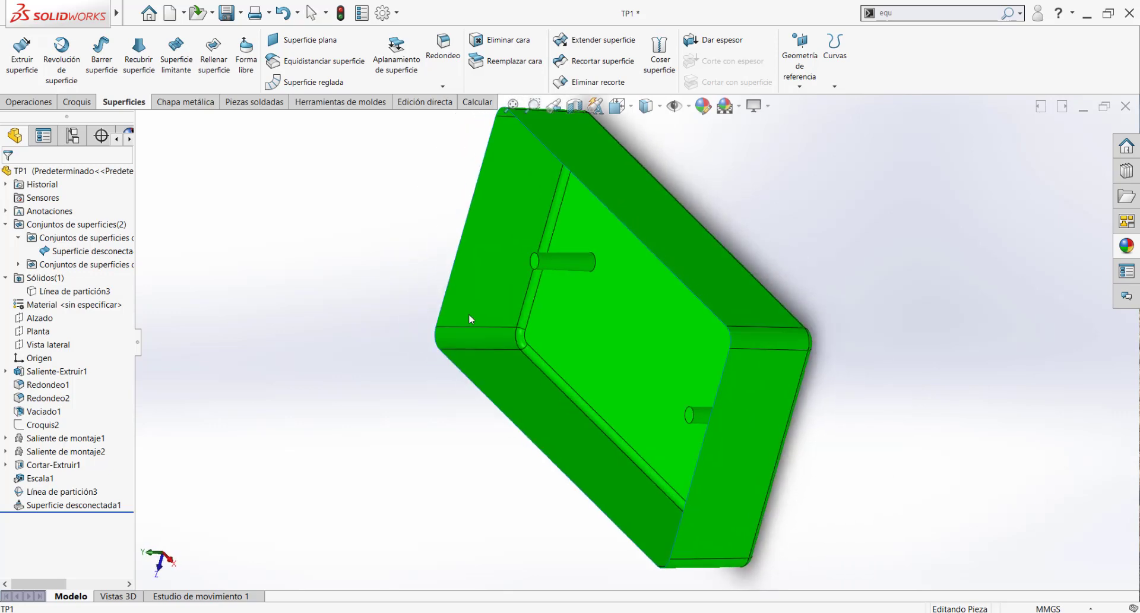
Hide the cavity surface body and show the core surface body from the second surface bodies folder.
click(87, 252)
click(88, 257)
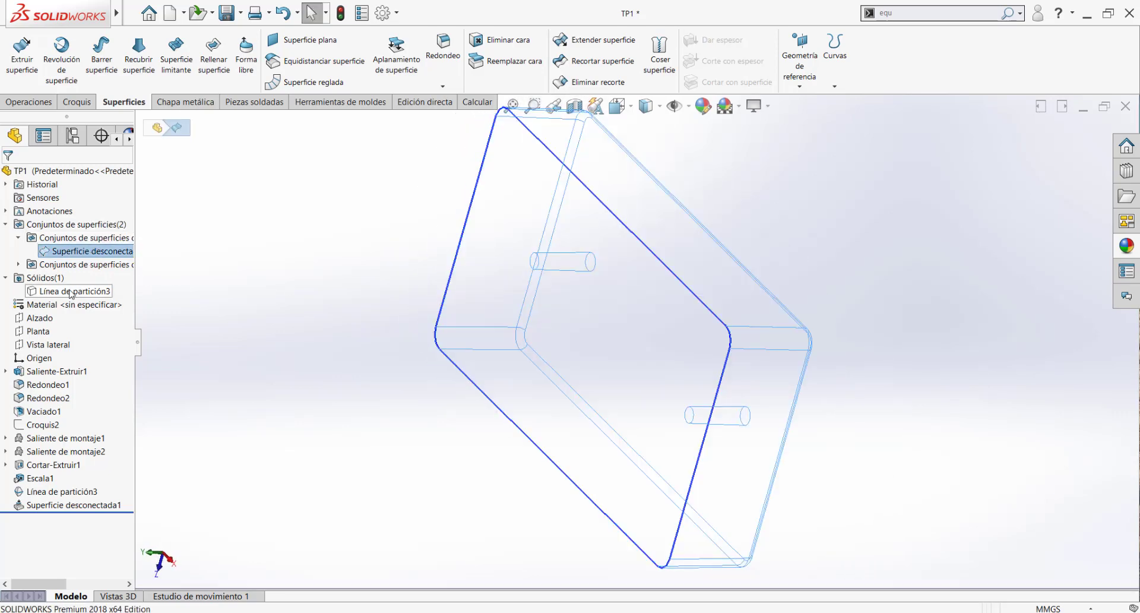
click(19, 265)
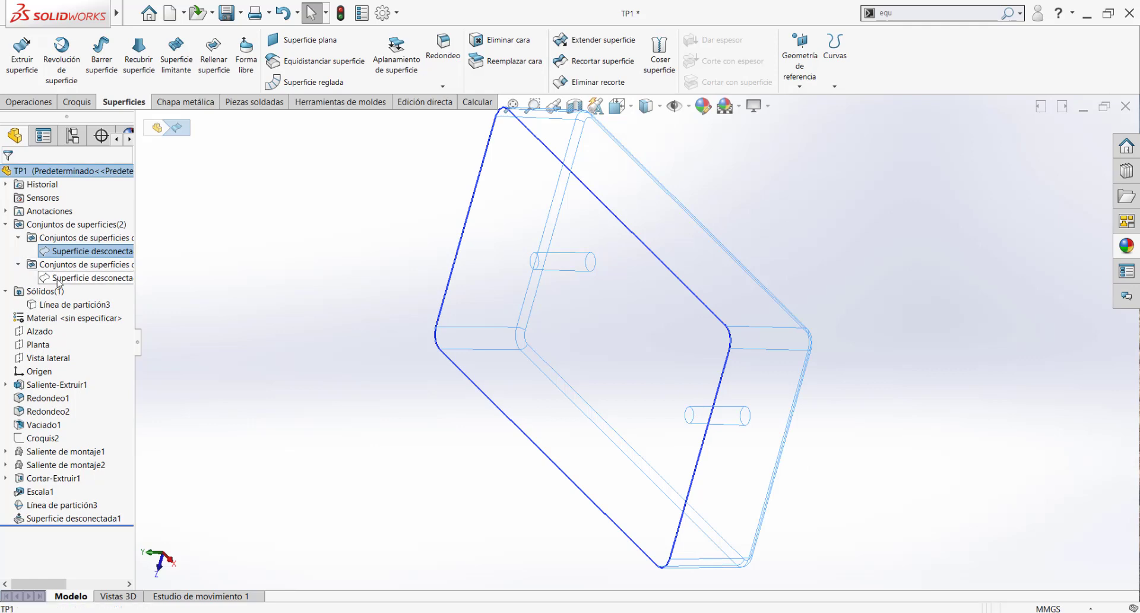
click(57, 278)
click(66, 261)
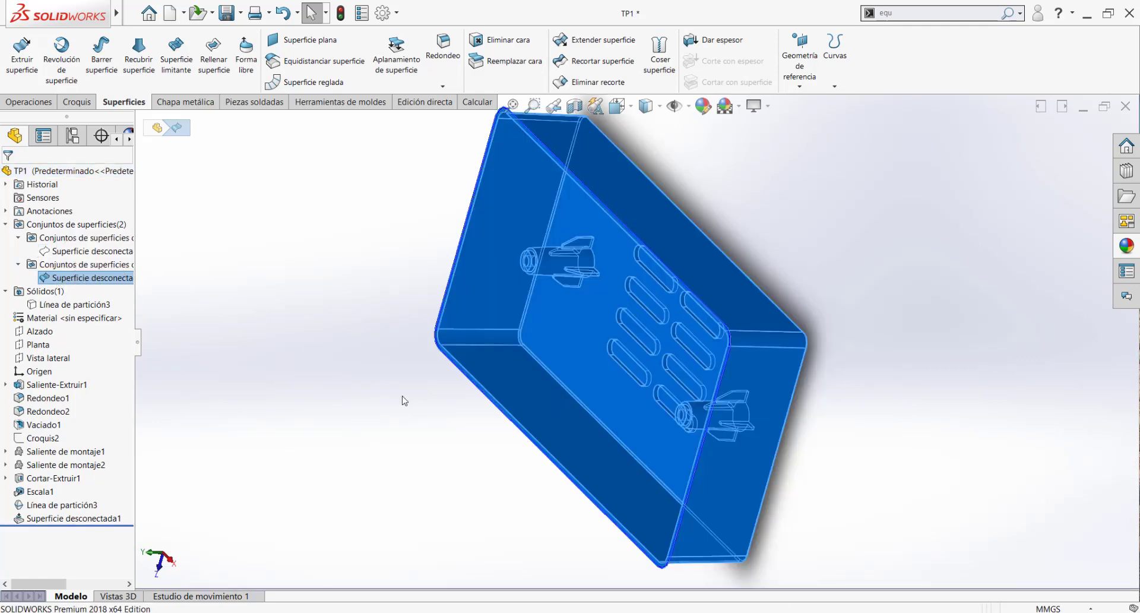
click(403, 398)
Examine the core surface body from its outer side, including the slots and the hollows of the two ribbed bosses.
middle_drag(440, 351, 298, 445)
middle_drag(682, 338, 643, 309)
scroll(643, 310, down, 5)
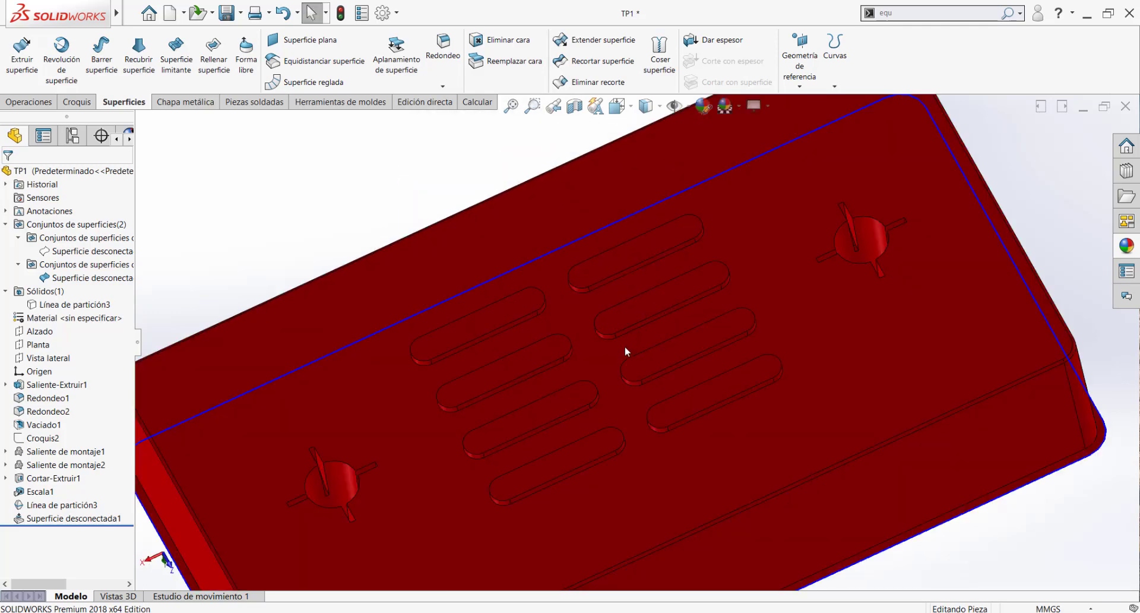
middle_drag(625, 347, 673, 295)
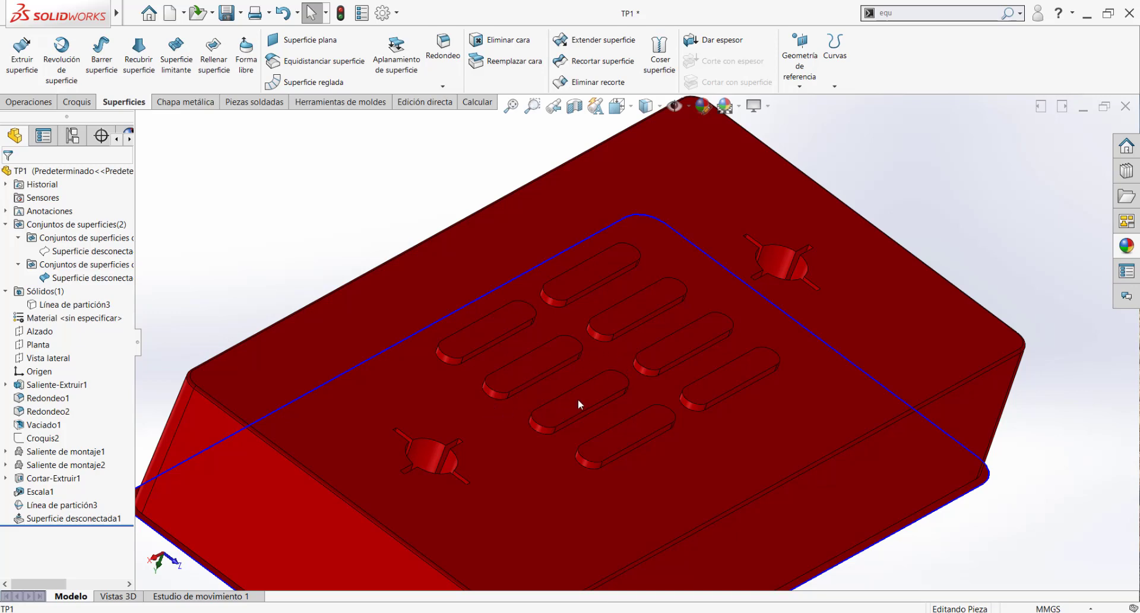
scroll(580, 381, up, 2)
middle_drag(579, 379, 650, 476)
scroll(792, 293, down, 4)
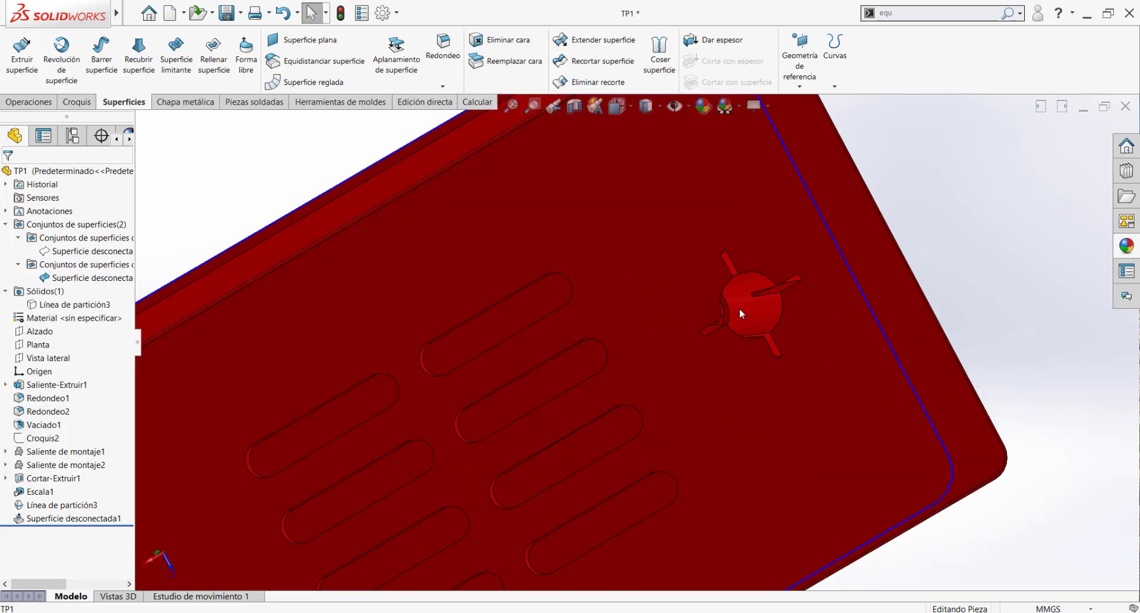
mouse_move(739, 308)
middle_down()
mouse_move(720, 313)
mouse_move(725, 321)
middle_up()
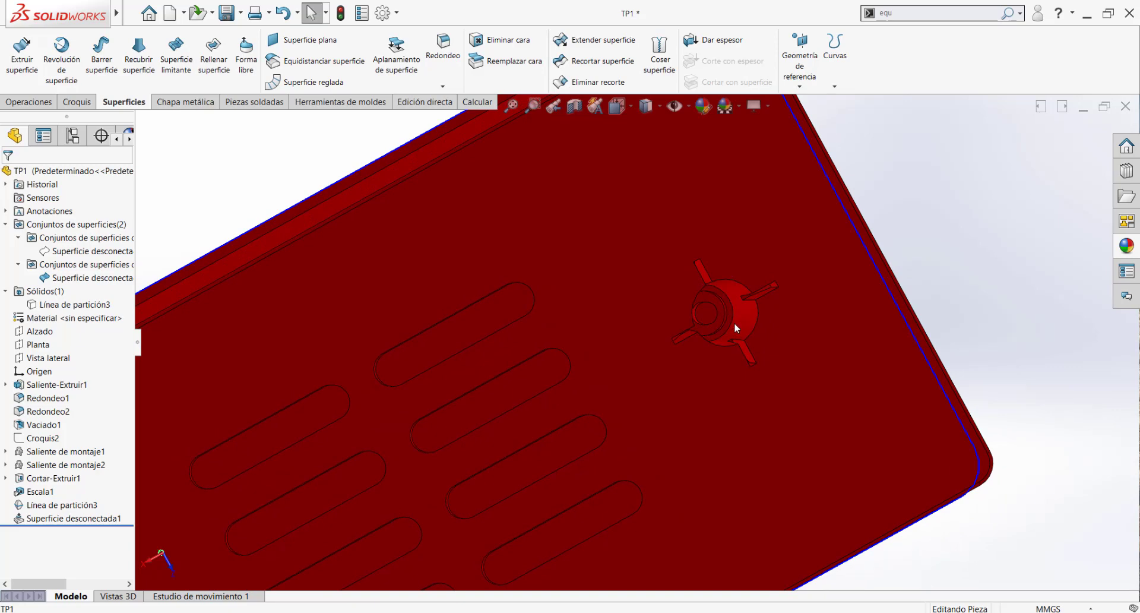
scroll(719, 323, up, 5)
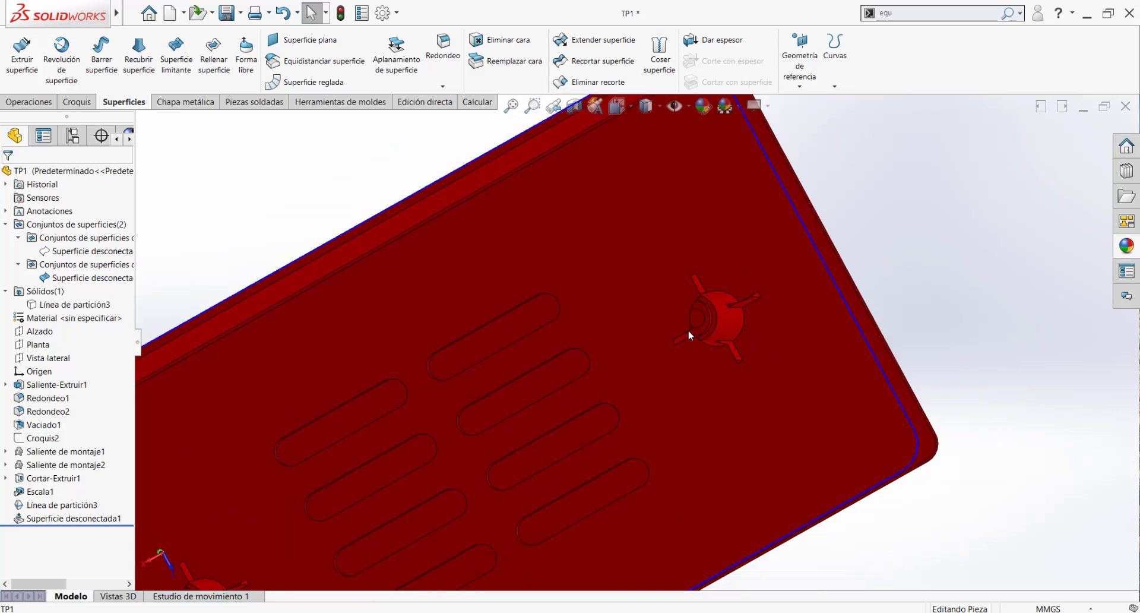
scroll(619, 331, up, 5)
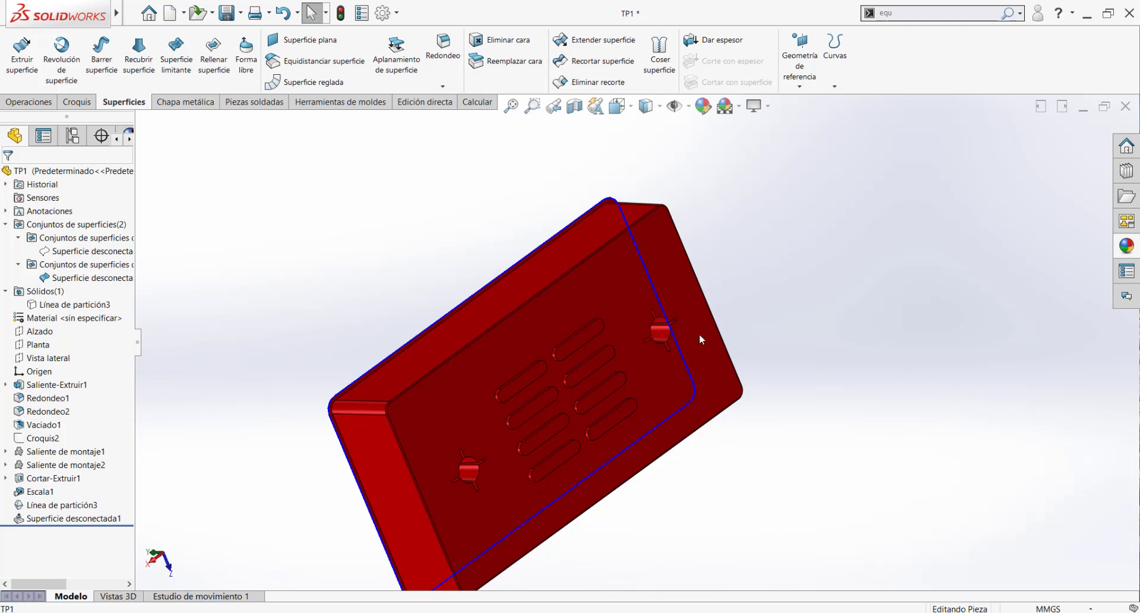
scroll(659, 334, down, 2)
scroll(643, 338, up, 4)
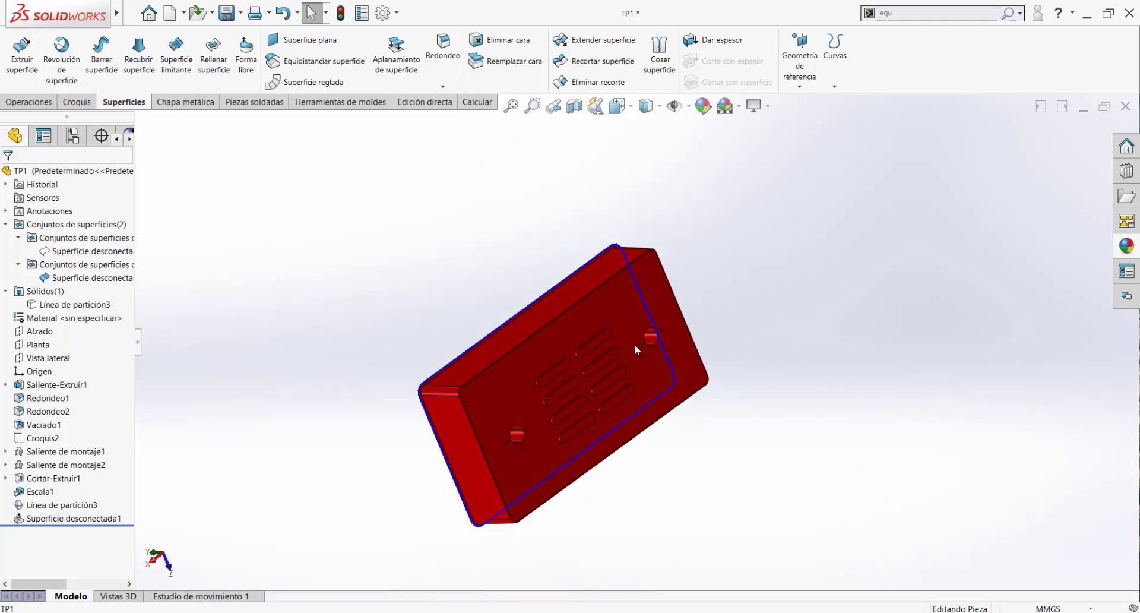
middle_drag(642, 356, 609, 371)
scroll(603, 374, down, 3)
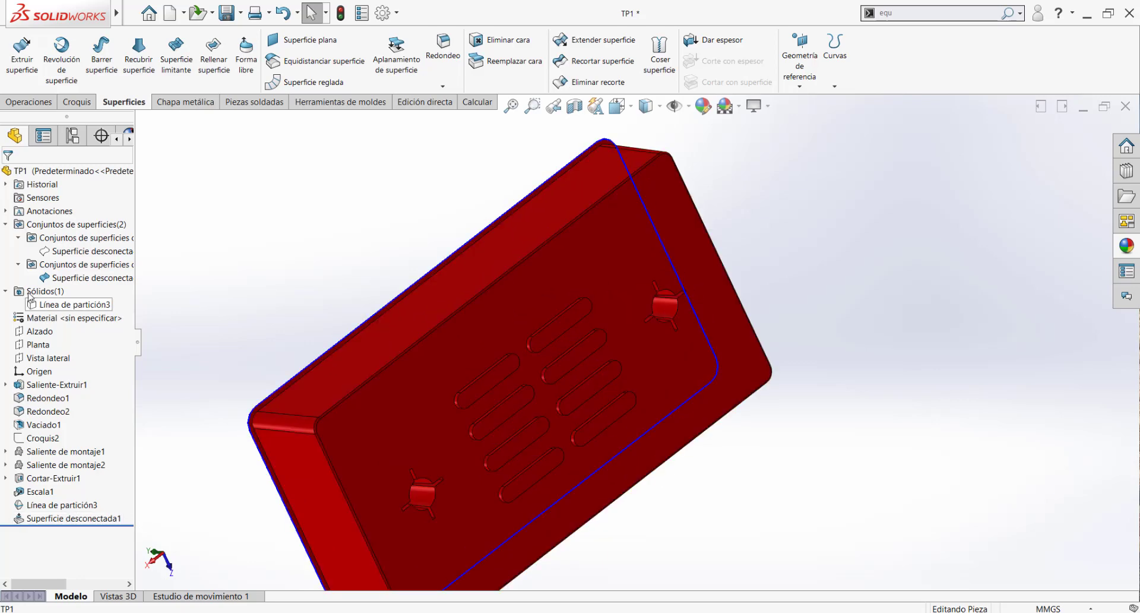
Show the cavity surface body again together with the core surface body.
click(61, 250)
click(68, 237)
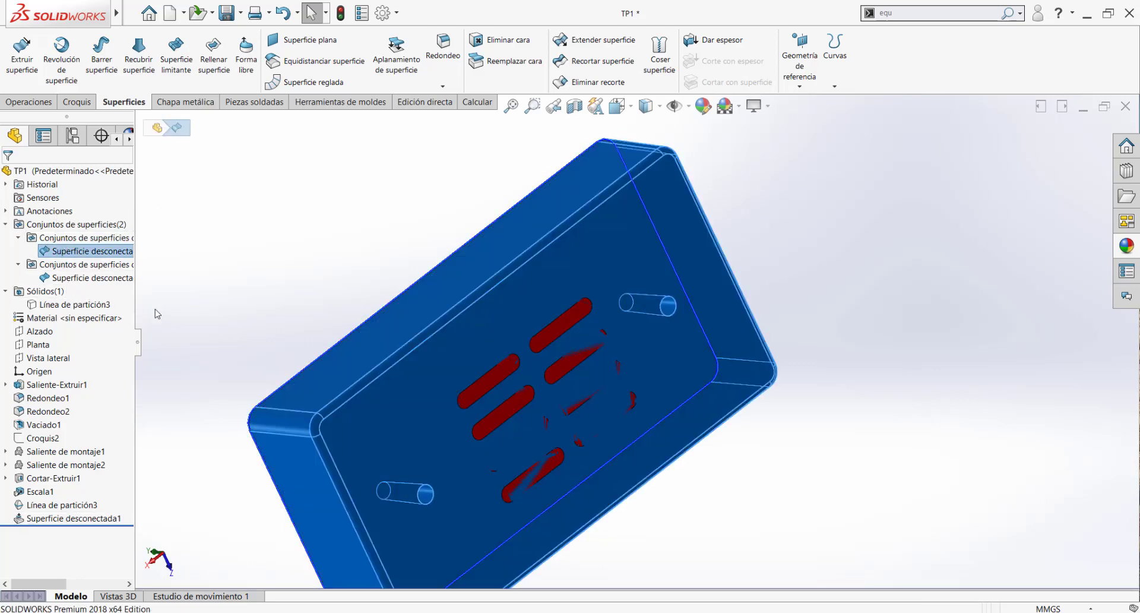
scroll(359, 338, up, 2)
click(343, 322)
Examine the core and cavity surfaces together from the open side, checking where they overlap at the slots and meet along the rim.
middle_drag(418, 343, 516, 310)
scroll(503, 326, down, 4)
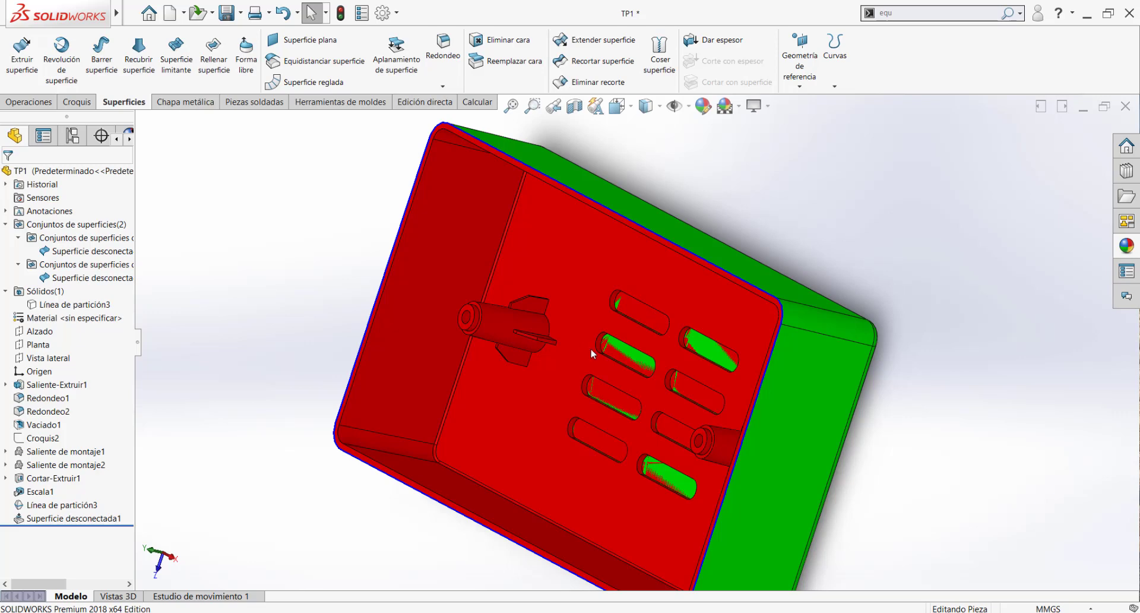
scroll(705, 350, down, 5)
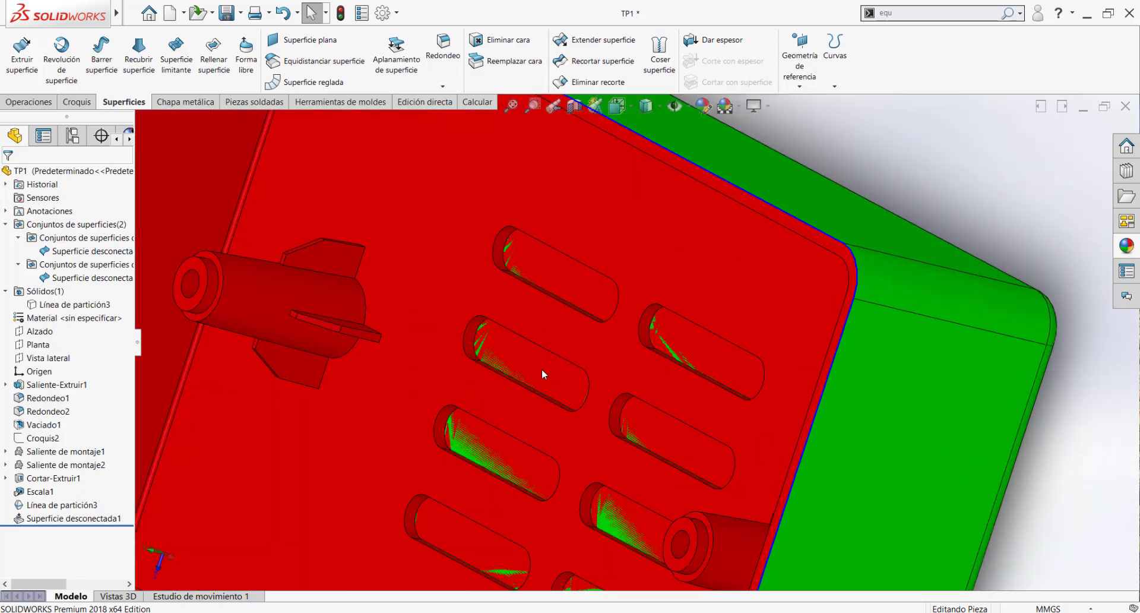
scroll(554, 369, up, 8)
middle_drag(553, 369, 615, 393)
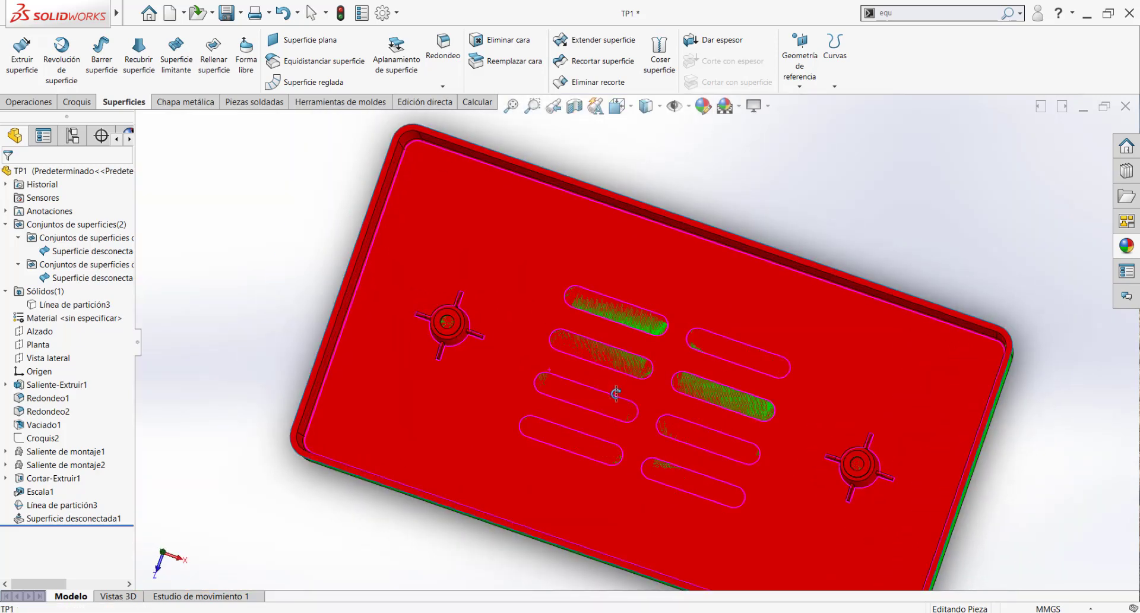
middle_drag(577, 321, 588, 300)
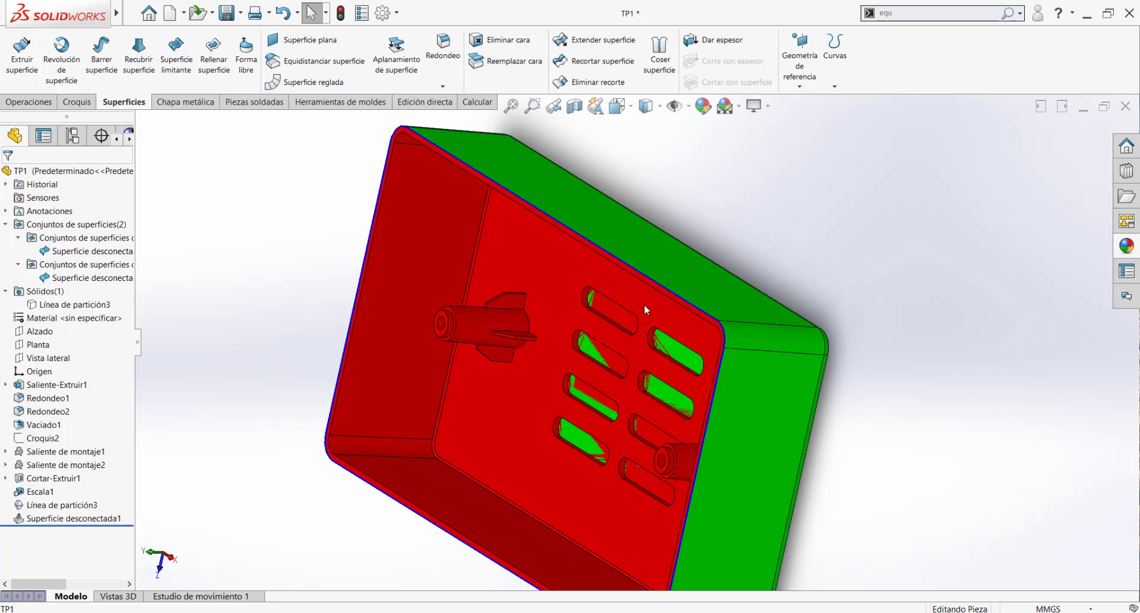
scroll(641, 305, up, 3)
scroll(649, 345, down, 2)
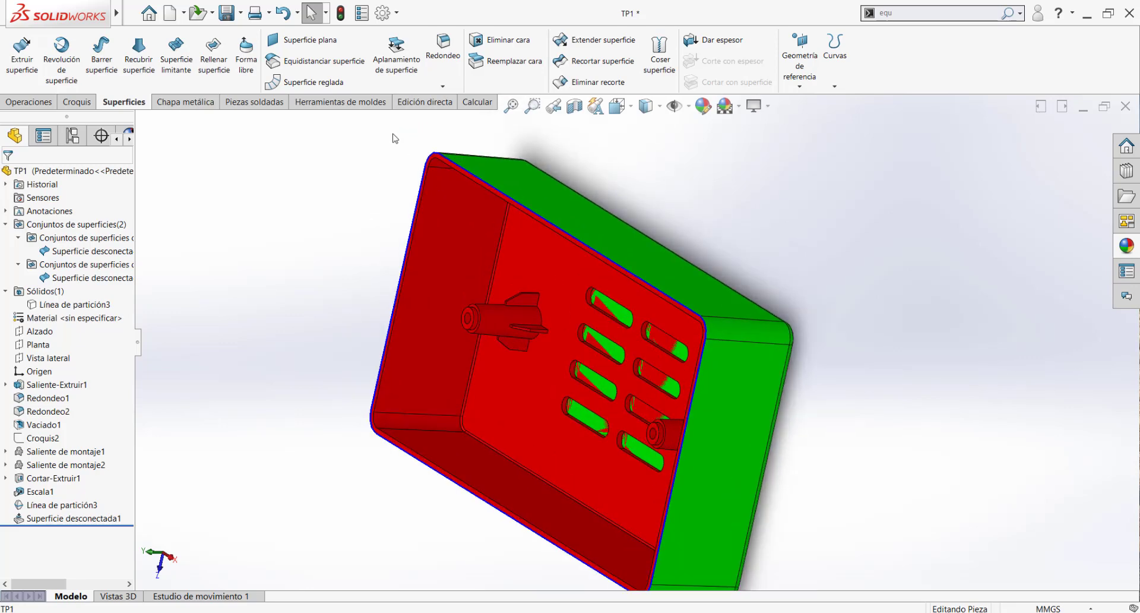
Start a parting surface (Superficie de separación) from Línea de partición3, perpendicular to the pull direction, and view its preview in isometric.
click(341, 101)
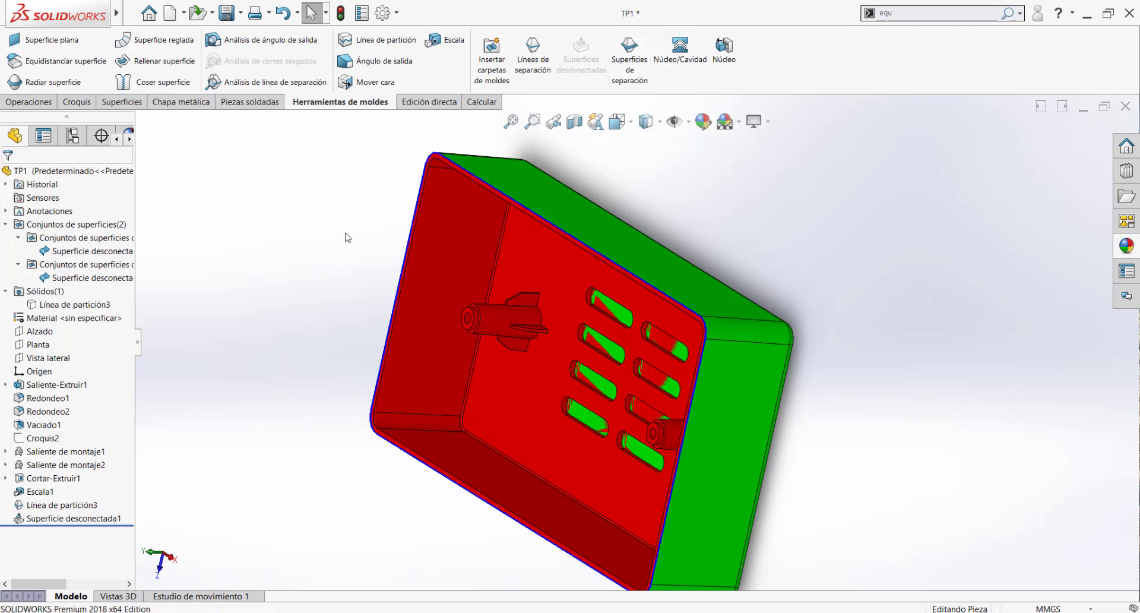
key(ctrl+7)
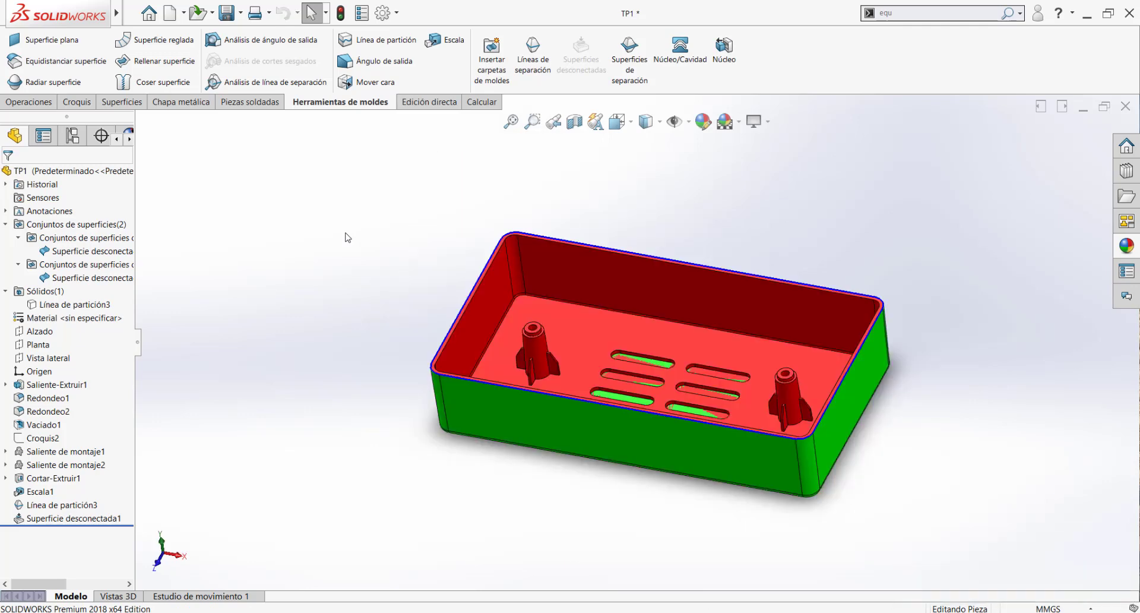
click(630, 57)
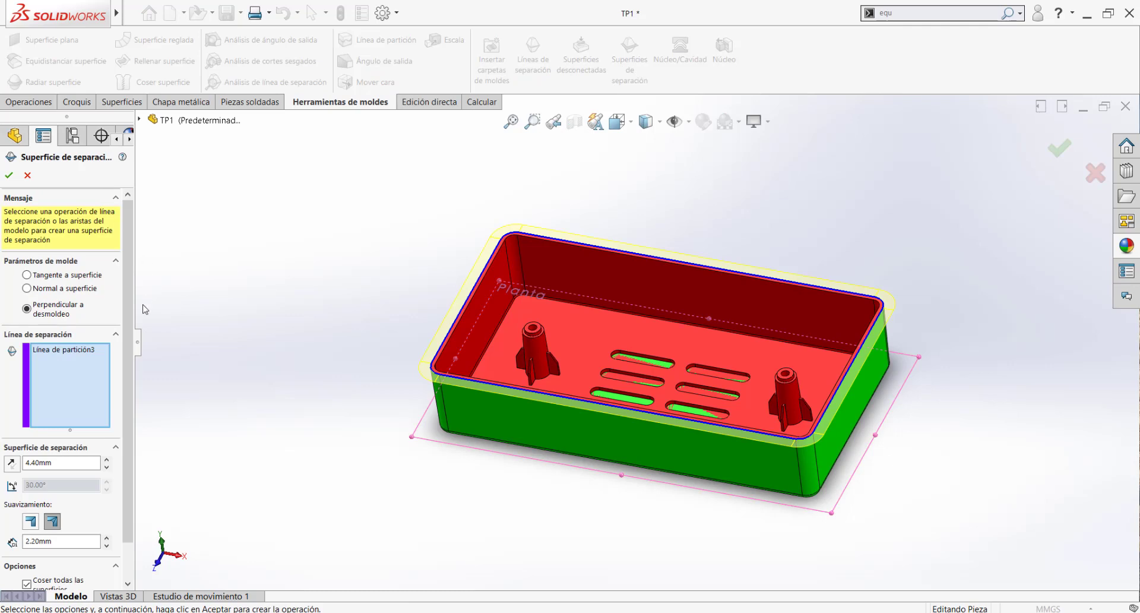
scroll(642, 319, down, 3)
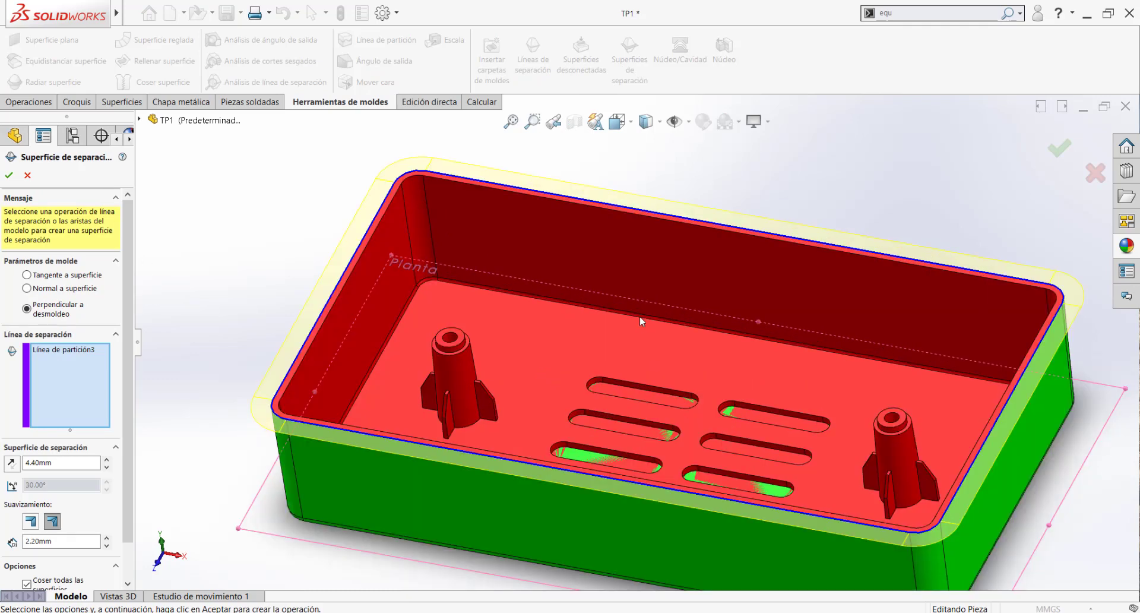
scroll(525, 311, up, 3)
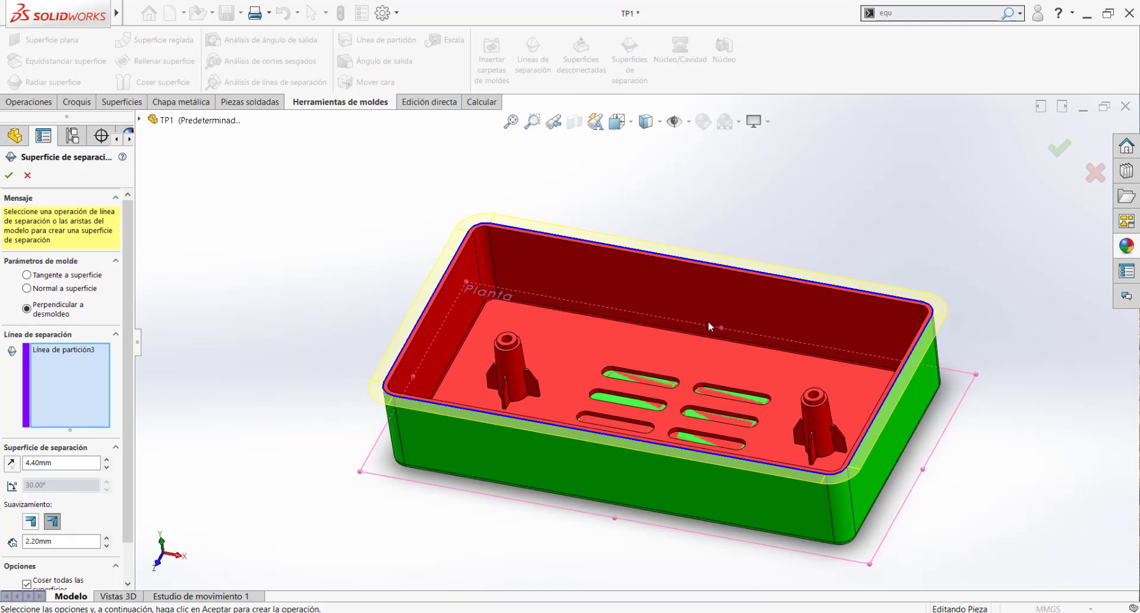
scroll(807, 341, up, 2)
scroll(819, 343, down, 2)
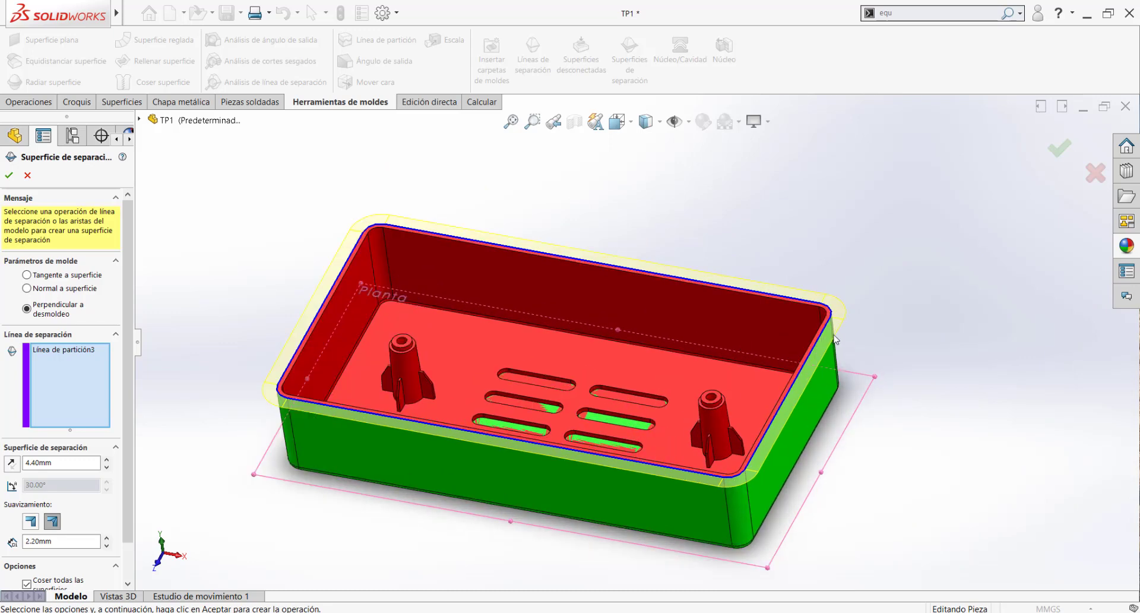
Check the parting surface settings and locate the selected Línea de partición3 in the part's feature tree.
drag(127, 380, 126, 412)
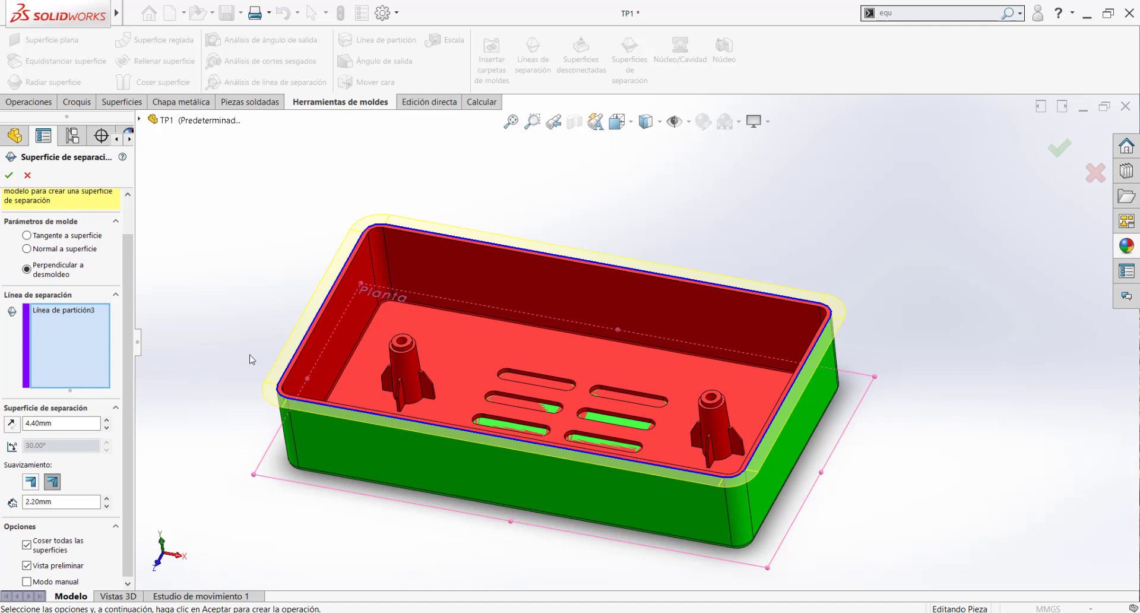
click(77, 312)
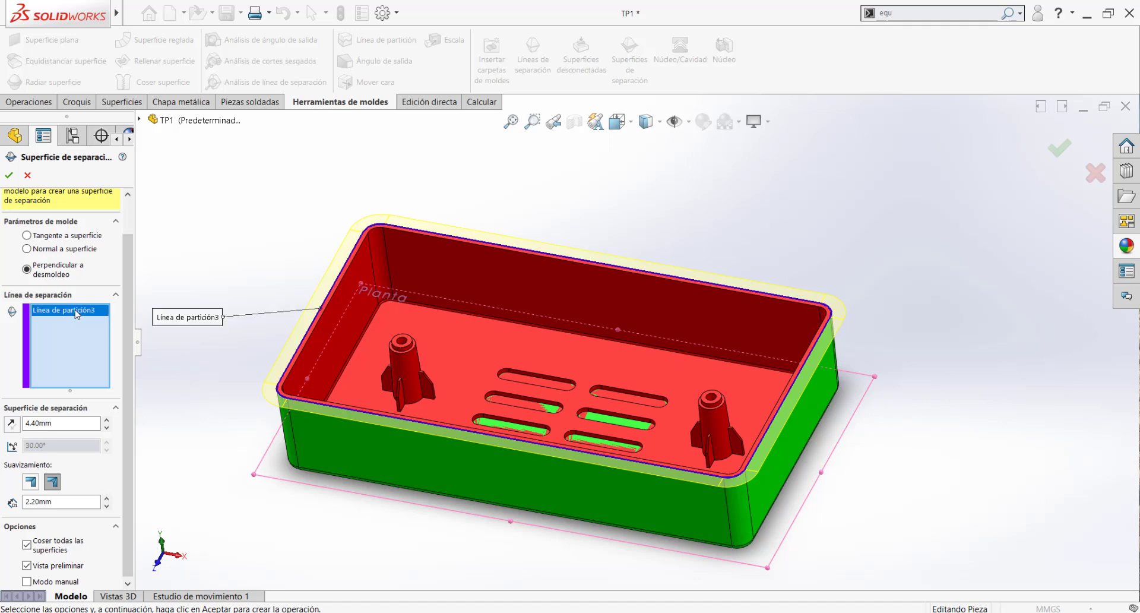
click(140, 119)
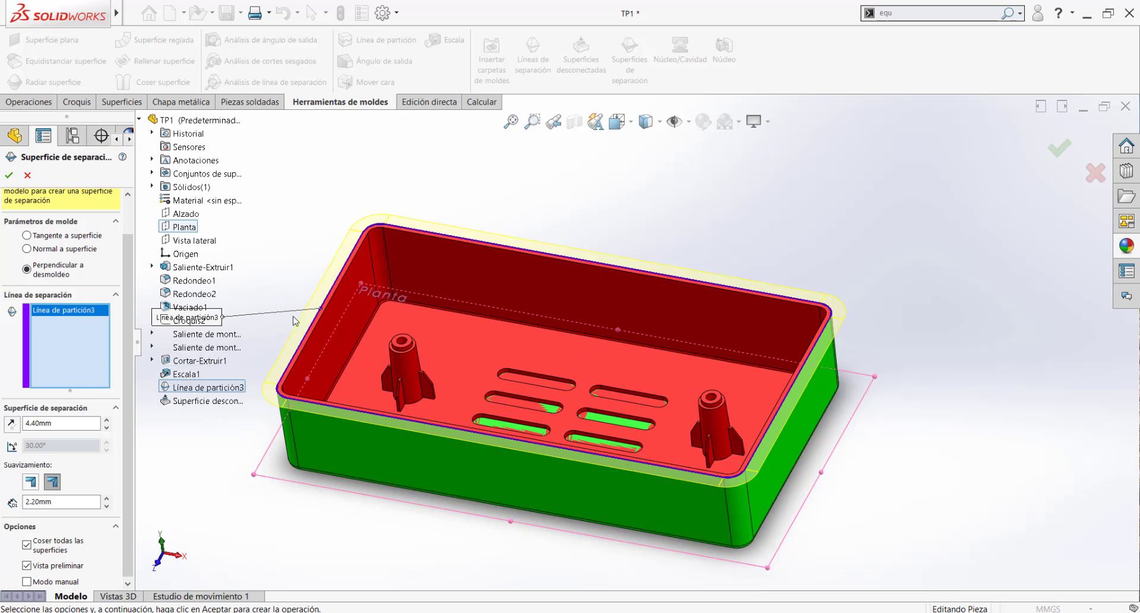
Examine the previewed parting surface along the box rim, comparing how it extends outward at the different corners.
scroll(345, 337, down, 3)
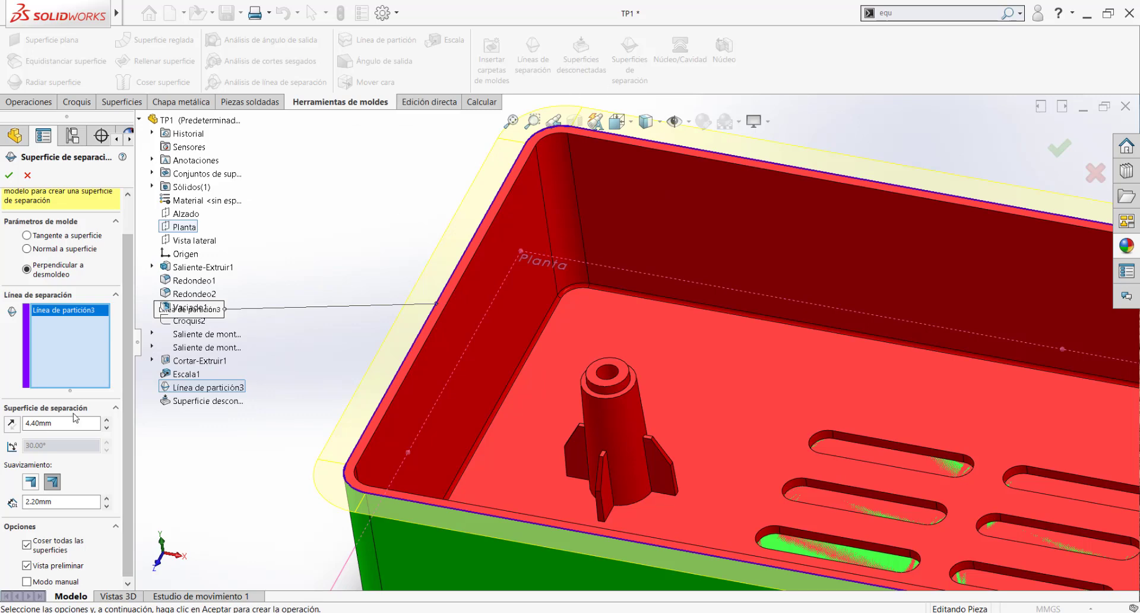
scroll(389, 480, down, 3)
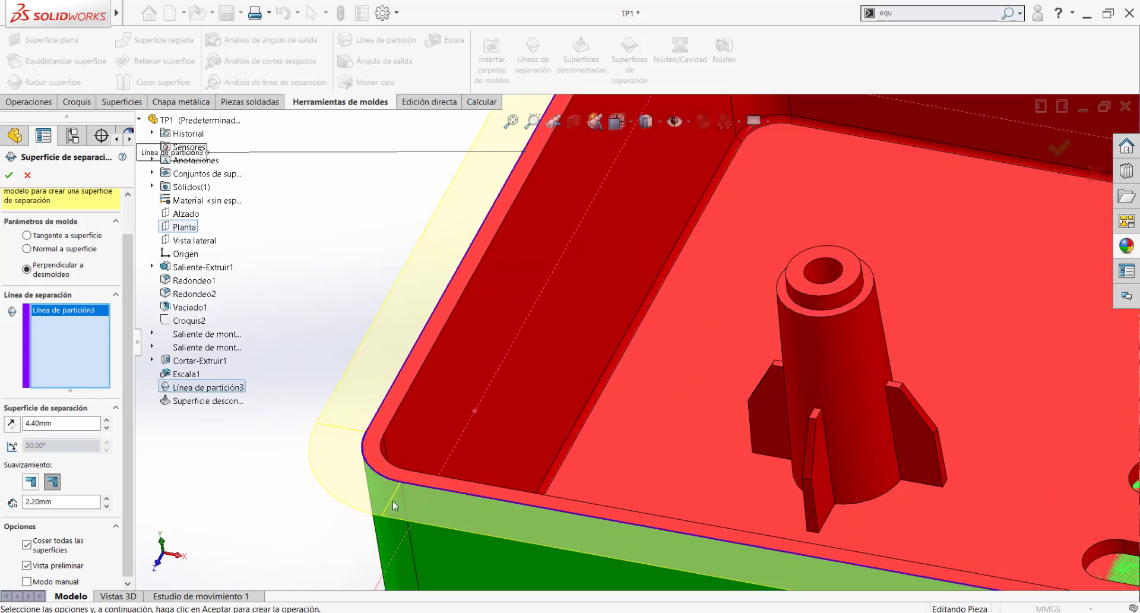
scroll(376, 399, up, 6)
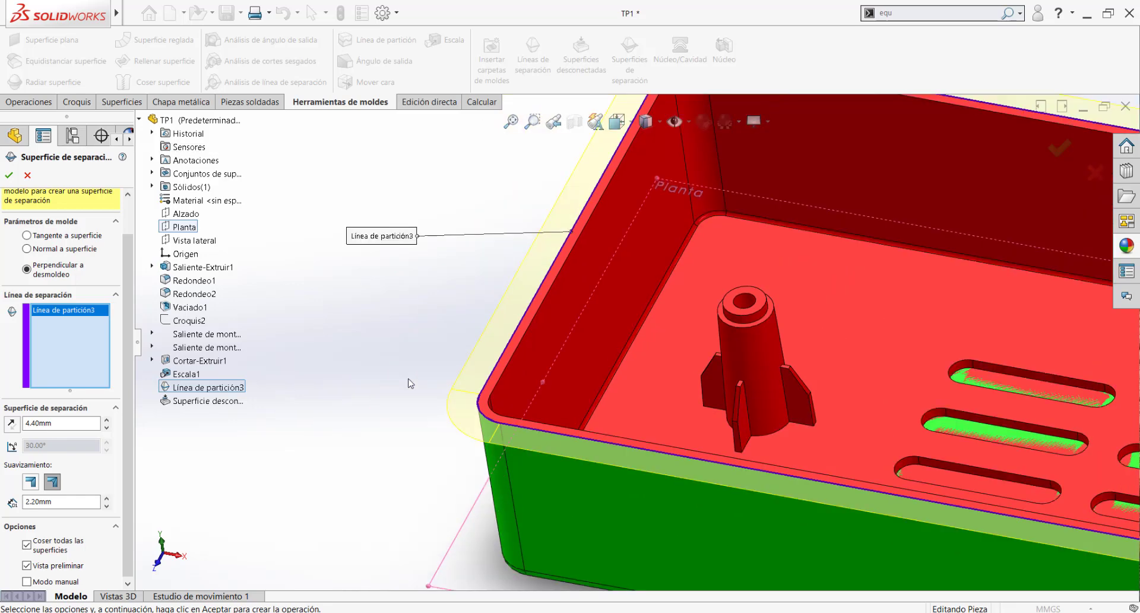
scroll(914, 362, down, 5)
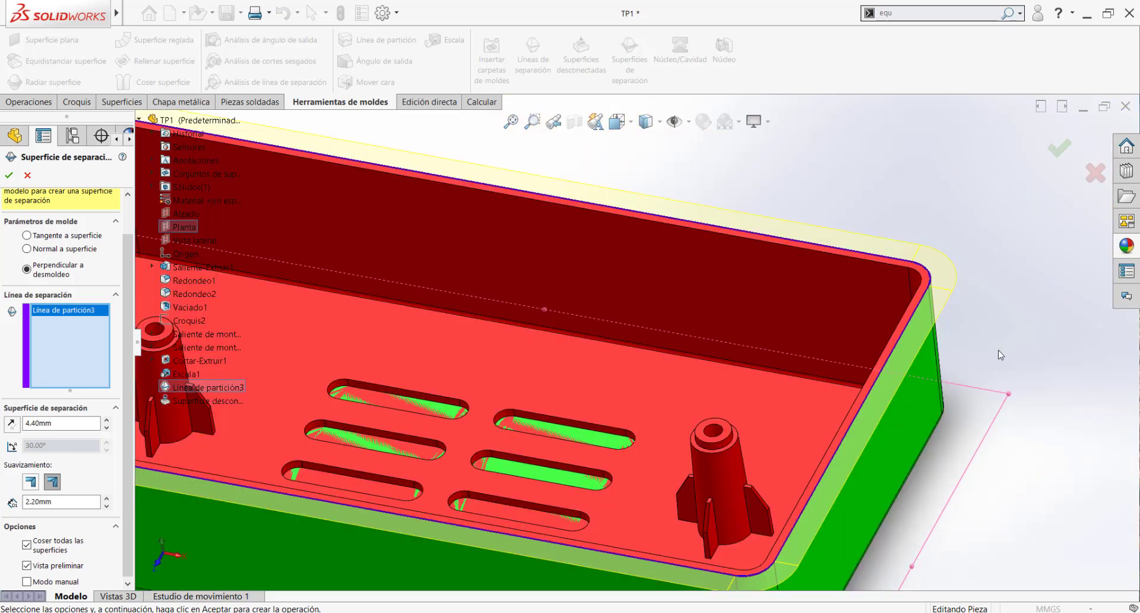
scroll(759, 353, up, 6)
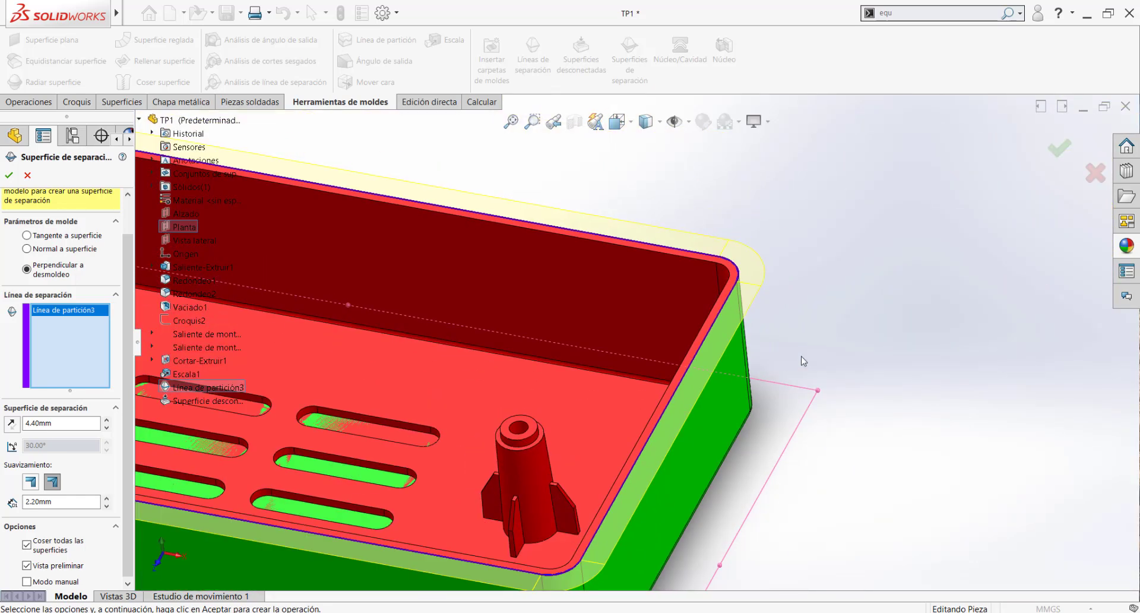
scroll(600, 473, down, 3)
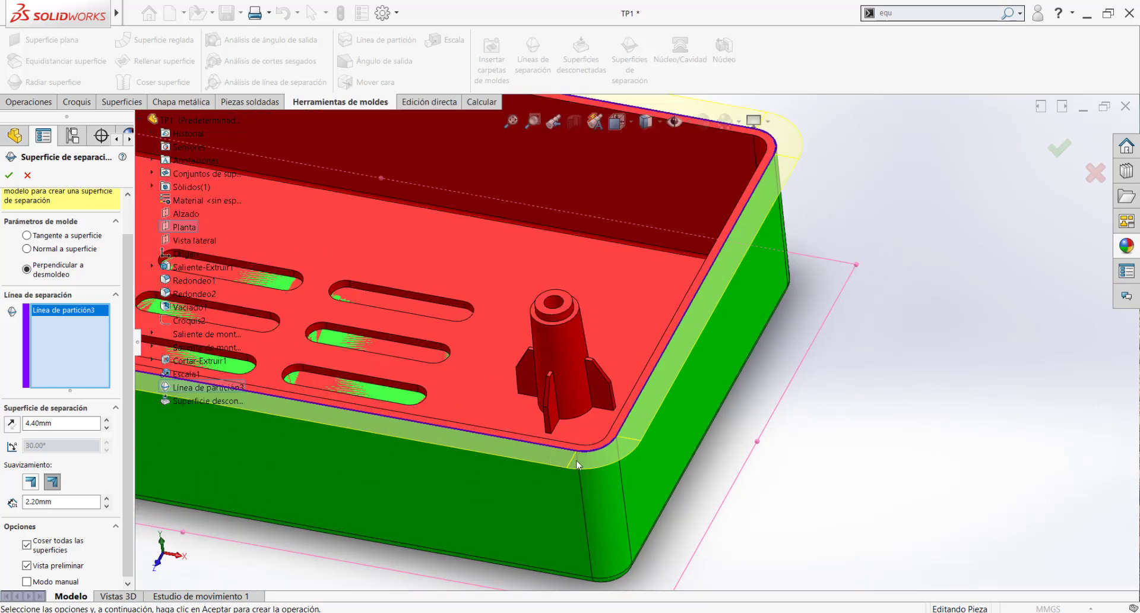
scroll(668, 383, up, 3)
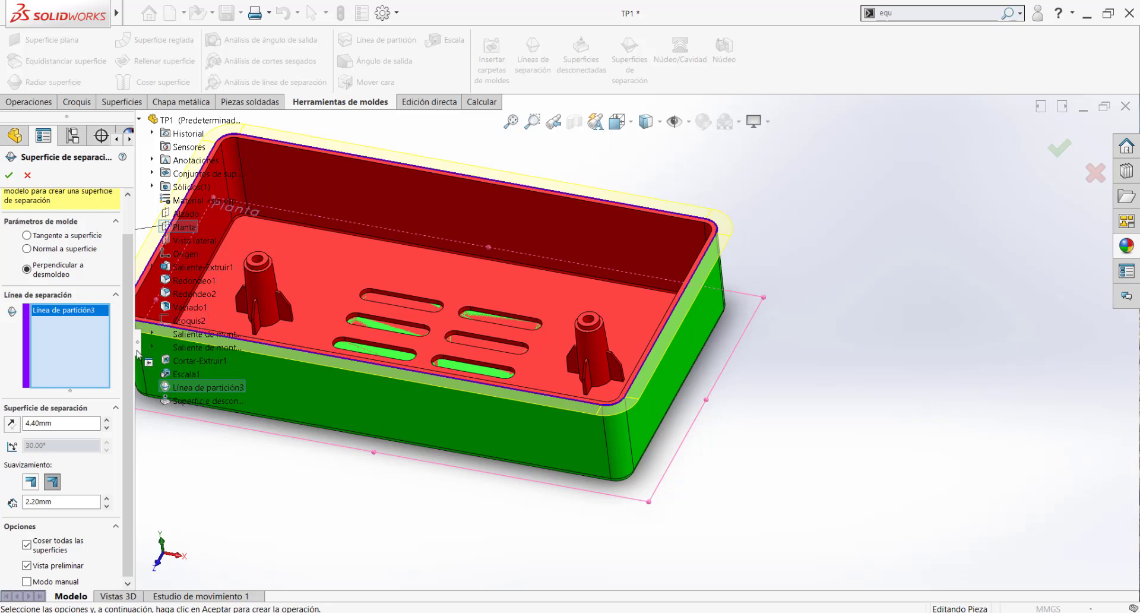
scroll(305, 427, up, 2)
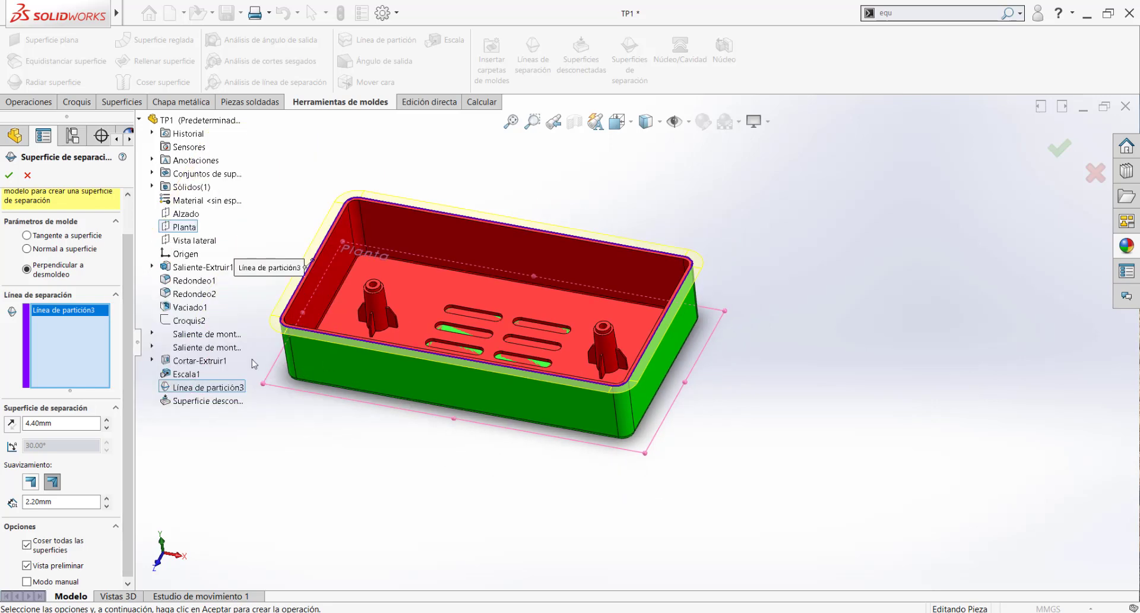
scroll(318, 314, up, 1)
scroll(416, 333, down, 3)
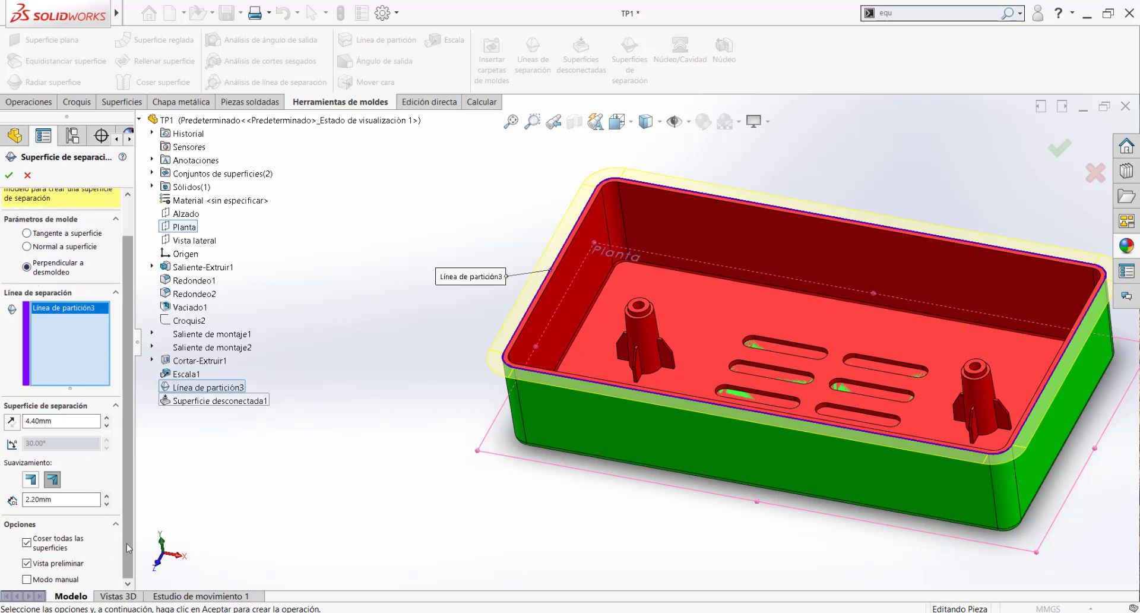
Turn the parting surface preview (Vista preliminar) off and back on to compare the rim with and without it.
scroll(532, 380, down, 3)
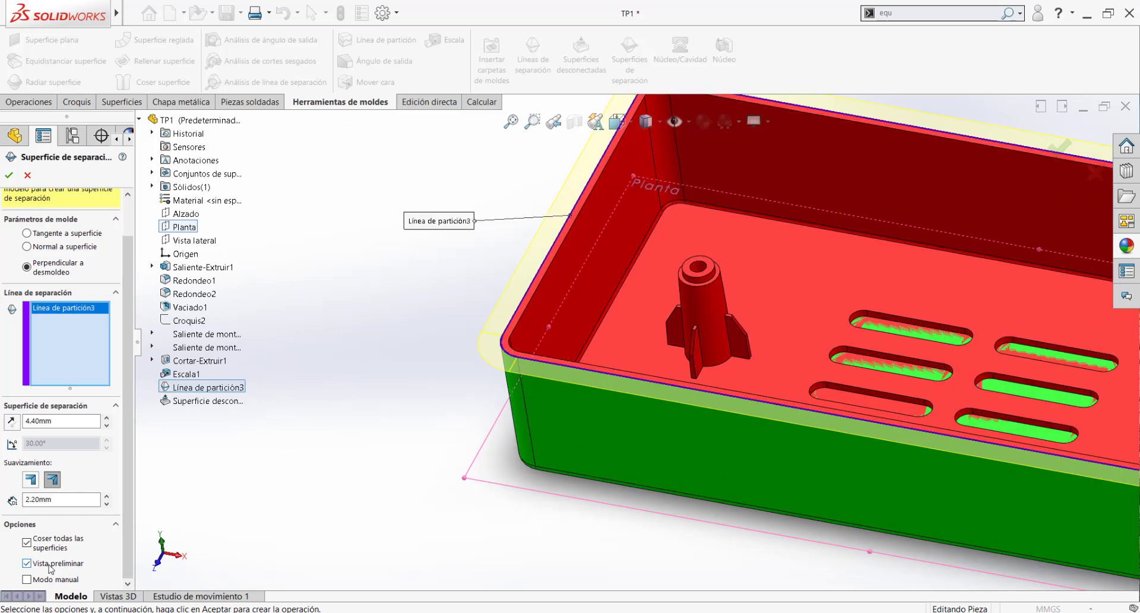
click(27, 563)
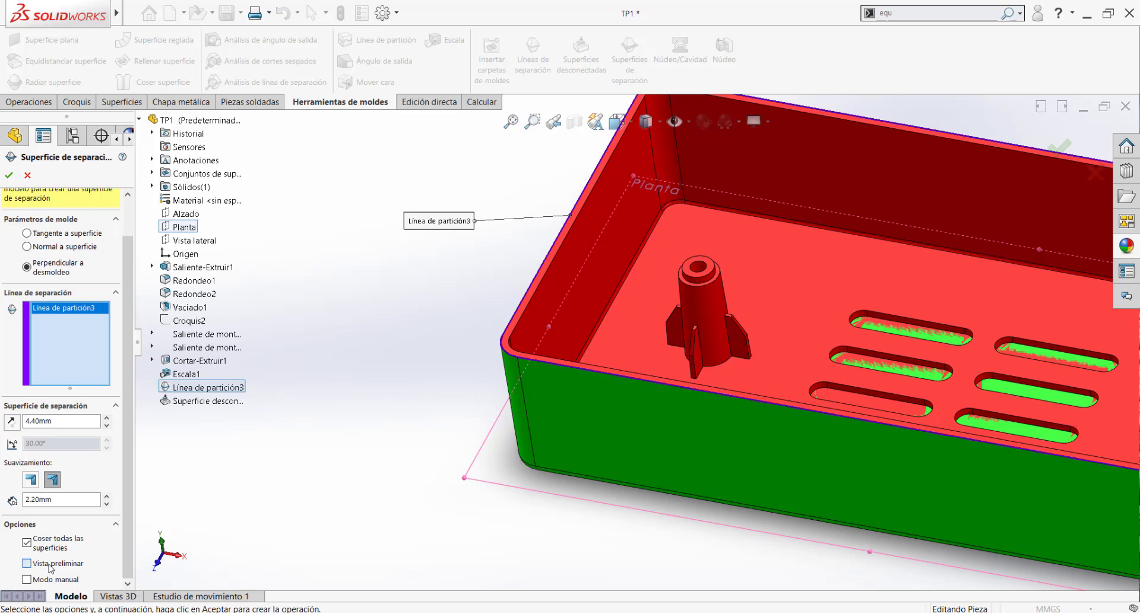
click(50, 566)
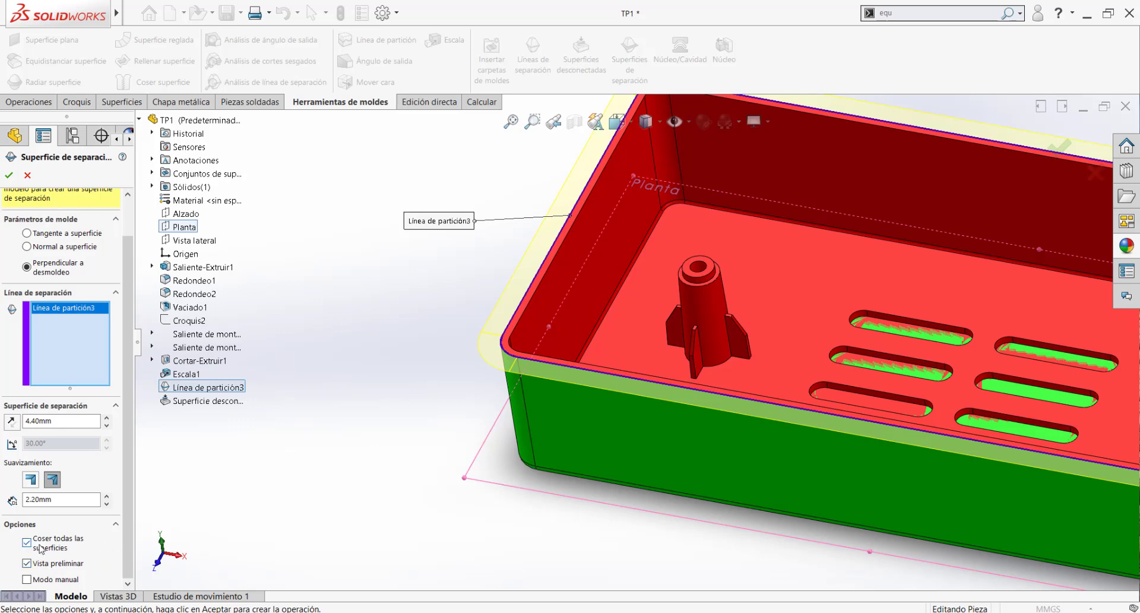
Examine the parting surface preview closely at the rounded rim corners, checking the transition between the straight and corner segments.
scroll(558, 316, down, 5)
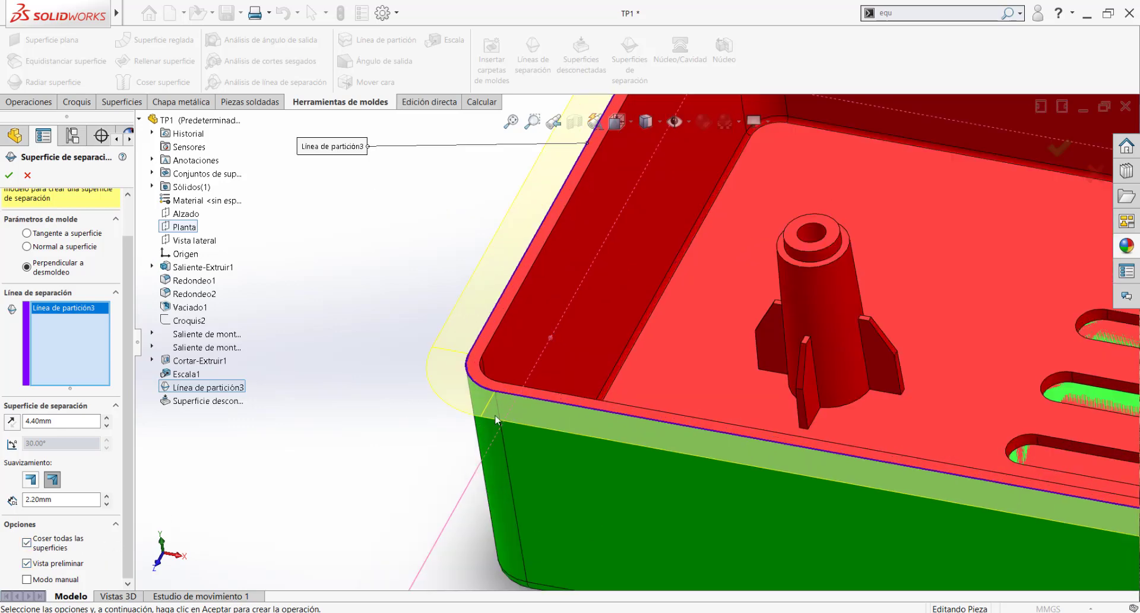
scroll(407, 304, up, 3)
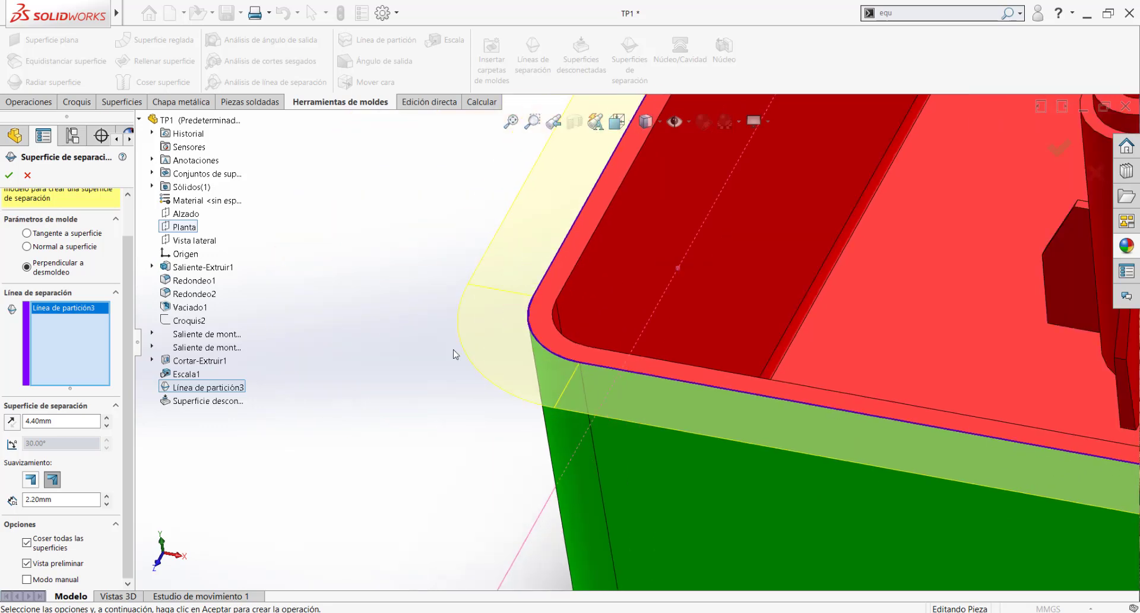
scroll(524, 336, down, 2)
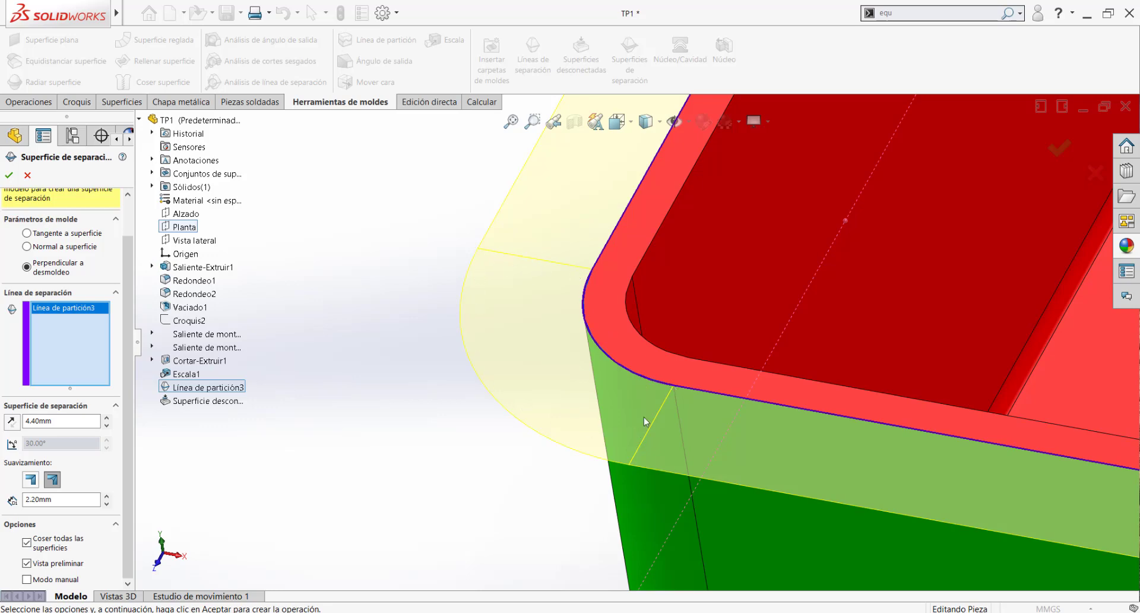
scroll(713, 438, up, 5)
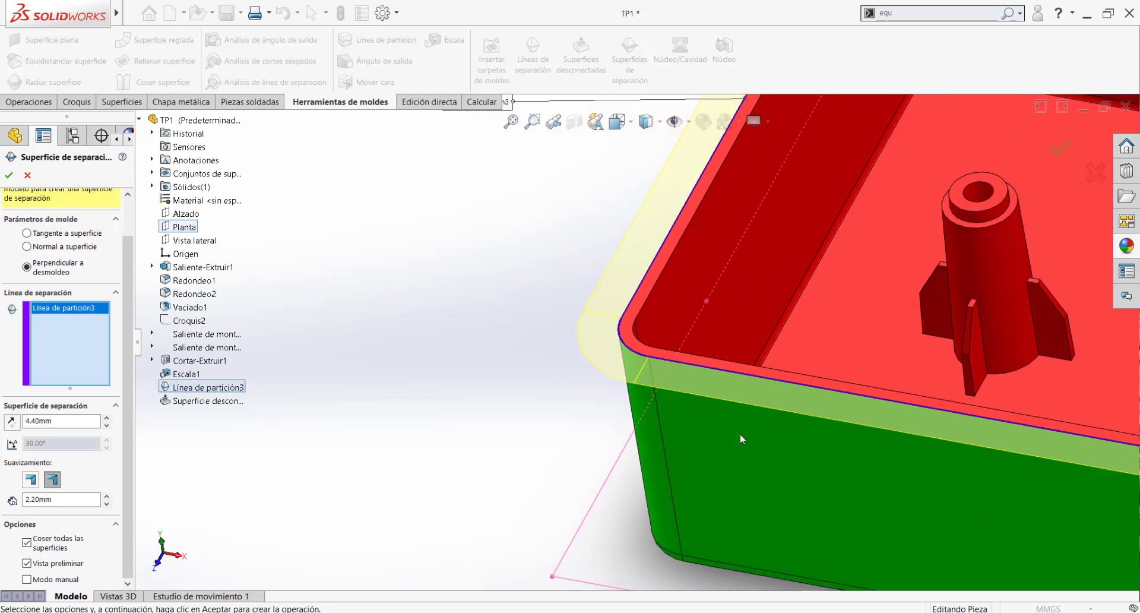
scroll(851, 356, down, 3)
scroll(725, 349, up, 3)
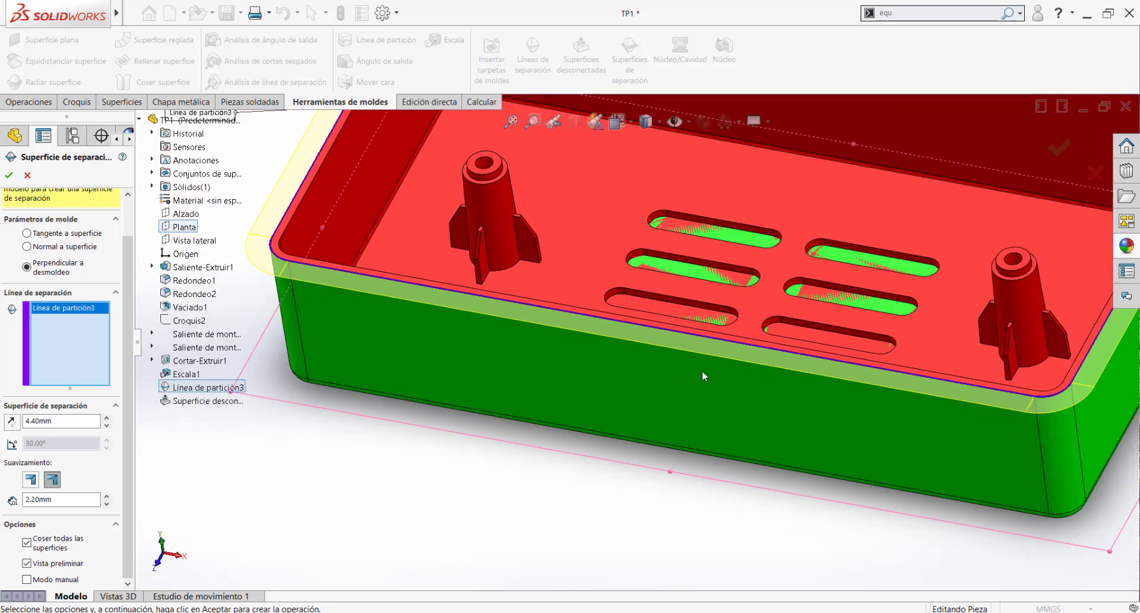
scroll(702, 375, up, 5)
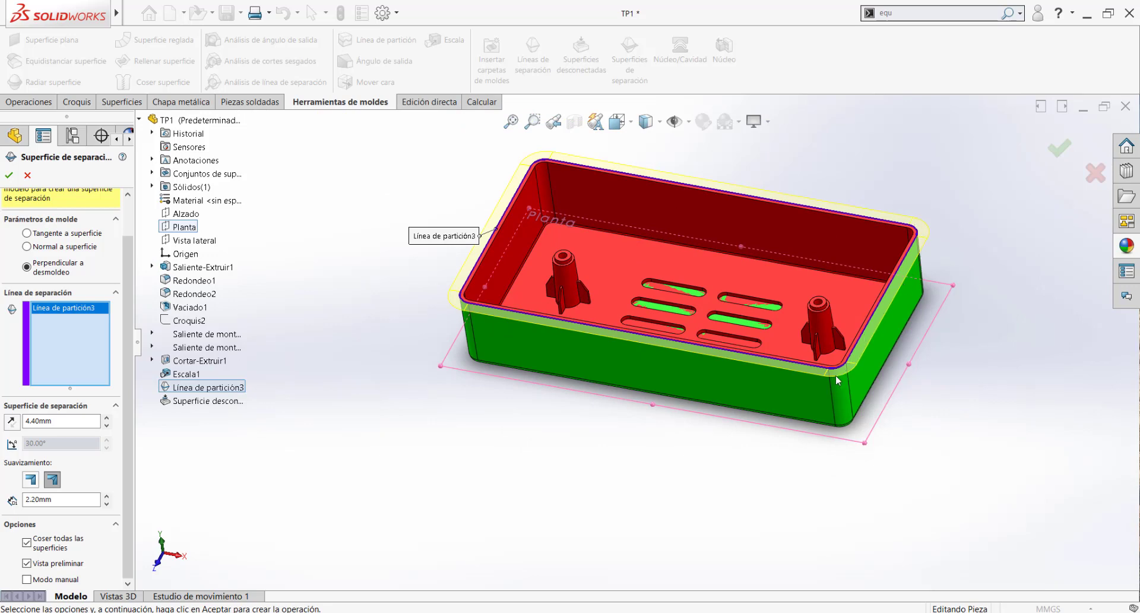
scroll(500, 322, down, 6)
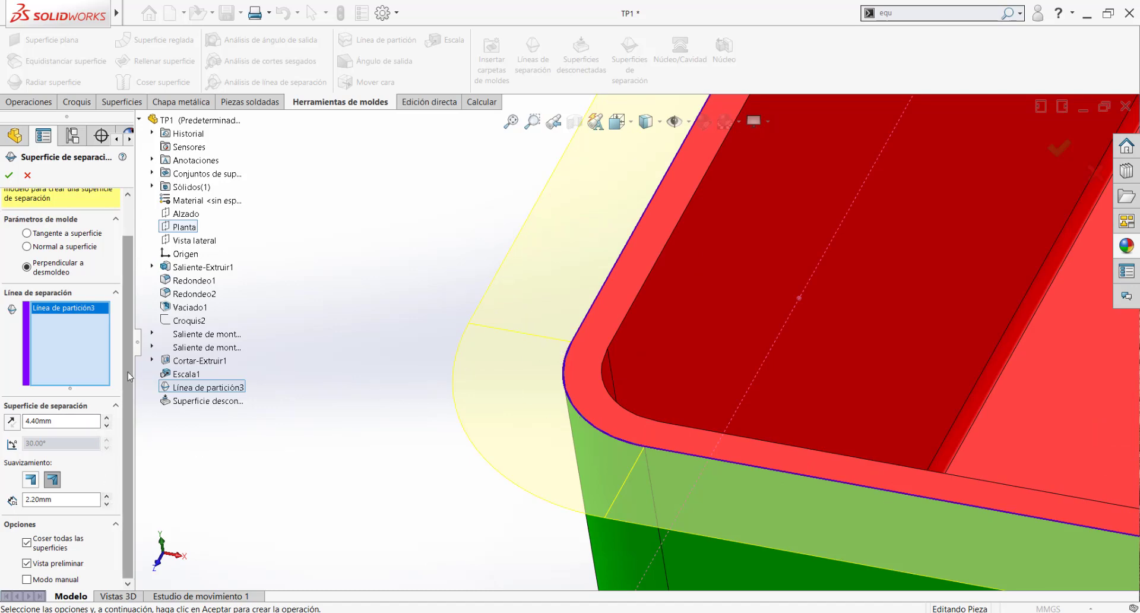
scroll(134, 339, up, 2)
scroll(136, 337, down, 2)
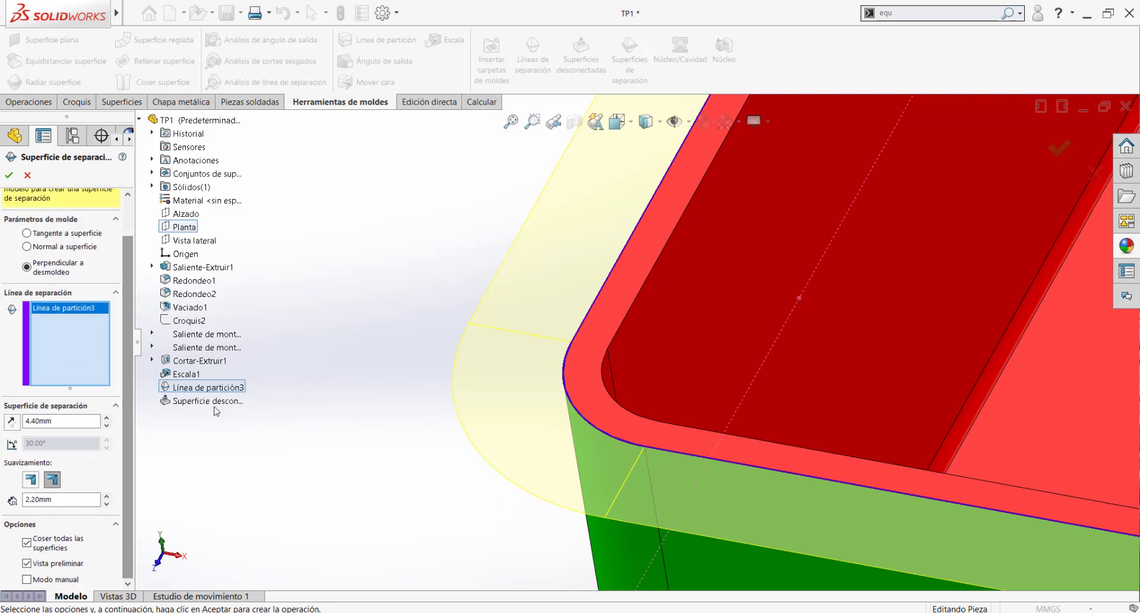
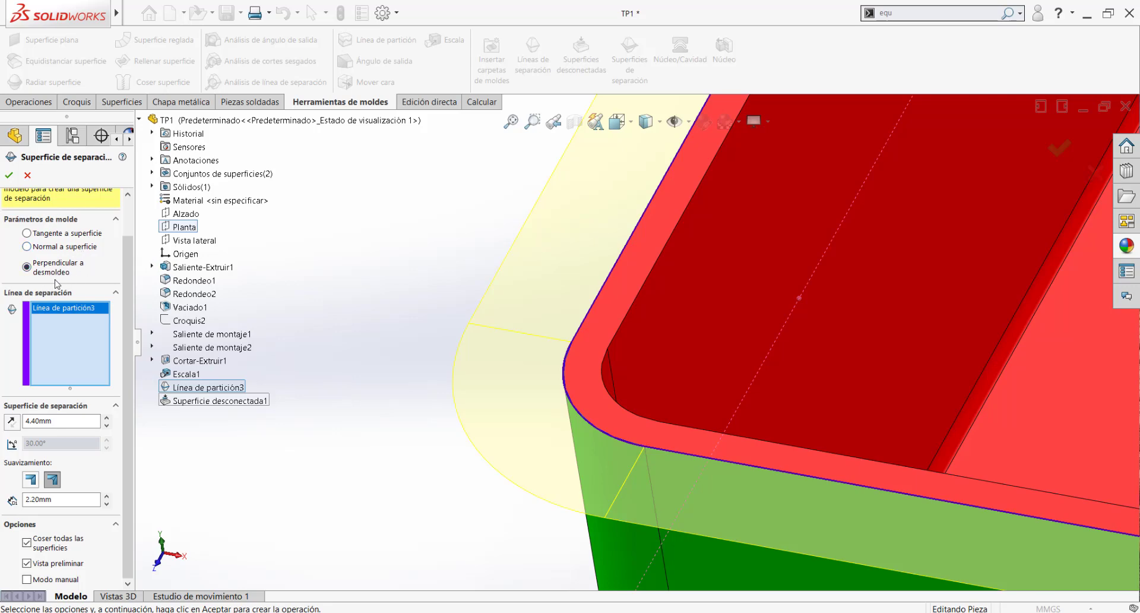
View the box from the front and examine edge-on how the parting surface preview leaves the rim perpendicular to the pull direction.
scroll(429, 373, up, 10)
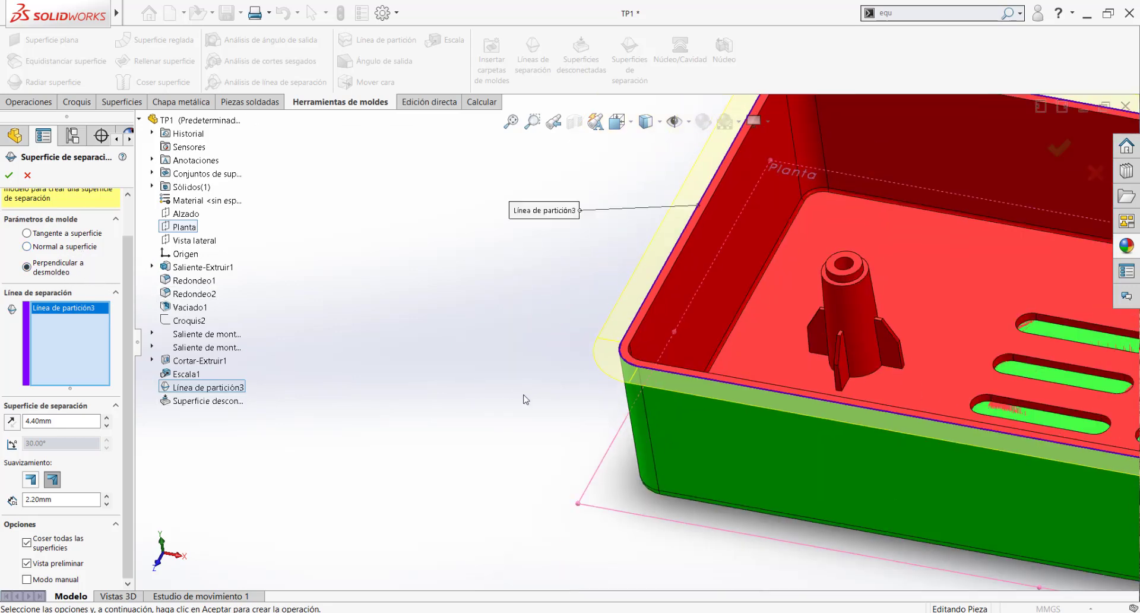
key(space)
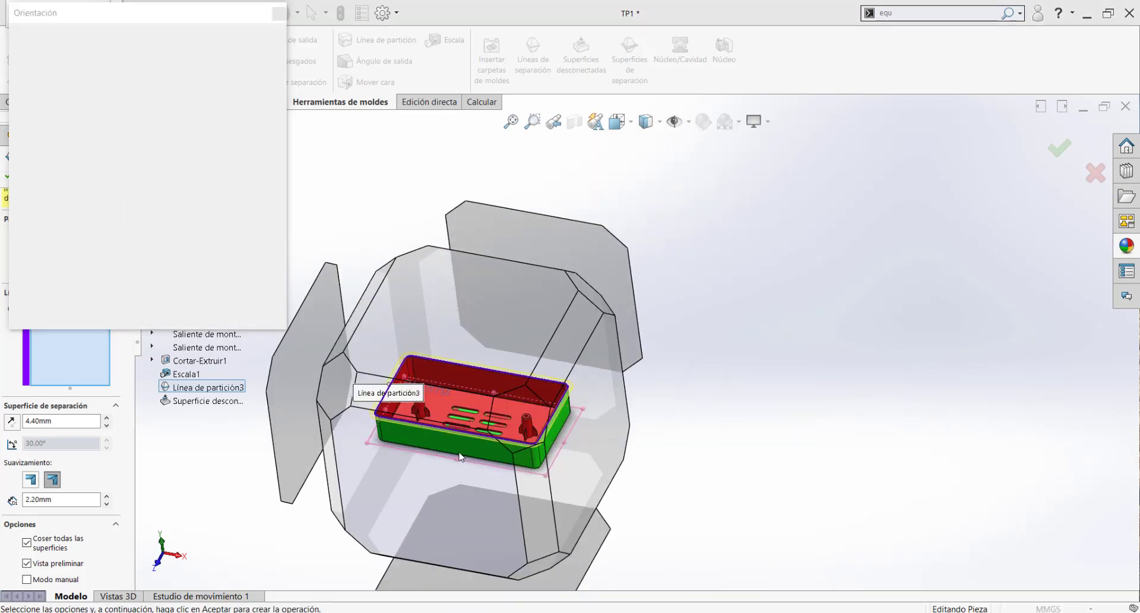
key(ctrl+1)
scroll(646, 291, down, 2)
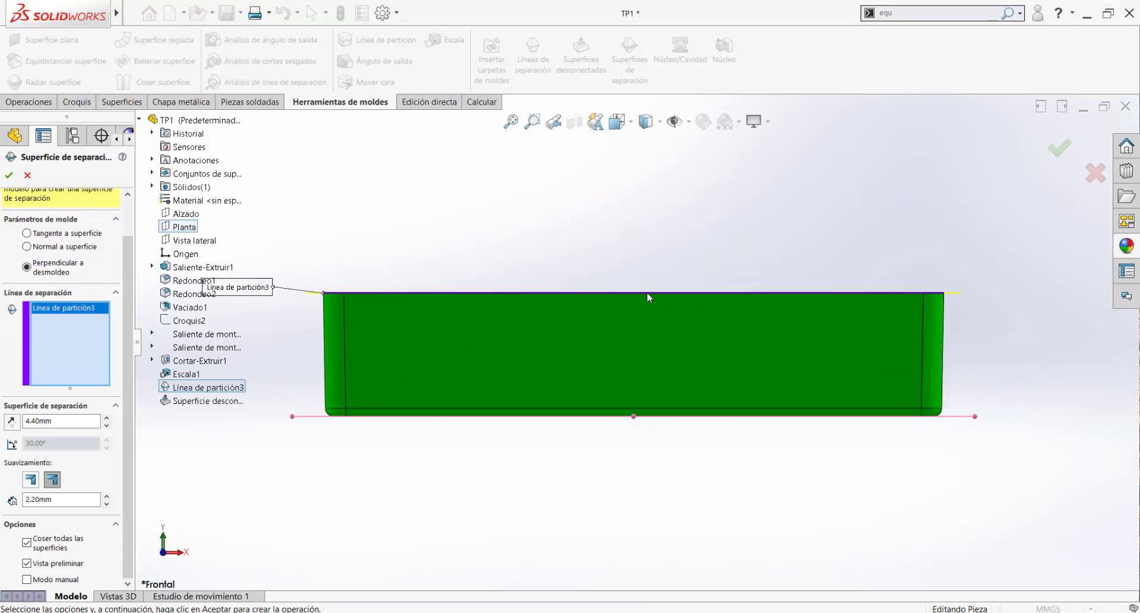
scroll(344, 248, down, 2)
scroll(359, 264, down, 2)
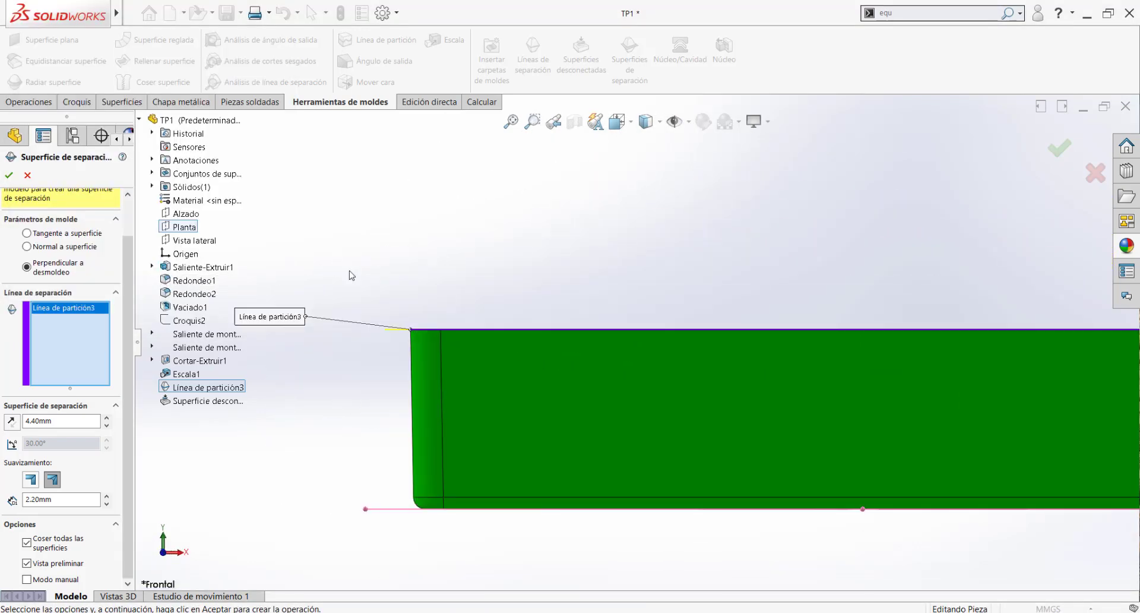
scroll(441, 334, down, 4)
scroll(475, 333, up, 2)
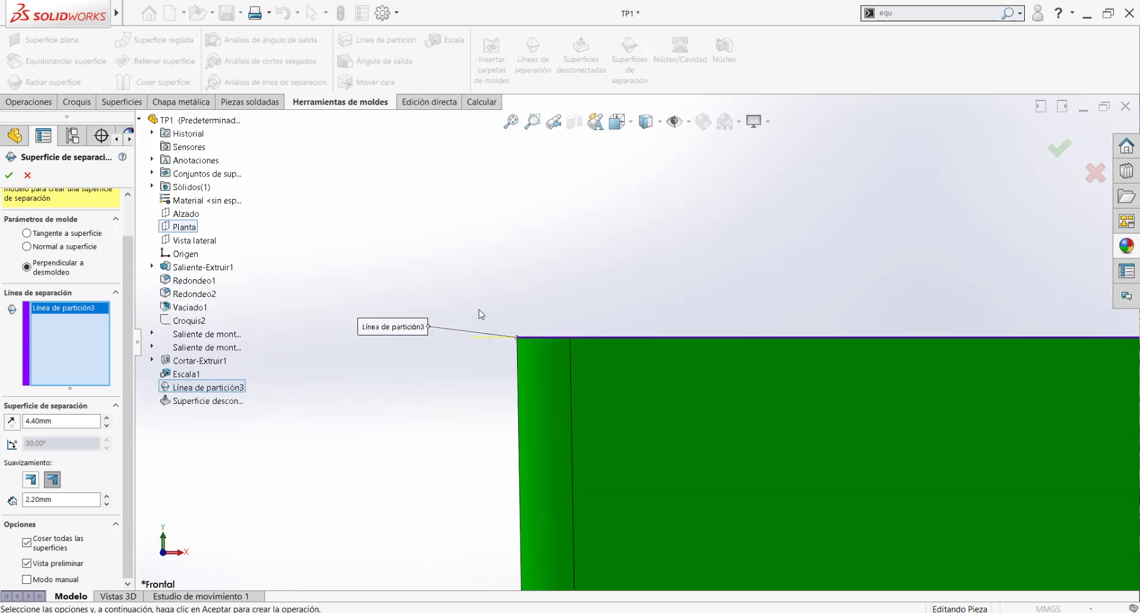
scroll(724, 323, up, 5)
scroll(829, 356, down, 2)
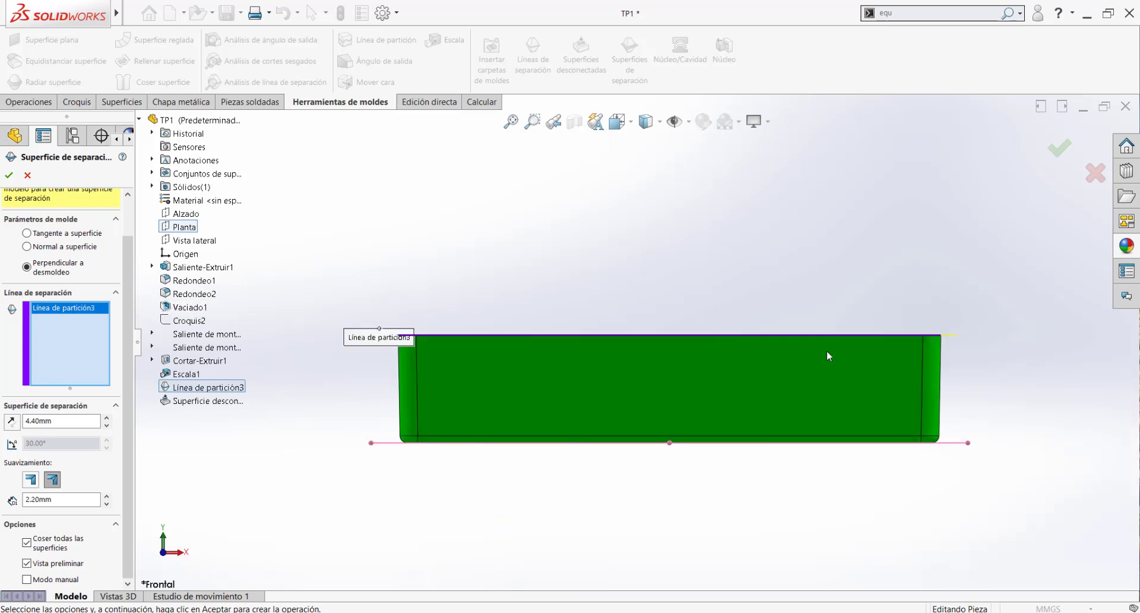
scroll(449, 328, down, 5)
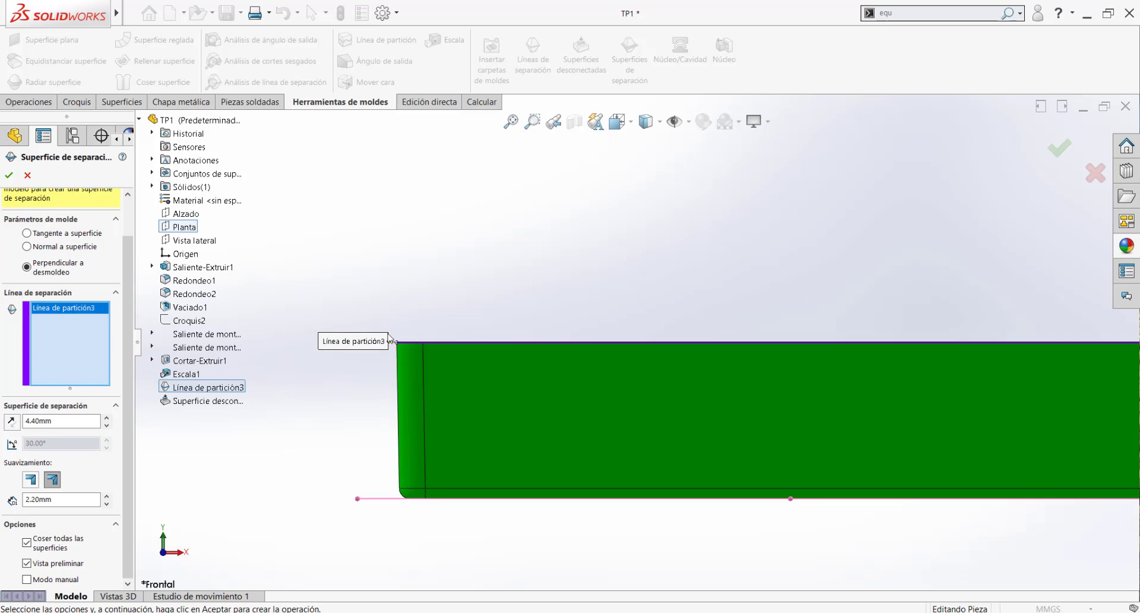
scroll(507, 351, down, 2)
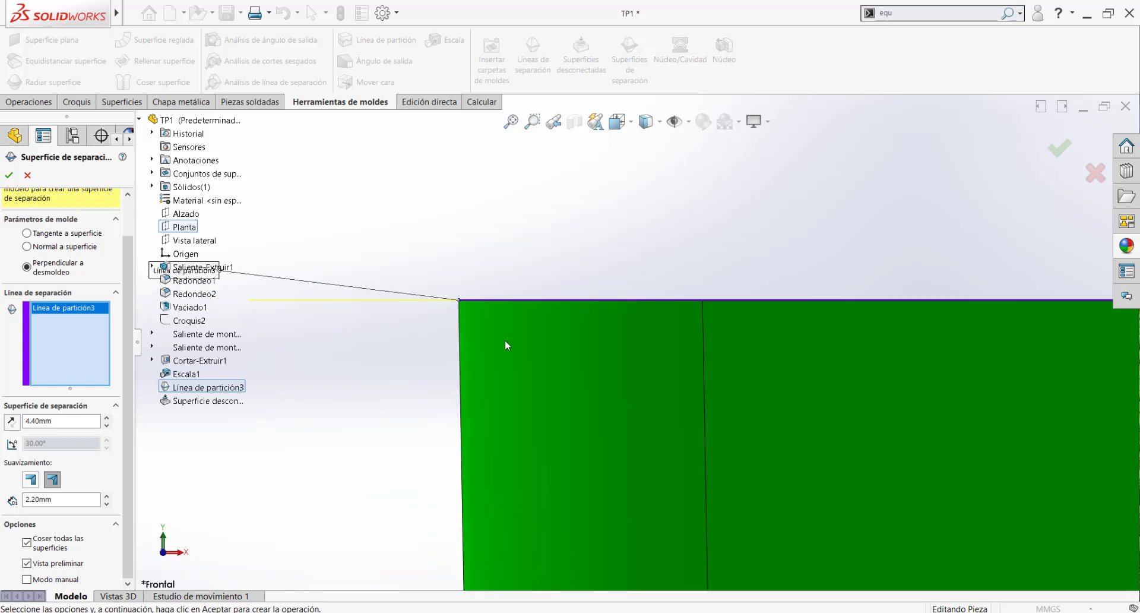
scroll(504, 339, up, 3)
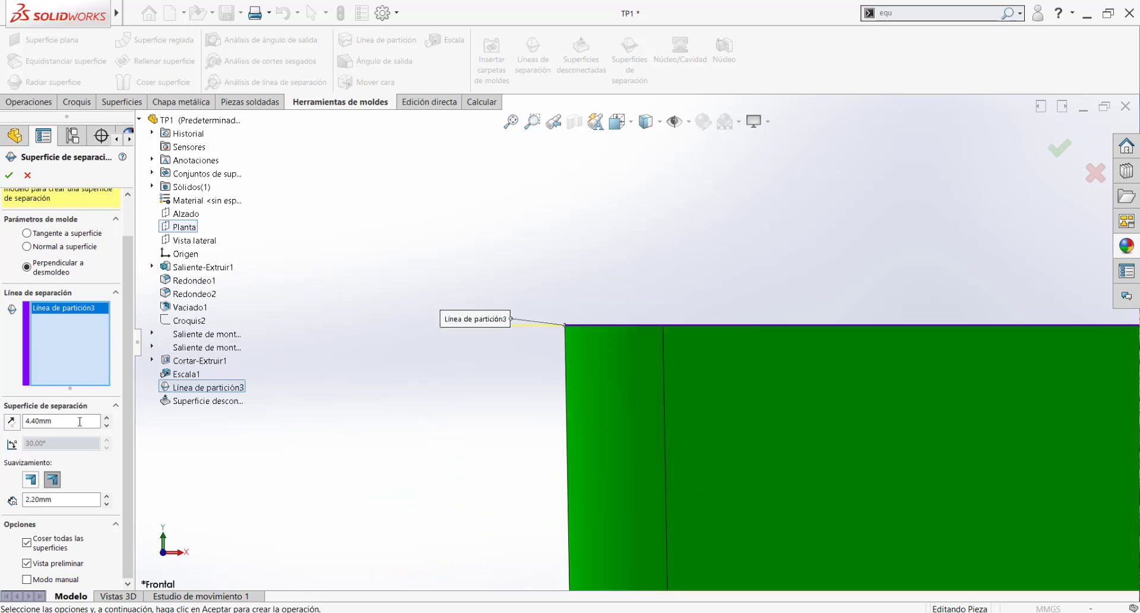
scroll(567, 332, down, 2)
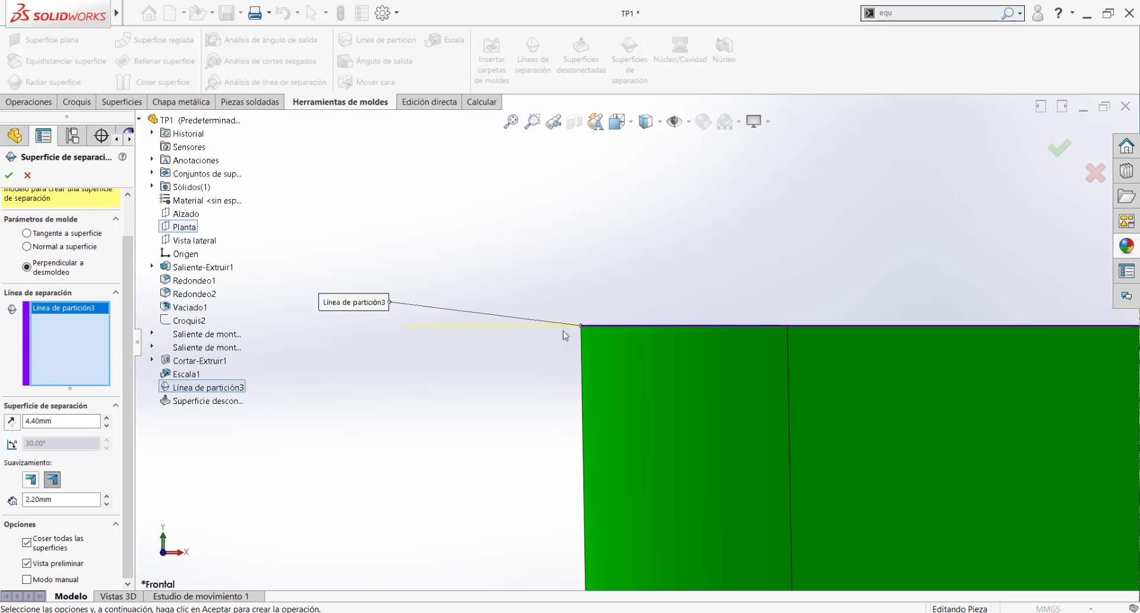
scroll(306, 340, up, 2)
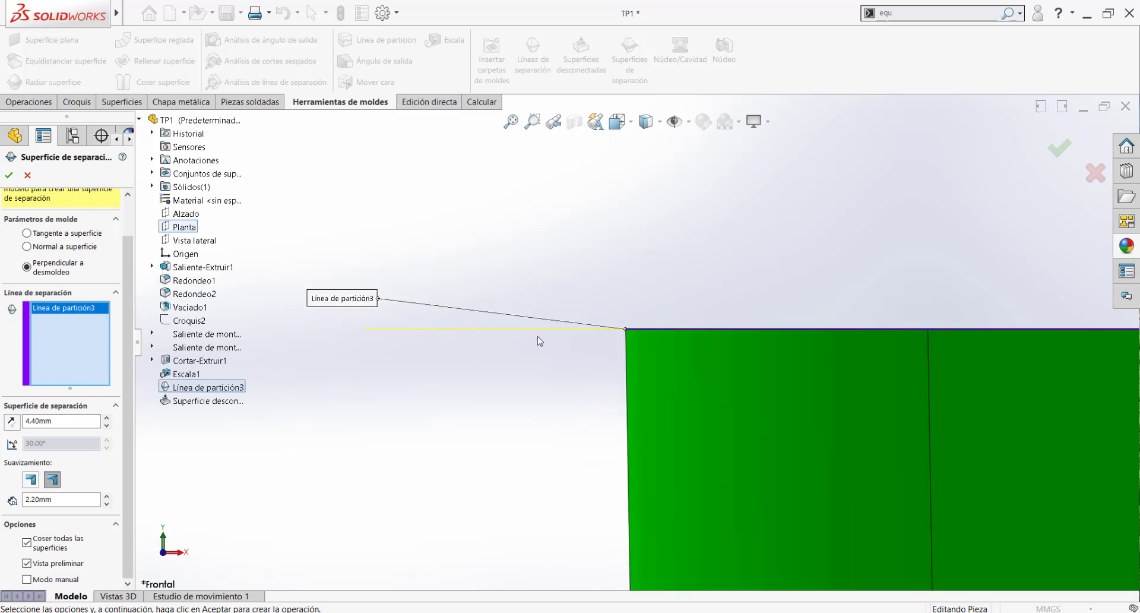
Move the parting line callout clear of the surface preview and examine the preview edge-on at the rim corner from the front.
scroll(523, 342, up, 1)
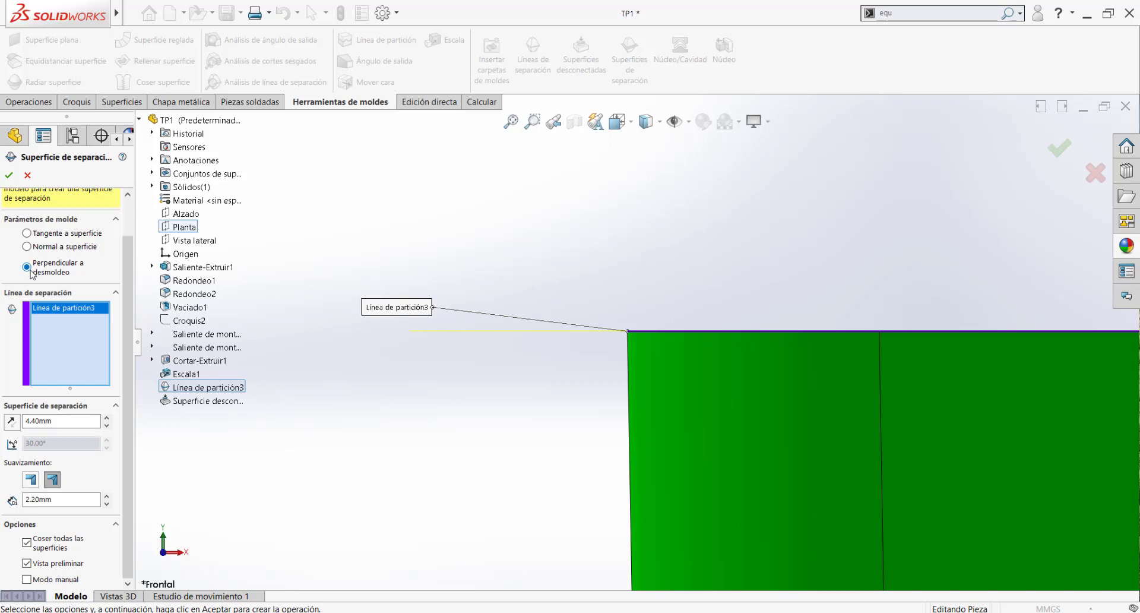
scroll(31, 274, up, 2)
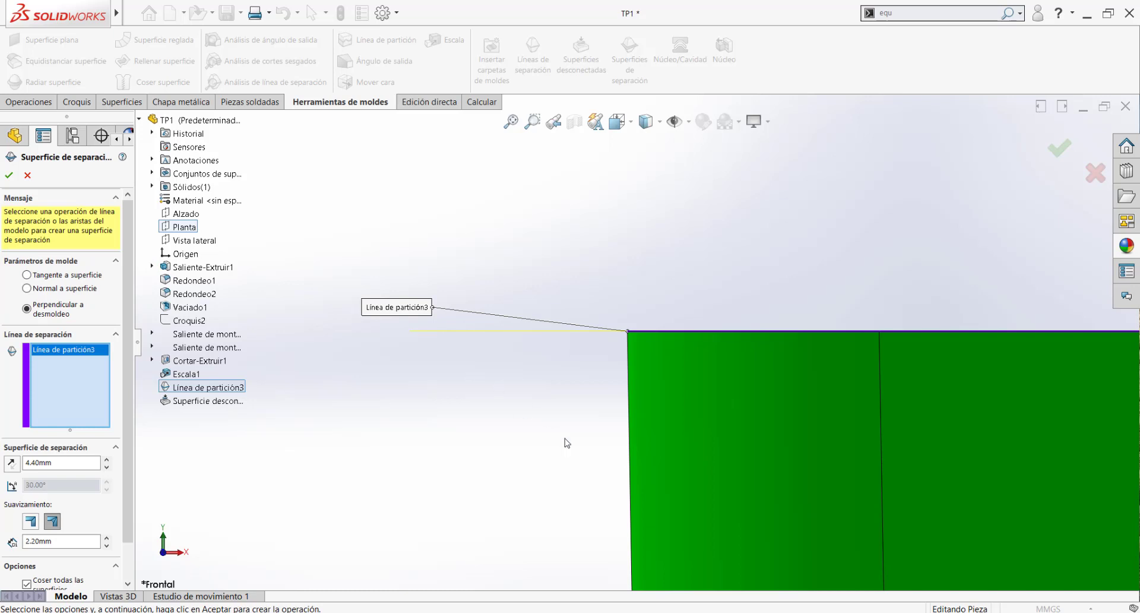
scroll(565, 443, up, 3)
scroll(553, 439, up, 1)
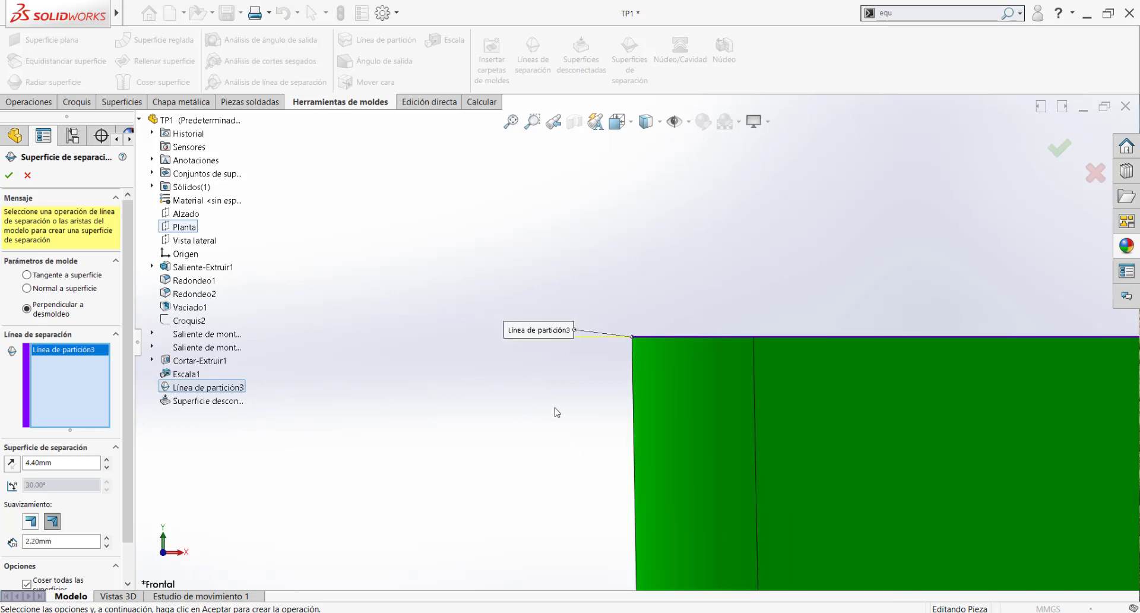
drag(528, 334, 577, 274)
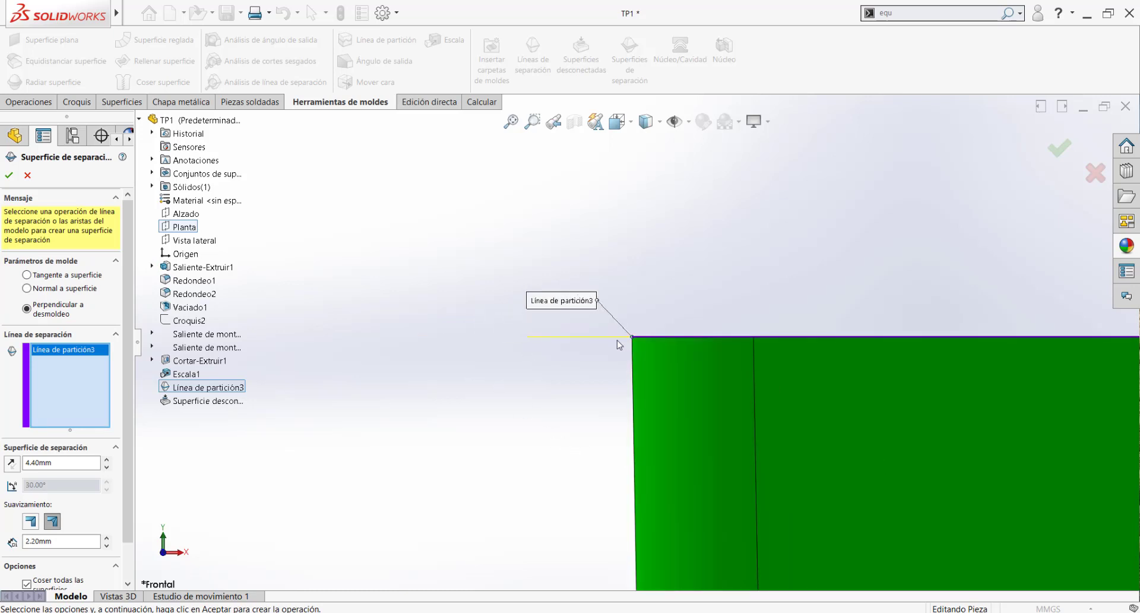
scroll(649, 377, up, 2)
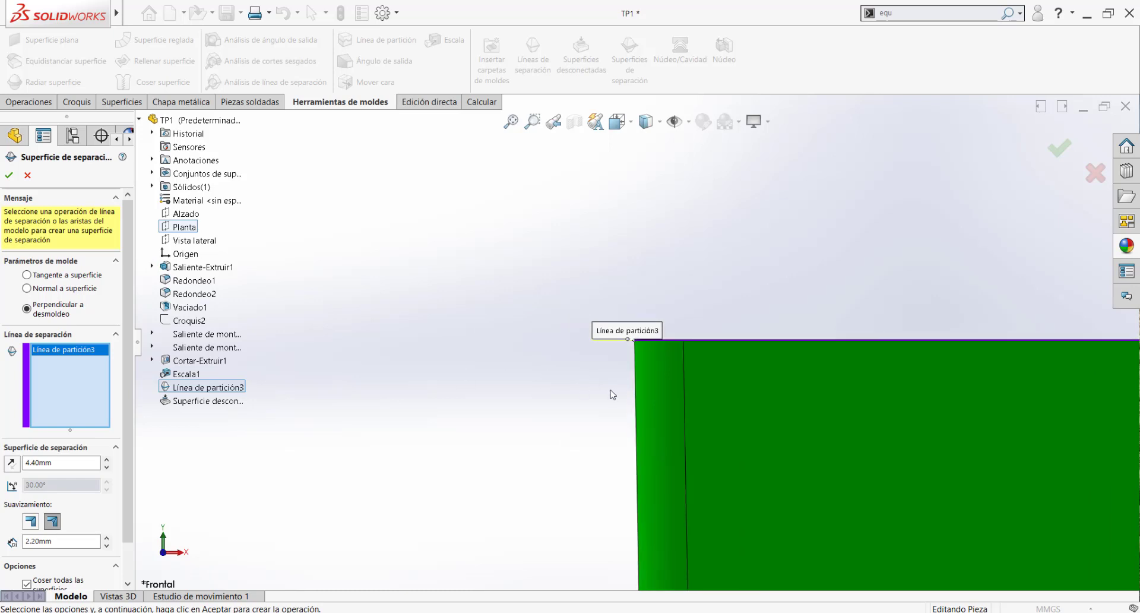
scroll(612, 392, down, 1)
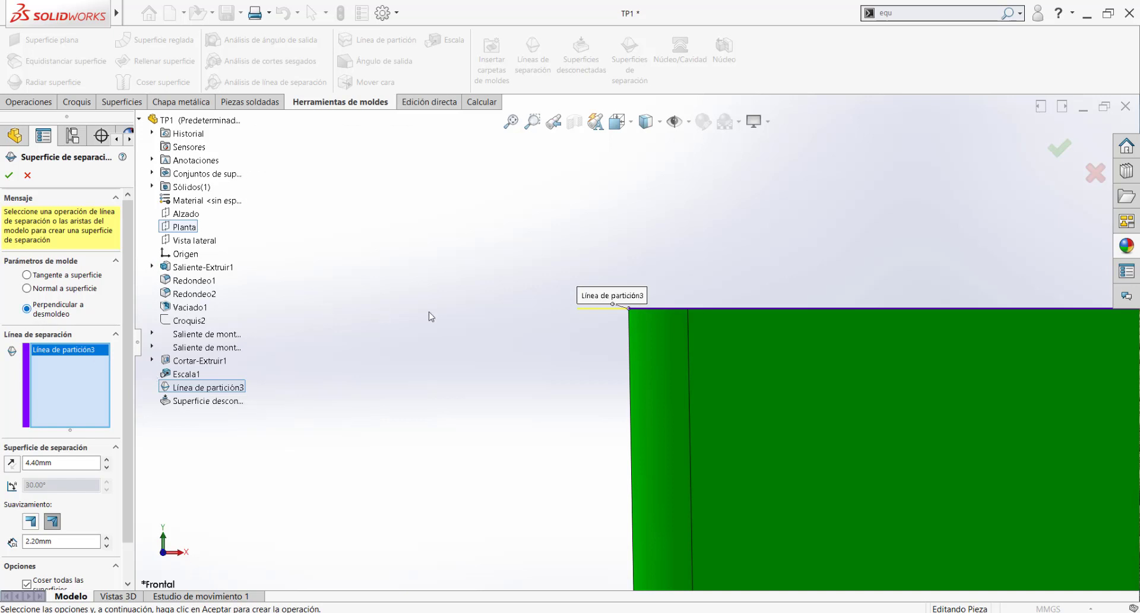
Examine from the front how the parting surface preview extends sideways from the rim corner relative to the drafted side wall.
middle_drag(432, 316, 622, 345)
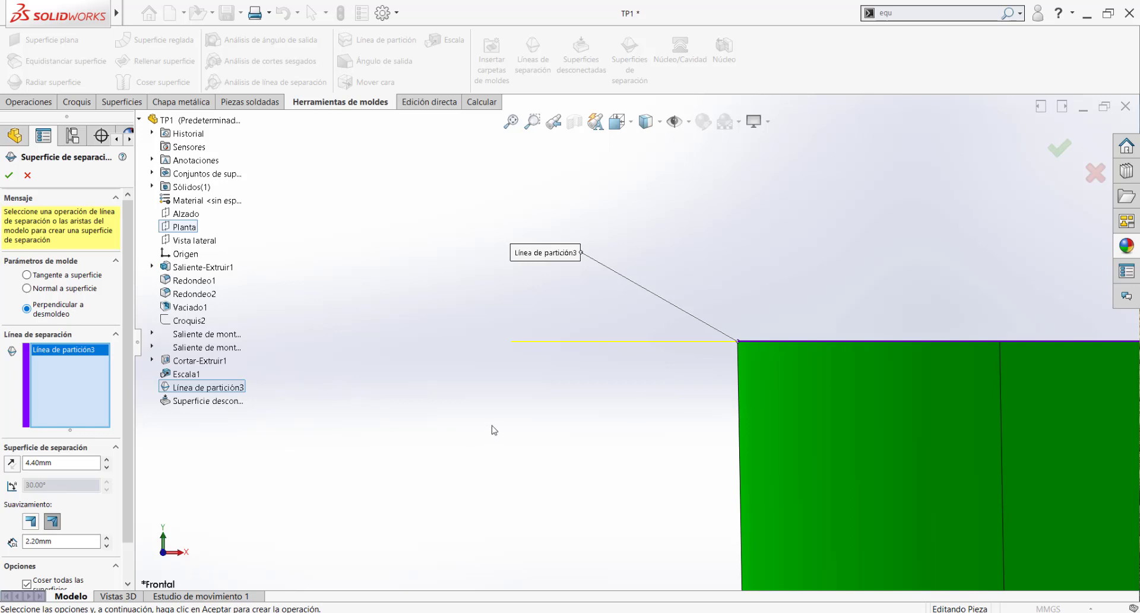
scroll(476, 427, up, 2)
scroll(572, 399, up, 3)
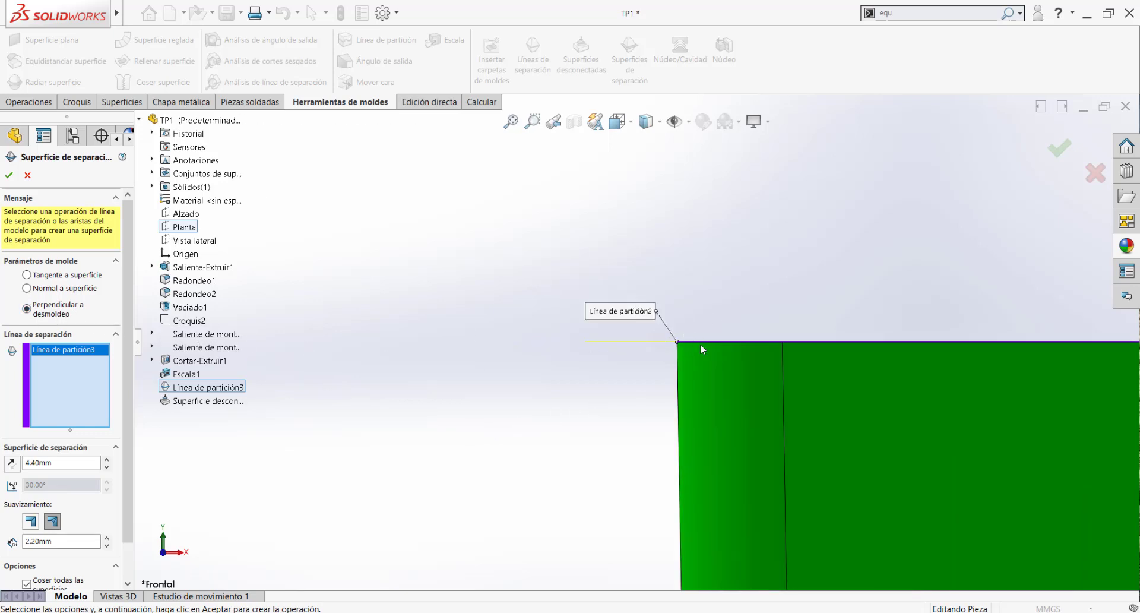
scroll(735, 293, up, 5)
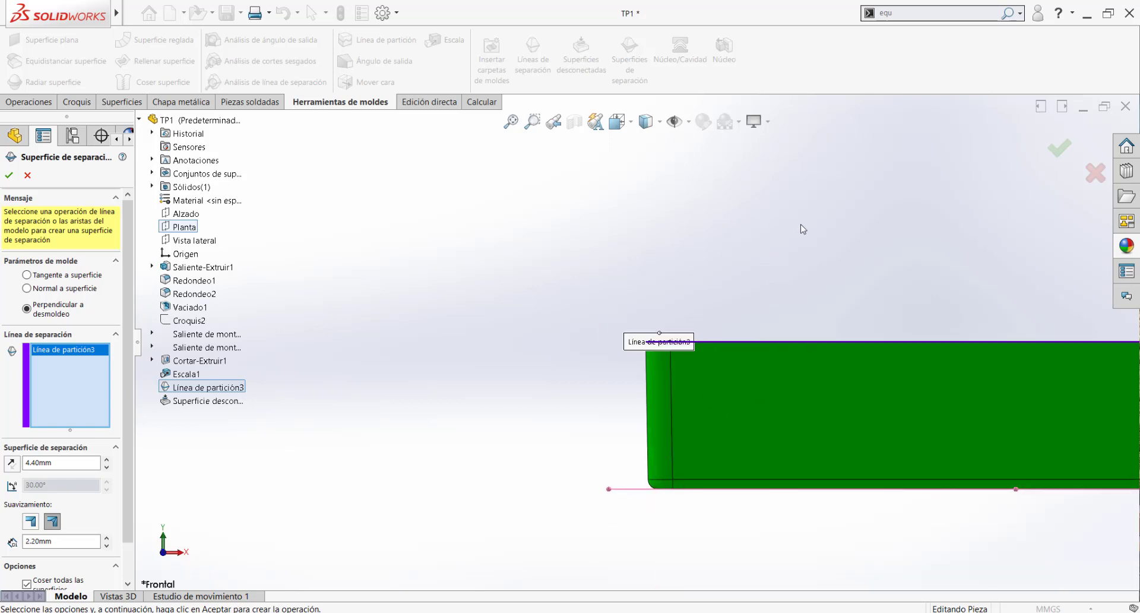
scroll(709, 303, down, 5)
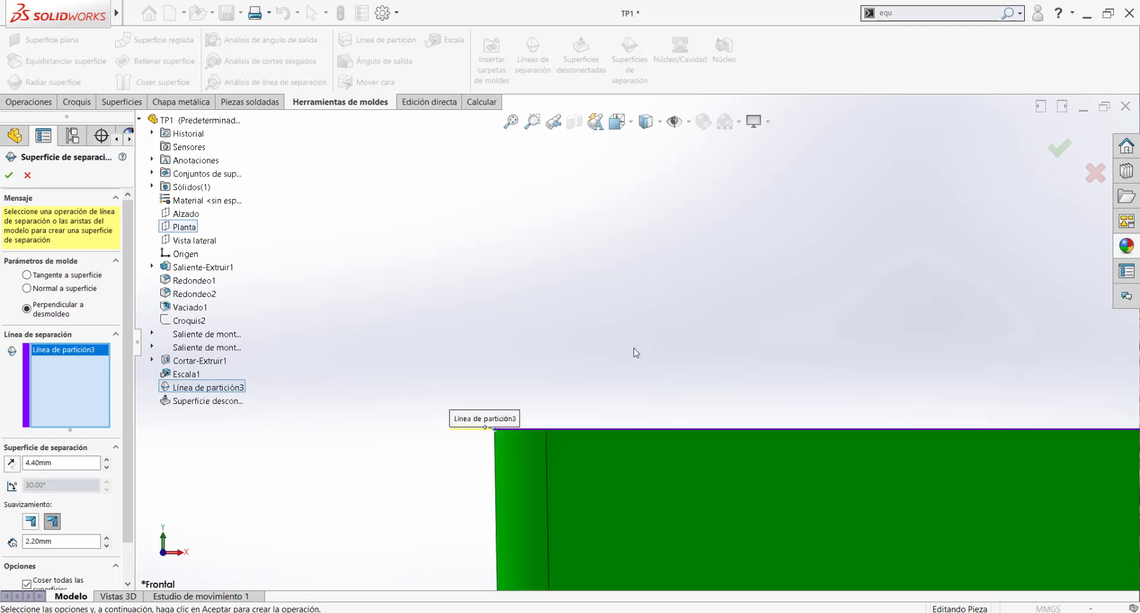
scroll(386, 490, down, 3)
scroll(560, 404, down, 3)
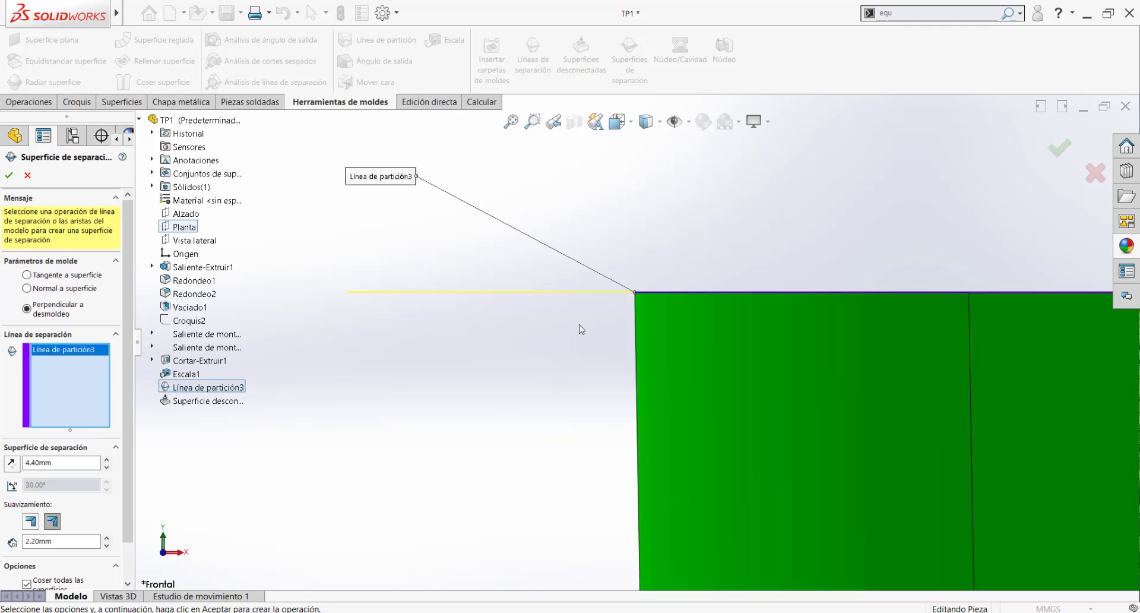
Examine the parting surface preview in 3D around the box rim, checking its direction along the rounded corner and adjoining walls.
middle_drag(580, 325, 563, 368)
scroll(620, 225, up, 8)
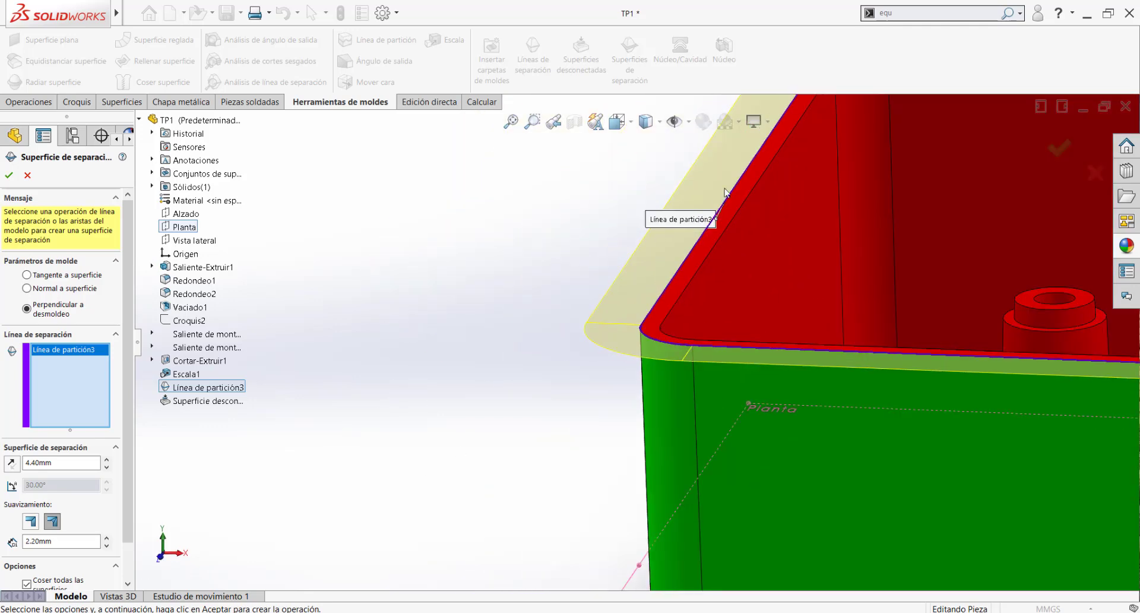
scroll(684, 353, up, 2)
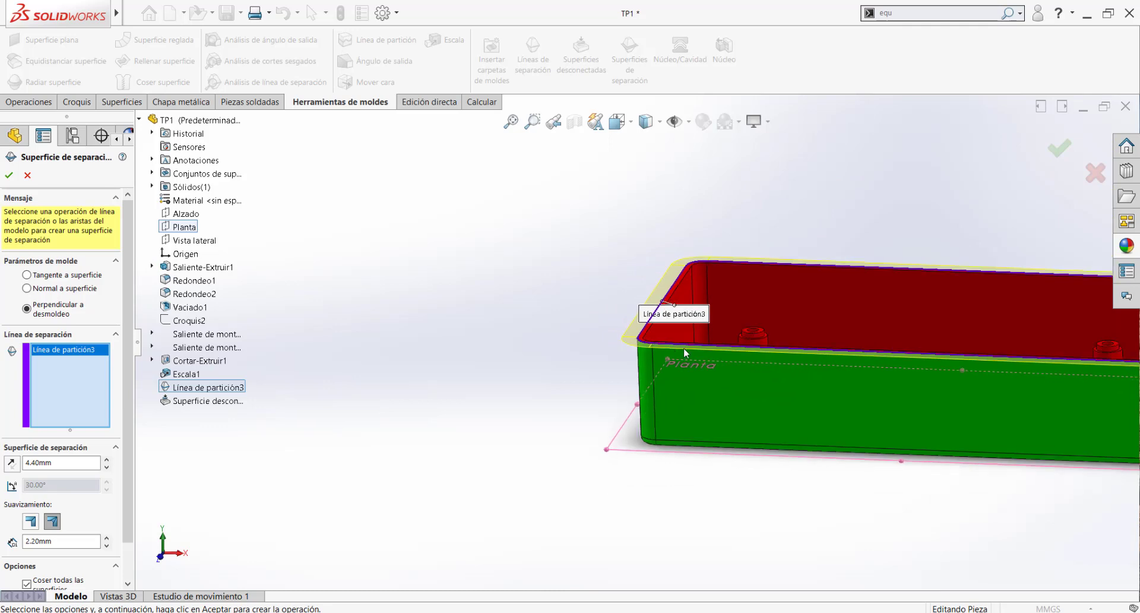
scroll(901, 372, up, 5)
scroll(555, 347, down, 8)
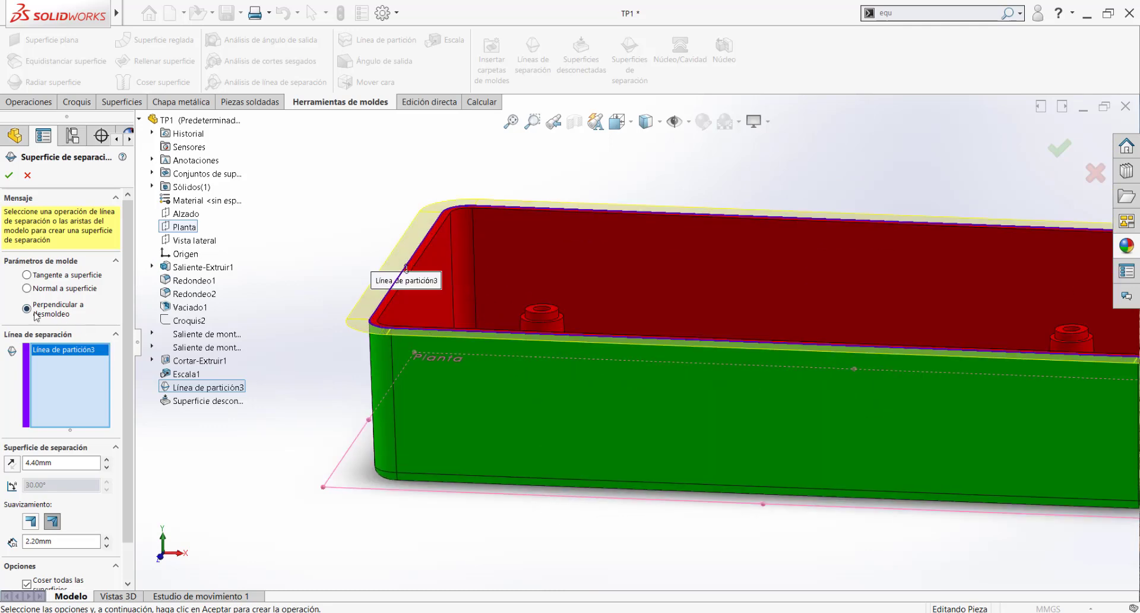
key(f)
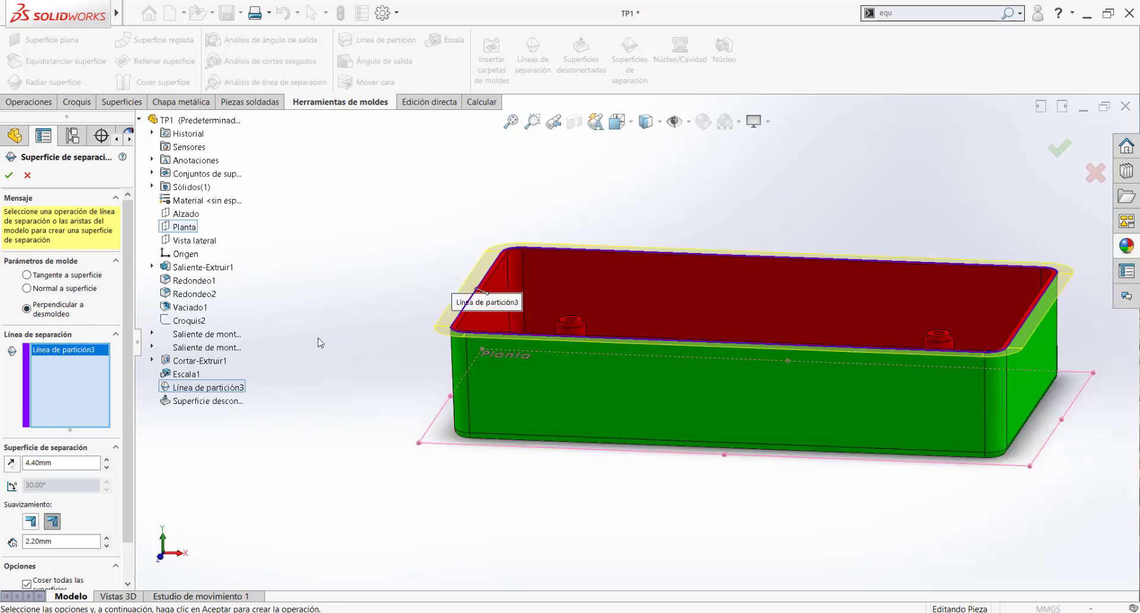
scroll(320, 343, down, 2)
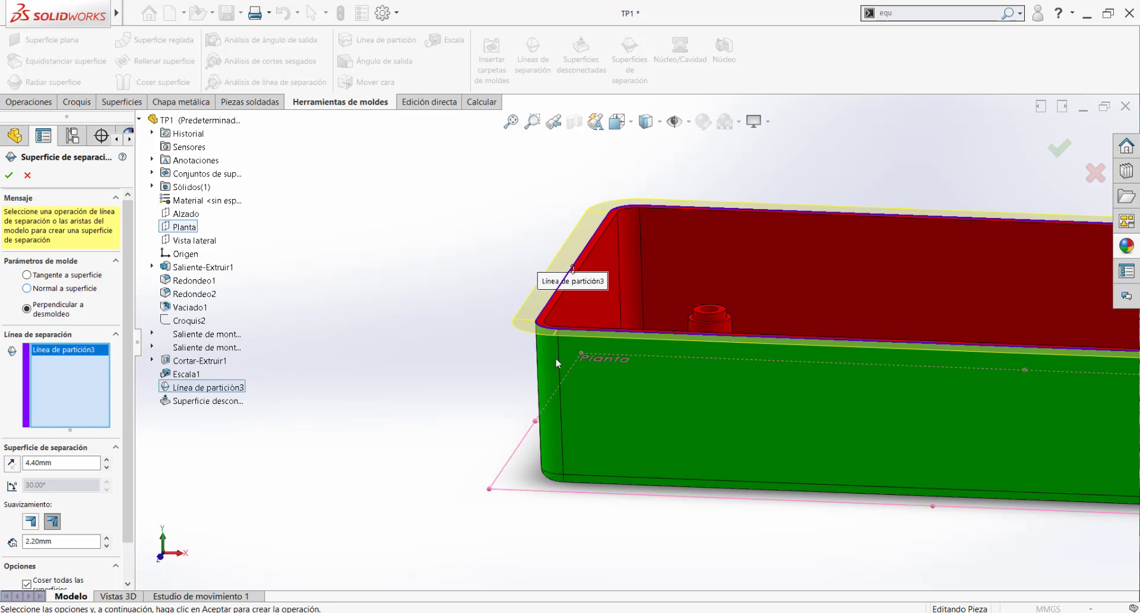
scroll(576, 343, down, 3)
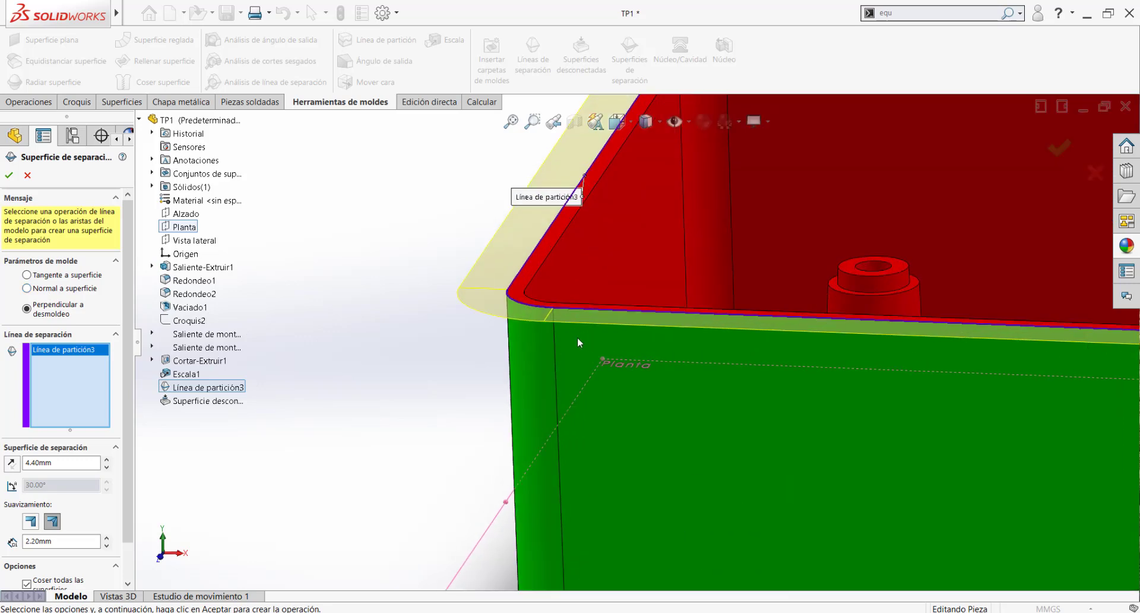
middle_drag(580, 364, 523, 317)
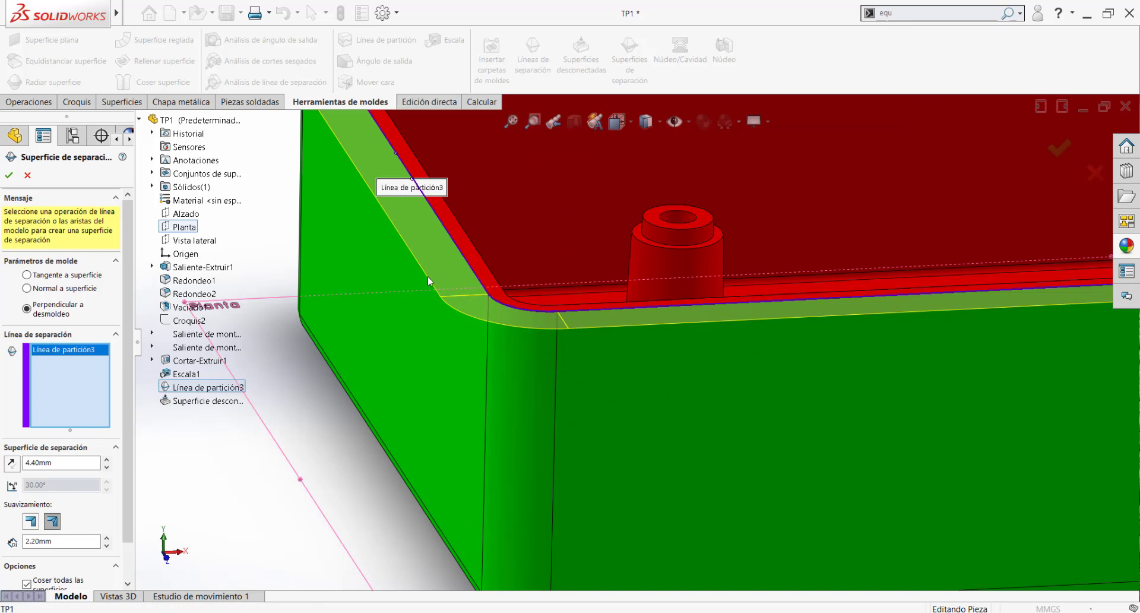
mouse_move(429, 280)
middle_down()
mouse_move(410, 270)
mouse_move(436, 277)
middle_up()
scroll(424, 285, up, 2)
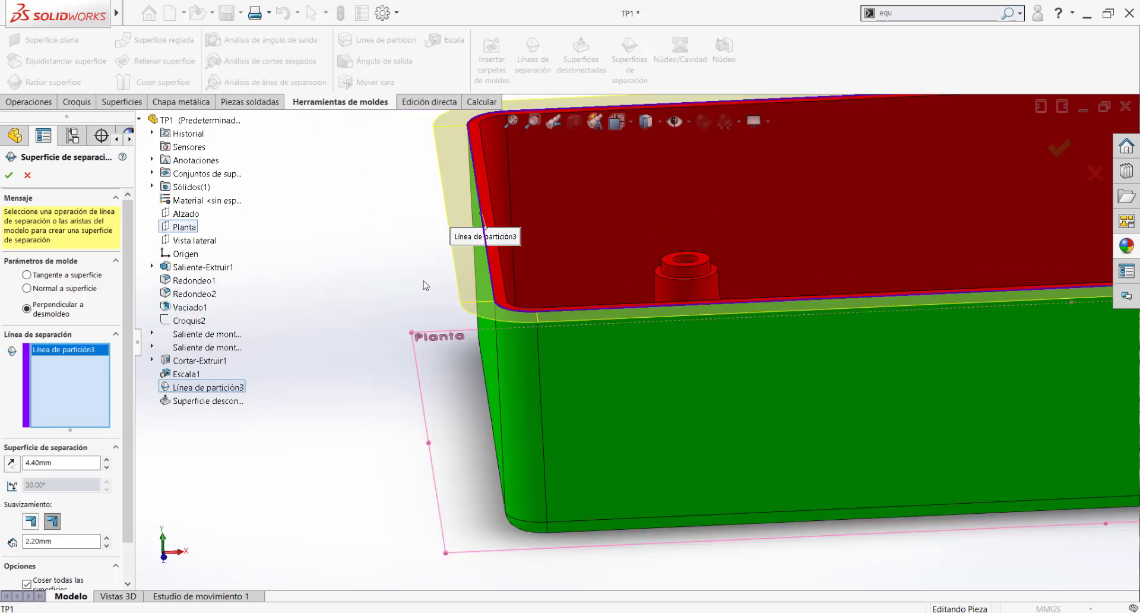
scroll(767, 352, up, 2)
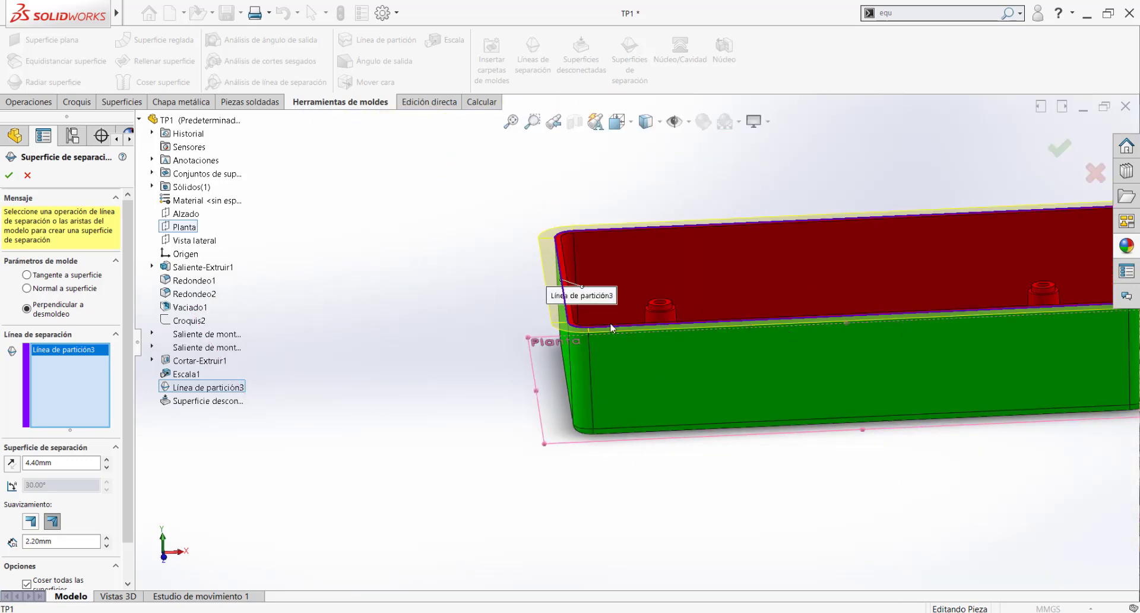
scroll(575, 319, down, 5)
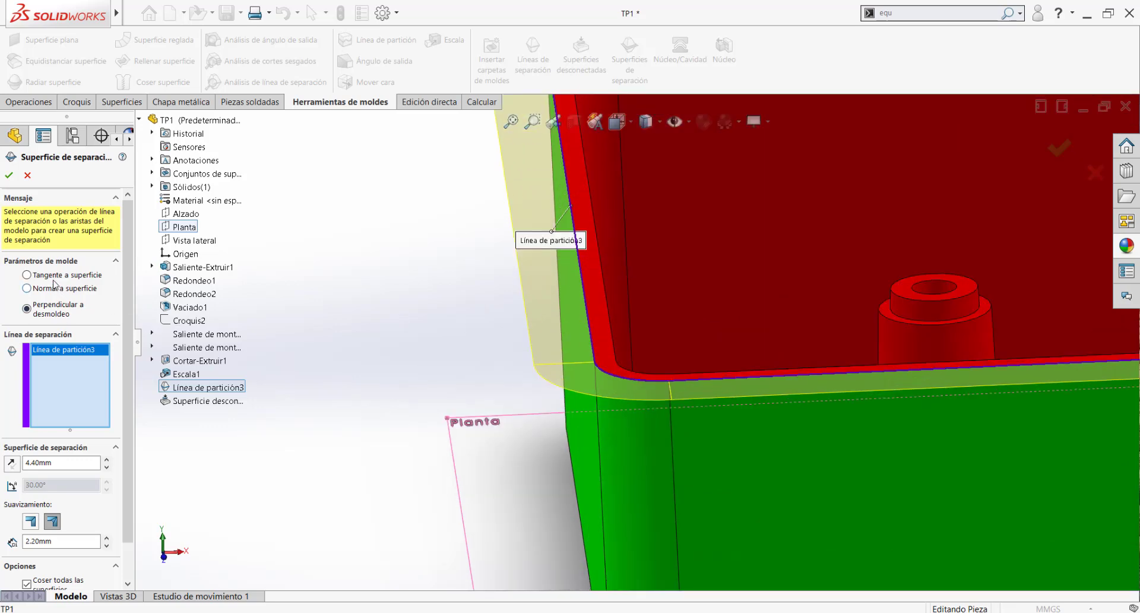
Show the preview edge-on at the rim corner in the front view and set the mold parameter to Tangente a superficie.
scroll(429, 420, up, 4)
key(space)
click(459, 447)
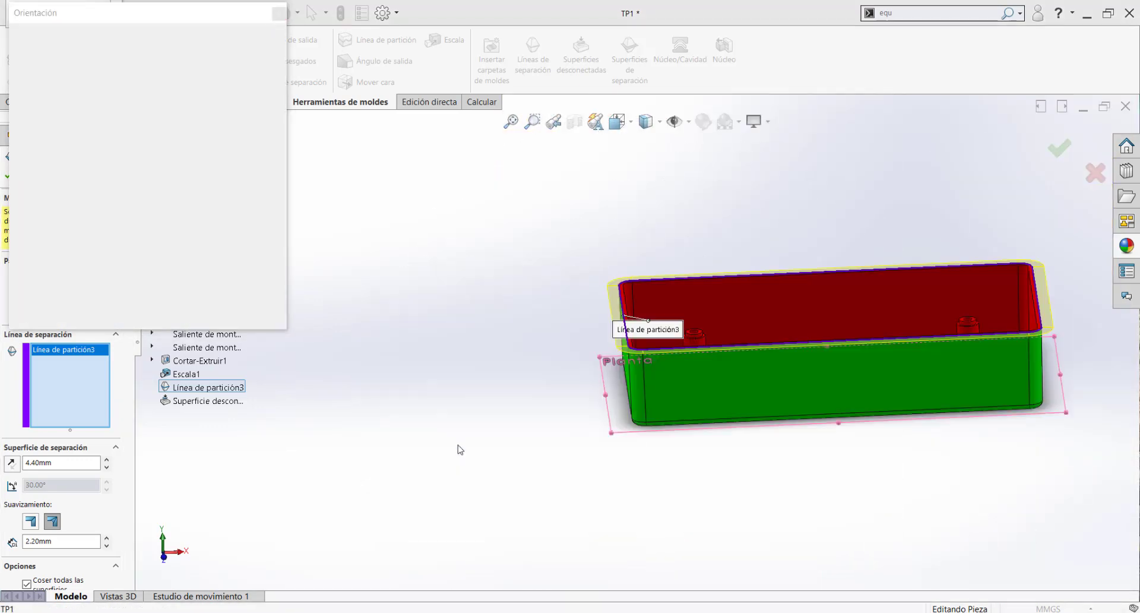
scroll(458, 321, down, 6)
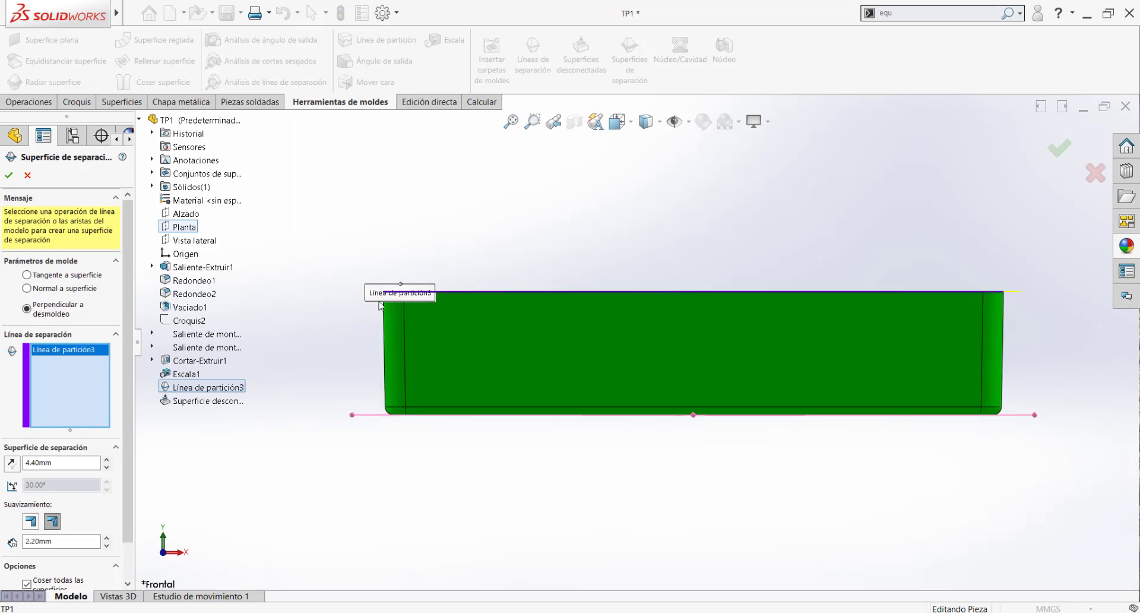
scroll(459, 321, down, 2)
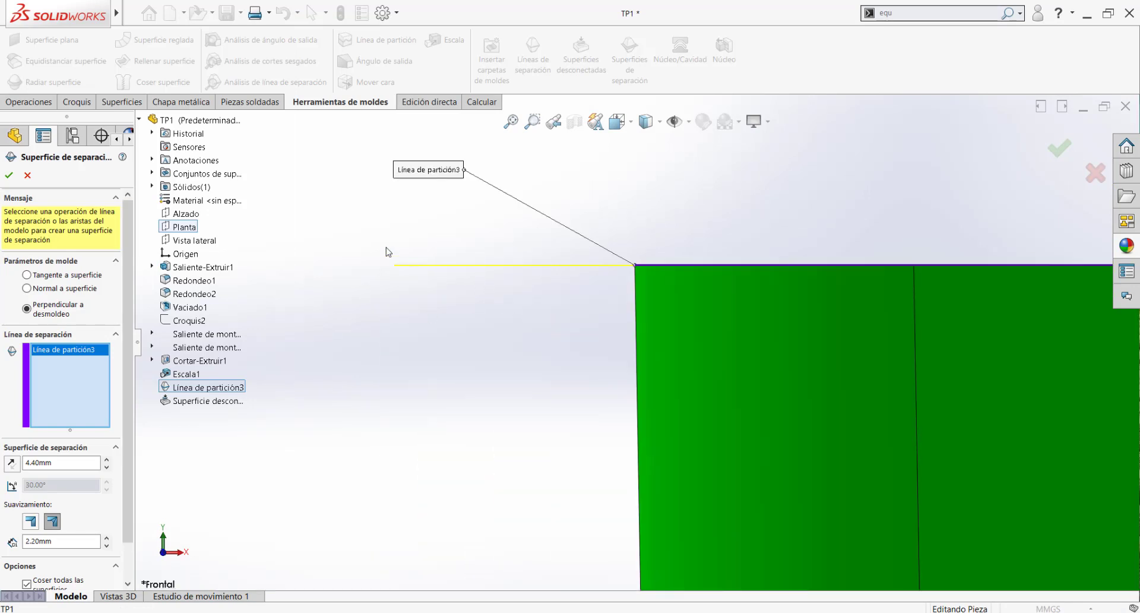
scroll(389, 252, down, 2)
scroll(416, 267, down, 1)
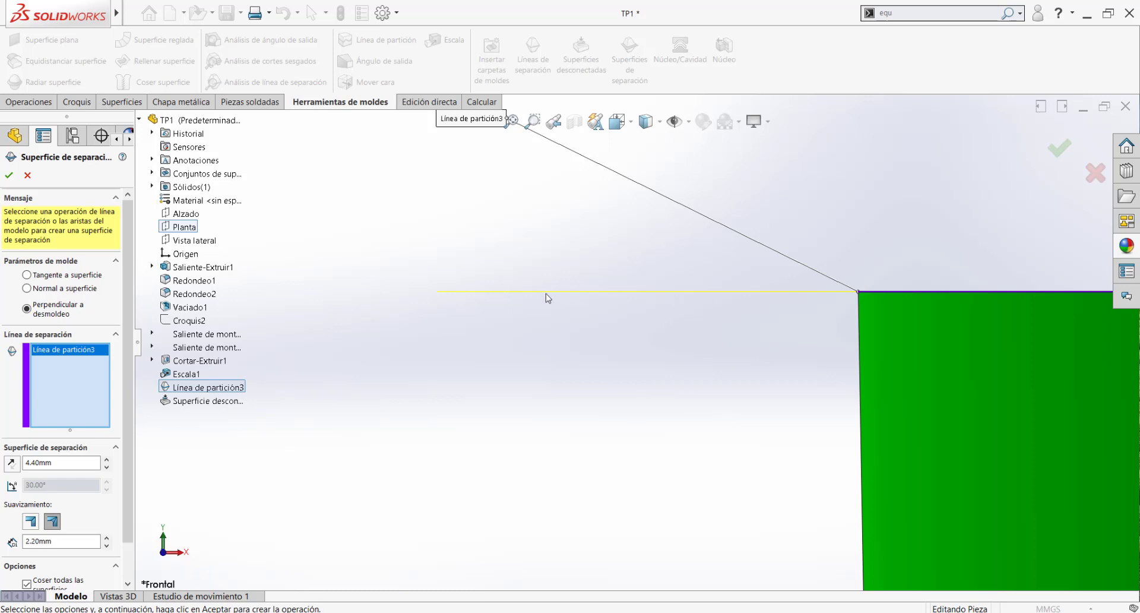
click(60, 277)
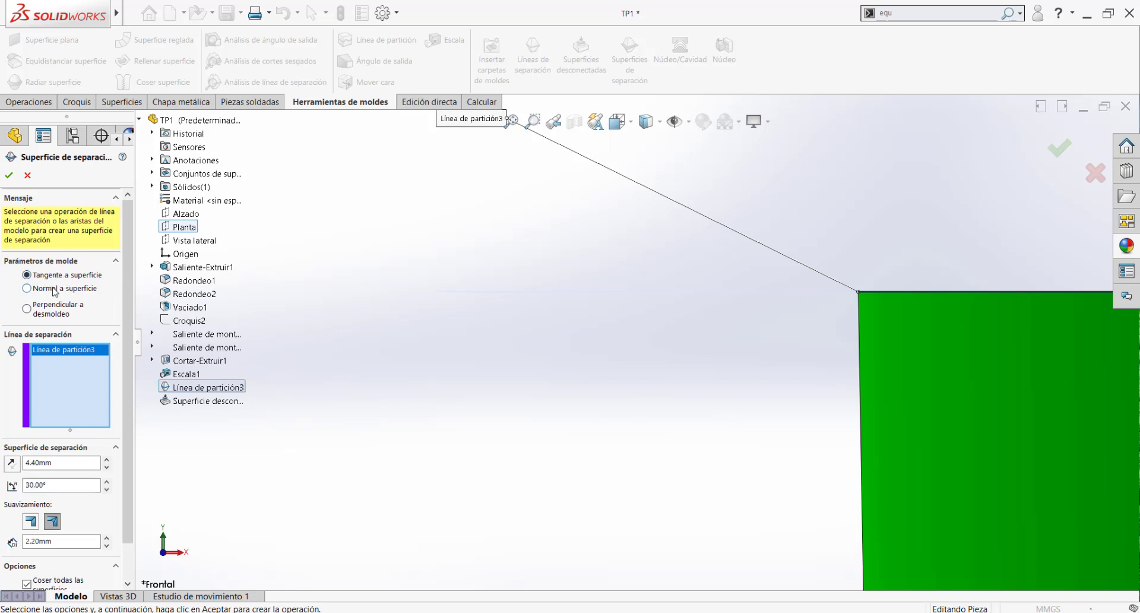
Try the parting surface with Perpendicular a desmoldeo and Tangente a superficie, ending on Normal a superficie.
click(45, 308)
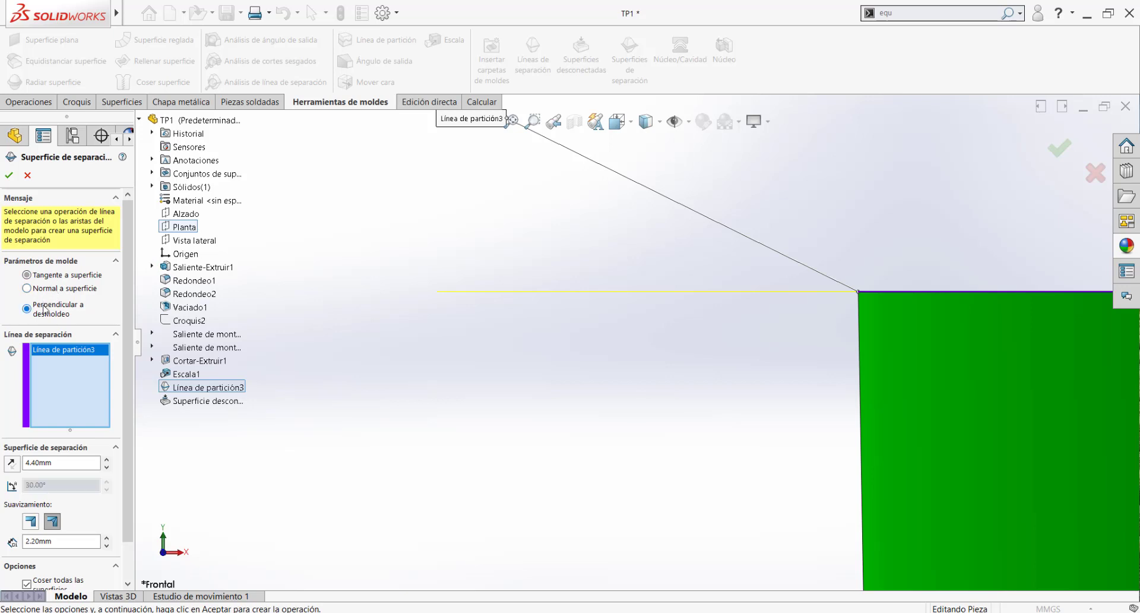
click(42, 275)
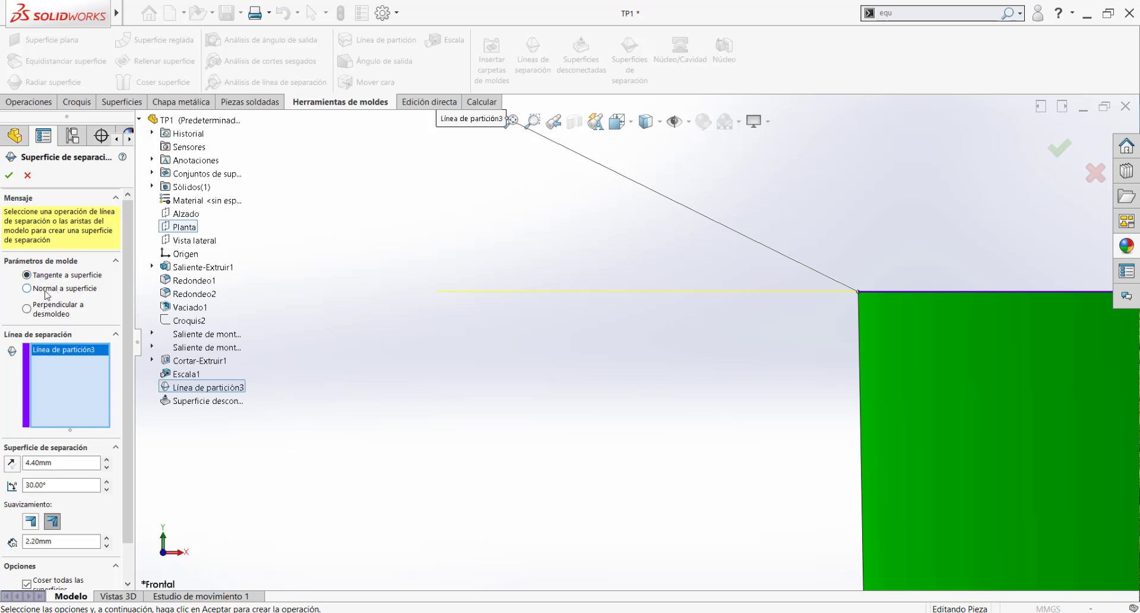
click(47, 288)
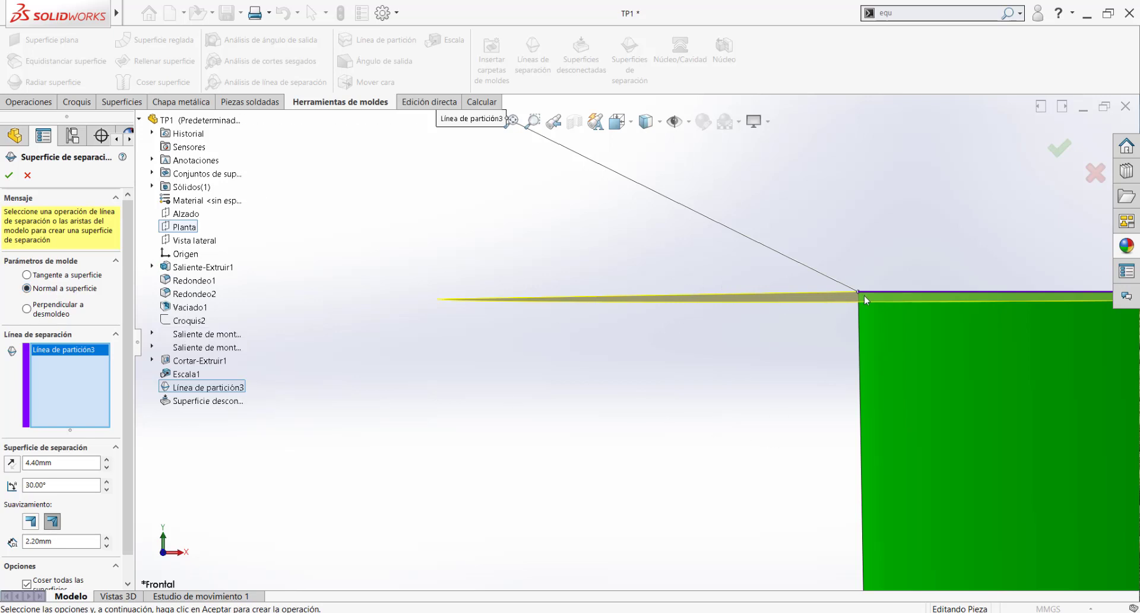
Examine up close, in the front view, how the Normal a superficie preview meets the box's upper corner.
scroll(864, 296, up, 5)
scroll(666, 328, down, 4)
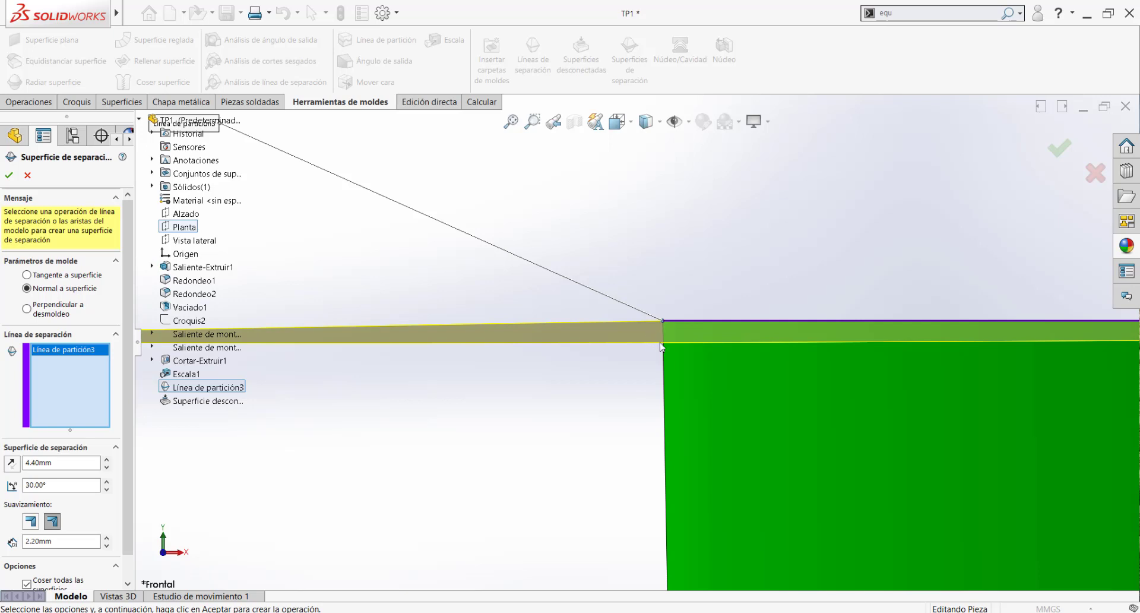
scroll(661, 323, up, 2)
scroll(498, 378, up, 1)
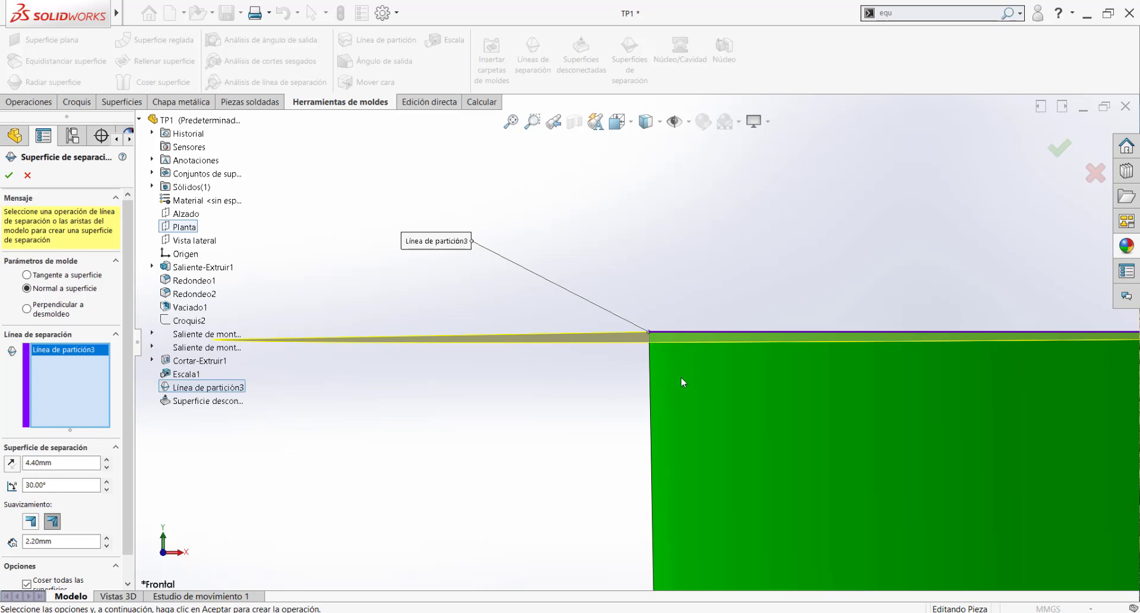
scroll(682, 377, up, 2)
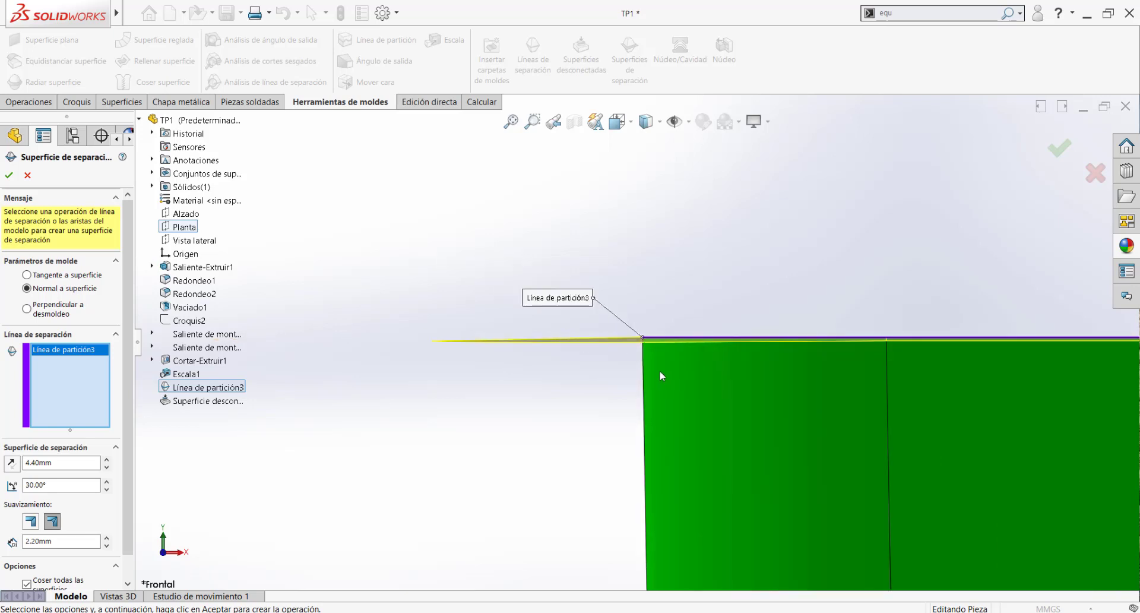
scroll(660, 372, down, 6)
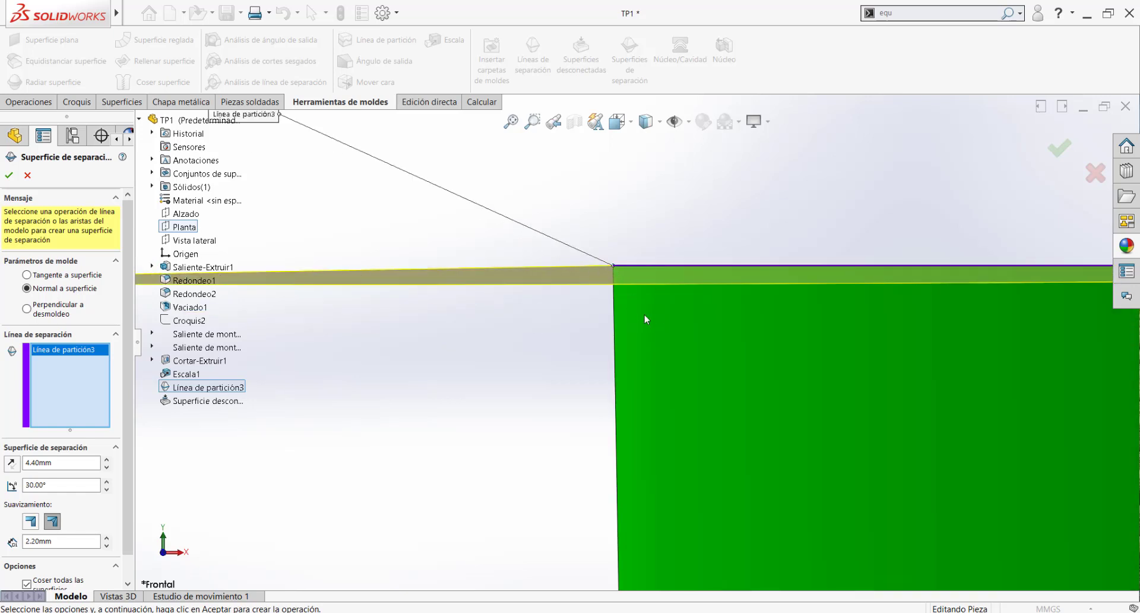
scroll(630, 300, down, 5)
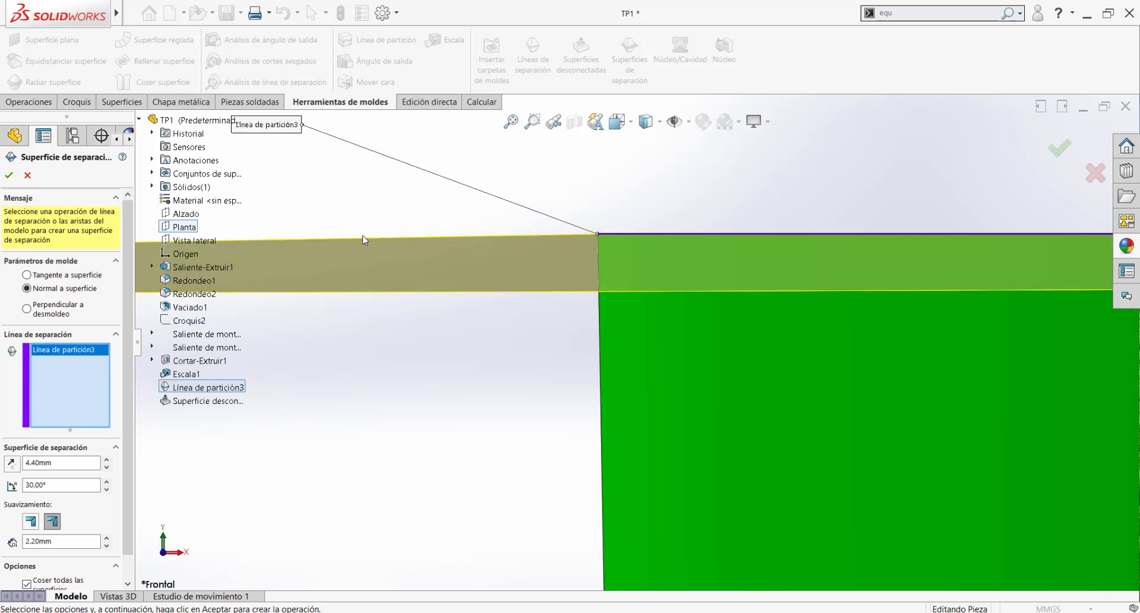
scroll(445, 249, up, 5)
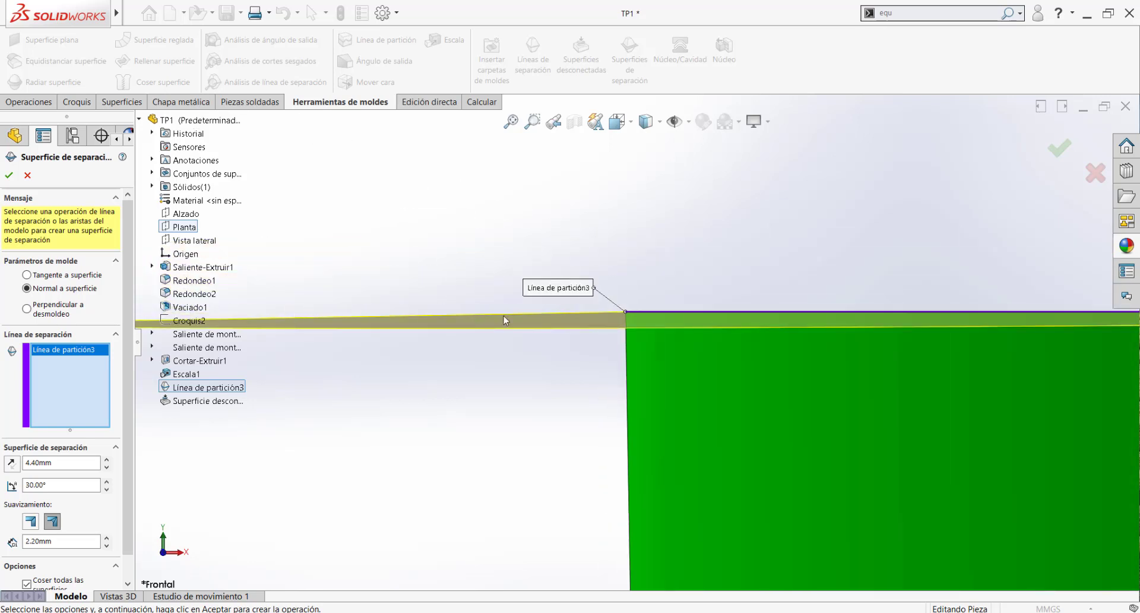
scroll(547, 349, up, 3)
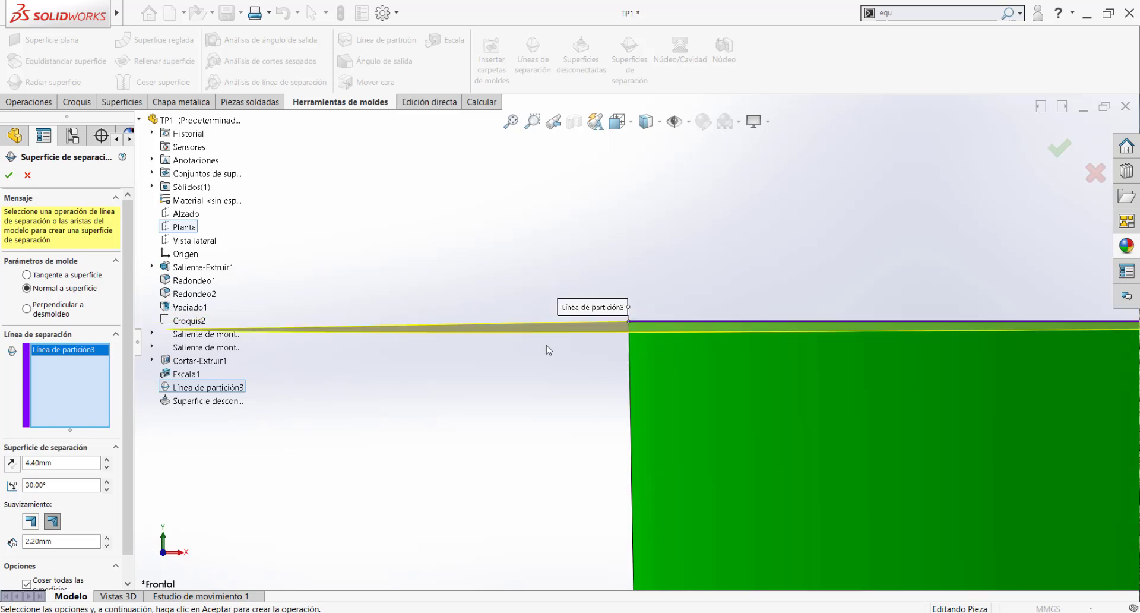
scroll(606, 376, up, 2)
scroll(699, 531, up, 1)
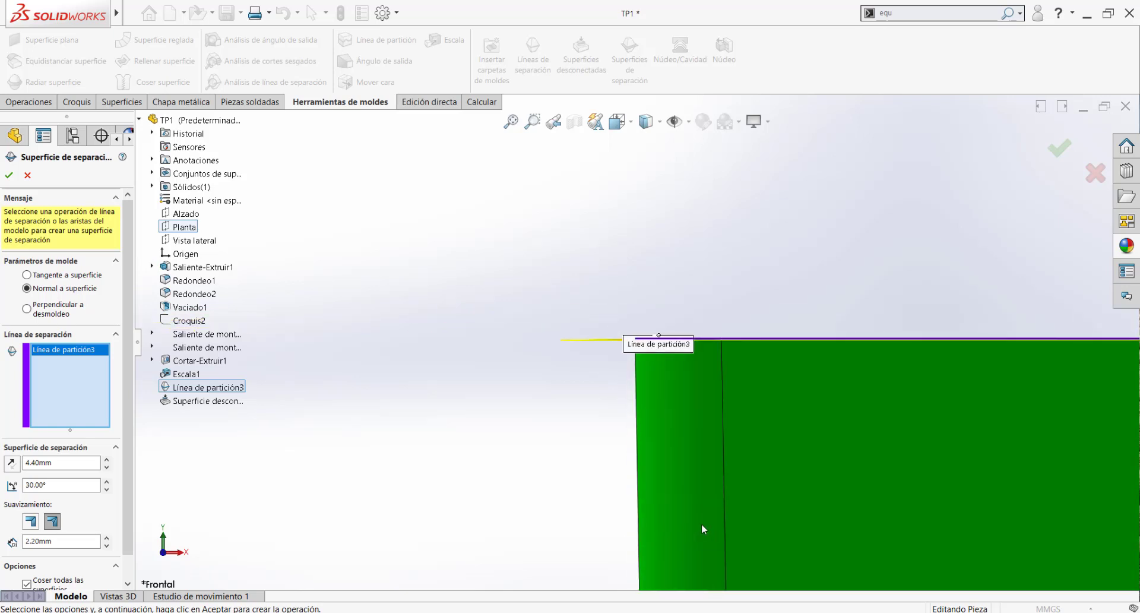
scroll(633, 432, up, 2)
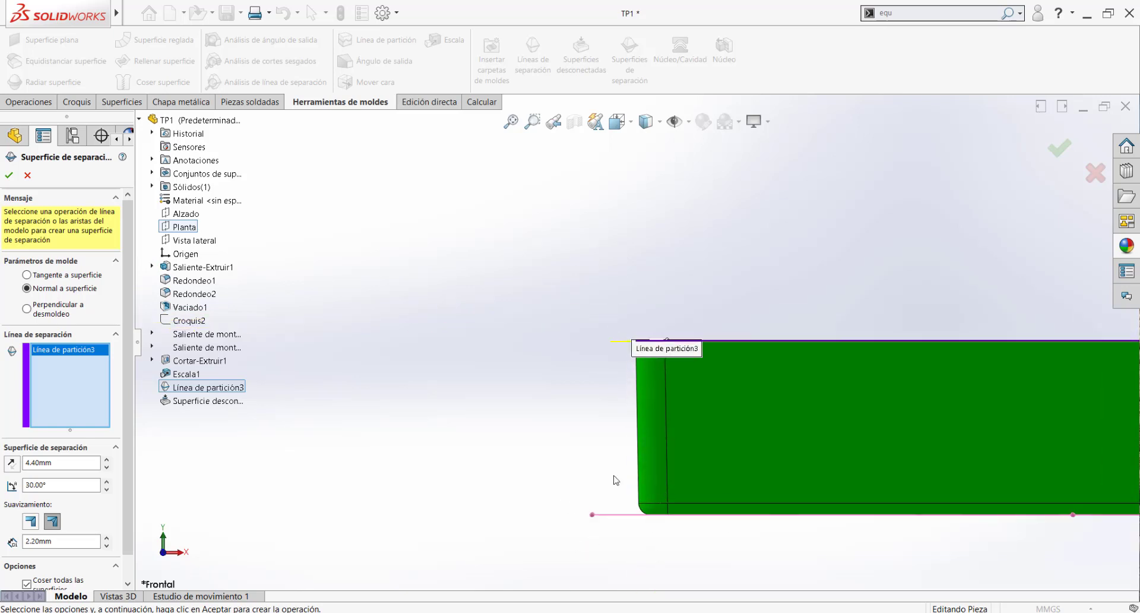
scroll(631, 357, down, 12)
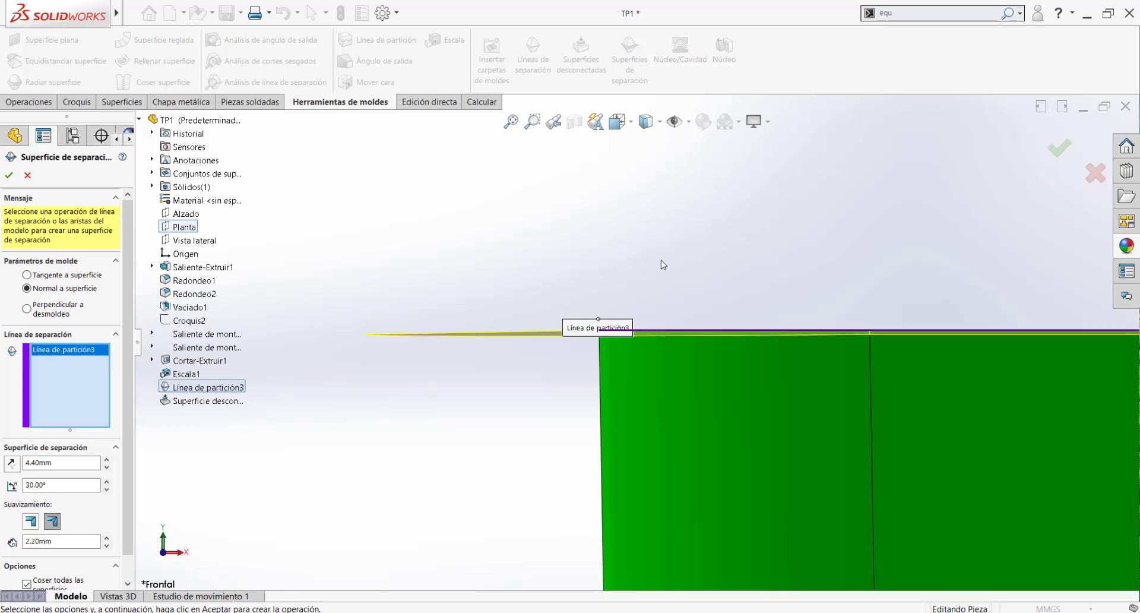
scroll(545, 476, up, 3)
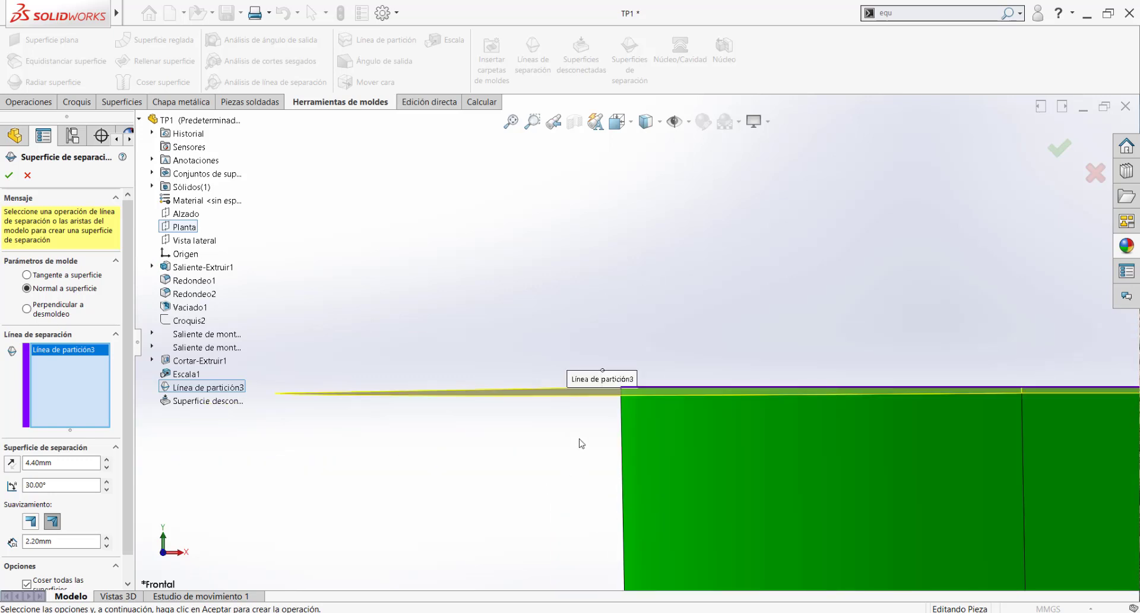
Switch the parting surface to Perpendicular a desmoldeo and inspect its preview along the box's upper edge.
click(26, 309)
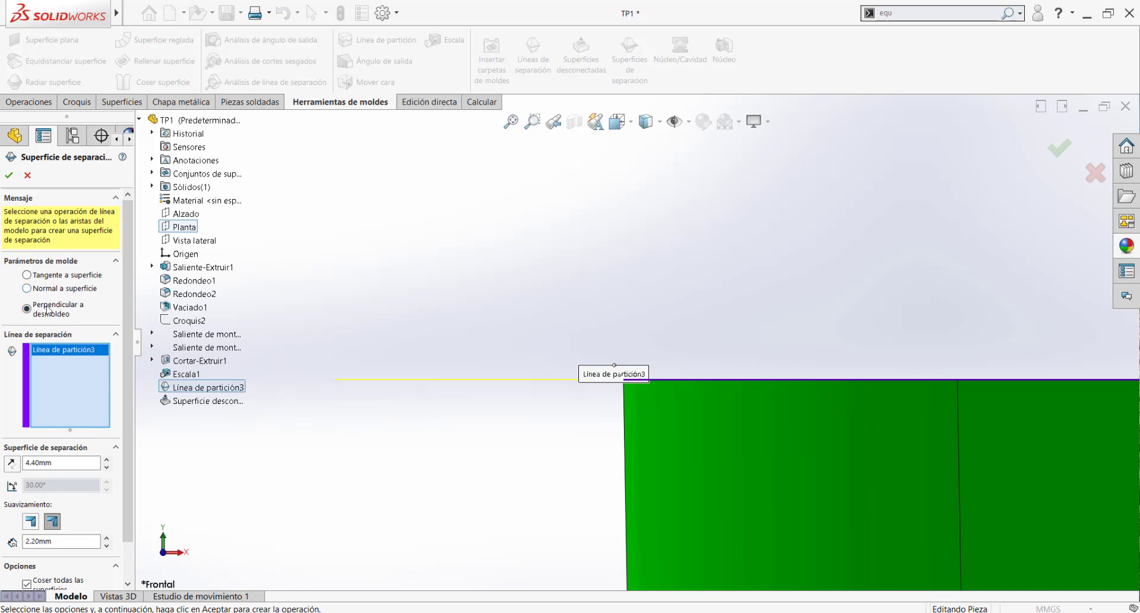
scroll(876, 519, up, 10)
scroll(876, 472, up, 3)
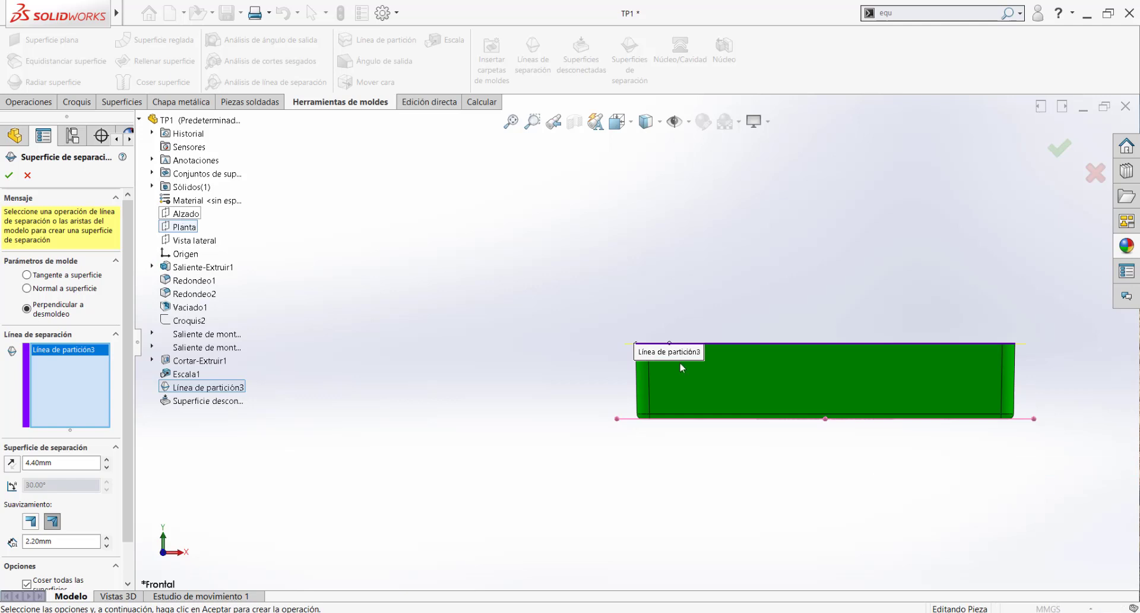
scroll(669, 353, down, 8)
scroll(422, 306, down, 4)
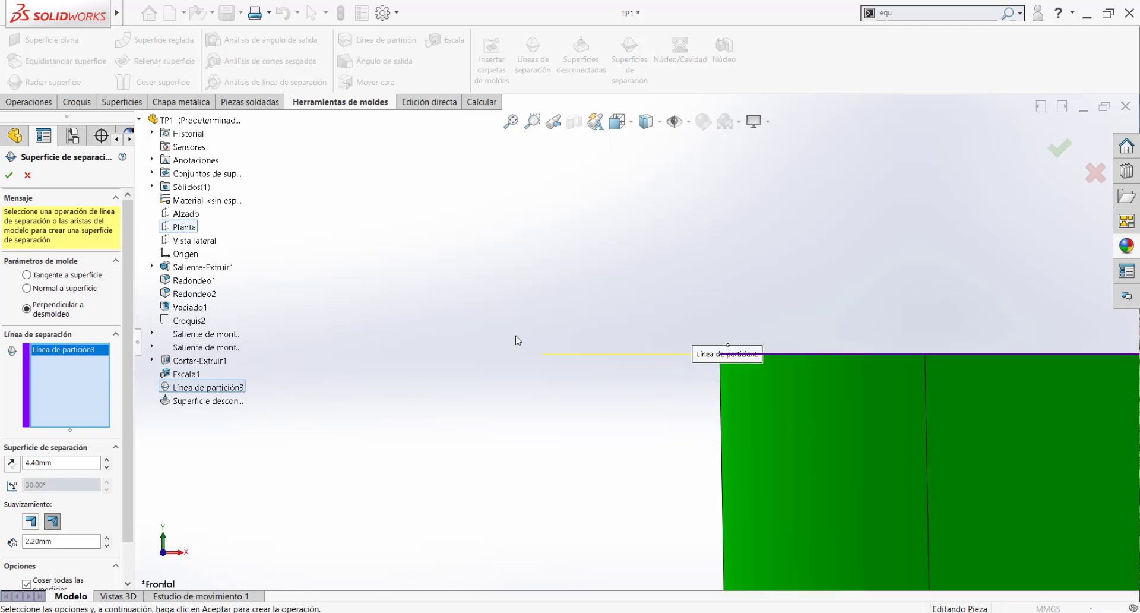
scroll(722, 357, down, 1)
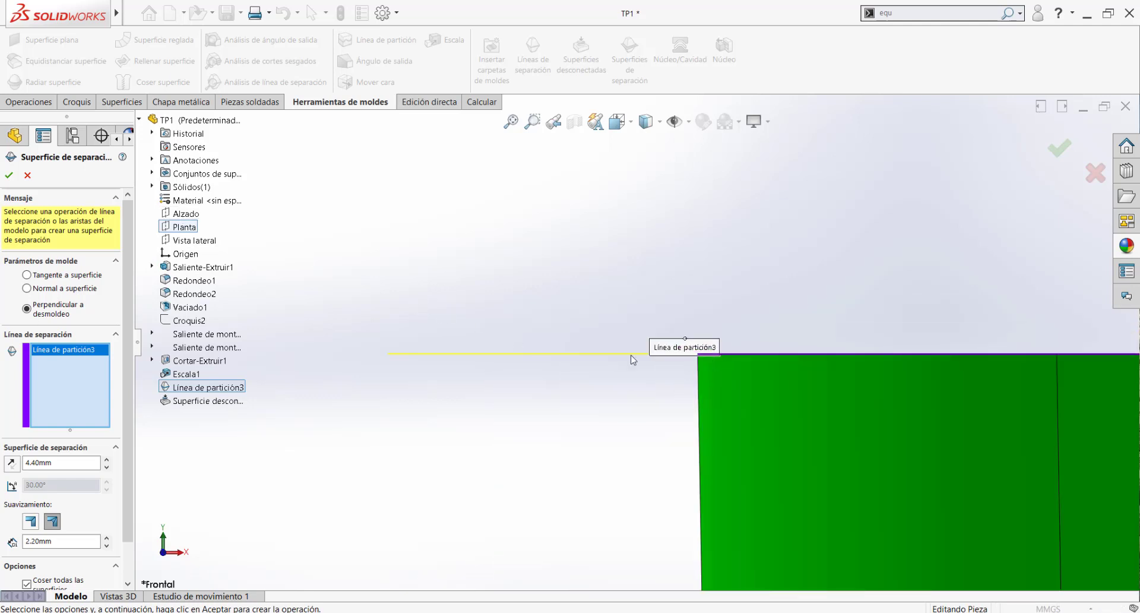
Return the parting surface to Normal a superficie and examine its preview around the box's rim and rounded corner in 3D.
click(27, 289)
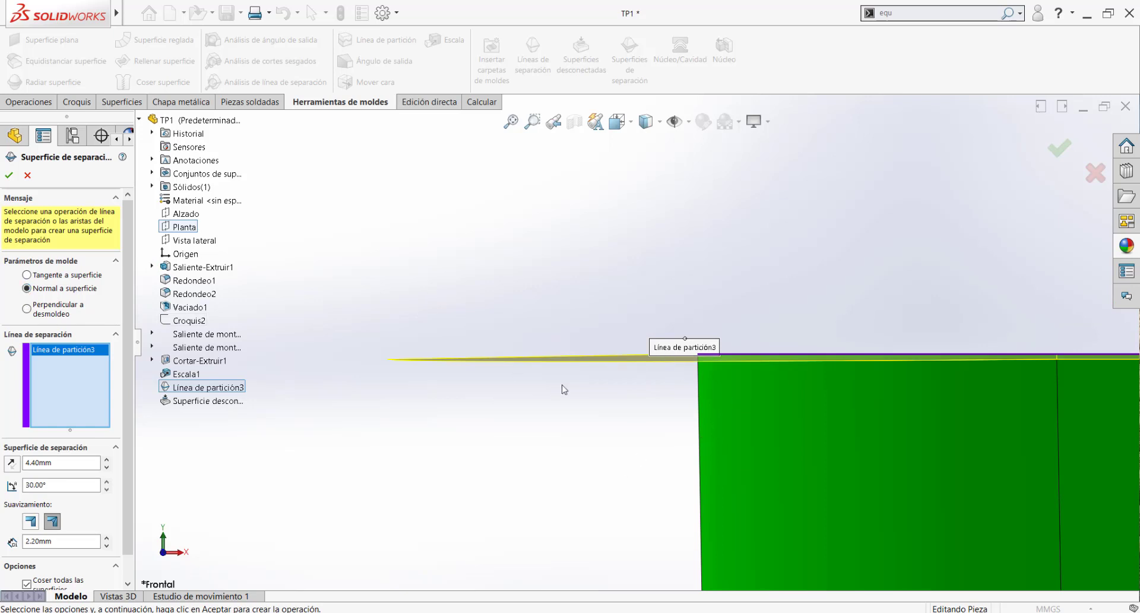
scroll(807, 422, up, 8)
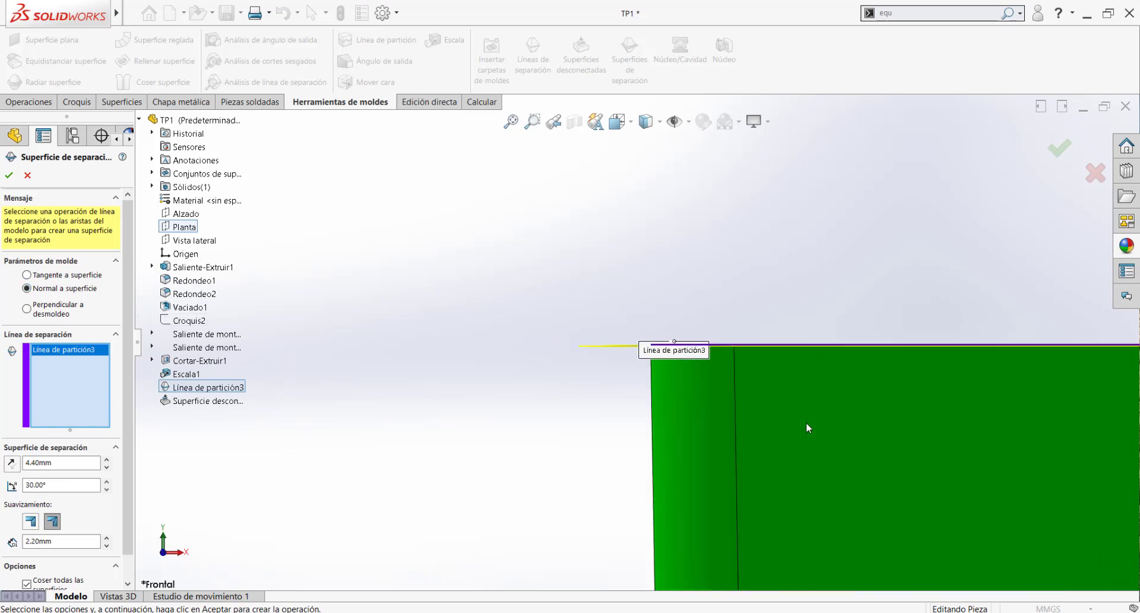
scroll(727, 423, up, 2)
middle_drag(725, 422, 699, 397)
scroll(700, 397, up, 6)
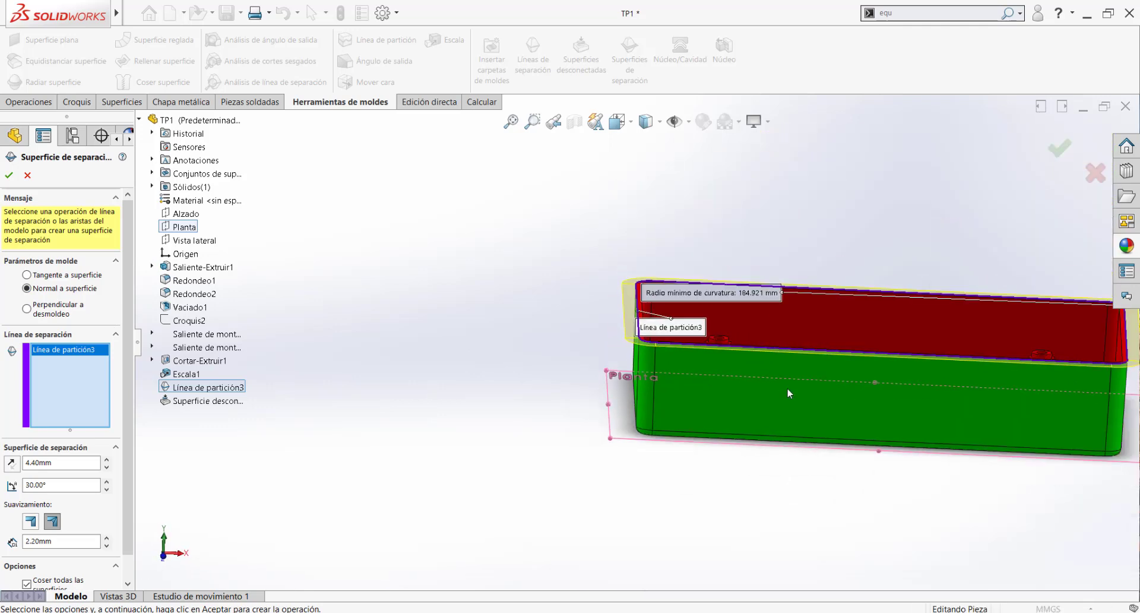
middle_drag(781, 375, 773, 399)
scroll(836, 372, up, 1)
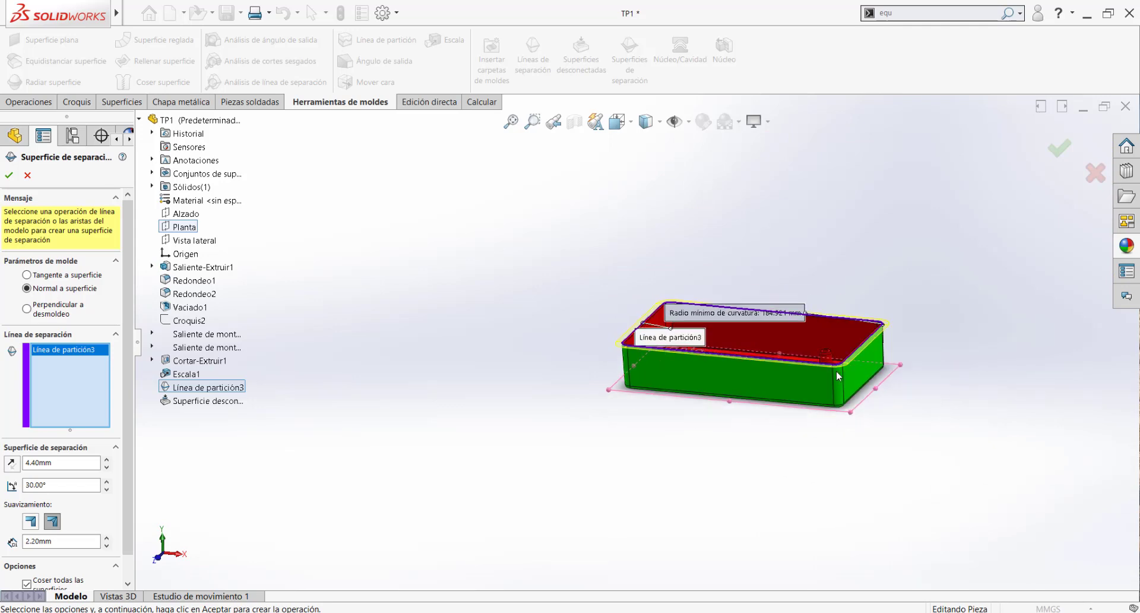
scroll(836, 372, down, 2)
scroll(693, 348, down, 1)
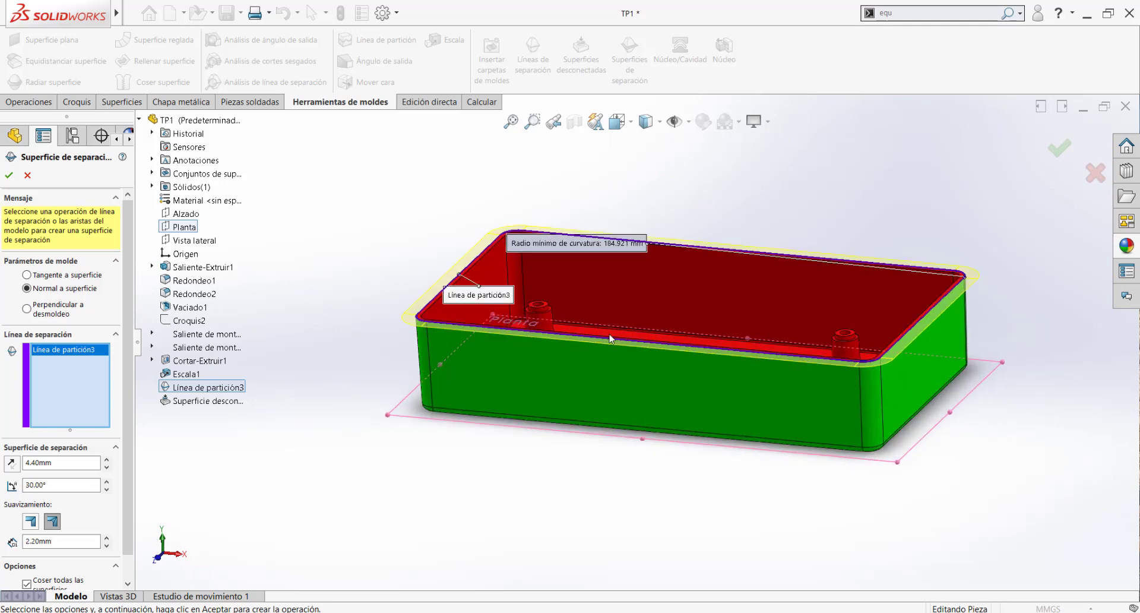
scroll(612, 340, down, 2)
scroll(280, 319, down, 3)
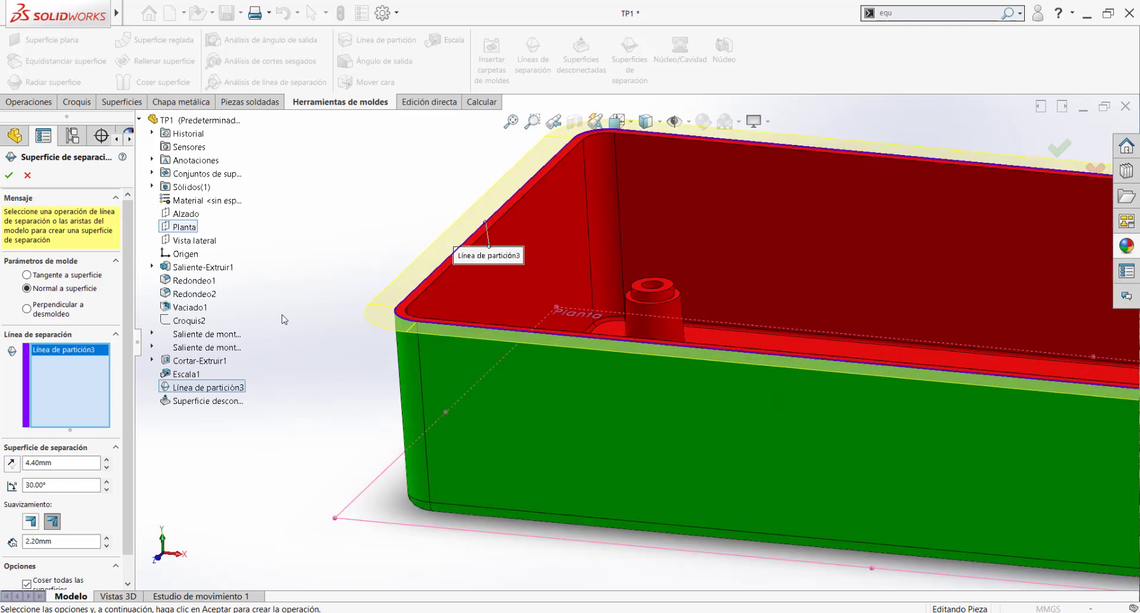
scroll(172, 309, down, 1)
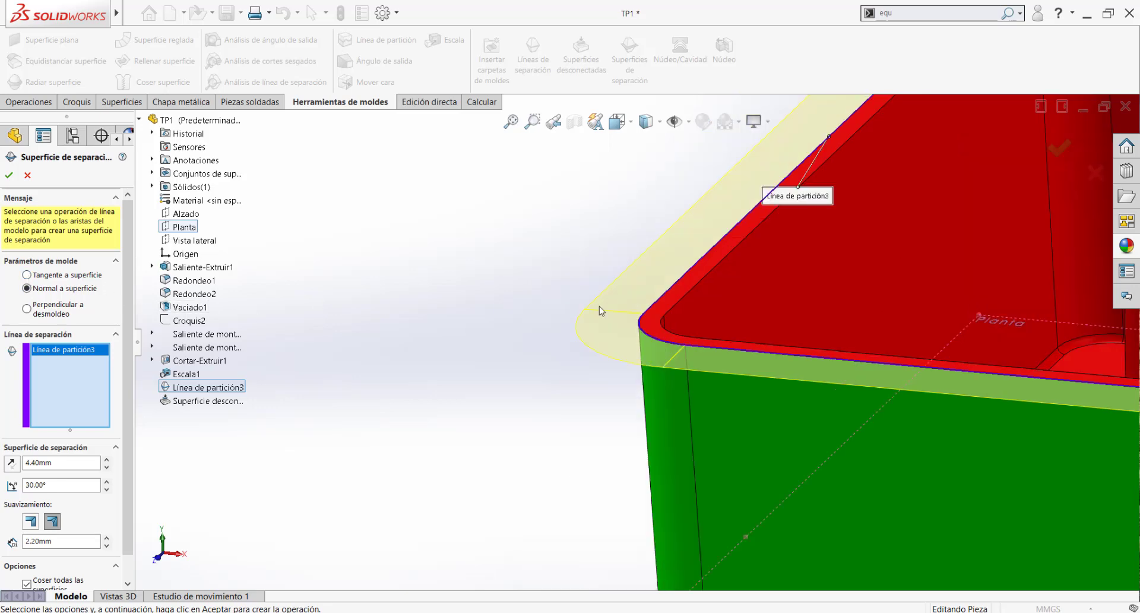
scroll(671, 322, down, 2)
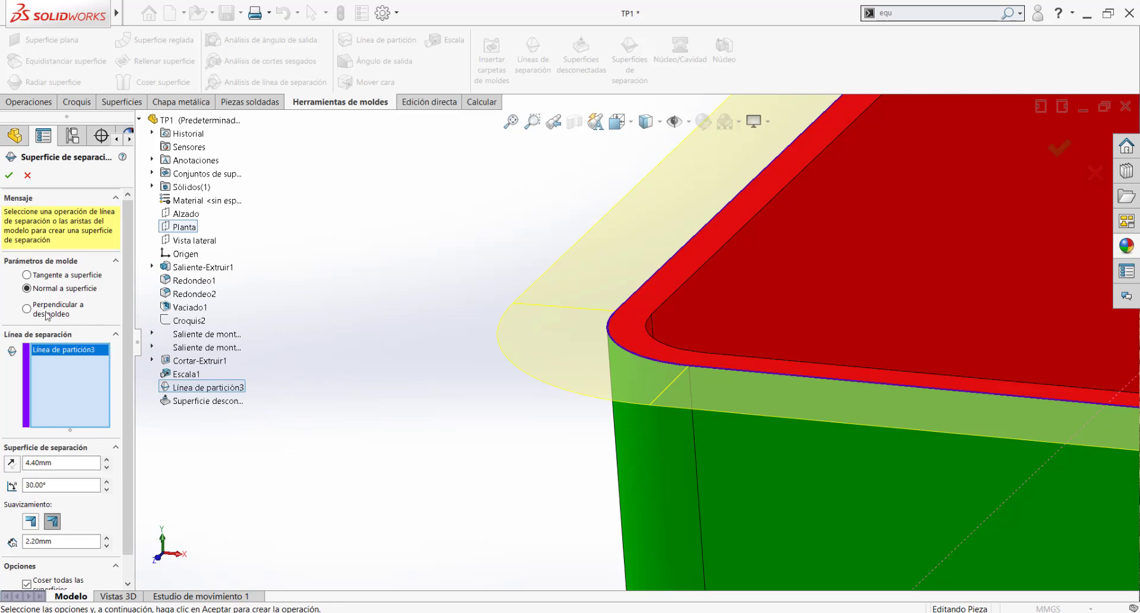
Set the parting surface to Perpendicular a desmoldeo and check its preview around the whole rim of the box.
click(27, 309)
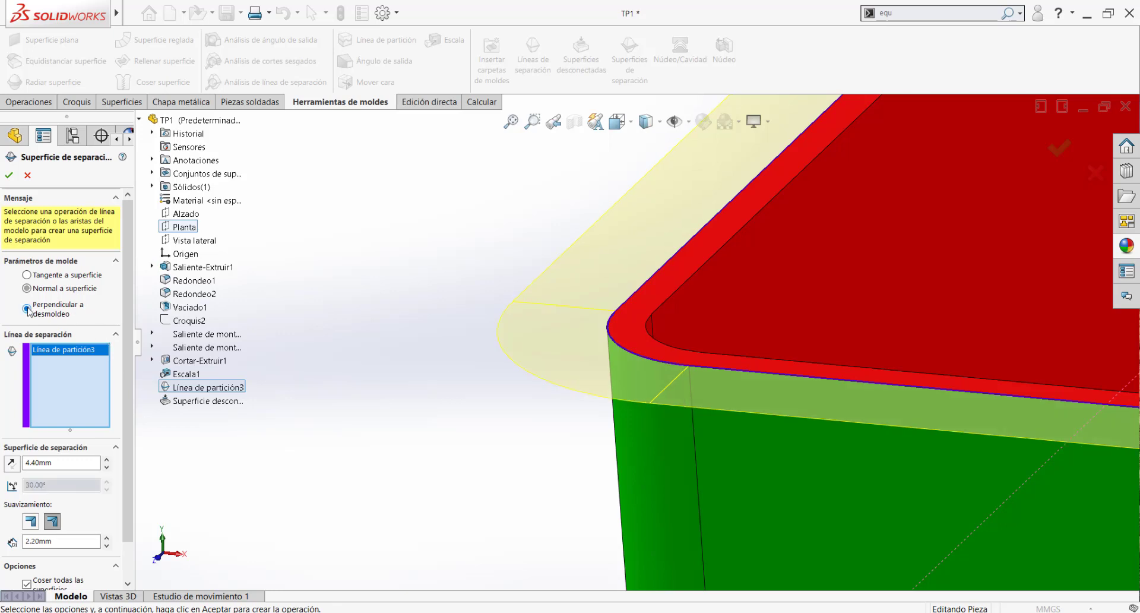
scroll(412, 399, up, 3)
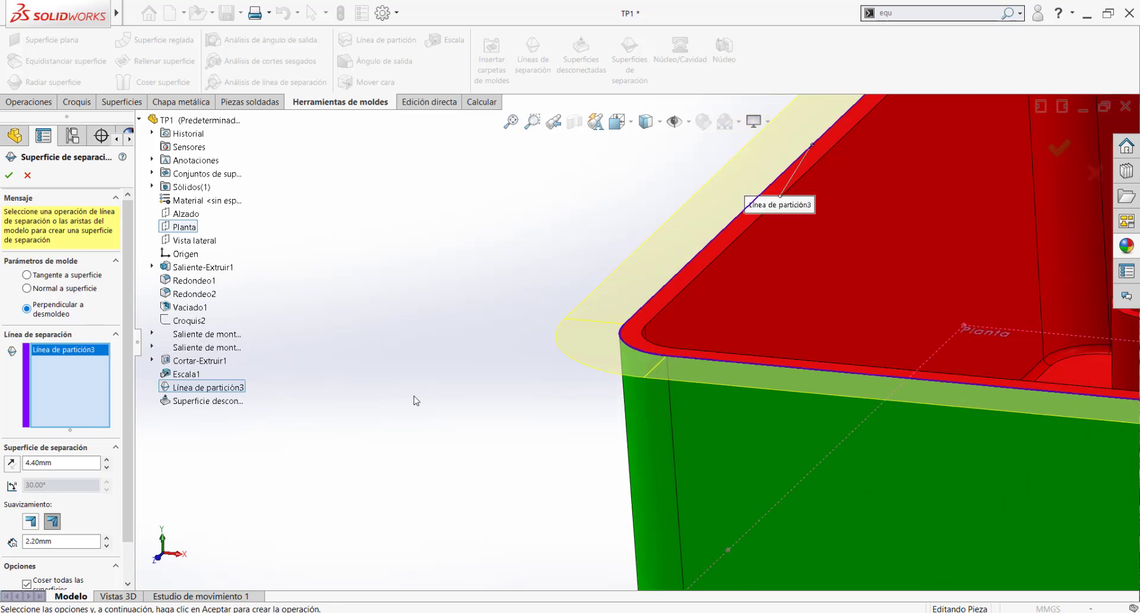
scroll(550, 396, down, 1)
scroll(603, 402, up, 2)
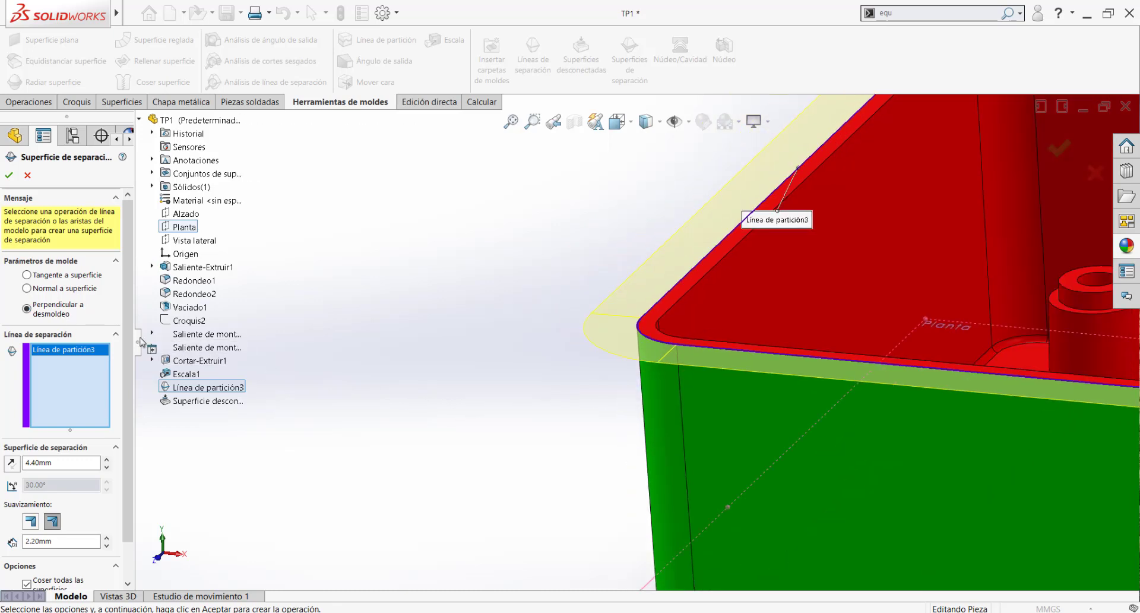
scroll(129, 343, down, 1)
scroll(129, 343, down, 2)
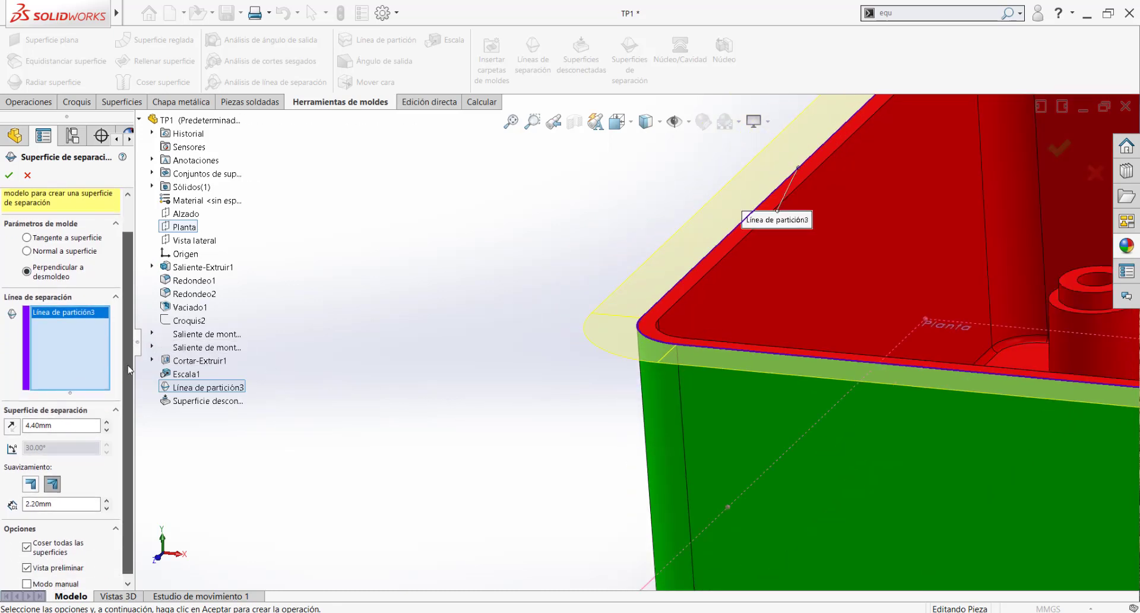
scroll(700, 367, up, 5)
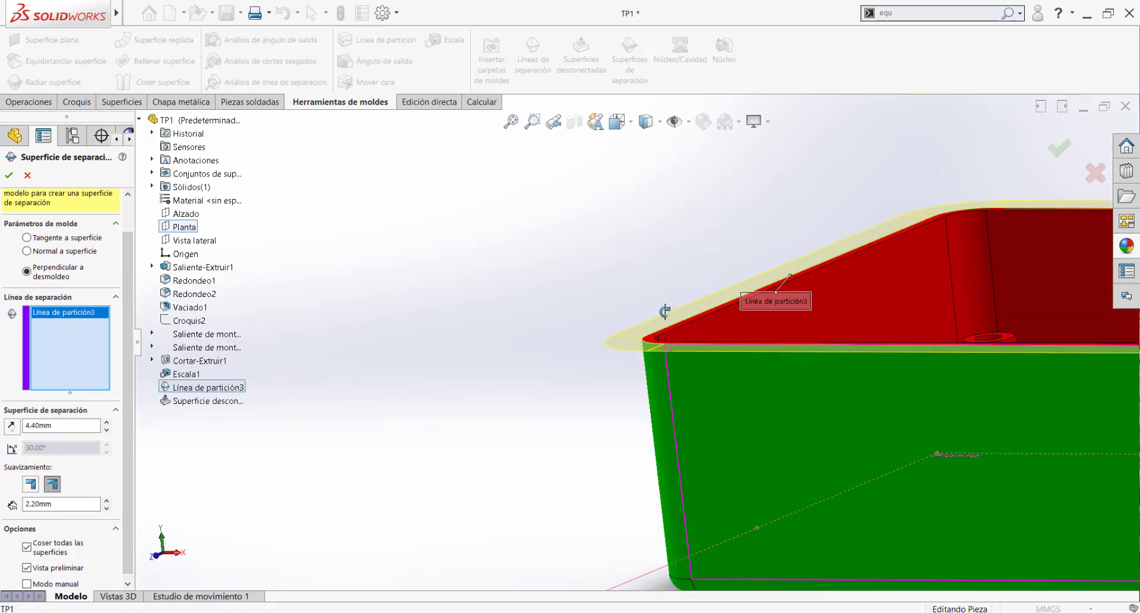
scroll(739, 346, up, 4)
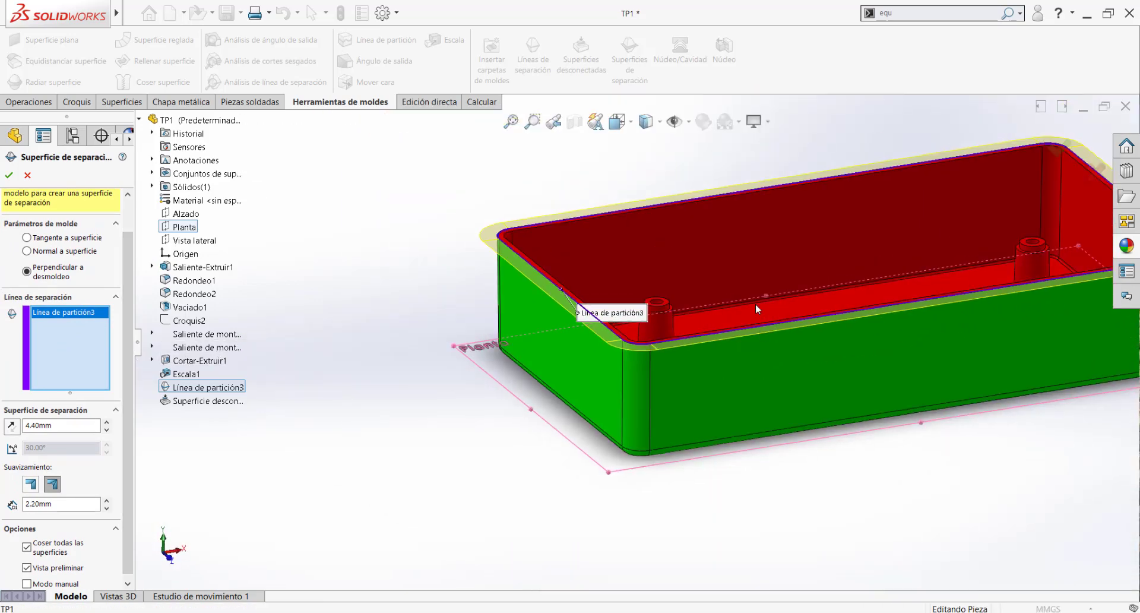
scroll(762, 288, down, 2)
scroll(760, 287, up, 2)
scroll(701, 327, down, 2)
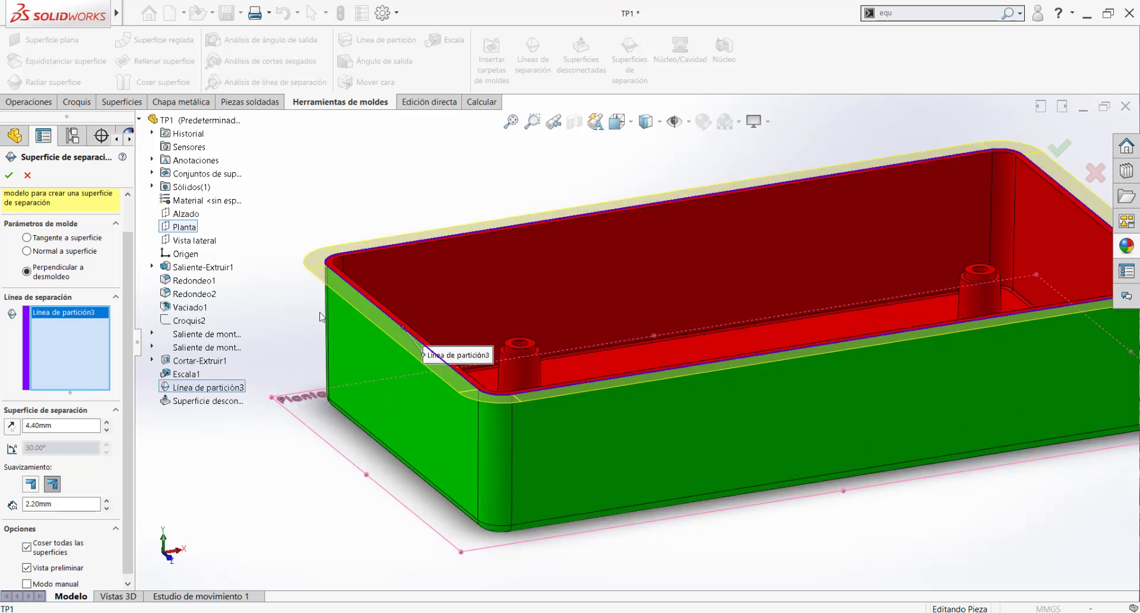
Flip the parting surface's direction and back, and increase its distance to 24.40 mm.
click(12, 427)
click(12, 427)
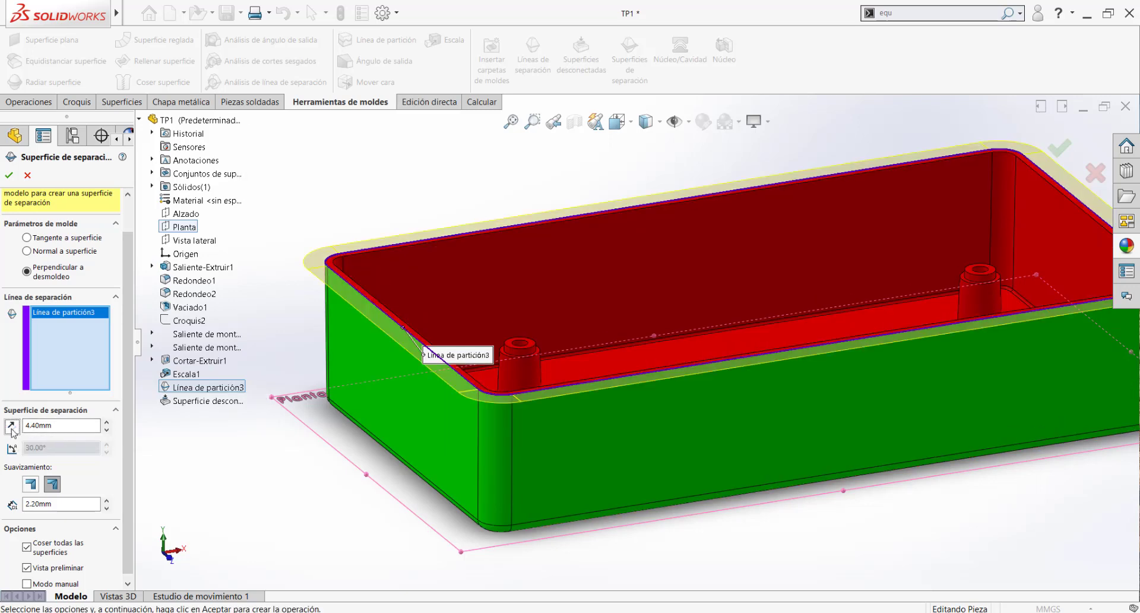
click(107, 422)
click(107, 422)
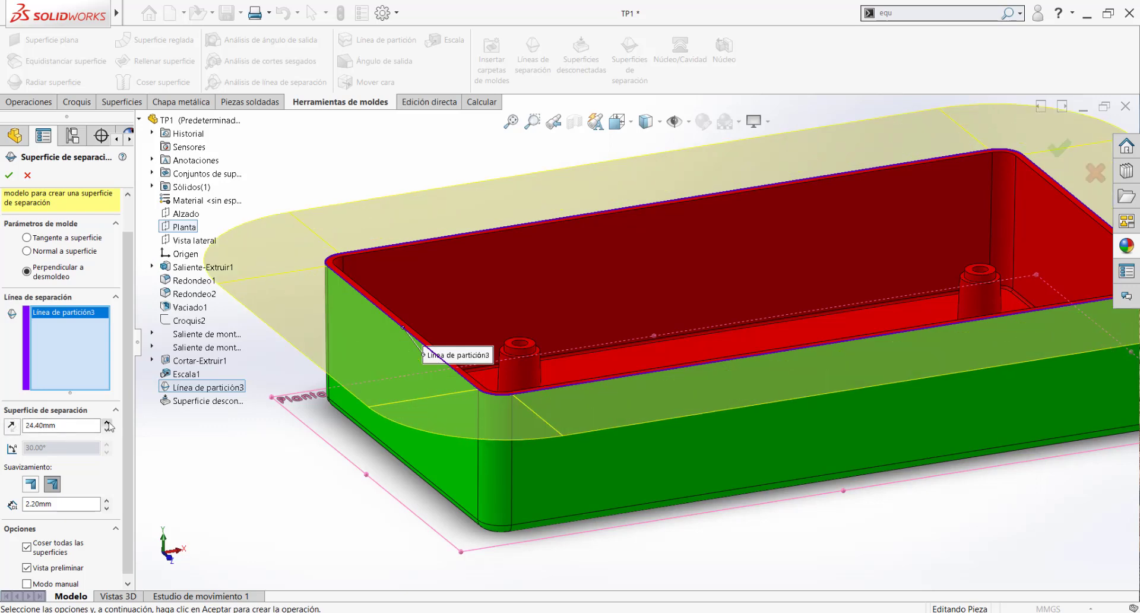
Increase the parting surface's distance to 84.40 mm and check from above how far it extends around the box.
click(107, 422)
click(107, 421)
click(107, 422)
click(107, 422)
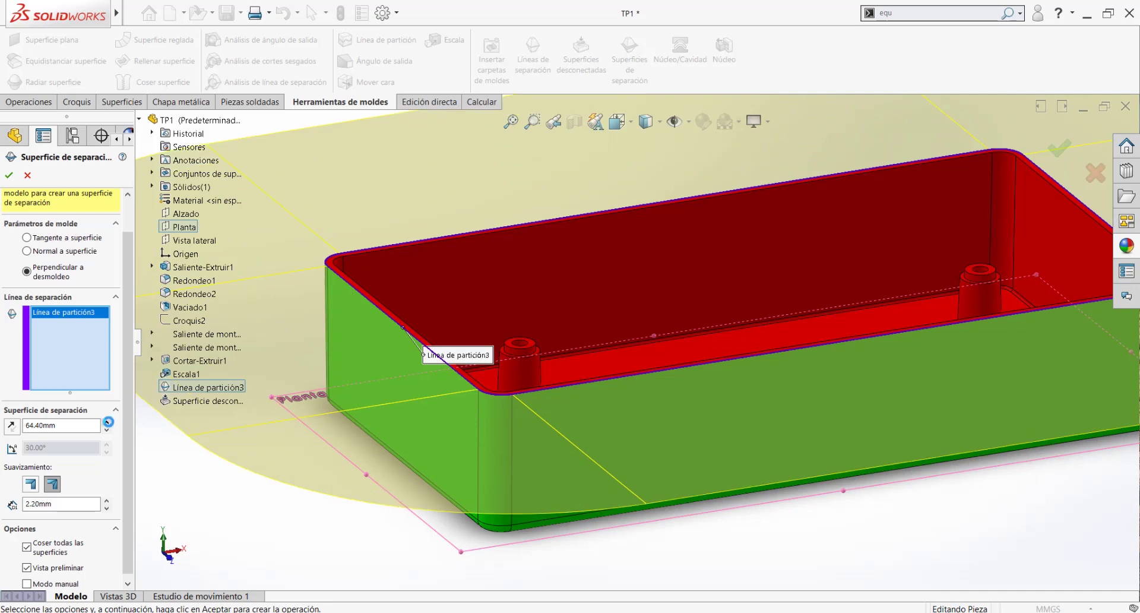
click(107, 422)
click(107, 421)
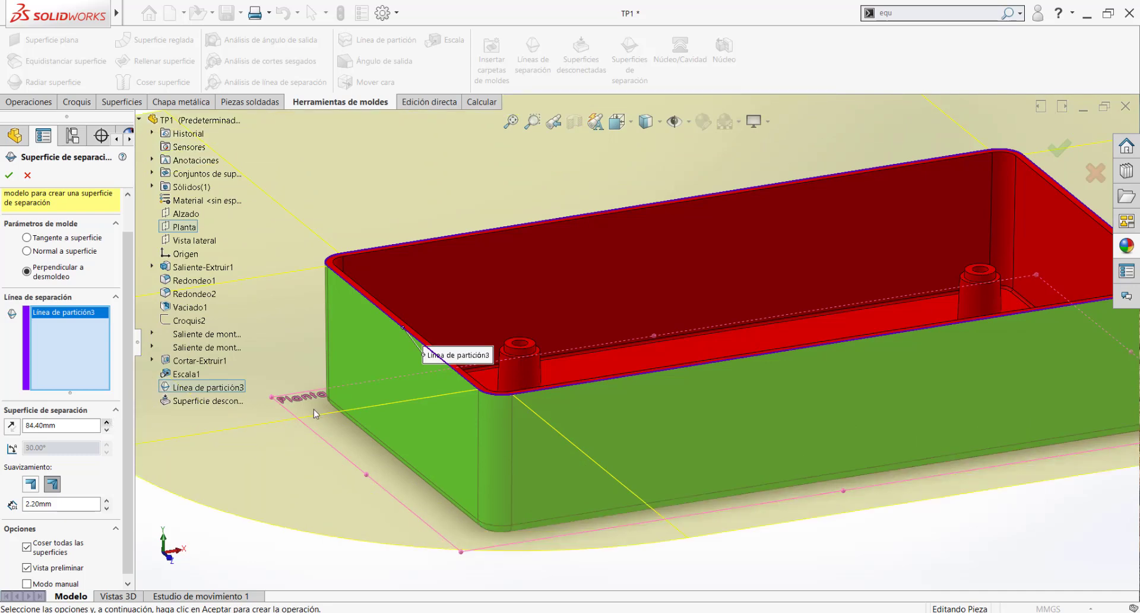
scroll(340, 410, up, 6)
middle_drag(629, 331, 633, 481)
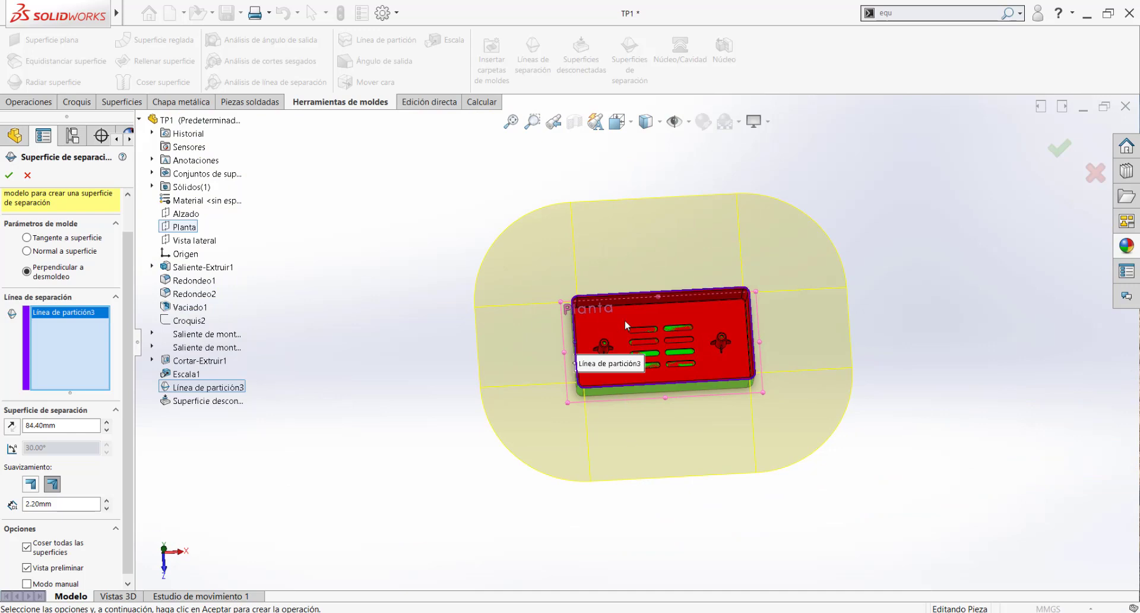
scroll(630, 318, down, 2)
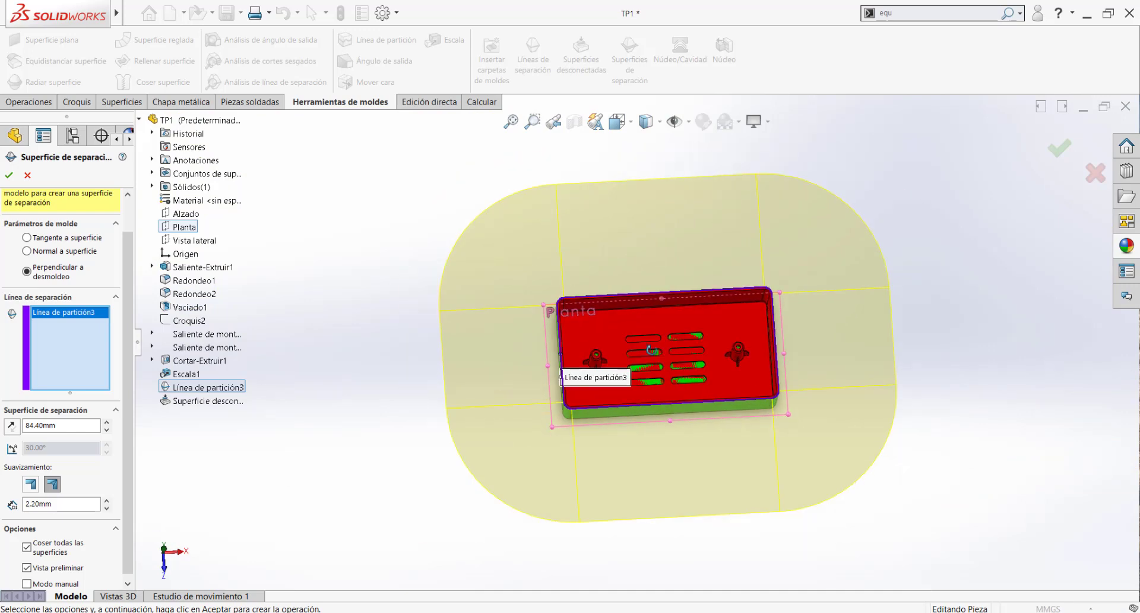
middle_drag(652, 350, 510, 266)
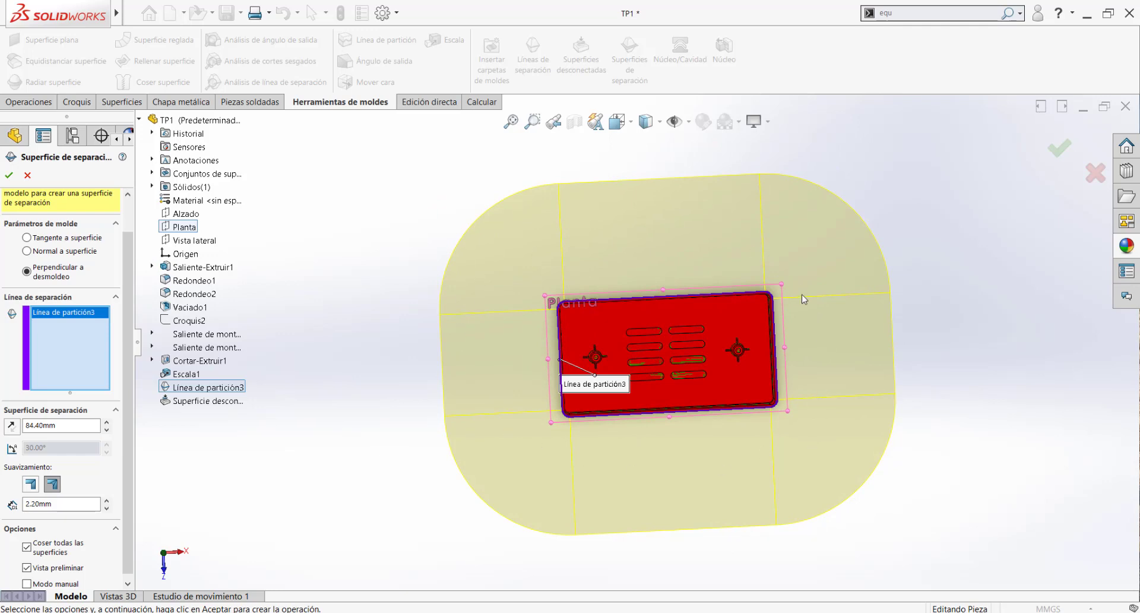
scroll(659, 297, down, 3)
scroll(552, 333, up, 4)
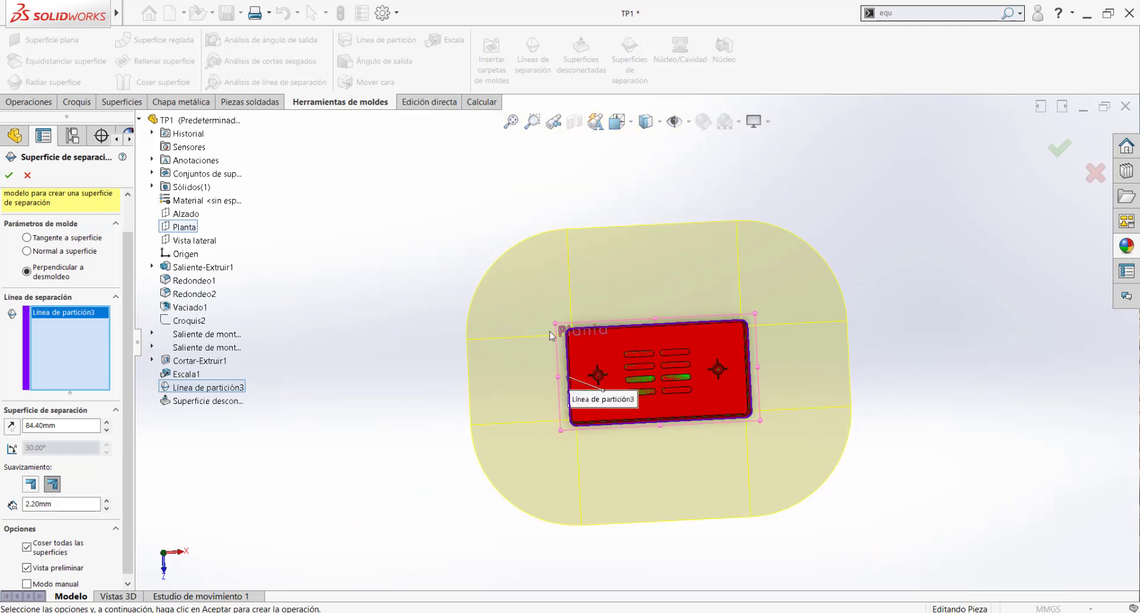
Increase the parting surface's distance to 124.40 mm and check its extent around the box.
click(107, 422)
click(107, 423)
click(108, 422)
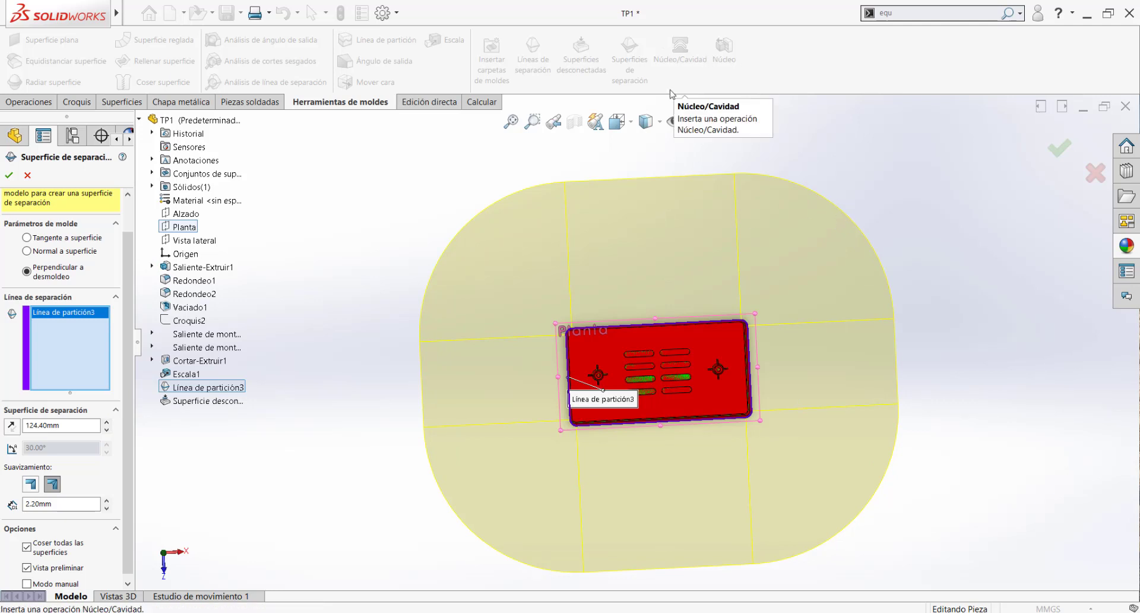
scroll(681, 372, down, 1)
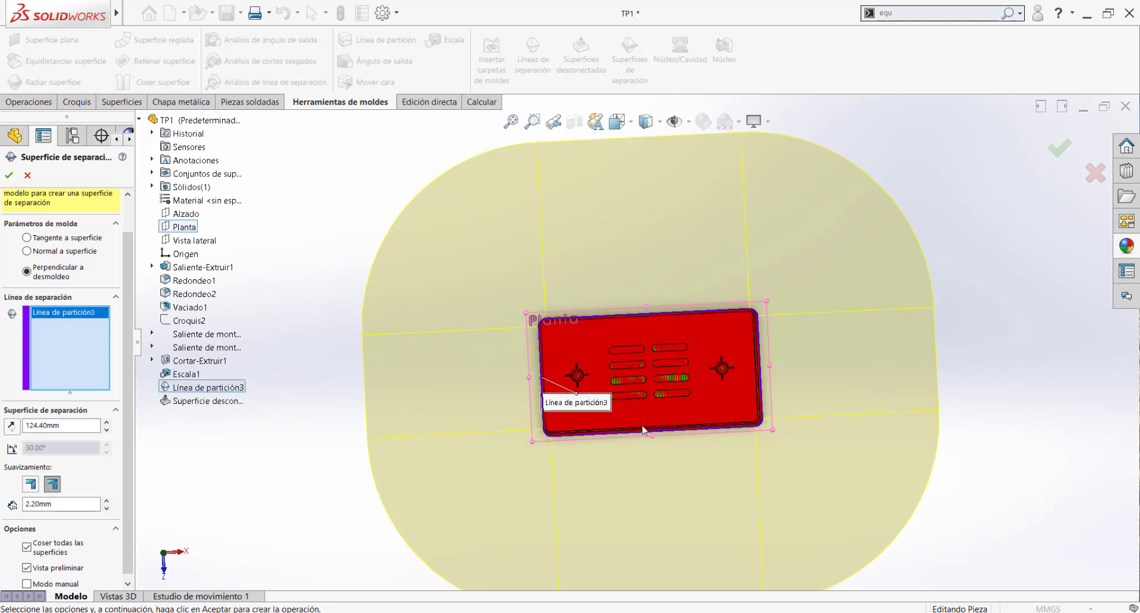
scroll(599, 369, up, 1)
scroll(671, 427, up, 1)
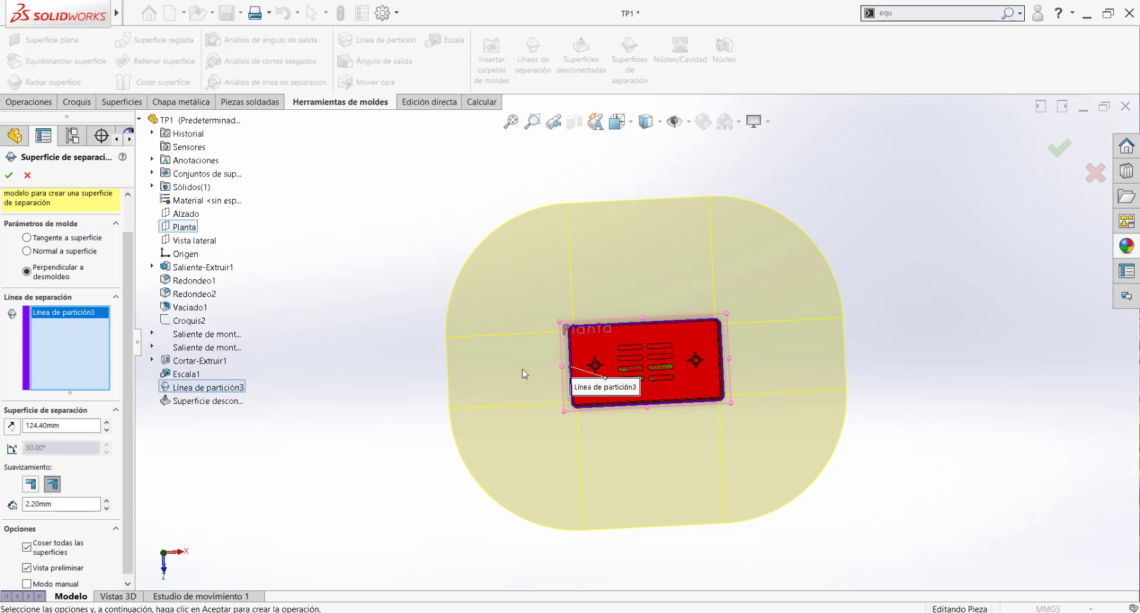
Turn off Coser todas las superficies and create the parting surface as separate, unknitted patches.
scroll(742, 425, down, 2)
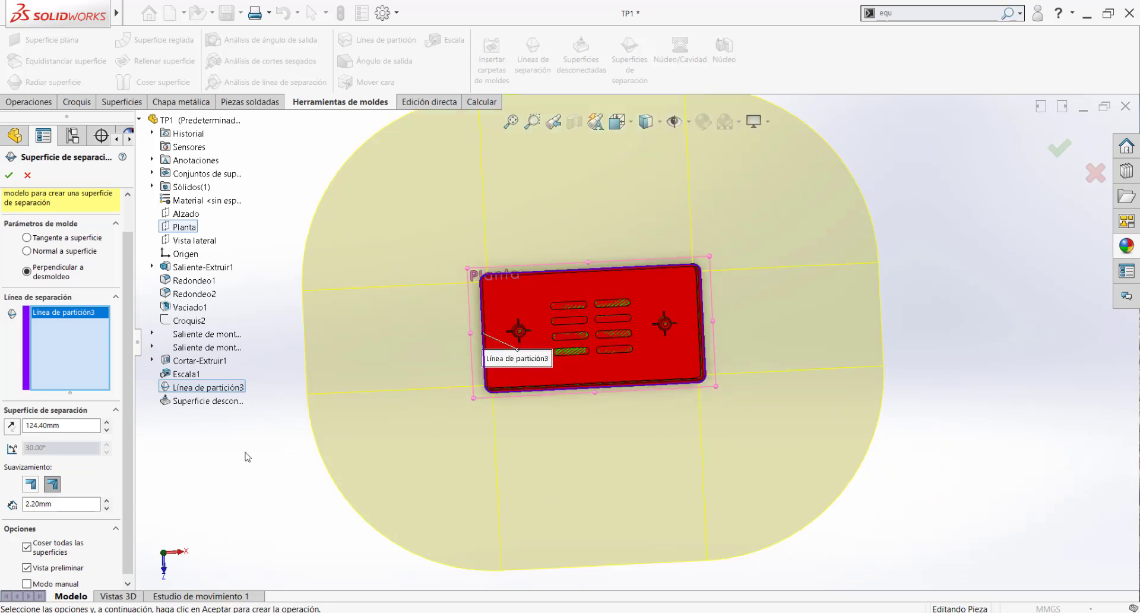
click(30, 547)
click(9, 175)
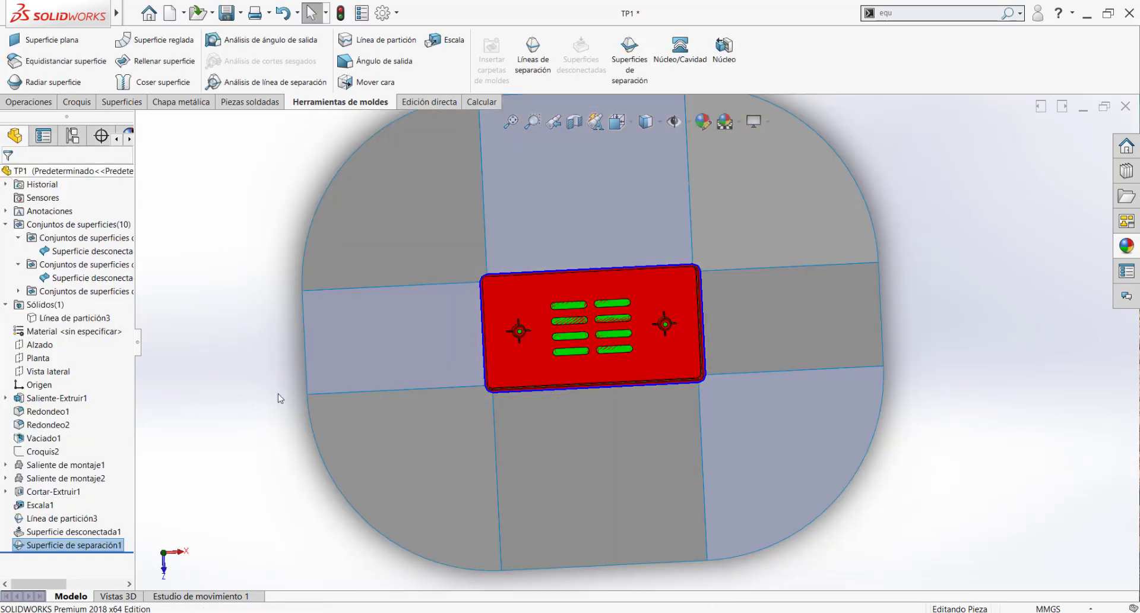
Hide the separate parting surface patch along the box's long front side.
middle_drag(523, 497, 522, 364)
click(600, 415)
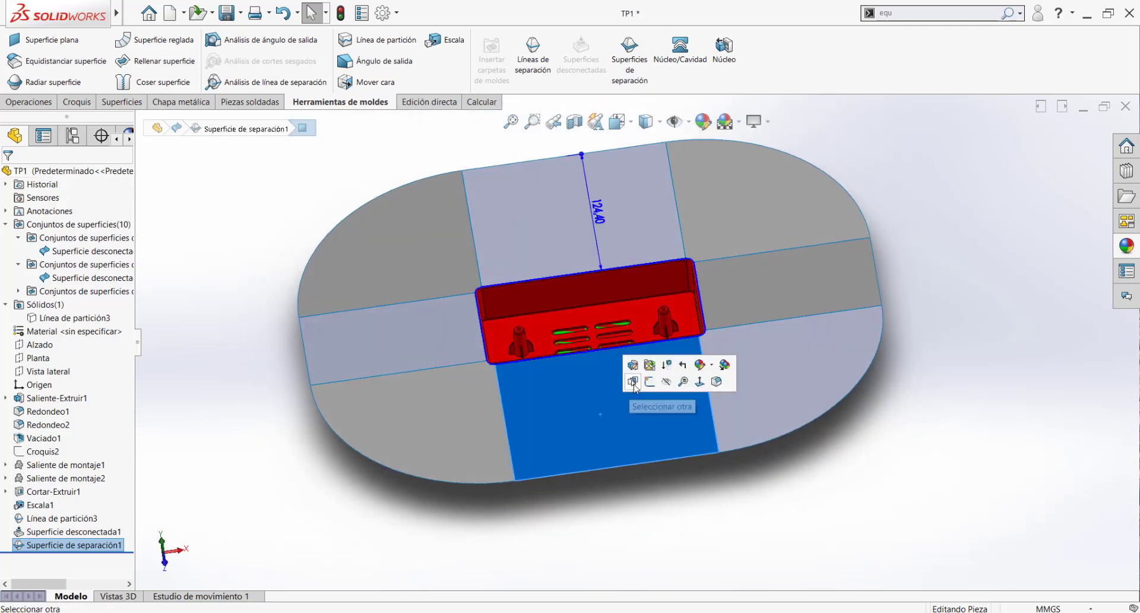
click(665, 382)
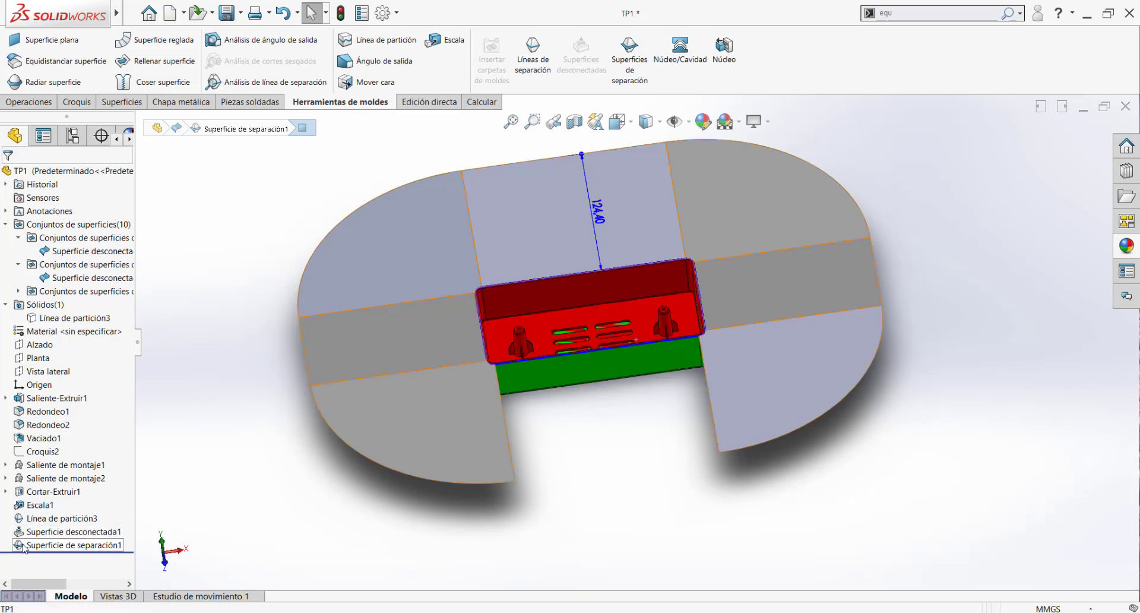
Edit the parting surface to turn Coser todas las superficies back on and accept it.
click(42, 544)
click(33, 512)
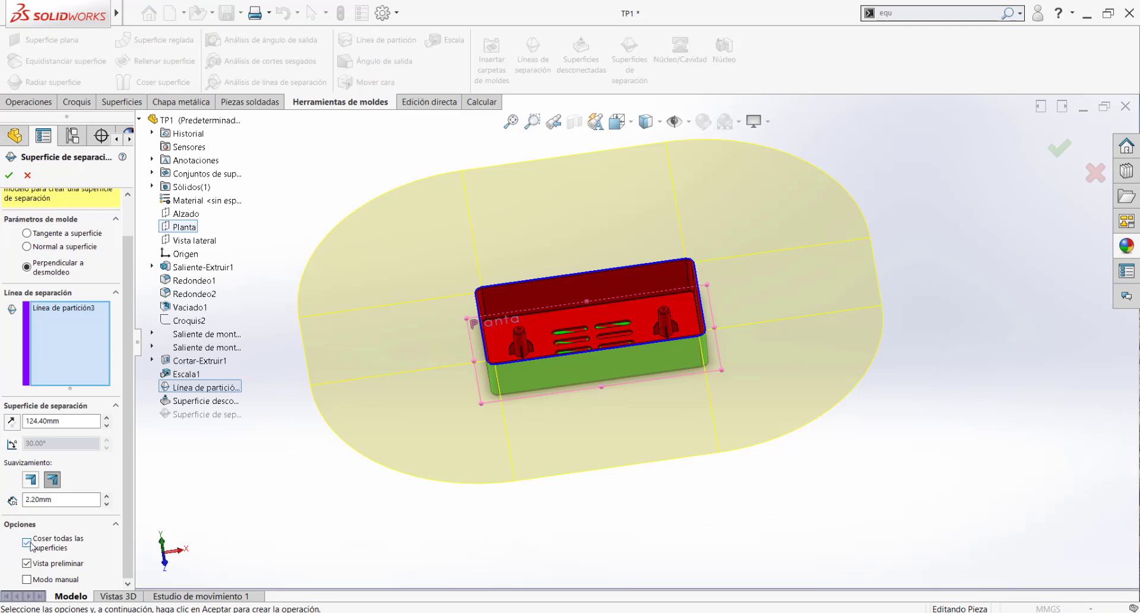
click(9, 175)
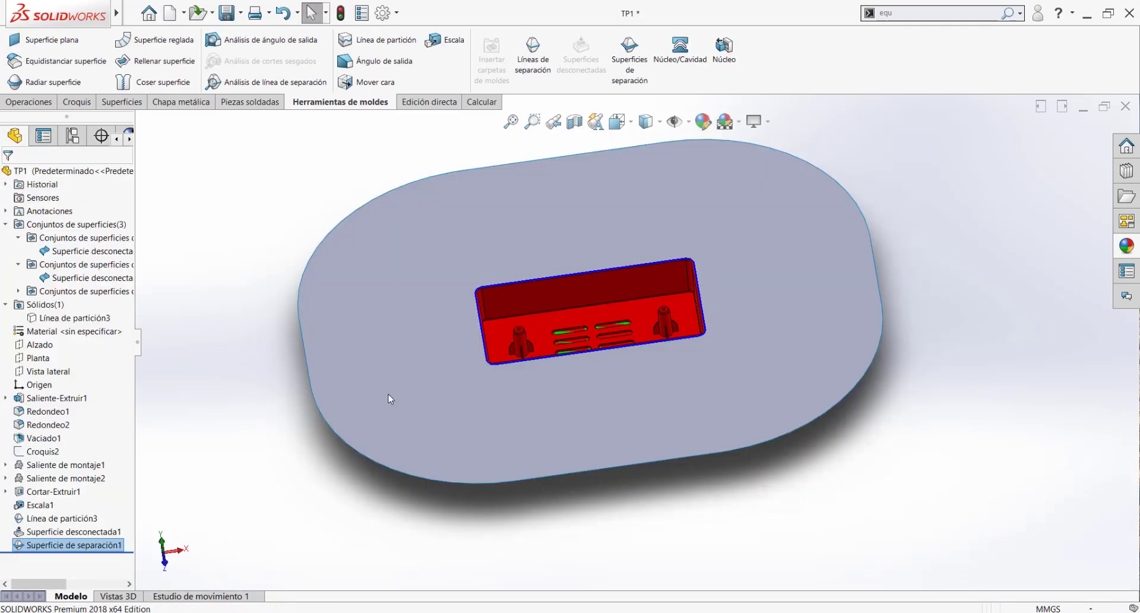
Inspect the knitted parting surface, its inner edge along the parting line and the box interior from several angles.
middle_drag(595, 381, 643, 408)
scroll(723, 332, down, 1)
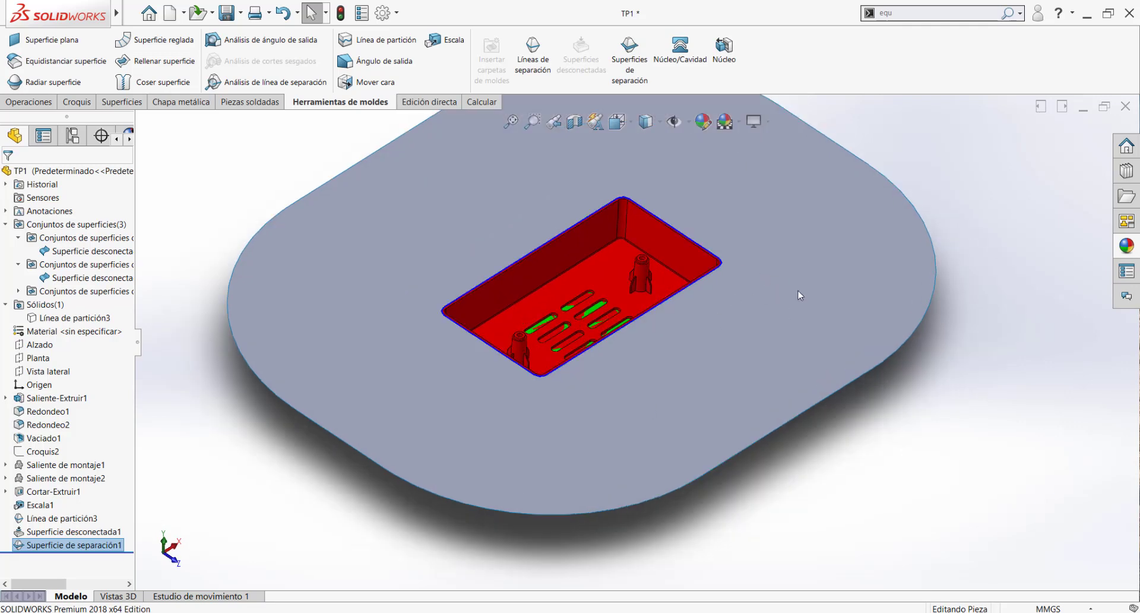
scroll(732, 330, up, 2)
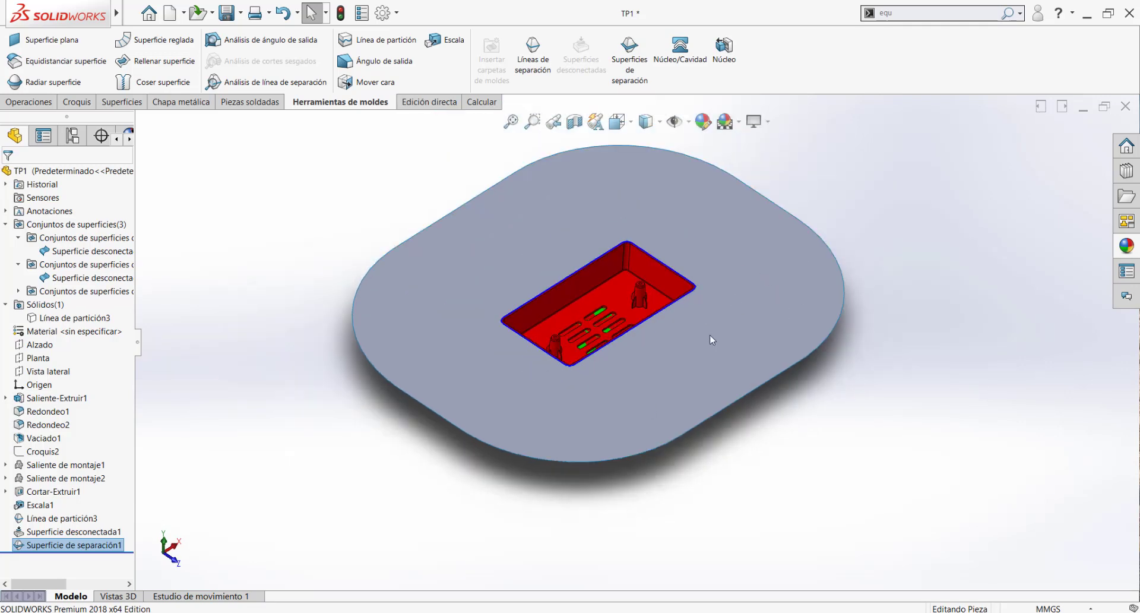
middle_drag(696, 297, 664, 334)
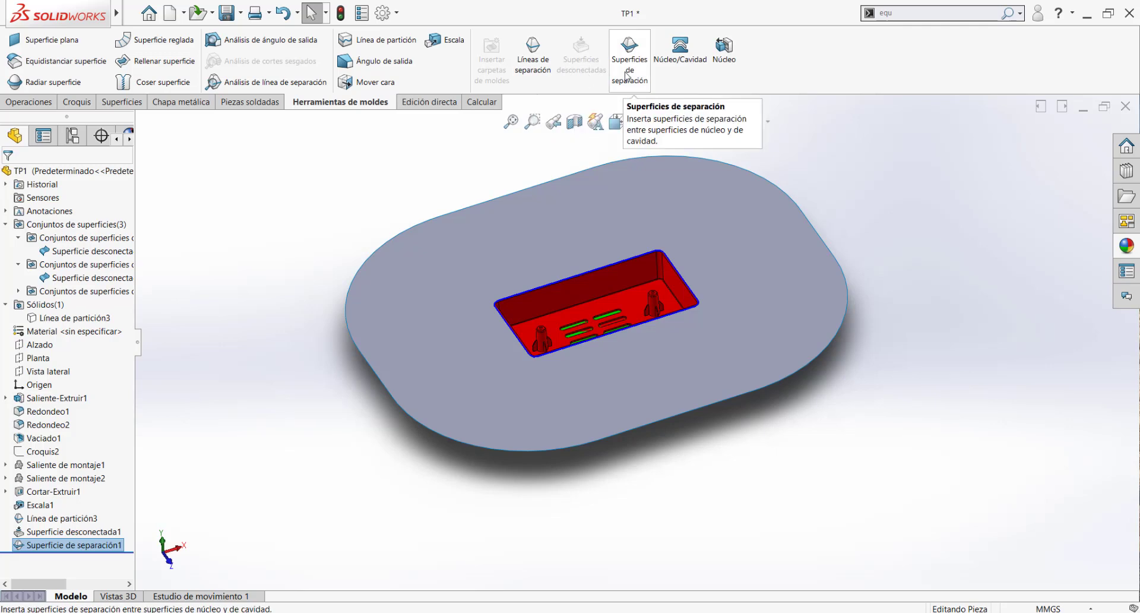
scroll(668, 321, down, 3)
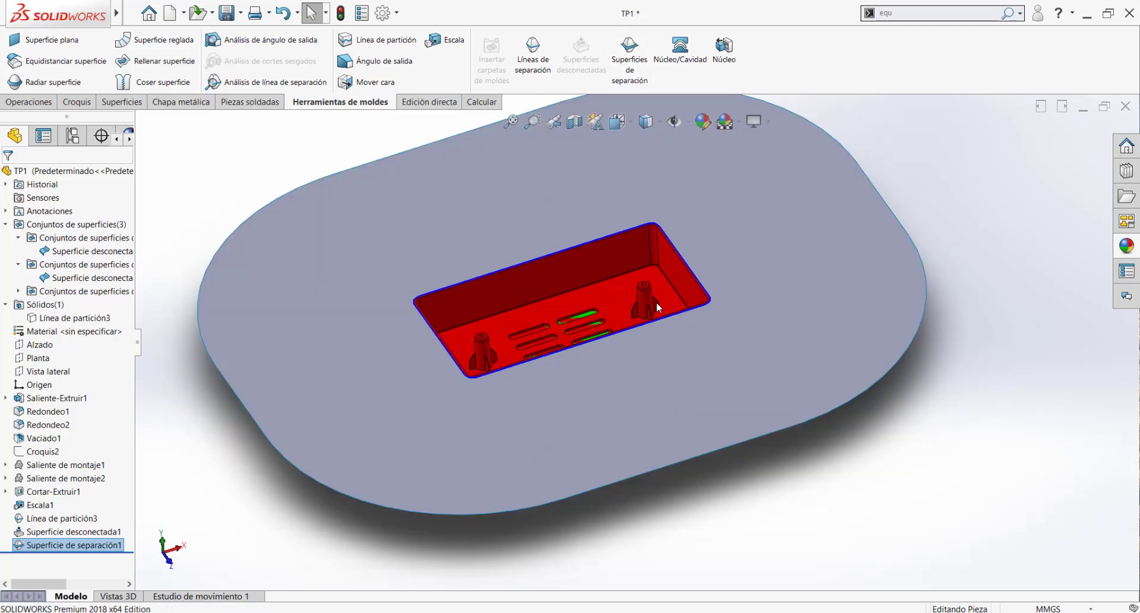
scroll(645, 301, down, 2)
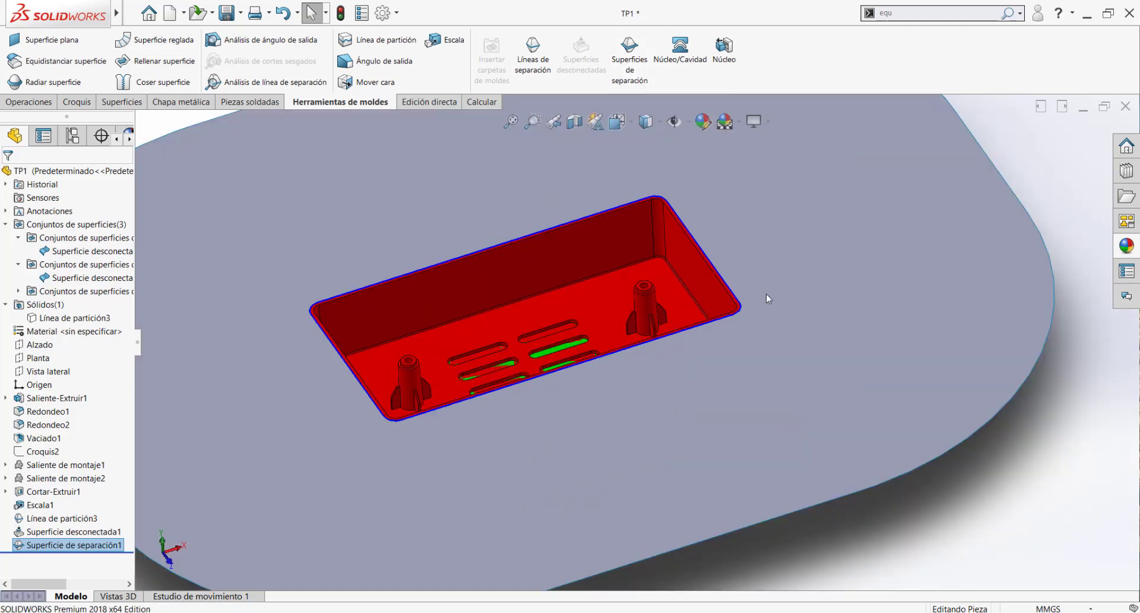
click(735, 298)
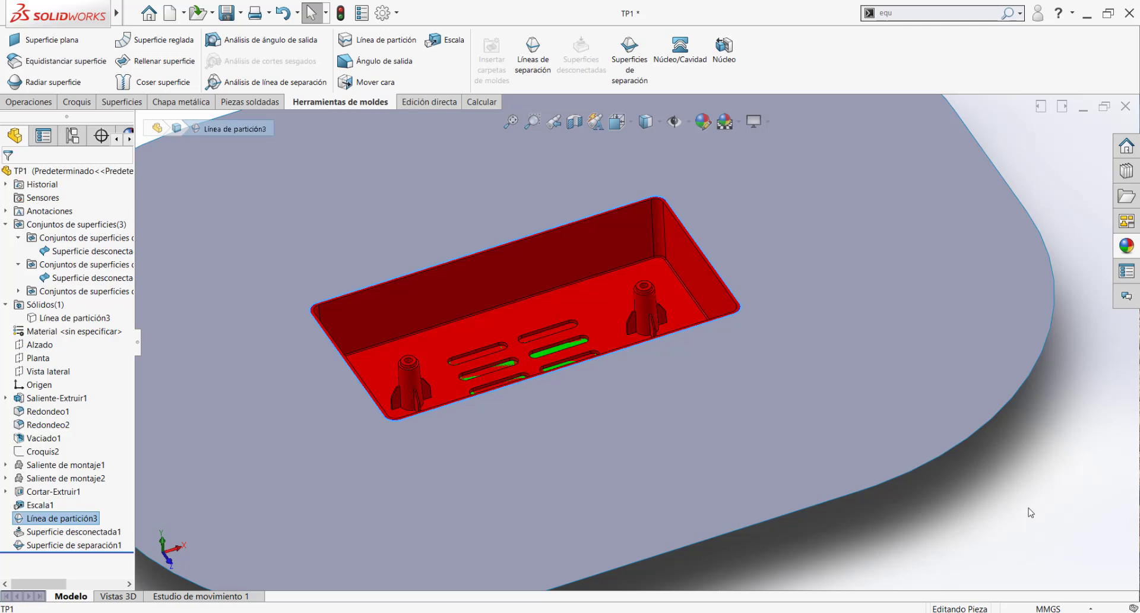
click(984, 486)
scroll(687, 344, up, 2)
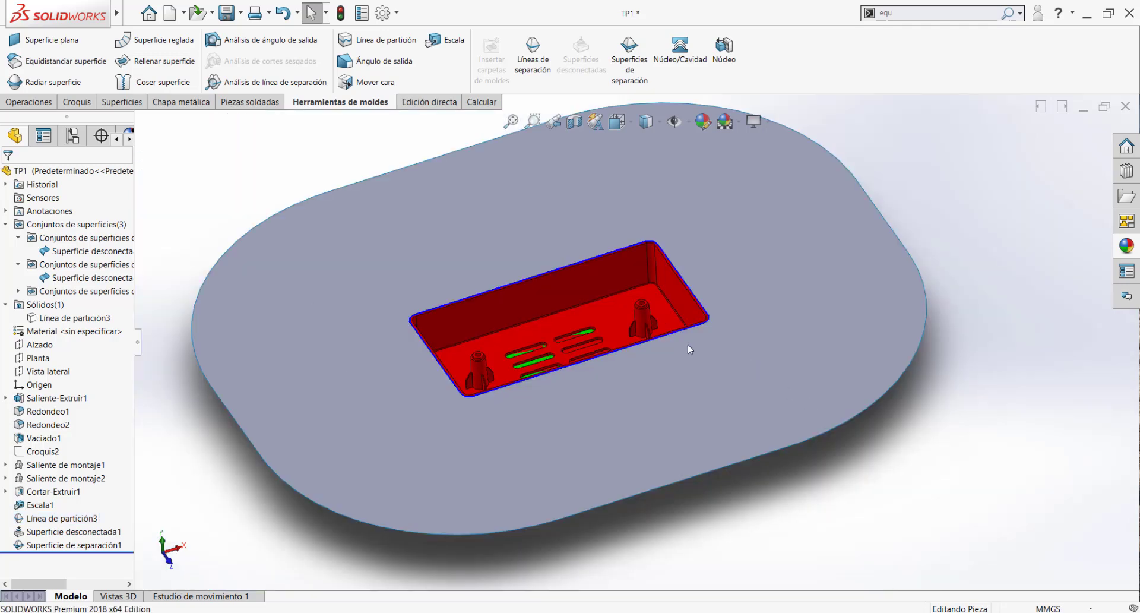
middle_drag(643, 343, 518, 205)
middle_drag(594, 260, 693, 381)
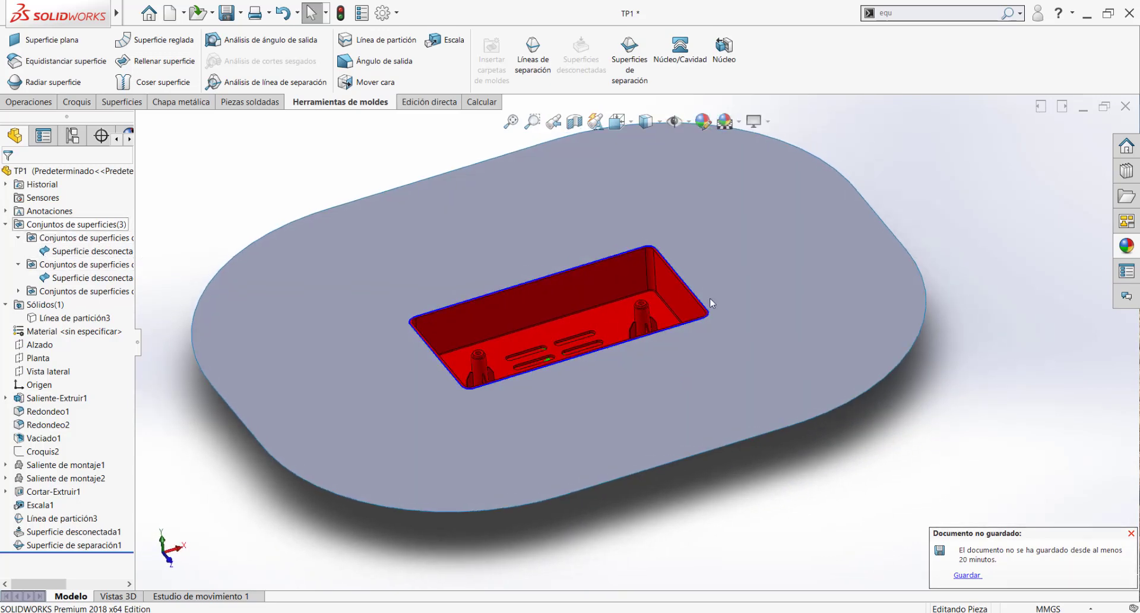
scroll(636, 313, down, 2)
scroll(574, 341, up, 3)
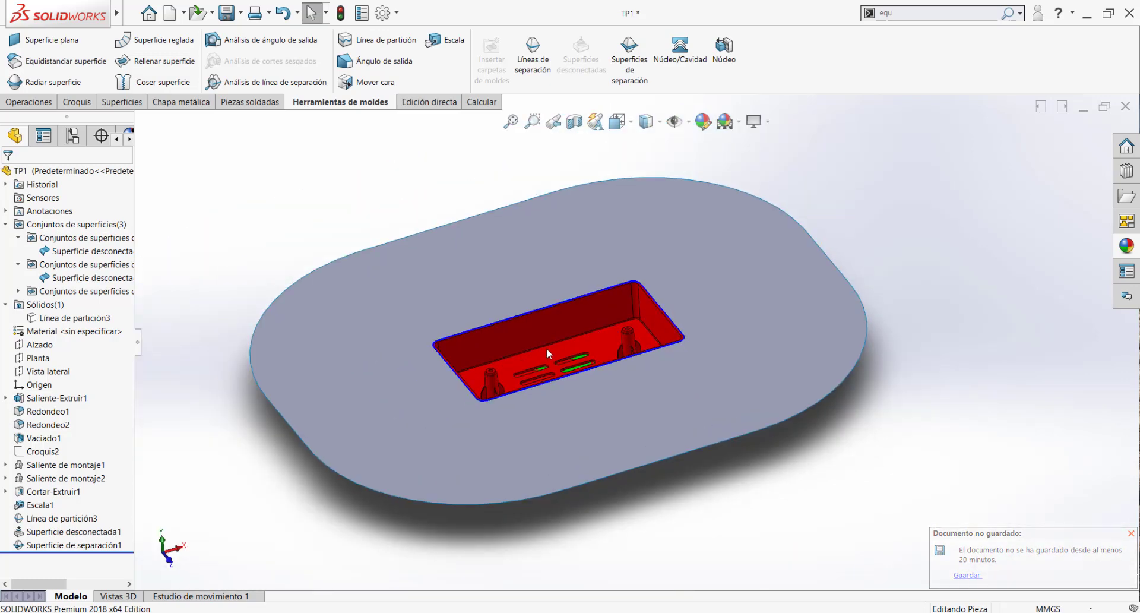
middle_drag(547, 349, 528, 378)
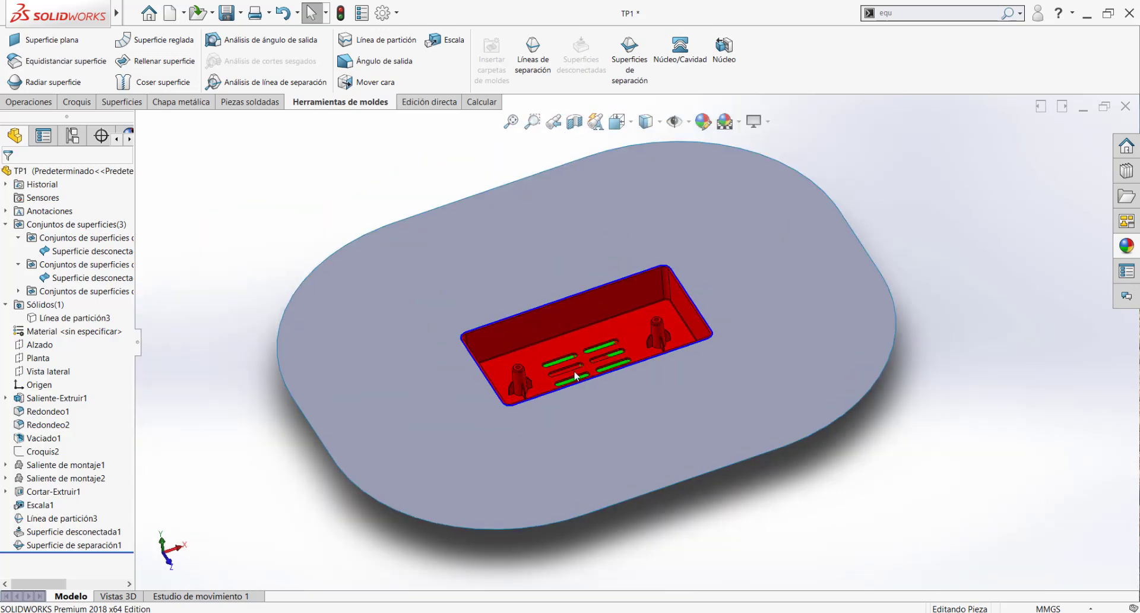
Reopen the parting surface for editing and switch its smoothing to Nítido and back to Suave.
click(67, 545)
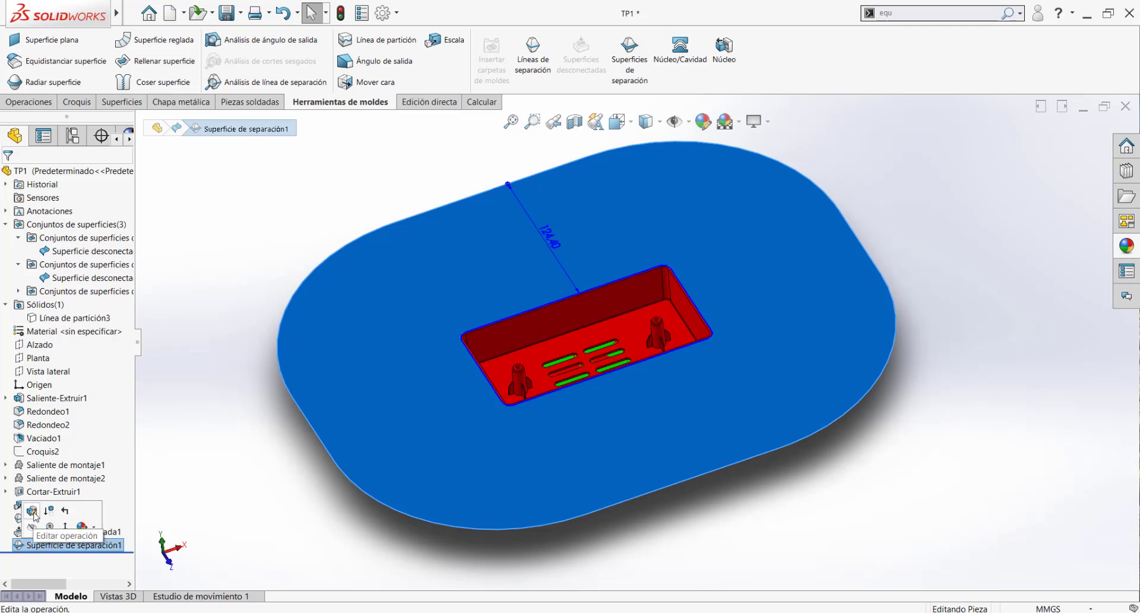
click(43, 516)
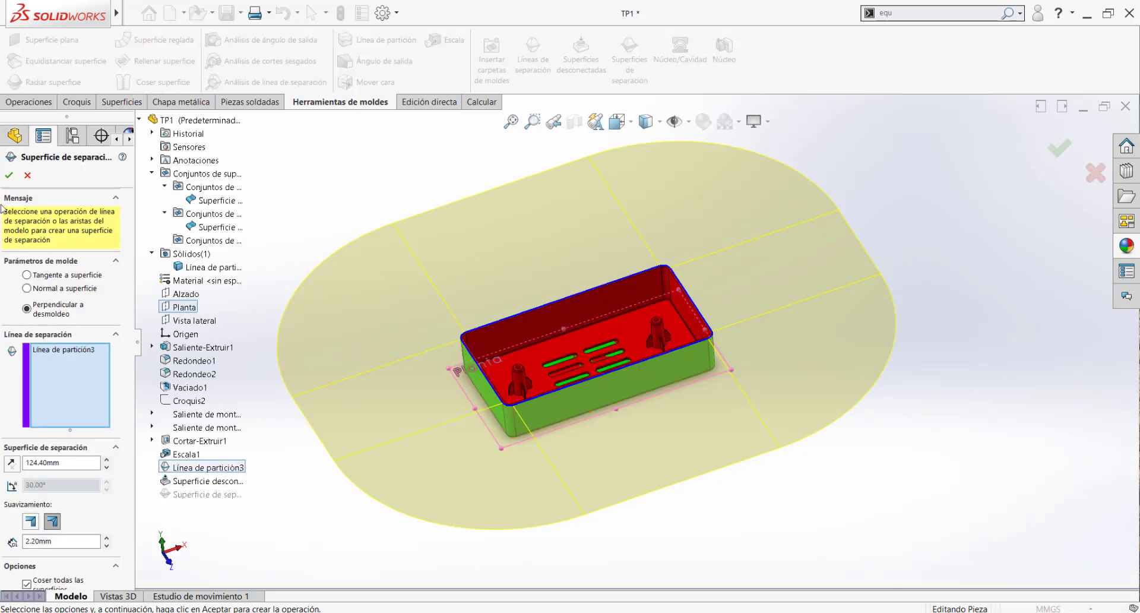
scroll(570, 404, down, 2)
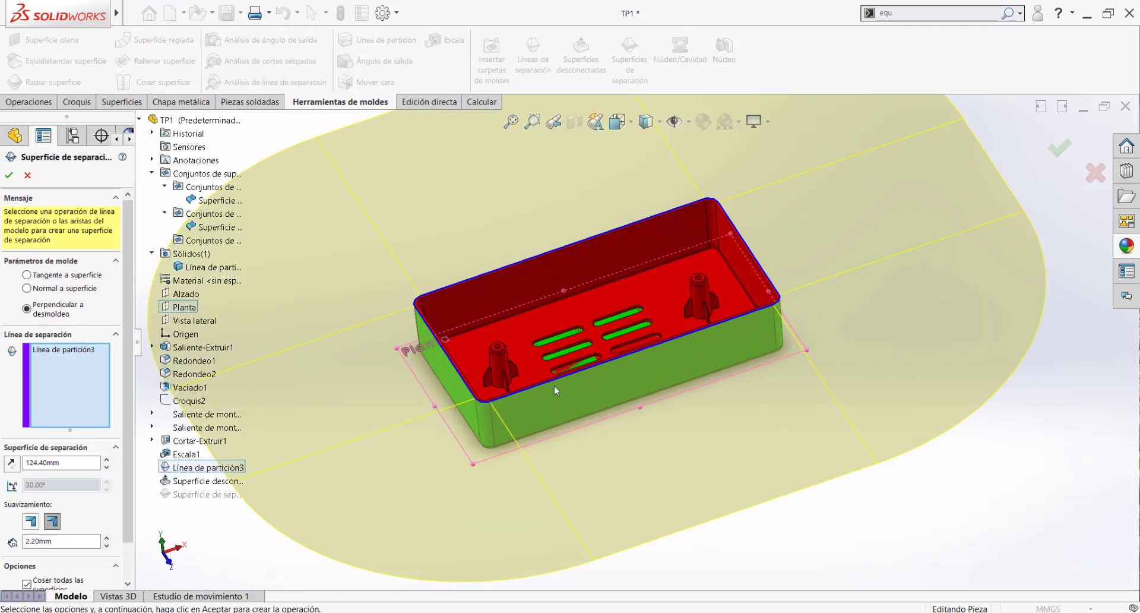
scroll(52, 519, down, 2)
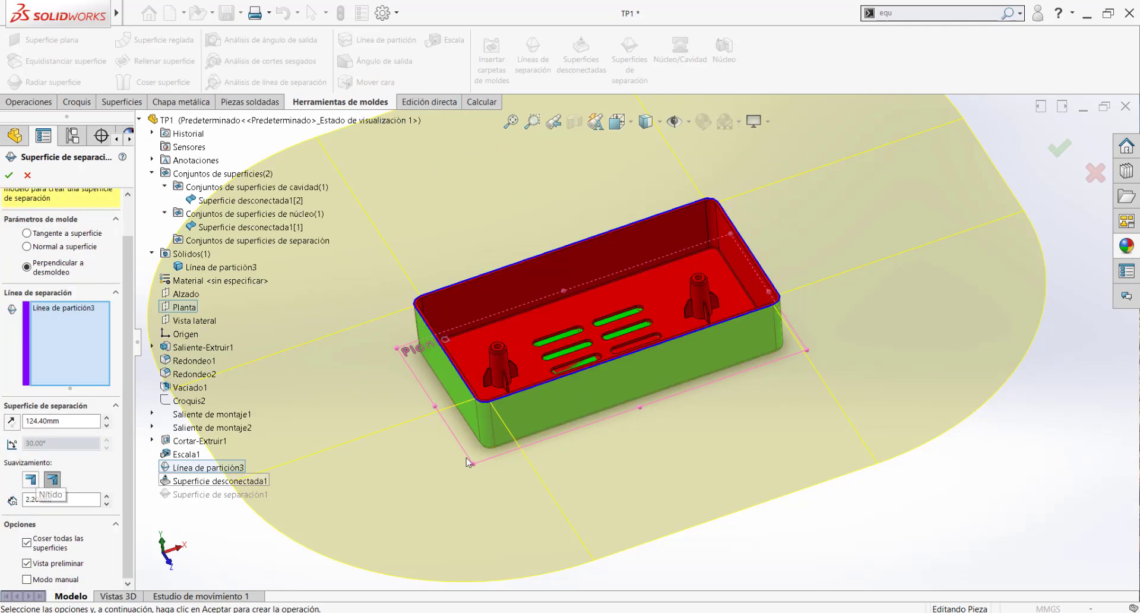
scroll(451, 440, down, 5)
click(31, 479)
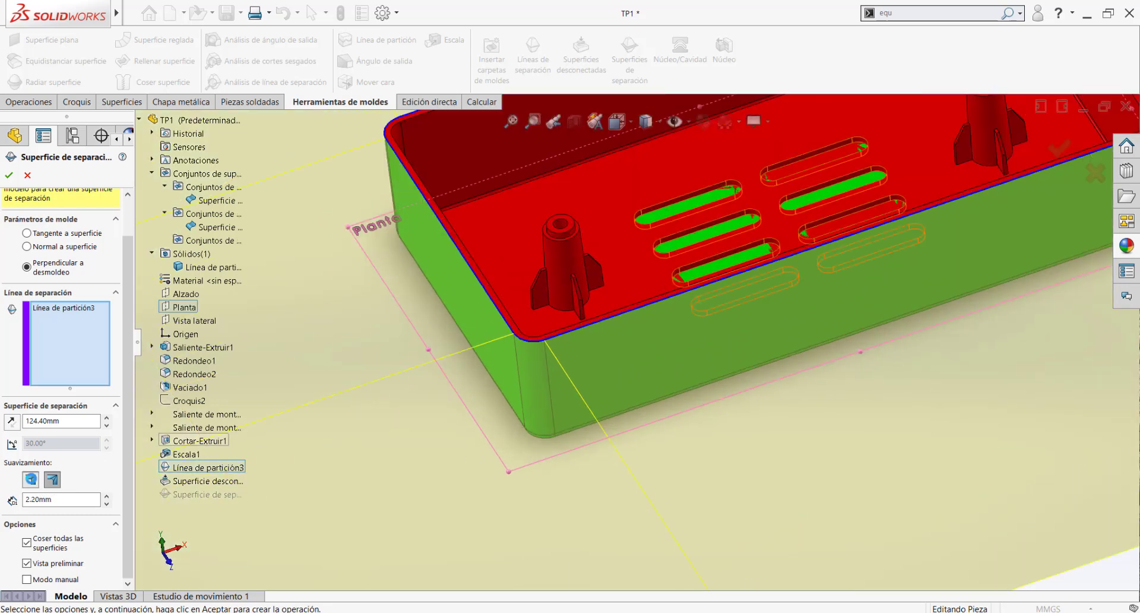
click(52, 479)
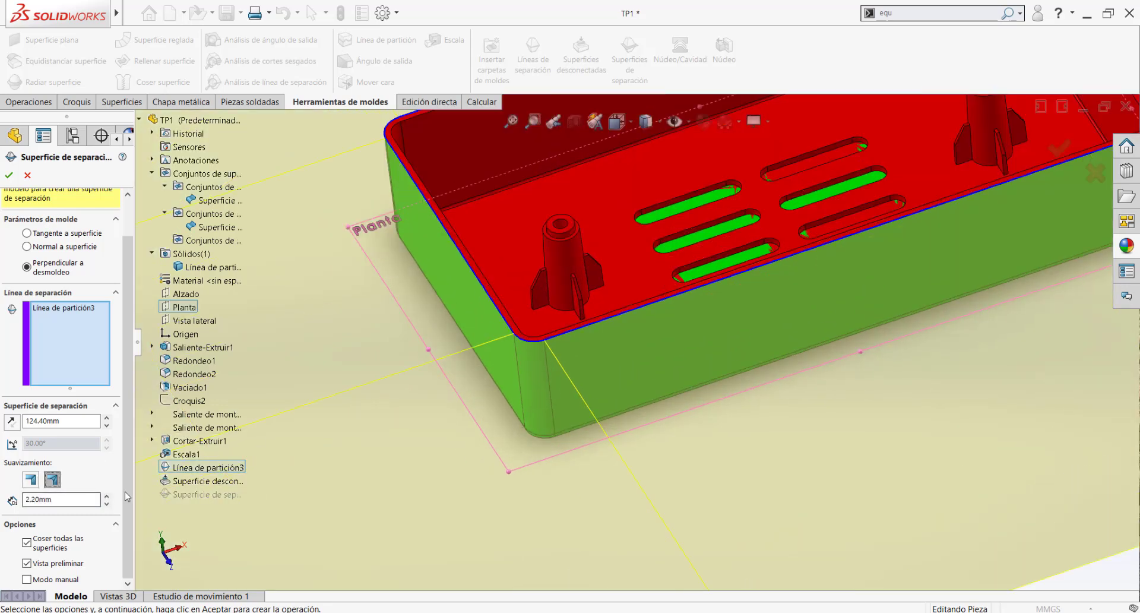
Try a smoothing distance of 22.20 mm on the parting surface, and return it to 2.20 mm.
click(106, 496)
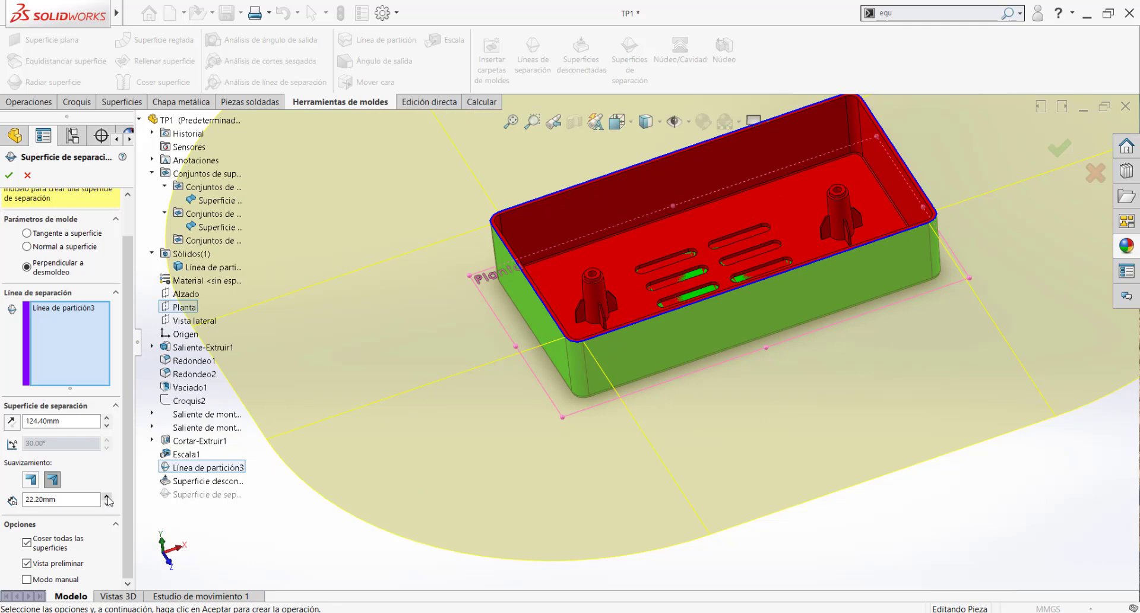
click(108, 503)
click(107, 503)
Examine the Suave smoothing preview up close at the box's rounded corner.
scroll(551, 343, down, 5)
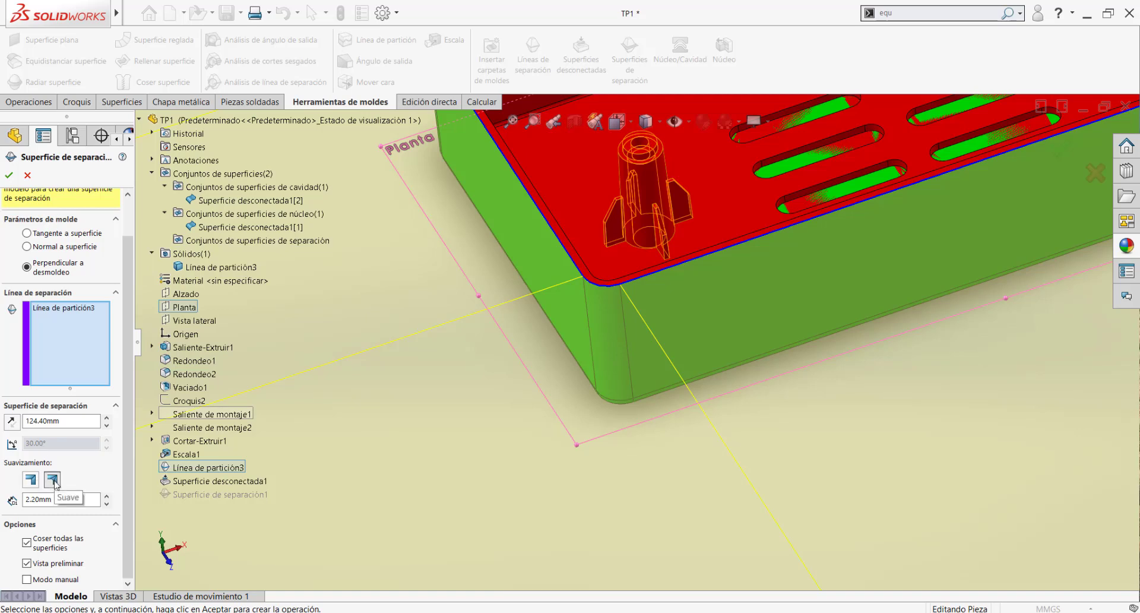
click(48, 482)
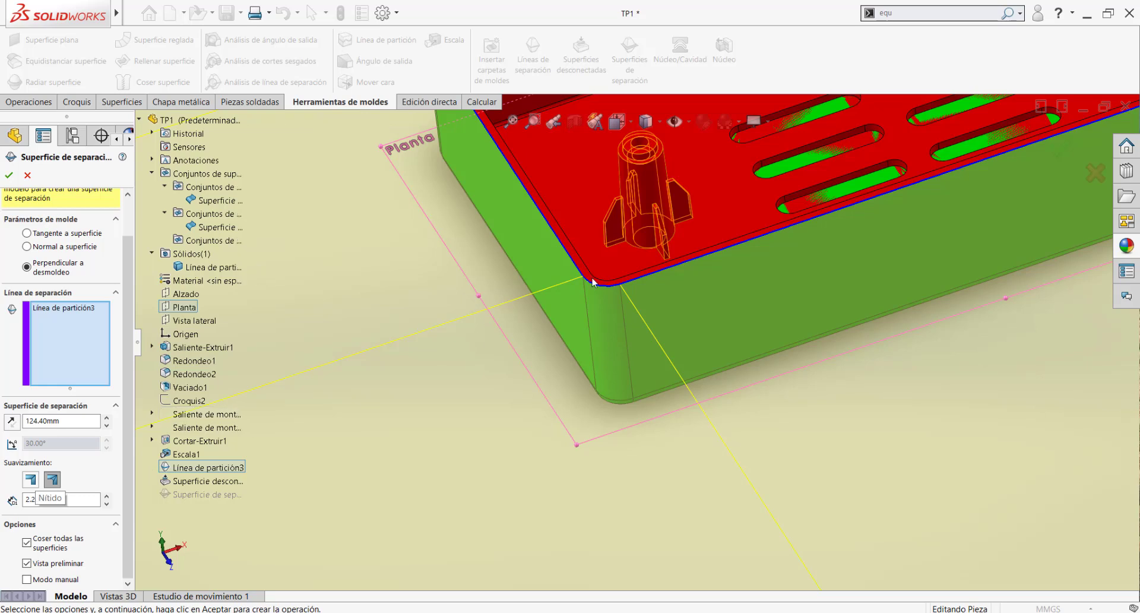
scroll(597, 280, down, 5)
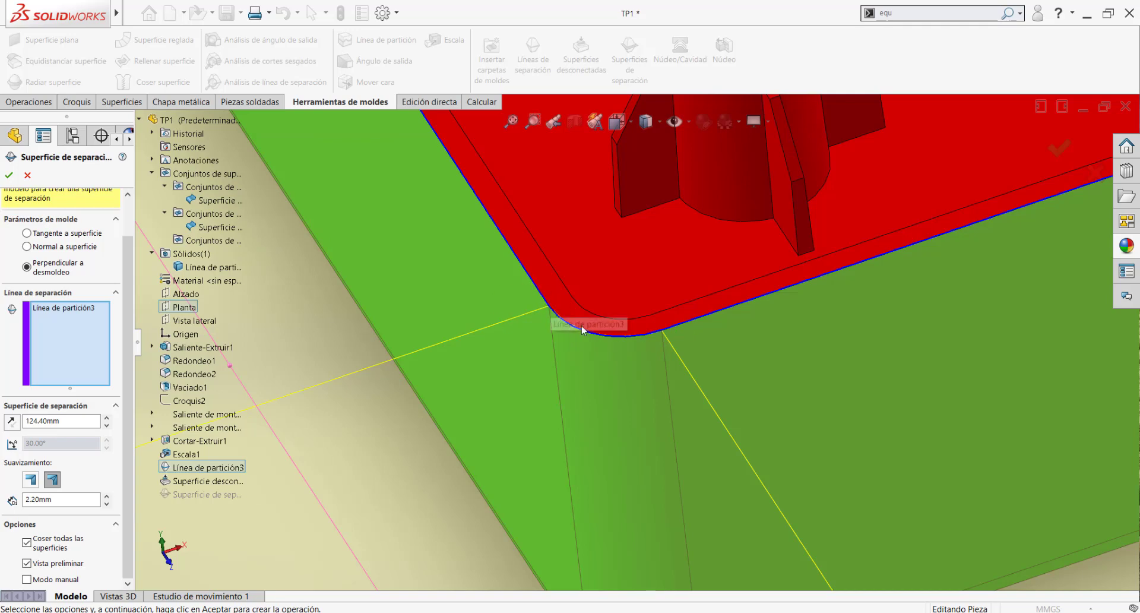
Switch the parting surface's smoothing to Nítido and back to Suave, and set the smoothing distance to 22.20 mm.
click(30, 480)
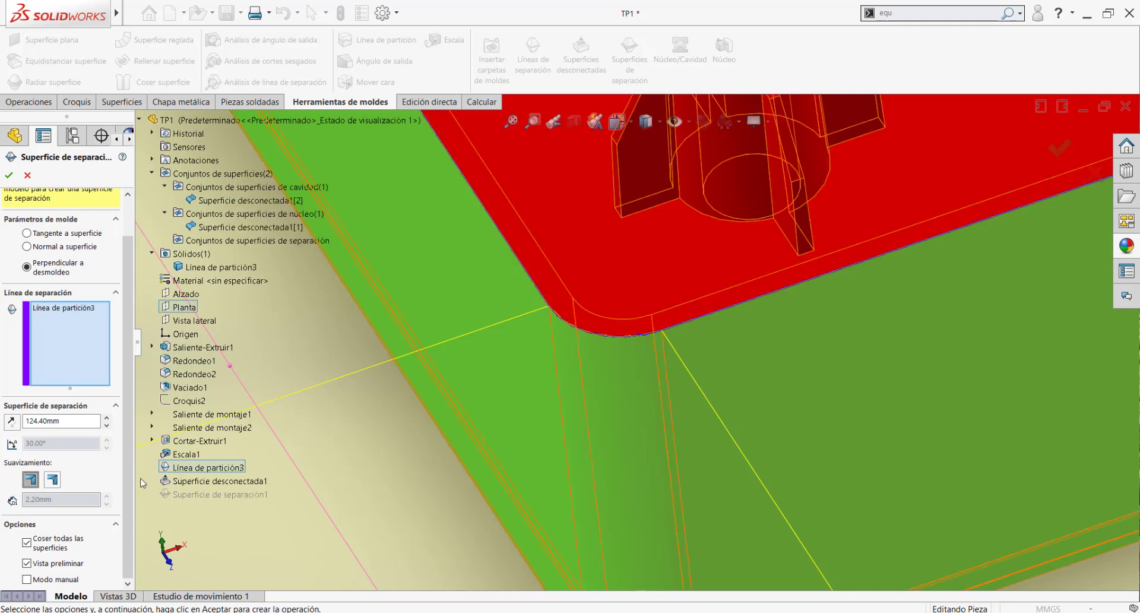
click(52, 479)
click(106, 496)
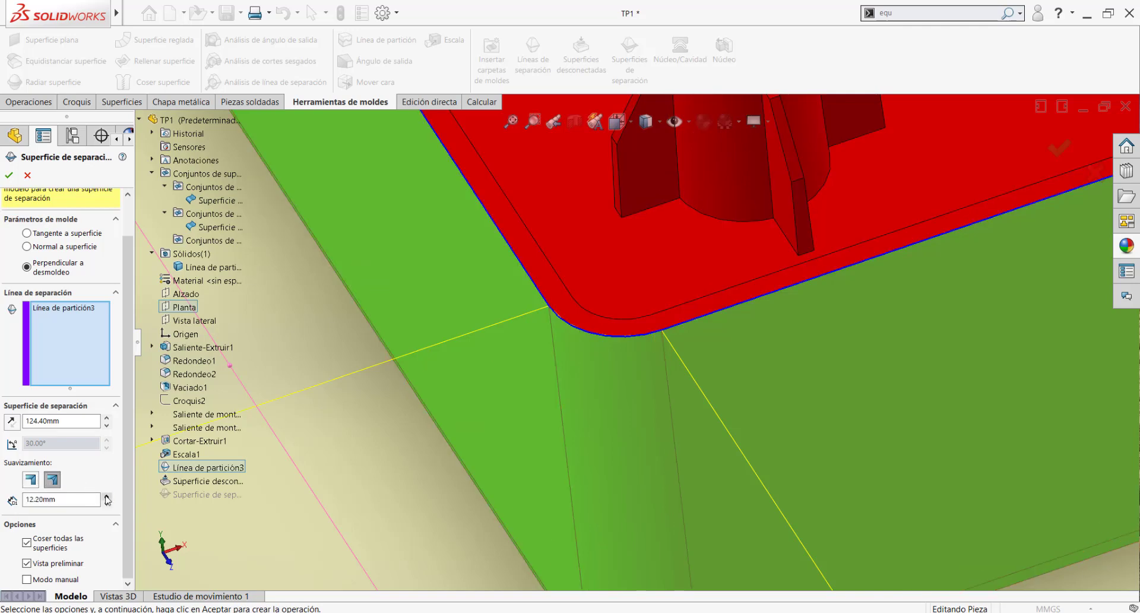
click(106, 496)
scroll(568, 427, up, 6)
scroll(689, 344, up, 3)
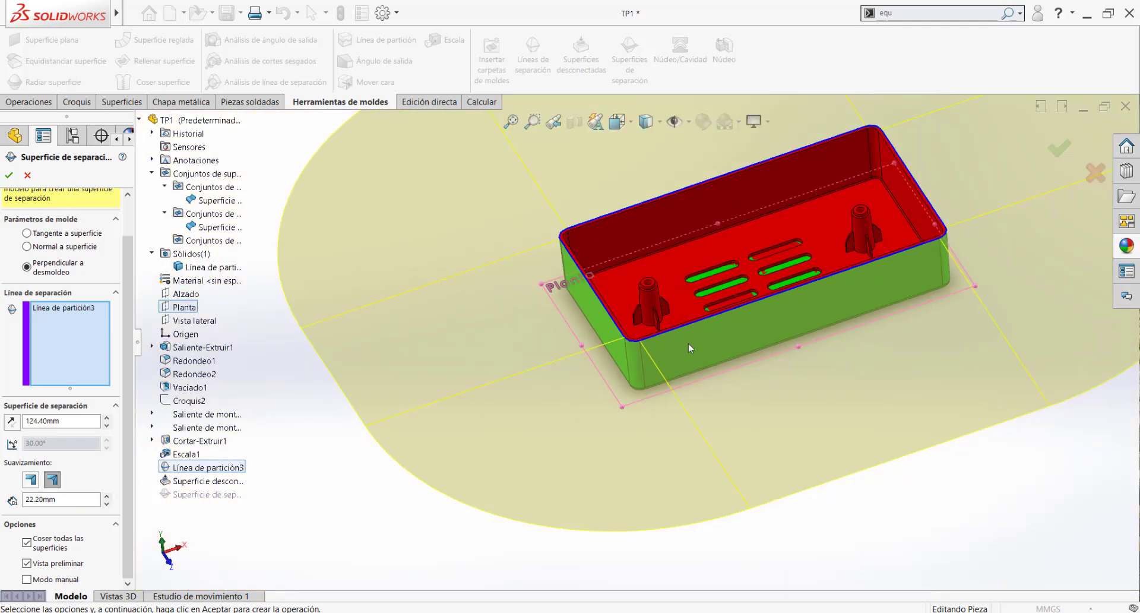
scroll(682, 347, down, 4)
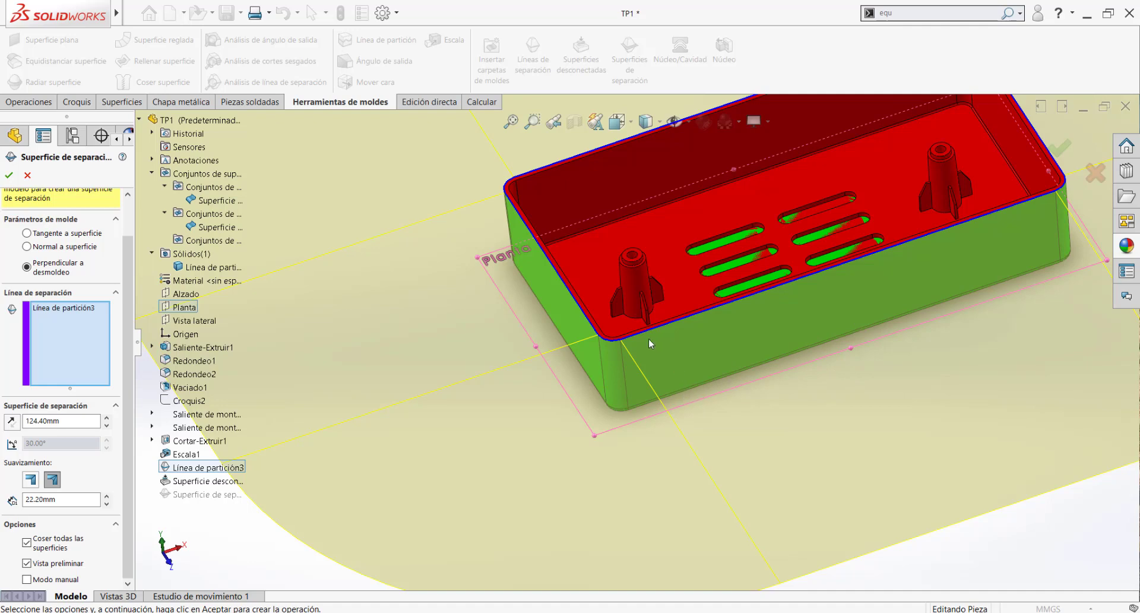
scroll(612, 333, down, 3)
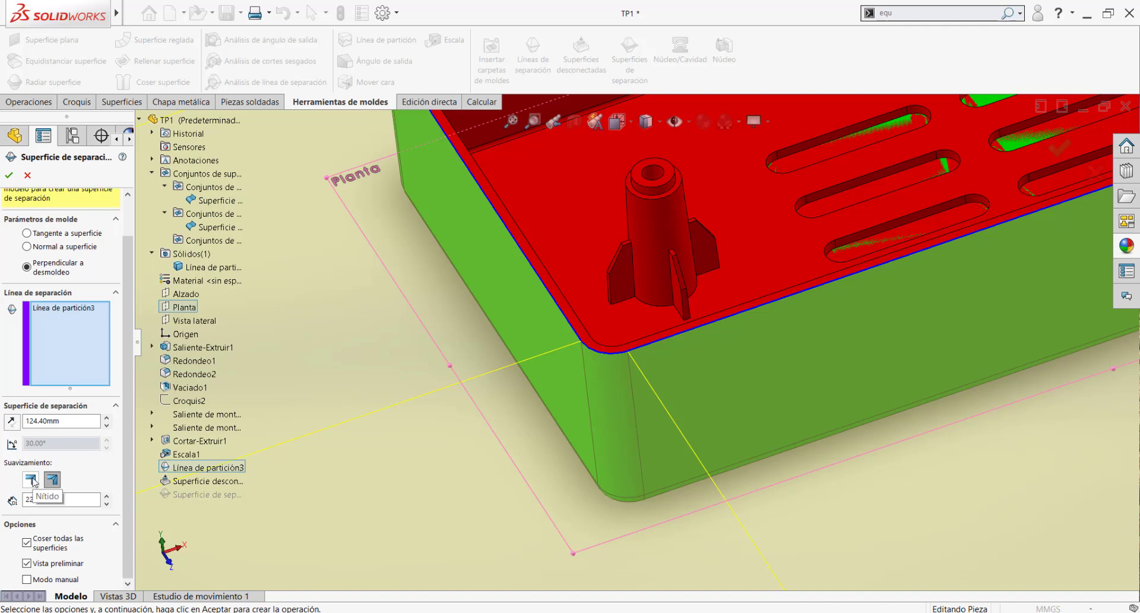
Compare the Nítido smoothing once more, return to Suave, and accept the edited parting surface.
click(52, 480)
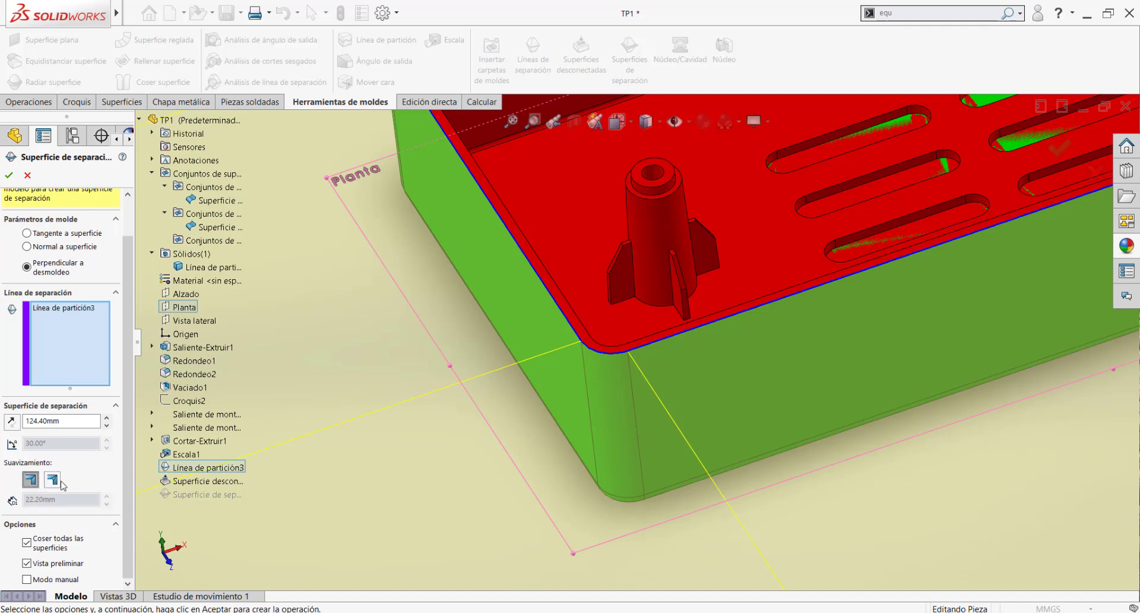
click(54, 480)
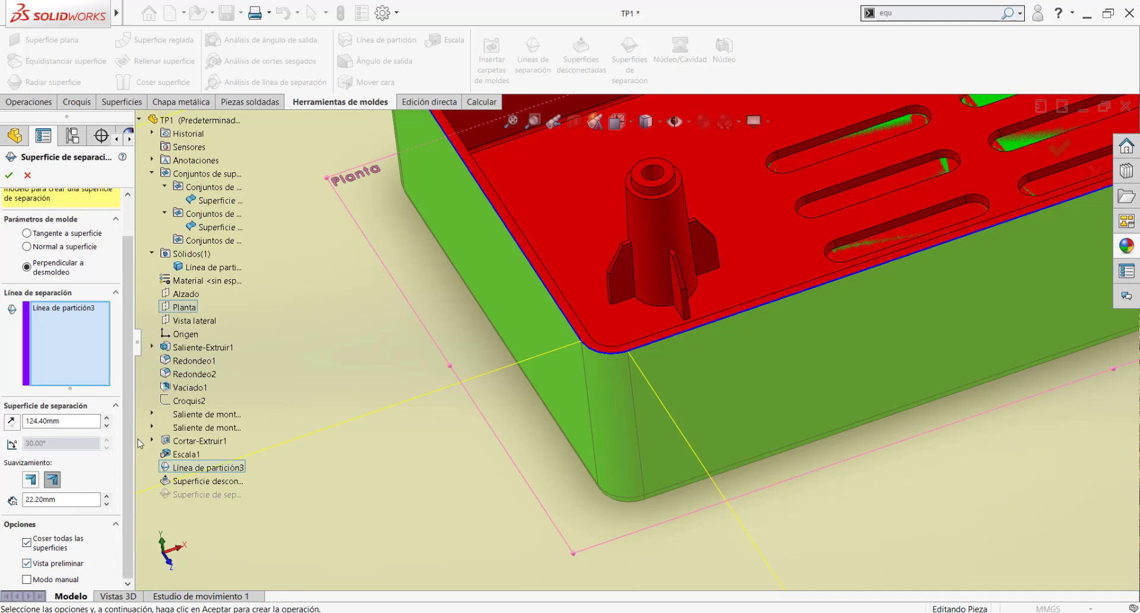
scroll(133, 436, up, 2)
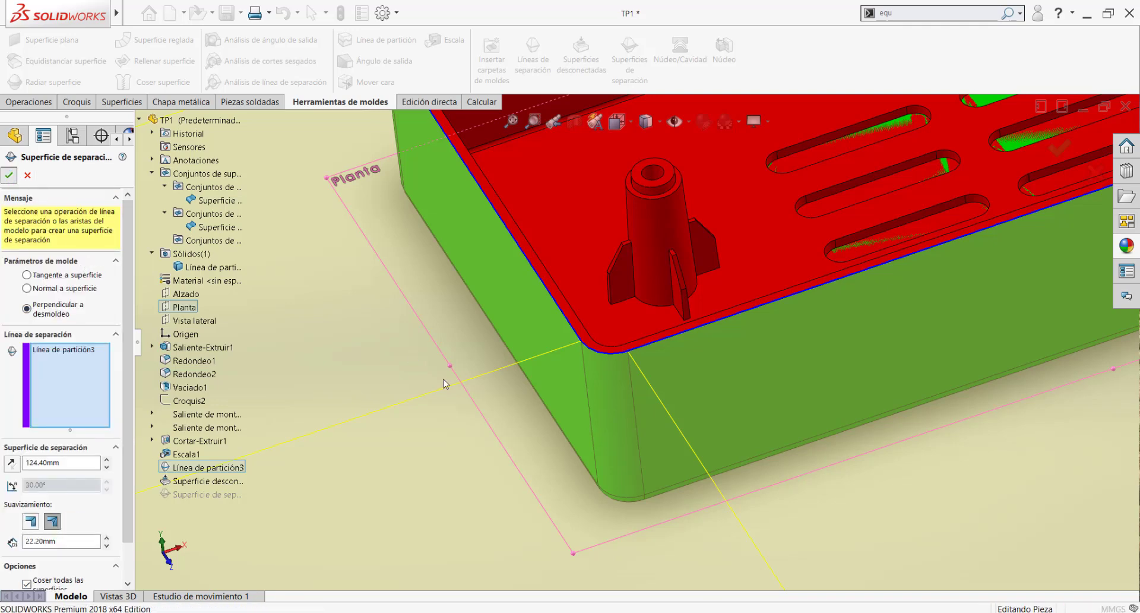
scroll(554, 417, up, 8)
scroll(698, 318, down, 4)
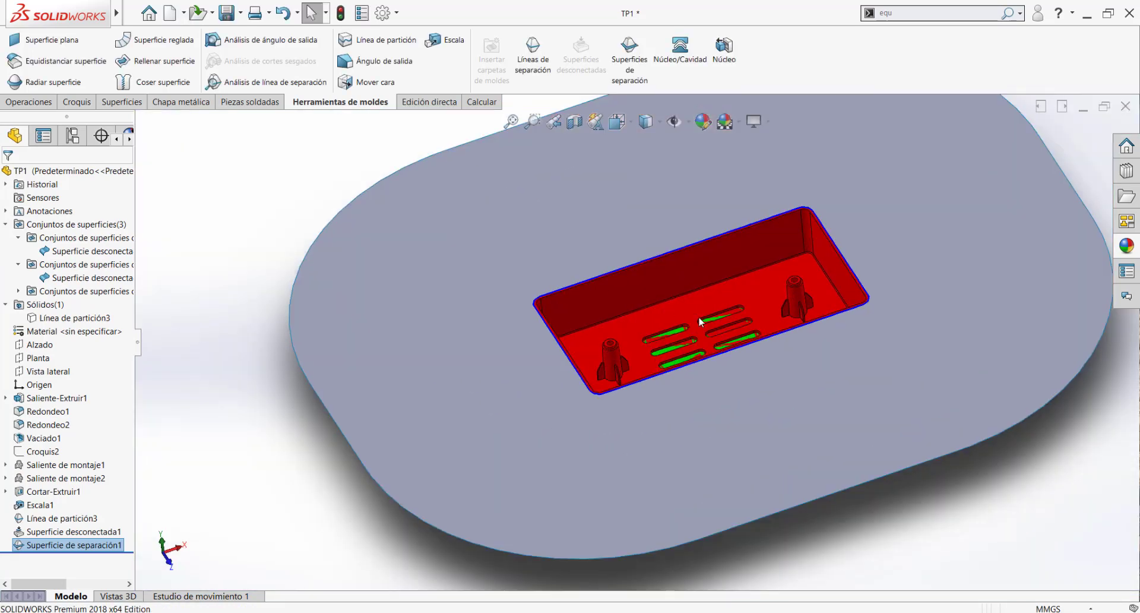
Inspect the rebuilt parting surface and its opening around the box from several angles.
scroll(736, 336, up, 3)
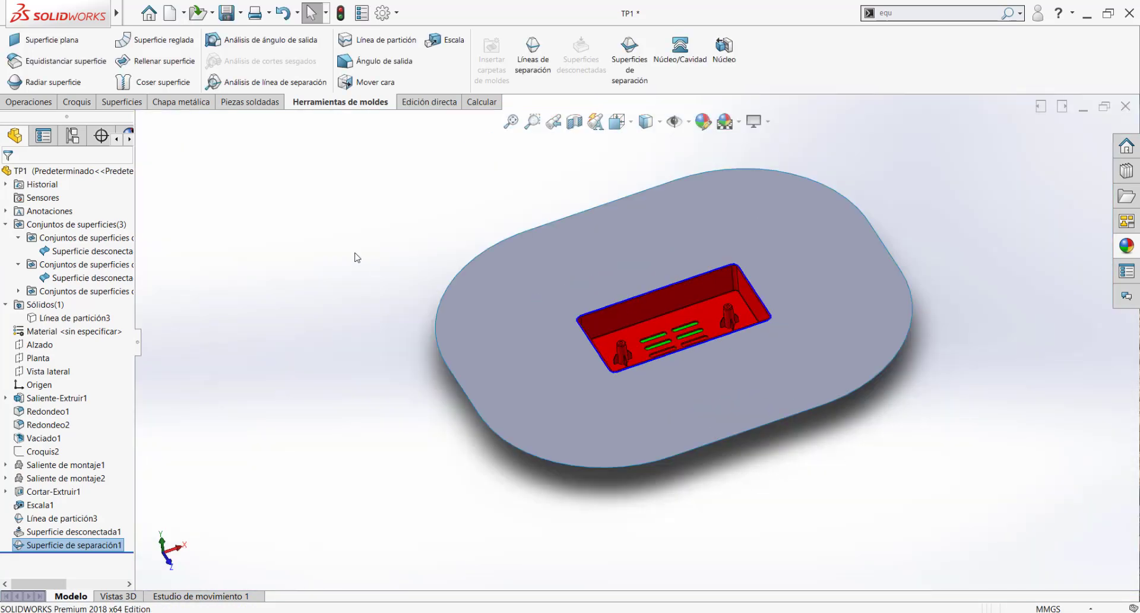
scroll(333, 258, down, 3)
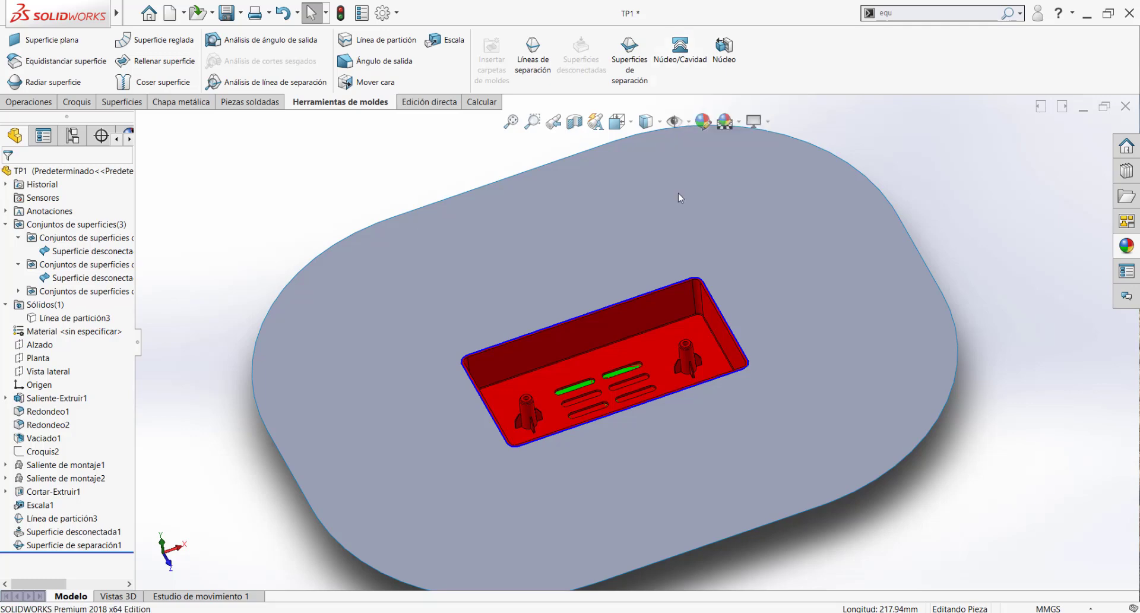
scroll(686, 209, up, 3)
mouse_move(707, 292)
middle_down()
mouse_move(703, 249)
mouse_move(721, 307)
middle_up()
click(723, 314)
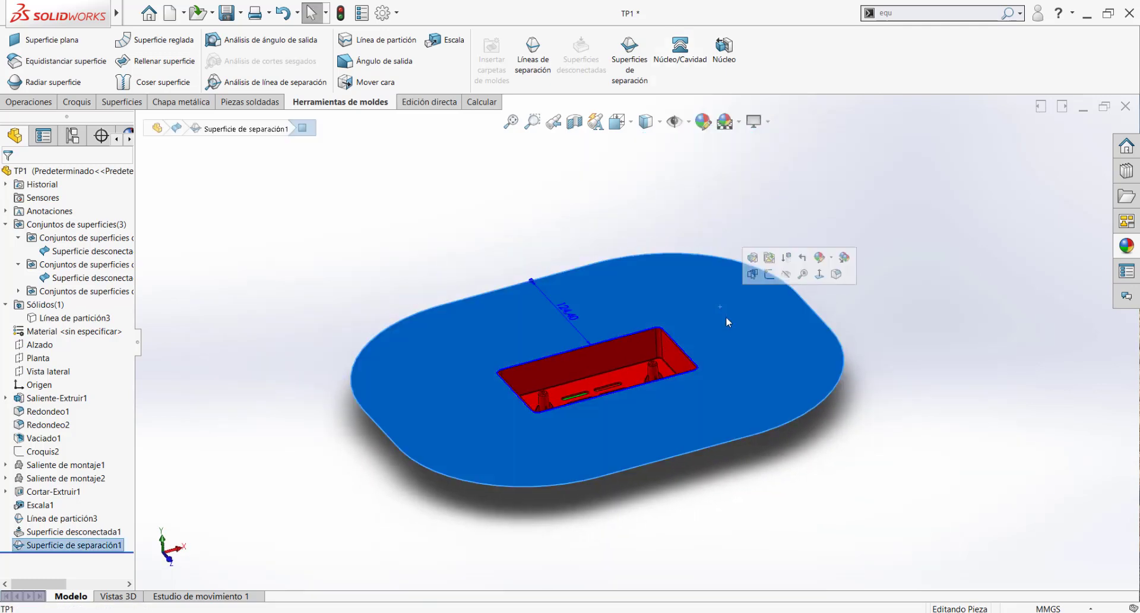
scroll(735, 344, down, 3)
middle_drag(709, 351, 754, 287)
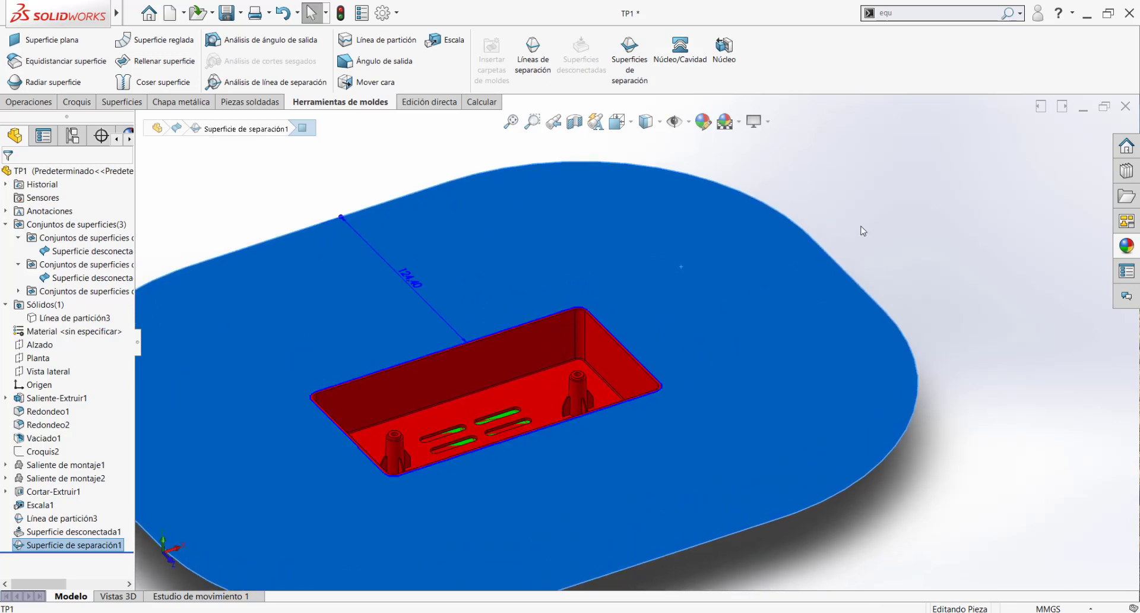
key(Escape)
click(702, 322)
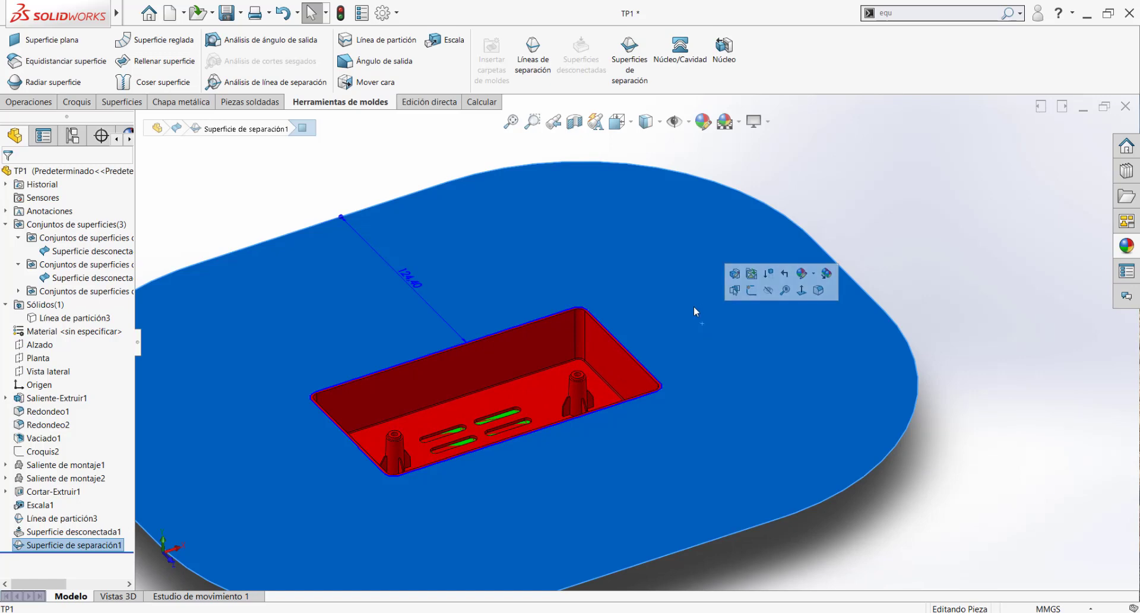
click(754, 292)
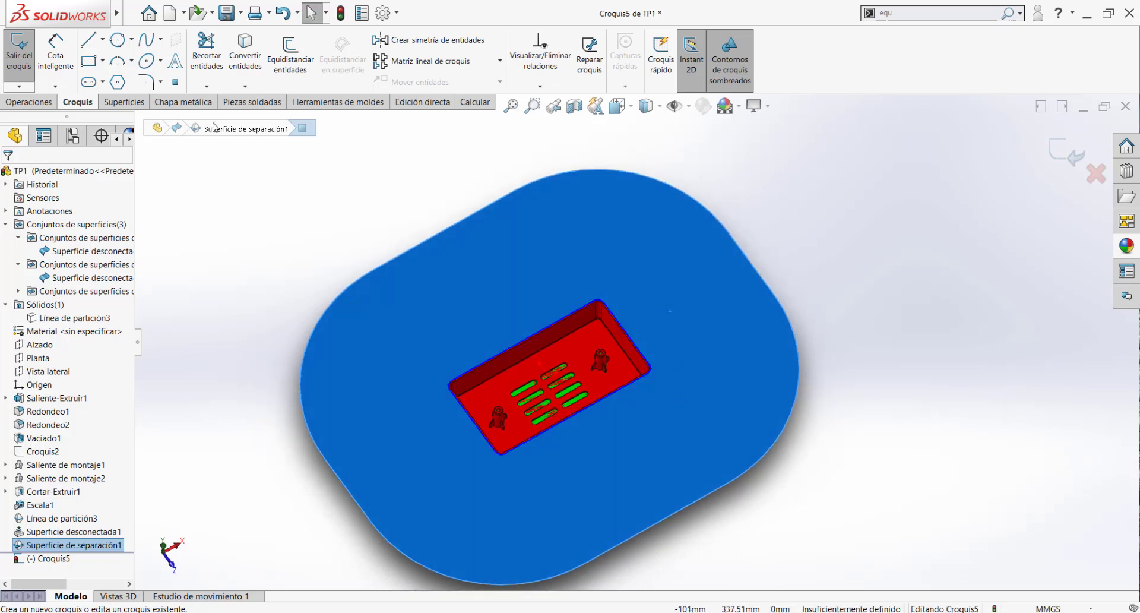
click(88, 60)
click(367, 331)
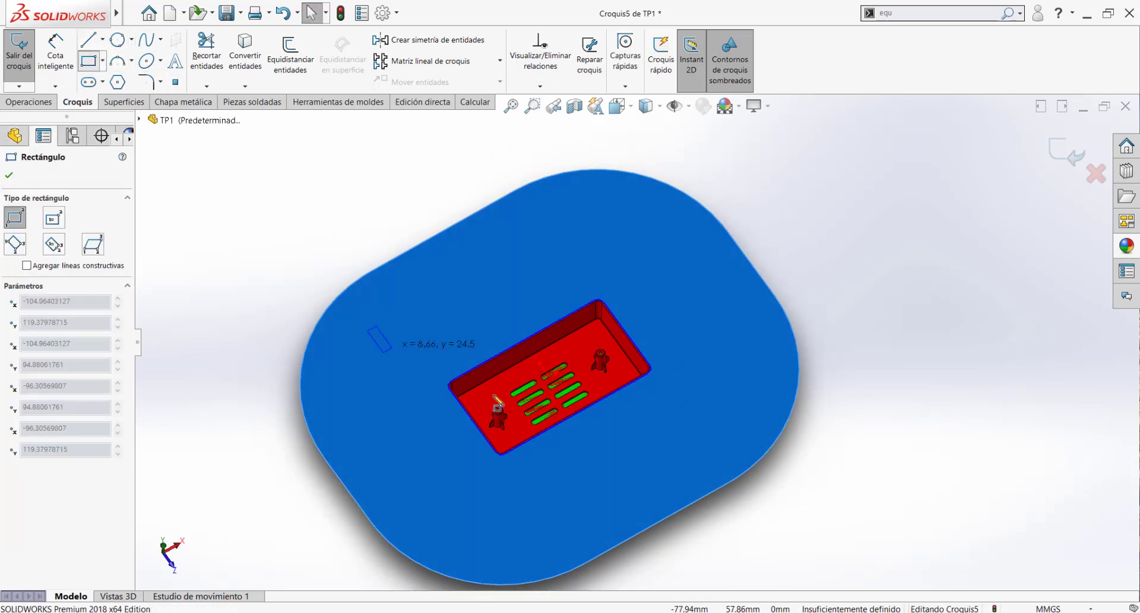
click(759, 381)
key(Escape)
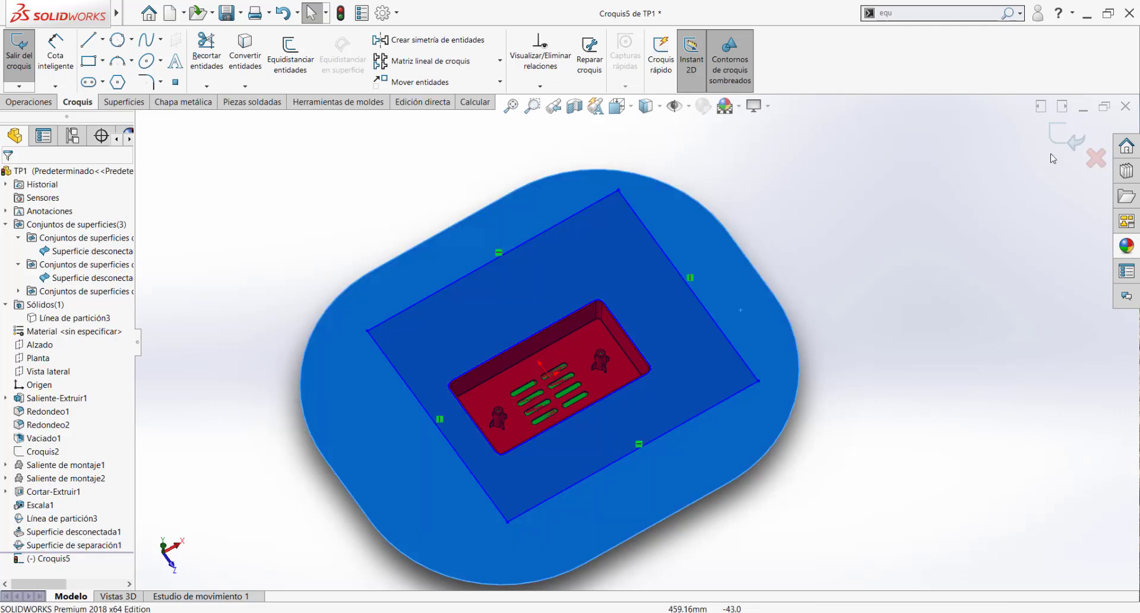
click(1093, 158)
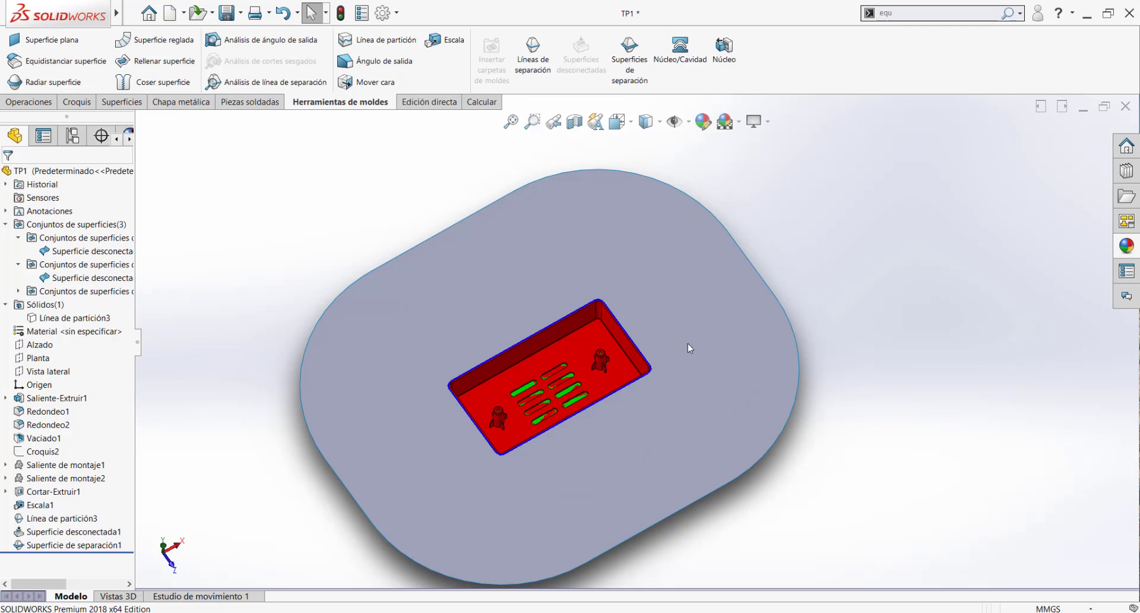
middle_drag(688, 343, 604, 400)
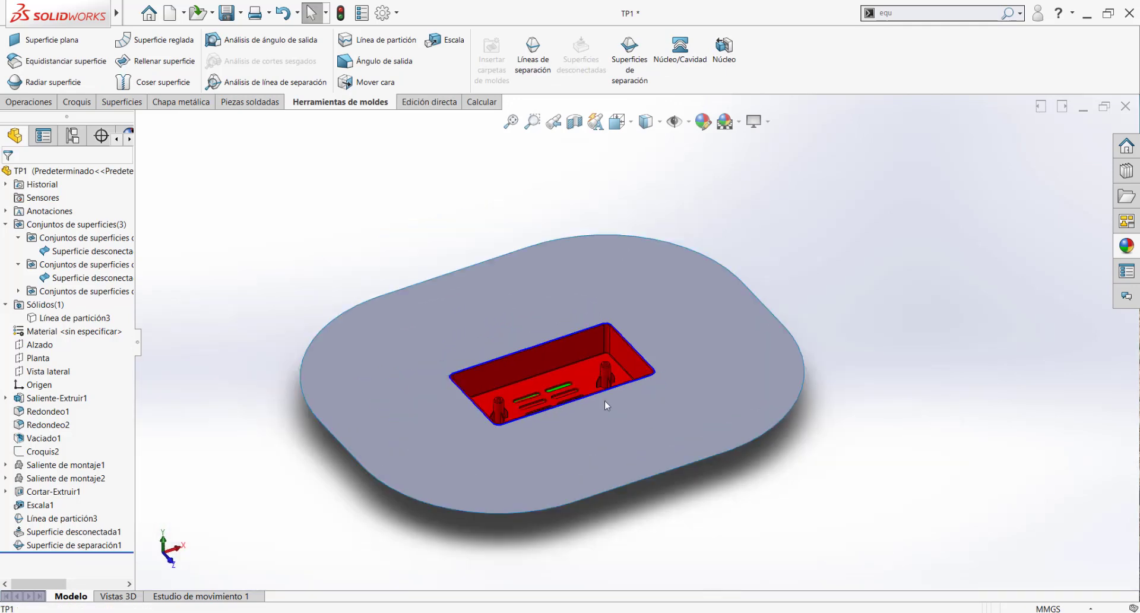
scroll(605, 400, down, 3)
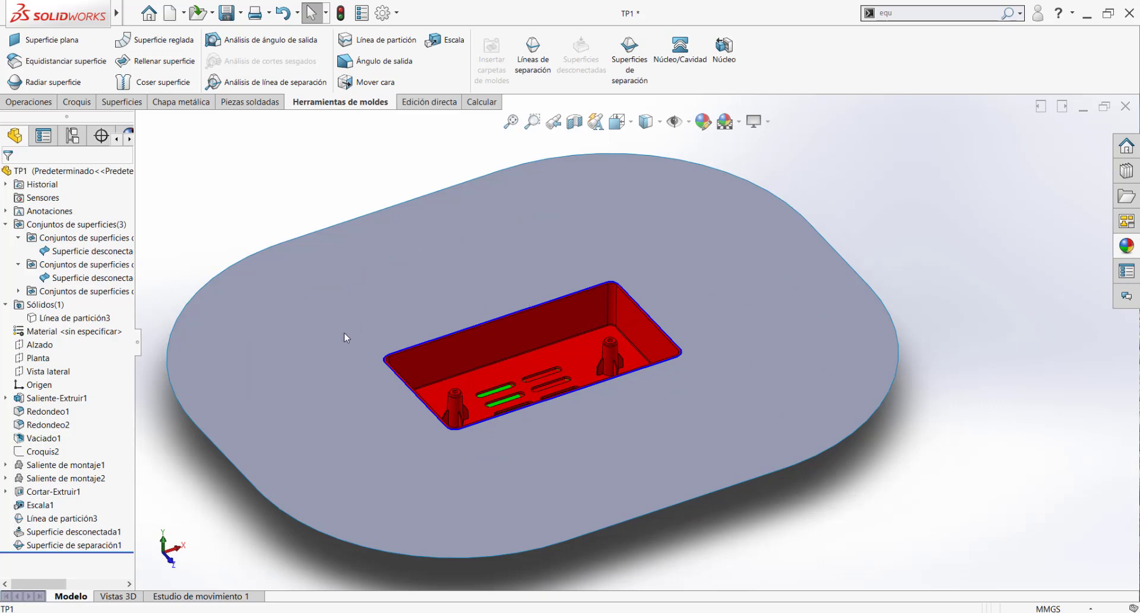
click(287, 394)
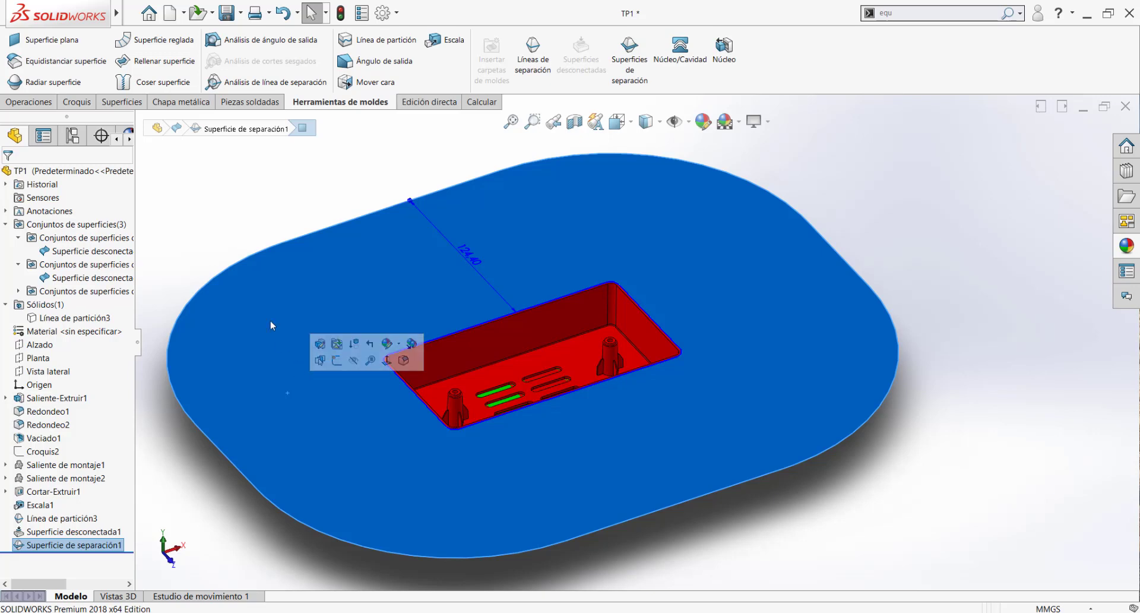
click(267, 238)
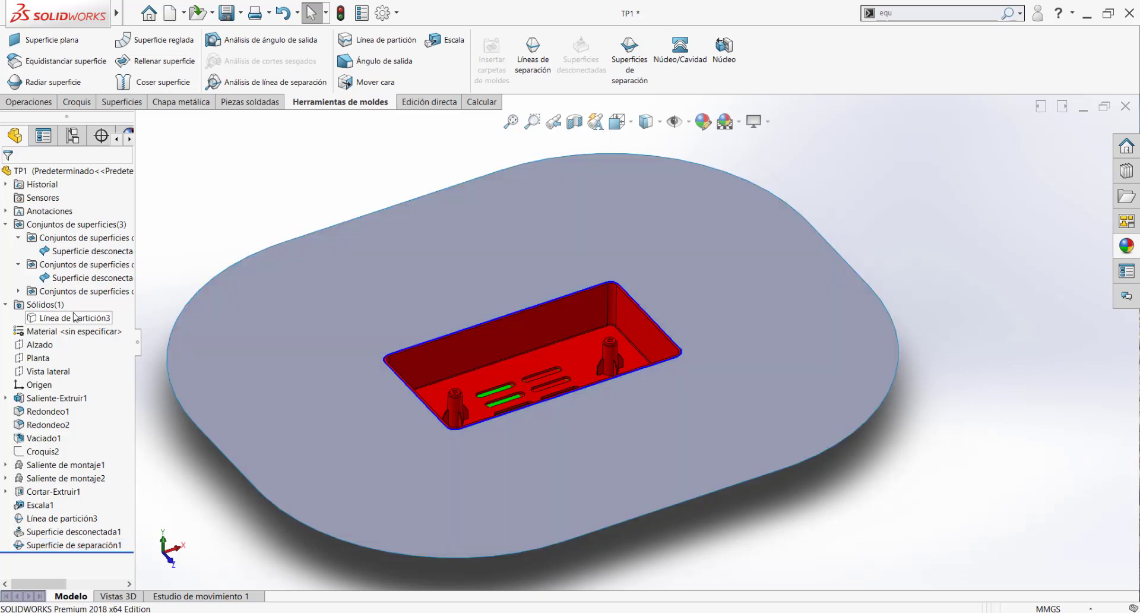
key(f)
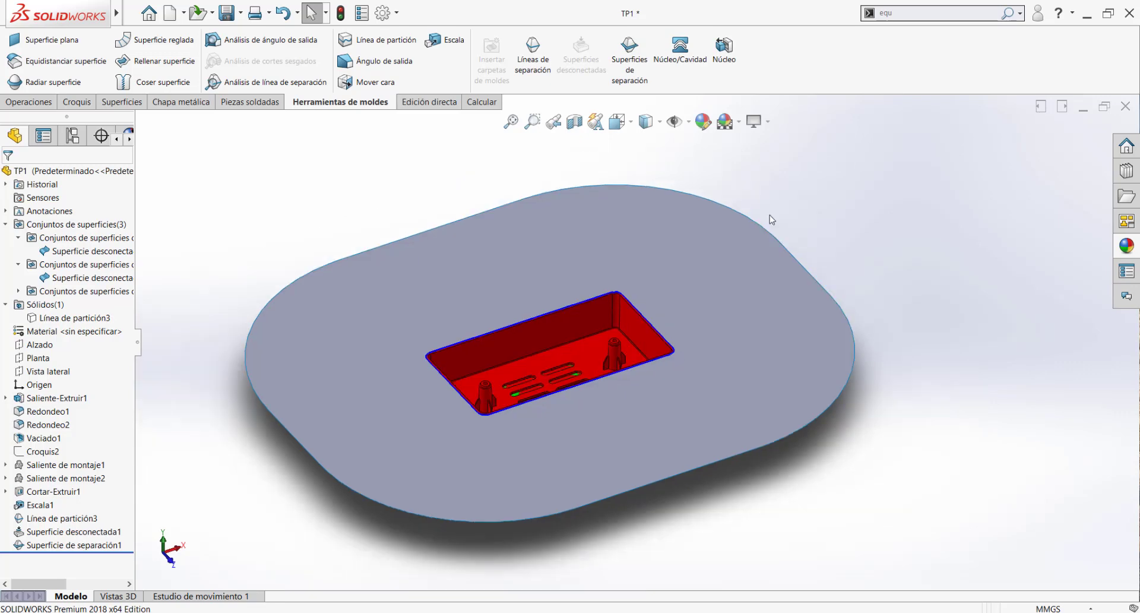
Start the Núcleo/Cavidad operation and open its cross-section sketch on the Planta plane.
click(683, 66)
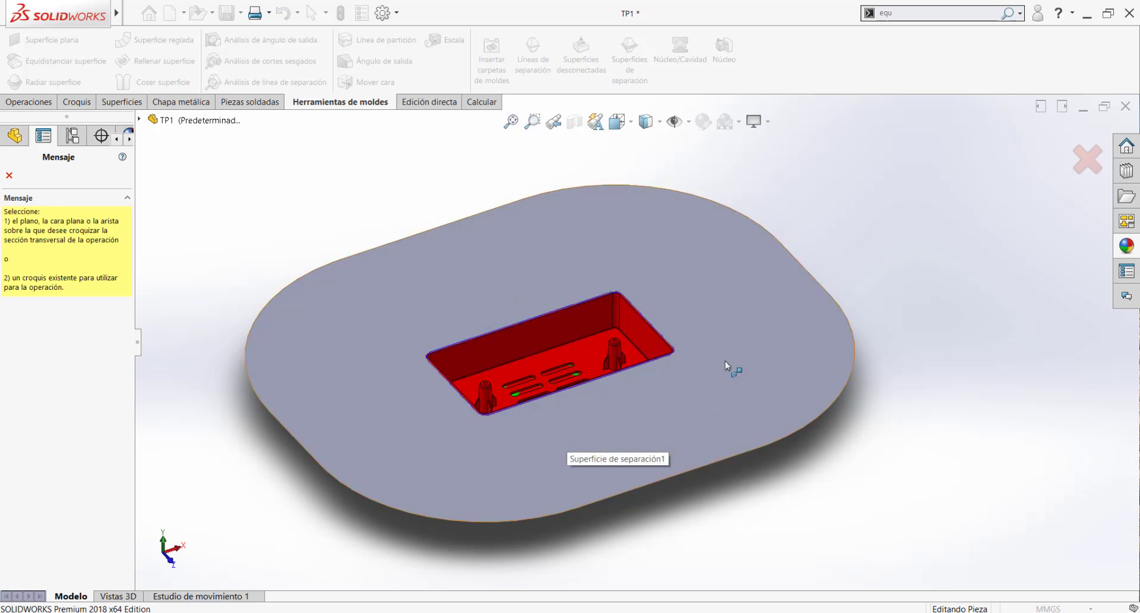
click(707, 276)
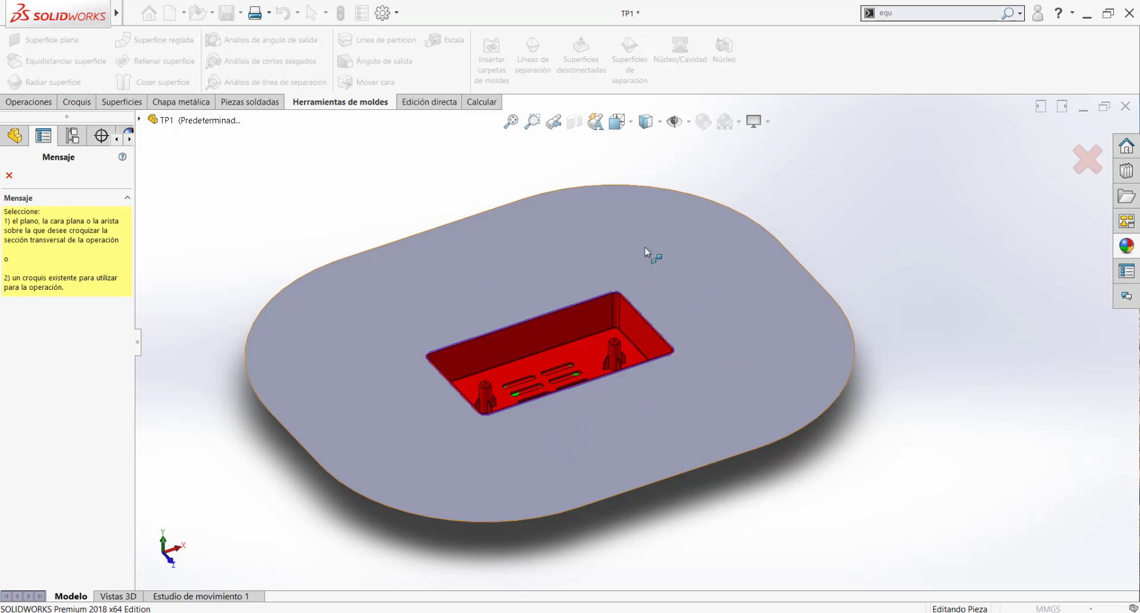
click(141, 120)
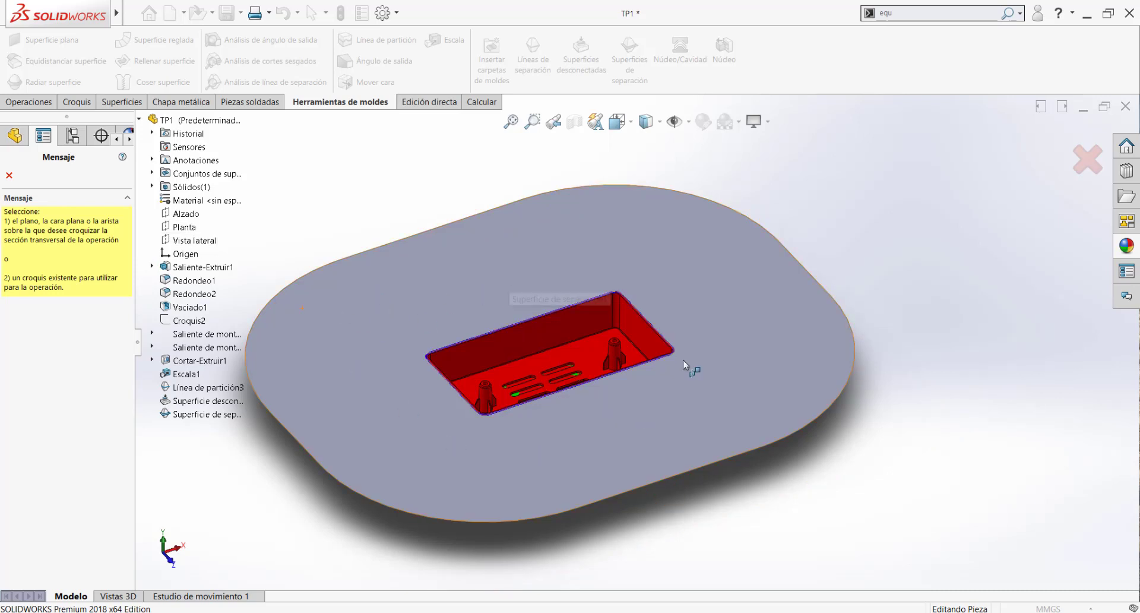
click(185, 228)
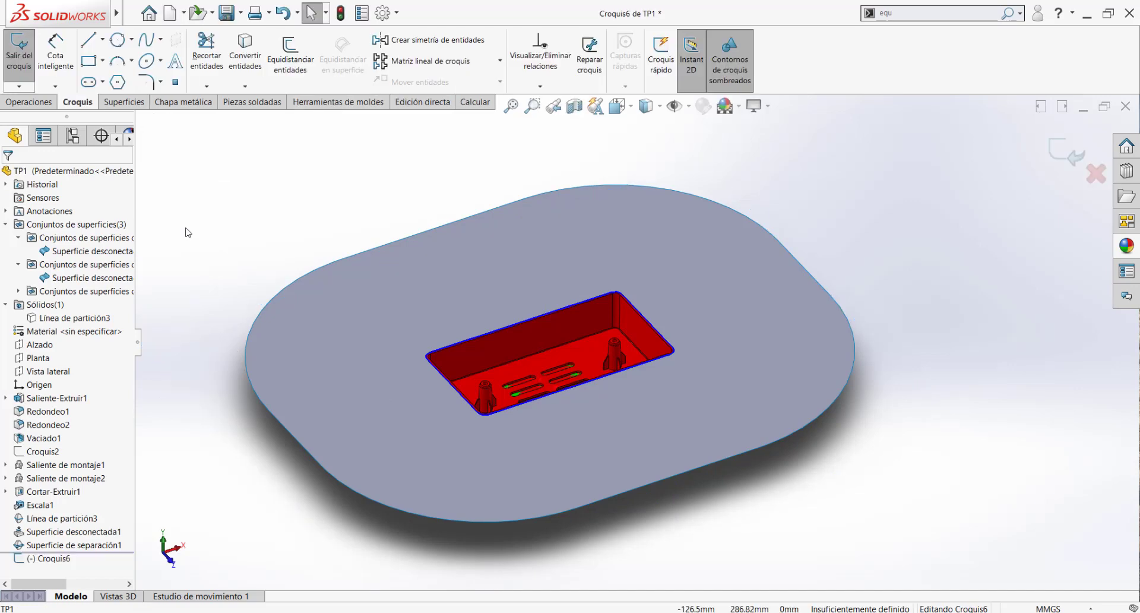
Examine the Planta plane against the parting surface and box from several angles, and orient the sketch to the Superior view.
scroll(561, 247, up, 2)
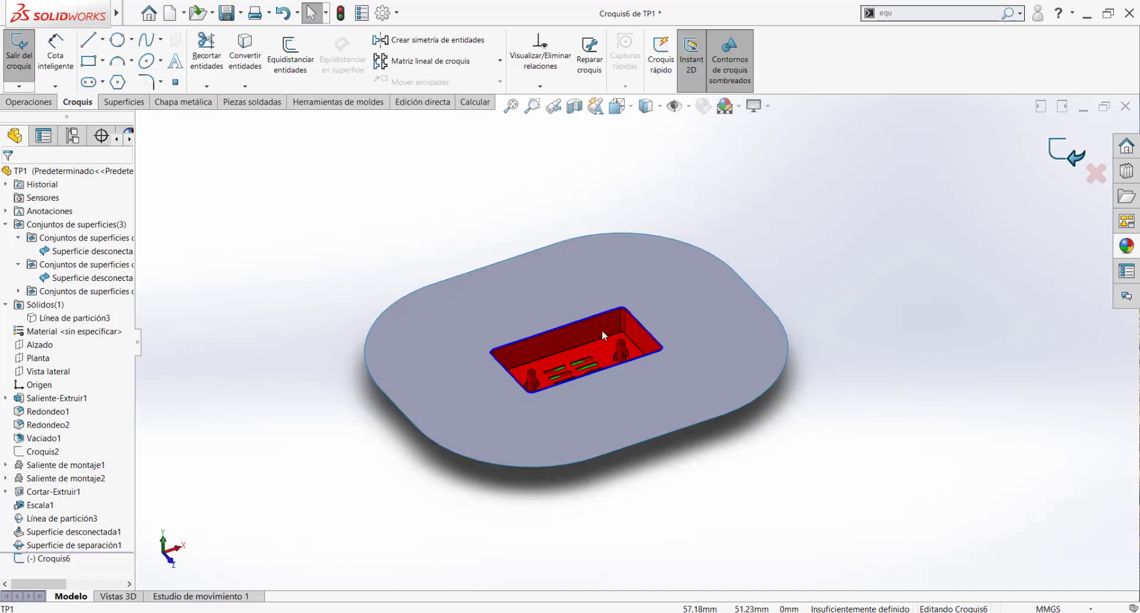
middle_drag(614, 367, 577, 313)
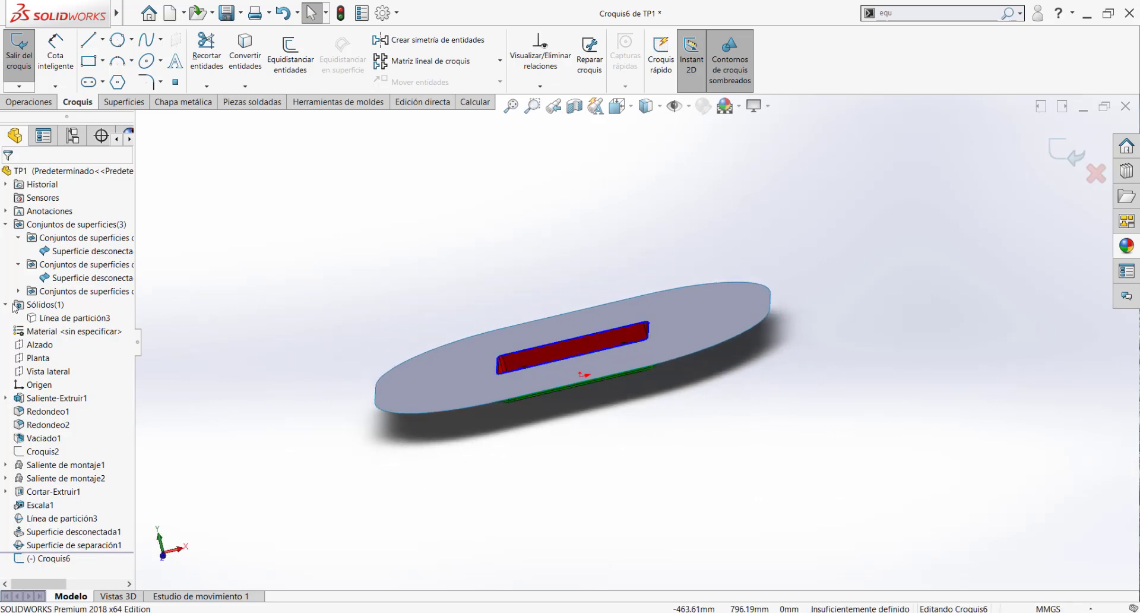
click(46, 359)
middle_drag(484, 407, 494, 379)
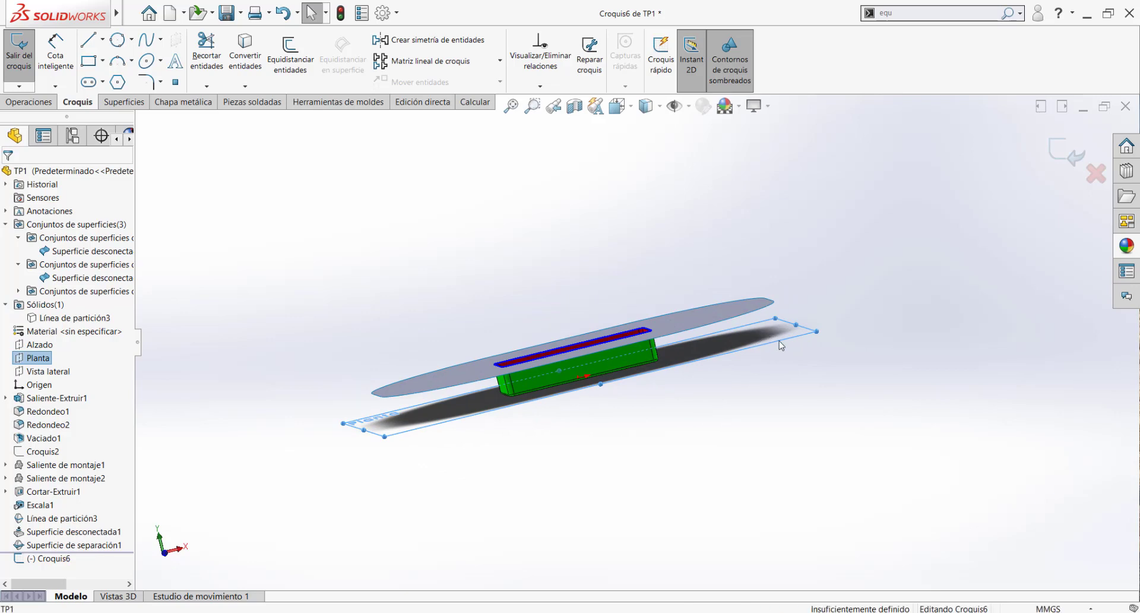
middle_drag(745, 344, 667, 440)
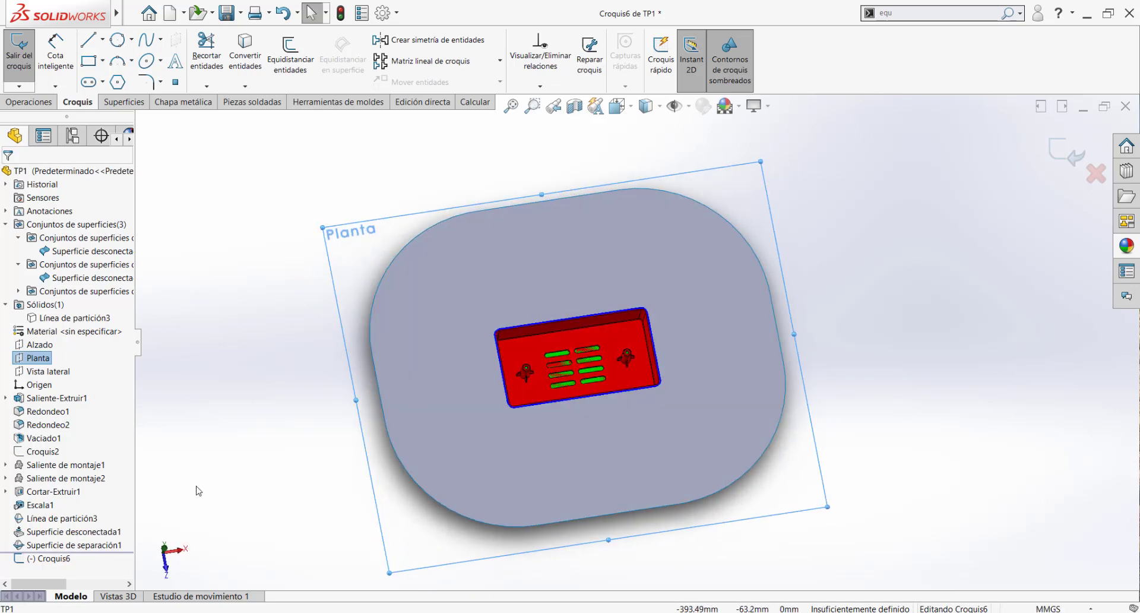
scroll(601, 341, up, 2)
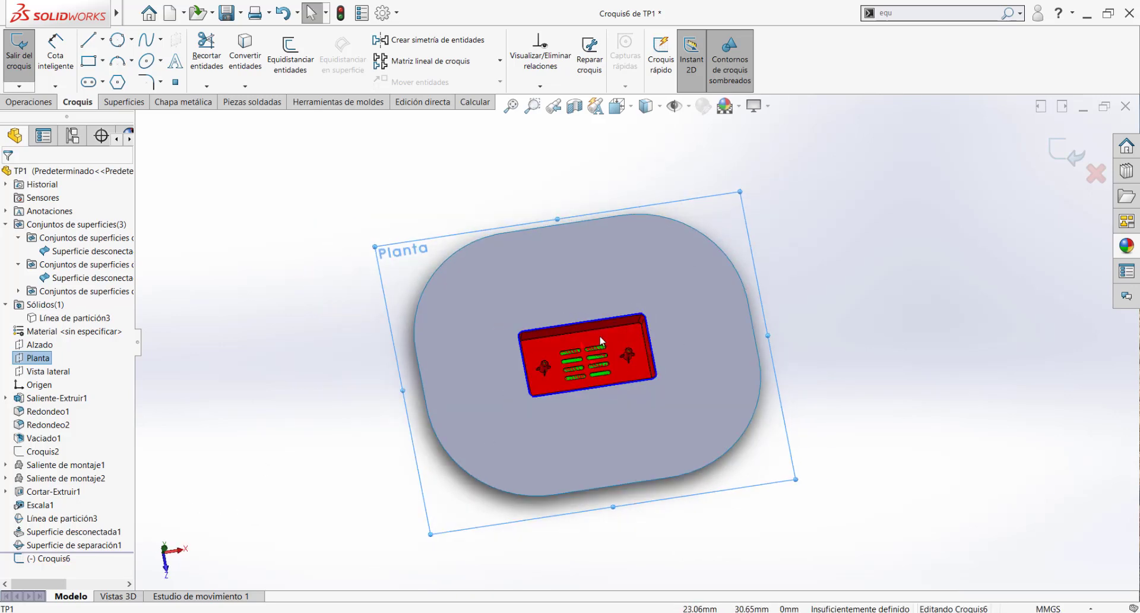
key(space)
click(511, 366)
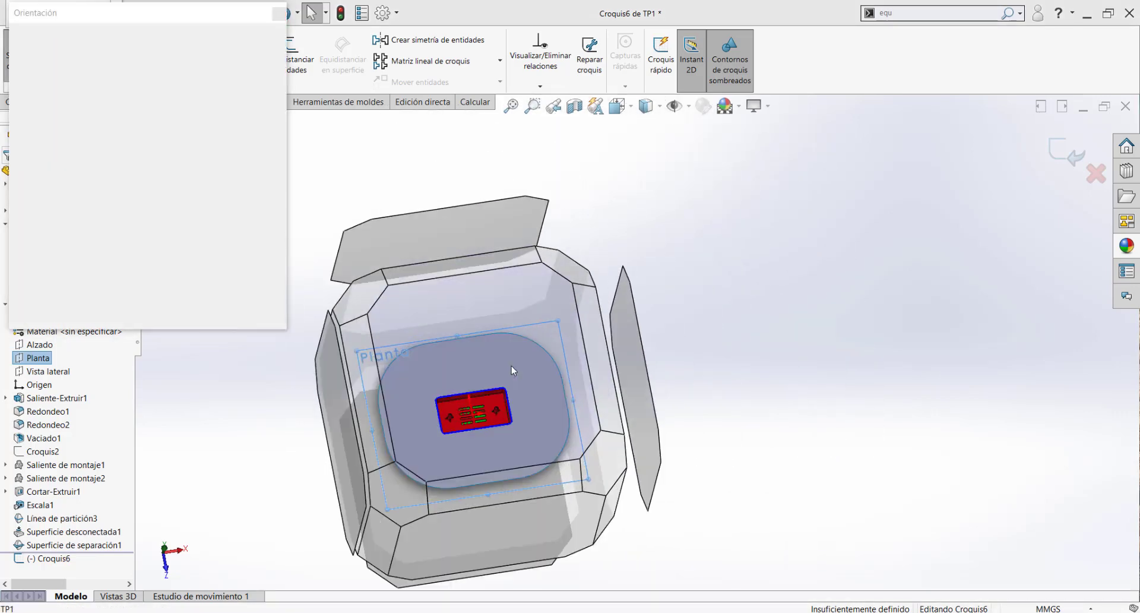
scroll(696, 353, up, 4)
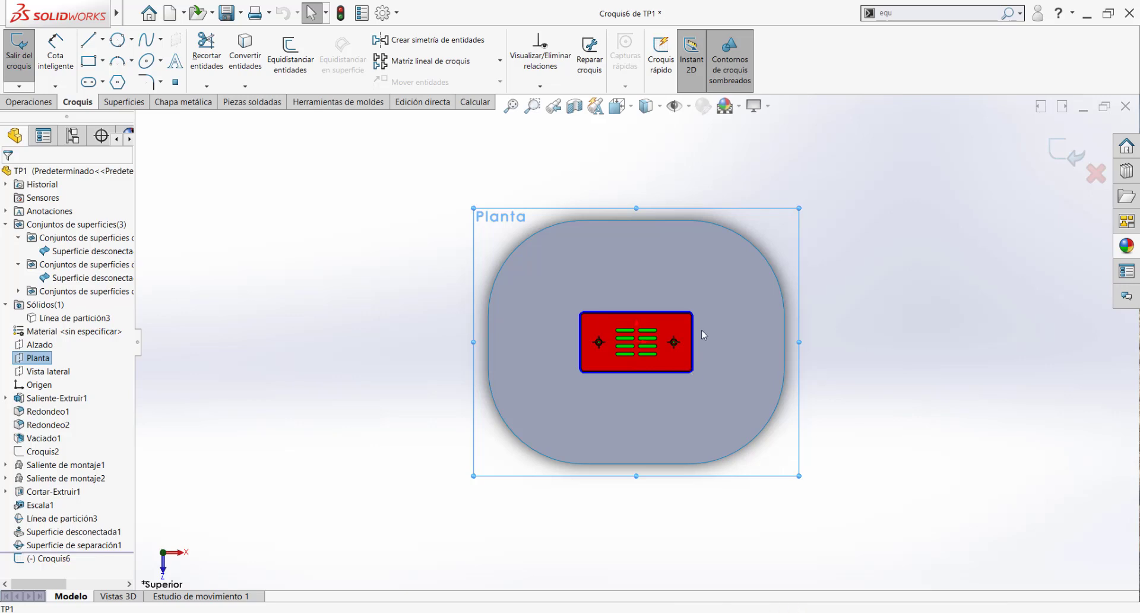
scroll(700, 330, down, 3)
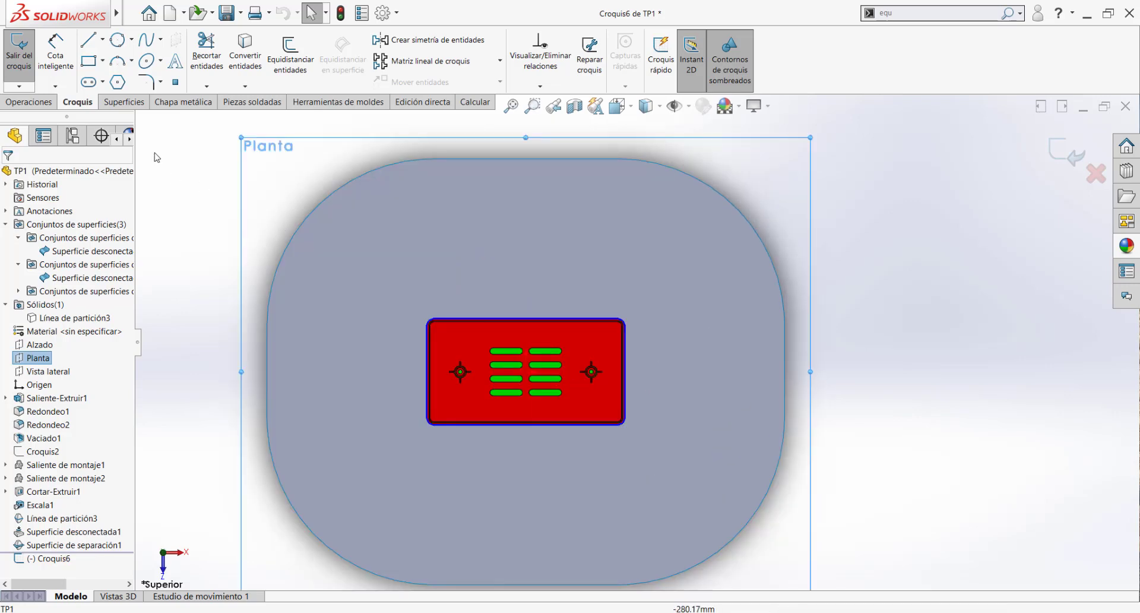
Sketch a corner rectangle about 294 by 202 mm around the box and stretch its upper side slightly outward.
click(91, 62)
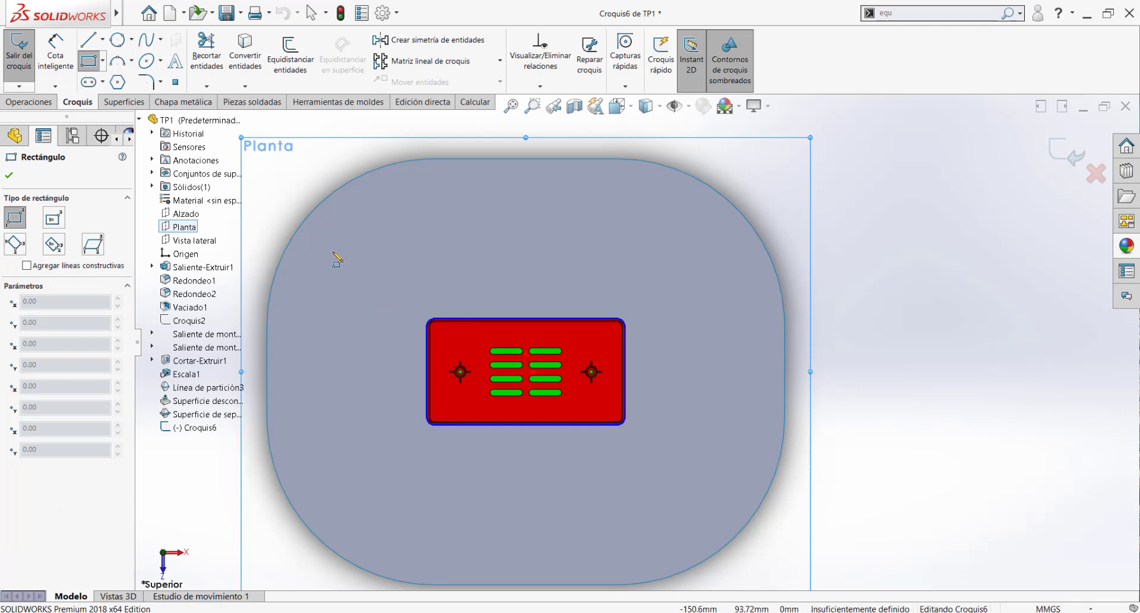
click(332, 244)
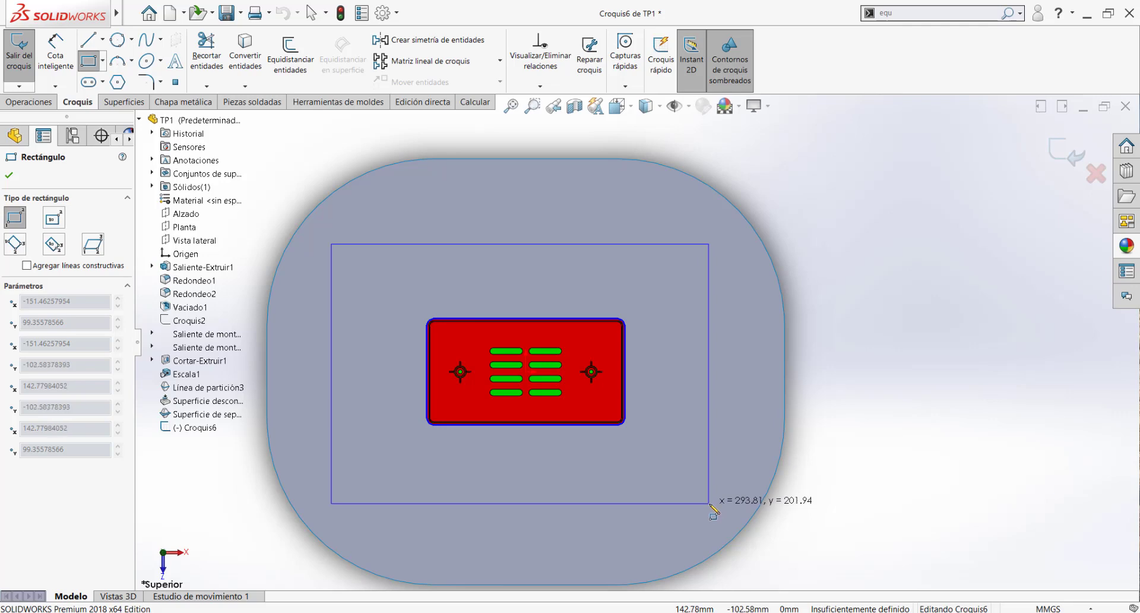
click(709, 504)
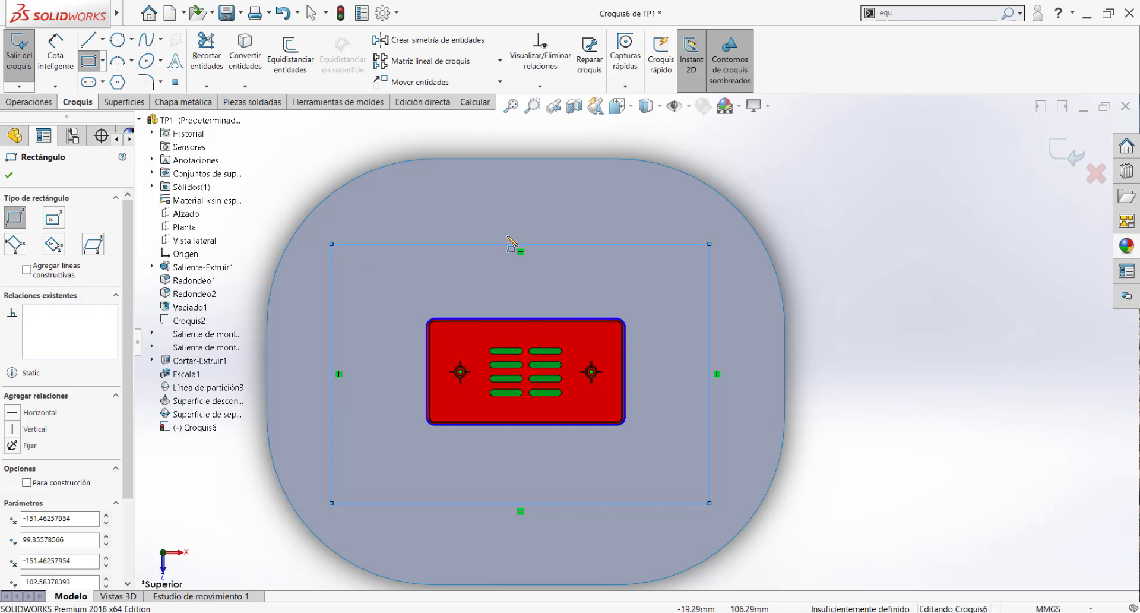
scroll(511, 246, up, 1)
scroll(529, 383, down, 1)
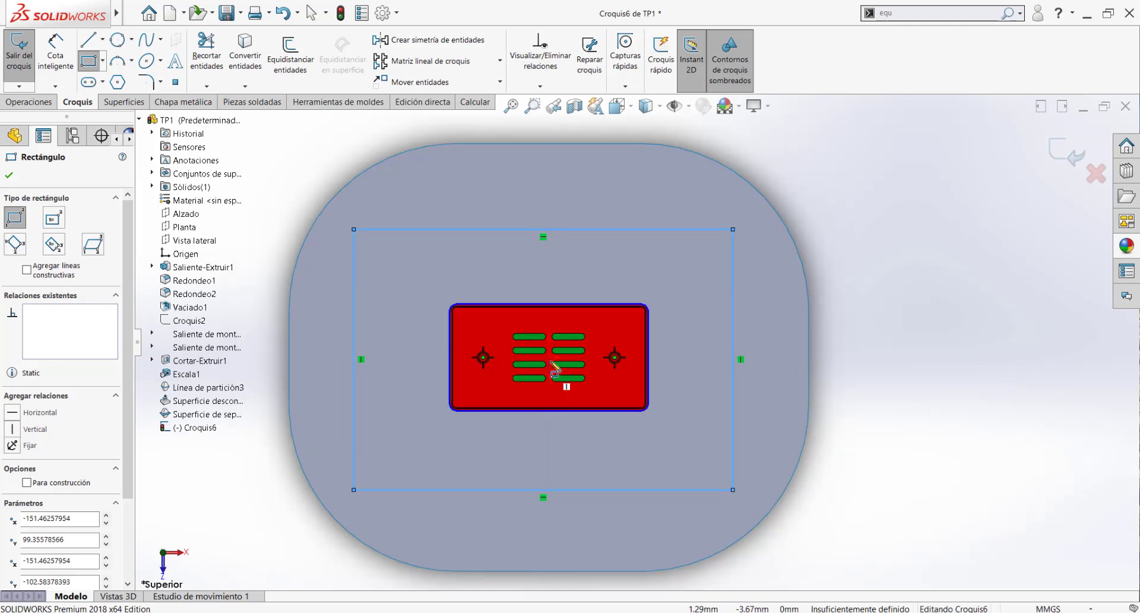
key(Escape)
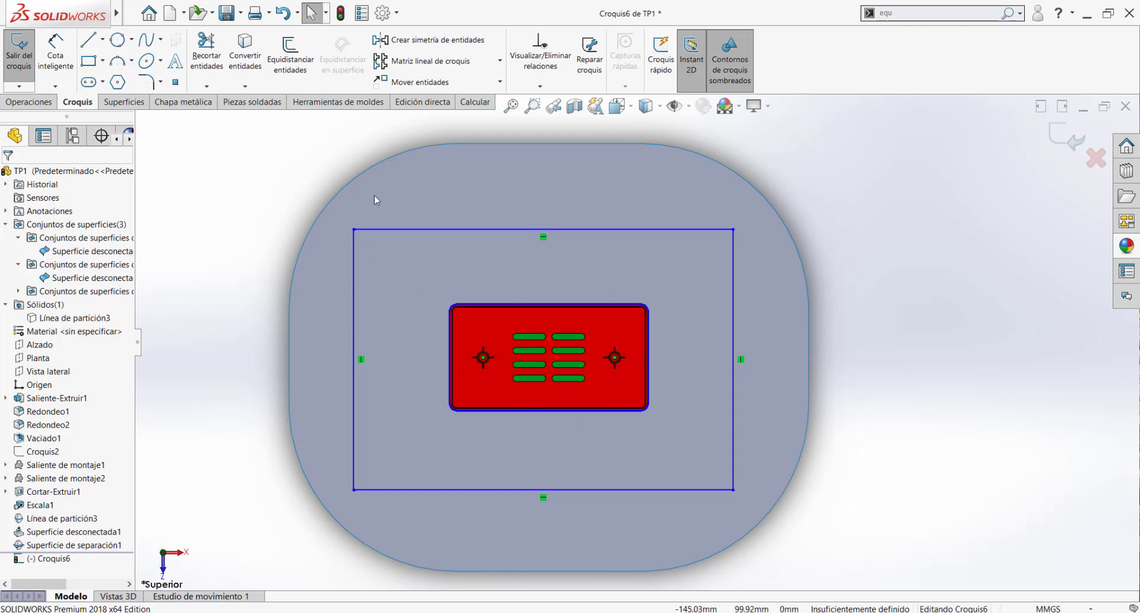
mouse_move(380, 229)
mouse_down()
mouse_move(387, 262)
mouse_move(383, 178)
mouse_move(387, 229)
mouse_move(386, 217)
mouse_up()
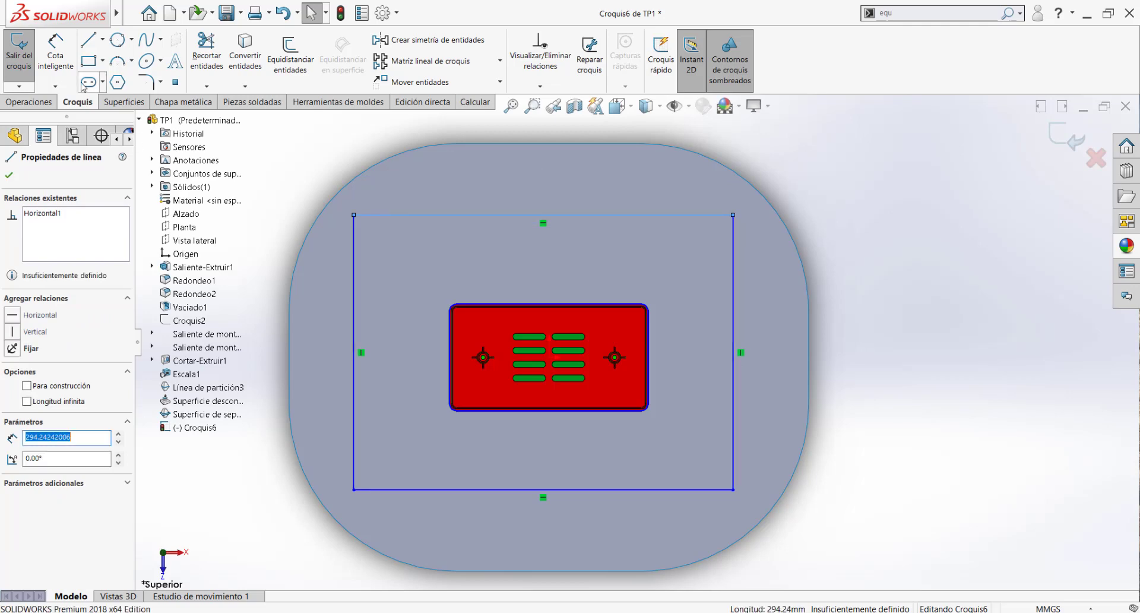
Delete the whole corner rectangle from the block sketch.
click(55, 52)
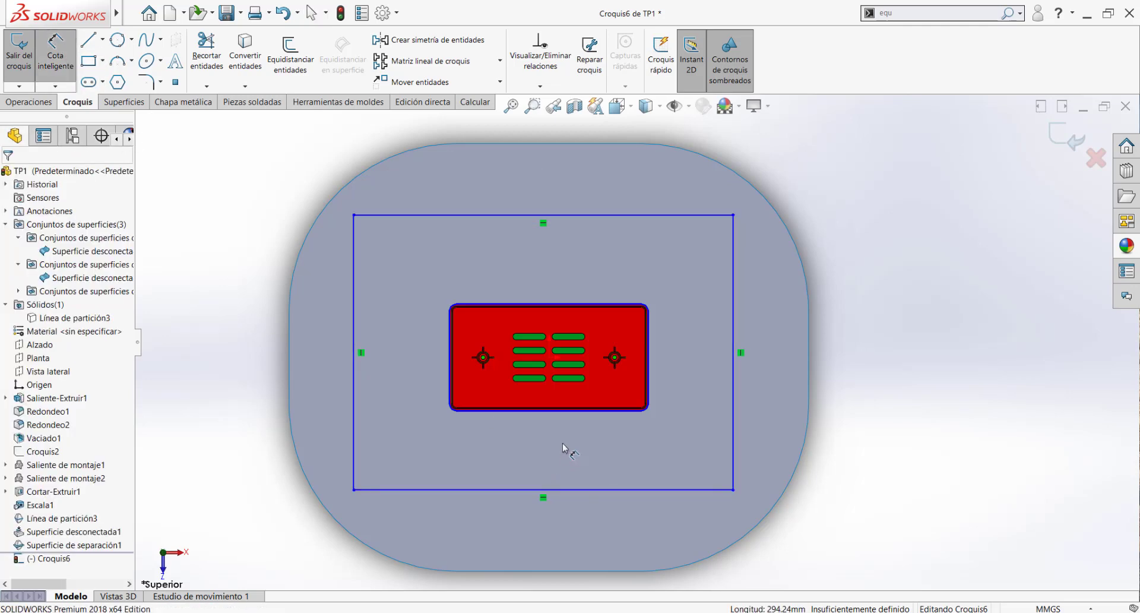
key(Escape)
drag(204, 110, 808, 540)
key(Delete)
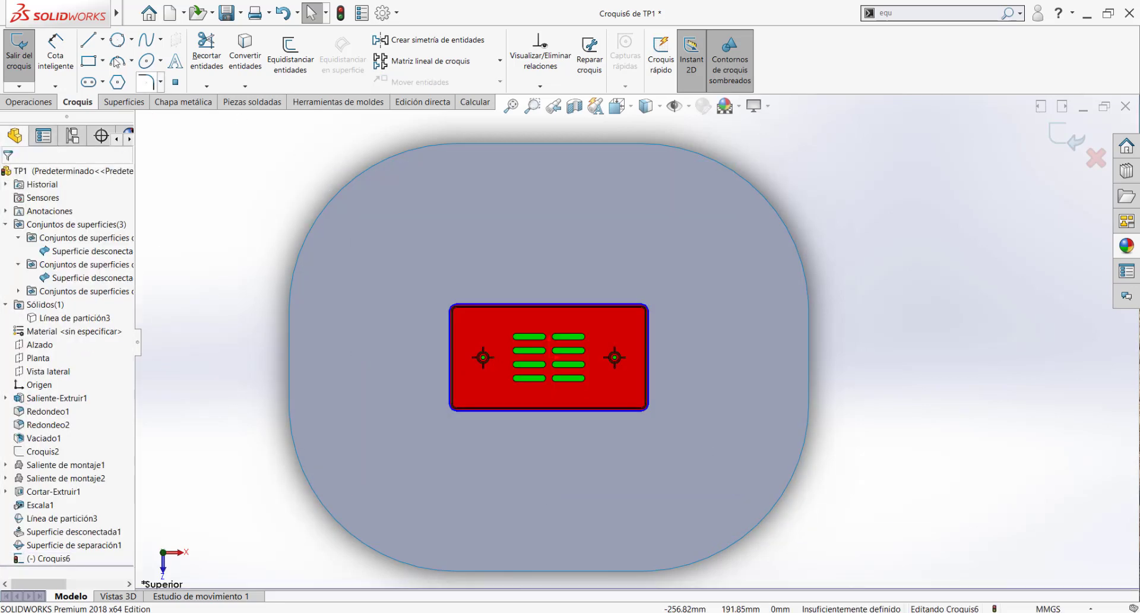
Sketch a center rectangle from the origin around the box, about 298 by 189 mm.
click(89, 60)
click(102, 61)
click(104, 93)
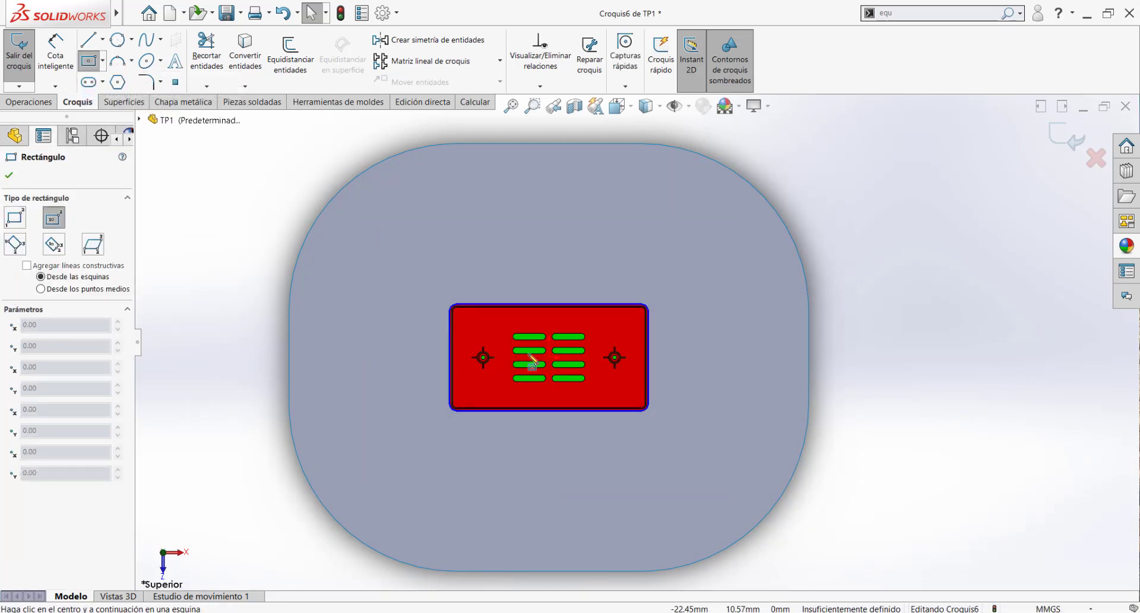
click(549, 358)
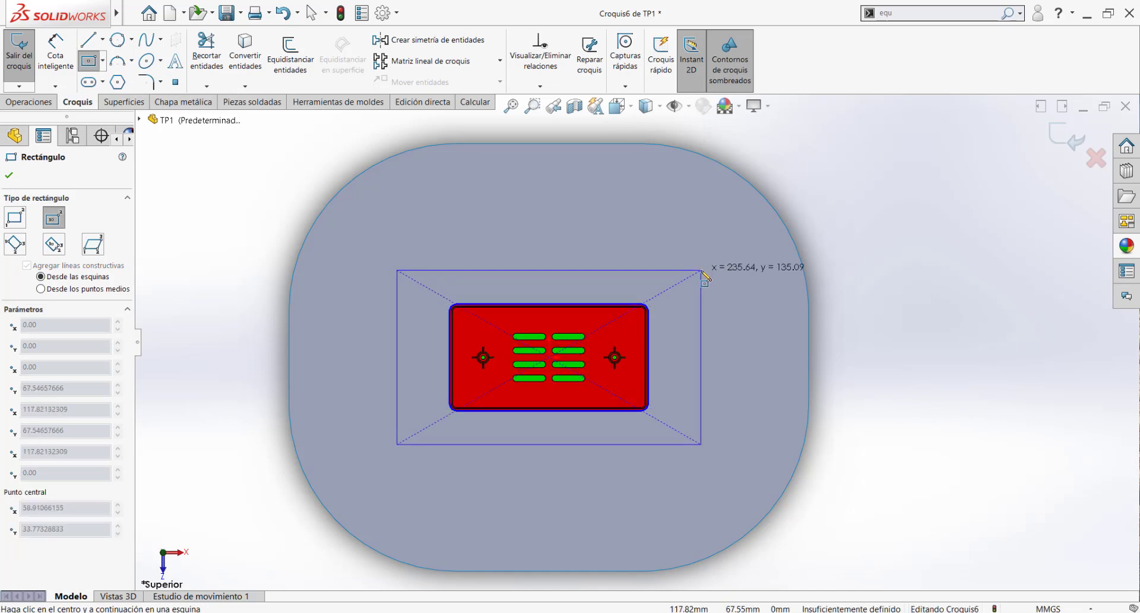
scroll(705, 294, down, 5)
scroll(610, 337, up, 5)
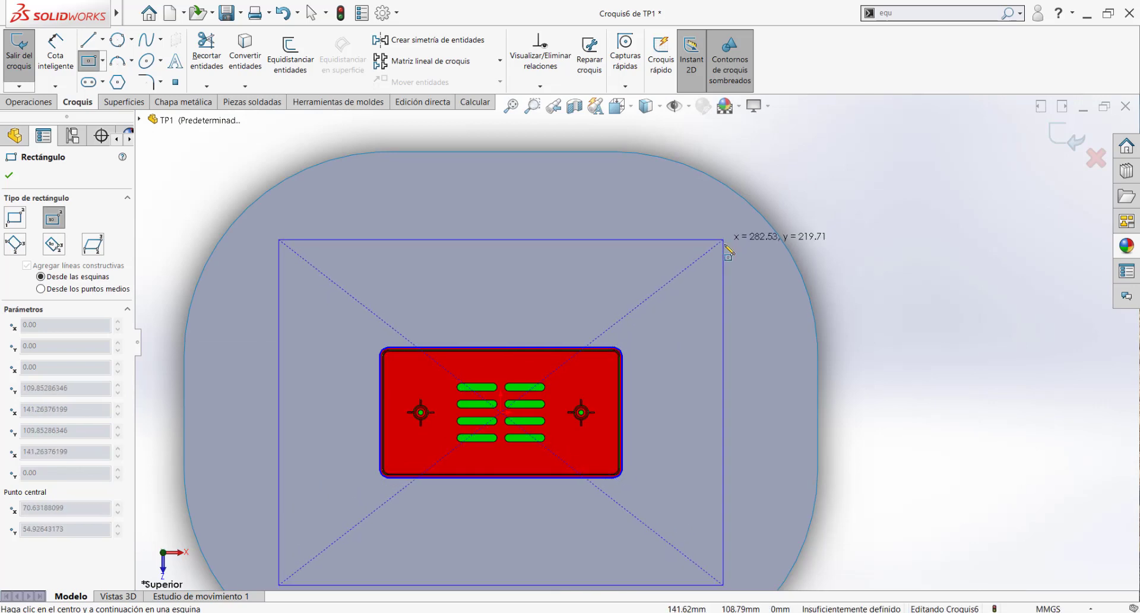
click(735, 265)
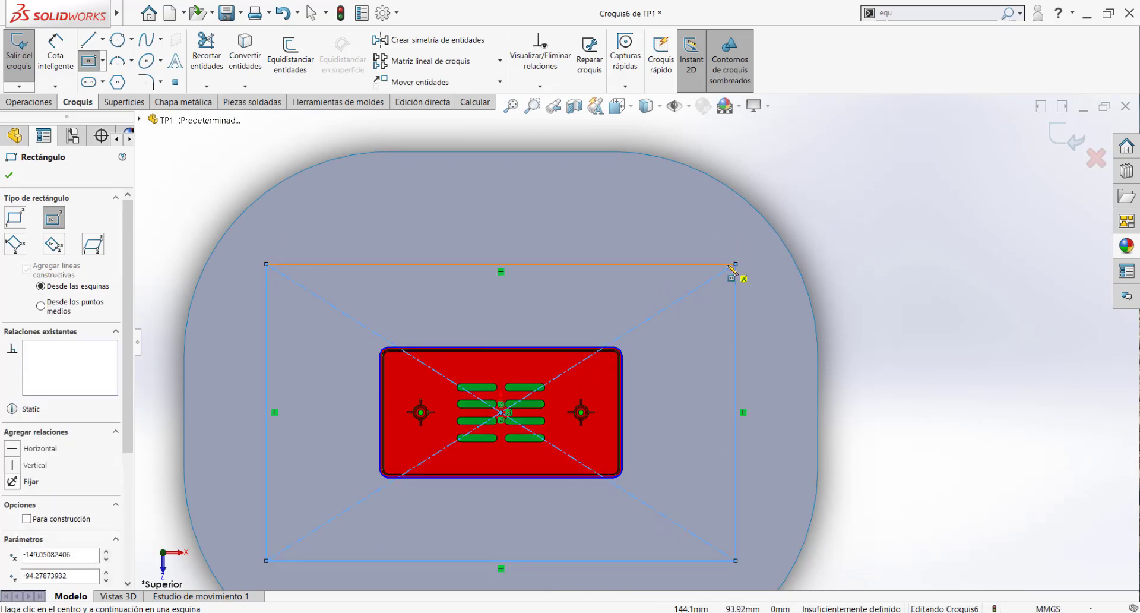
scroll(537, 392, up, 3)
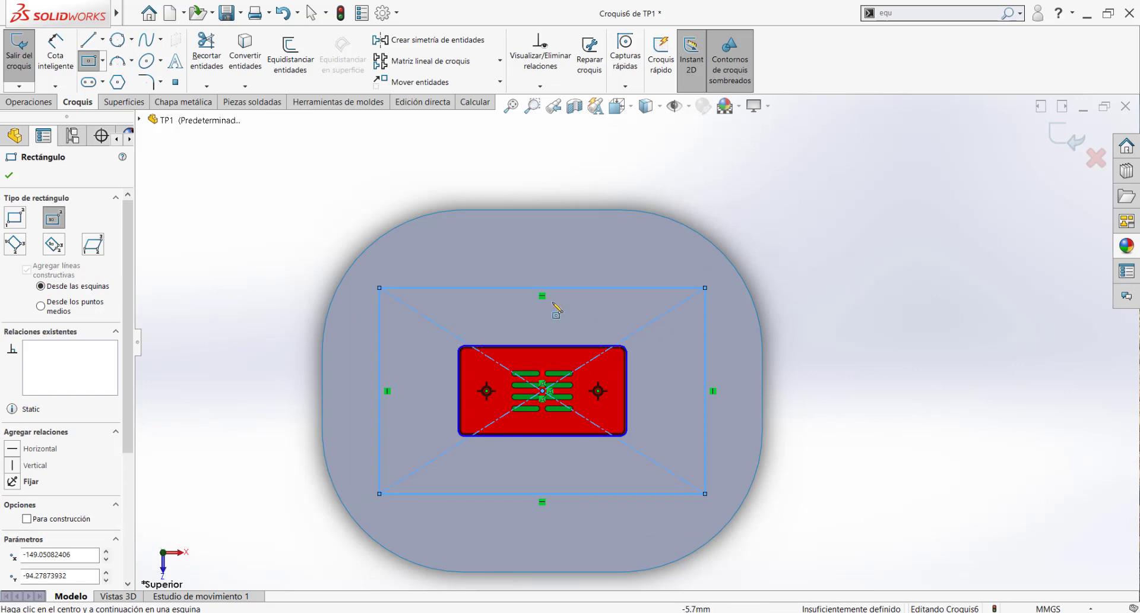
key(Escape)
Dimension the center rectangle's width as 300 mm.
click(56, 54)
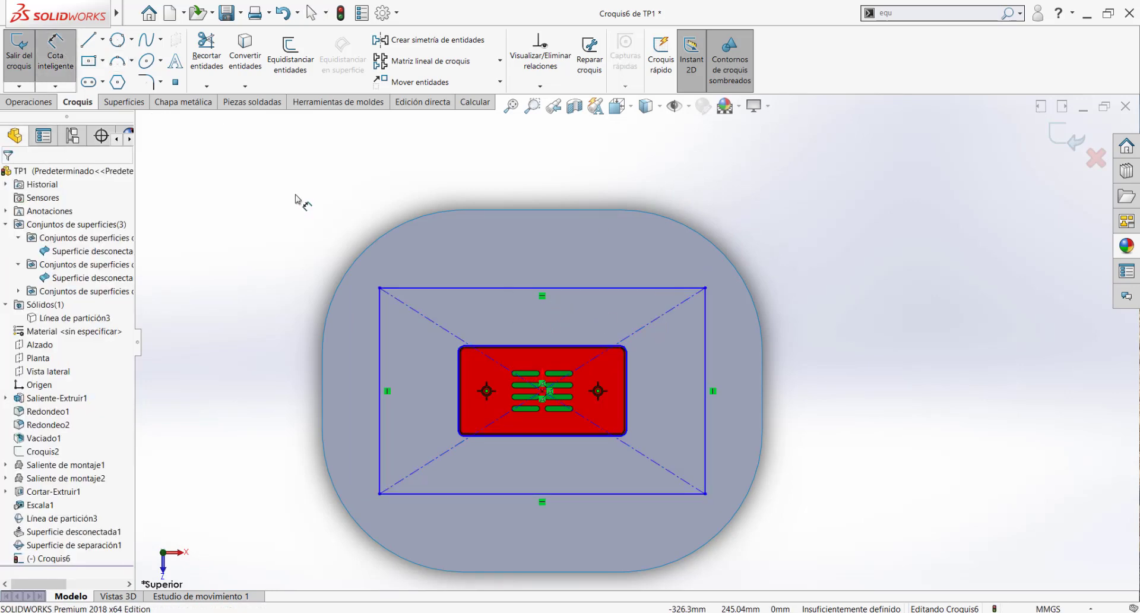
click(547, 518)
click(551, 522)
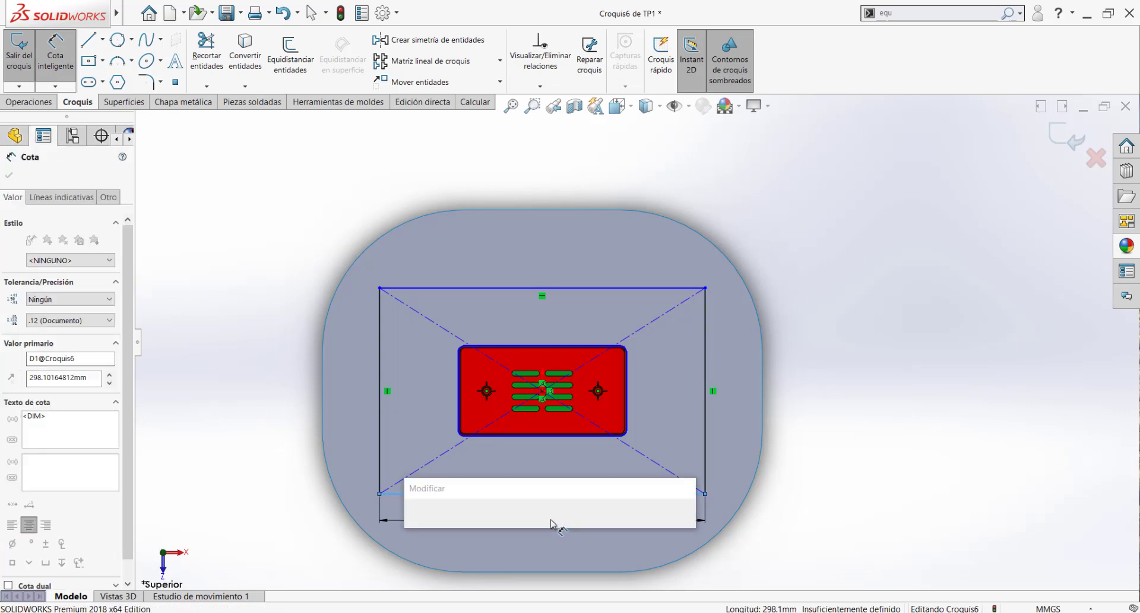
text(300)
key(Return)
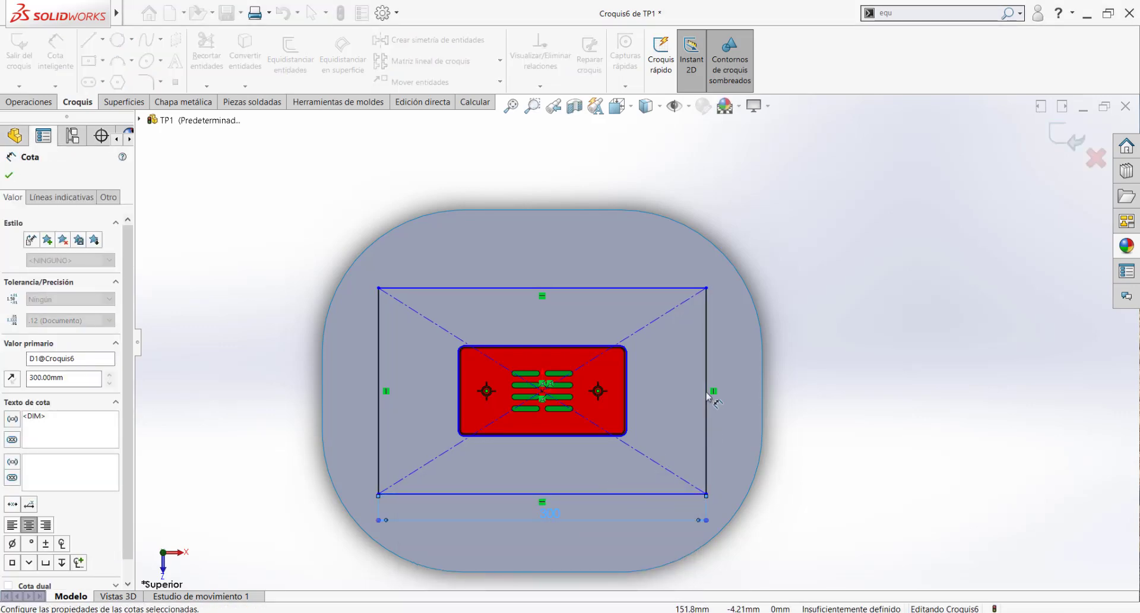
Dimension the center rectangle's height as 180 mm.
click(711, 396)
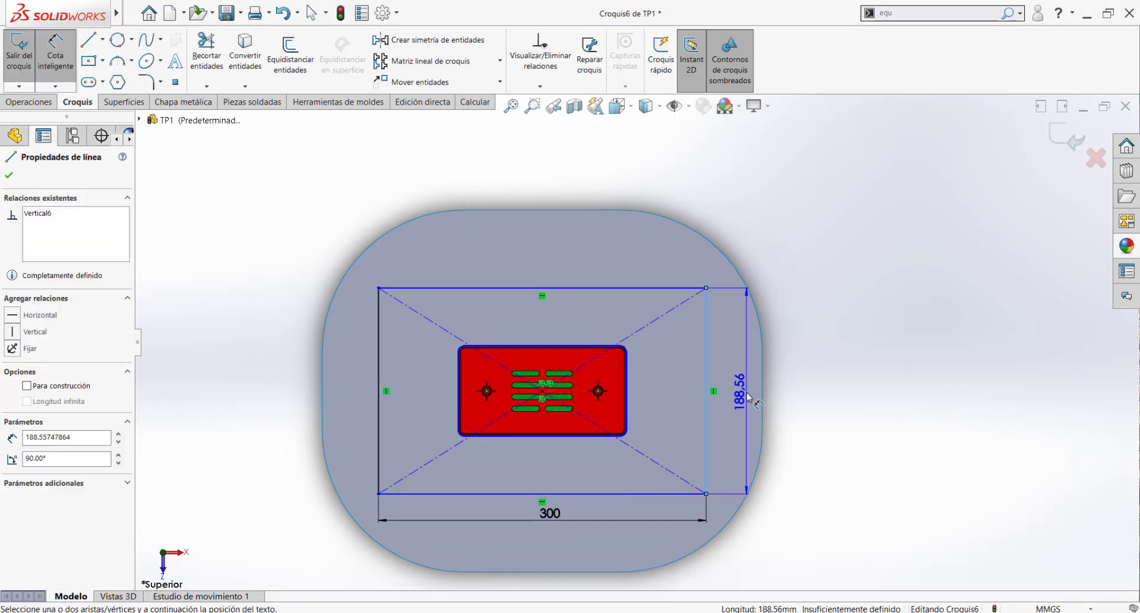
click(750, 399)
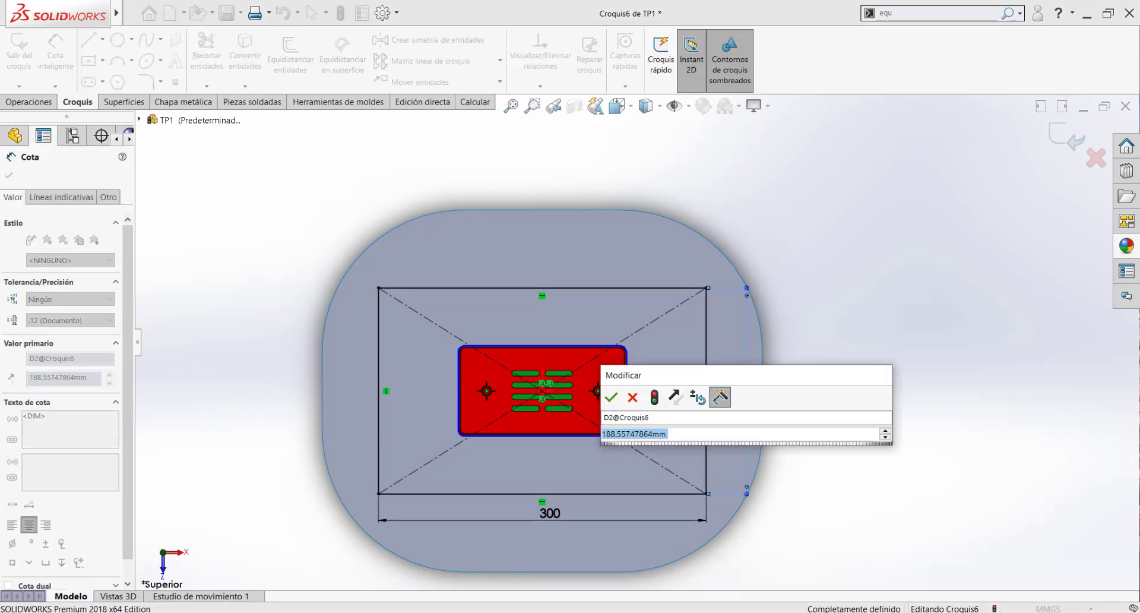
text(180)
key(Return)
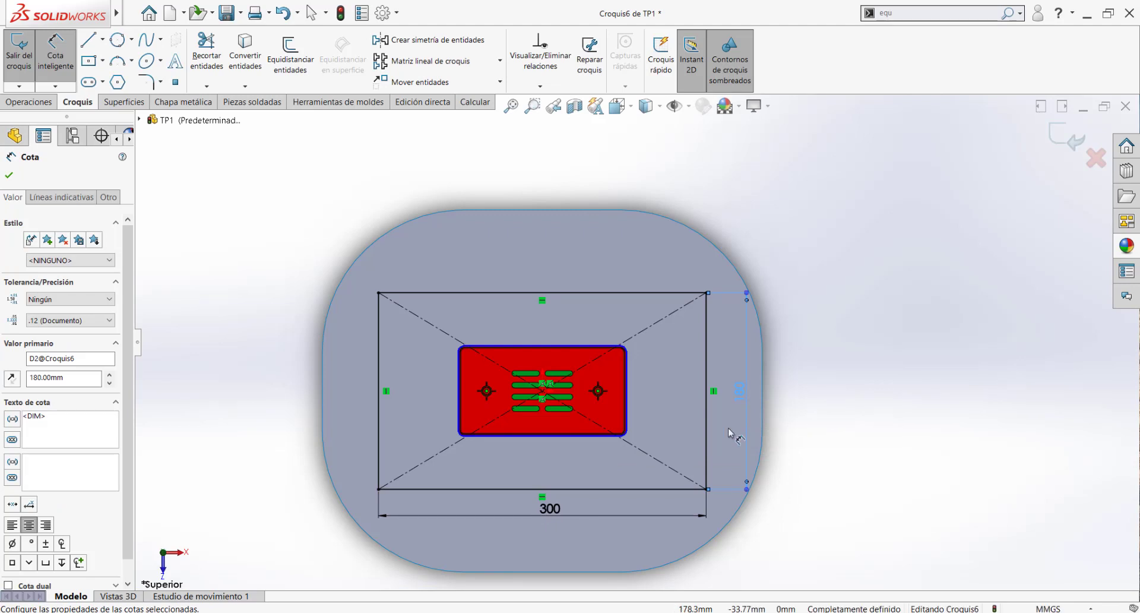
scroll(570, 407, up, 2)
scroll(567, 440, down, 3)
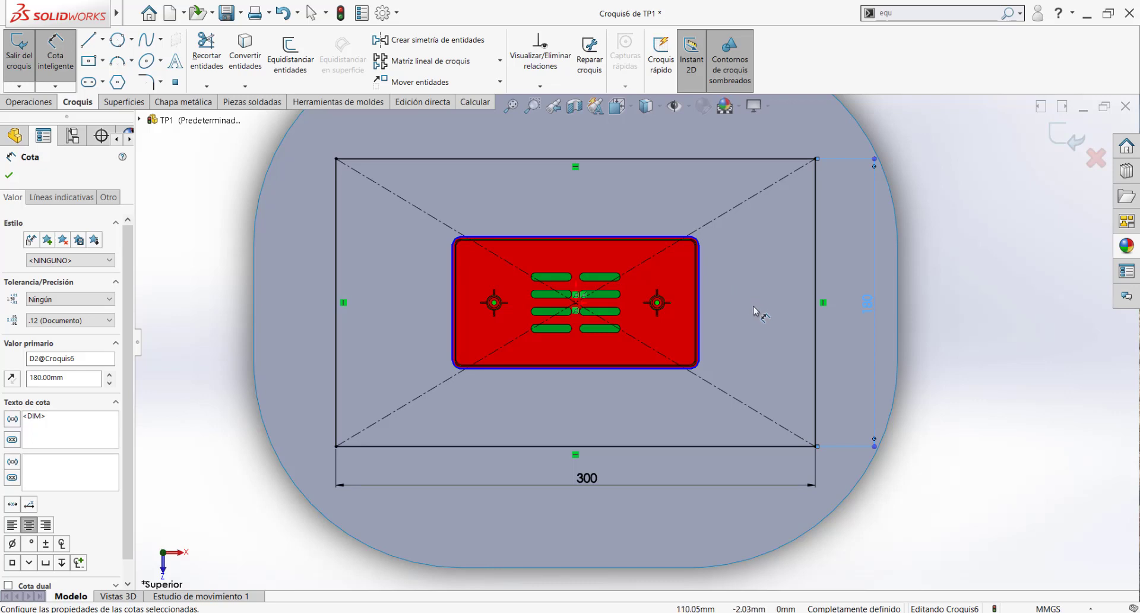
Delete the rectangle's 300 mm width and 180 mm height dimensions.
drag(588, 479, 591, 518)
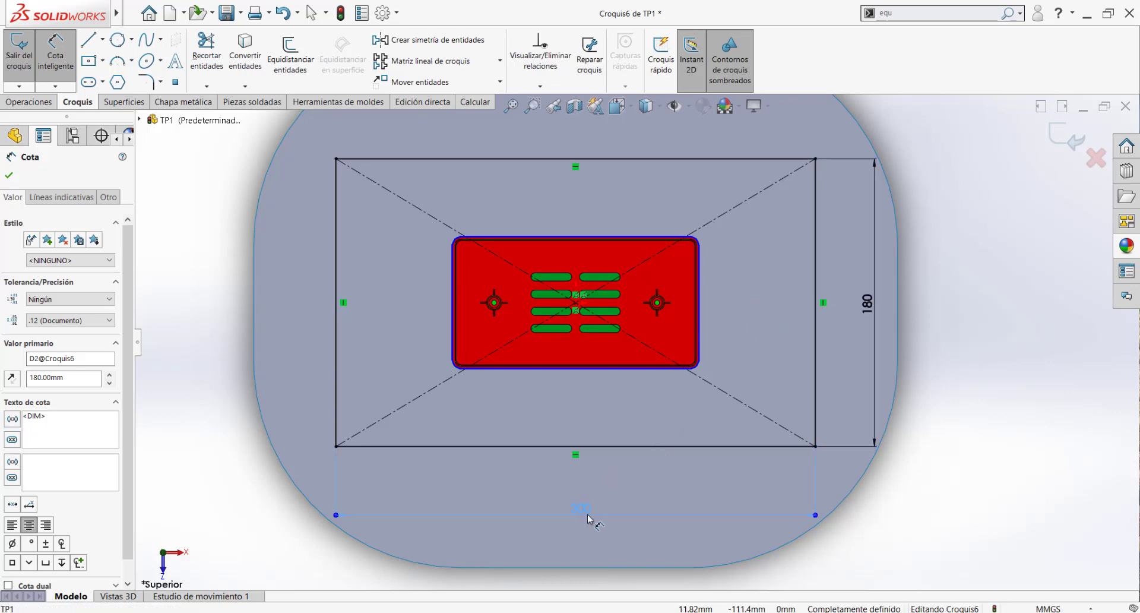
key(Escape)
click(584, 517)
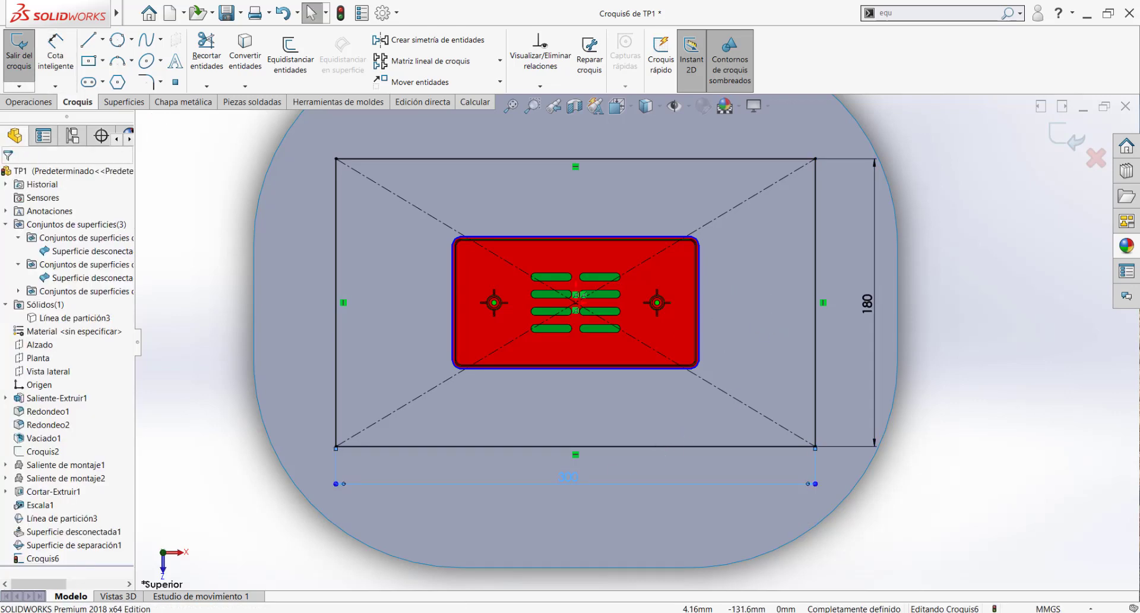
key(Delete)
drag(890, 308, 855, 309)
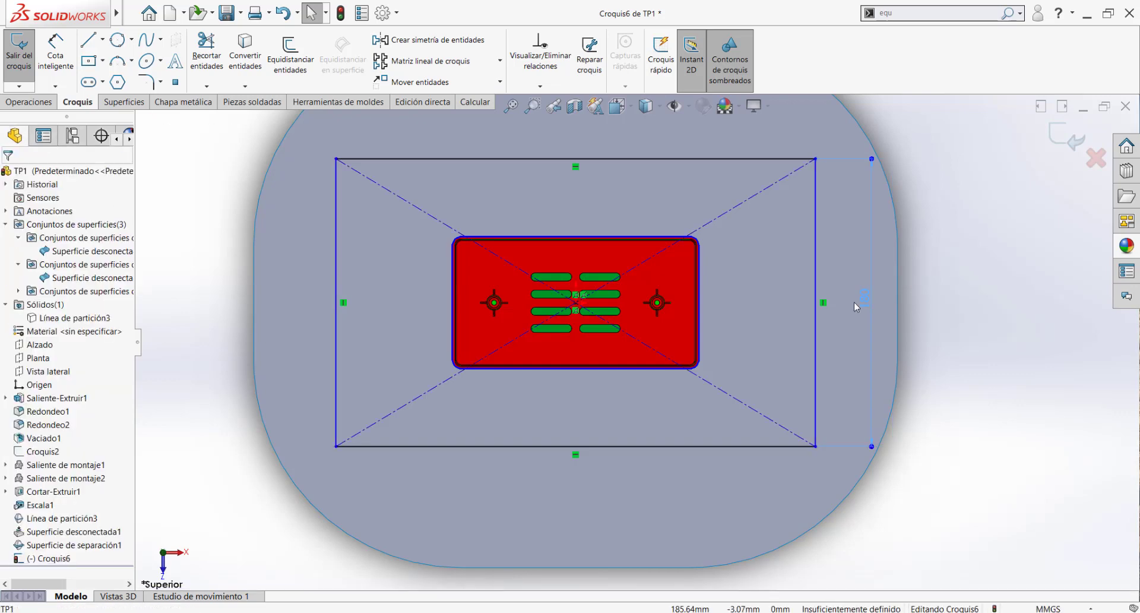
key(Delete)
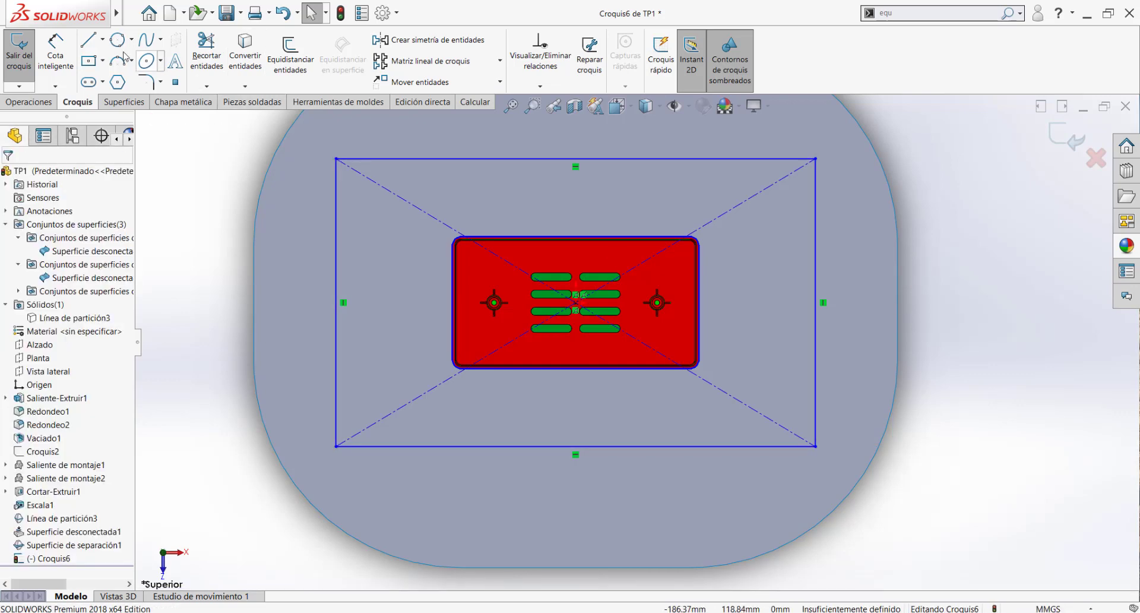
Dimension the distance between the box's right outer edge and the rectangle's right side as 70 mm.
click(57, 45)
scroll(736, 303, down, 5)
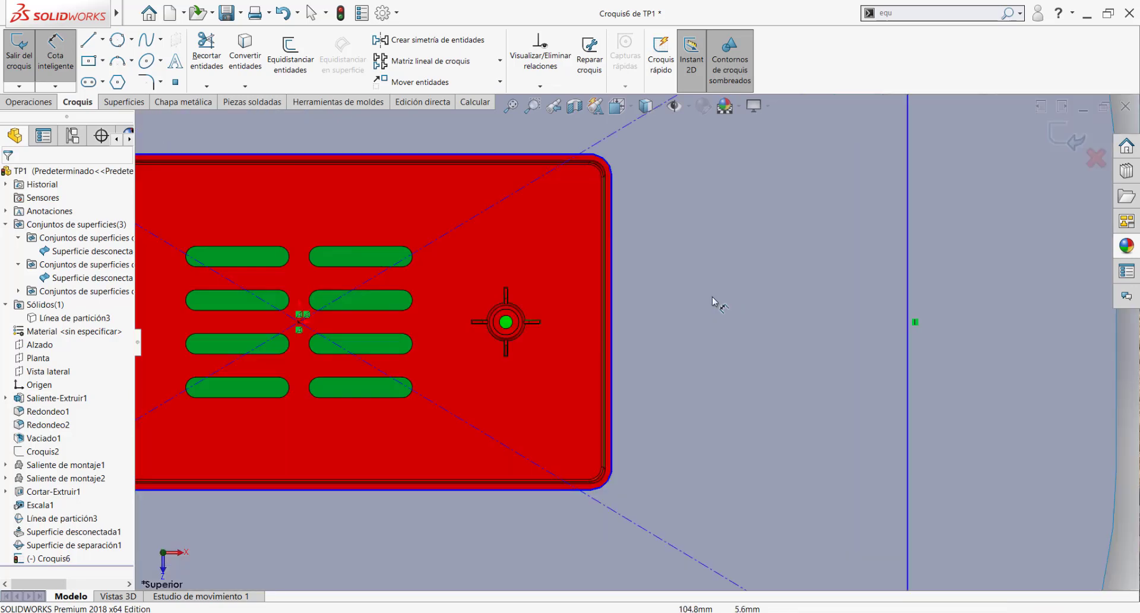
click(612, 290)
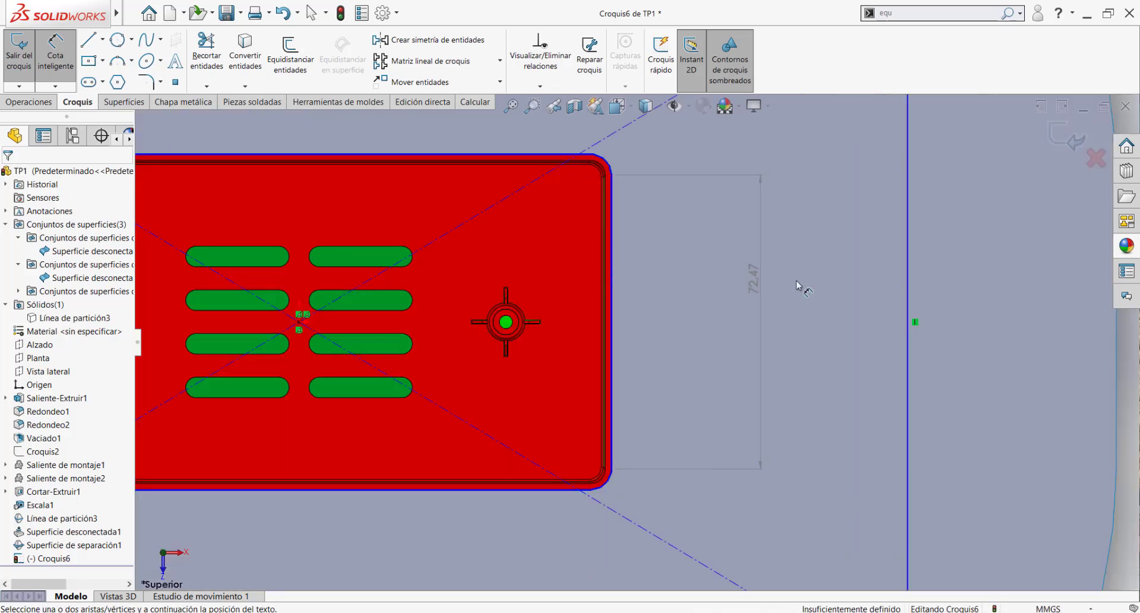
click(907, 311)
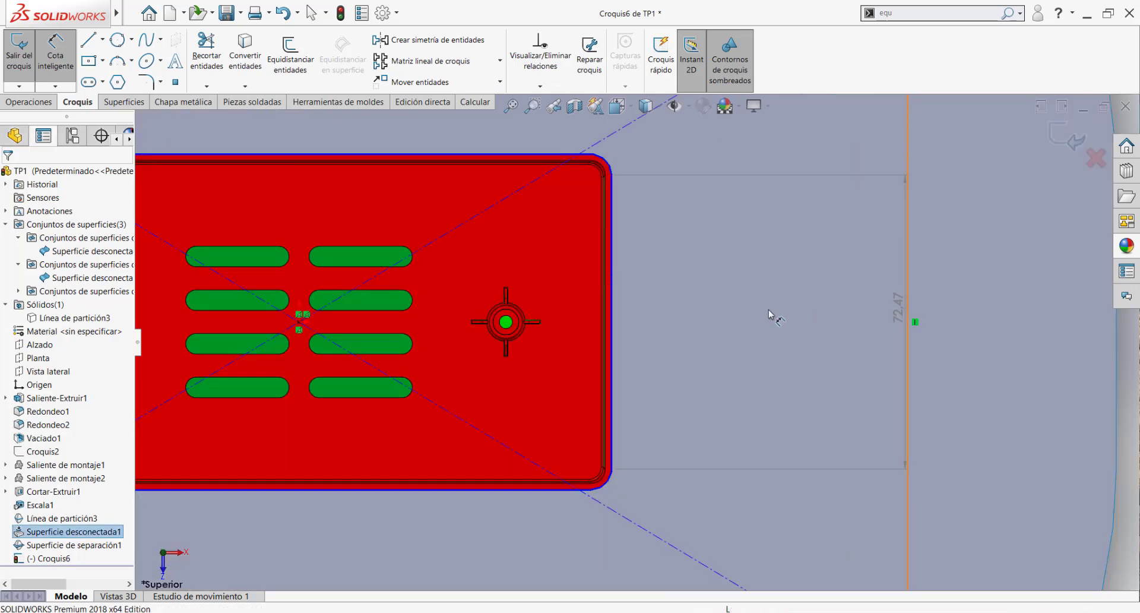
click(766, 315)
text(70)
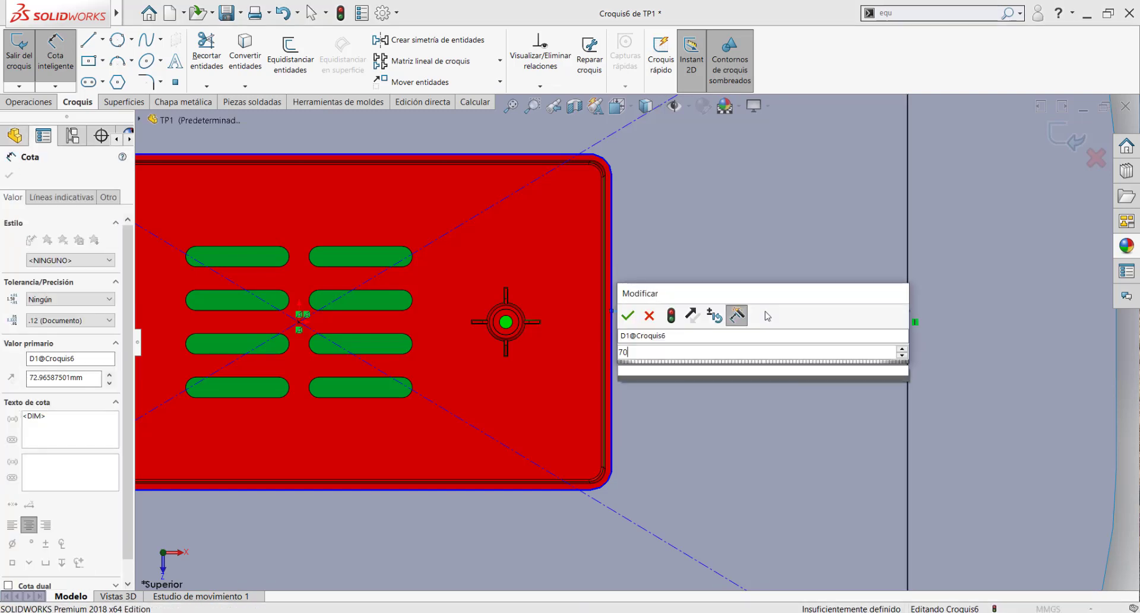
key(Return)
Dimension the distance between the box's upper outer edge and the rectangle's upper side as 70 mm.
scroll(540, 232, up, 5)
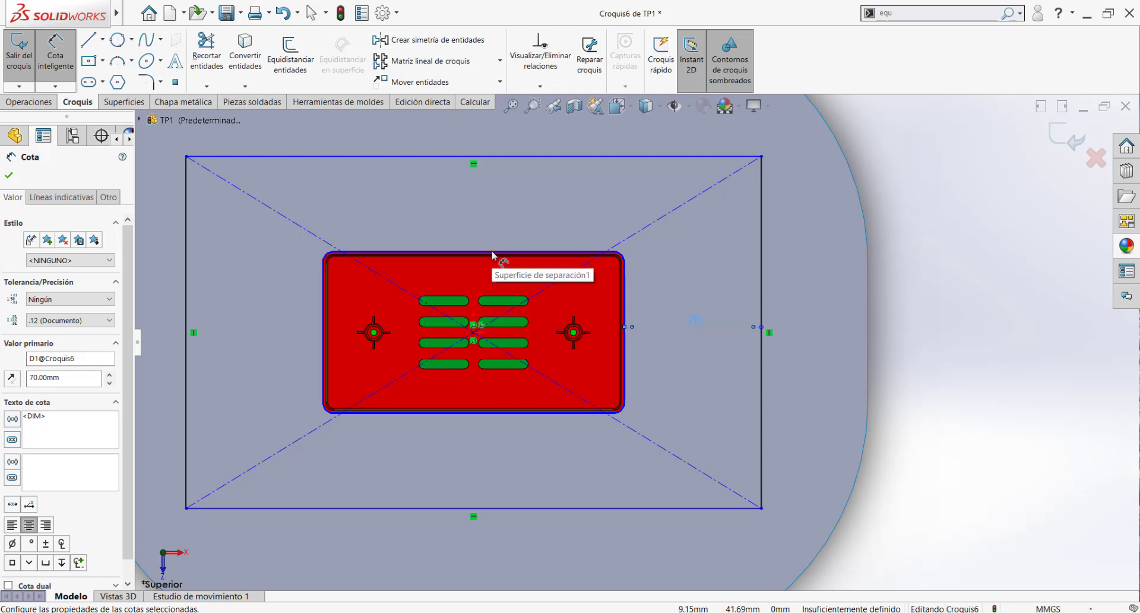
click(492, 255)
click(507, 158)
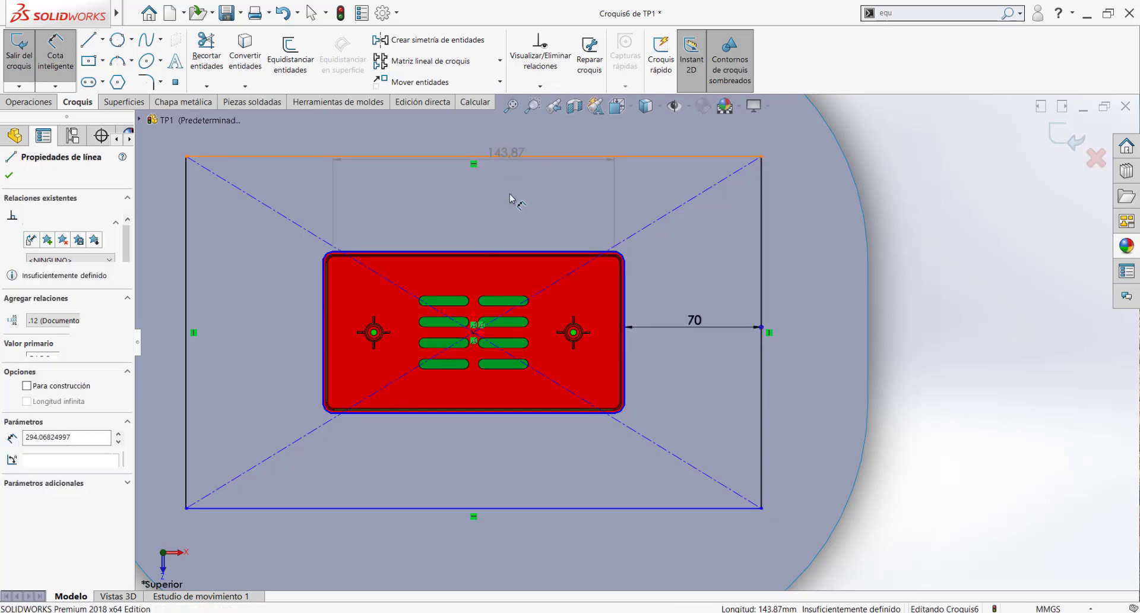
click(506, 202)
text(70)
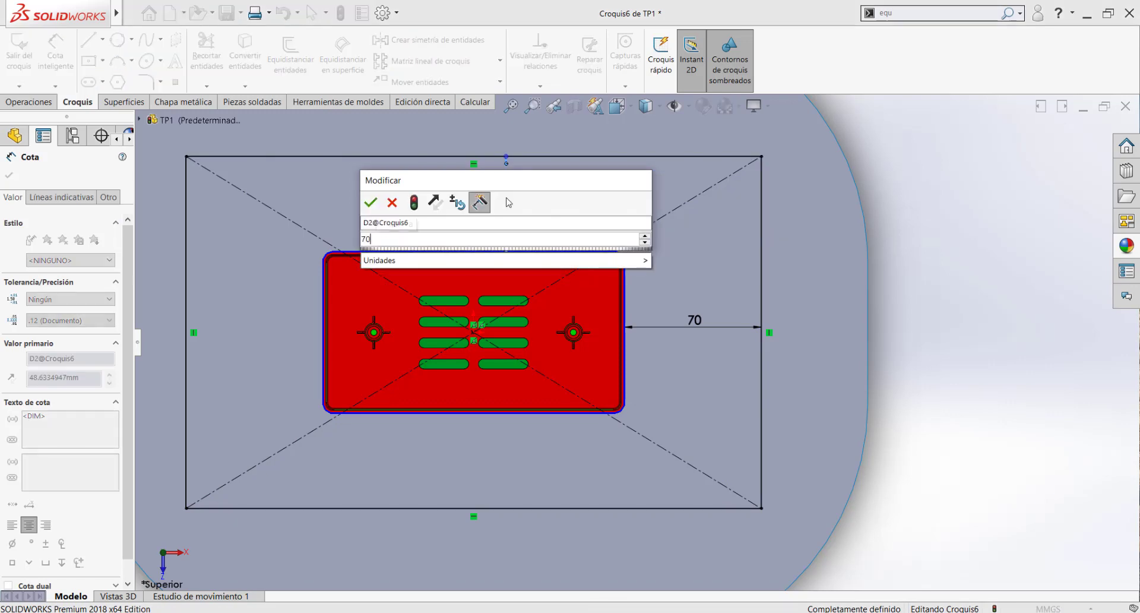
click(371, 203)
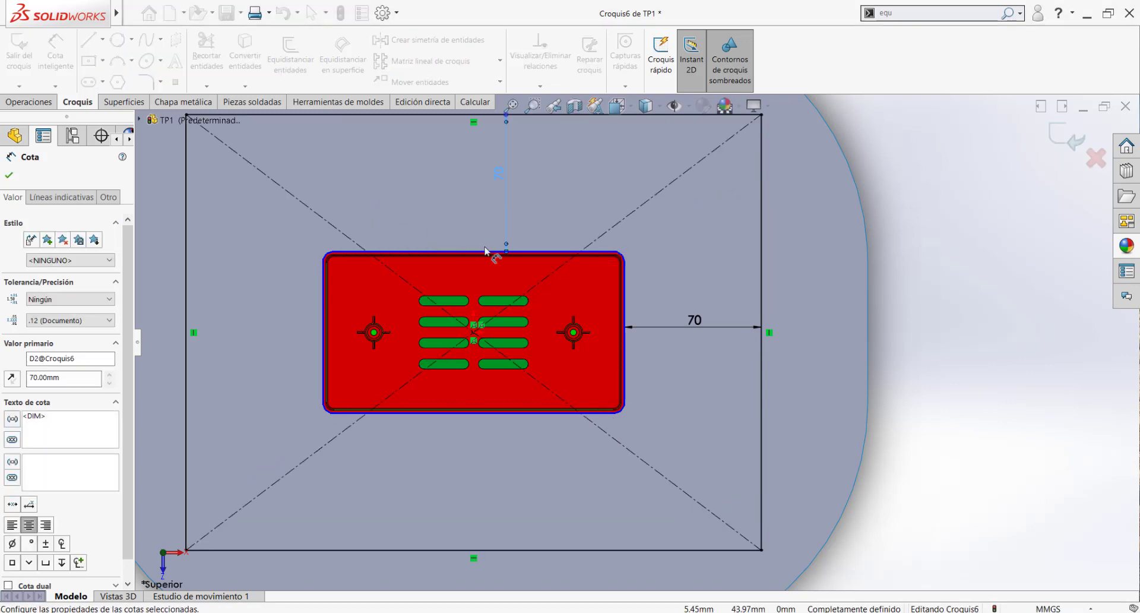
key(f)
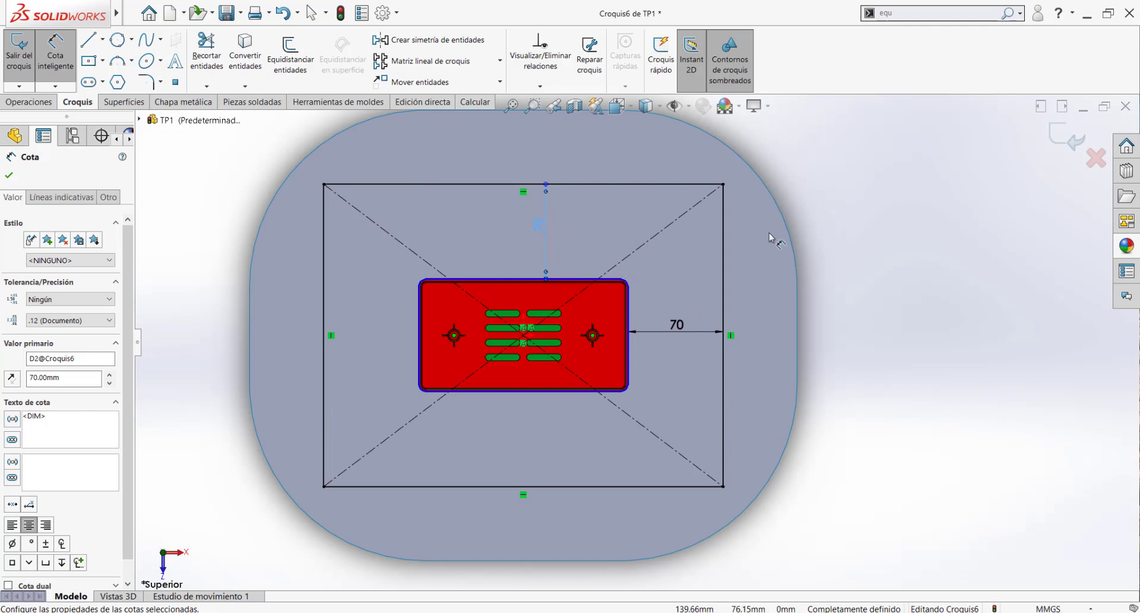
click(916, 236)
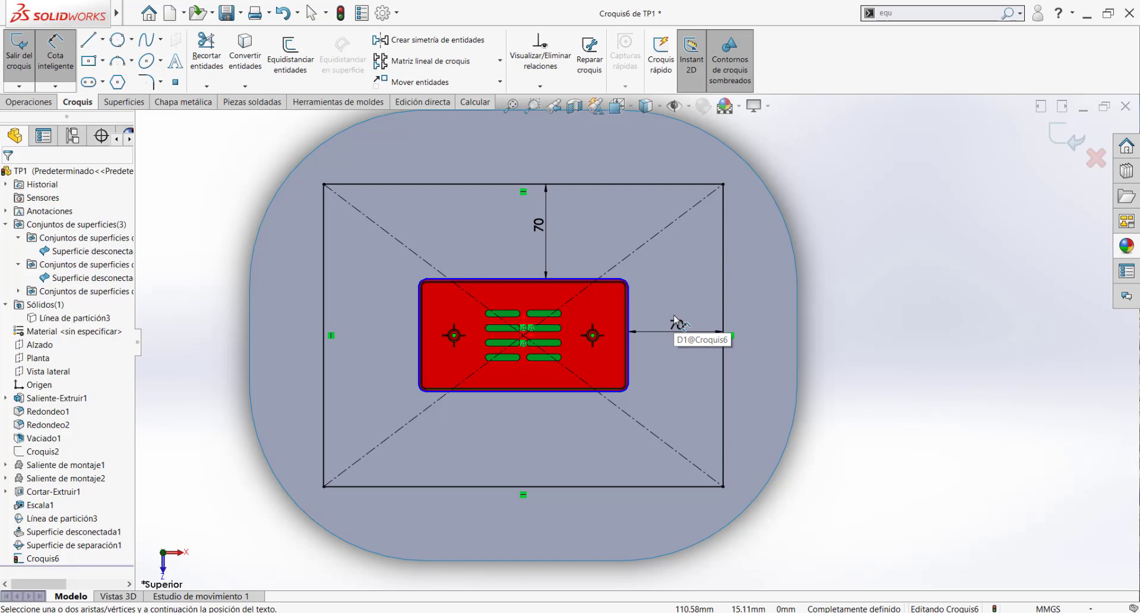
scroll(675, 321, up, 1)
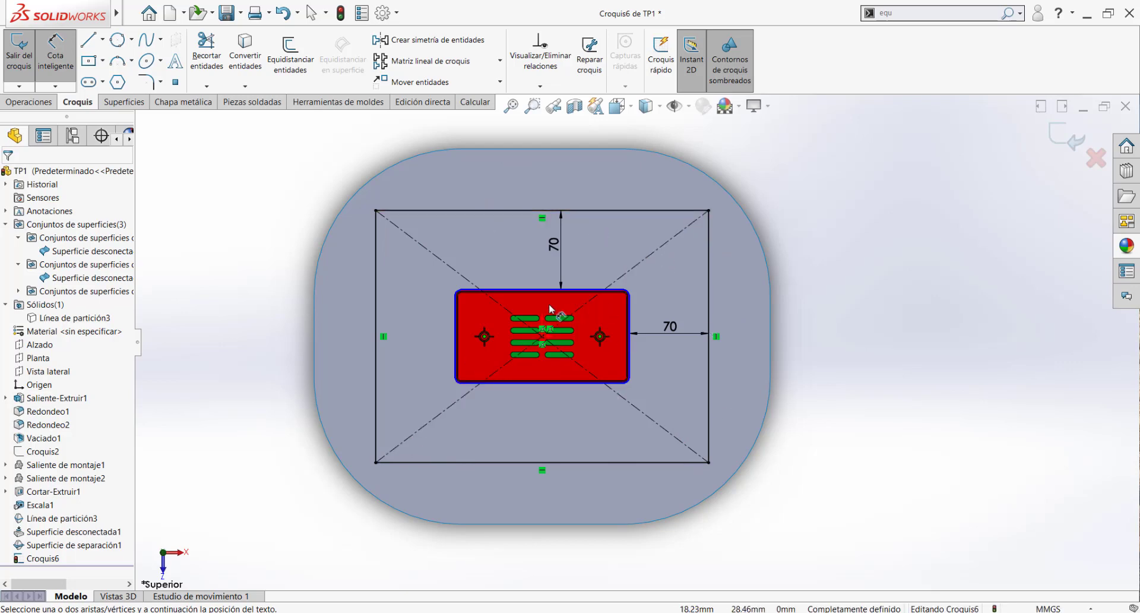
Check the block rectangle against the parting surface's outer boundary, selecting its upper edge and its right-hand edges and arcs.
scroll(549, 309, down, 2)
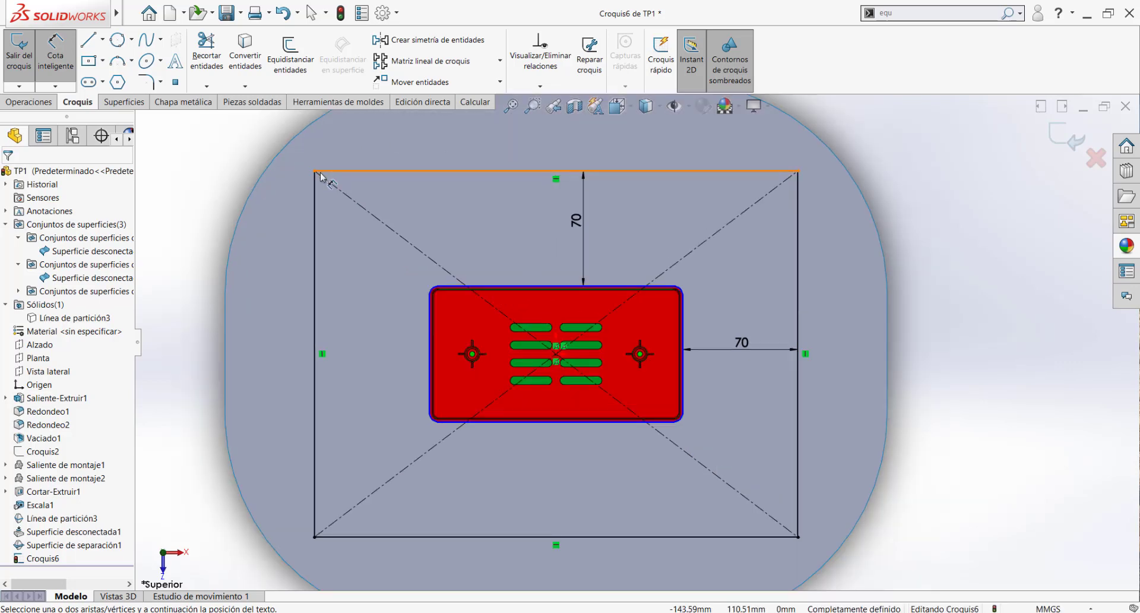
scroll(346, 204, up, 2)
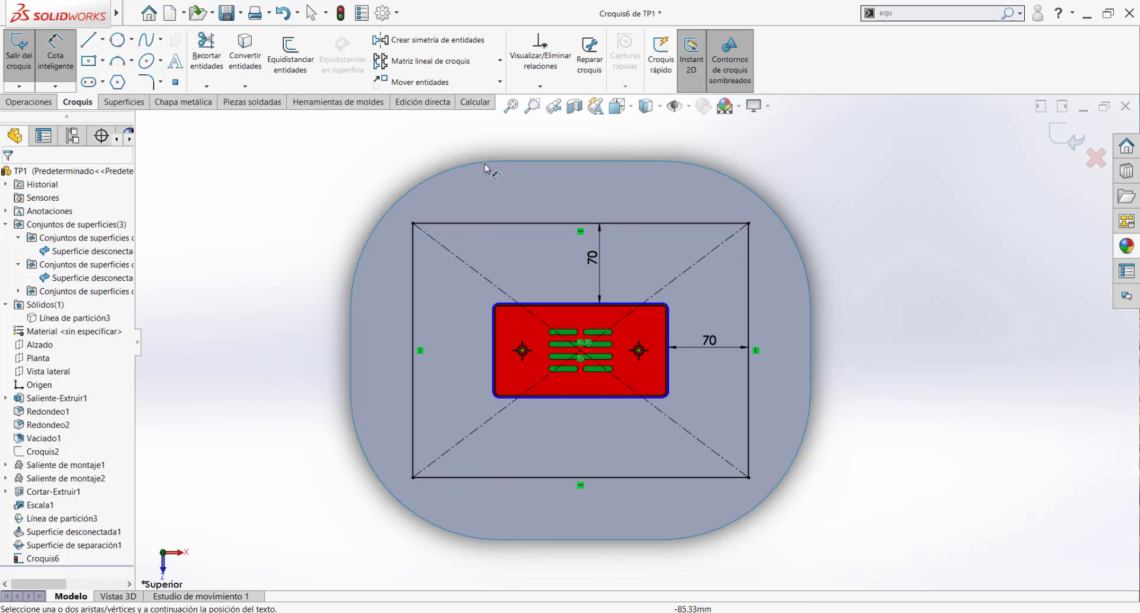
key(Escape)
click(563, 162)
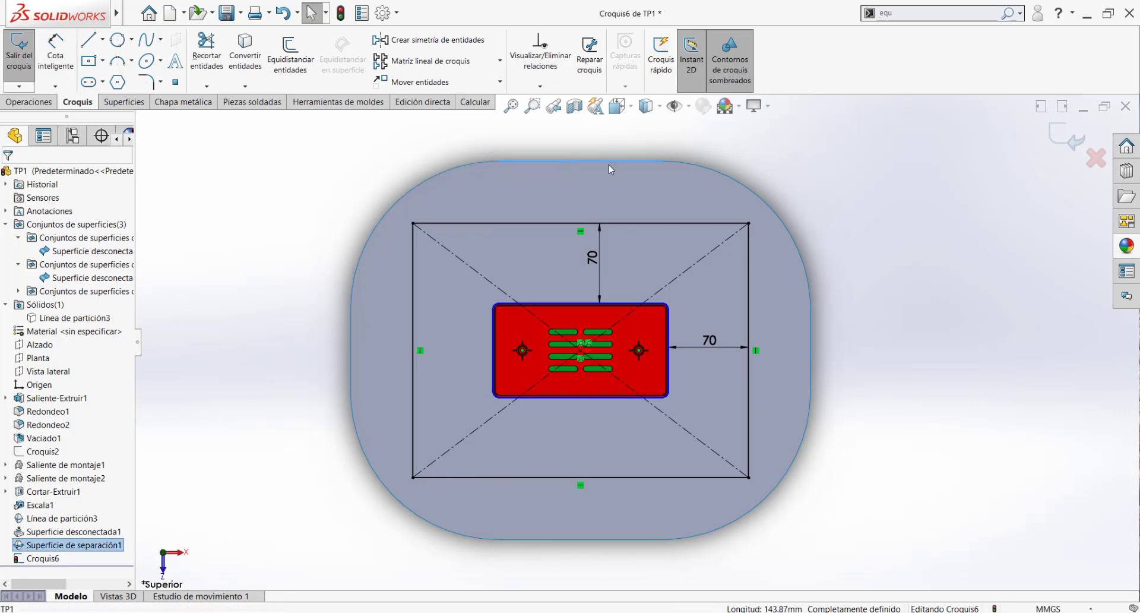
ctrl+click(699, 169)
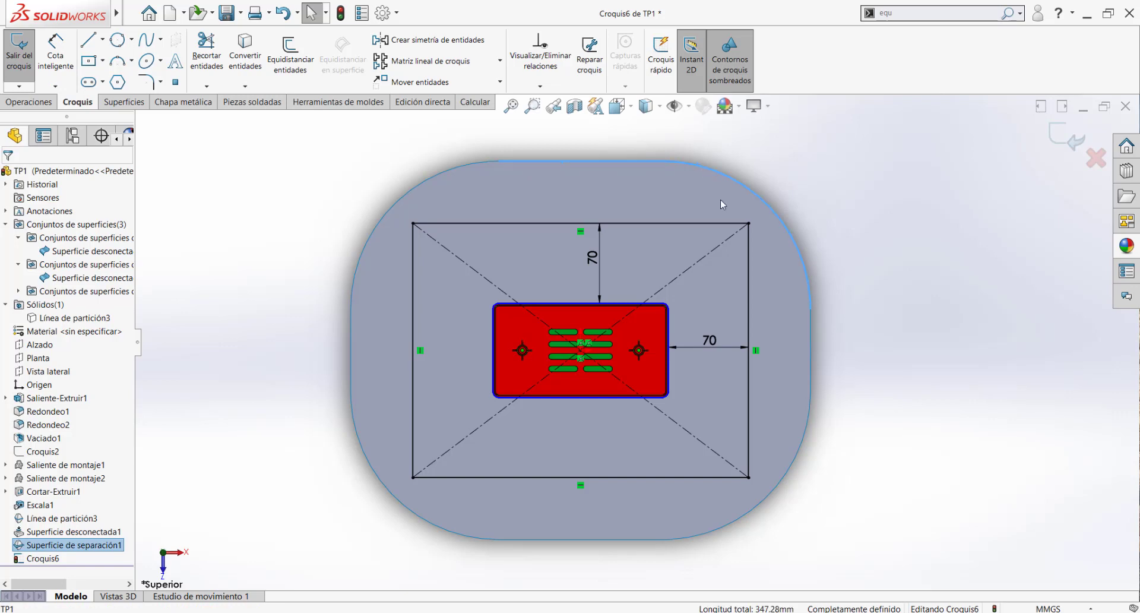
ctrl+click(812, 364)
ctrl+click(784, 475)
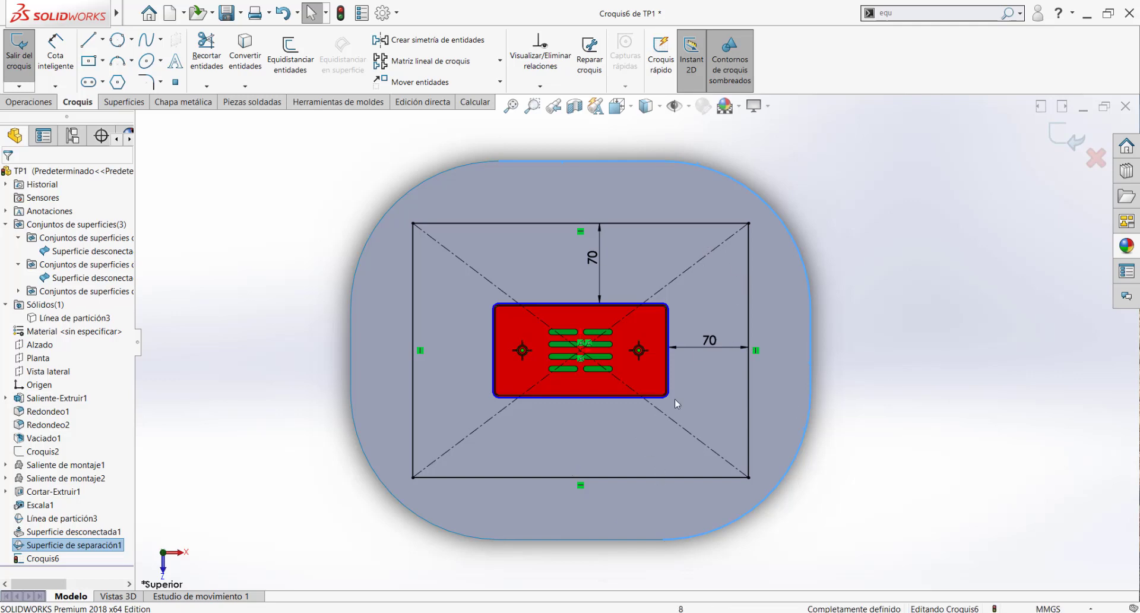
Finish the block sketch around the box and bring up the Core/Cavity (Núcleo/Cavidad) settings.
middle_drag(674, 398, 705, 199)
scroll(595, 286, down, 1)
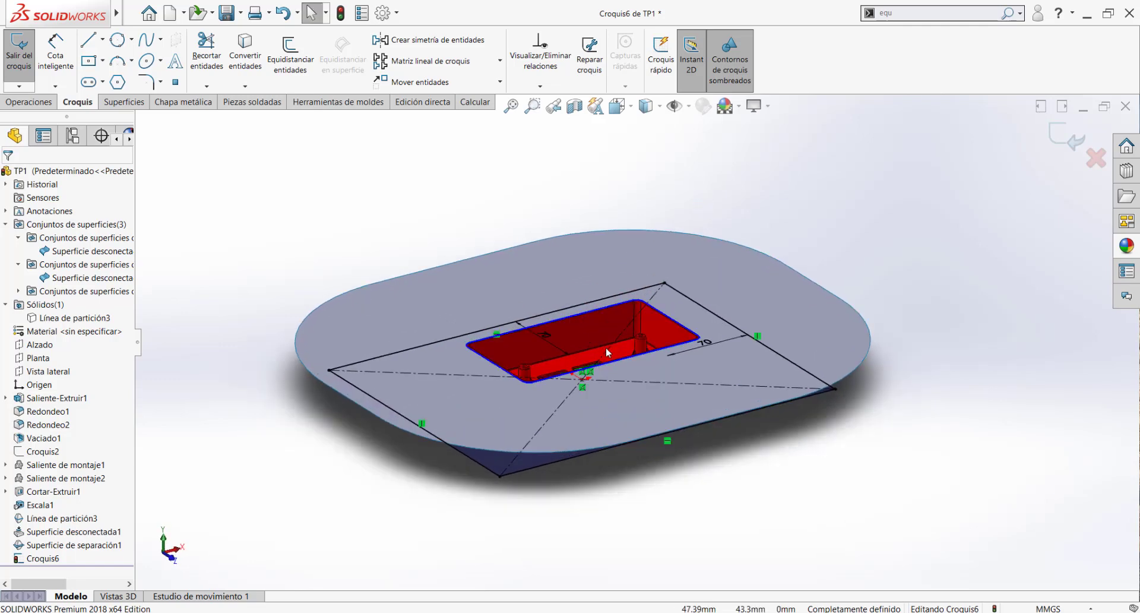
scroll(606, 348, down, 1)
middle_drag(637, 357, 640, 366)
scroll(590, 377, up, 1)
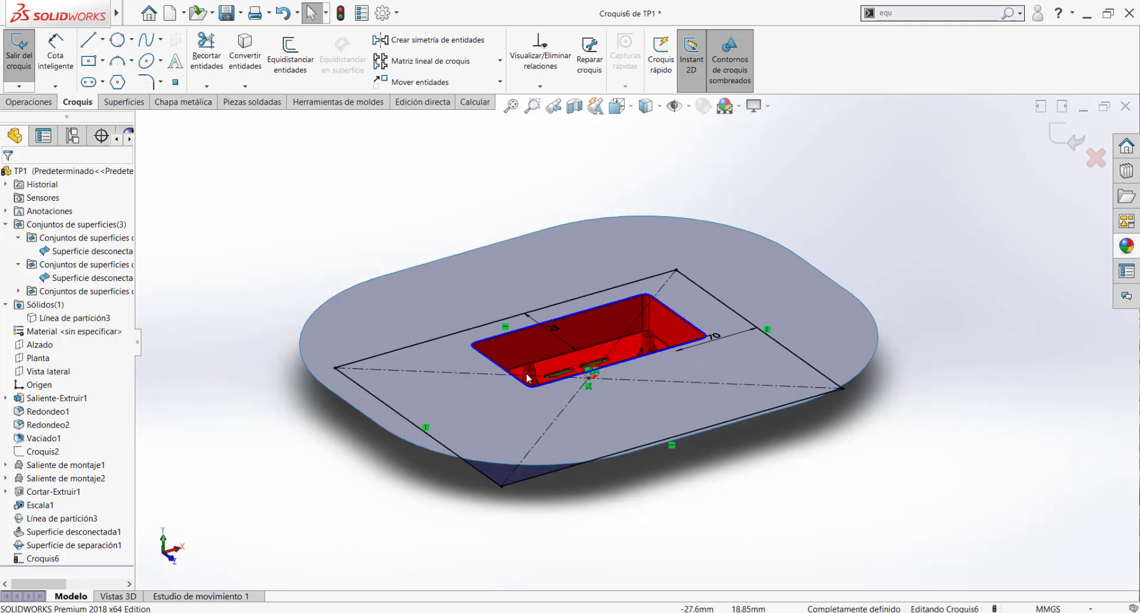
scroll(575, 386, down, 1)
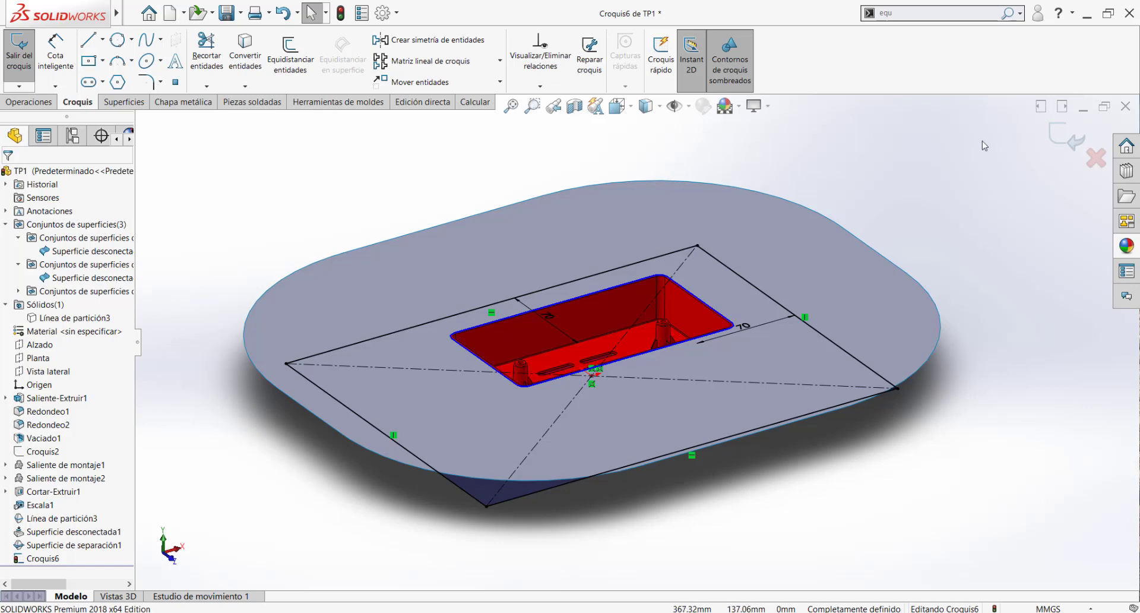
middle_drag(537, 358, 527, 339)
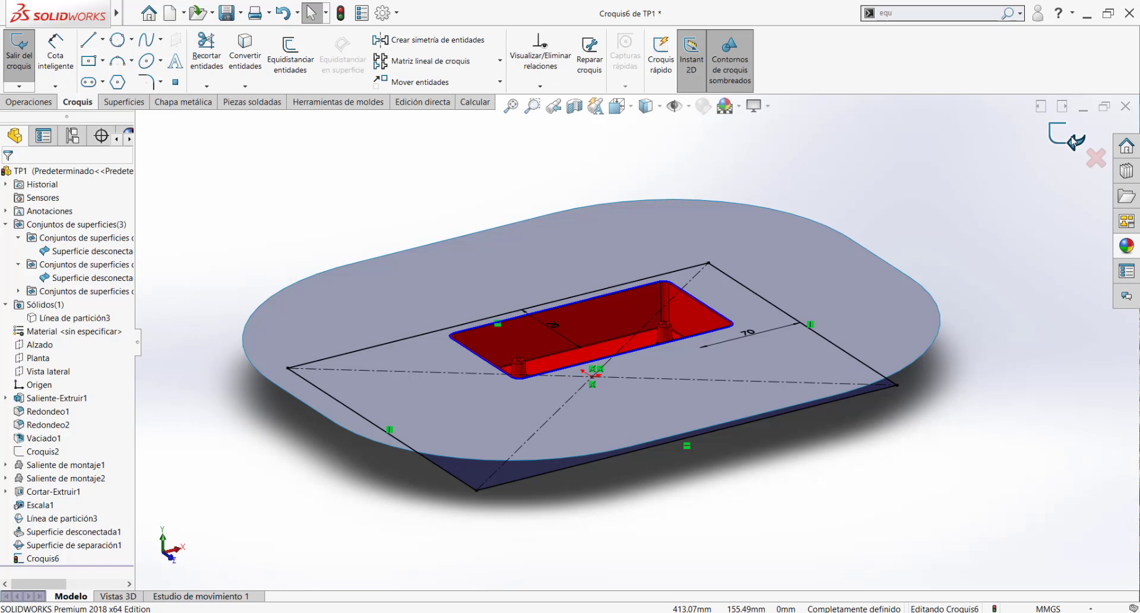
click(1074, 141)
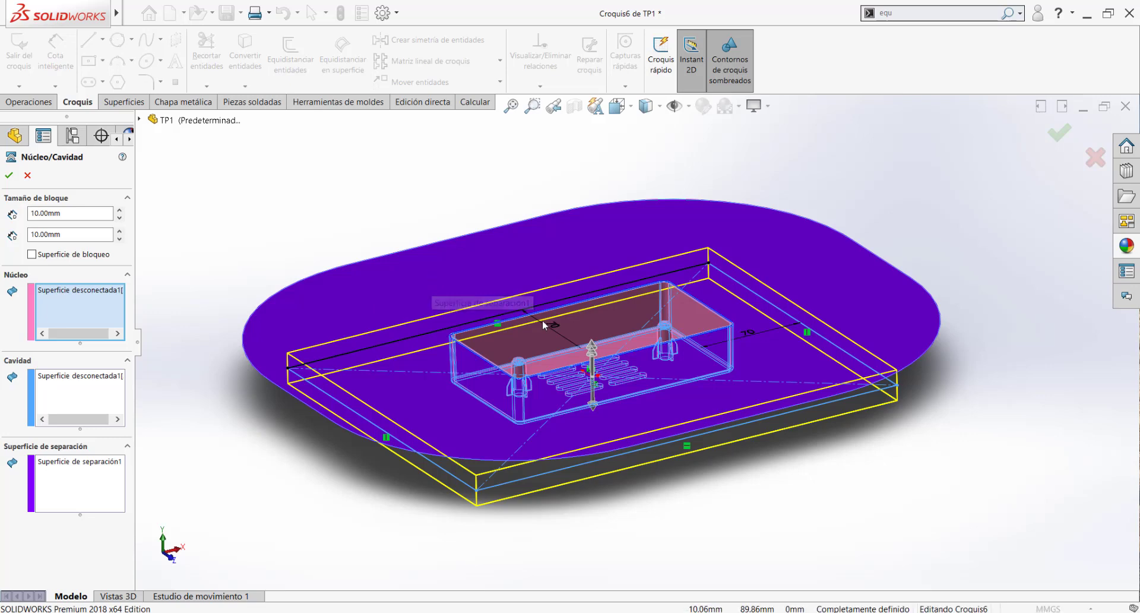
Review the parting surface selection and the block size values against the Core/Cavity block preview.
middle_drag(543, 319, 550, 296)
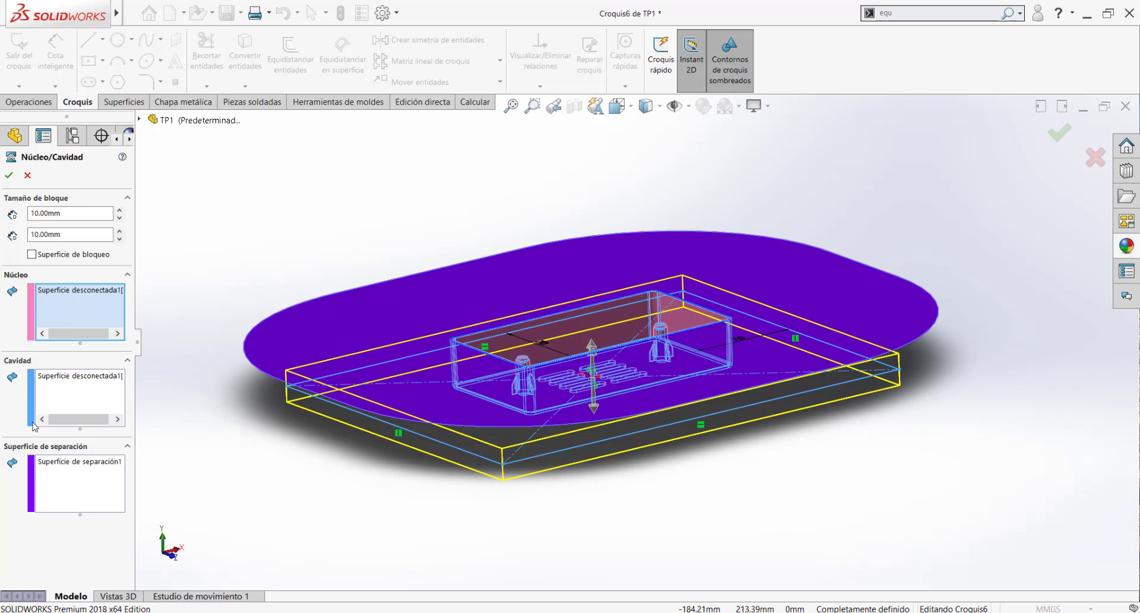
click(32, 450)
click(32, 450)
click(92, 470)
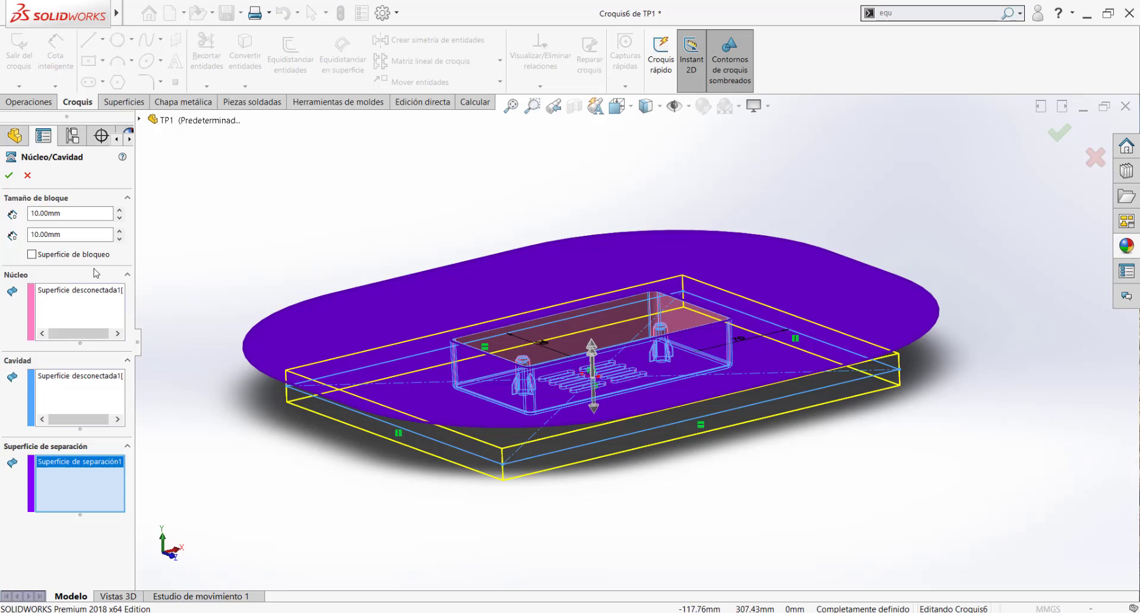
double_click(68, 213)
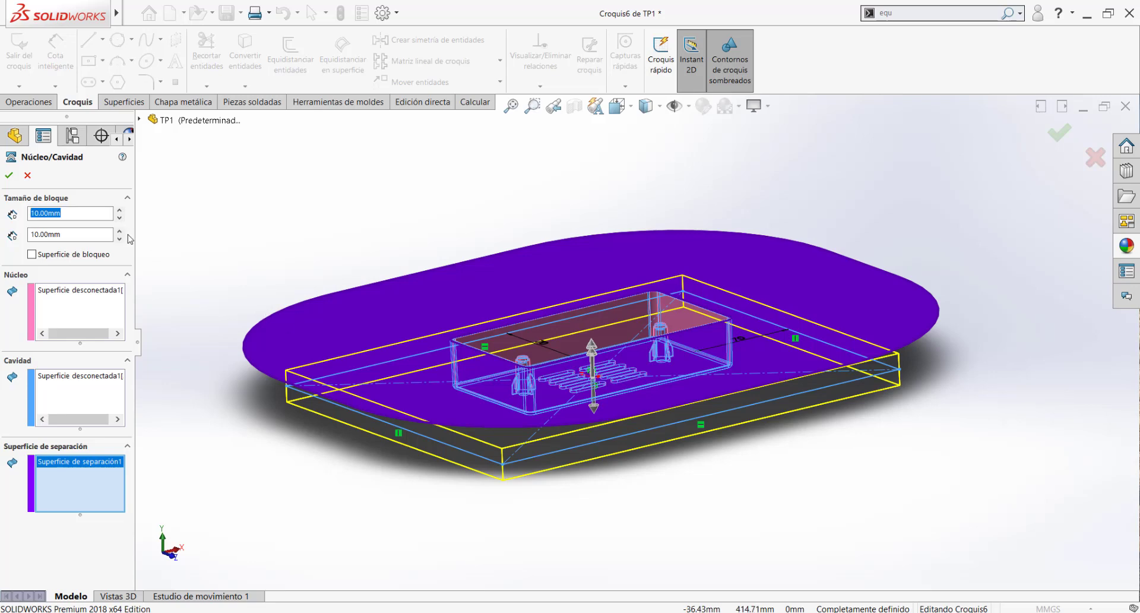
scroll(700, 386, up, 2)
middle_drag(700, 386, 705, 405)
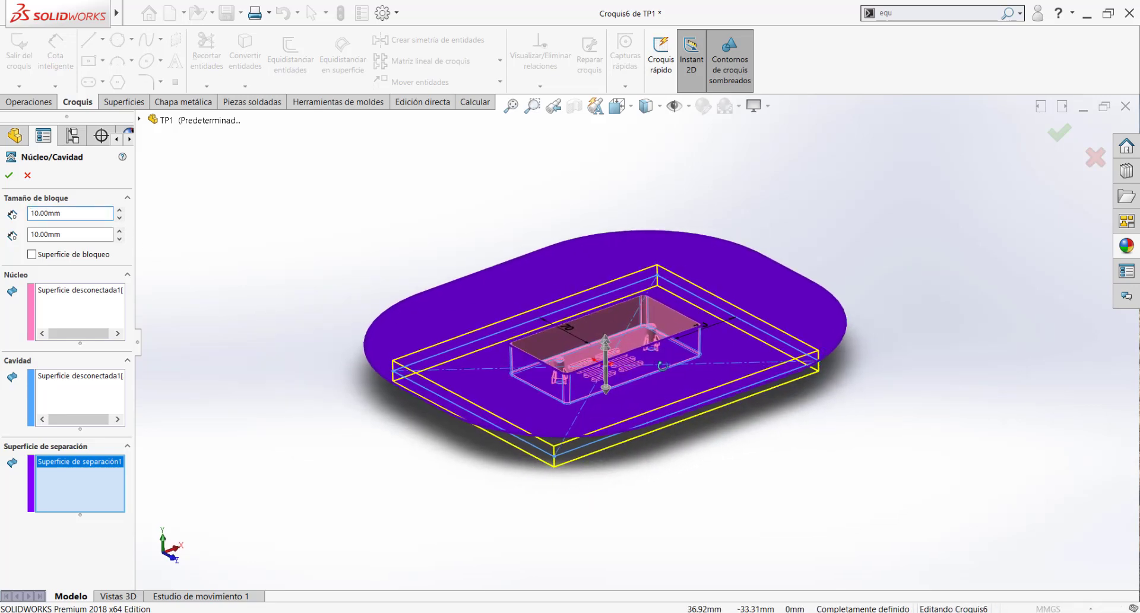
scroll(656, 324, down, 3)
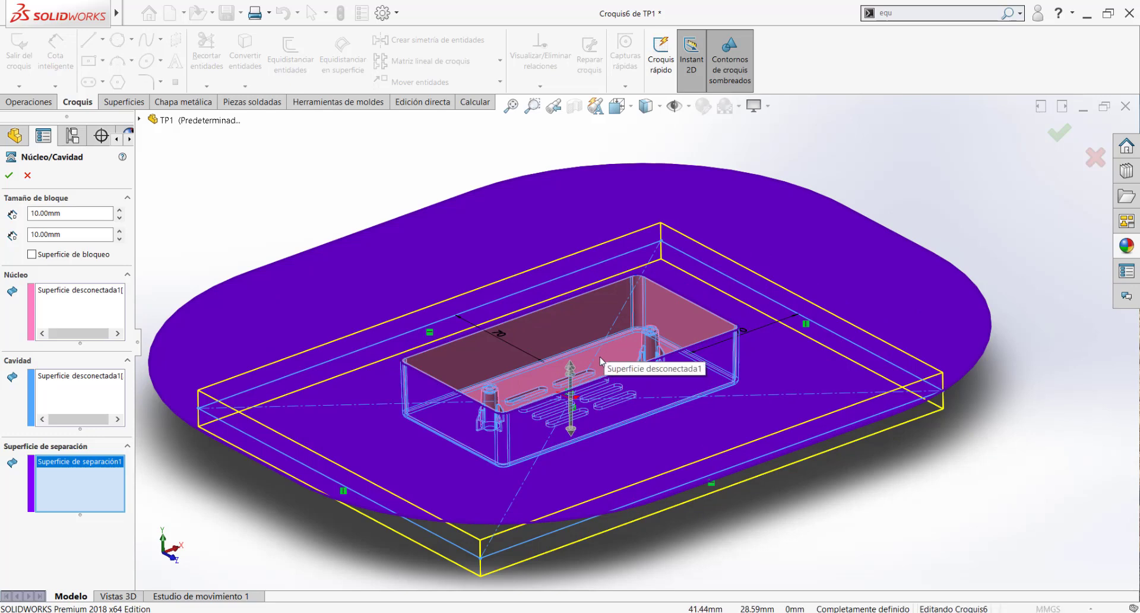
scroll(617, 348, up, 1)
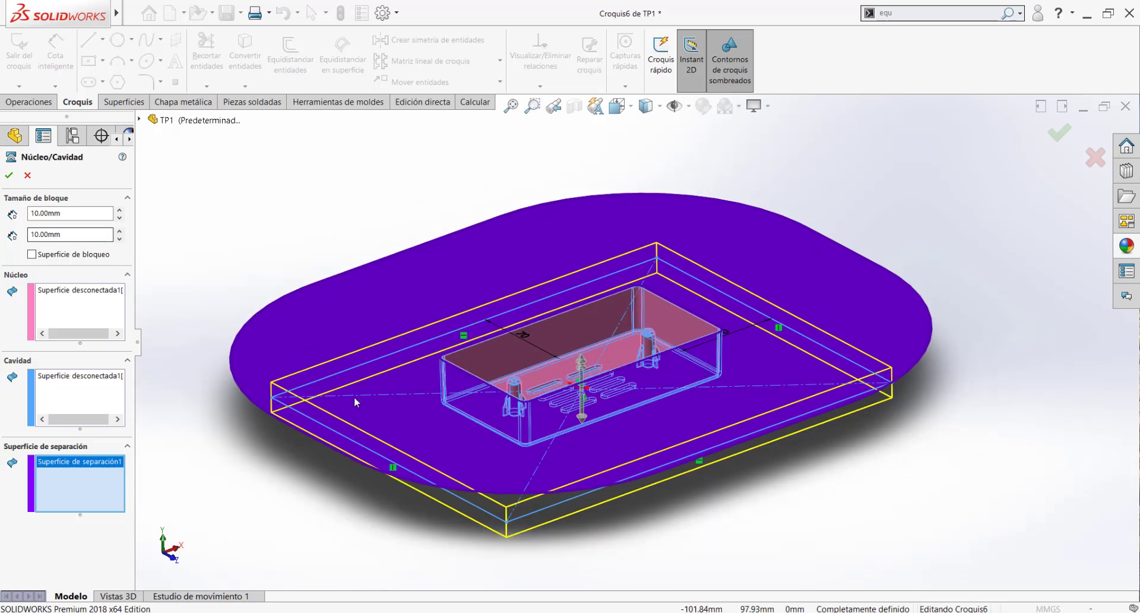
Examine the core and cavity surface selections around the box walls, mounting bosses and ventilation slots.
click(80, 296)
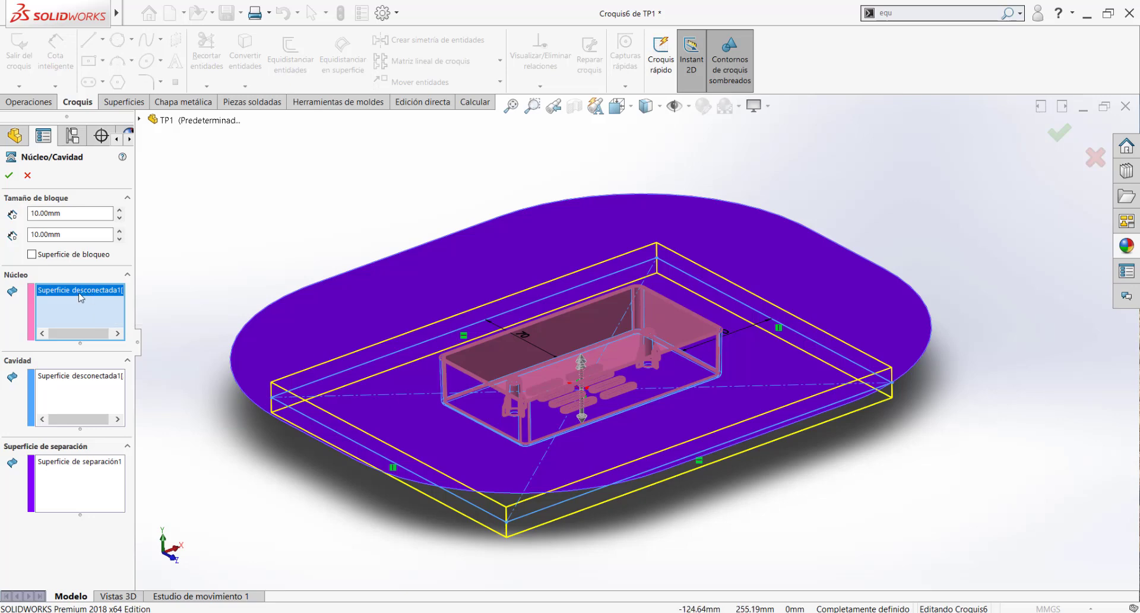
middle_drag(508, 338, 513, 386)
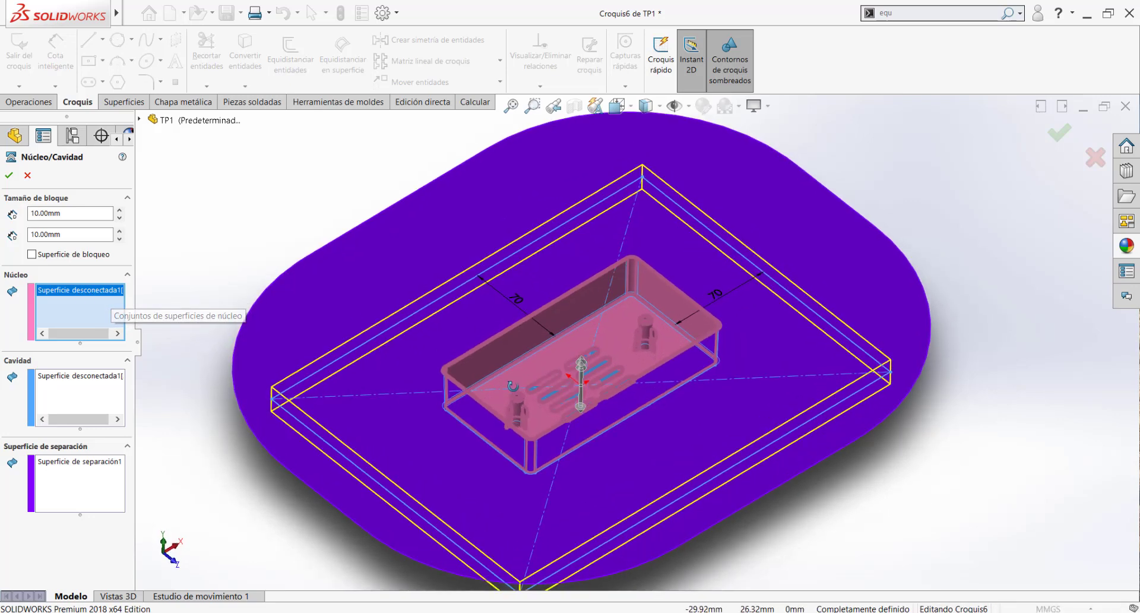
scroll(539, 369, down, 8)
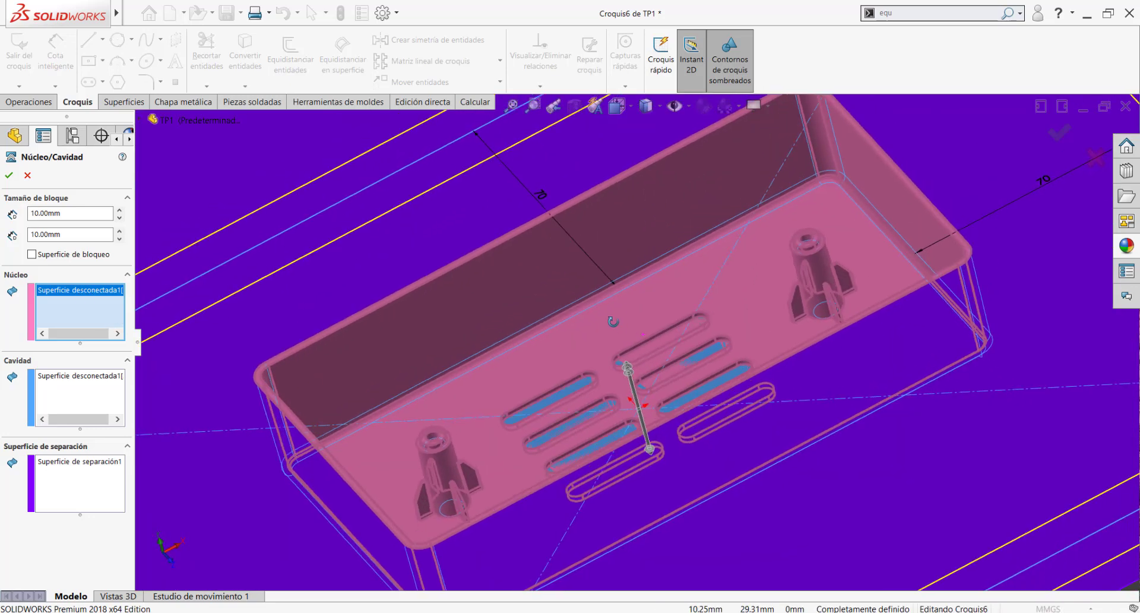
middle_drag(613, 322, 709, 219)
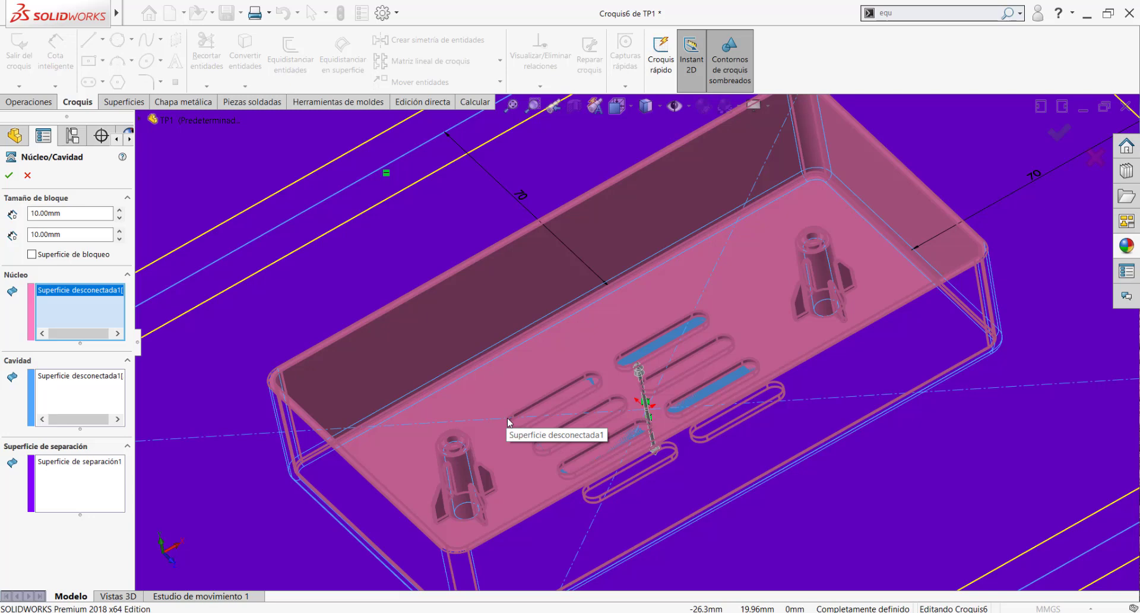
click(65, 383)
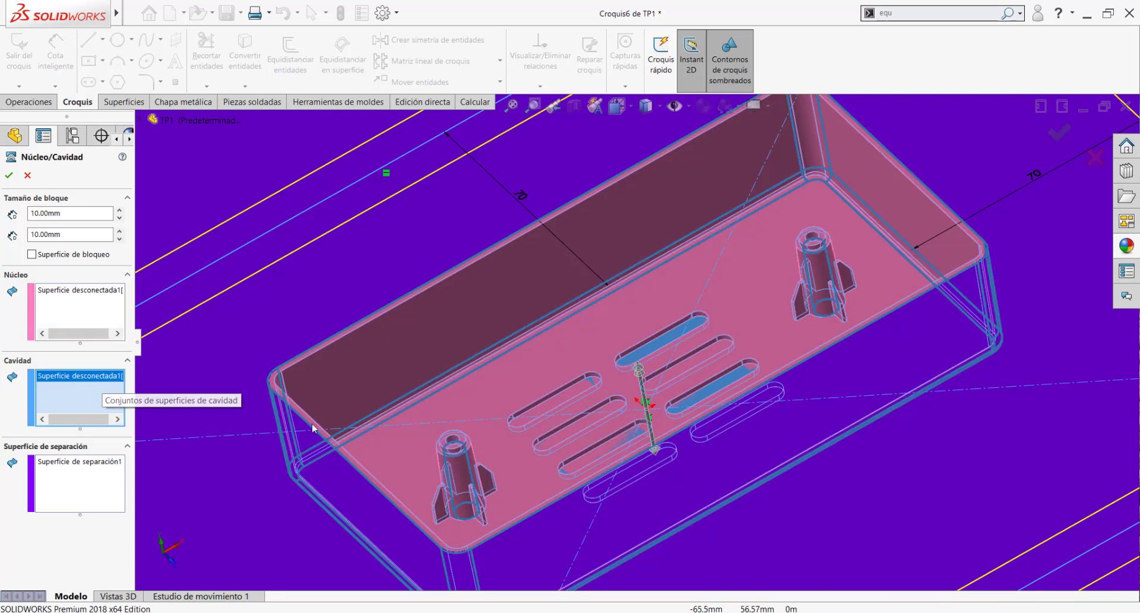
scroll(265, 451, down, 3)
scroll(447, 448, up, 12)
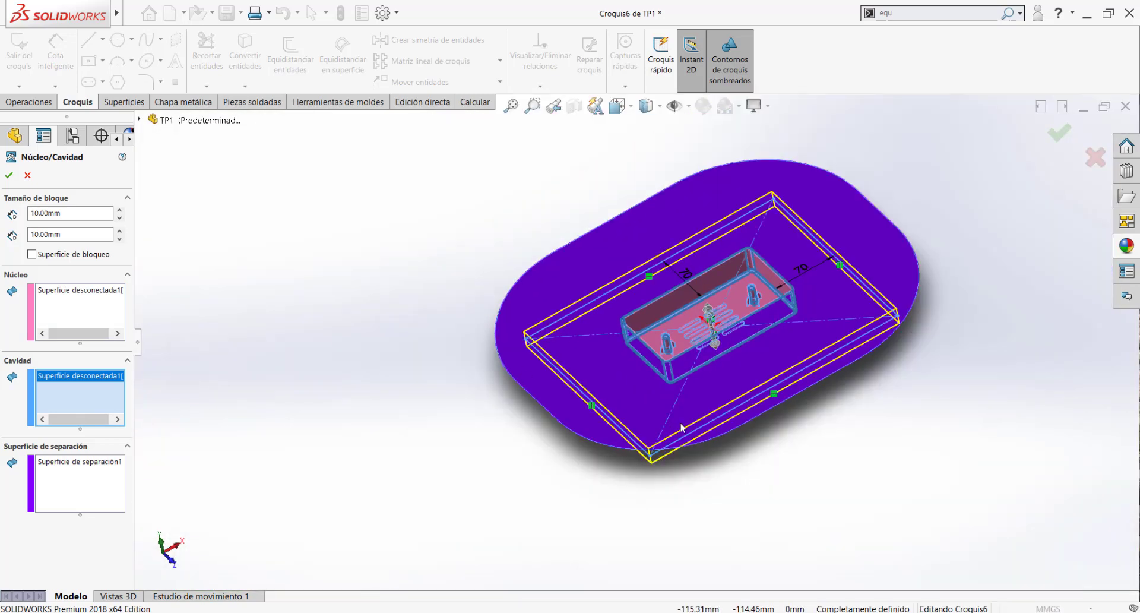
middle_drag(722, 297, 702, 198)
scroll(728, 360, down, 1)
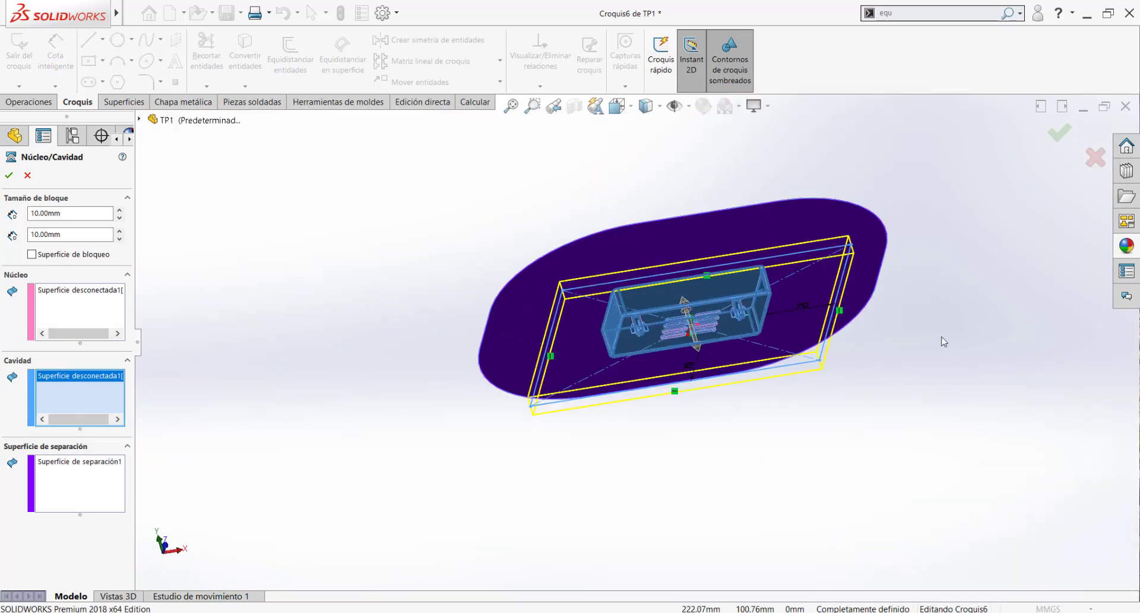
scroll(727, 374, down, 8)
scroll(623, 302, up, 3)
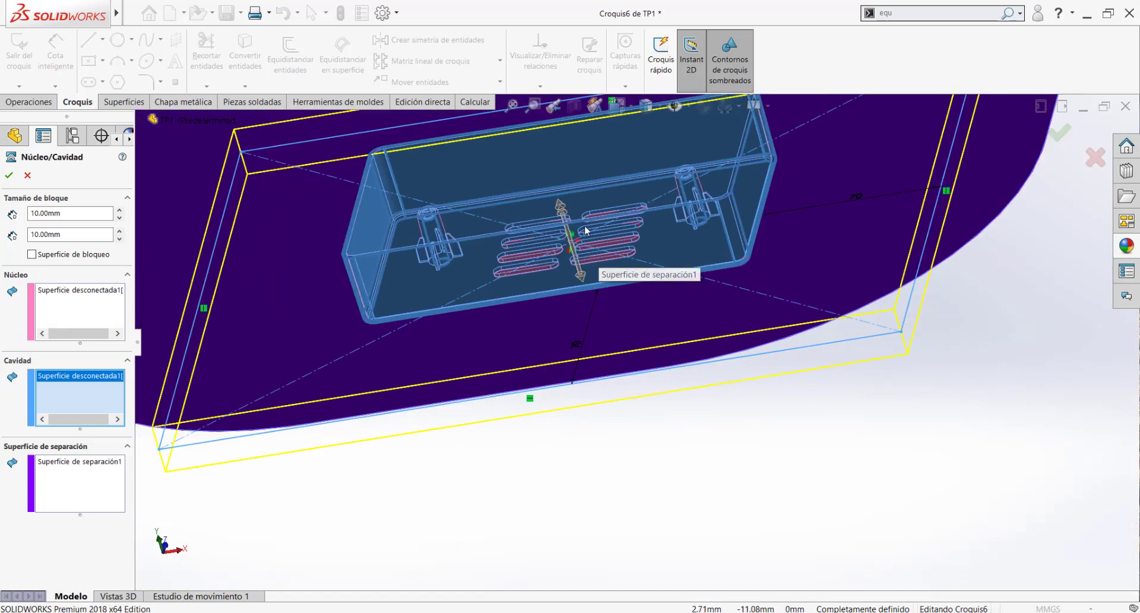
middle_drag(205, 244, 253, 279)
Compare the core, cavity and parting surface selections on the model from the underside and the open side of the box.
click(94, 291)
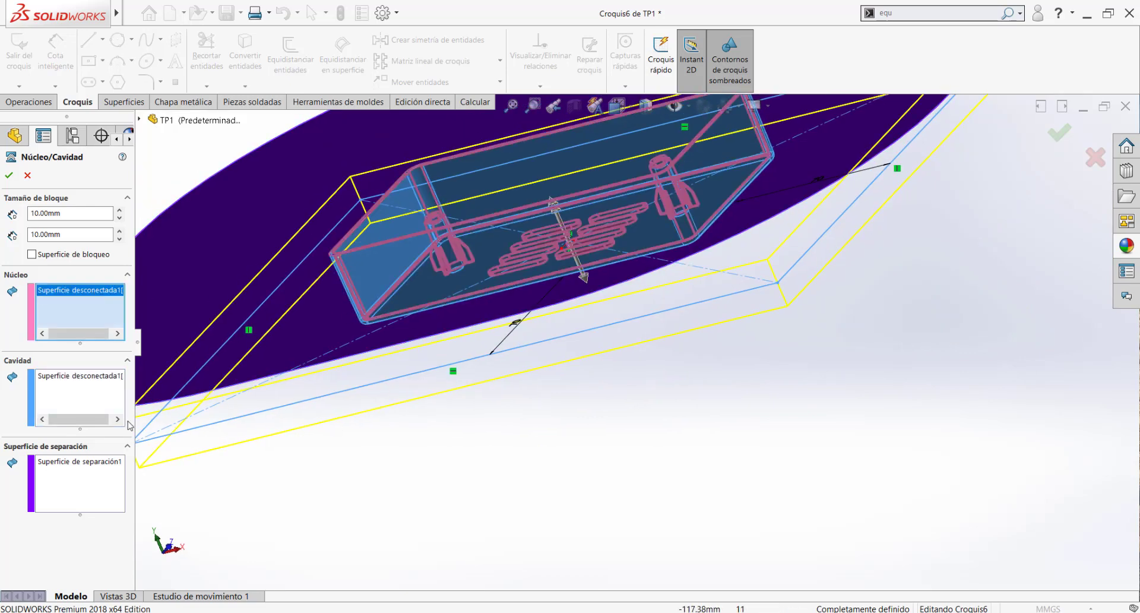
click(77, 377)
click(56, 463)
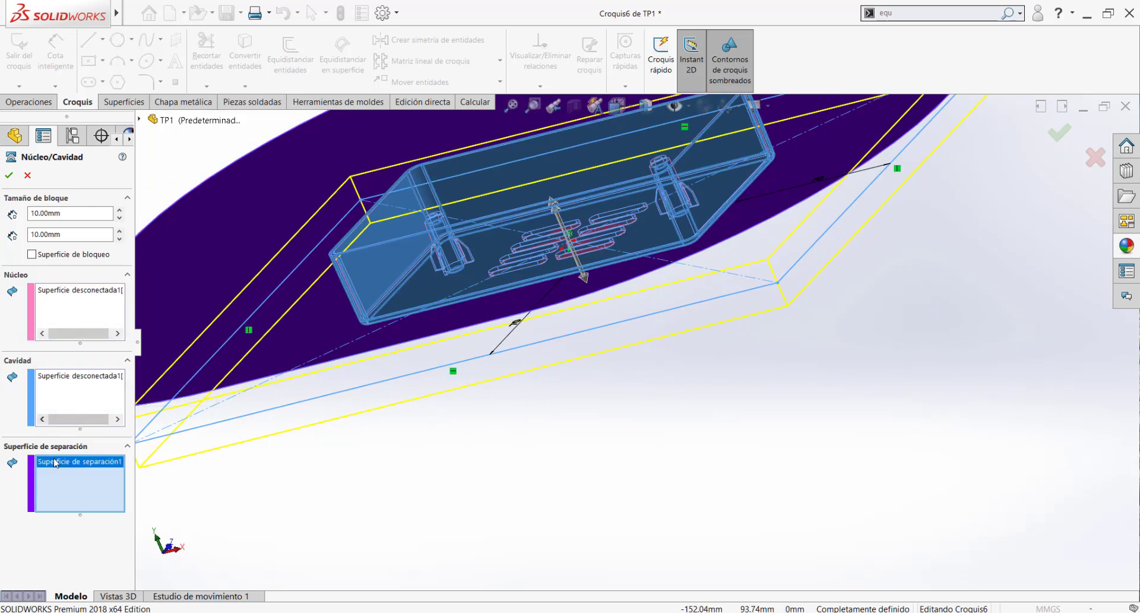
scroll(416, 474, up, 2)
click(85, 378)
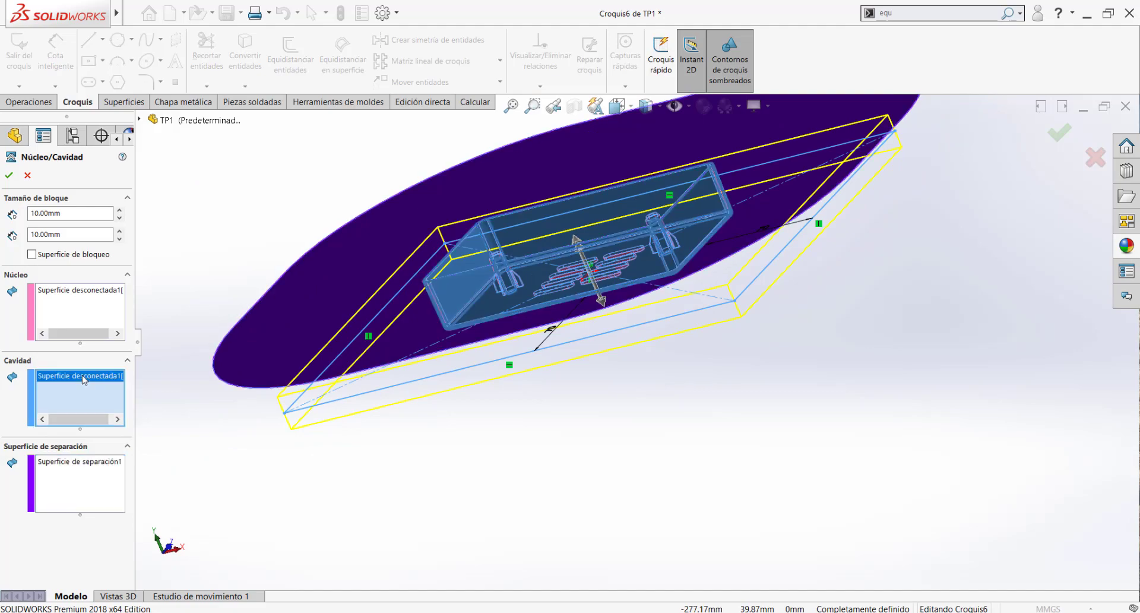
scroll(553, 269, down, 5)
middle_drag(497, 281, 630, 199)
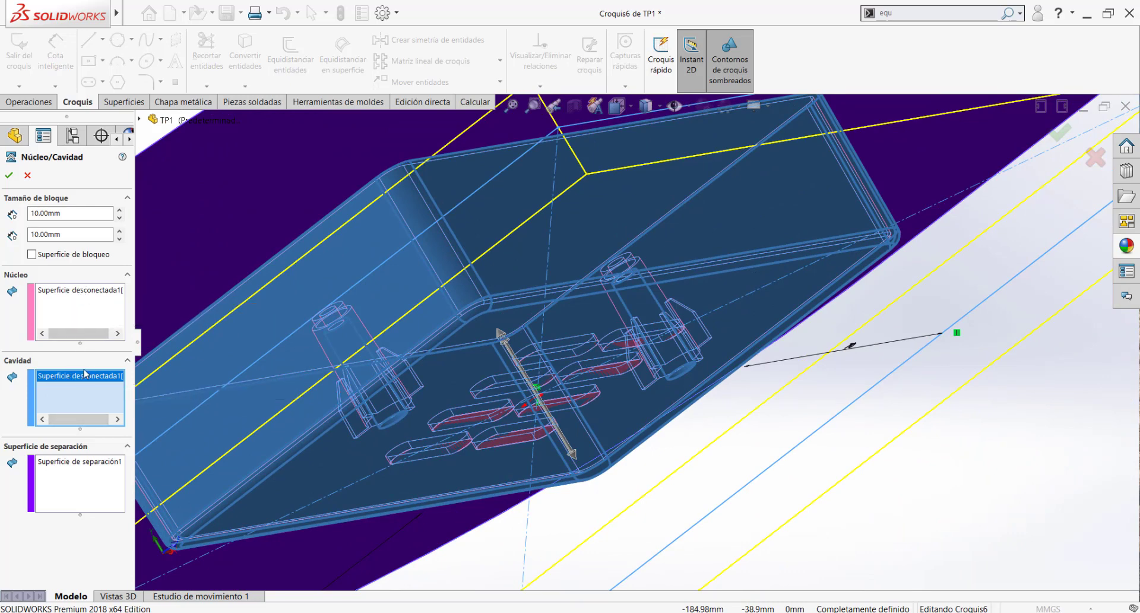
scroll(483, 400, up, 3)
middle_drag(483, 399, 533, 389)
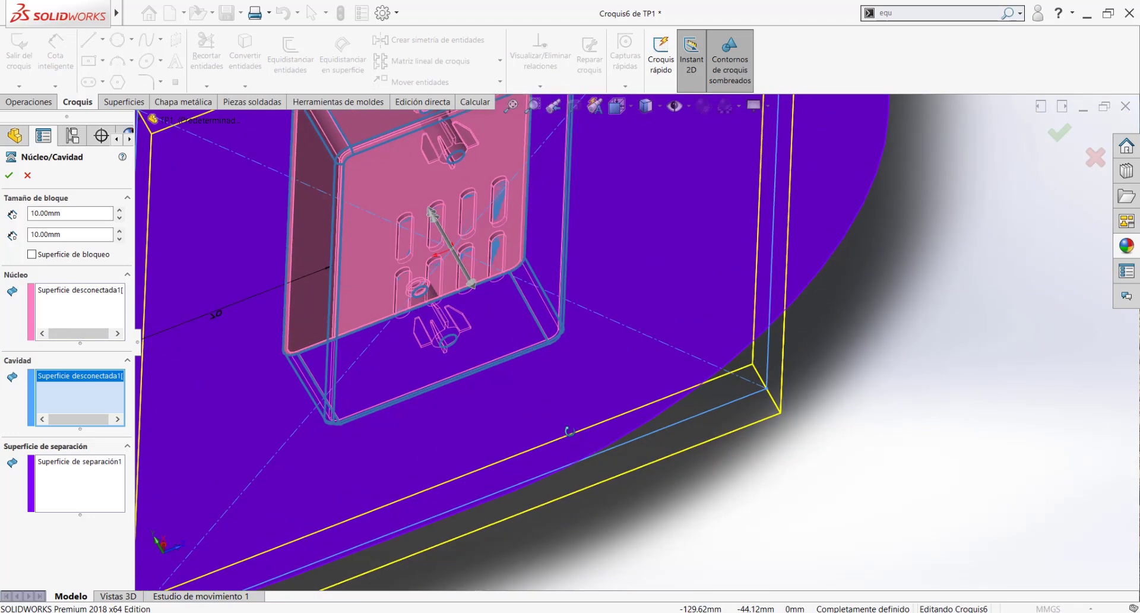
scroll(533, 388, up, 1)
scroll(500, 291, up, 2)
scroll(500, 291, down, 4)
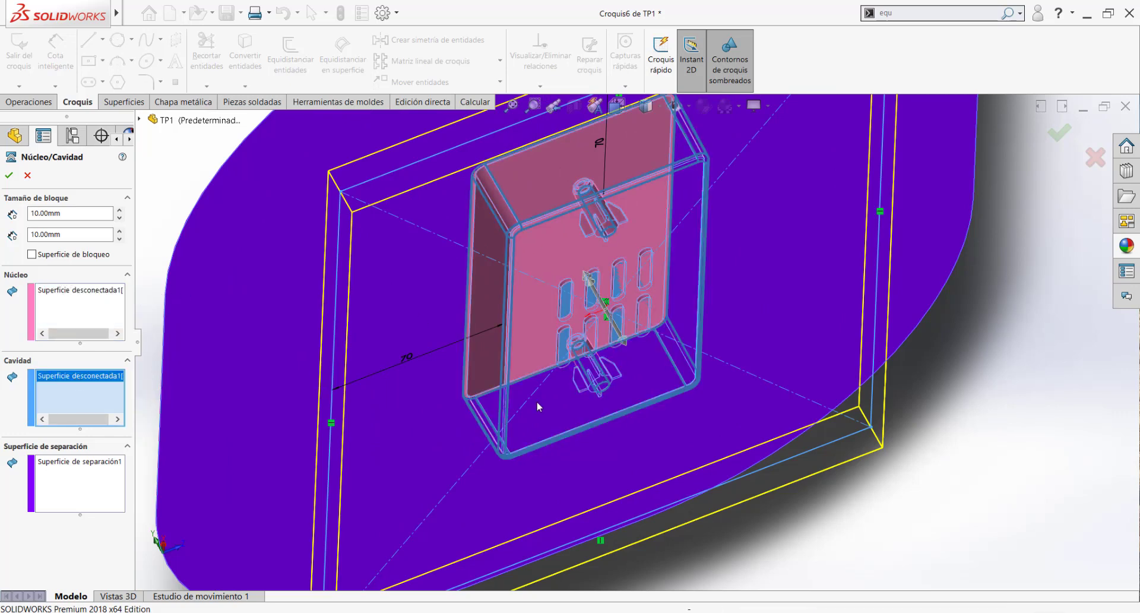
middle_drag(542, 402, 607, 325)
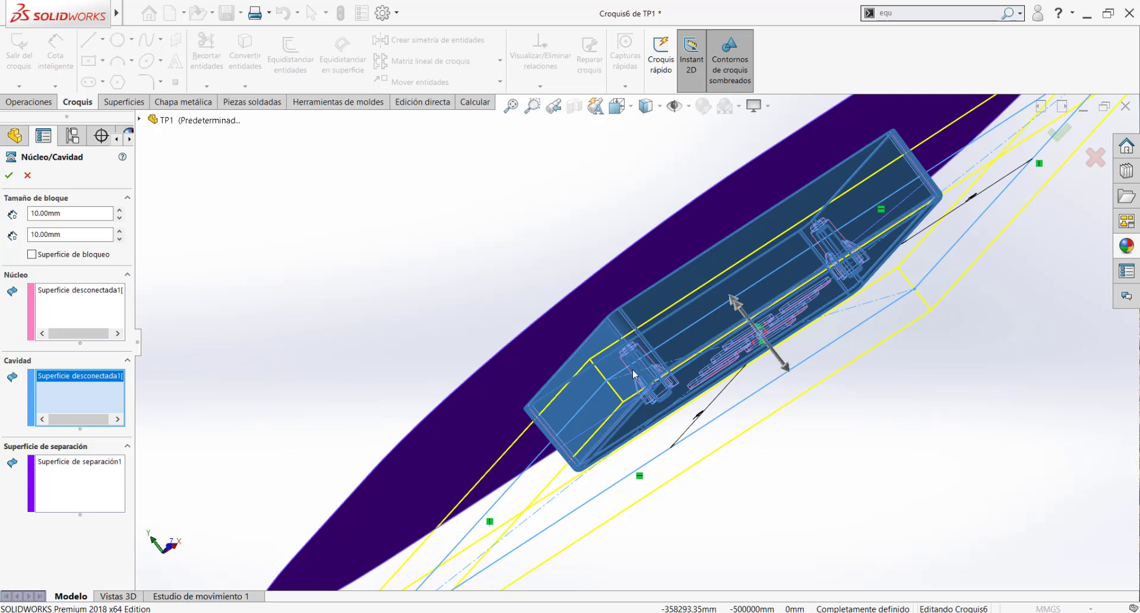
scroll(682, 359, down, 1)
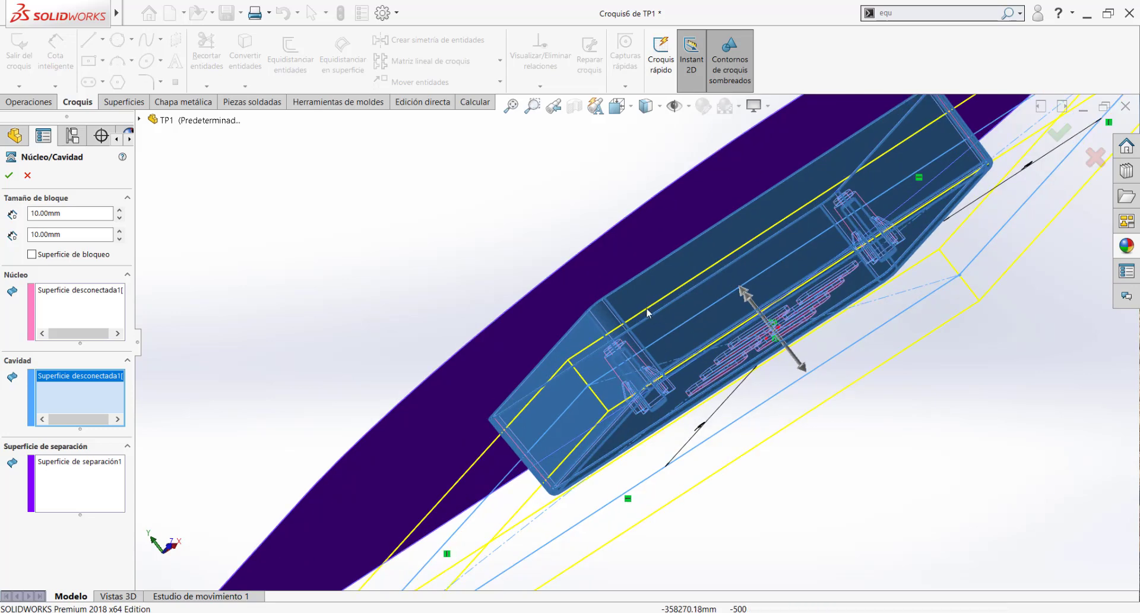
scroll(629, 332, down, 4)
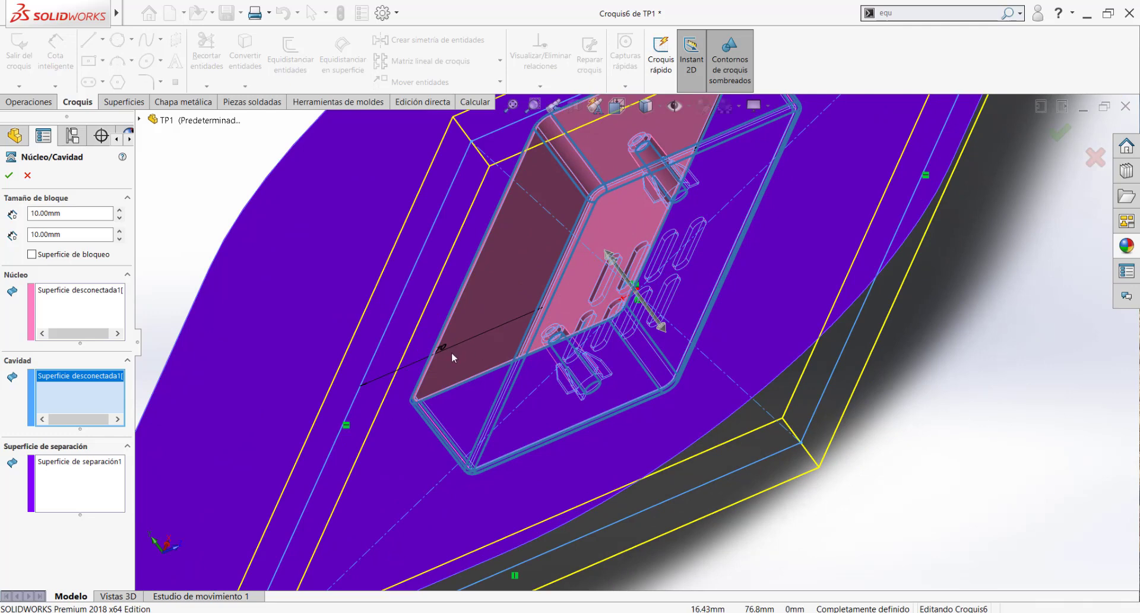
scroll(351, 386, down, 1)
click(112, 471)
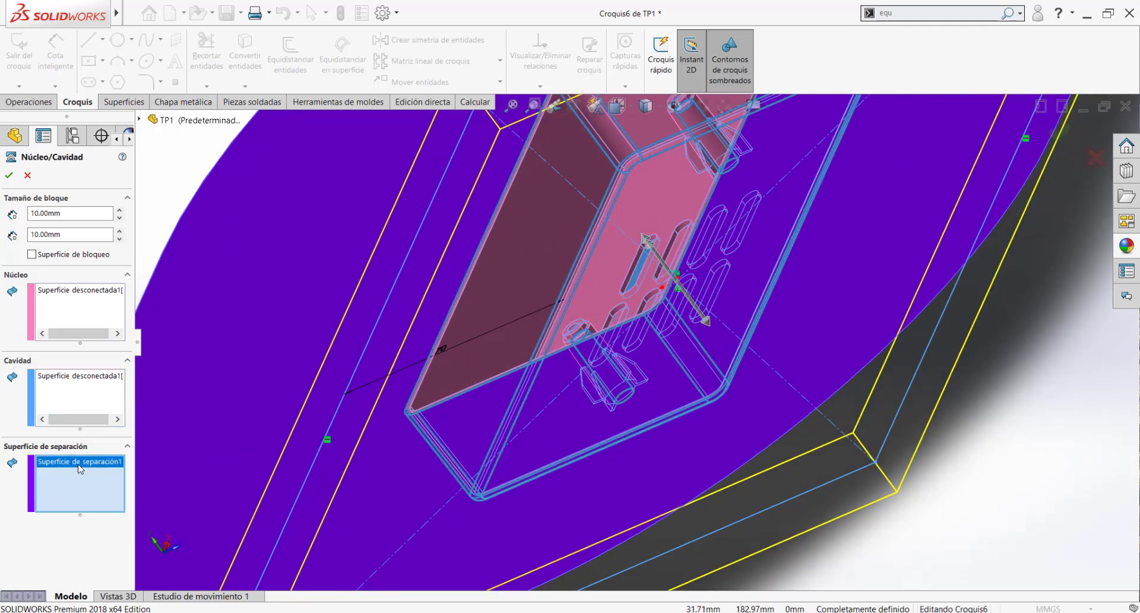
scroll(253, 424, up, 2)
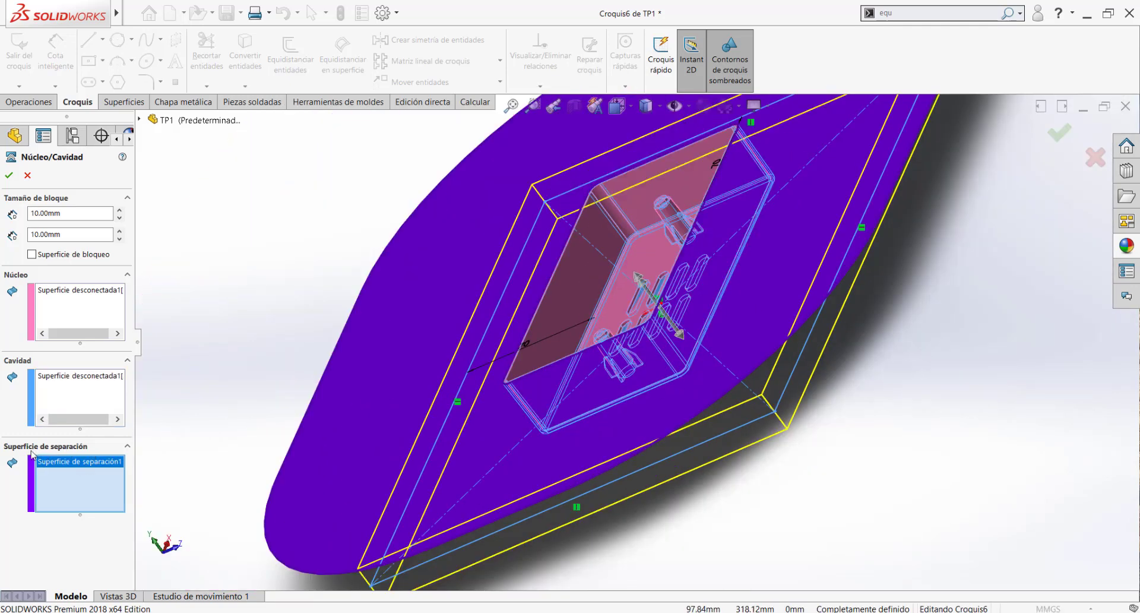
Examine the Core/Cavity block preview against the box and parting surface from above, from the side and at an angle.
scroll(247, 440, up, 2)
middle_drag(495, 326, 565, 401)
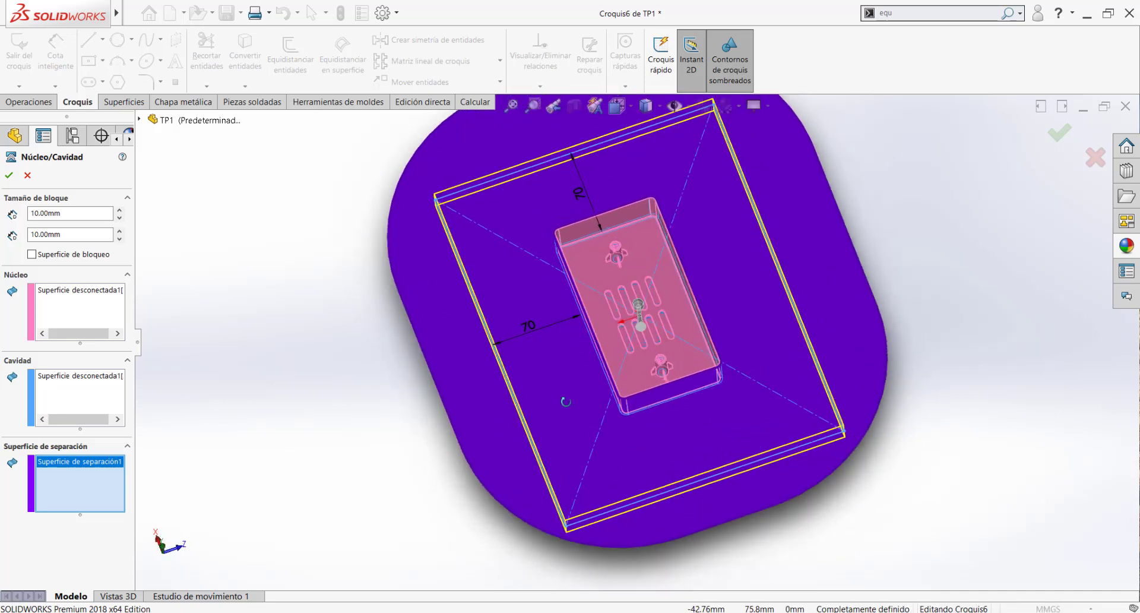
middle_drag(452, 305, 435, 417)
scroll(422, 291, up, 3)
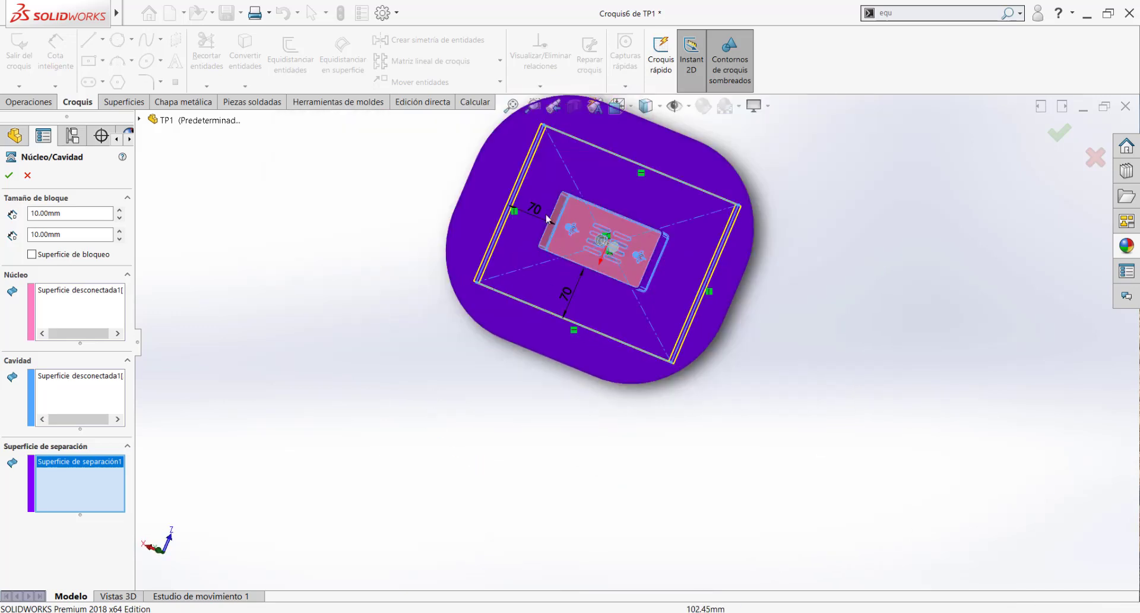
scroll(582, 201, down, 3)
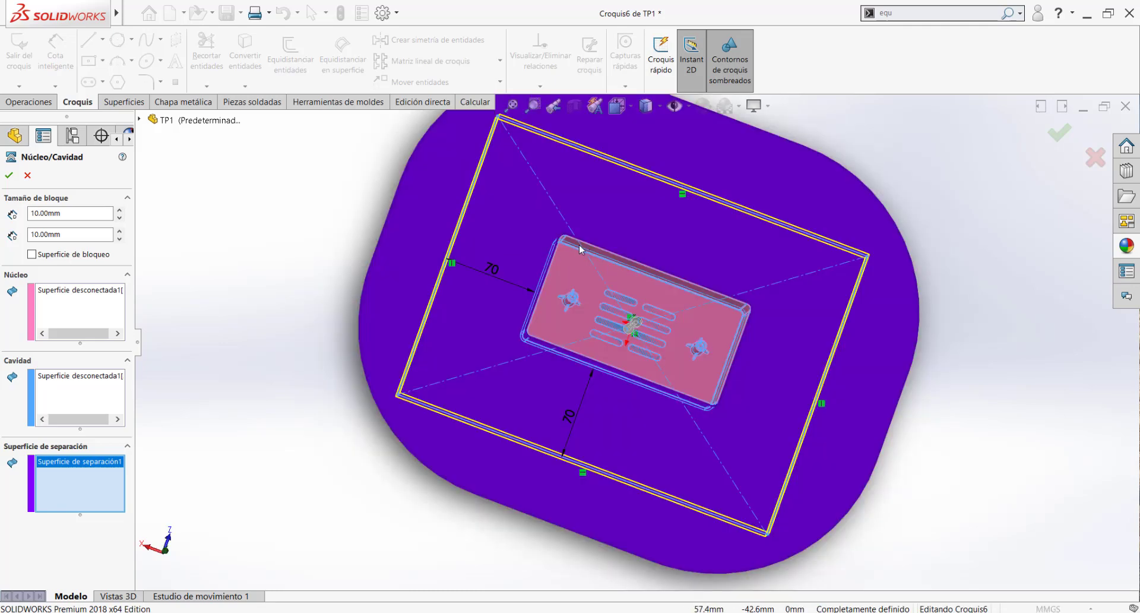
middle_drag(579, 245, 433, 269)
scroll(433, 268, down, 1)
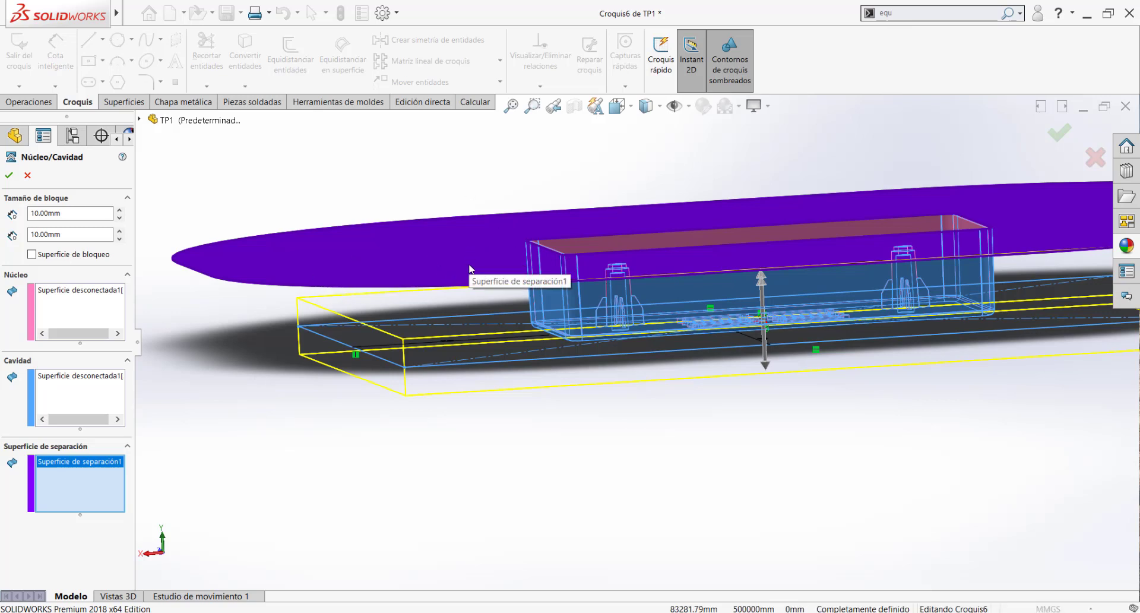
middle_drag(478, 264, 557, 279)
scroll(599, 257, up, 3)
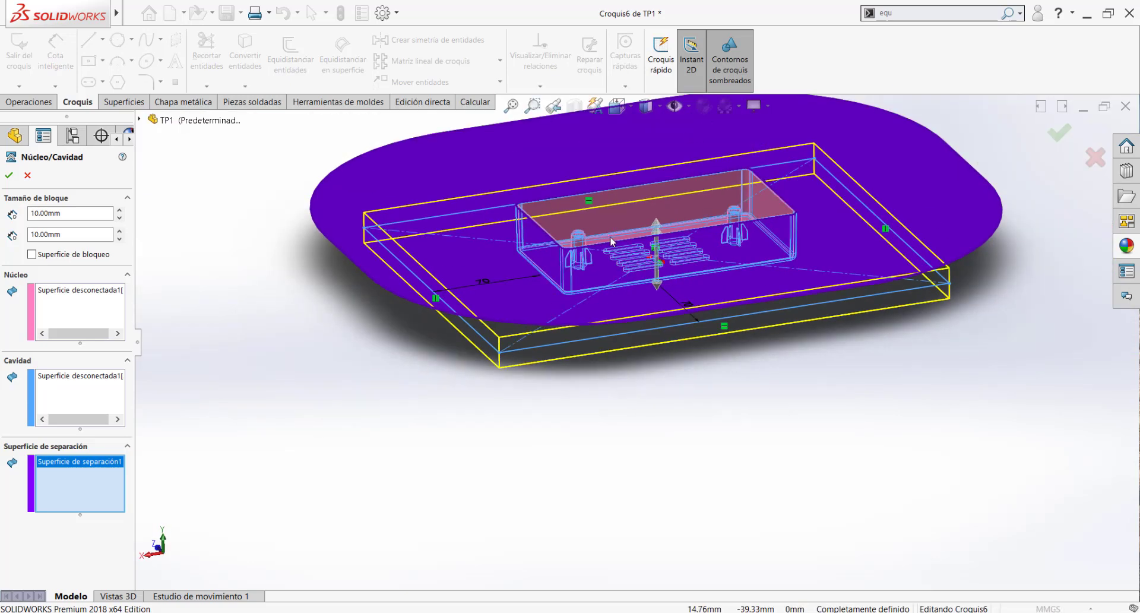
scroll(610, 237, down, 3)
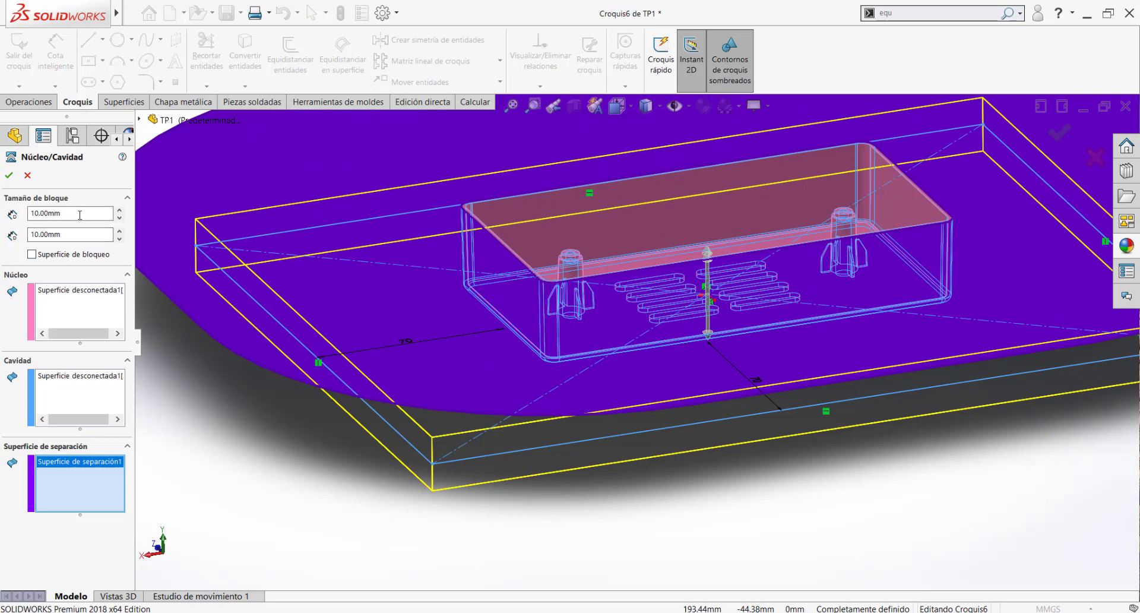
scroll(517, 429, up, 3)
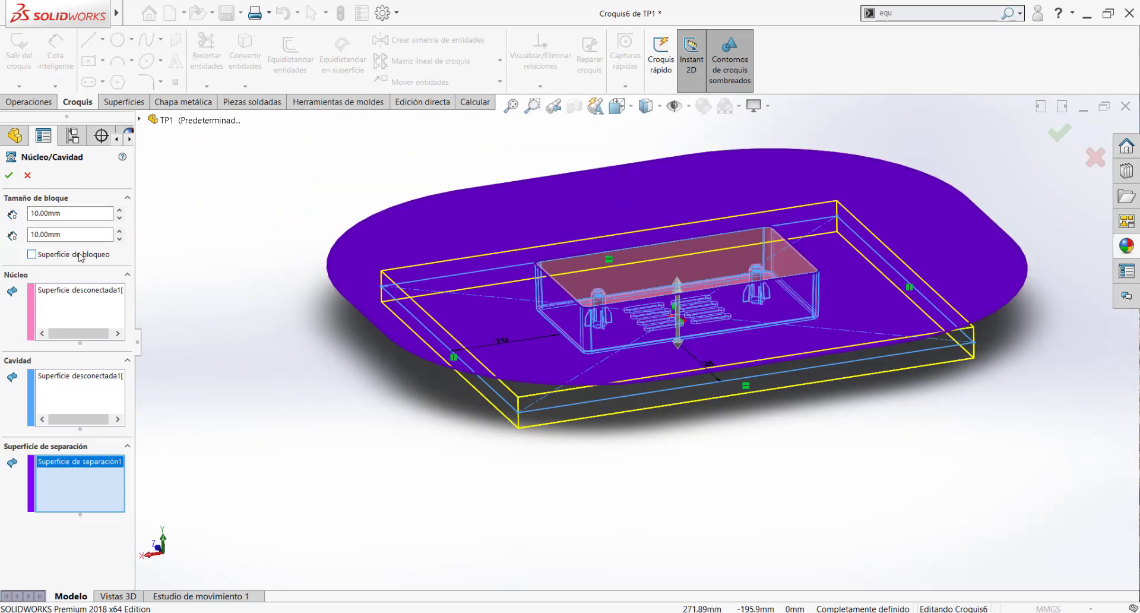
Set the block depth below the sketch plane to 30 mm and check the preview from the rear view.
middle_drag(650, 283, 630, 259)
click(119, 210)
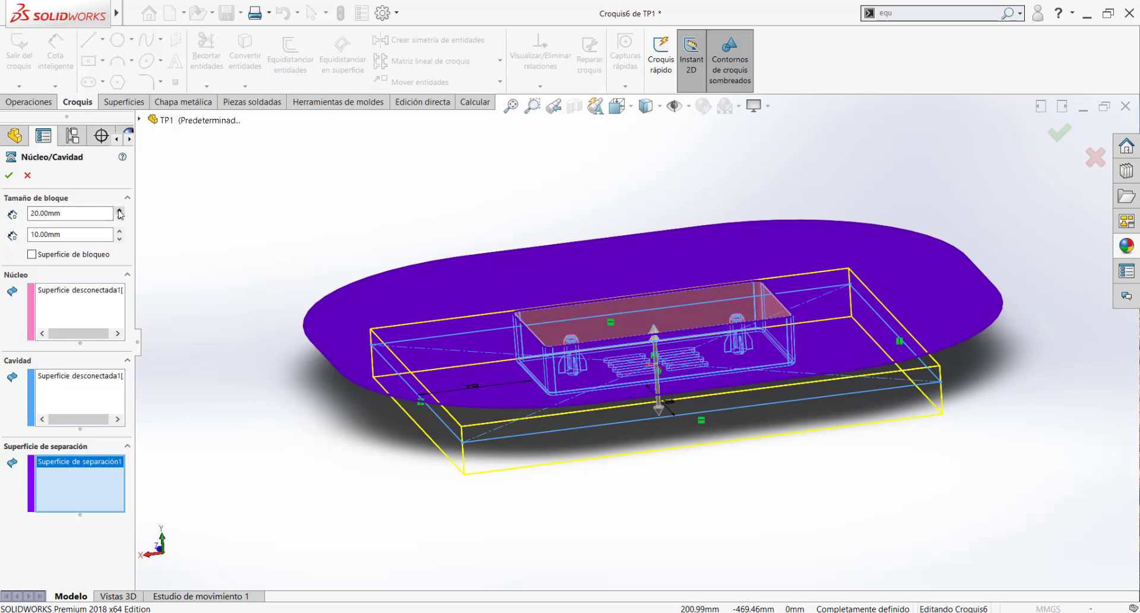
click(120, 211)
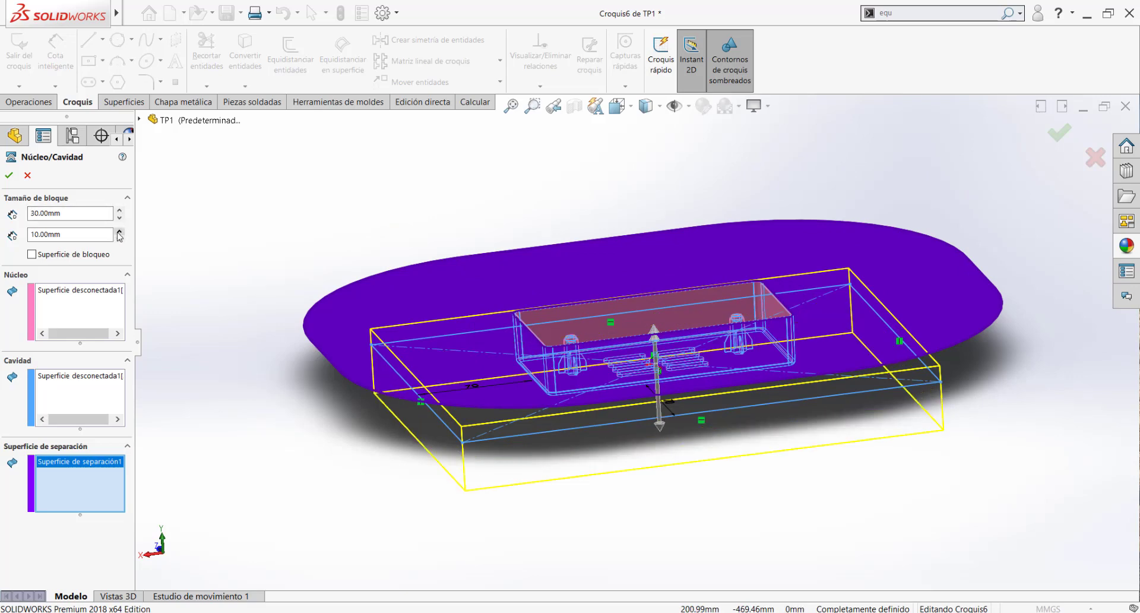
middle_drag(561, 372, 504, 410)
key(space)
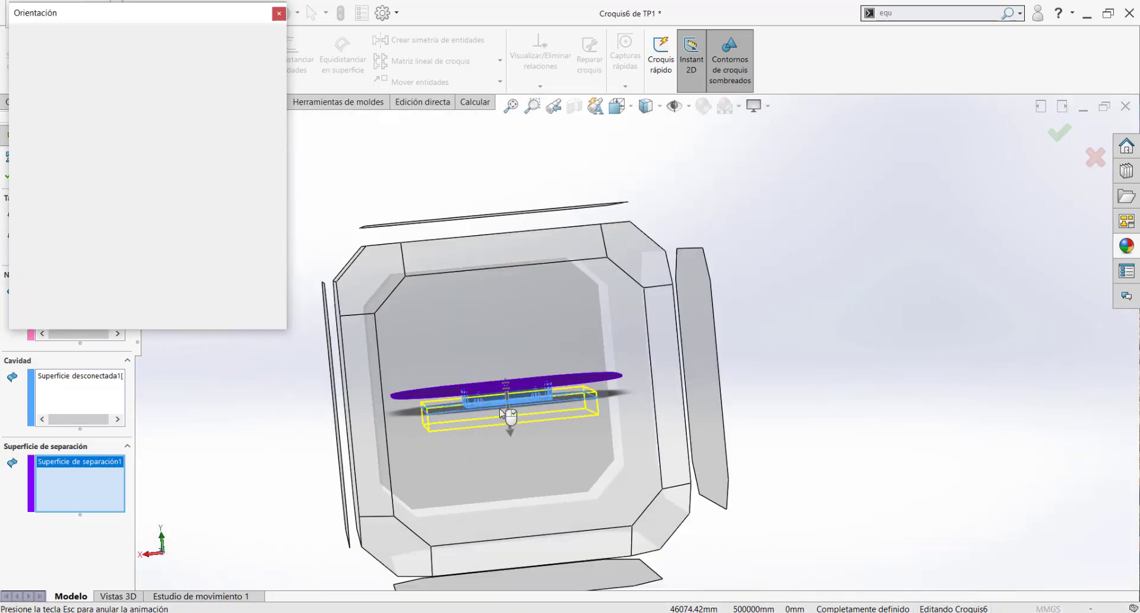
click(501, 413)
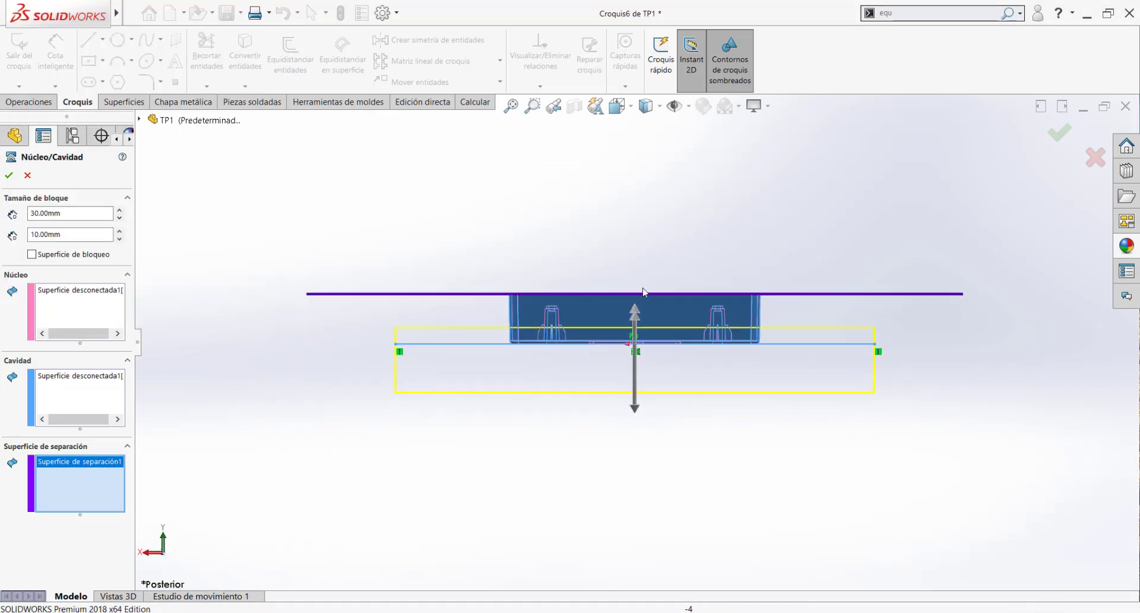
middle_drag(558, 311, 558, 320)
scroll(558, 321, down, 2)
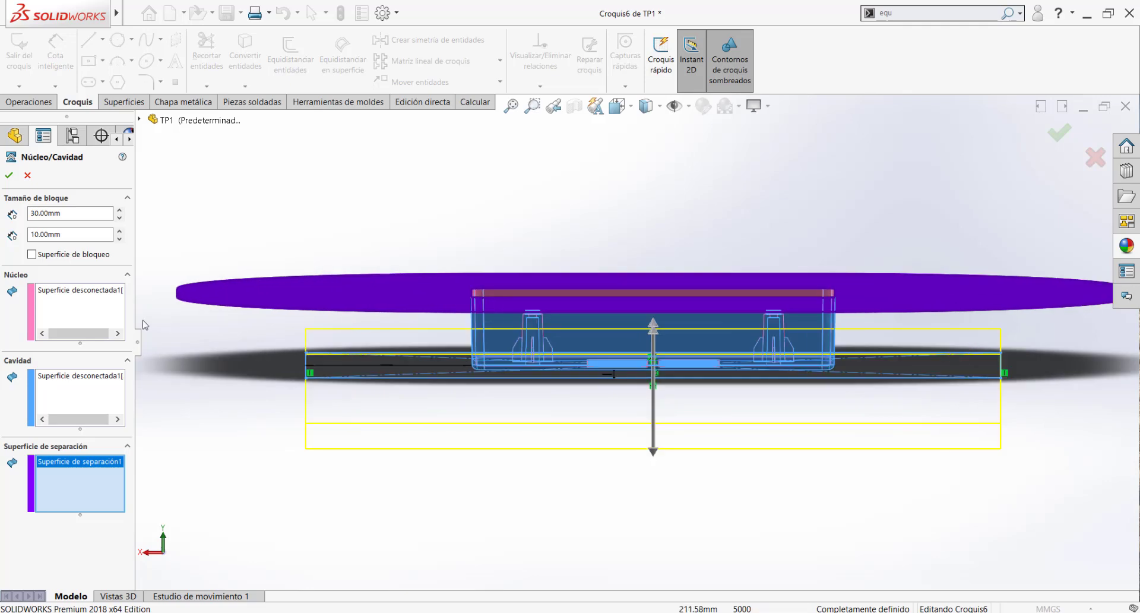
Set the block depth above the sketch plane to 50 mm and check it against the parting surface from the rear view.
click(119, 231)
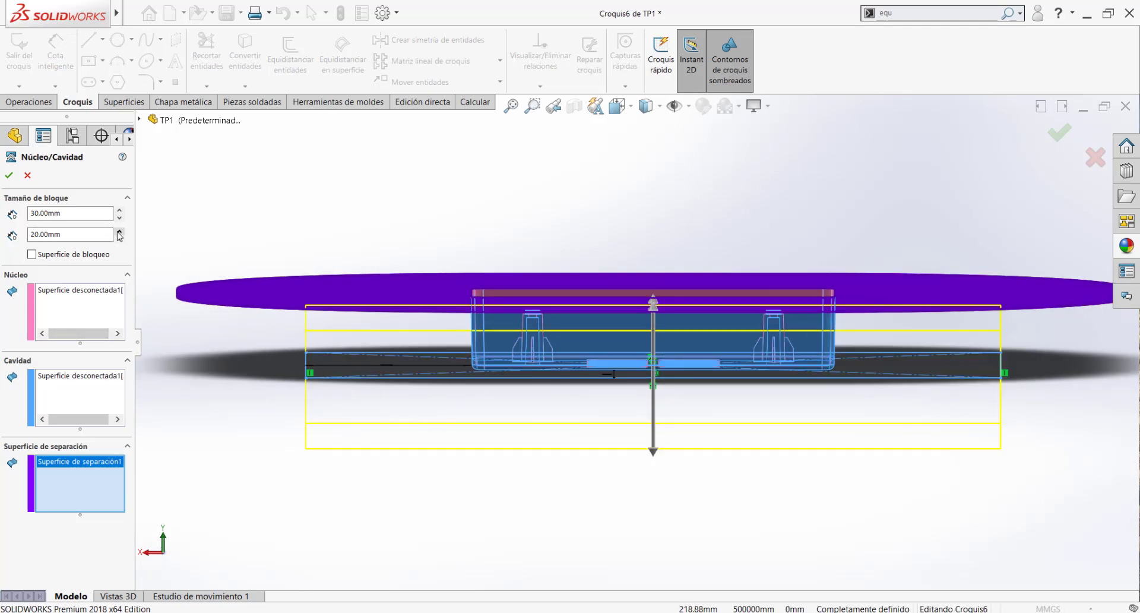
click(119, 231)
click(119, 231)
click(119, 231)
mouse_move(515, 350)
middle_down()
mouse_move(520, 359)
mouse_move(526, 342)
middle_up()
key(space)
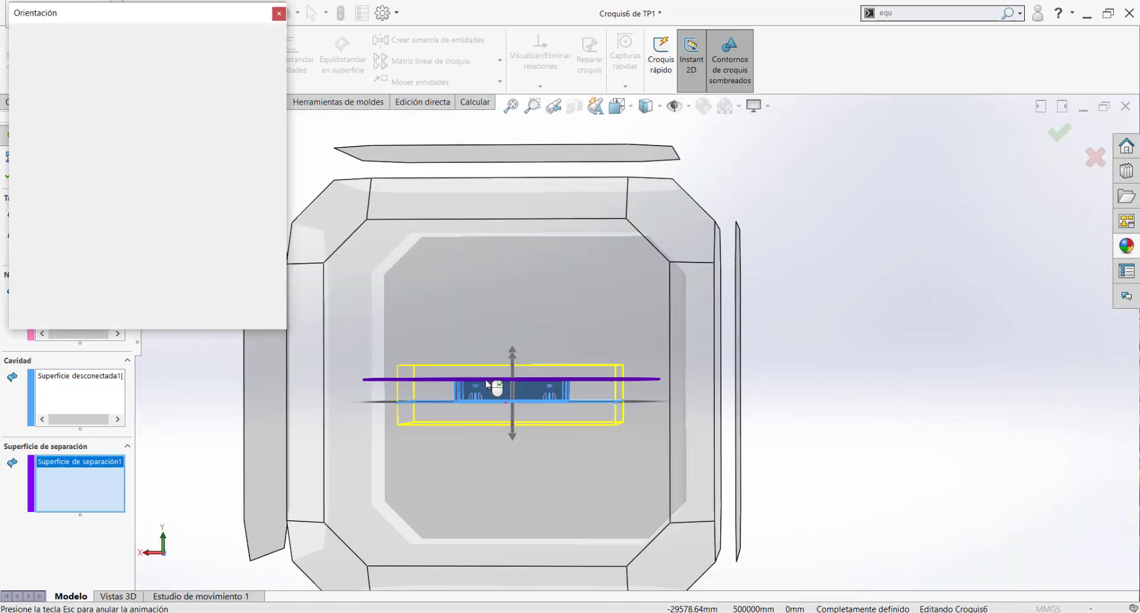
click(488, 391)
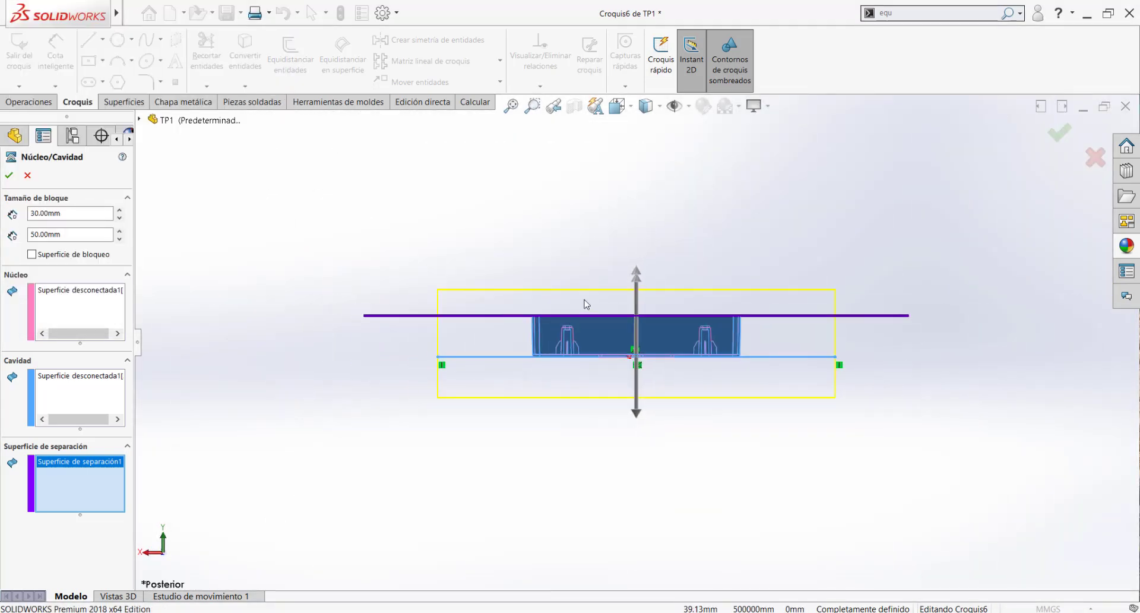
scroll(586, 304, down, 2)
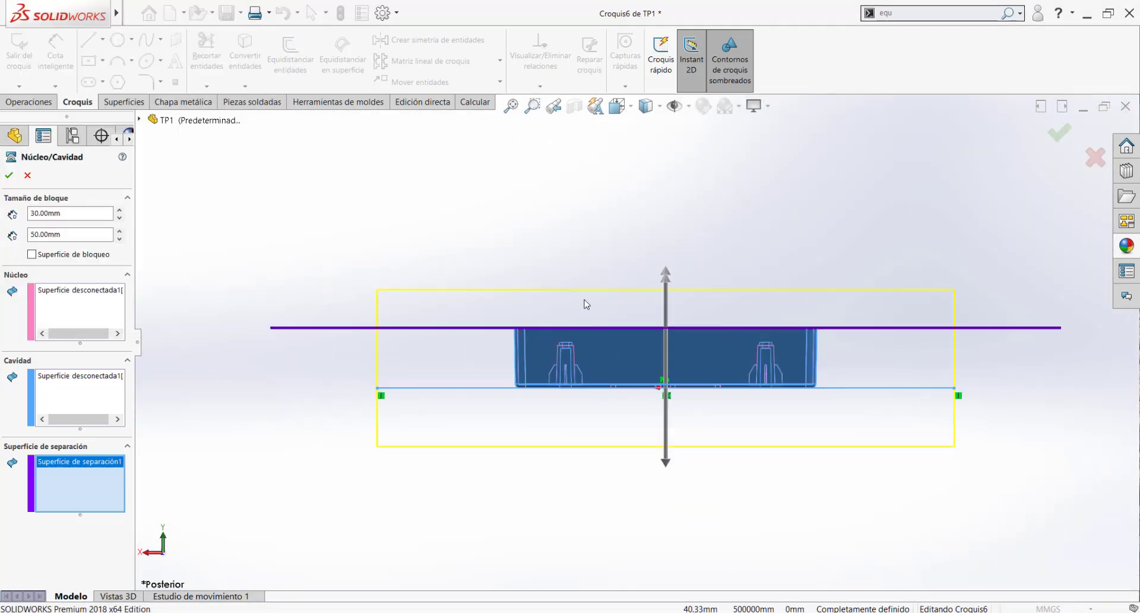
Set the block depths to 40 mm below and 70 mm above the sketch plane, and create the core and cavity blocks.
click(118, 210)
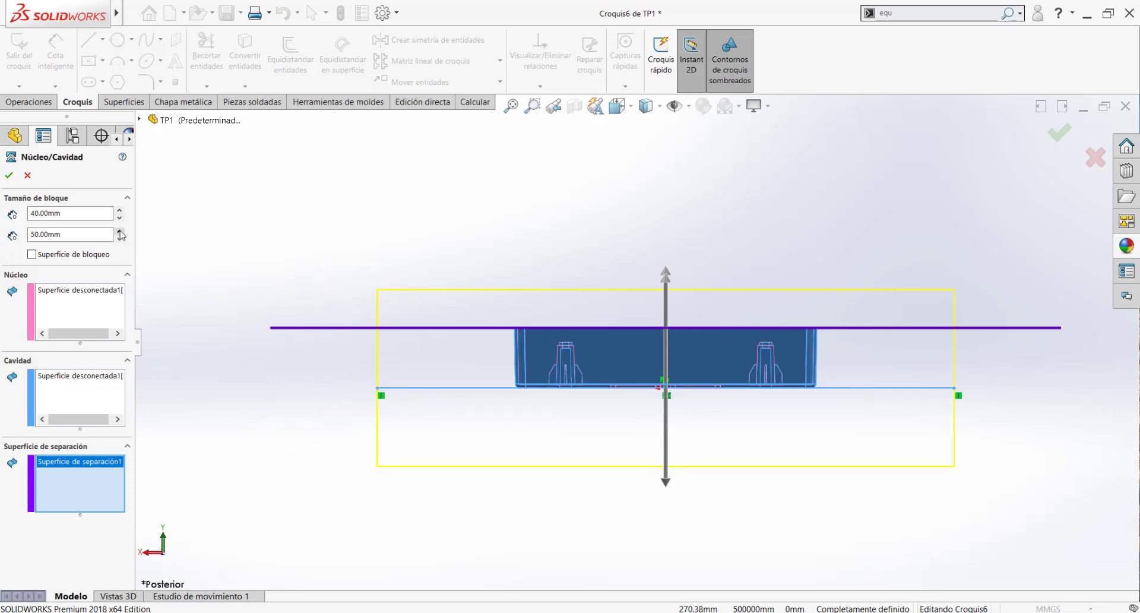
click(120, 239)
click(120, 231)
click(121, 231)
click(120, 231)
click(120, 231)
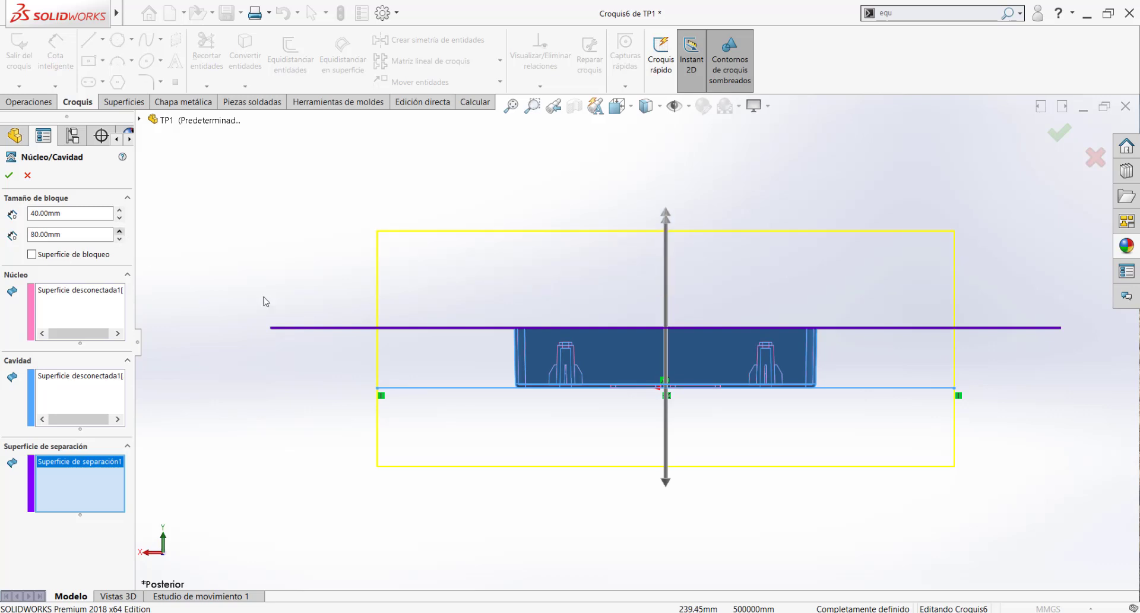
click(120, 239)
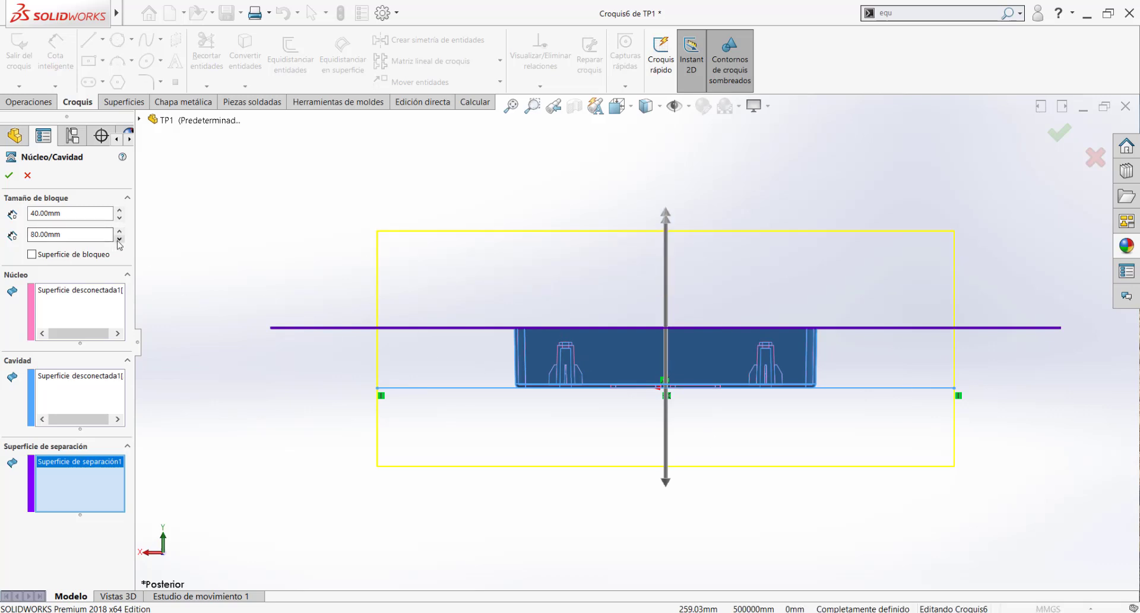
click(9, 175)
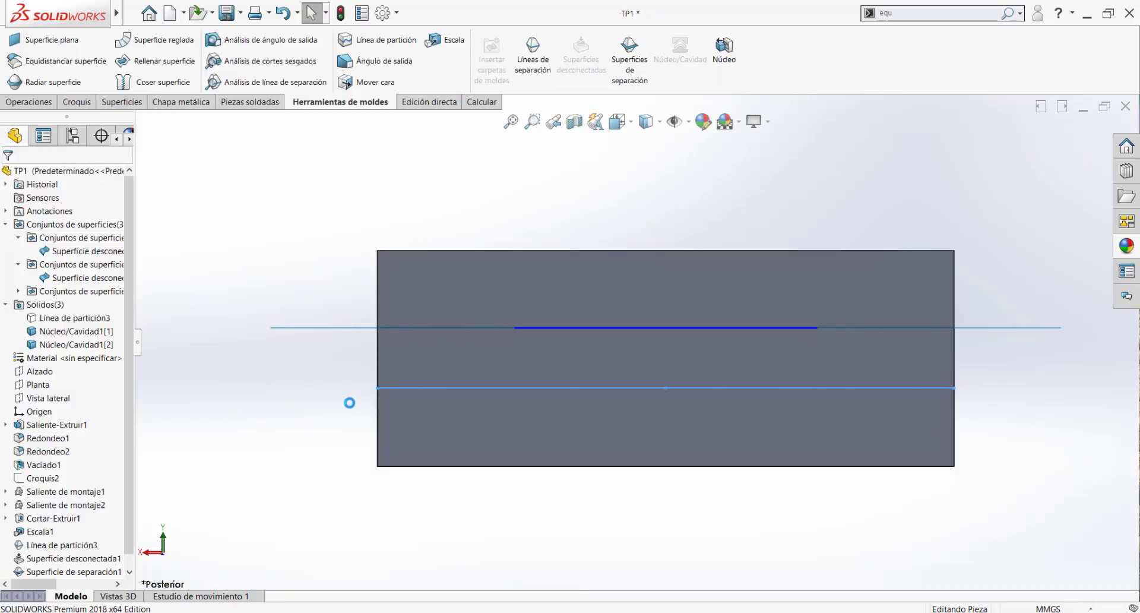
Inspect the two mold blocks and select the lower block's front face to show its depth dimensions.
middle_drag(298, 418, 311, 400)
scroll(315, 408, up, 1)
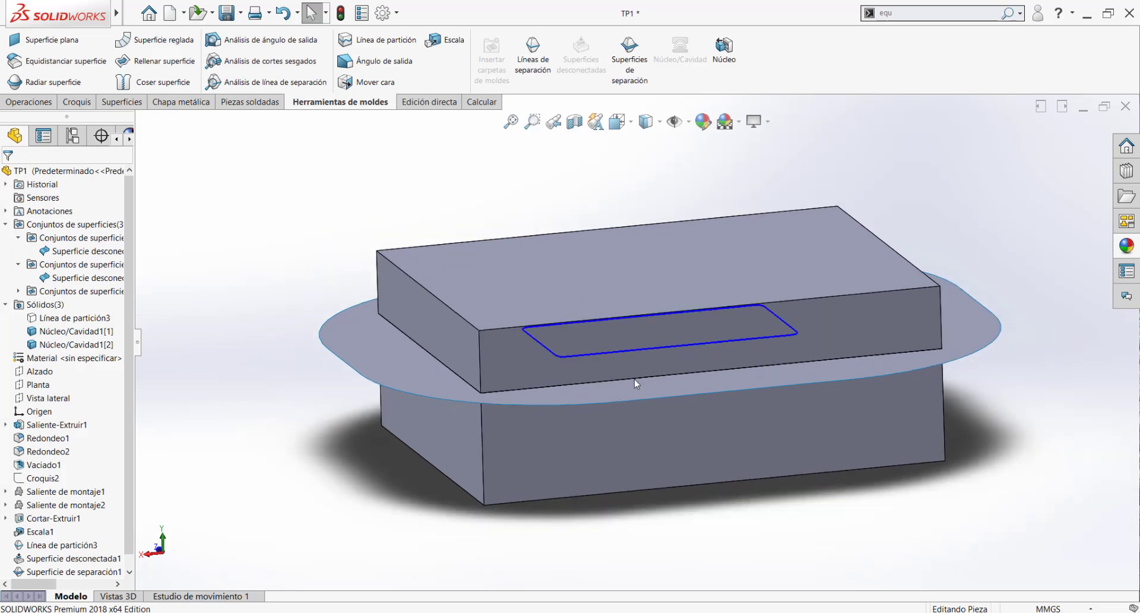
scroll(634, 383, down, 2)
click(500, 446)
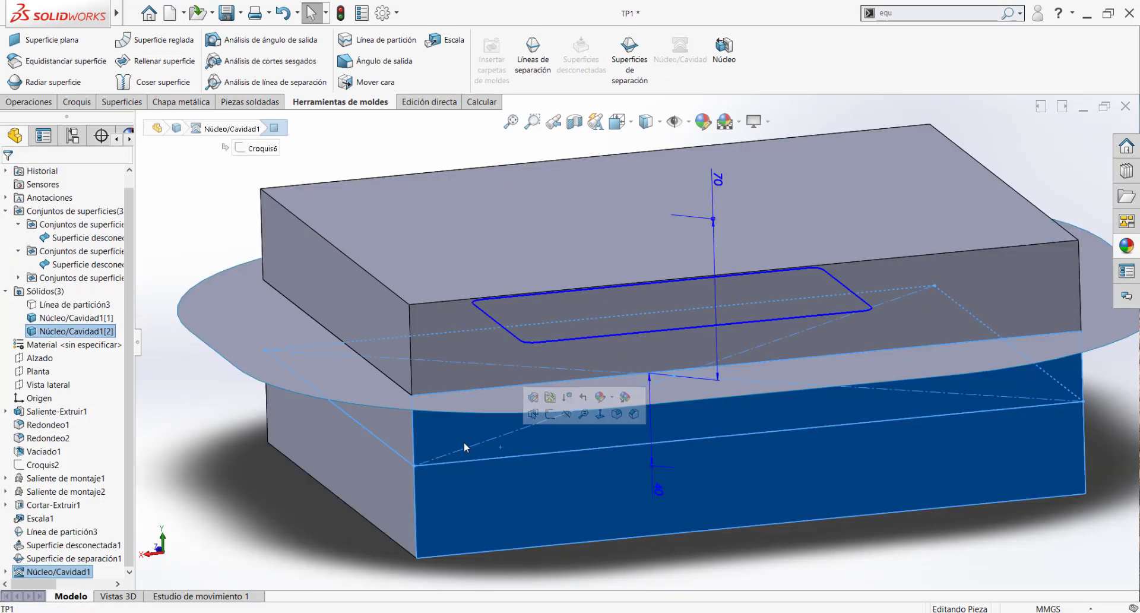
middle_drag(461, 439, 445, 398)
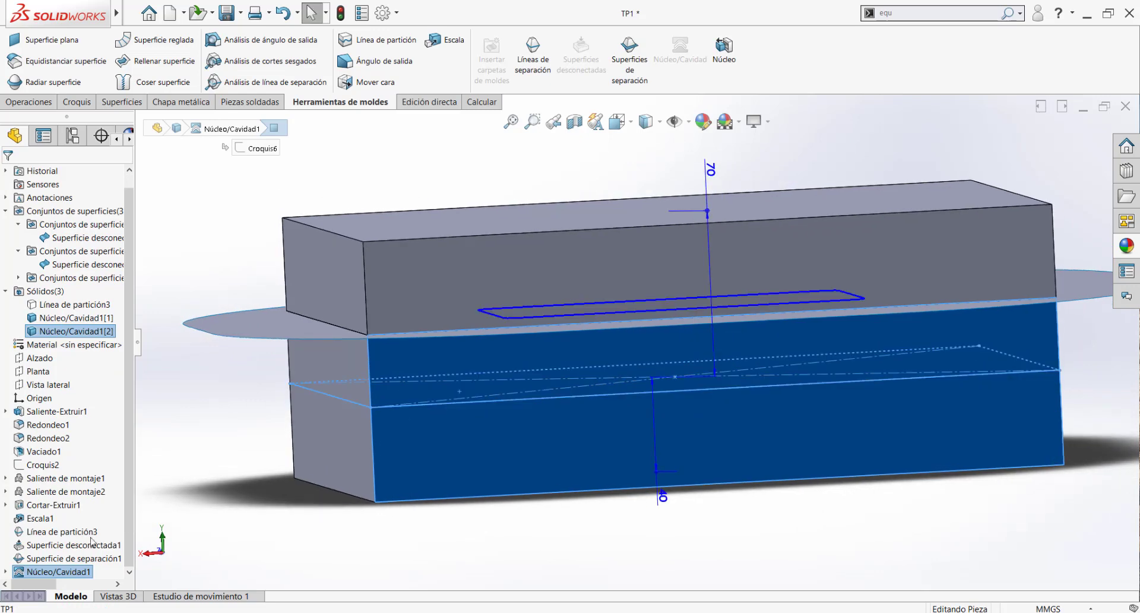
Reopen the Núcleo/Cavidad1 feature for editing and view the block preview from the rear.
click(75, 545)
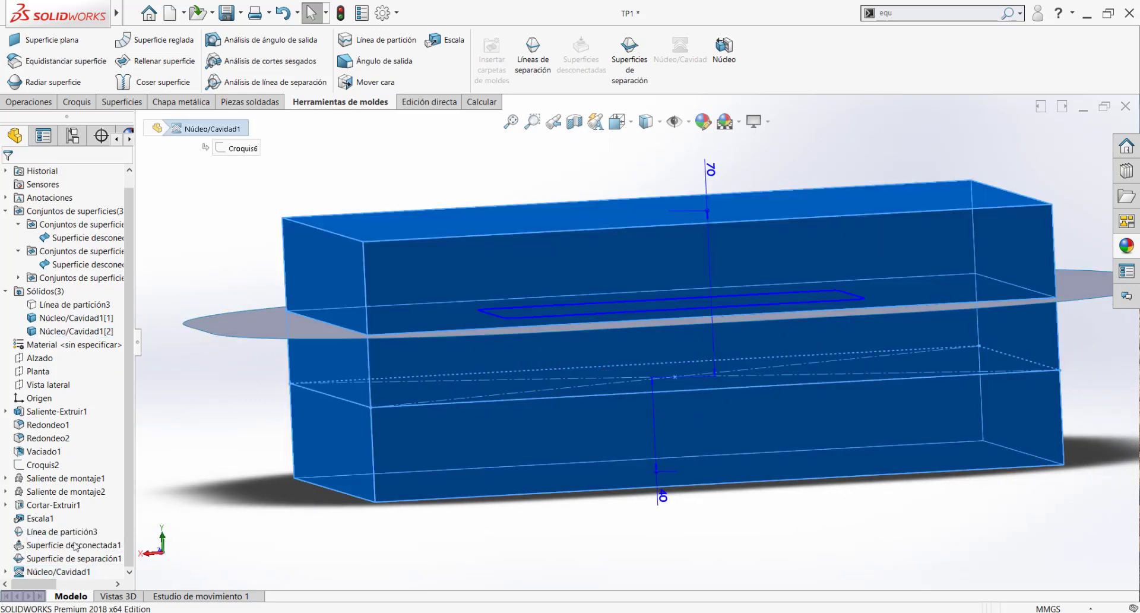
scroll(329, 395, up, 3)
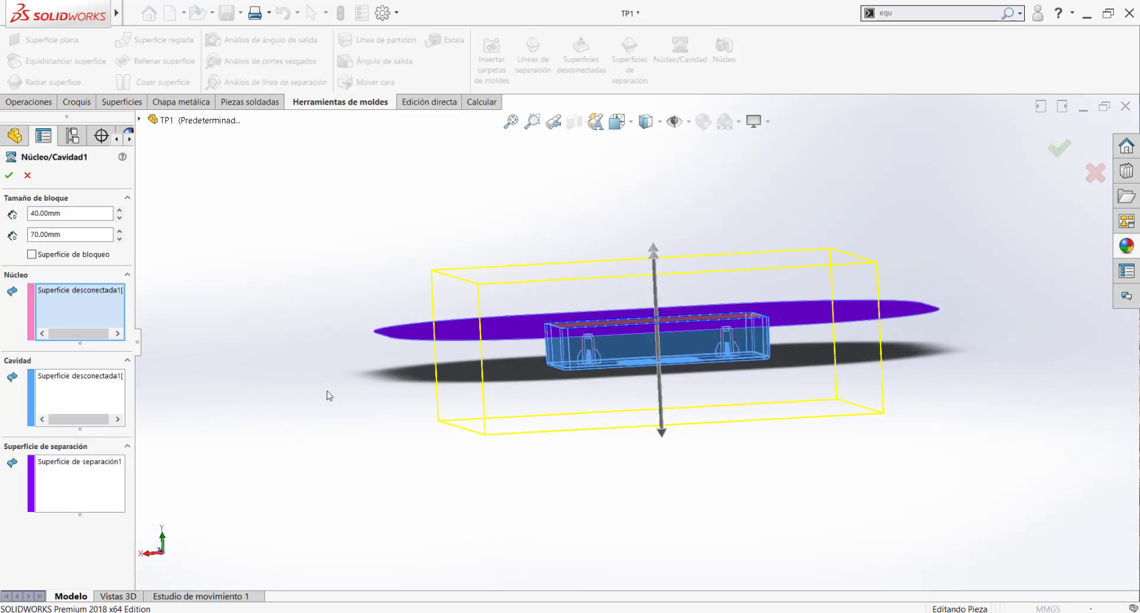
middle_drag(536, 354, 618, 380)
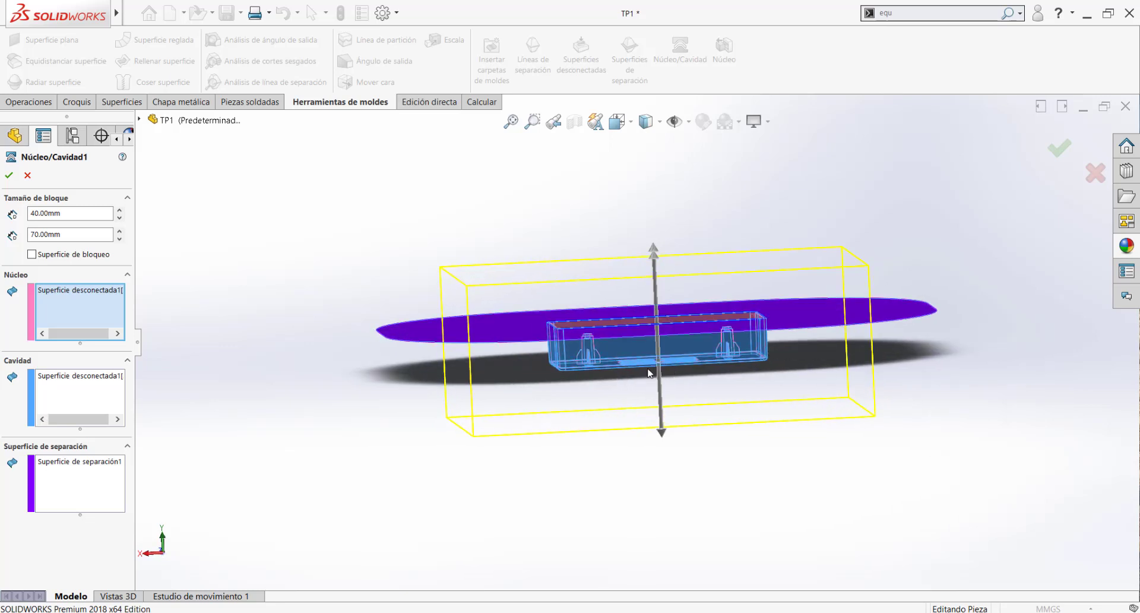
key(space)
click(549, 405)
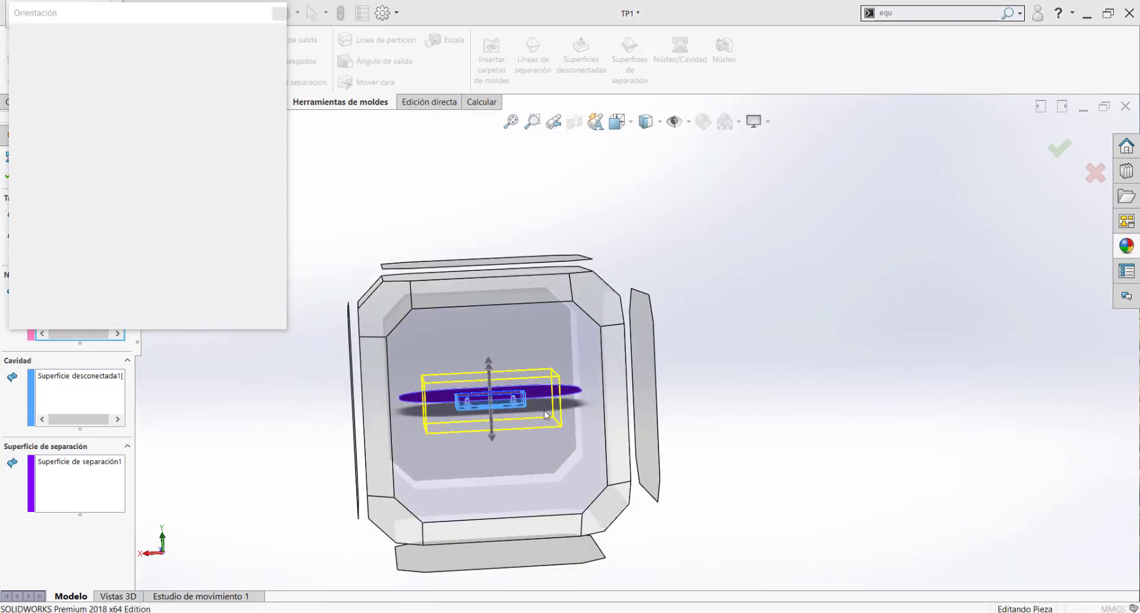
scroll(625, 341, down, 3)
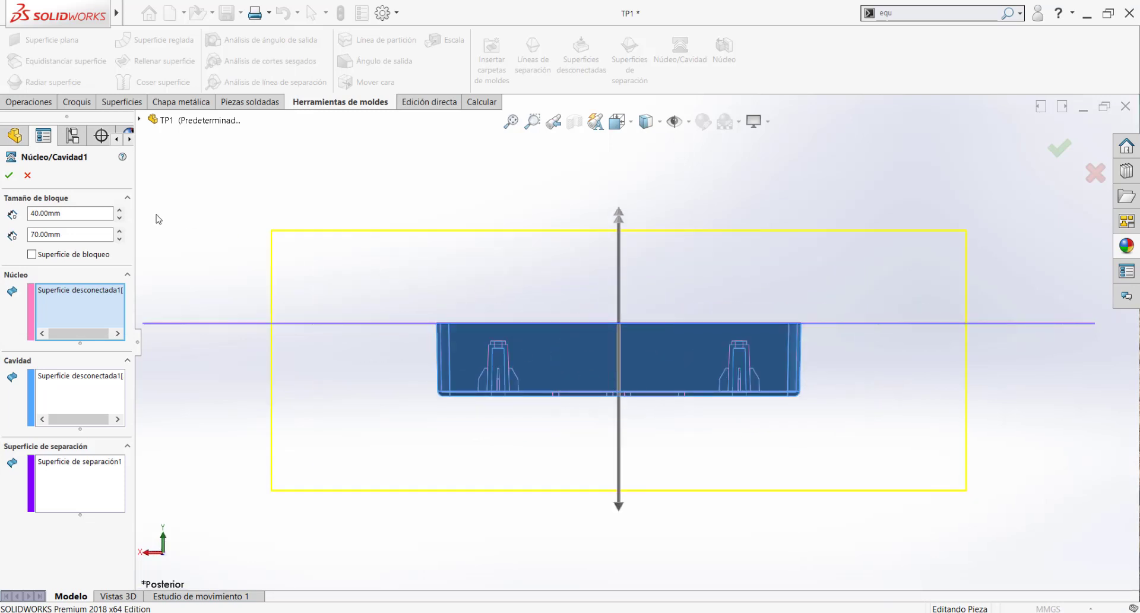
Try block depths of 50 mm and 30 mm below the sketch plane in the Core/Cavity preview.
click(120, 211)
click(119, 218)
click(120, 210)
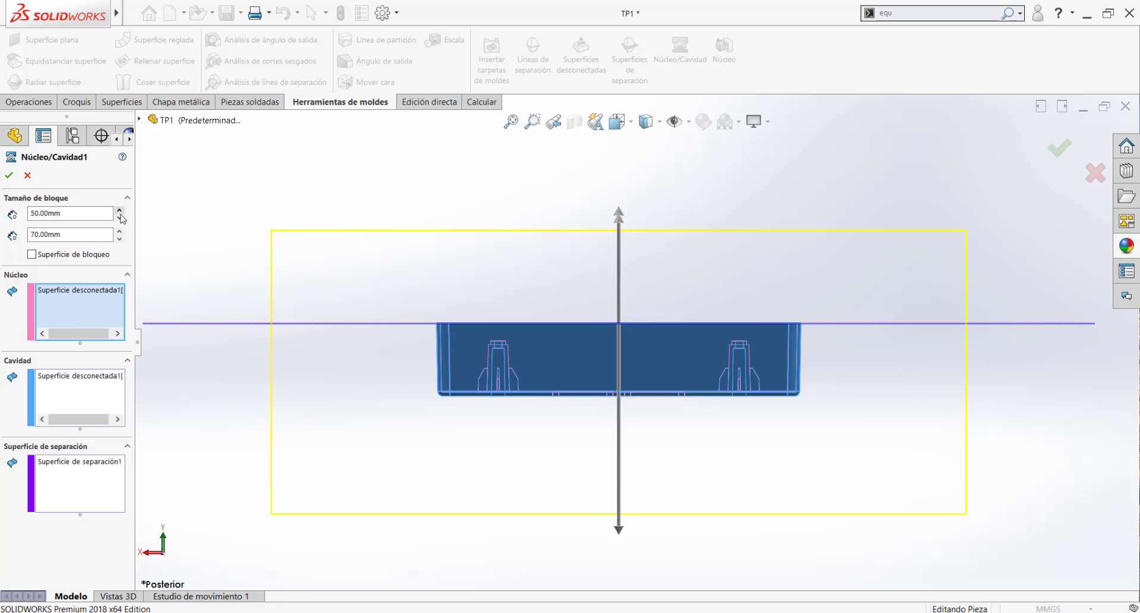
click(119, 218)
click(119, 218)
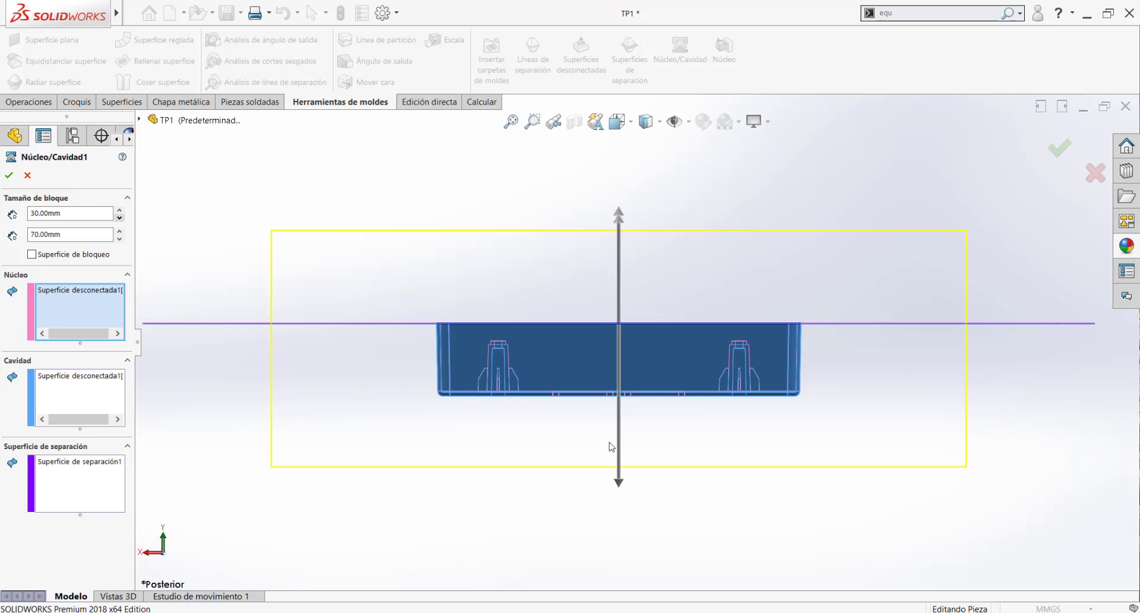
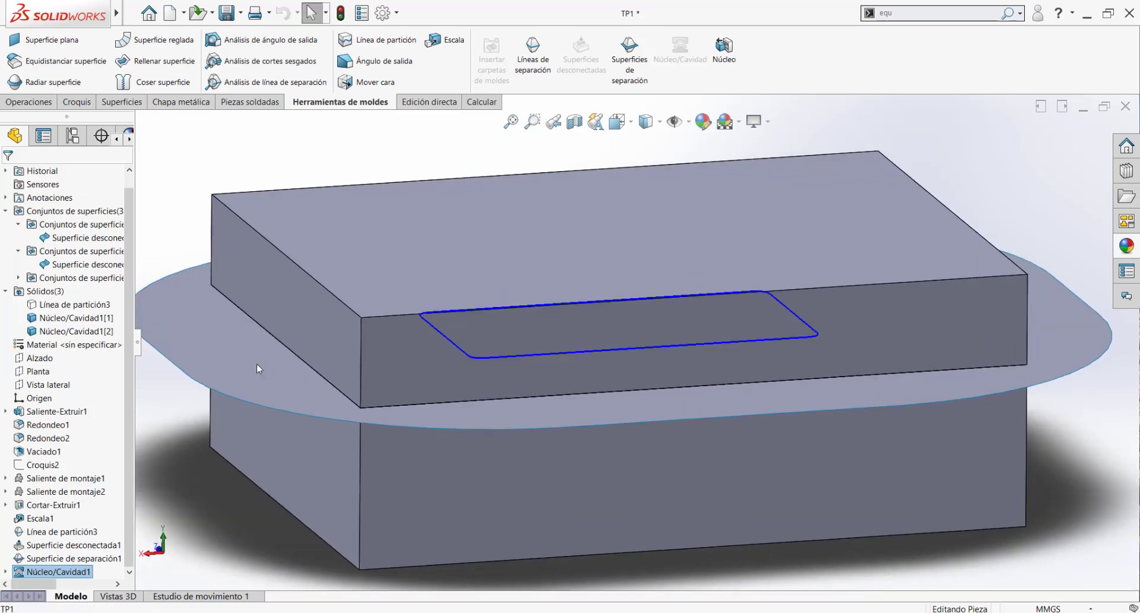
Try hiding the parting surface around the two mold blocks, and undo the hiding.
click(257, 363)
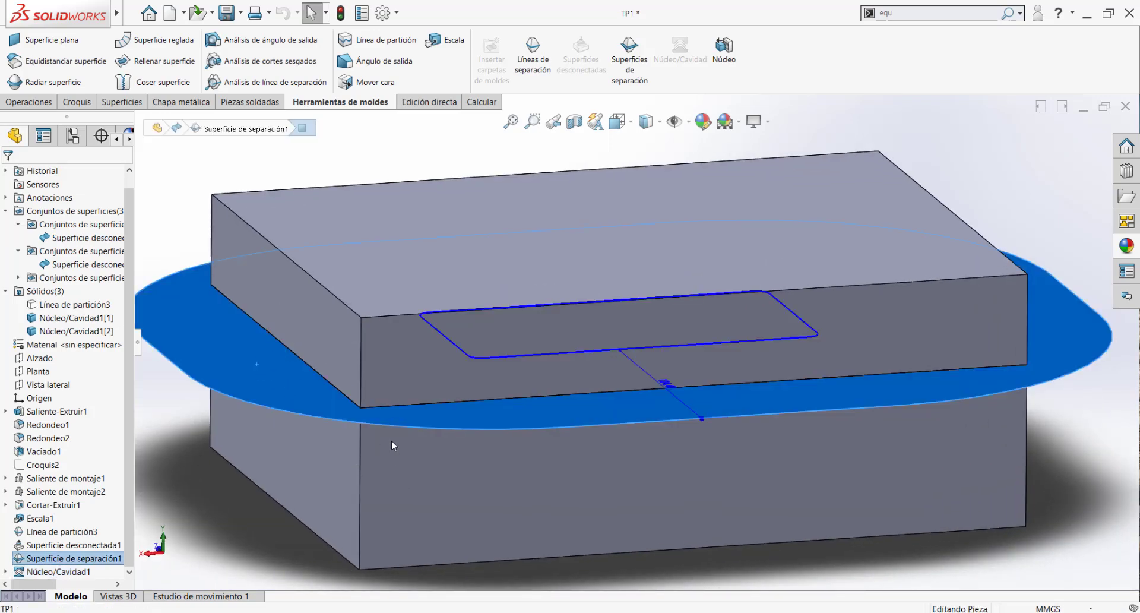
click(313, 395)
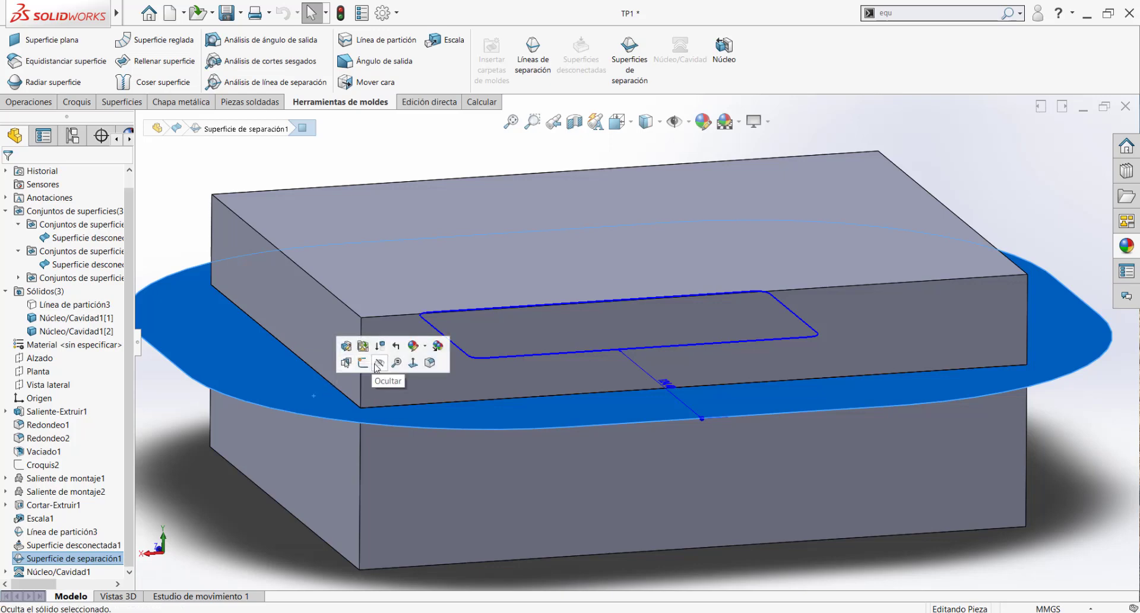
key(f)
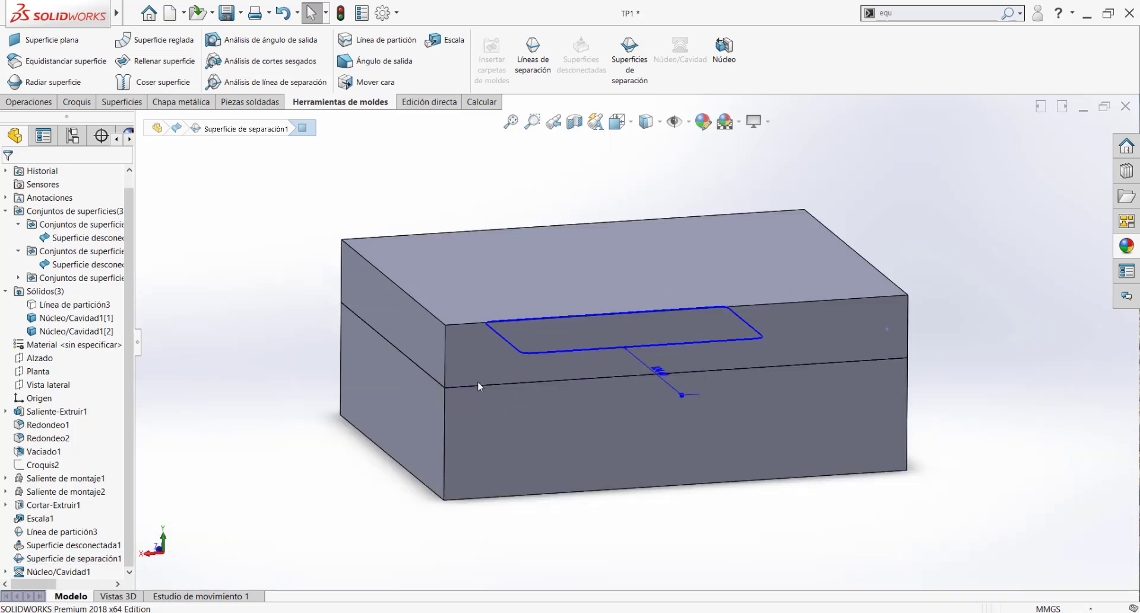
key(ctrl+z)
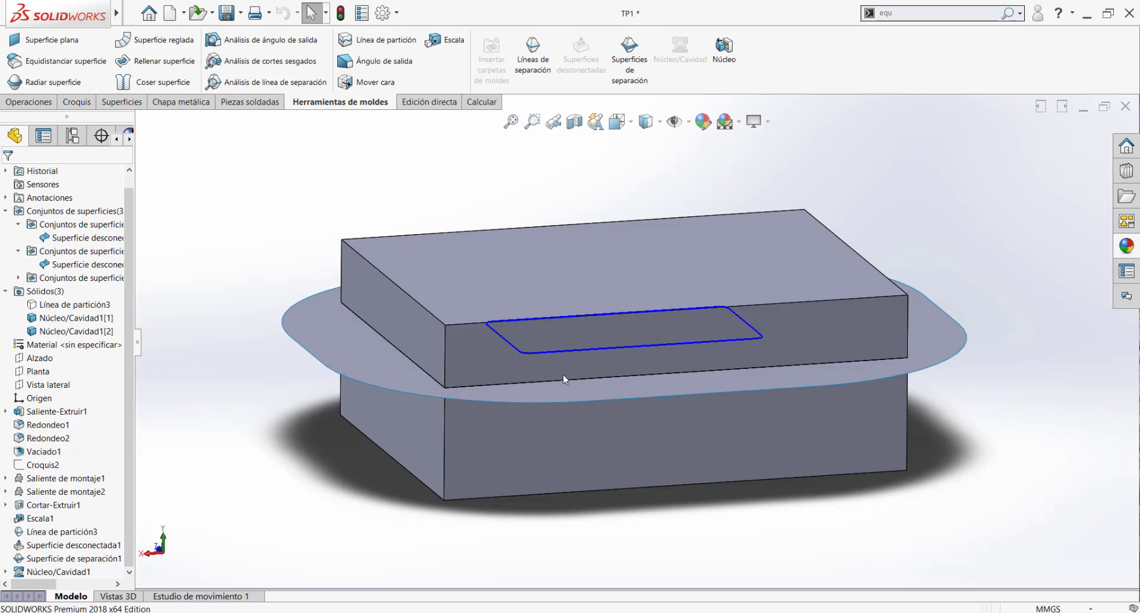
Hide the parting surface that extends around the two mold blocks.
scroll(564, 379, down, 2)
click(482, 384)
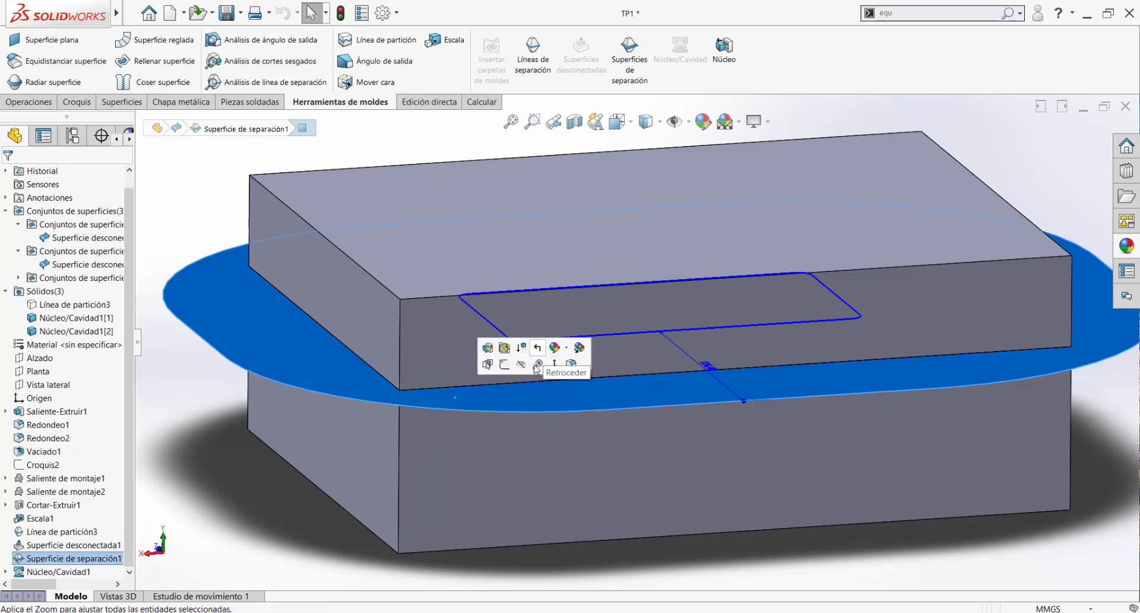
click(522, 365)
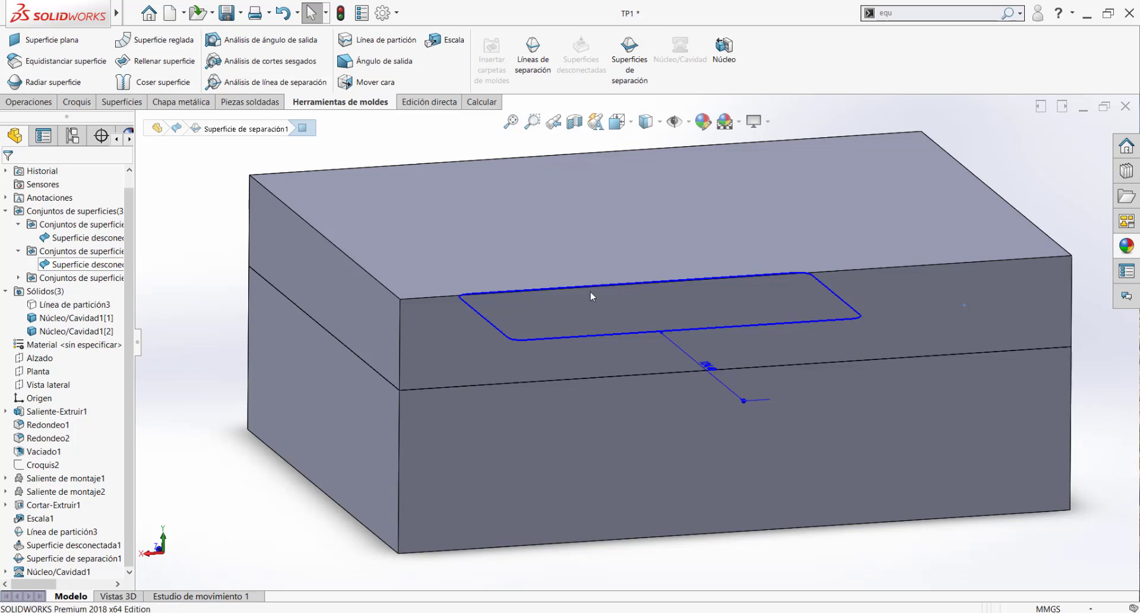
scroll(457, 338, up, 1)
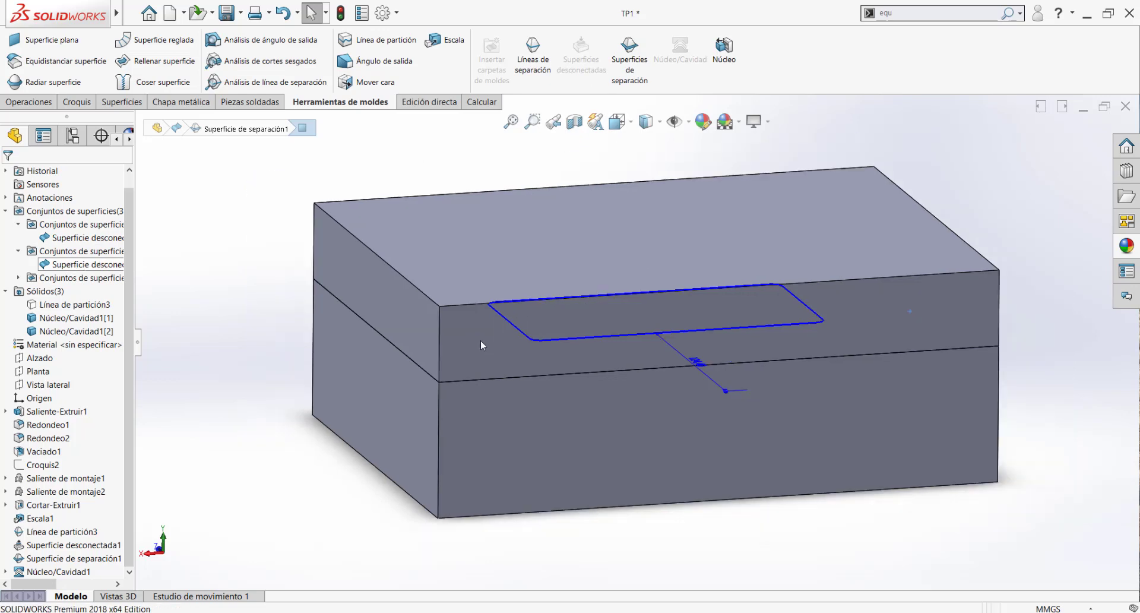
middle_drag(482, 342, 469, 324)
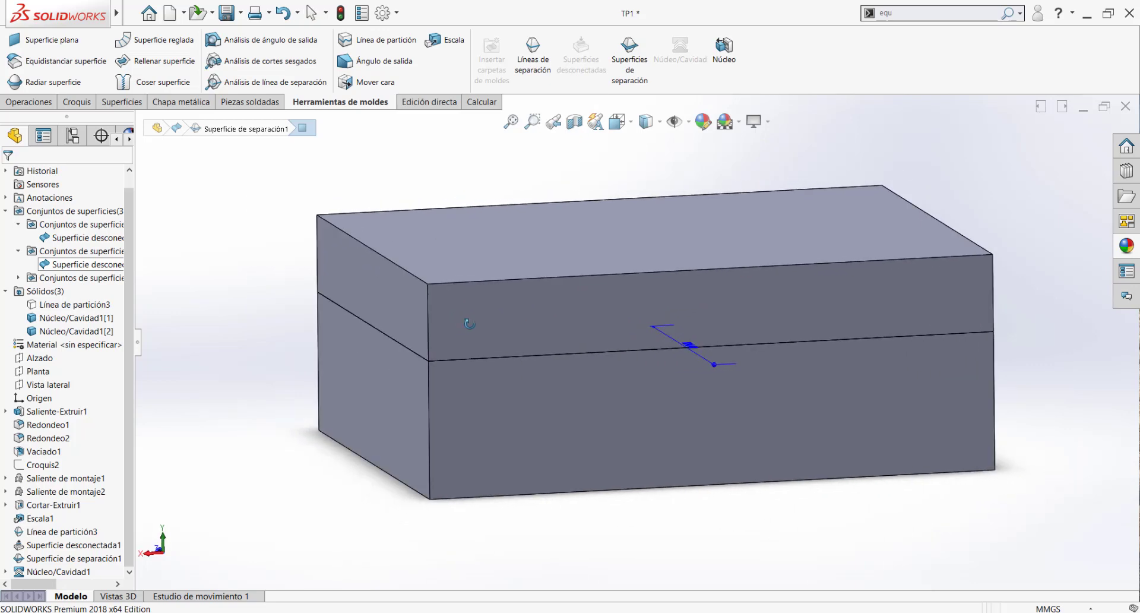
Hide the lower mold block and the green and red shut-off surfaces on the upper block's underside.
click(639, 375)
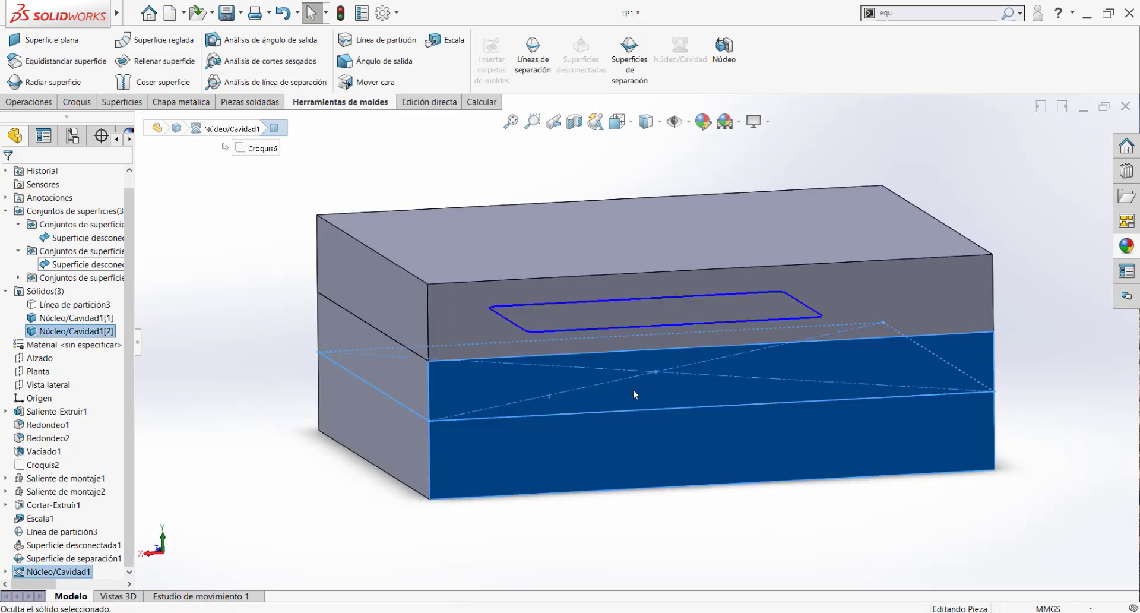
click(633, 389)
middle_drag(644, 401, 633, 268)
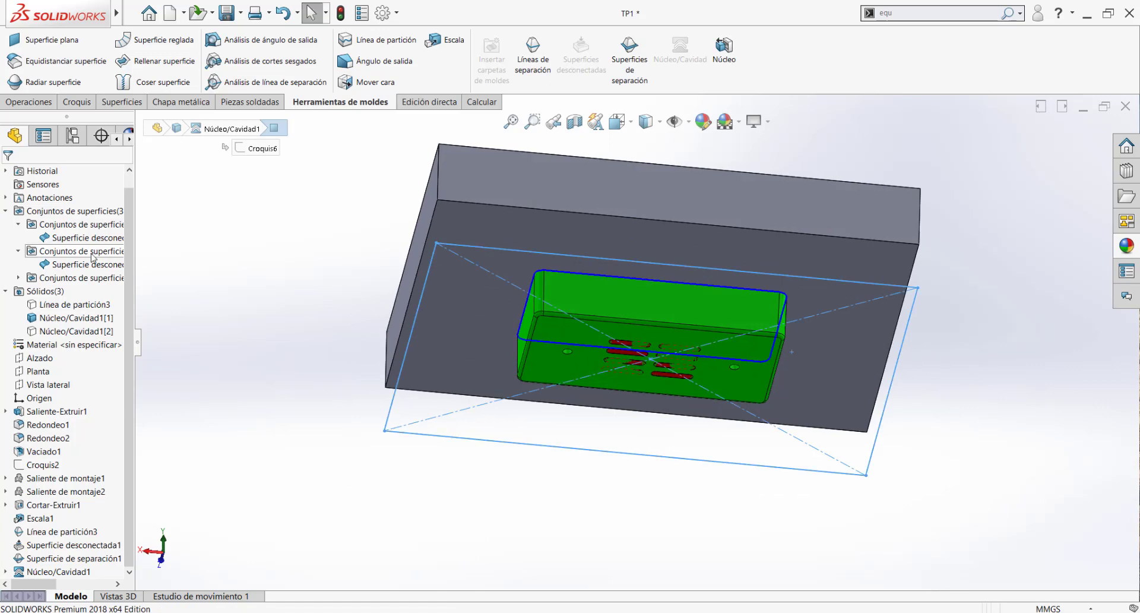
click(89, 264)
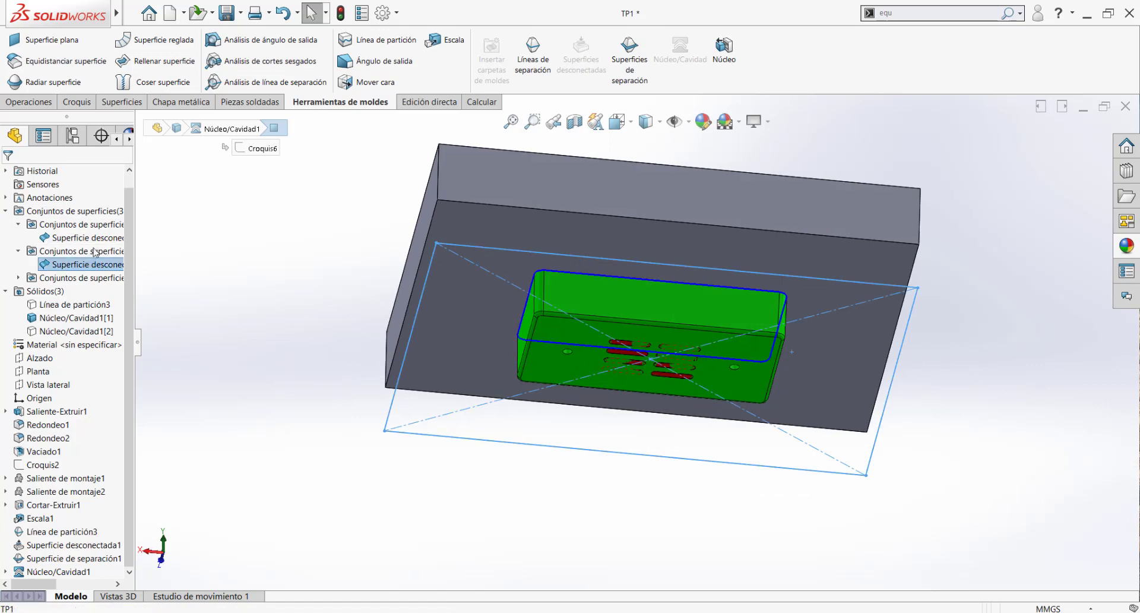
click(78, 238)
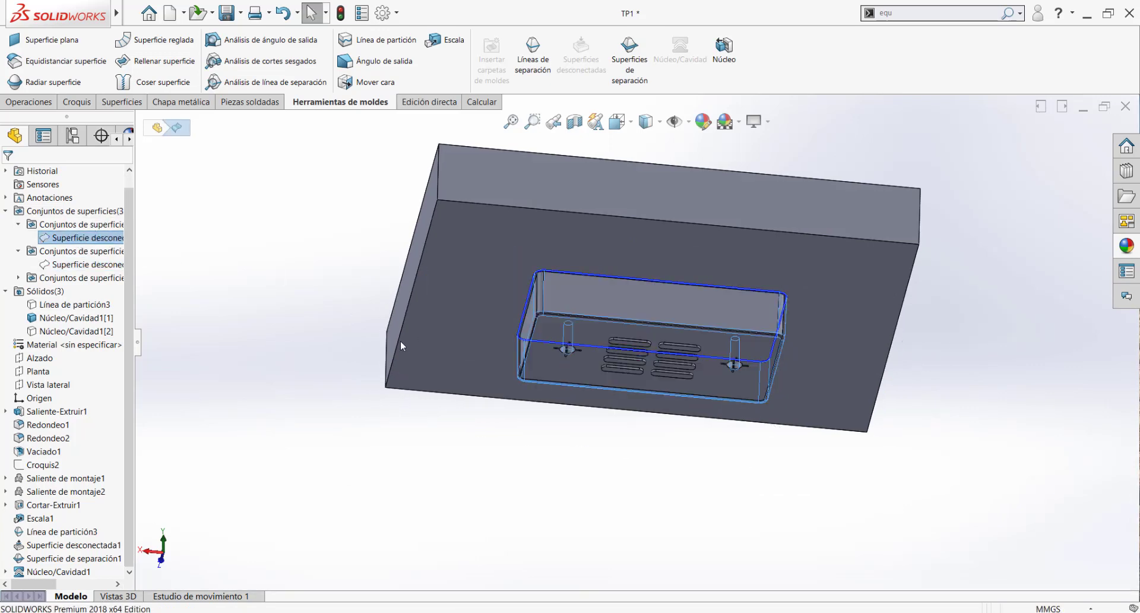
Hide the Núcleo/Cavidad1[1] solid and show it again.
click(64, 316)
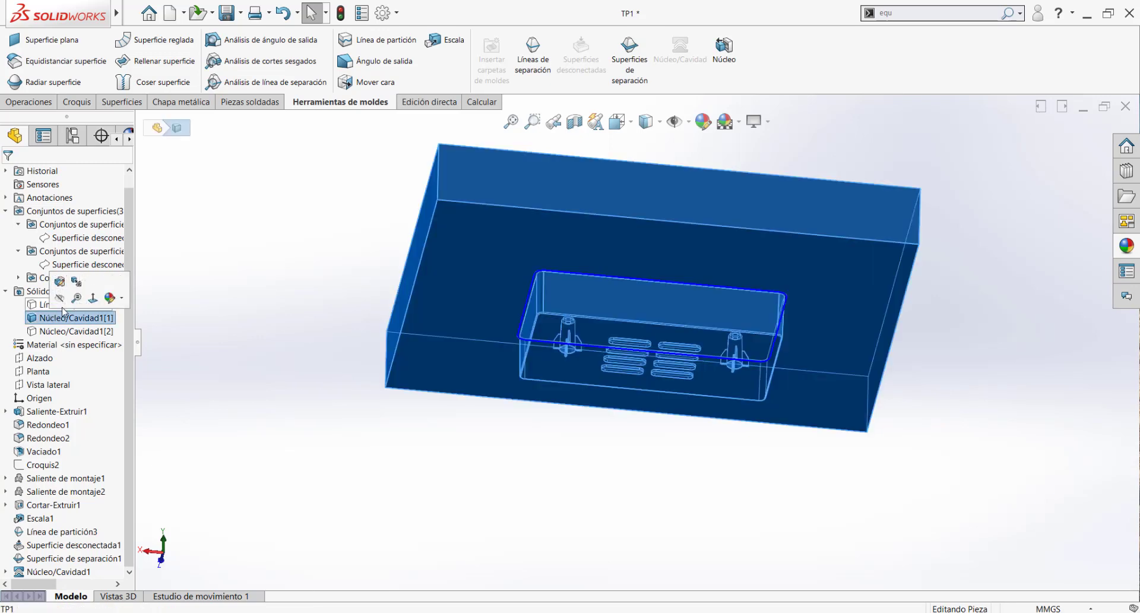
click(59, 298)
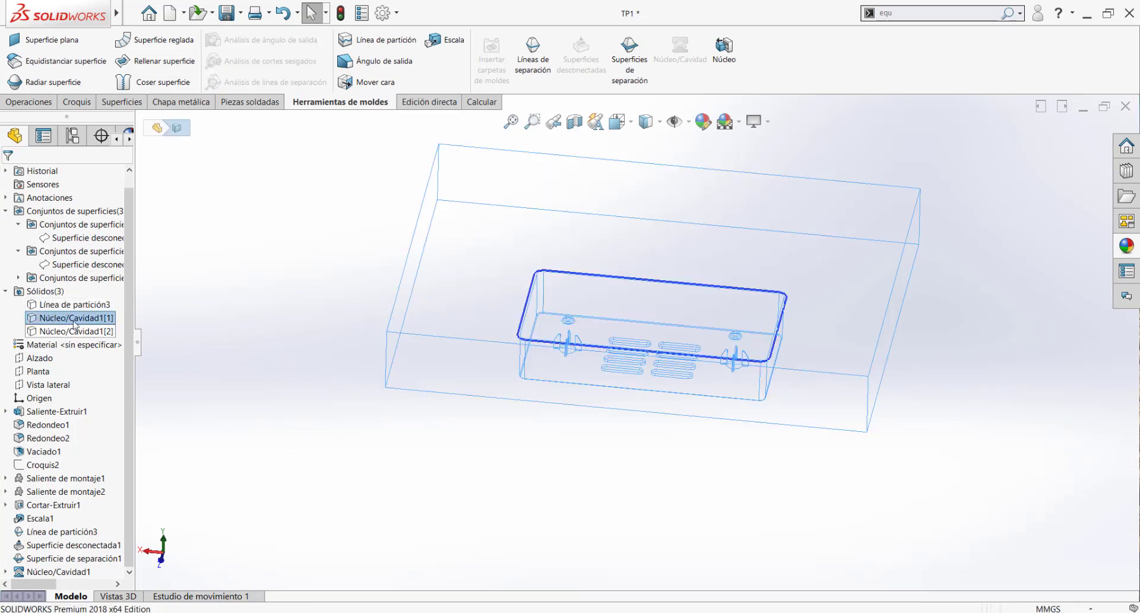
click(44, 320)
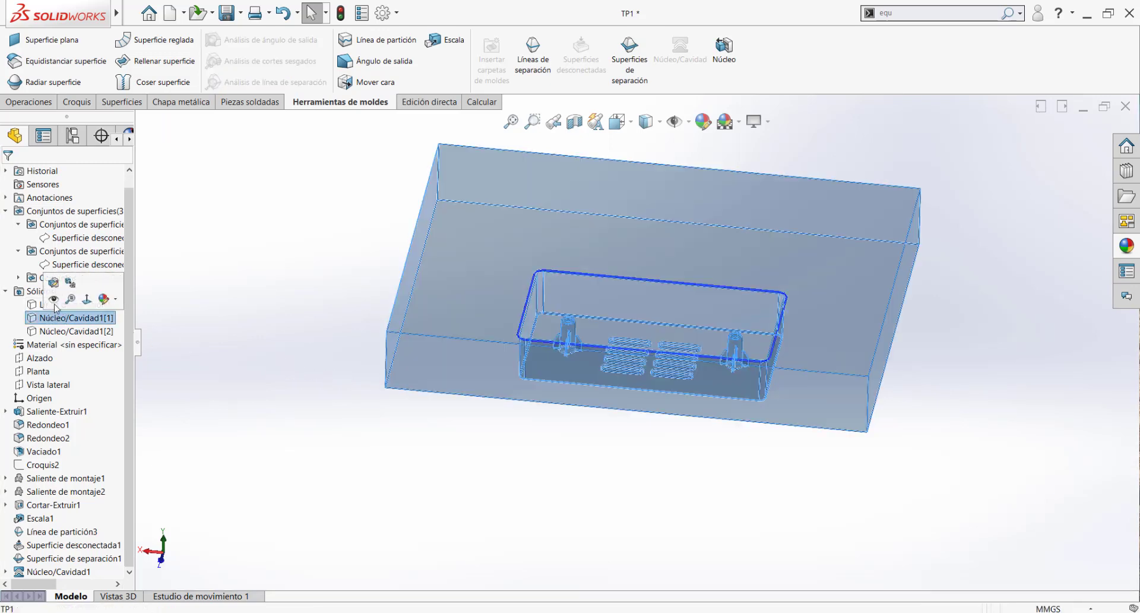
click(60, 298)
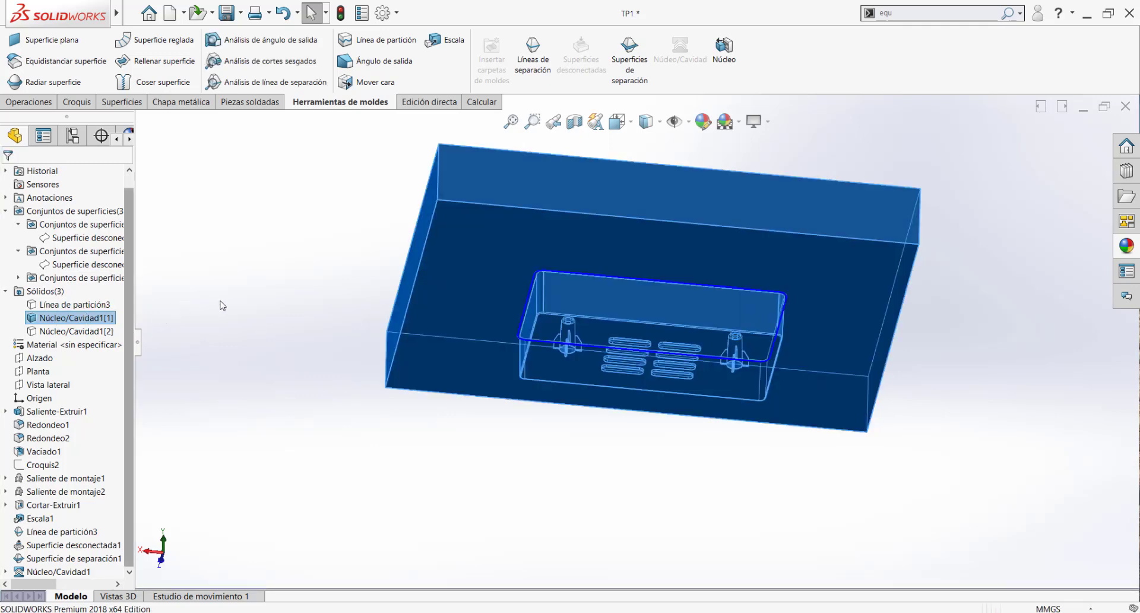
Examine the core block's raised side, preview a section along the Vista lateral plane, and cancel the section view.
click(378, 365)
middle_drag(673, 330, 627, 324)
middle_drag(610, 364, 595, 337)
scroll(659, 390, down, 3)
middle_drag(659, 390, 627, 280)
click(575, 123)
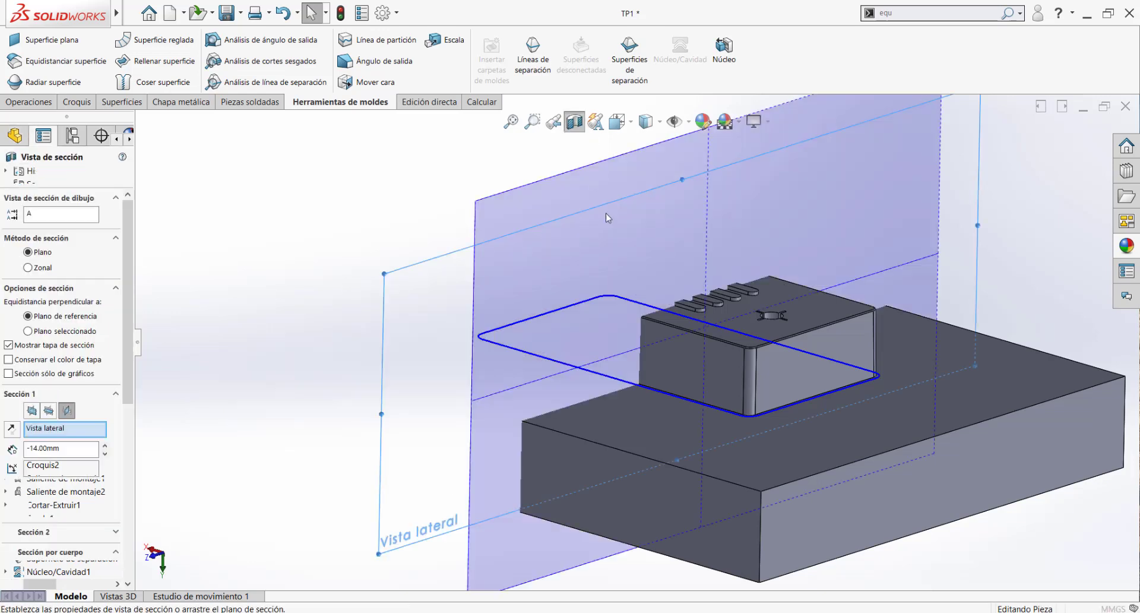
mouse_move(629, 344)
middle_down()
mouse_move(580, 318)
mouse_move(677, 394)
mouse_move(623, 399)
mouse_move(641, 402)
mouse_move(647, 339)
middle_up()
drag(646, 338, 594, 380)
click(26, 174)
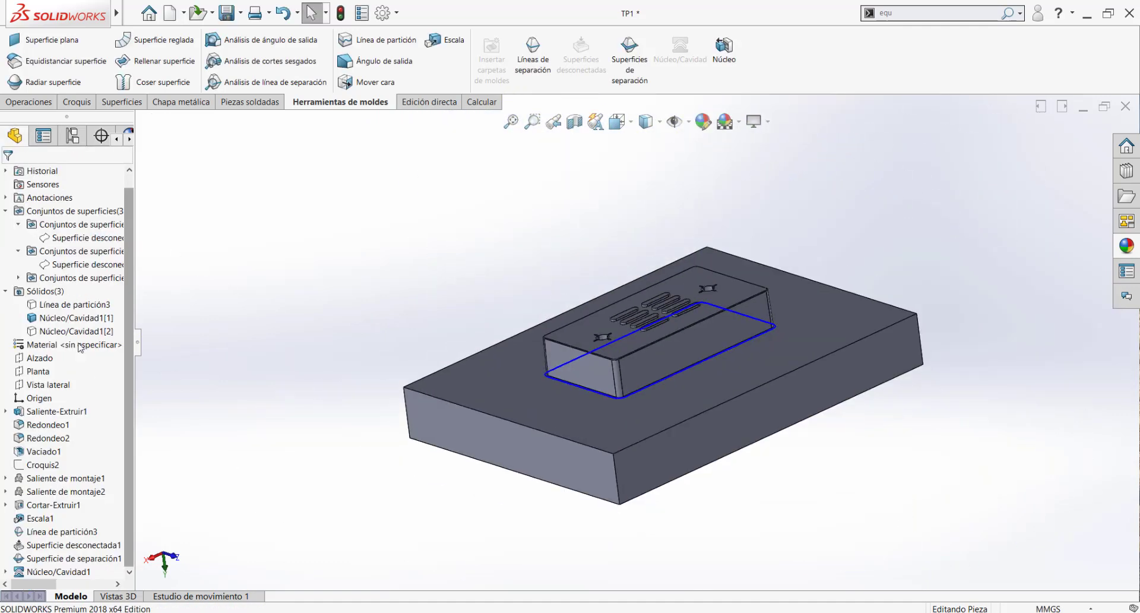
Show the Núcleo/Cavidad1[2] block and hide the Núcleo/Cavidad1[1] block.
click(66, 330)
click(63, 312)
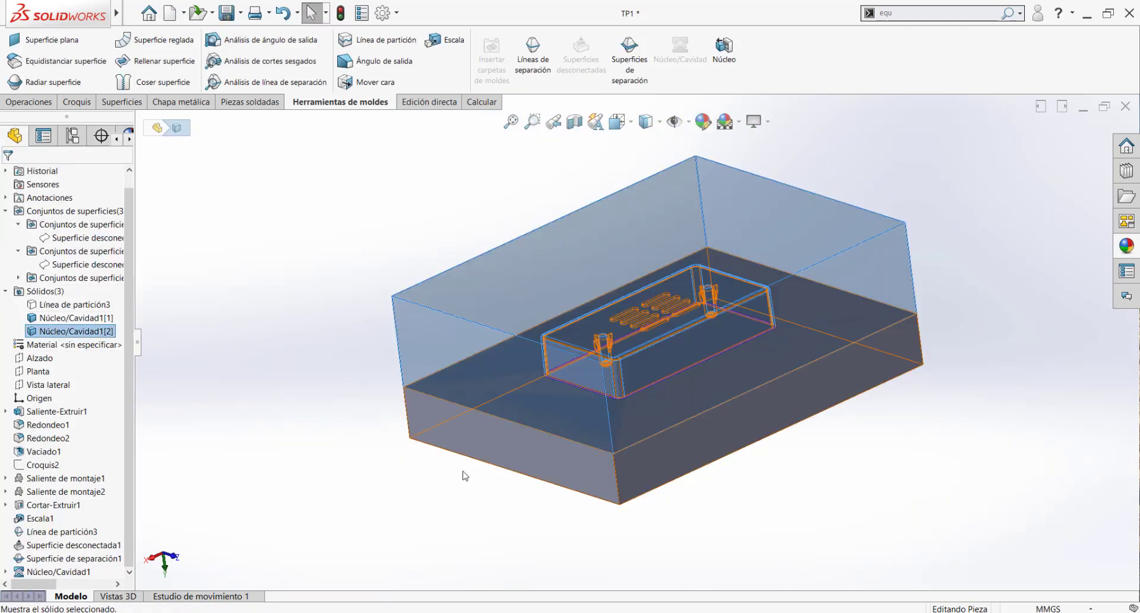
click(508, 441)
click(575, 410)
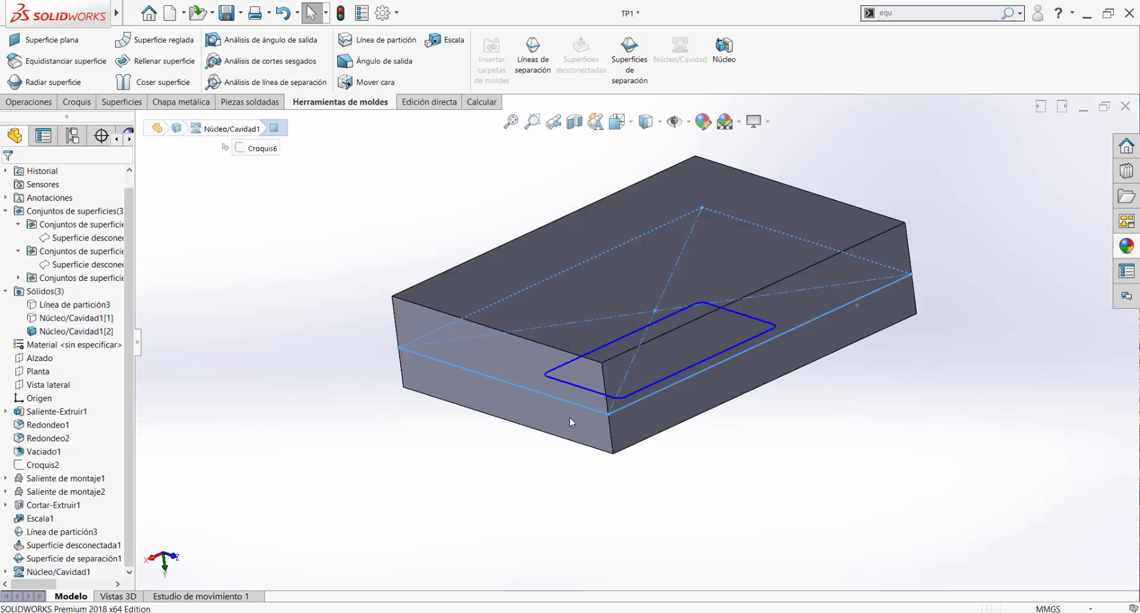
Examine the cavity block's rectangular pocket and its two pins from several angles.
middle_drag(638, 422, 502, 370)
middle_drag(690, 258, 643, 297)
scroll(643, 298, down, 5)
middle_drag(605, 375, 618, 310)
scroll(615, 322, up, 3)
scroll(615, 322, down, 2)
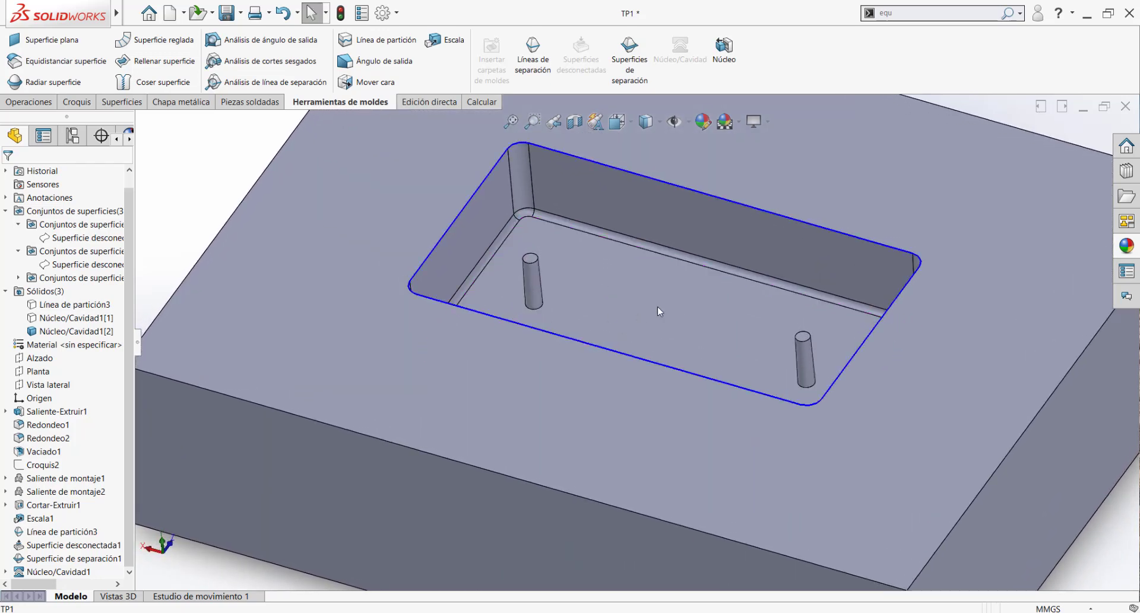
scroll(659, 311, up, 2)
scroll(682, 298, up, 1)
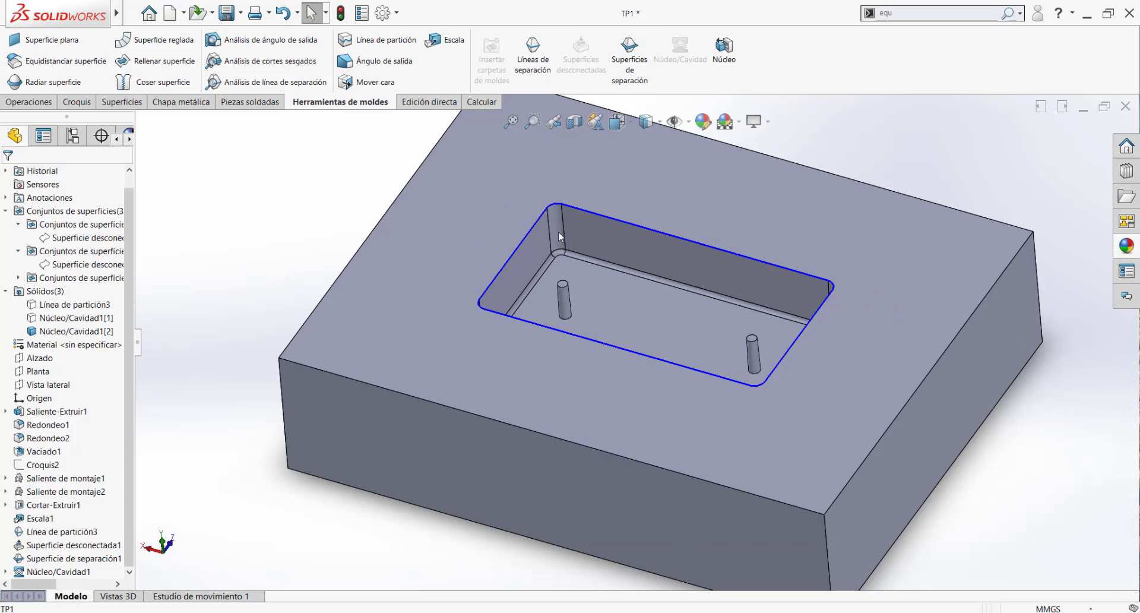
scroll(643, 283, down, 2)
middle_drag(643, 313, 605, 352)
key(f)
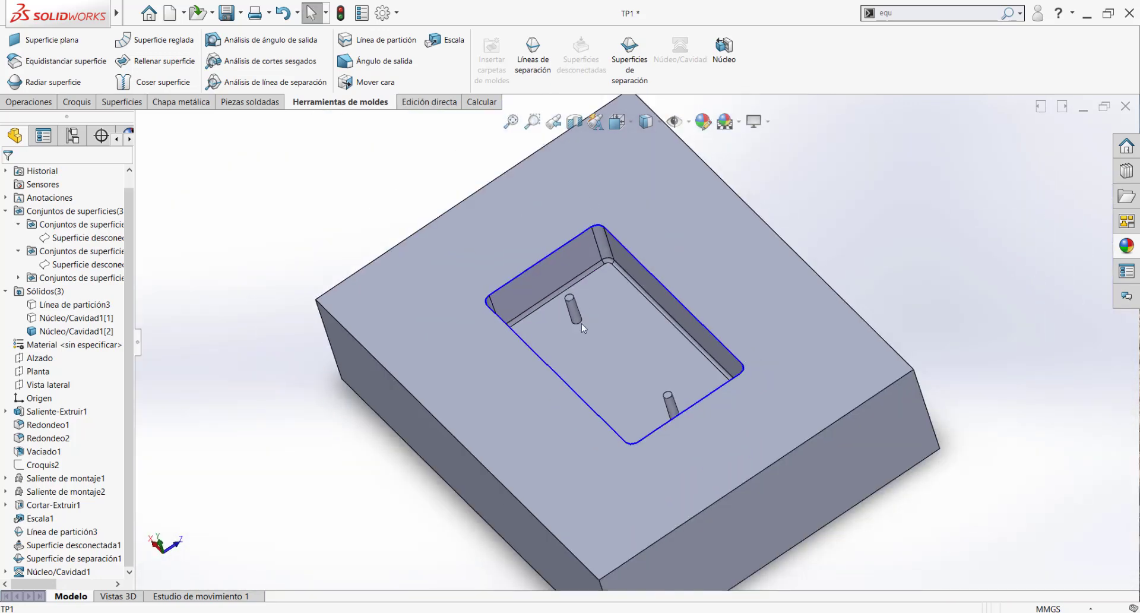
Inspect the cavity block in a section view along the Vista lateral plane, and turn the section off again.
click(573, 122)
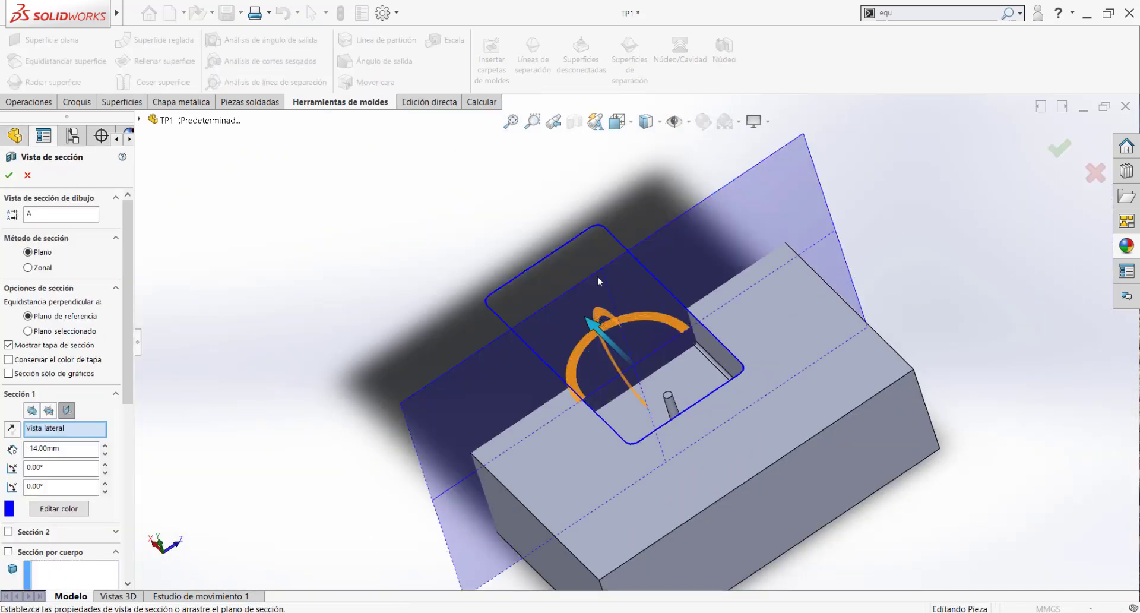
middle_drag(597, 277, 731, 216)
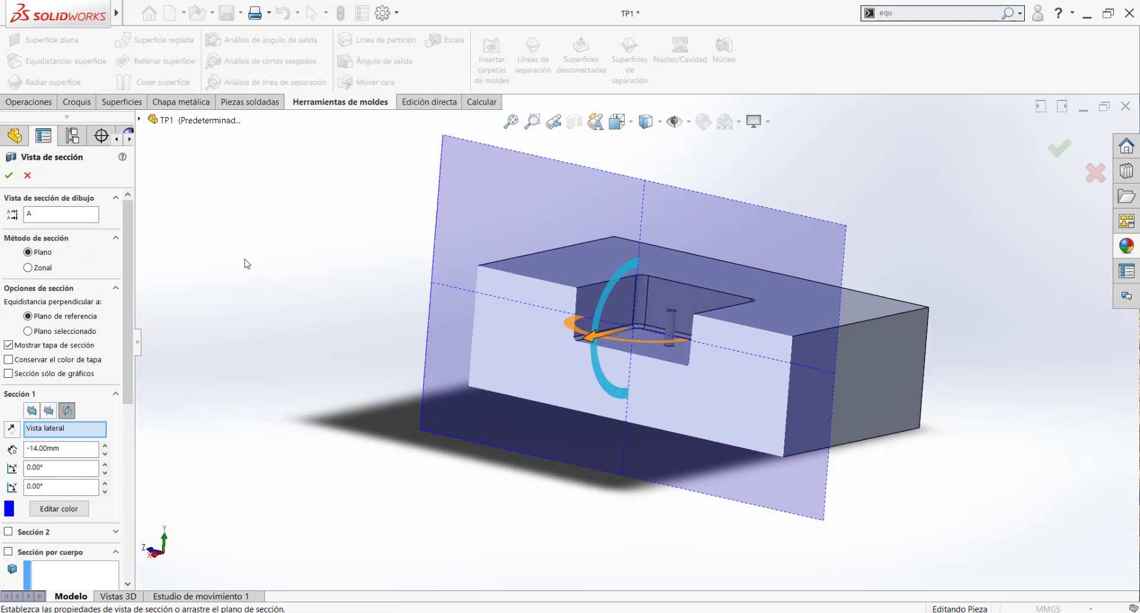
click(9, 176)
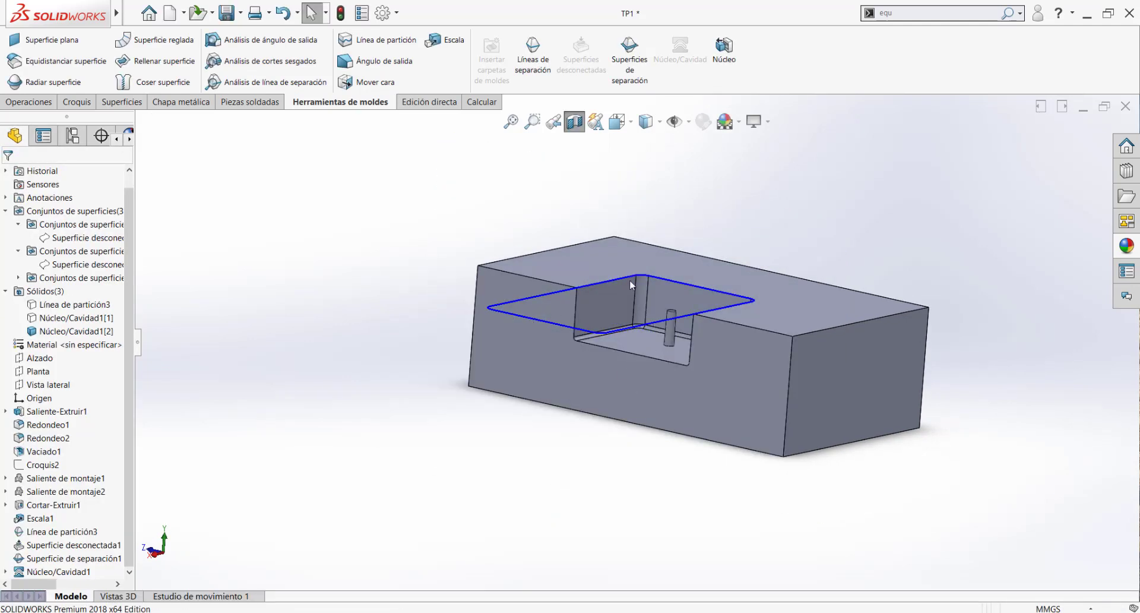
click(573, 123)
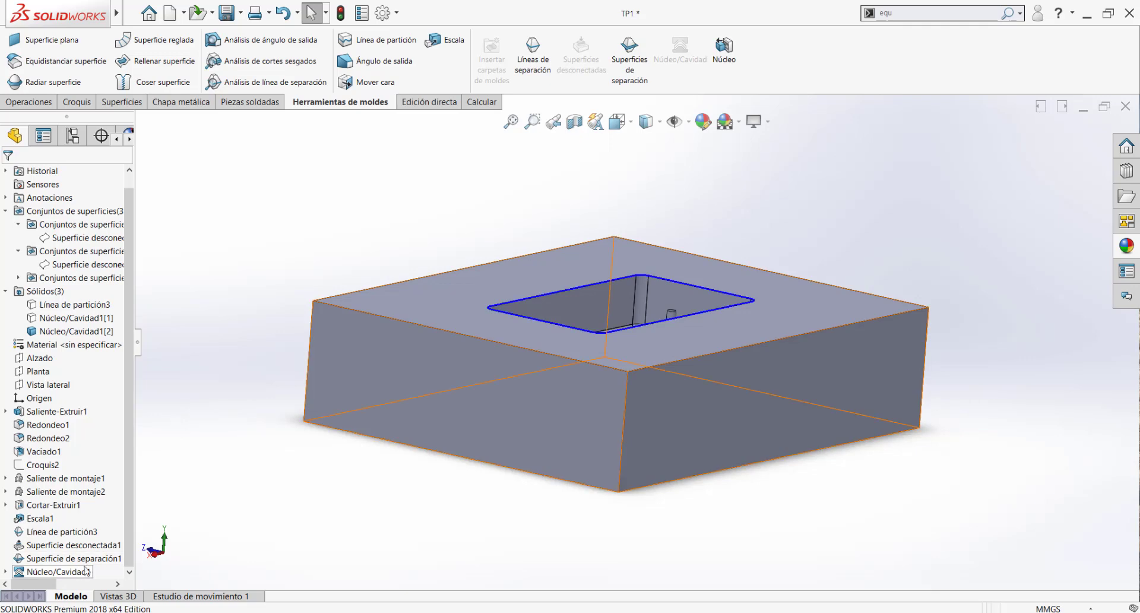
Examine the complete cavity block from above, including its pocket and pins.
scroll(645, 361, up, 2)
middle_drag(644, 363, 625, 463)
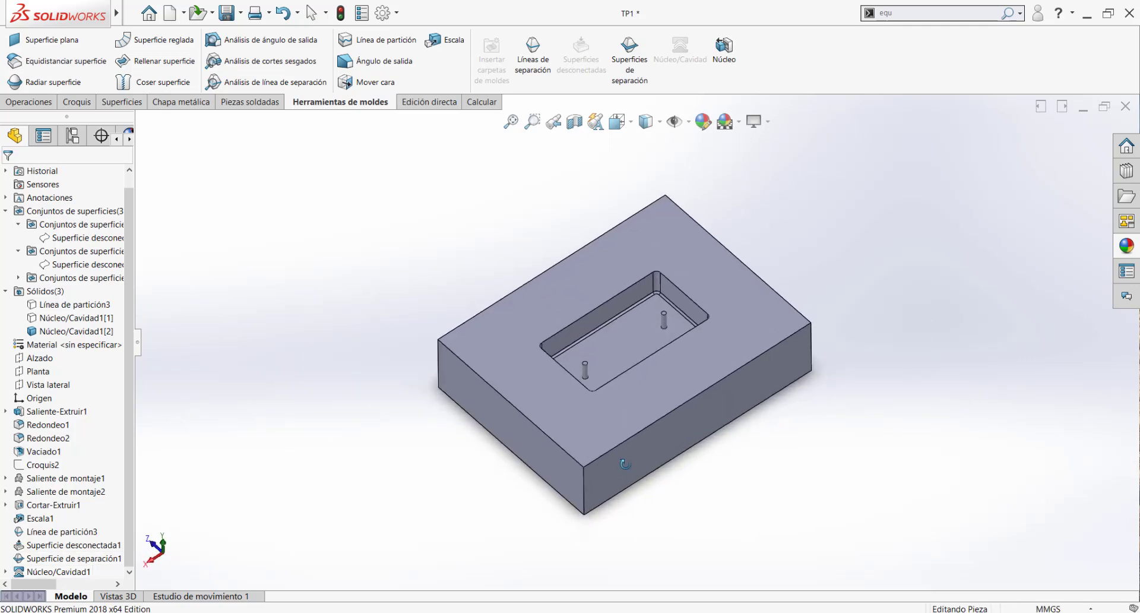
scroll(625, 464, up, 1)
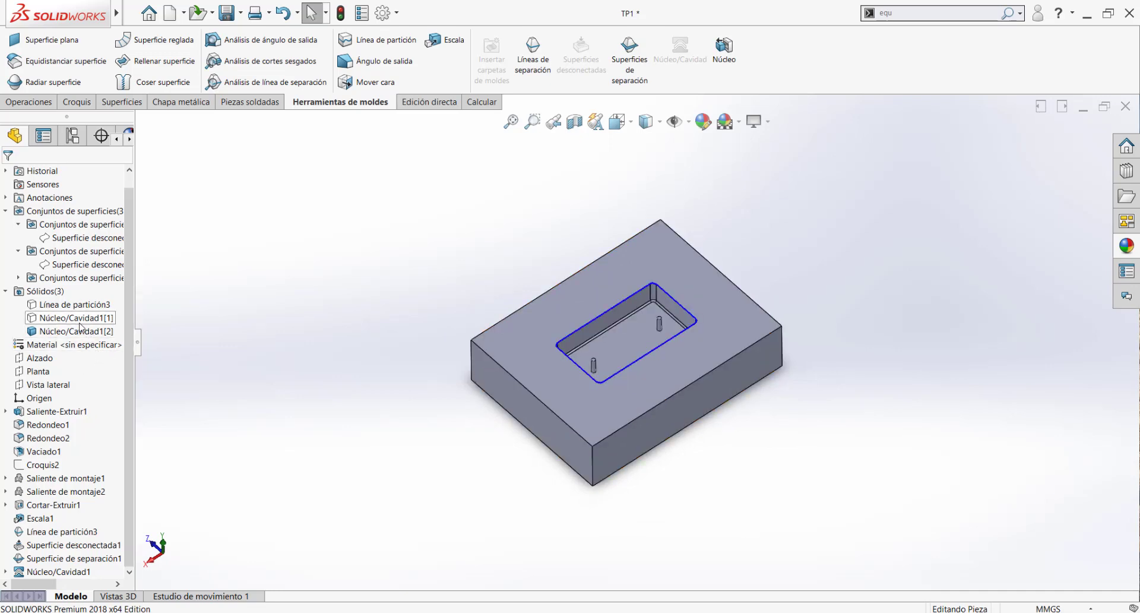
scroll(646, 344, down, 5)
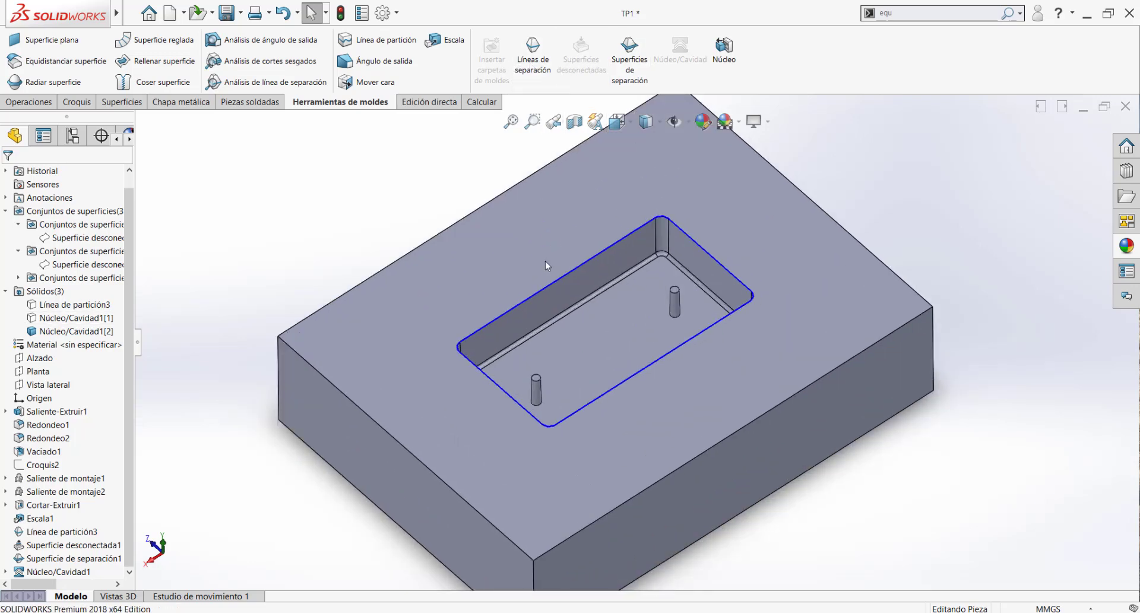
scroll(89, 345, up, 1)
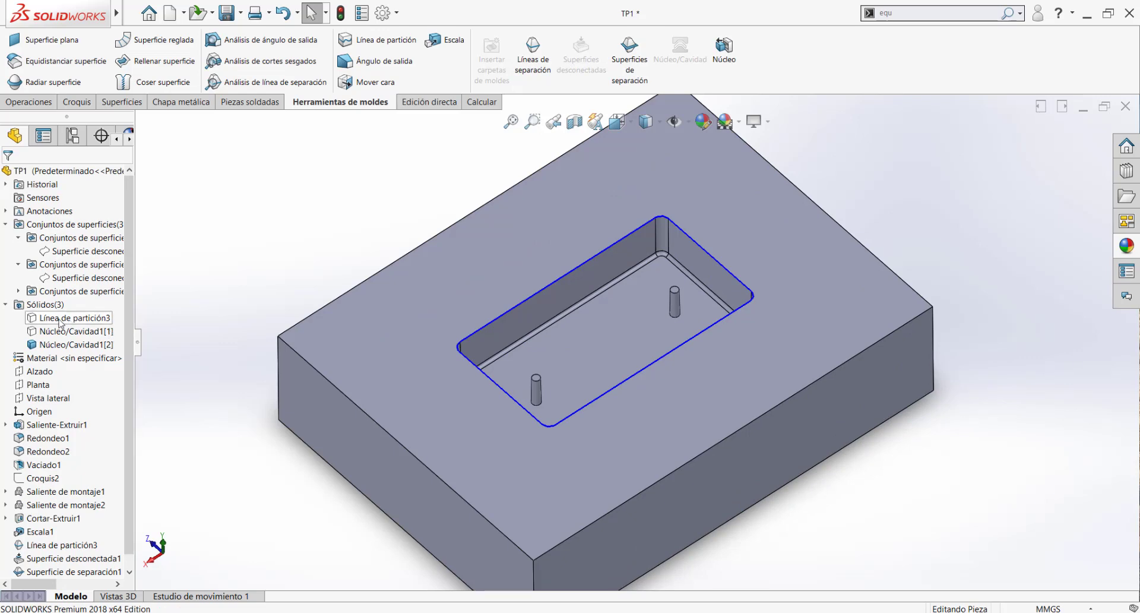
Collapse the solid bodies list and select Croquis6 under Núcleo/Cavidad1 to review the block outline and its dimensions.
click(7, 304)
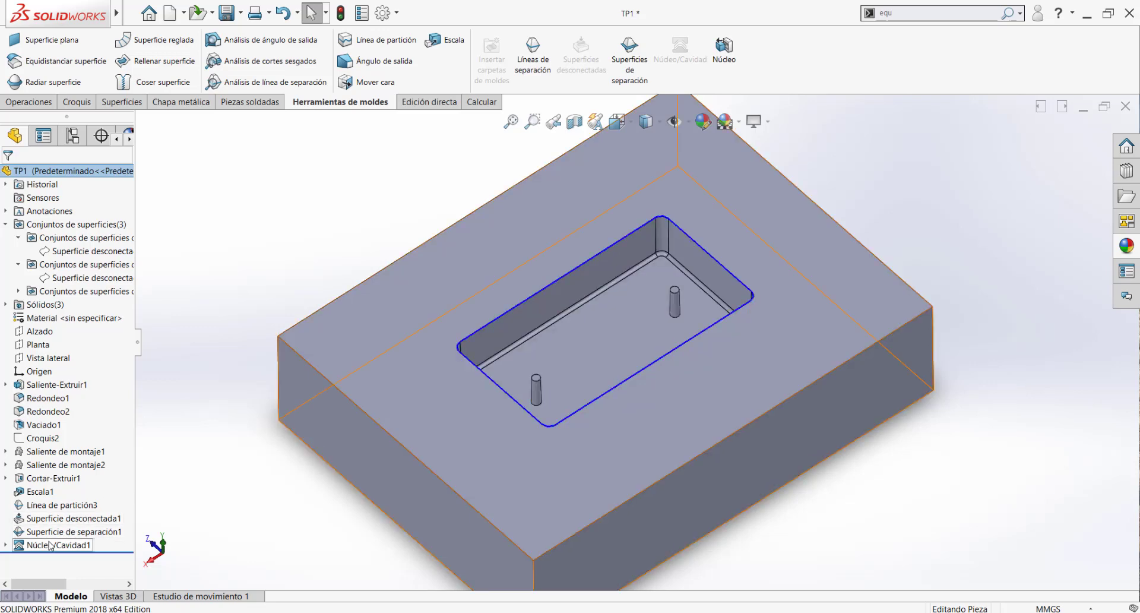
scroll(602, 327, up, 2)
scroll(687, 324, down, 2)
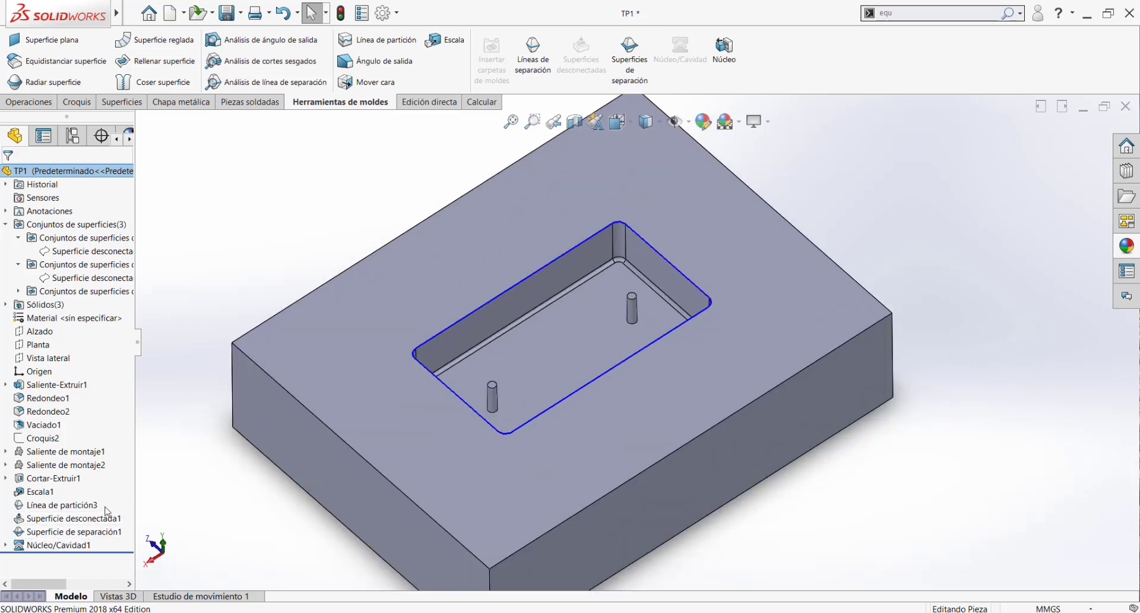
click(6, 545)
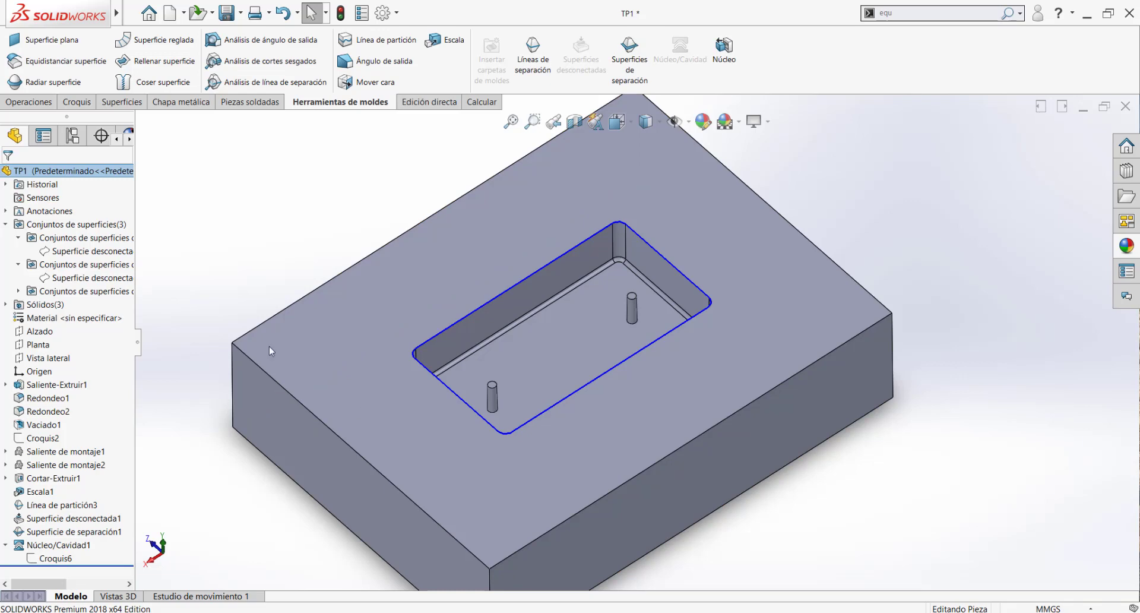
click(55, 558)
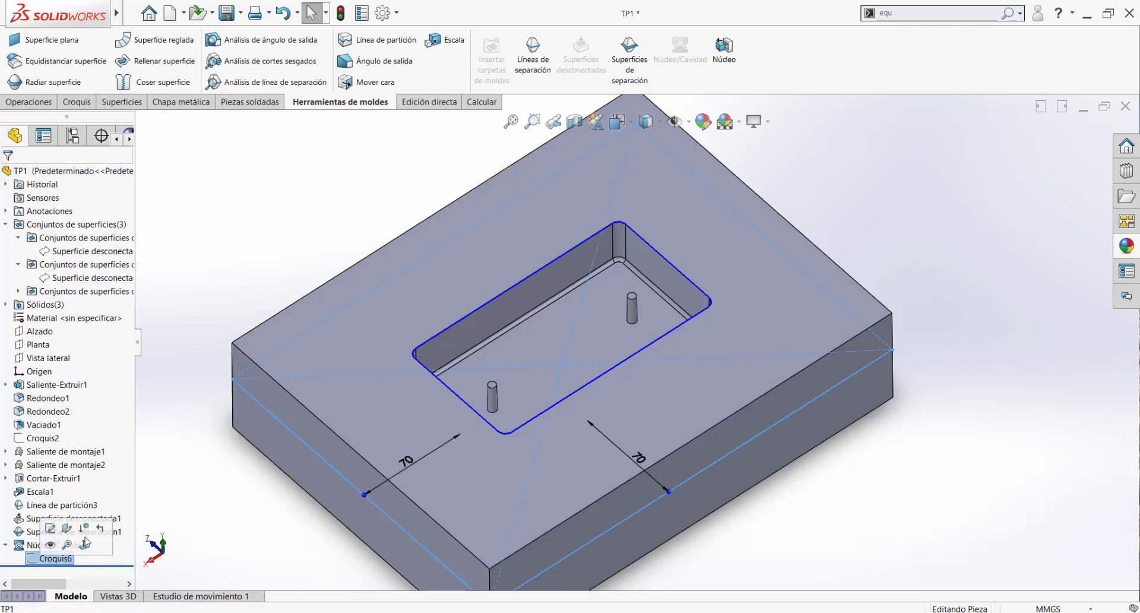
middle_drag(393, 500, 368, 364)
Delete the Núcleo/Cavidad1 feature from the part.
click(25, 546)
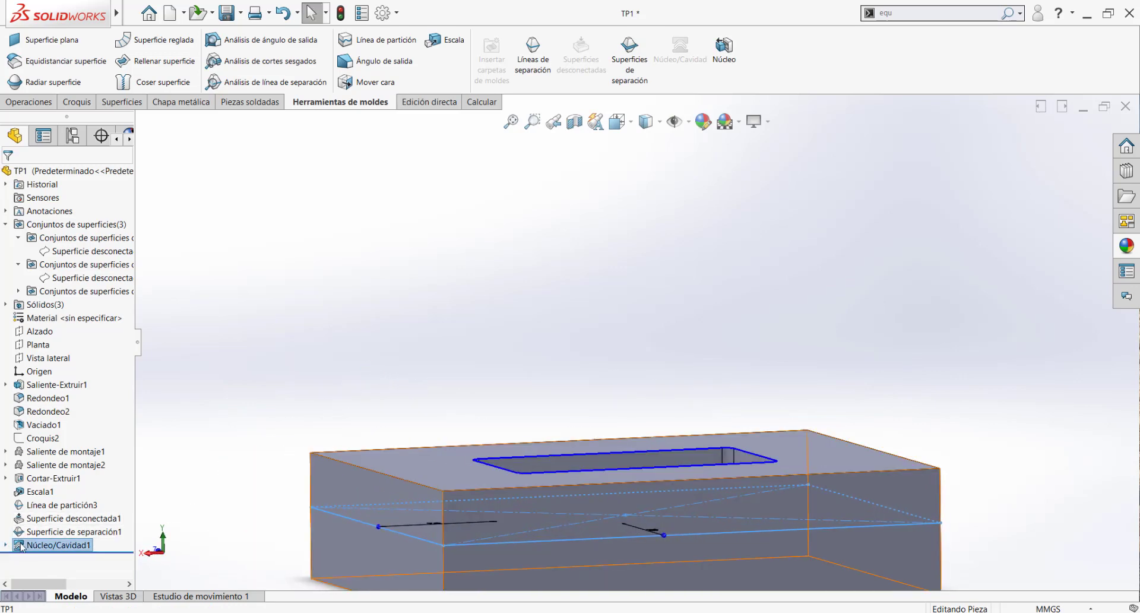
scroll(505, 499, up, 2)
scroll(653, 446, down, 3)
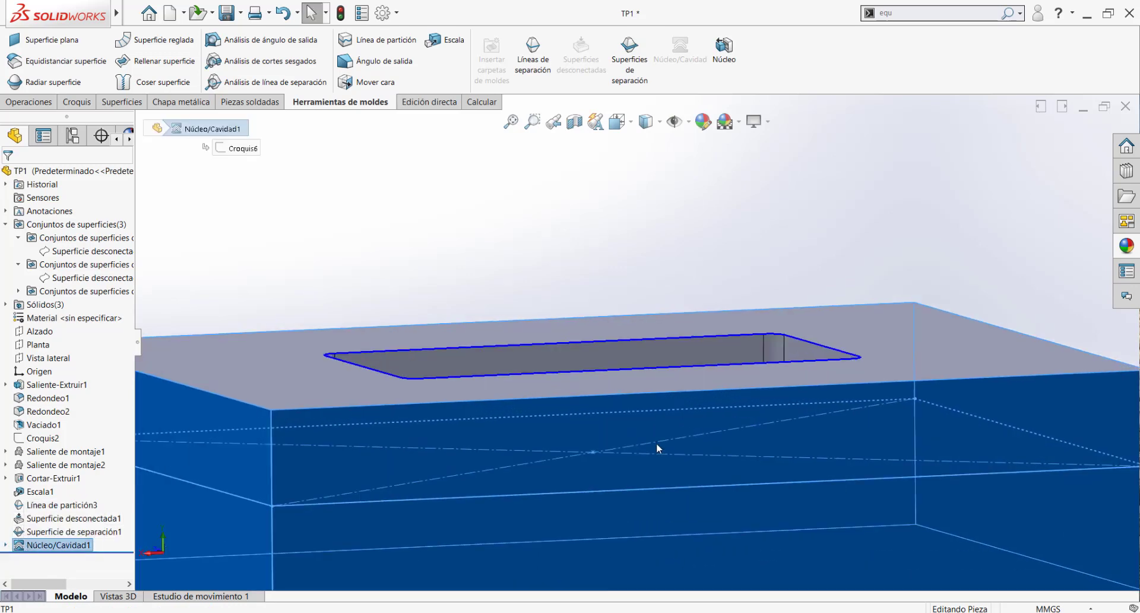
scroll(663, 451, up, 2)
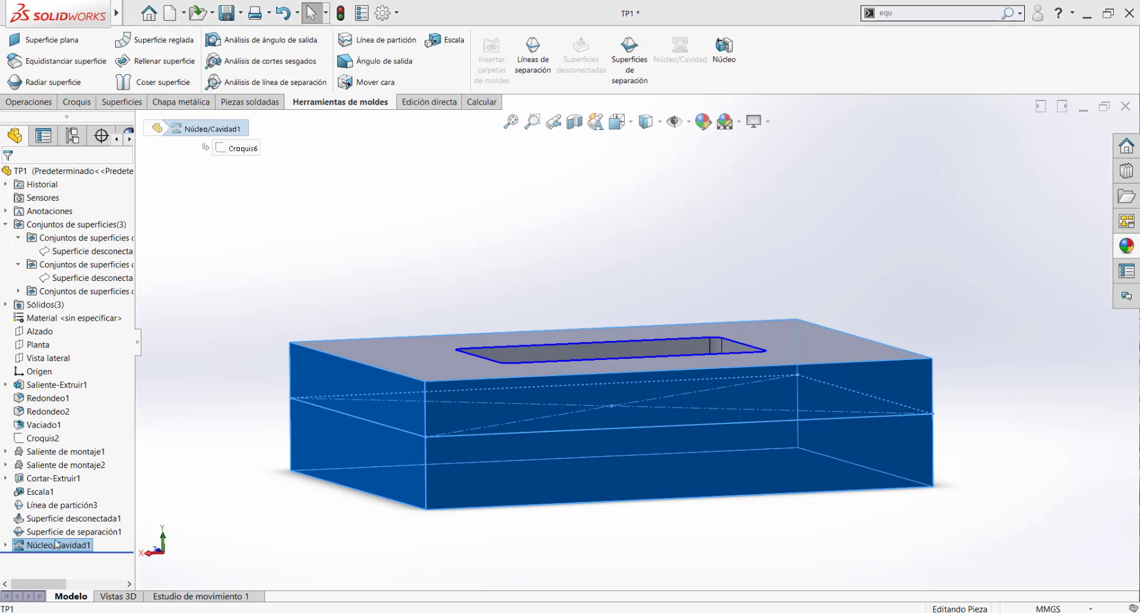
key(Delete)
key(Return)
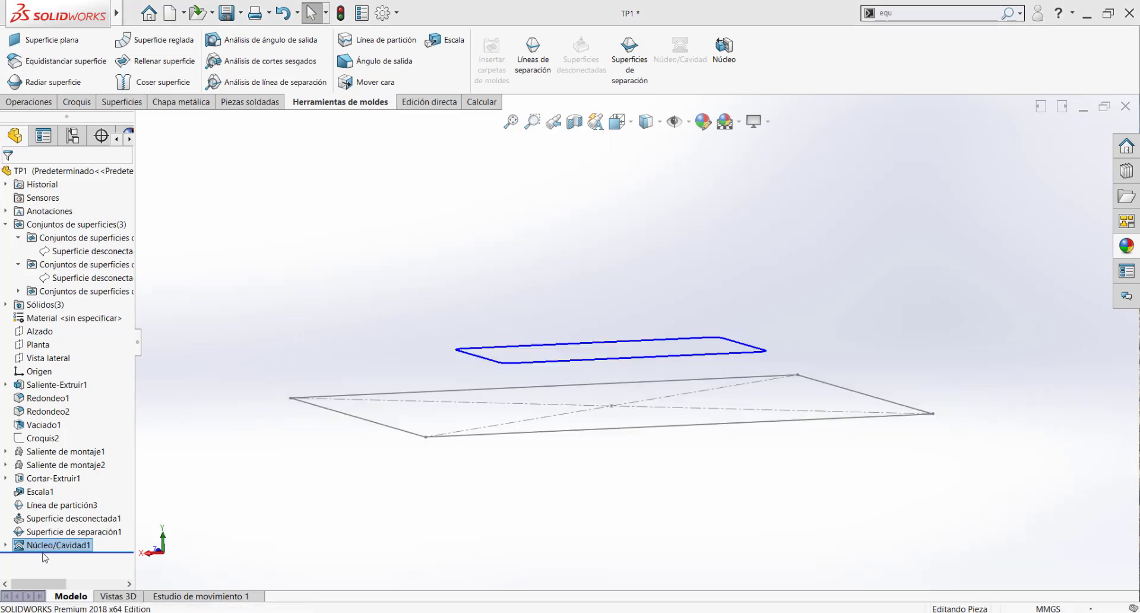
Expand the solid bodies folder and show the hidden Línea de partición3 solid alongside the Croquis6 block outline.
click(488, 436)
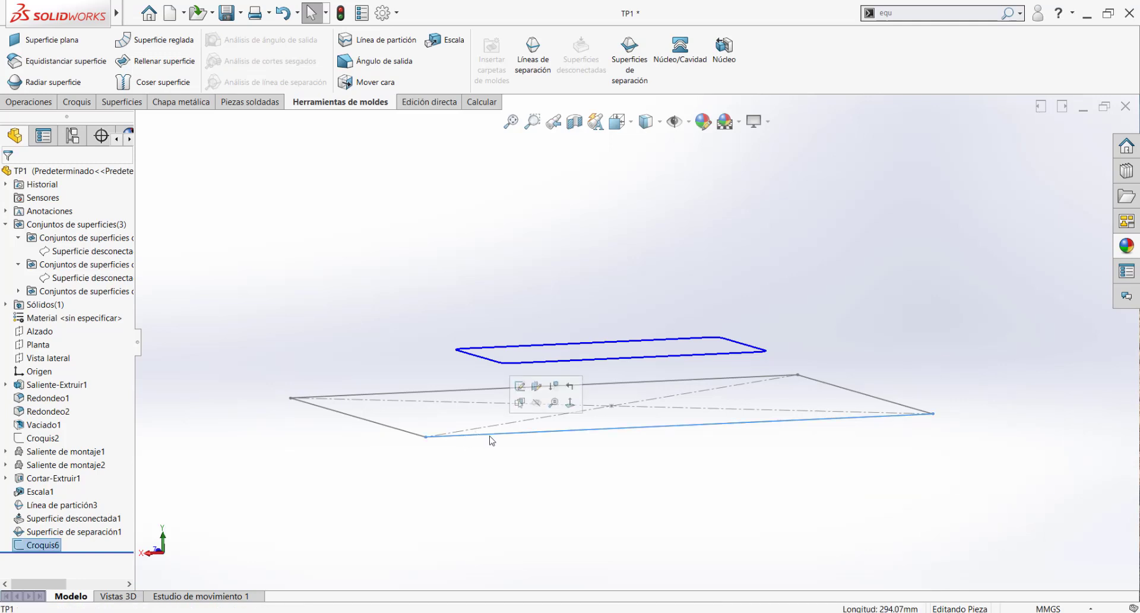
click(406, 432)
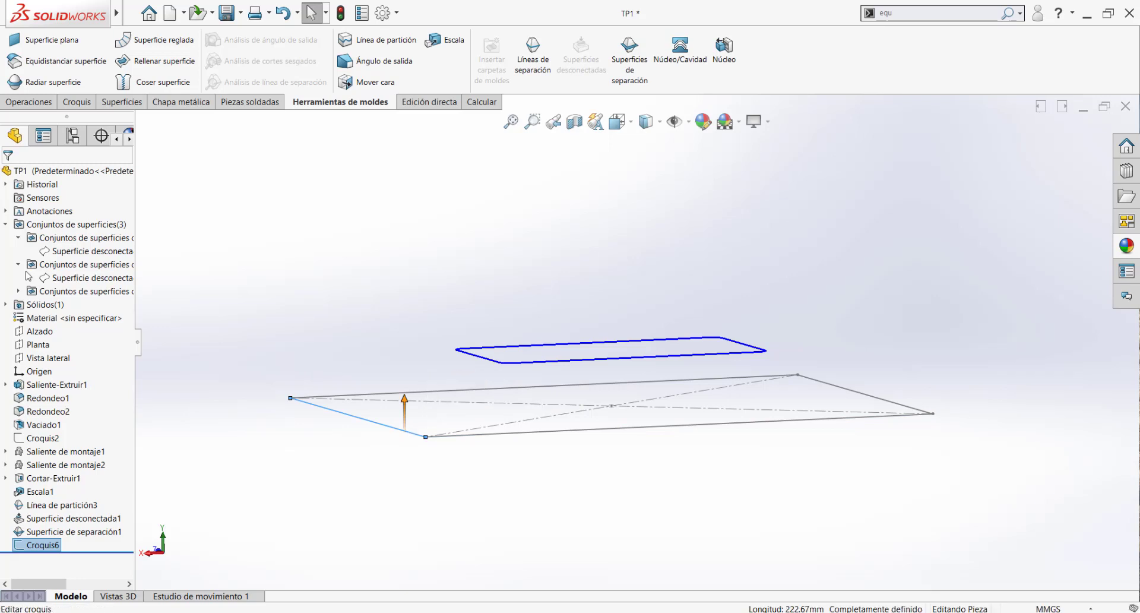
click(6, 305)
click(59, 316)
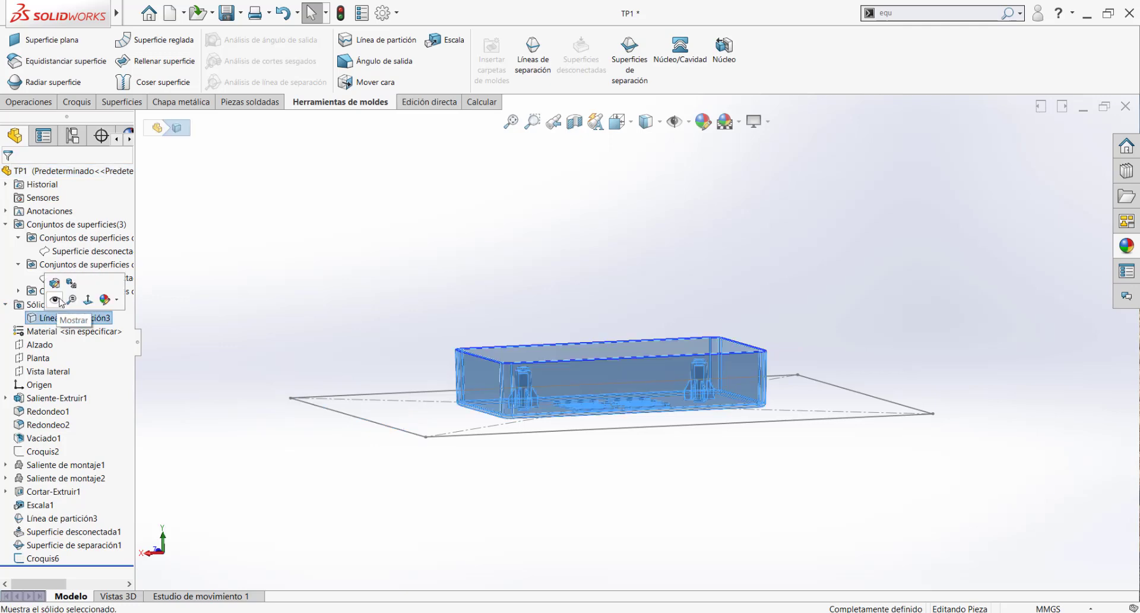
click(54, 317)
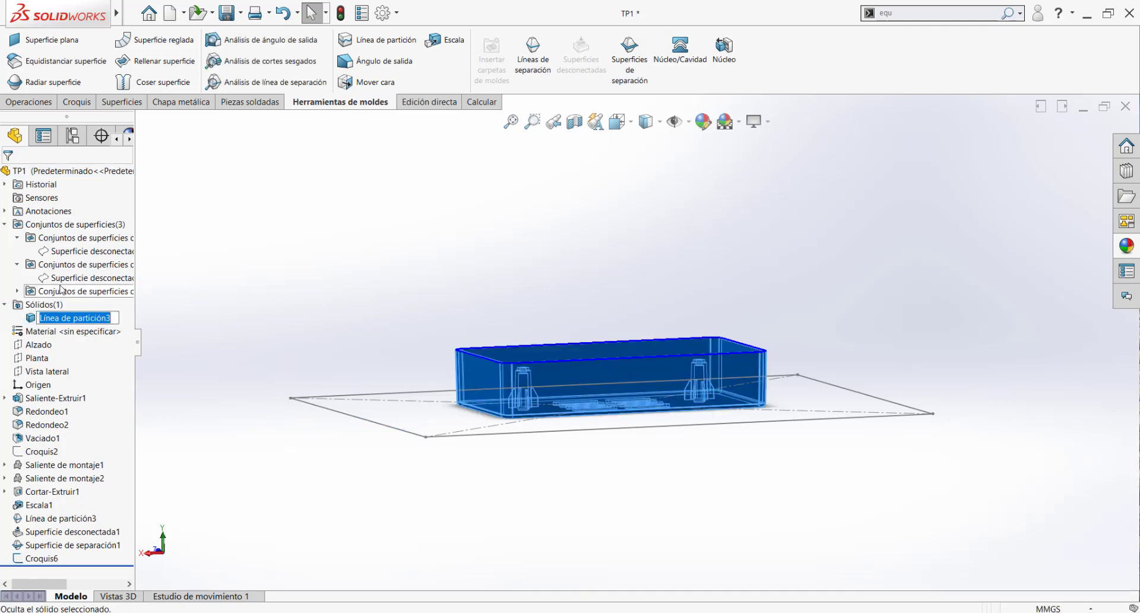
Show the core and cavity surface bodies and hide the Línea de partición3 solid.
click(55, 278)
click(63, 259)
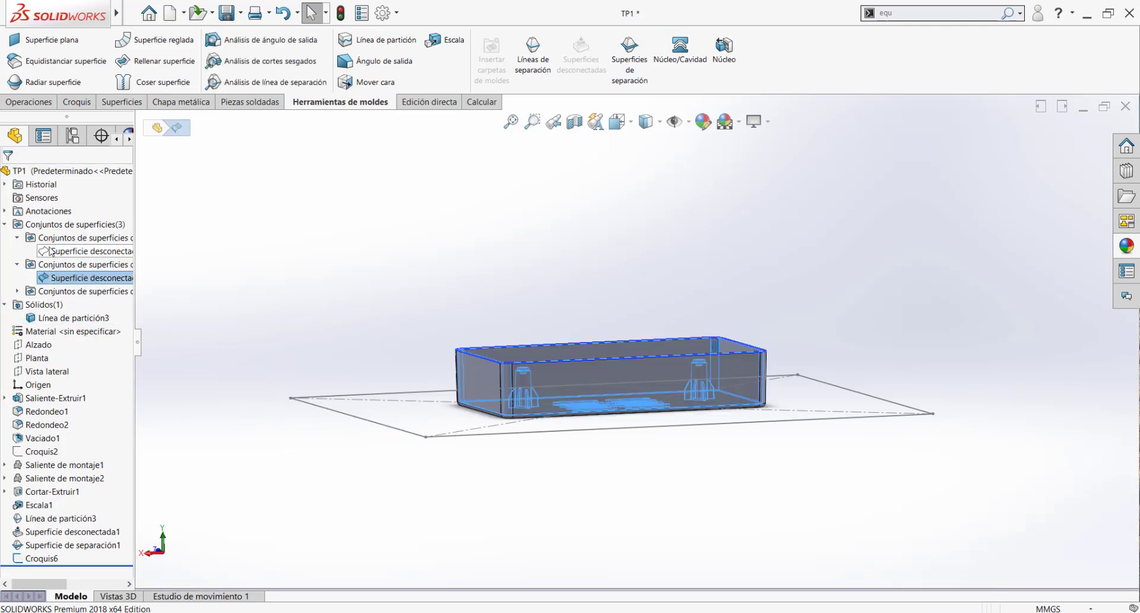
click(50, 251)
click(60, 232)
click(44, 318)
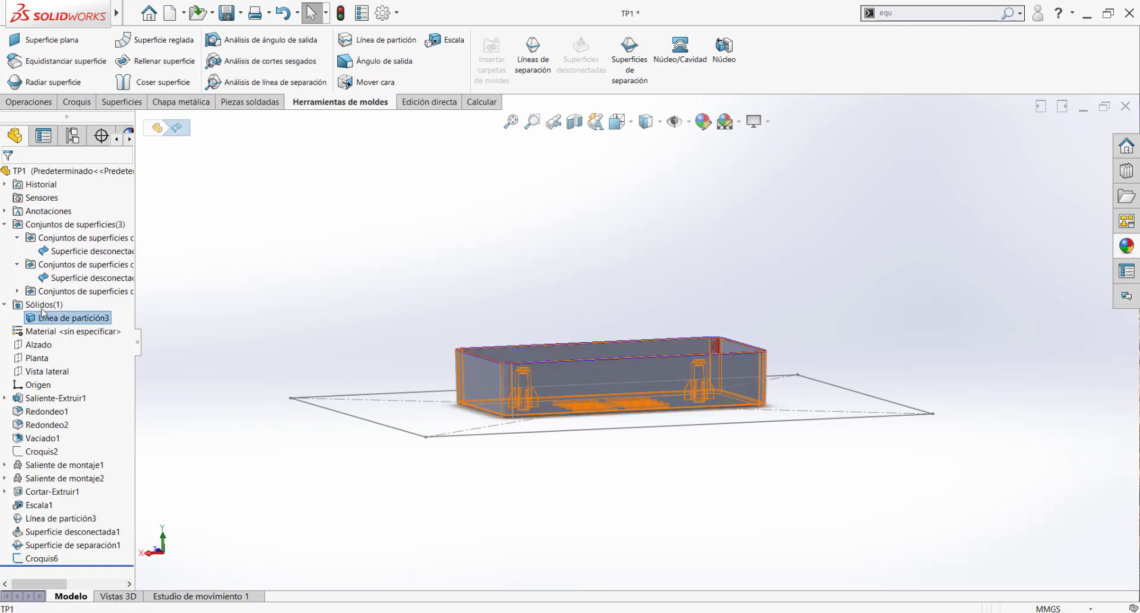
click(39, 300)
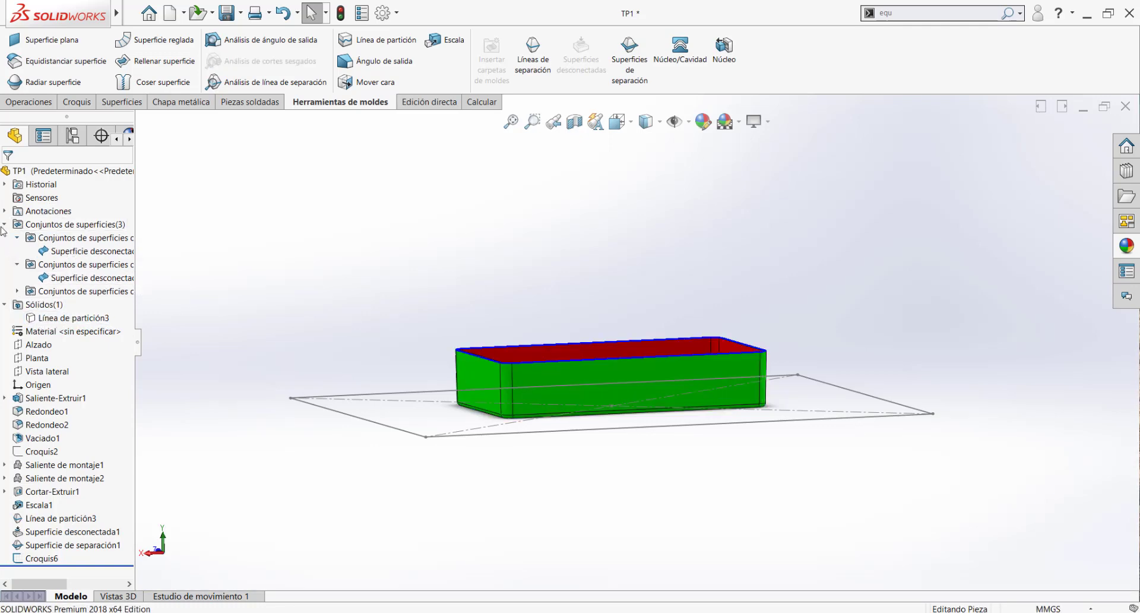
Show the Superficie de separación1 parting surface around the box rim.
click(41, 544)
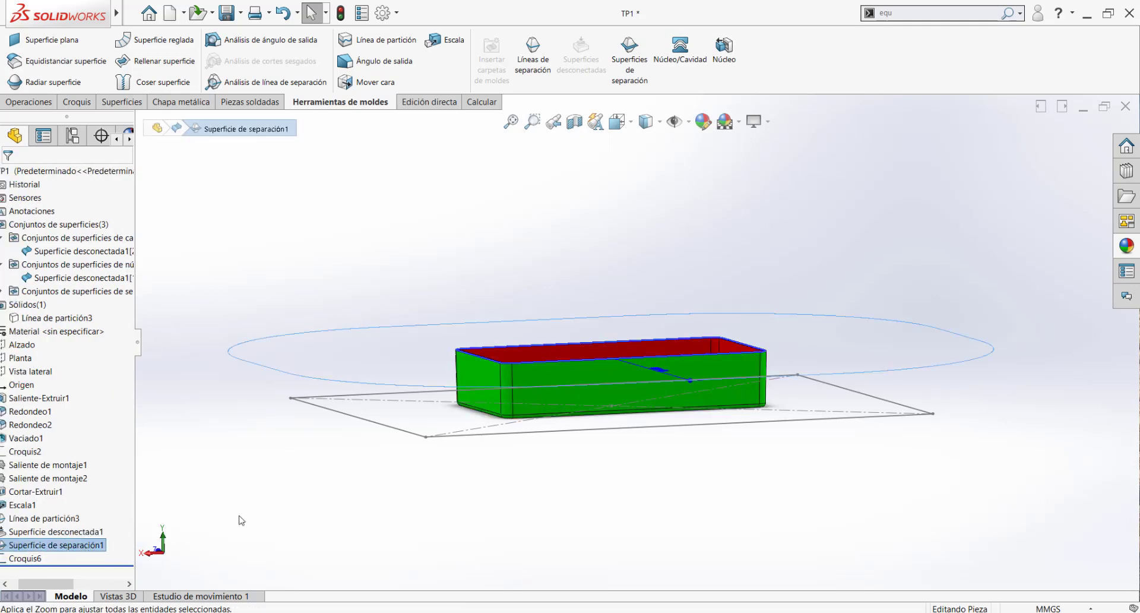
click(30, 546)
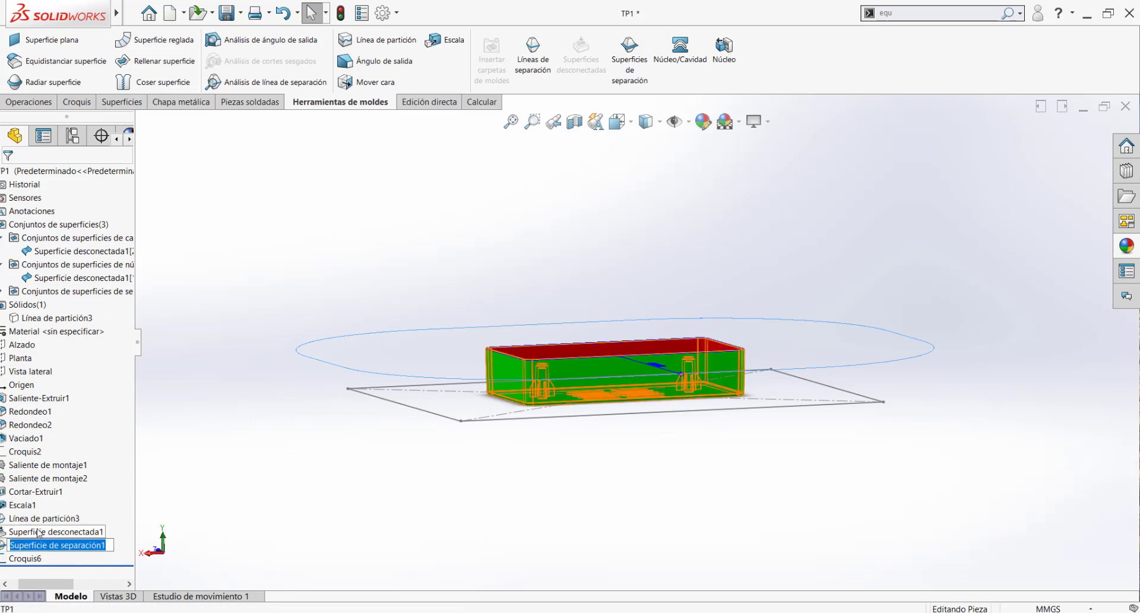
key(Return)
click(313, 452)
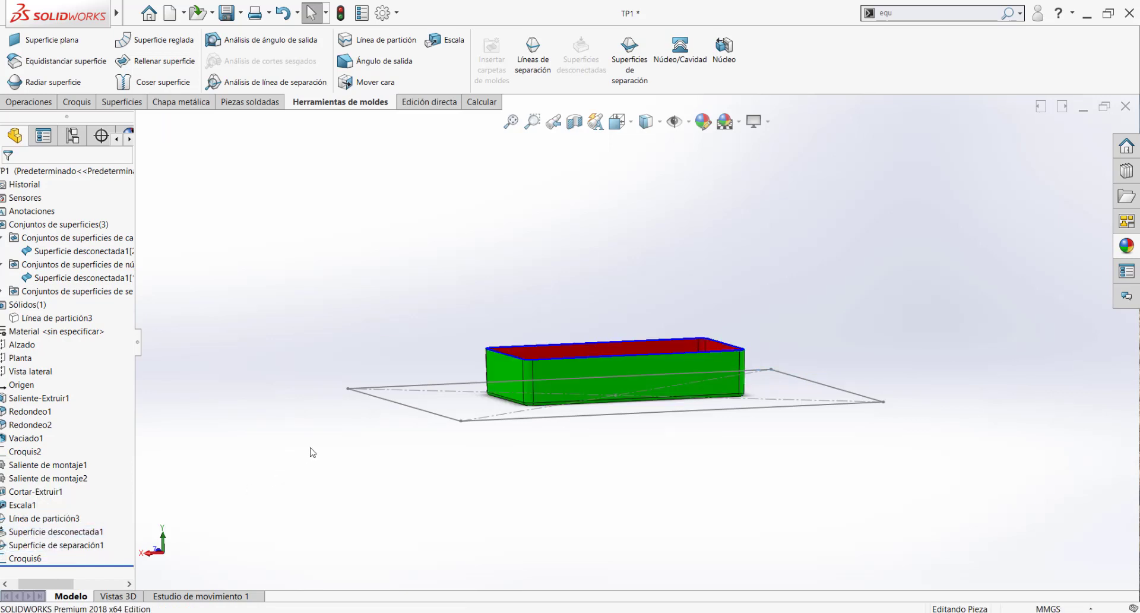
click(46, 545)
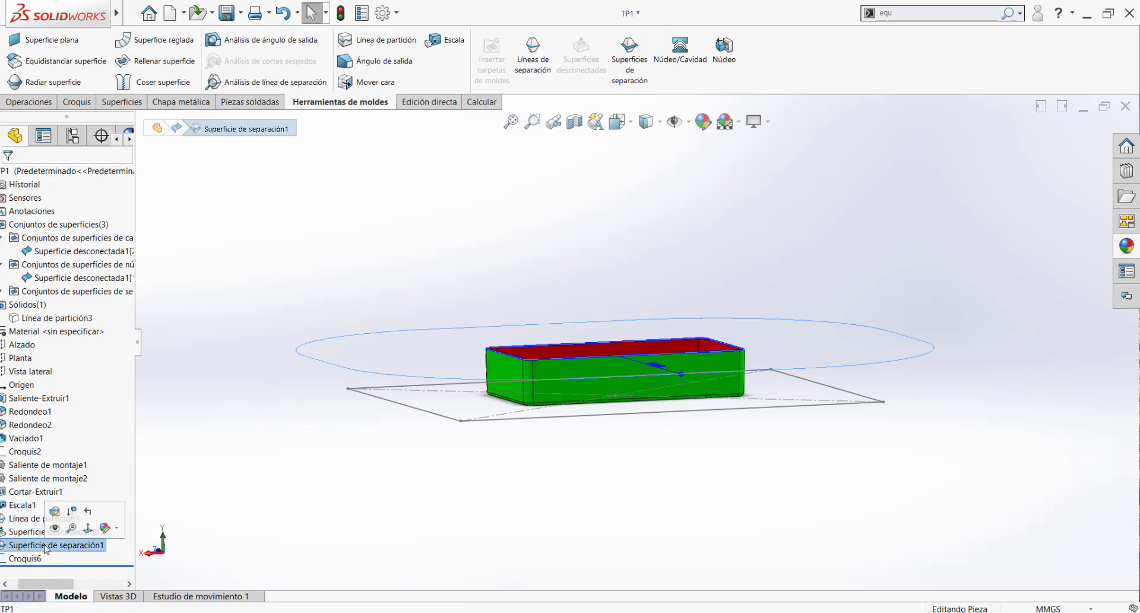
click(54, 528)
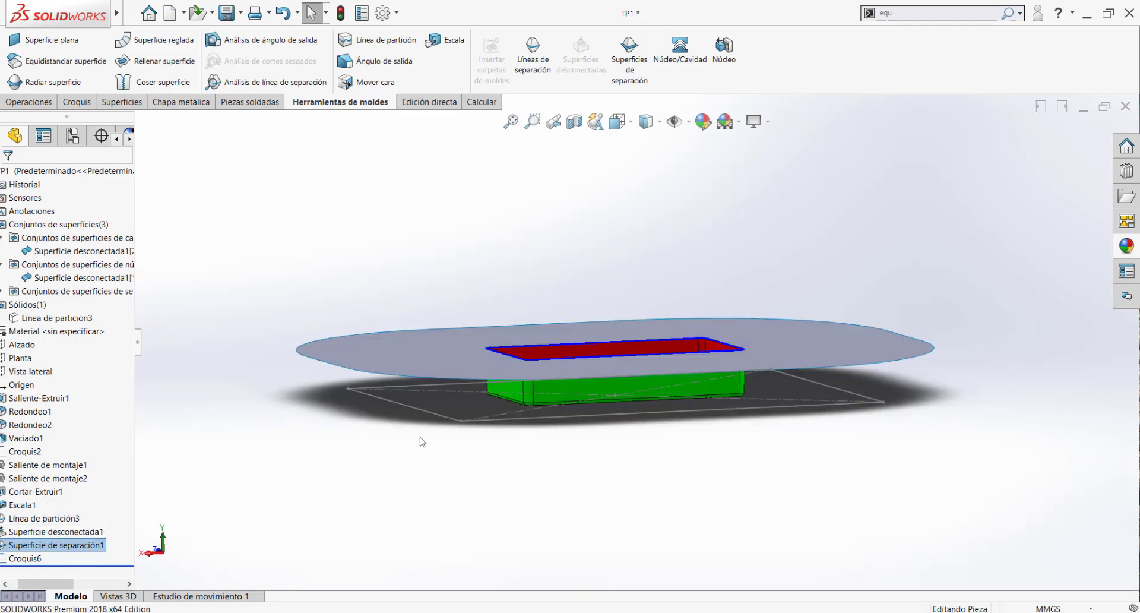
click(455, 441)
Examine the extent of the parting surface around the box opening relative to the block outline in Croquis6.
middle_drag(569, 394, 584, 415)
scroll(666, 383, down, 5)
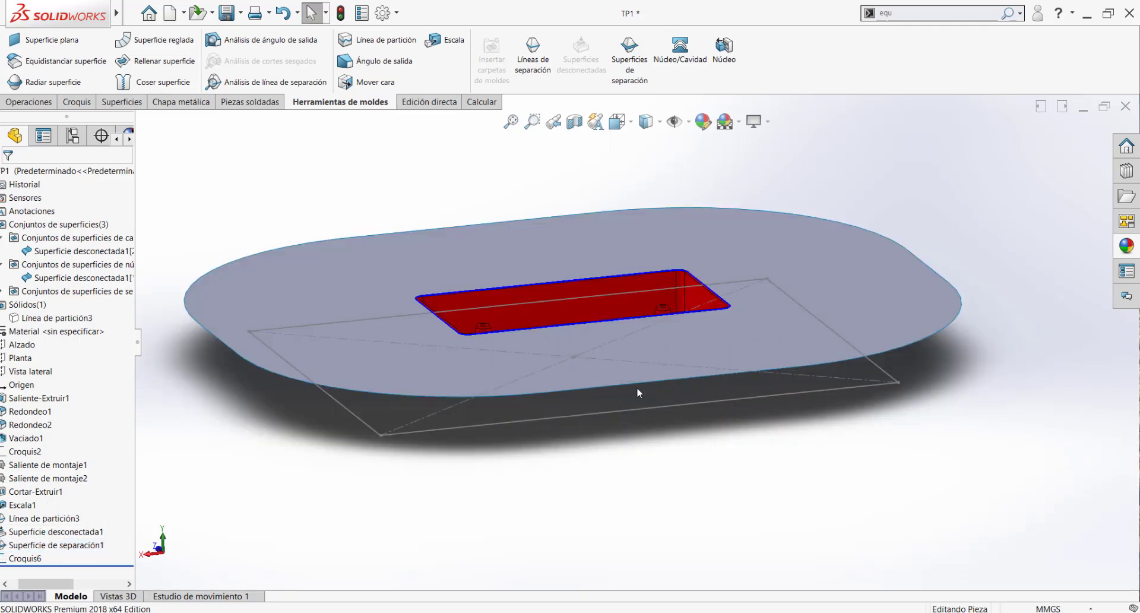
scroll(638, 389, up, 2)
scroll(681, 303, down, 2)
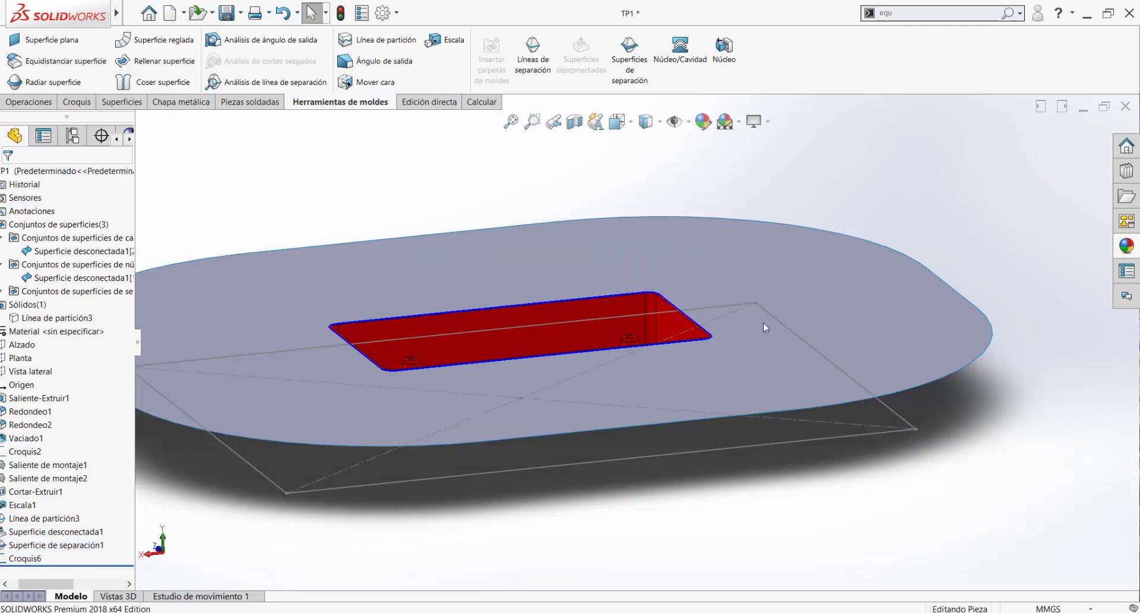
click(884, 302)
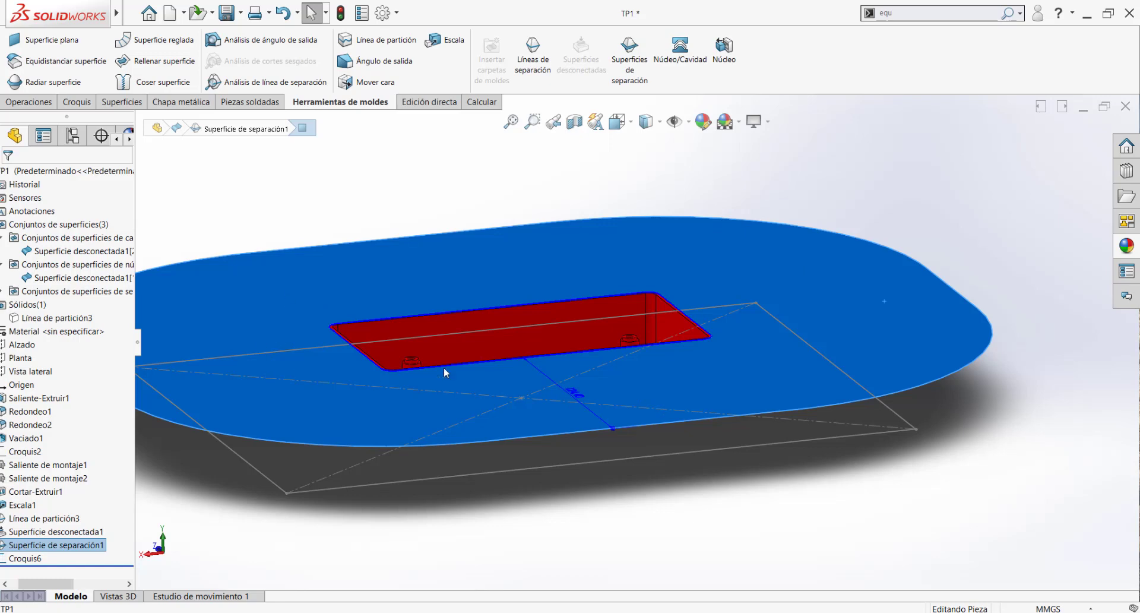
scroll(707, 373, up, 1)
key(Escape)
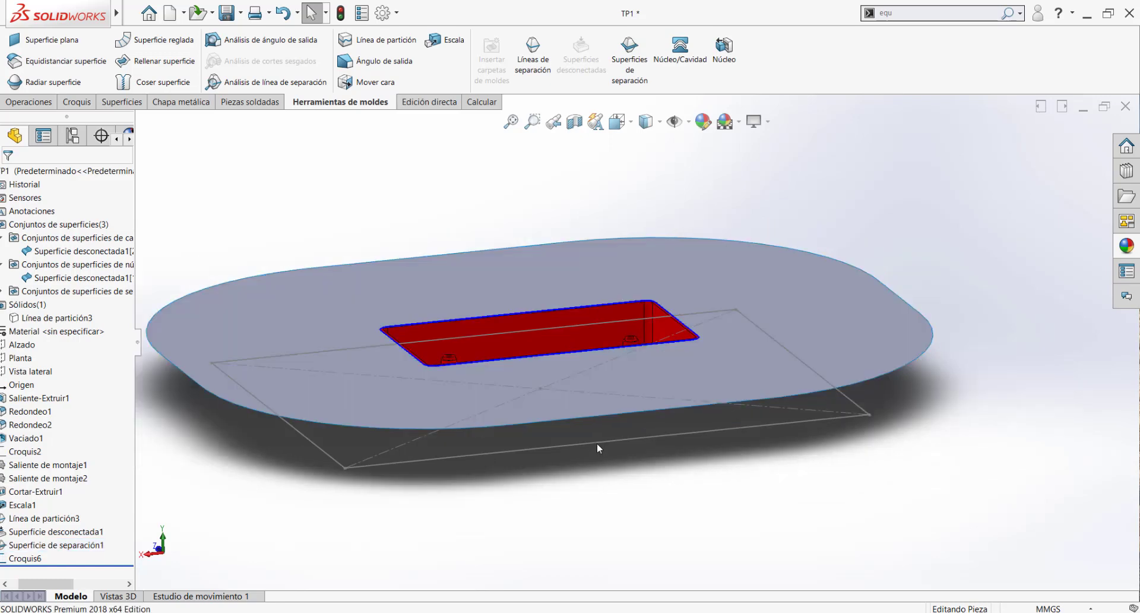
Change the sketch plane of Croquis6 from Planta to the flat face of the parting surface.
click(601, 442)
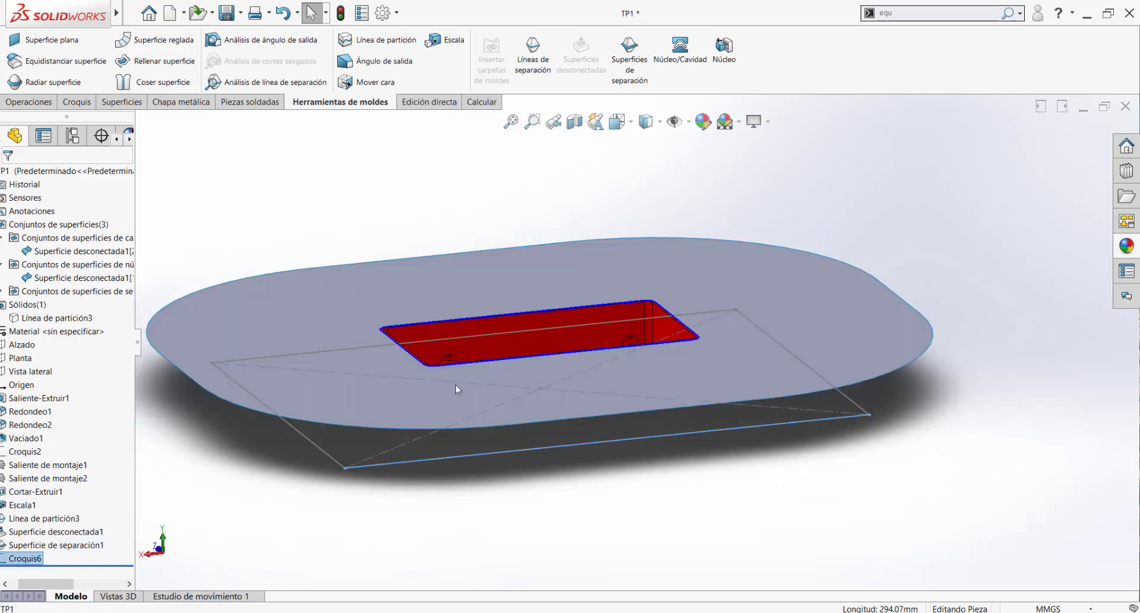
click(581, 485)
click(539, 452)
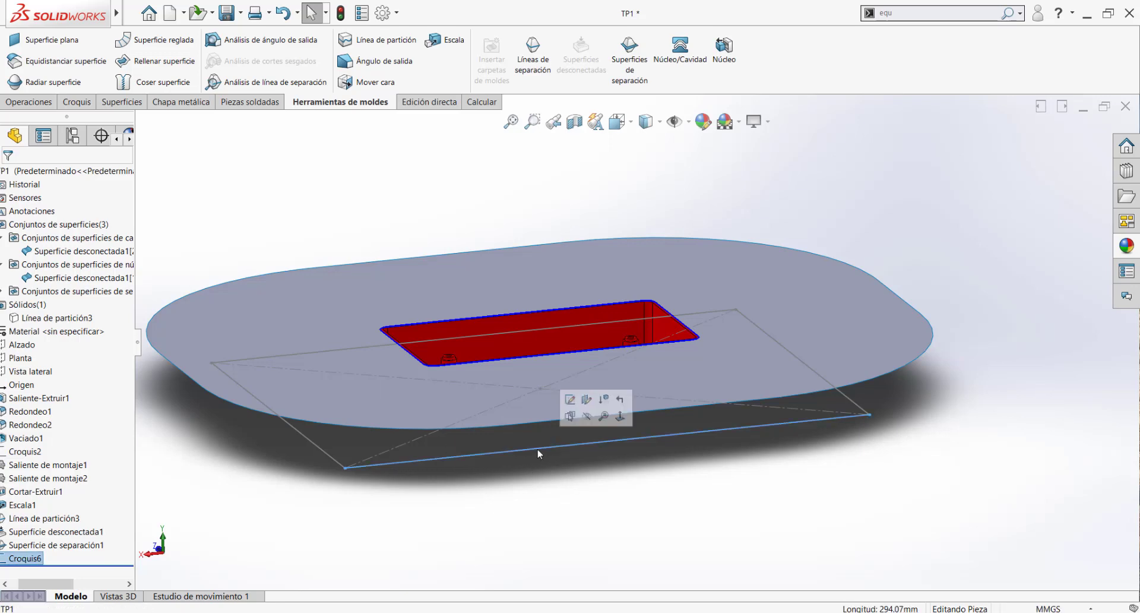
click(586, 400)
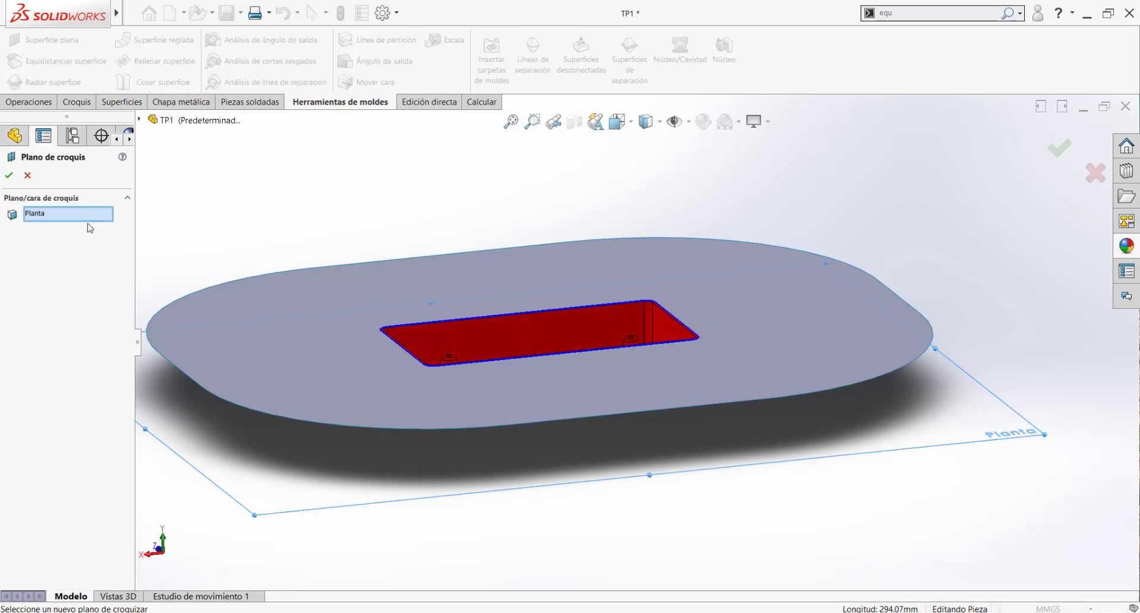
click(329, 325)
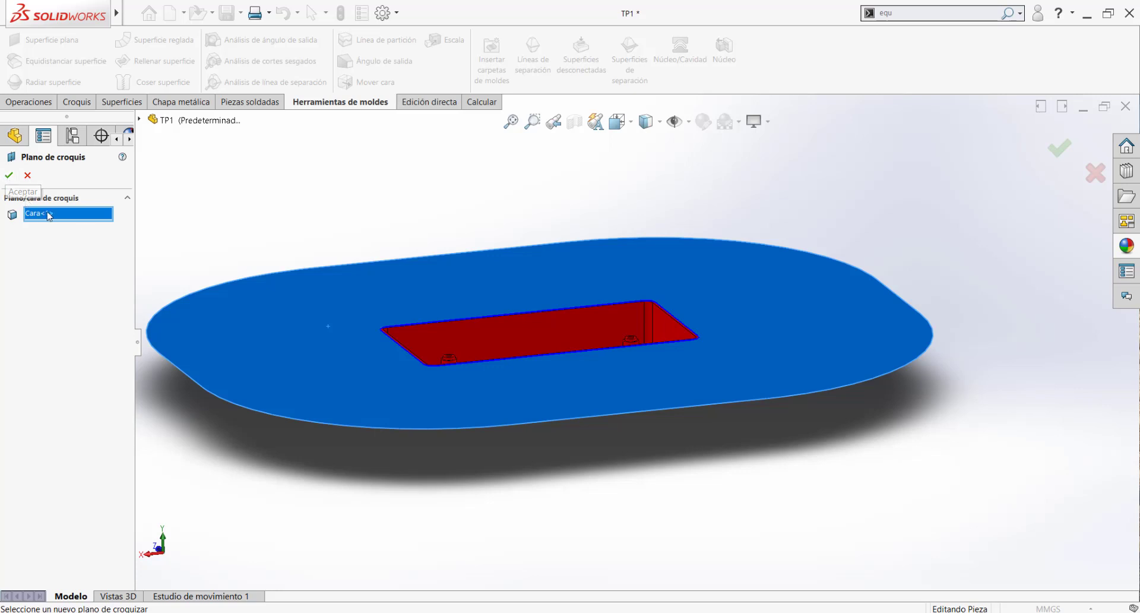
click(8, 175)
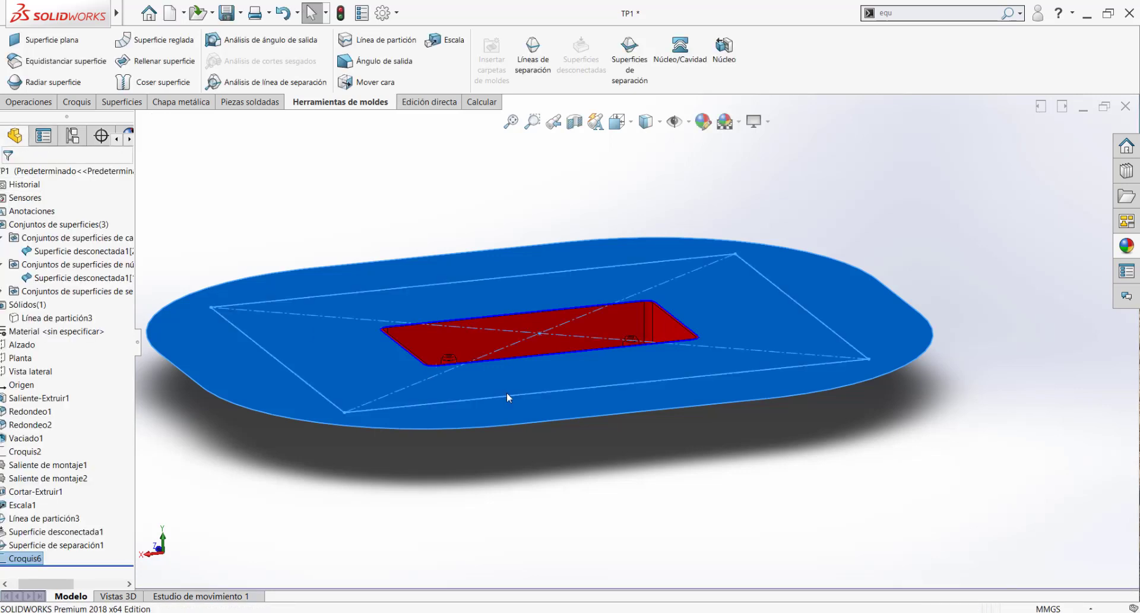
Start the Núcleo/Cavidad operation using the existing Croquis6 rectangle as the block outline.
middle_drag(616, 345, 582, 306)
click(680, 49)
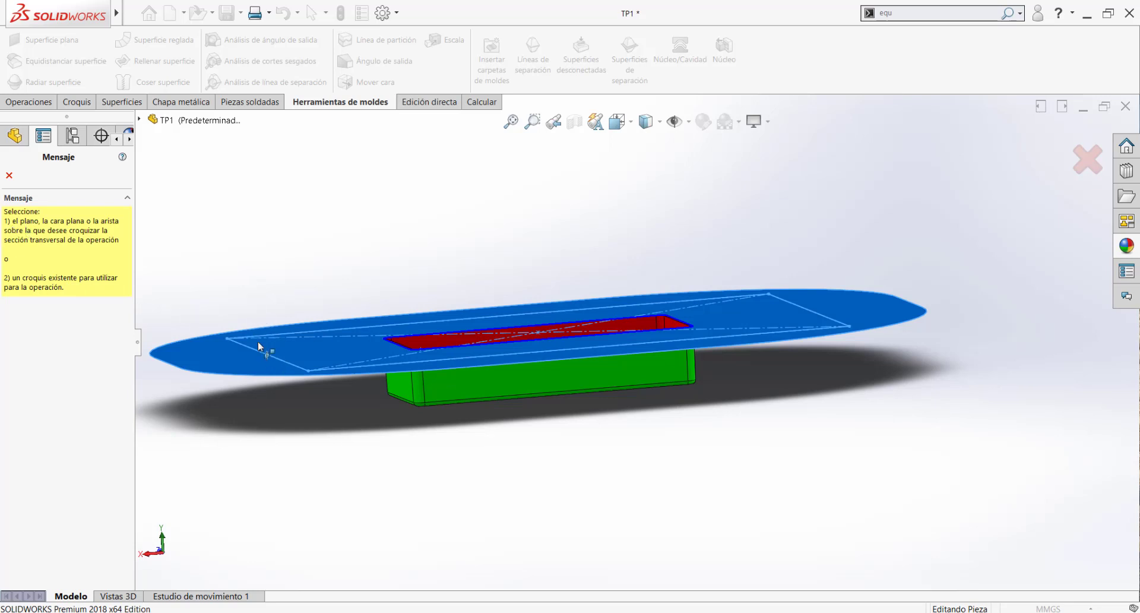
scroll(257, 341, down, 3)
scroll(218, 363, down, 4)
click(140, 120)
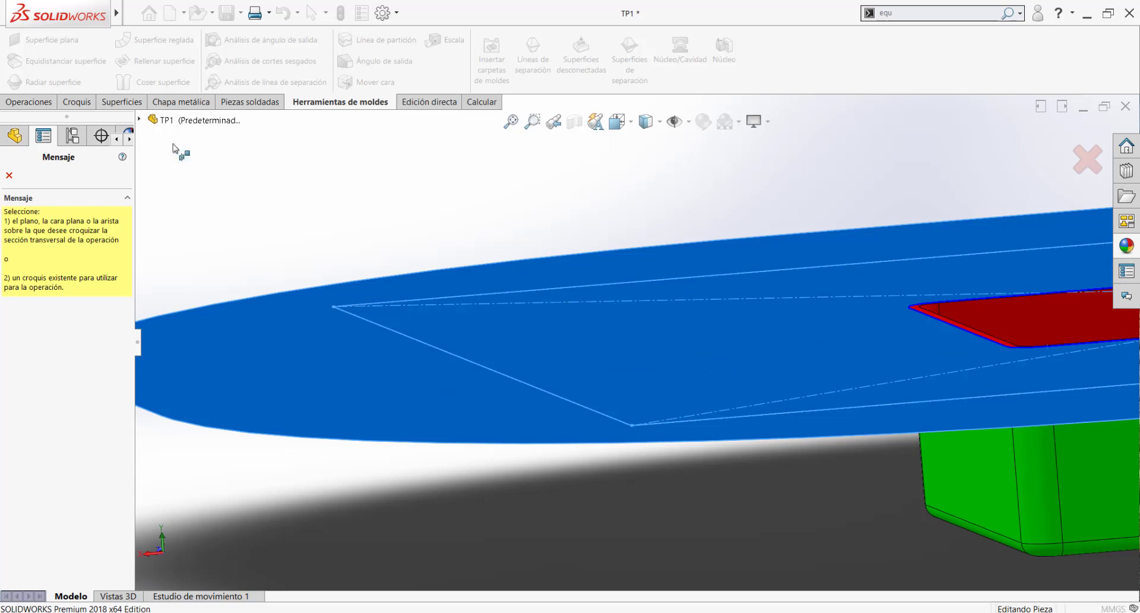
click(374, 326)
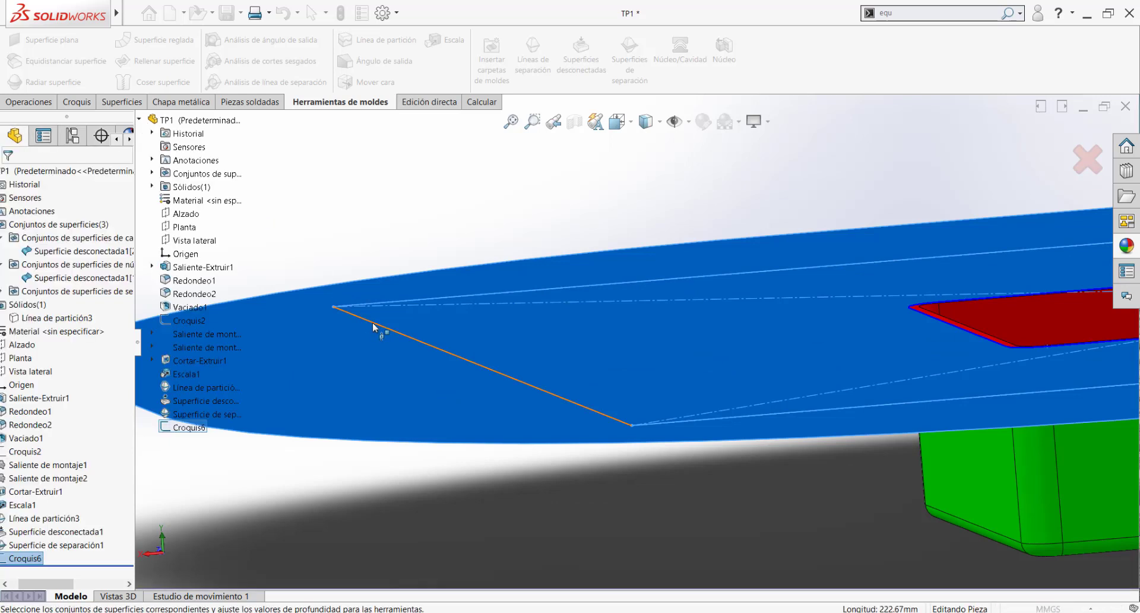
scroll(452, 332, up, 2)
scroll(533, 342, up, 2)
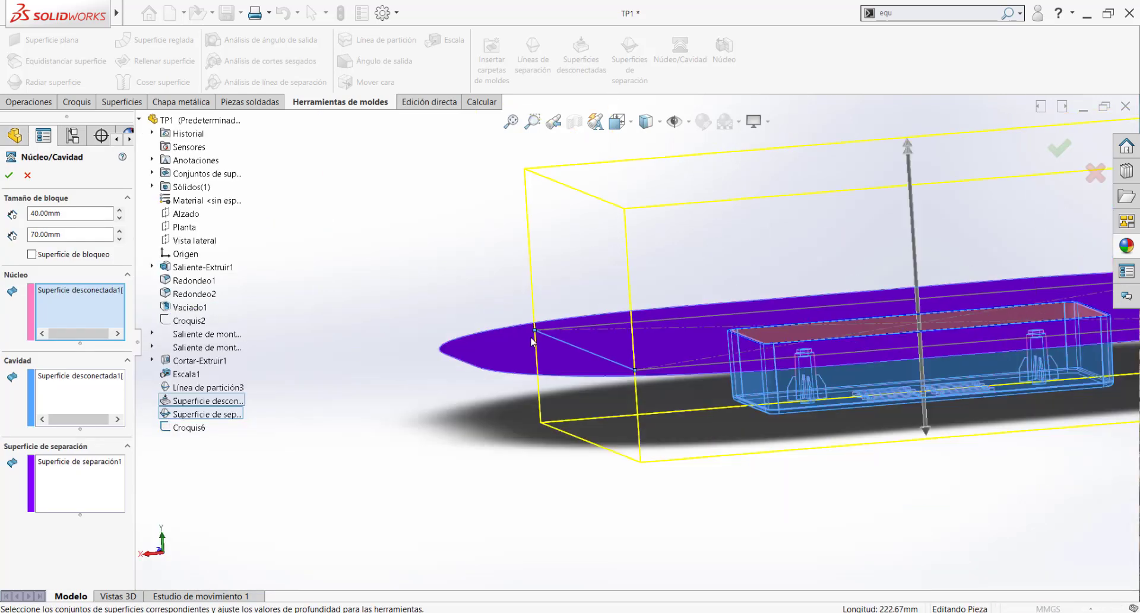
Set the block depth below the parting surface to 70 mm.
scroll(656, 346, up, 3)
scroll(785, 359, down, 3)
middle_drag(774, 335, 752, 318)
click(73, 234)
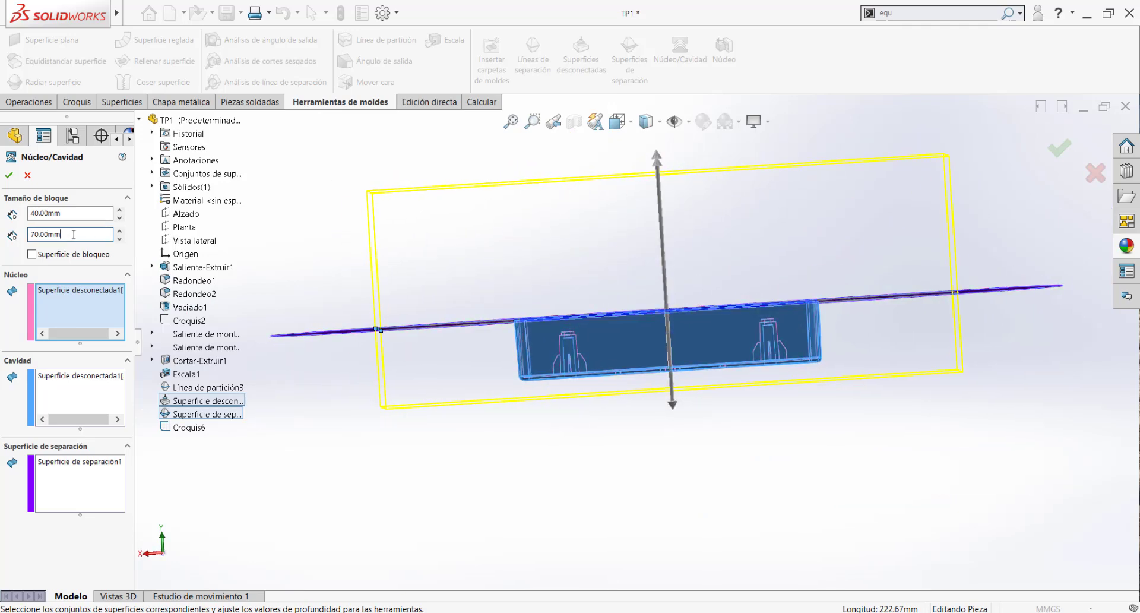
drag(67, 213, 9, 220)
text(70)
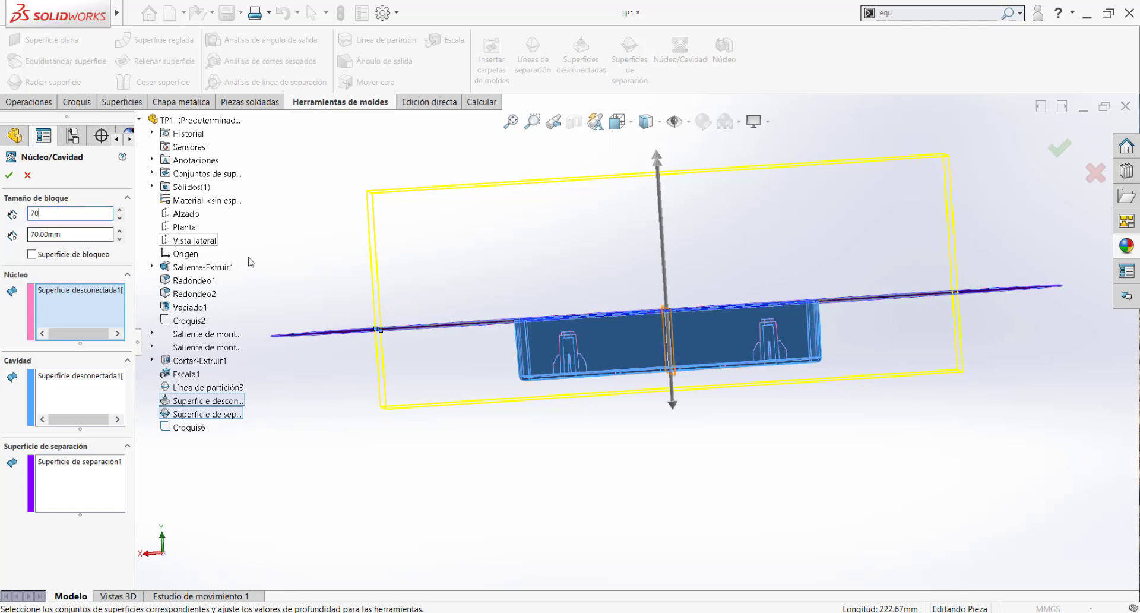
key(Return)
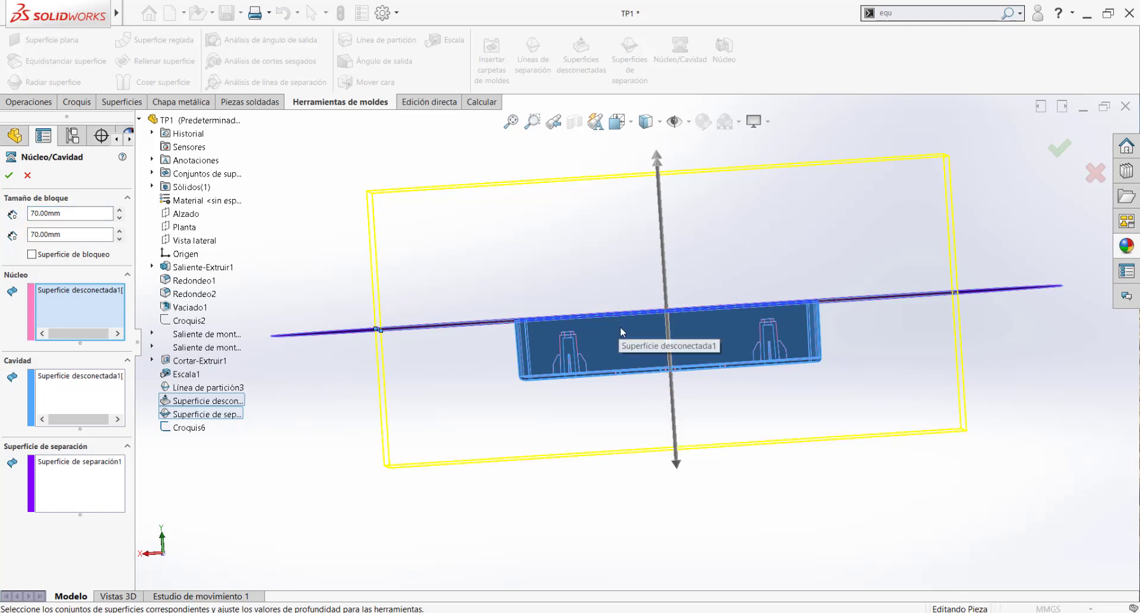
Check the block preview from the rear and the assigned surface bodies, then create the core and cavity blocks and view them isometrically.
middle_drag(624, 331, 612, 350)
key(space)
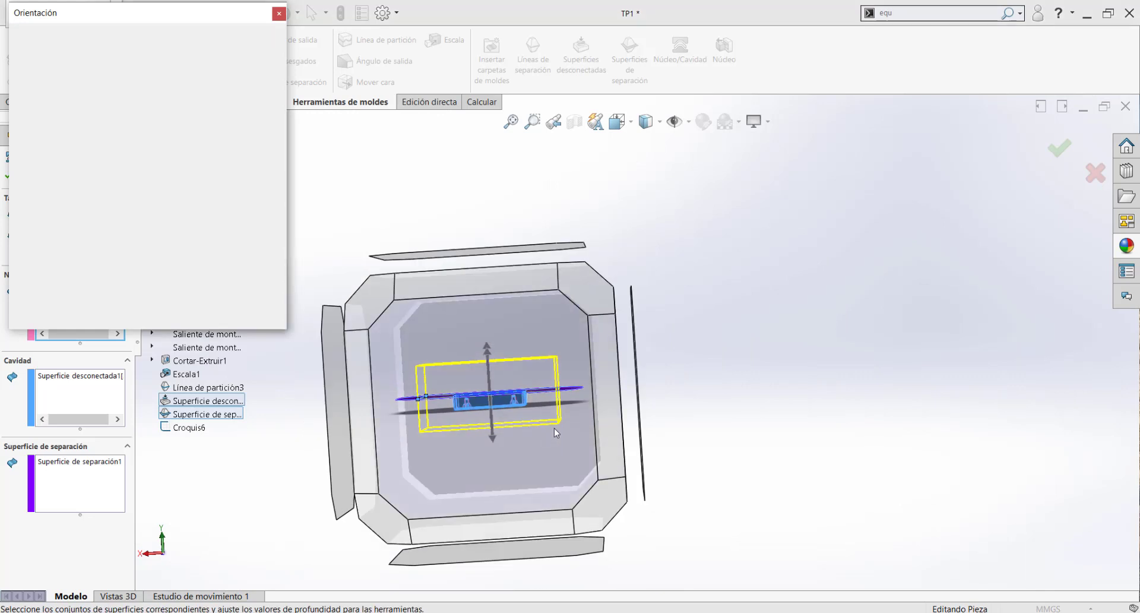
click(554, 429)
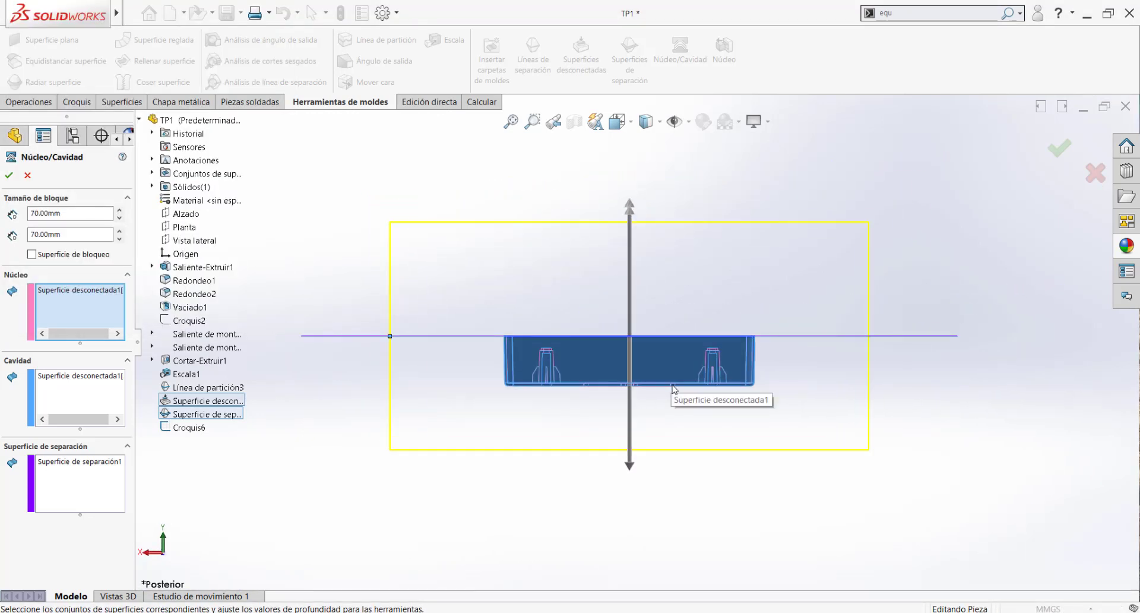
scroll(677, 395, down, 2)
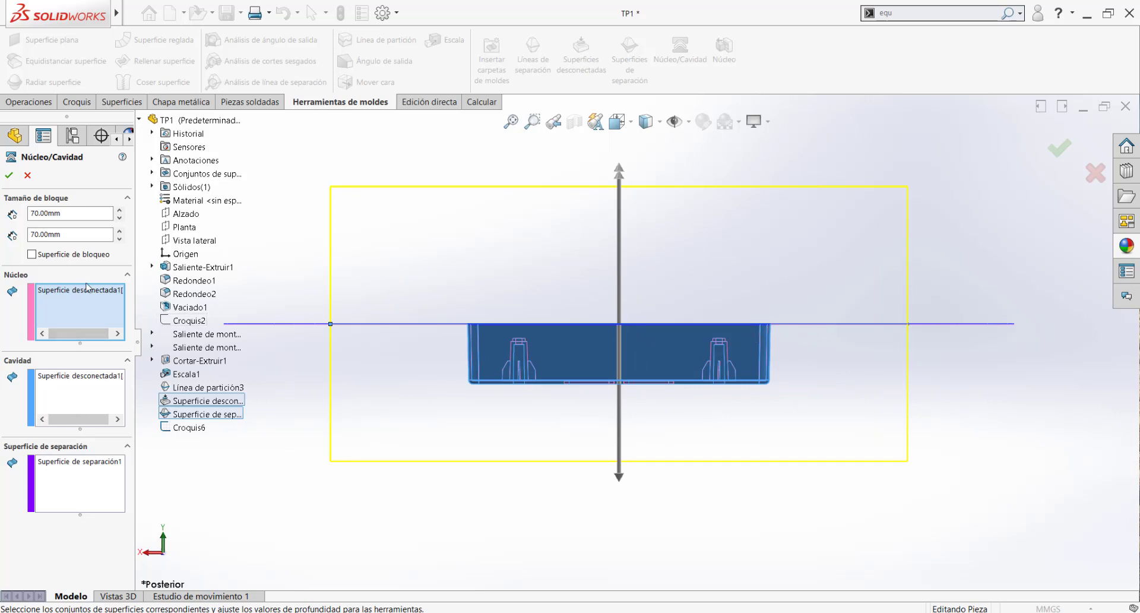
click(87, 380)
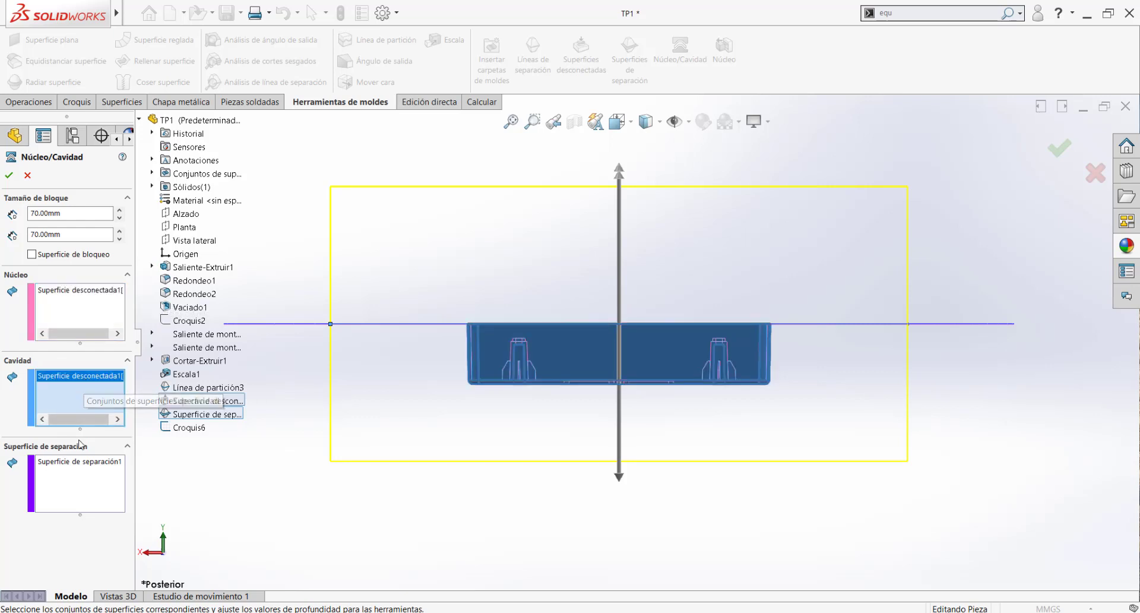
click(79, 463)
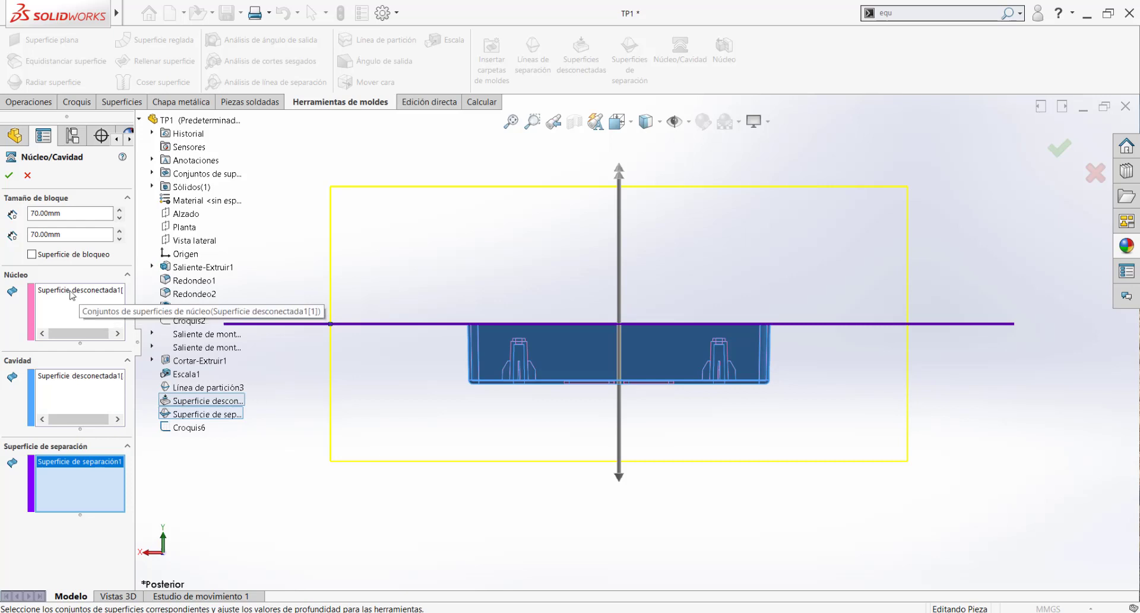
click(8, 174)
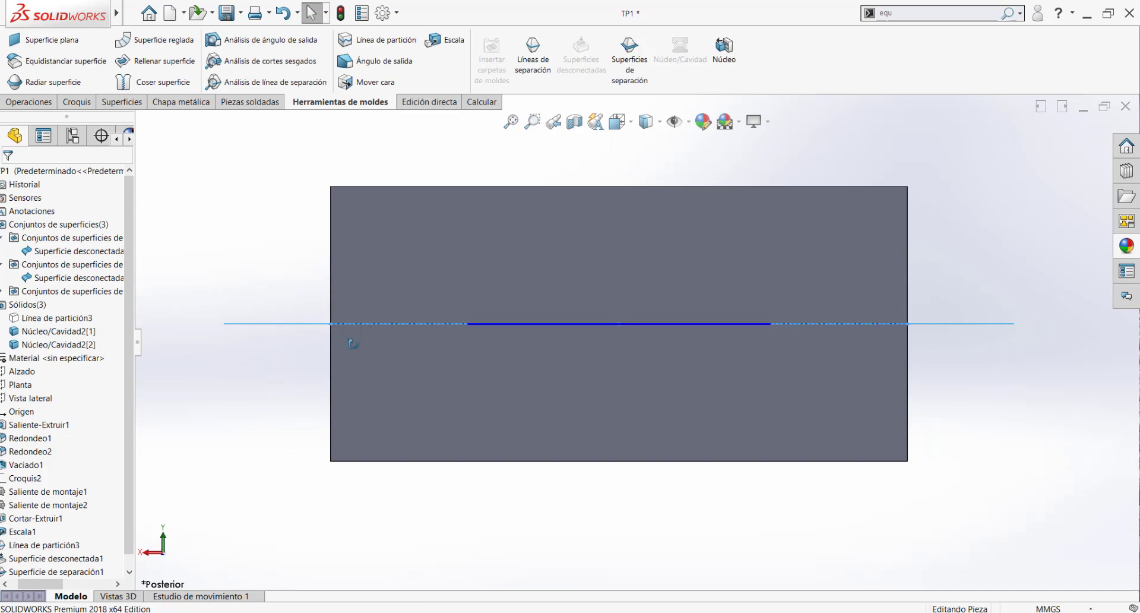
key(ctrl+7)
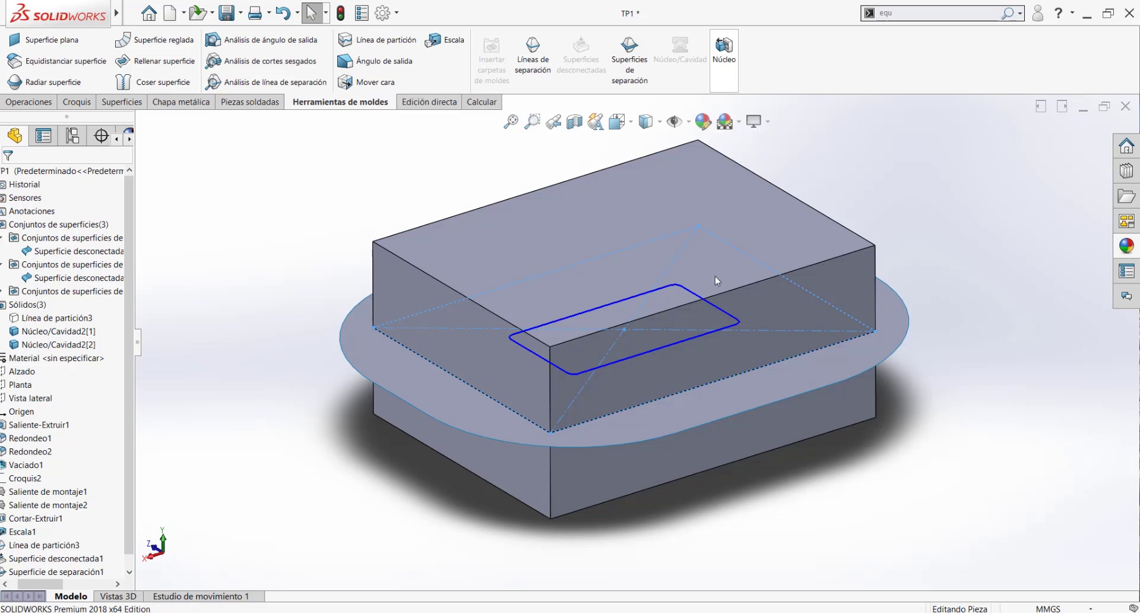
Isolate the box body Línea de partición3 so the core and cavity blocks are hidden.
mouse_move(475, 390)
middle_down()
mouse_move(478, 367)
mouse_move(462, 362)
middle_up()
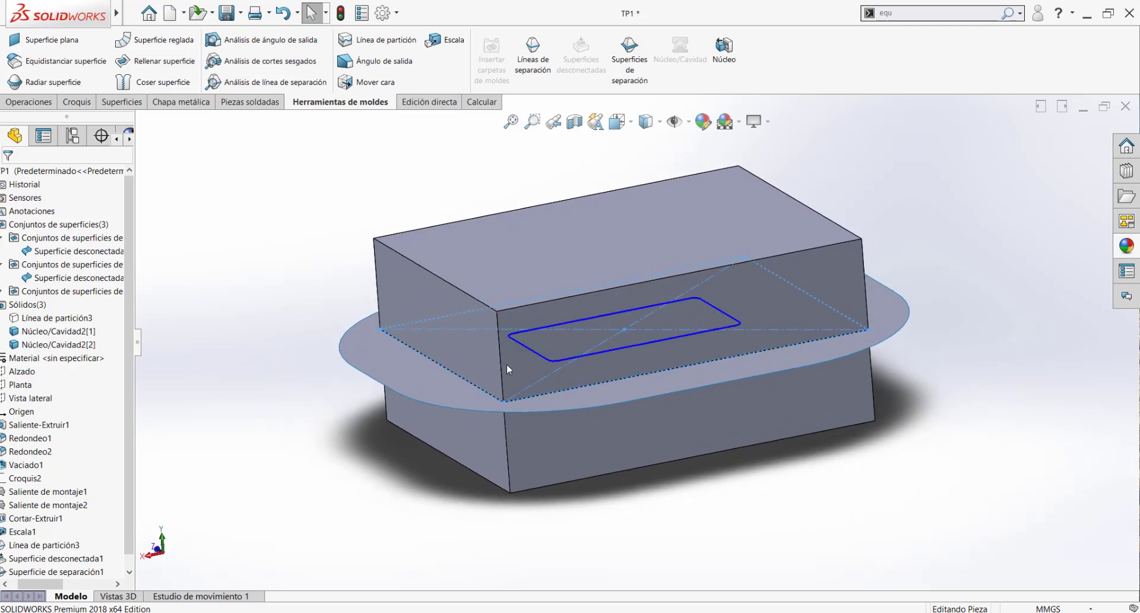
middle_drag(463, 371, 468, 360)
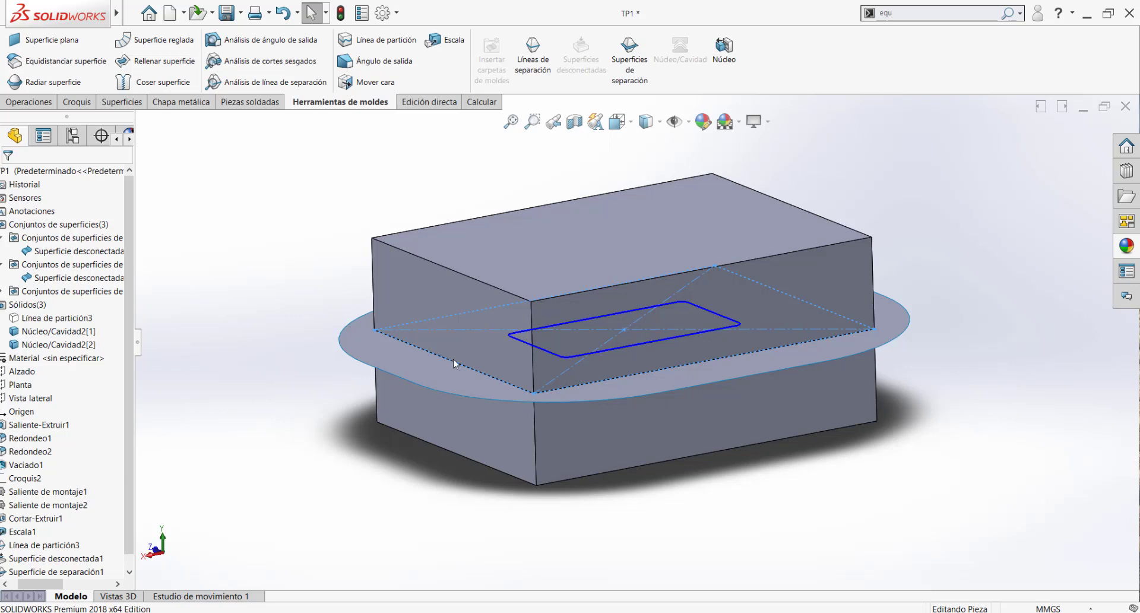
click(508, 354)
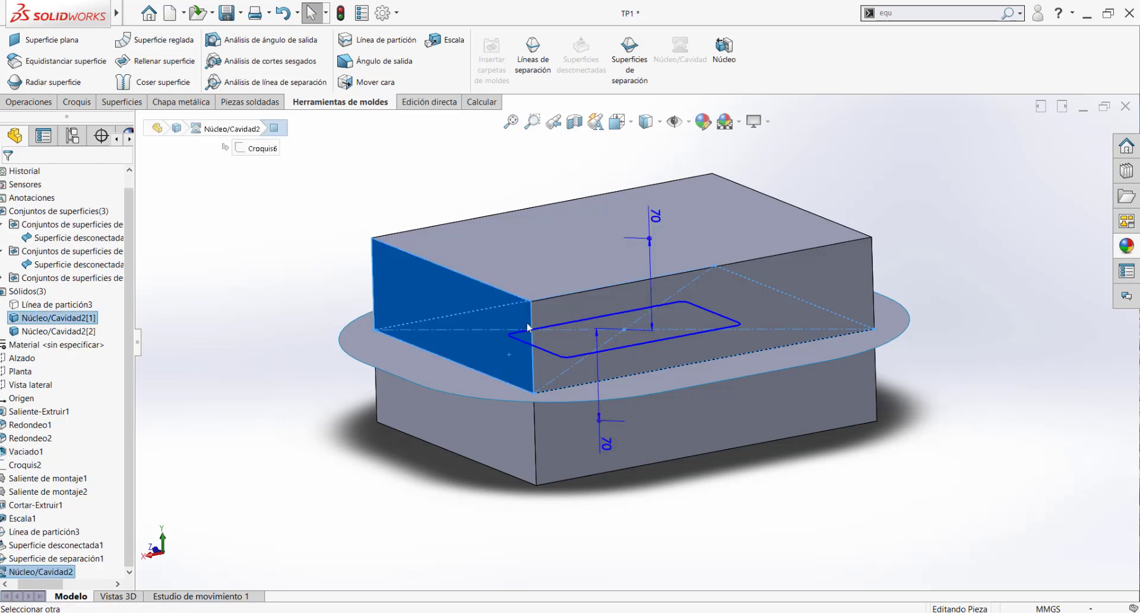
right_click(21, 305)
click(52, 327)
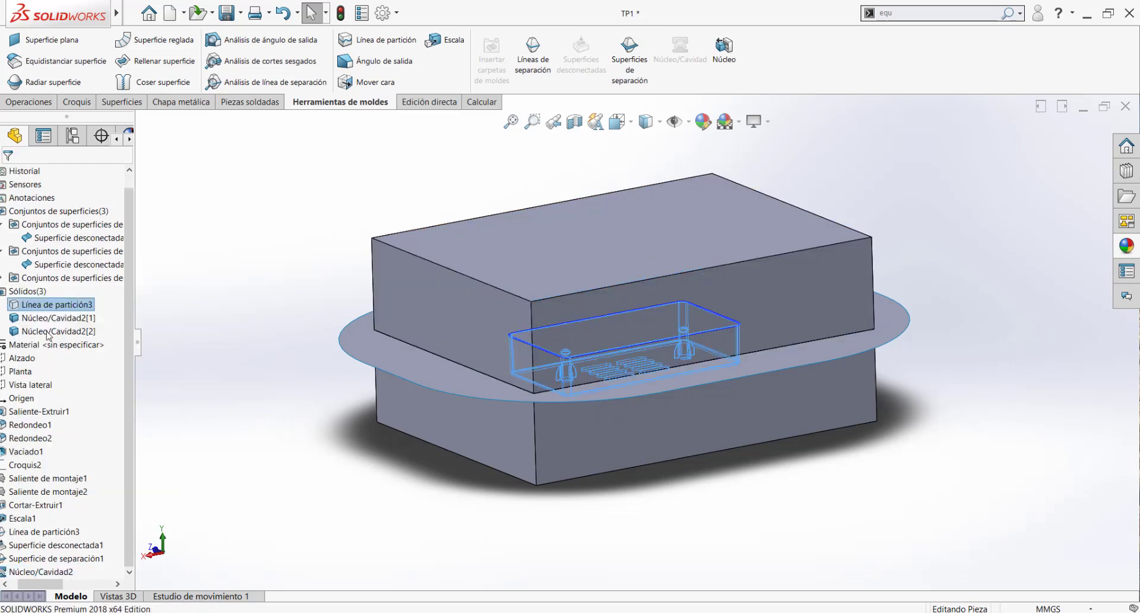
Examine the isolated box's walls, rim, ribbed standoffs and floor slots from above and at a low side angle.
scroll(589, 371, down, 8)
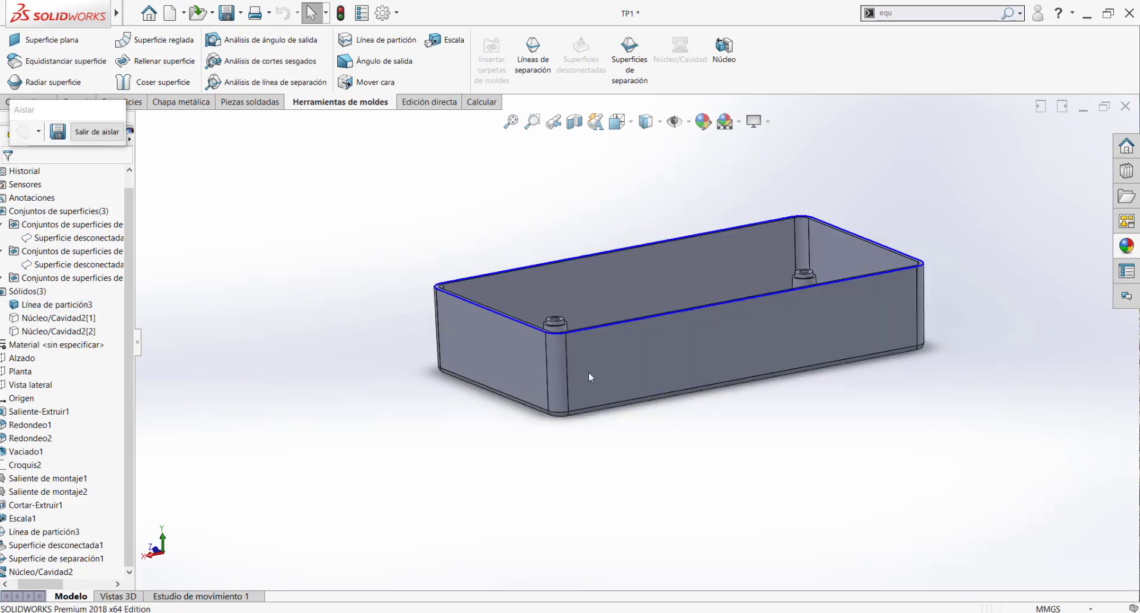
middle_drag(586, 338, 593, 454)
scroll(621, 326, up, 7)
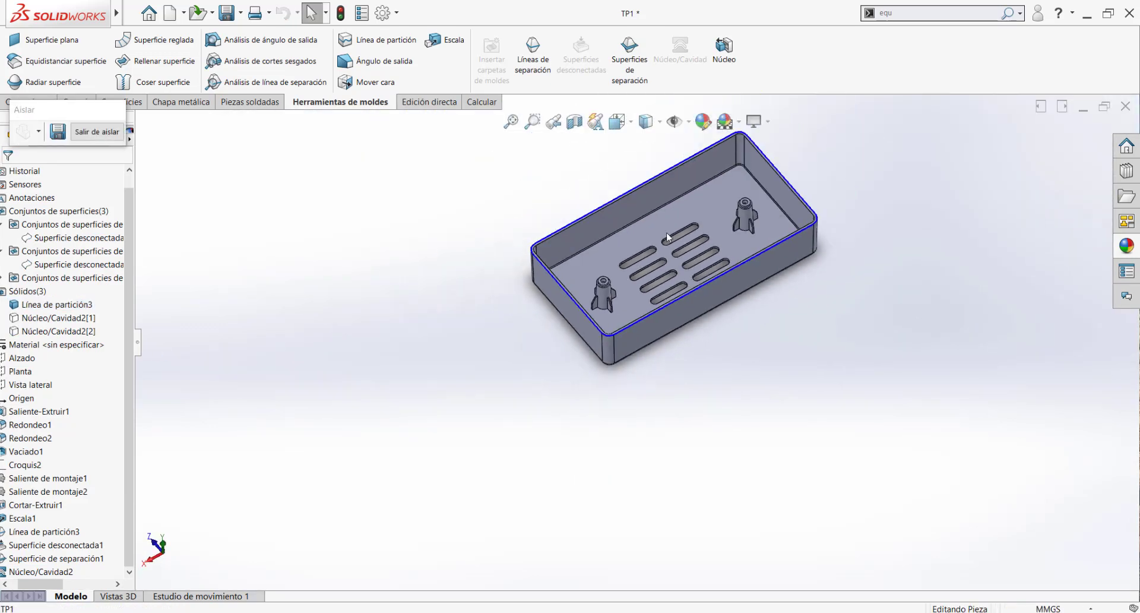
scroll(671, 237, down, 3)
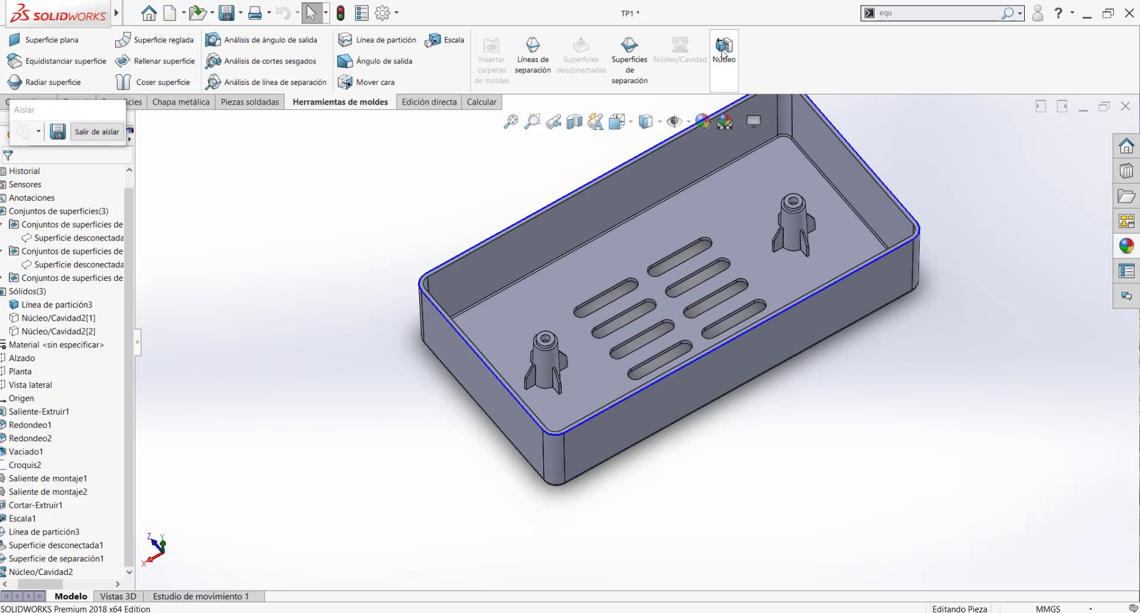
middle_drag(489, 362, 466, 310)
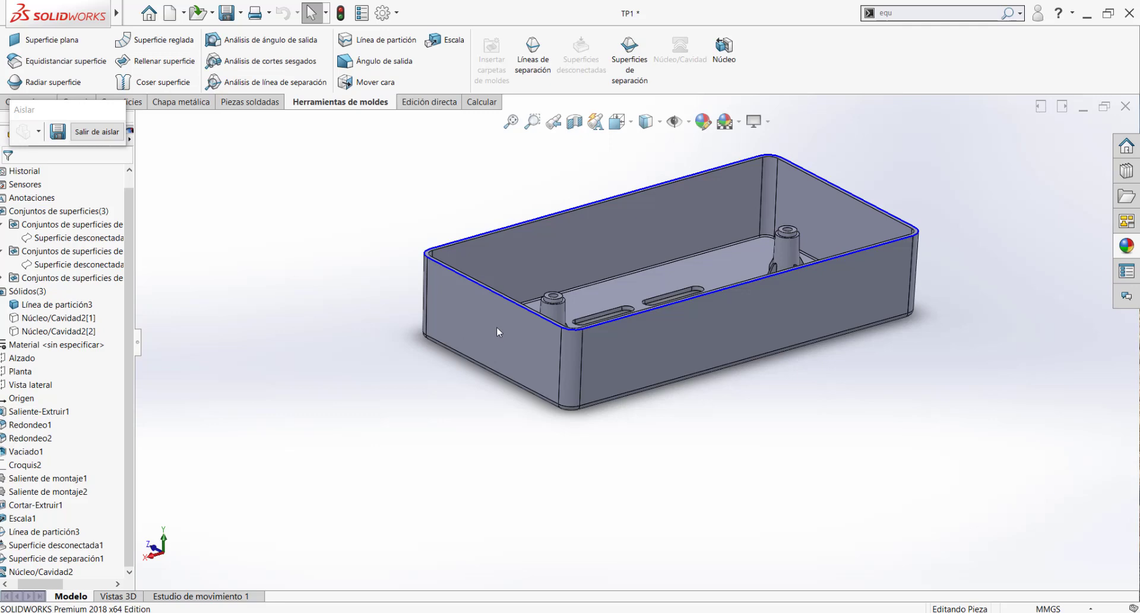
scroll(575, 324, up, 2)
scroll(649, 300, down, 2)
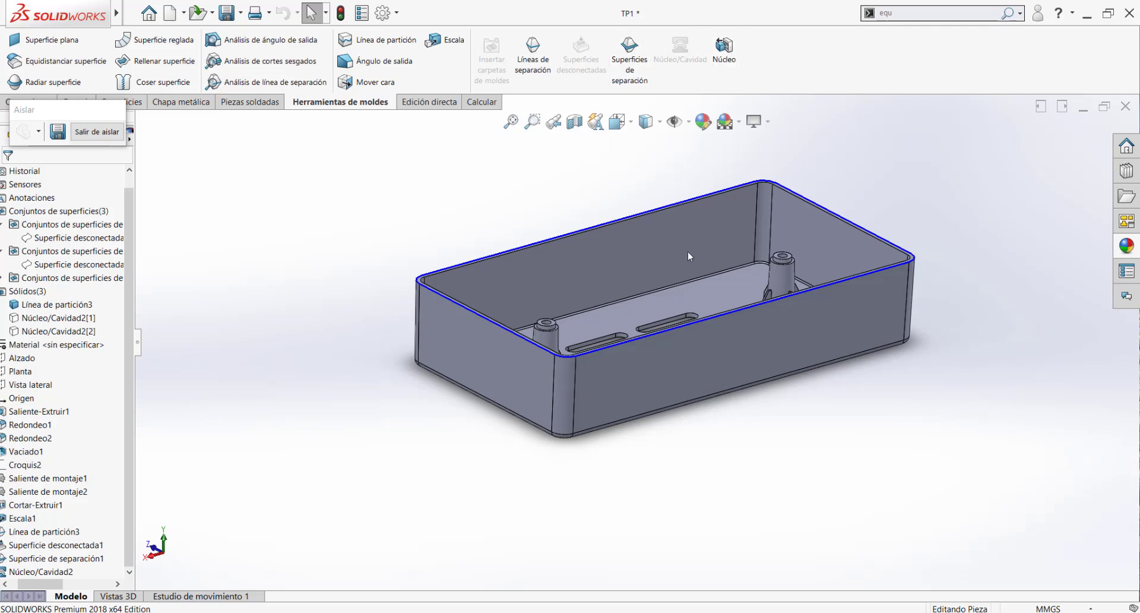
middle_drag(688, 253, 687, 267)
scroll(687, 270, up, 3)
scroll(700, 260, down, 3)
scroll(726, 255, down, 1)
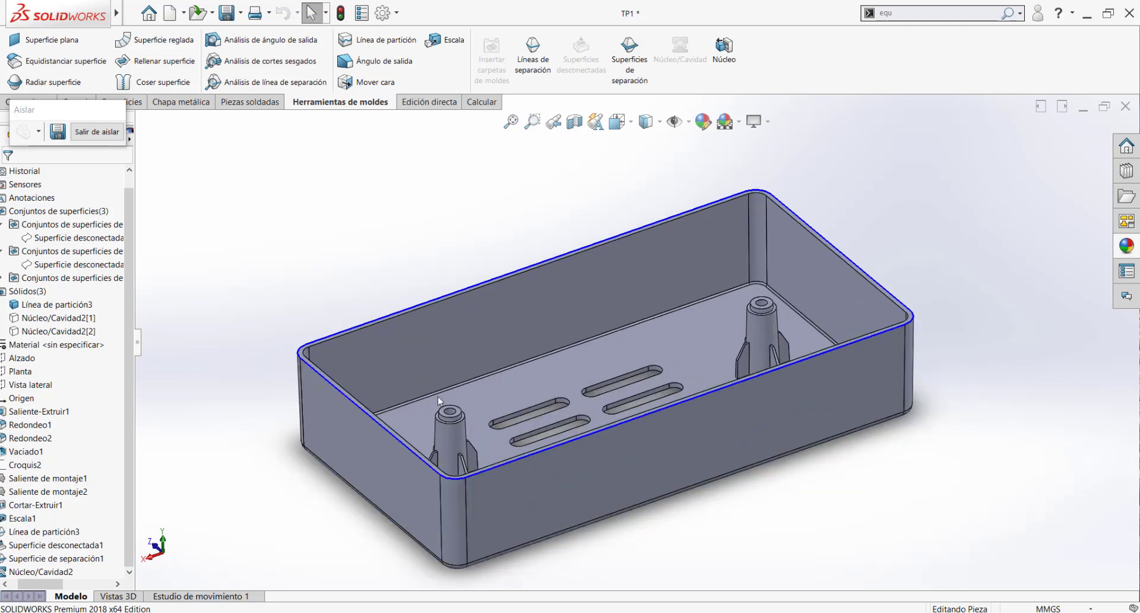
scroll(528, 382, up, 1)
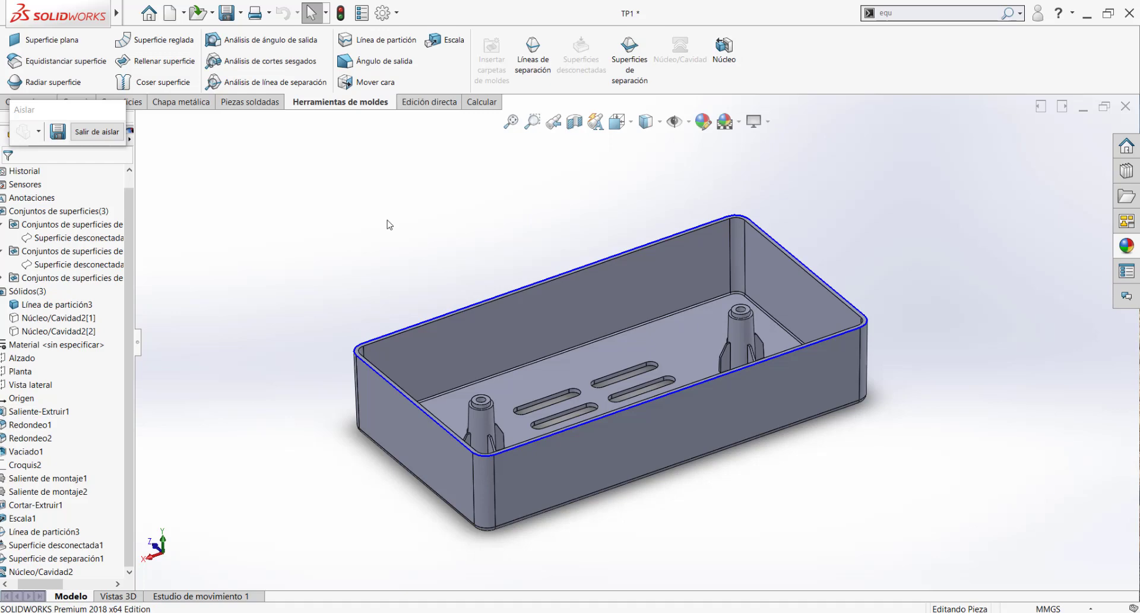
key(z)
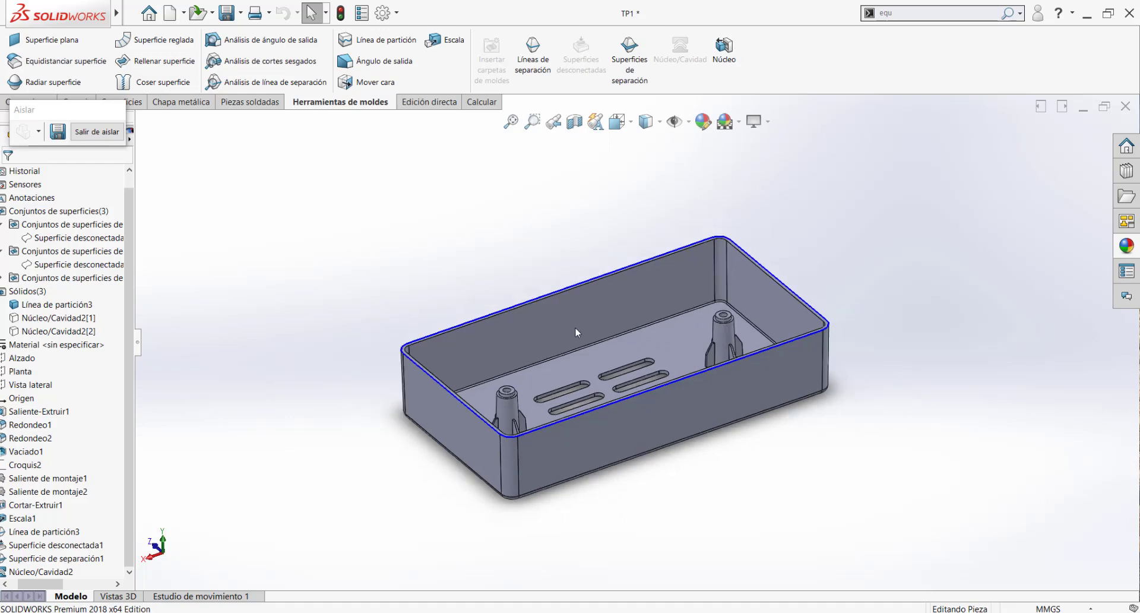